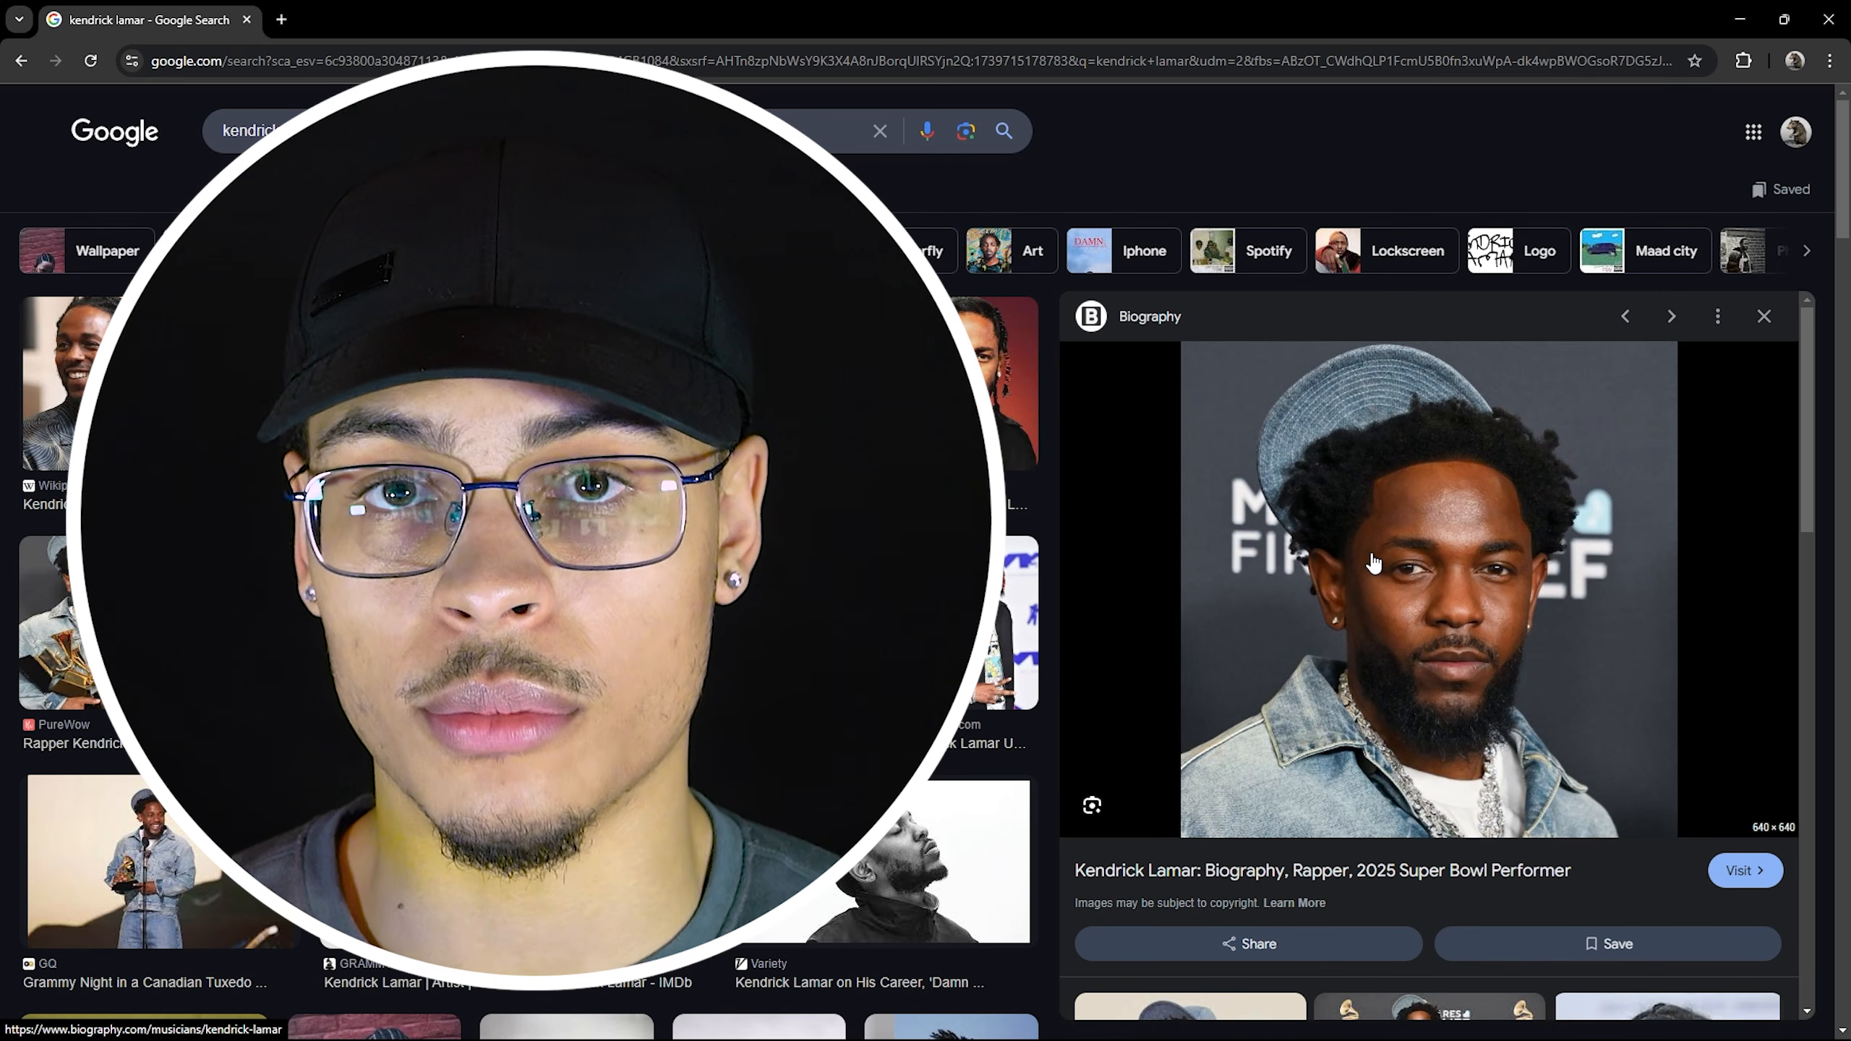
Save the Google Images portrait as a JPEG, then search 'upscale media' and open Upscale.media.
{"action": "right_click", "coordinate": [1490, 528]}
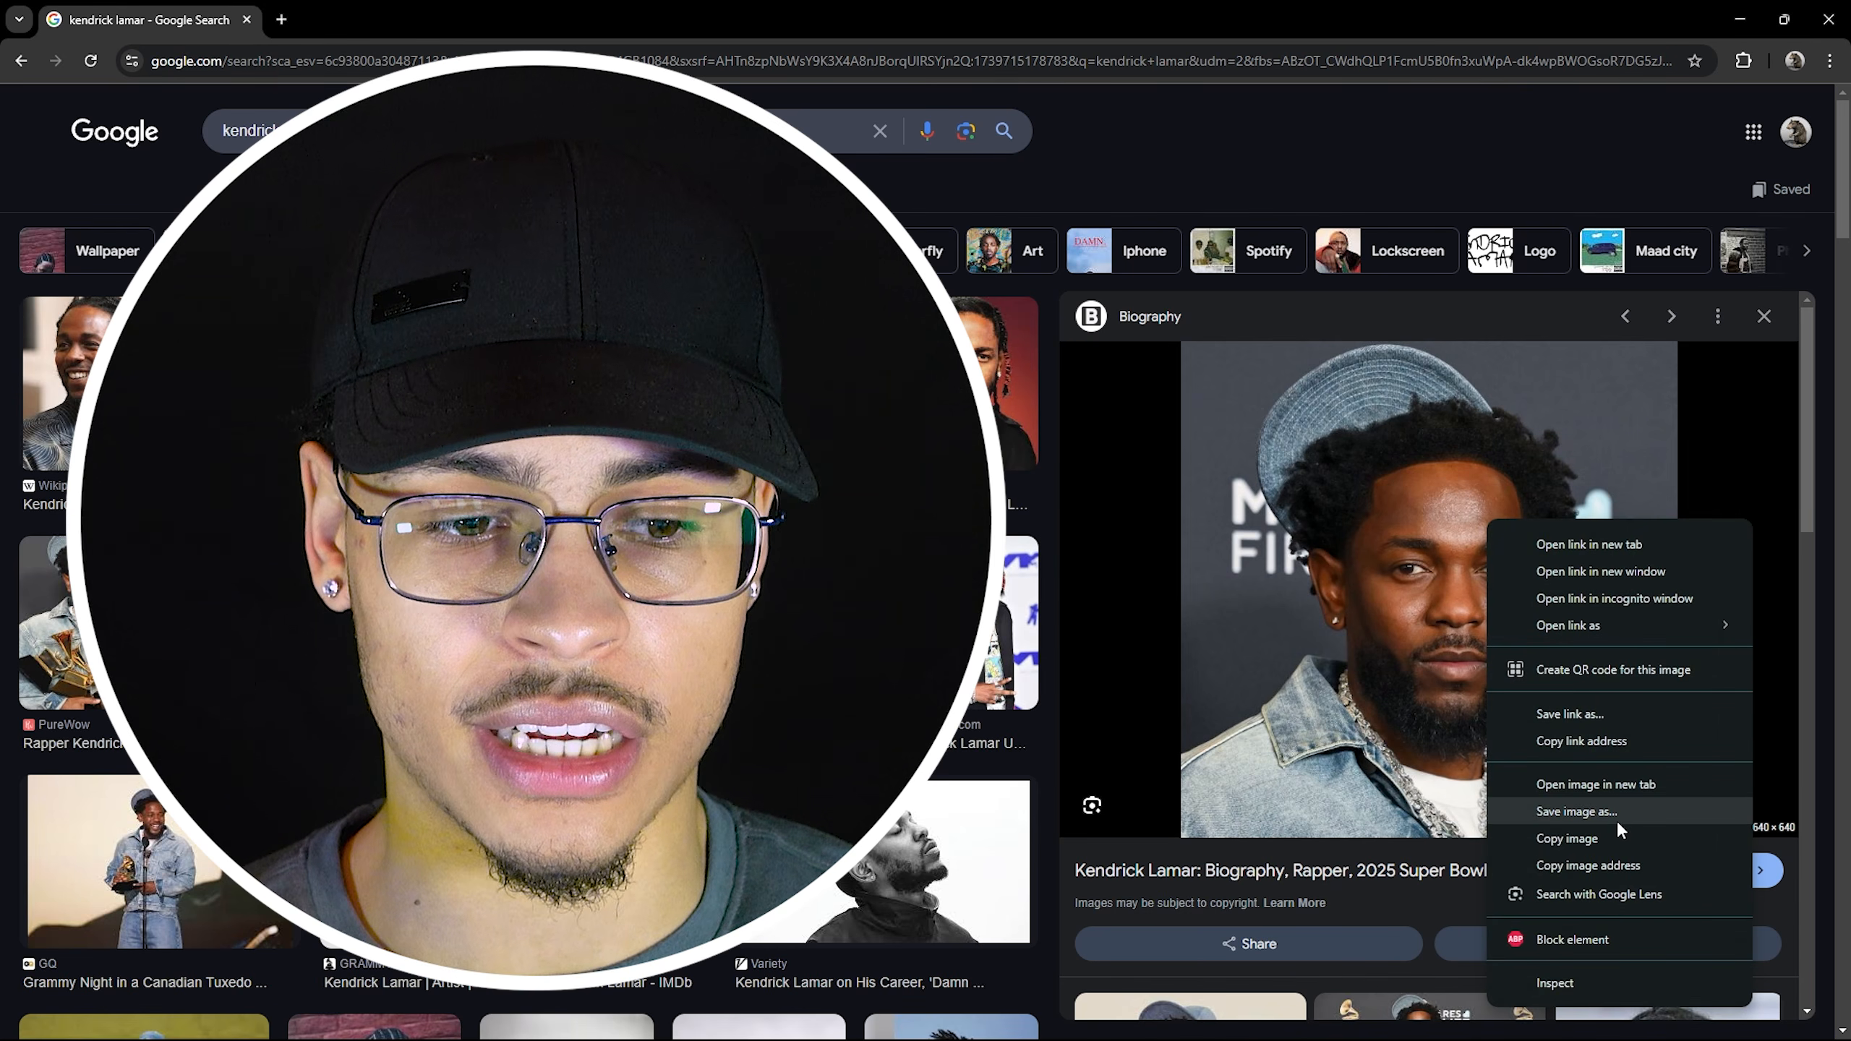
{"action": "left_click", "coordinate": [1611, 817]}
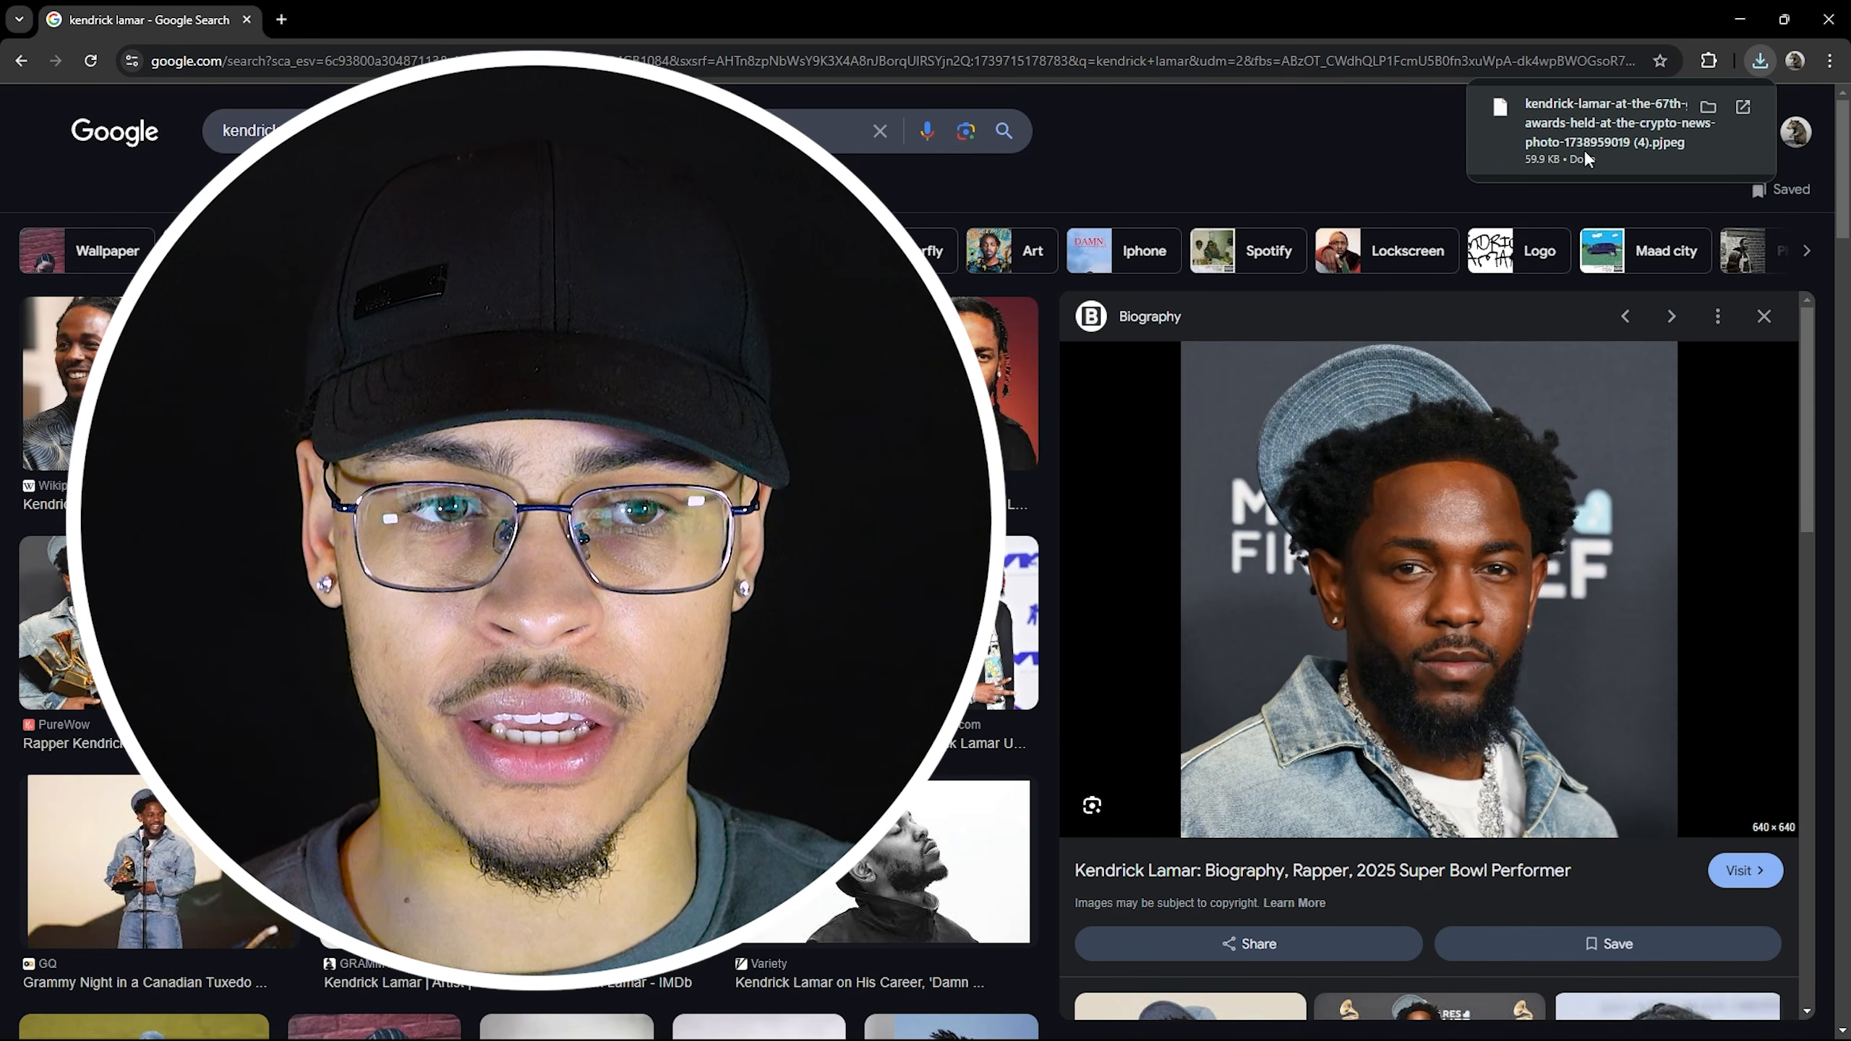
{"action": "left_click", "coordinate": [281, 20]}
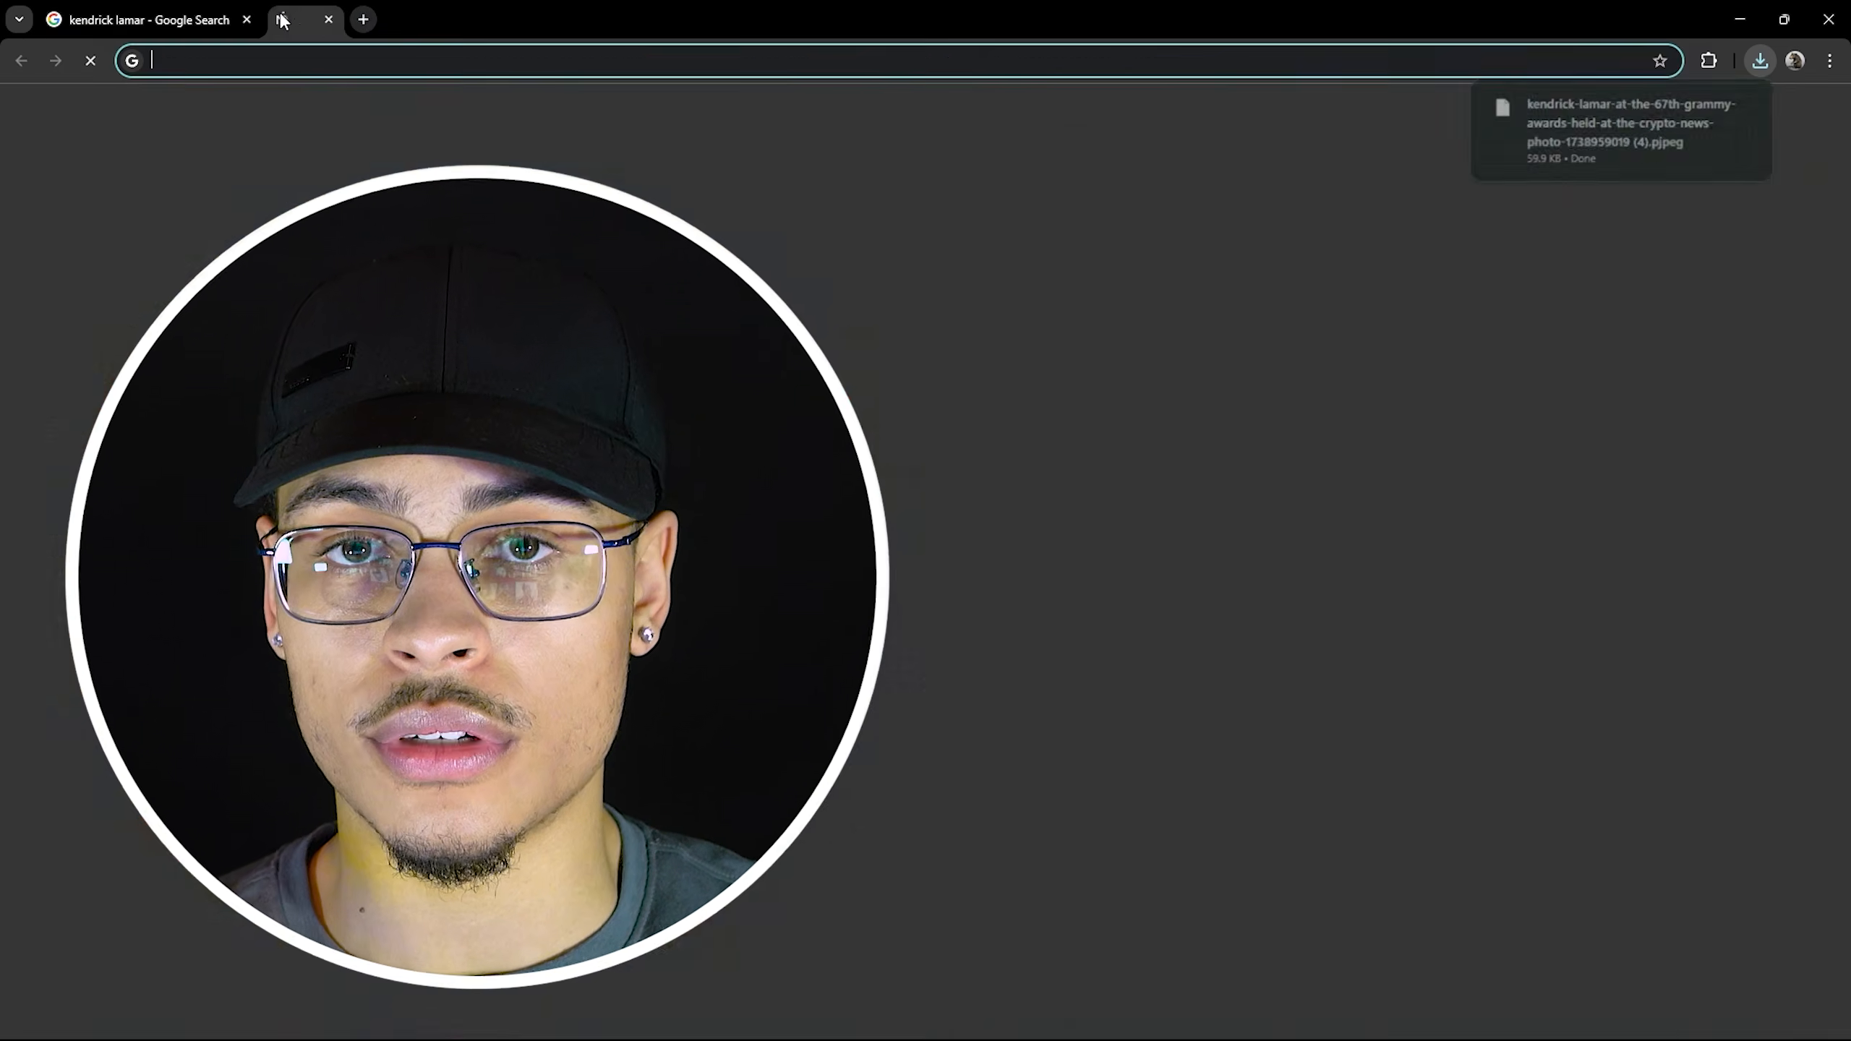
{"action": "type", "text": "upscale e"}
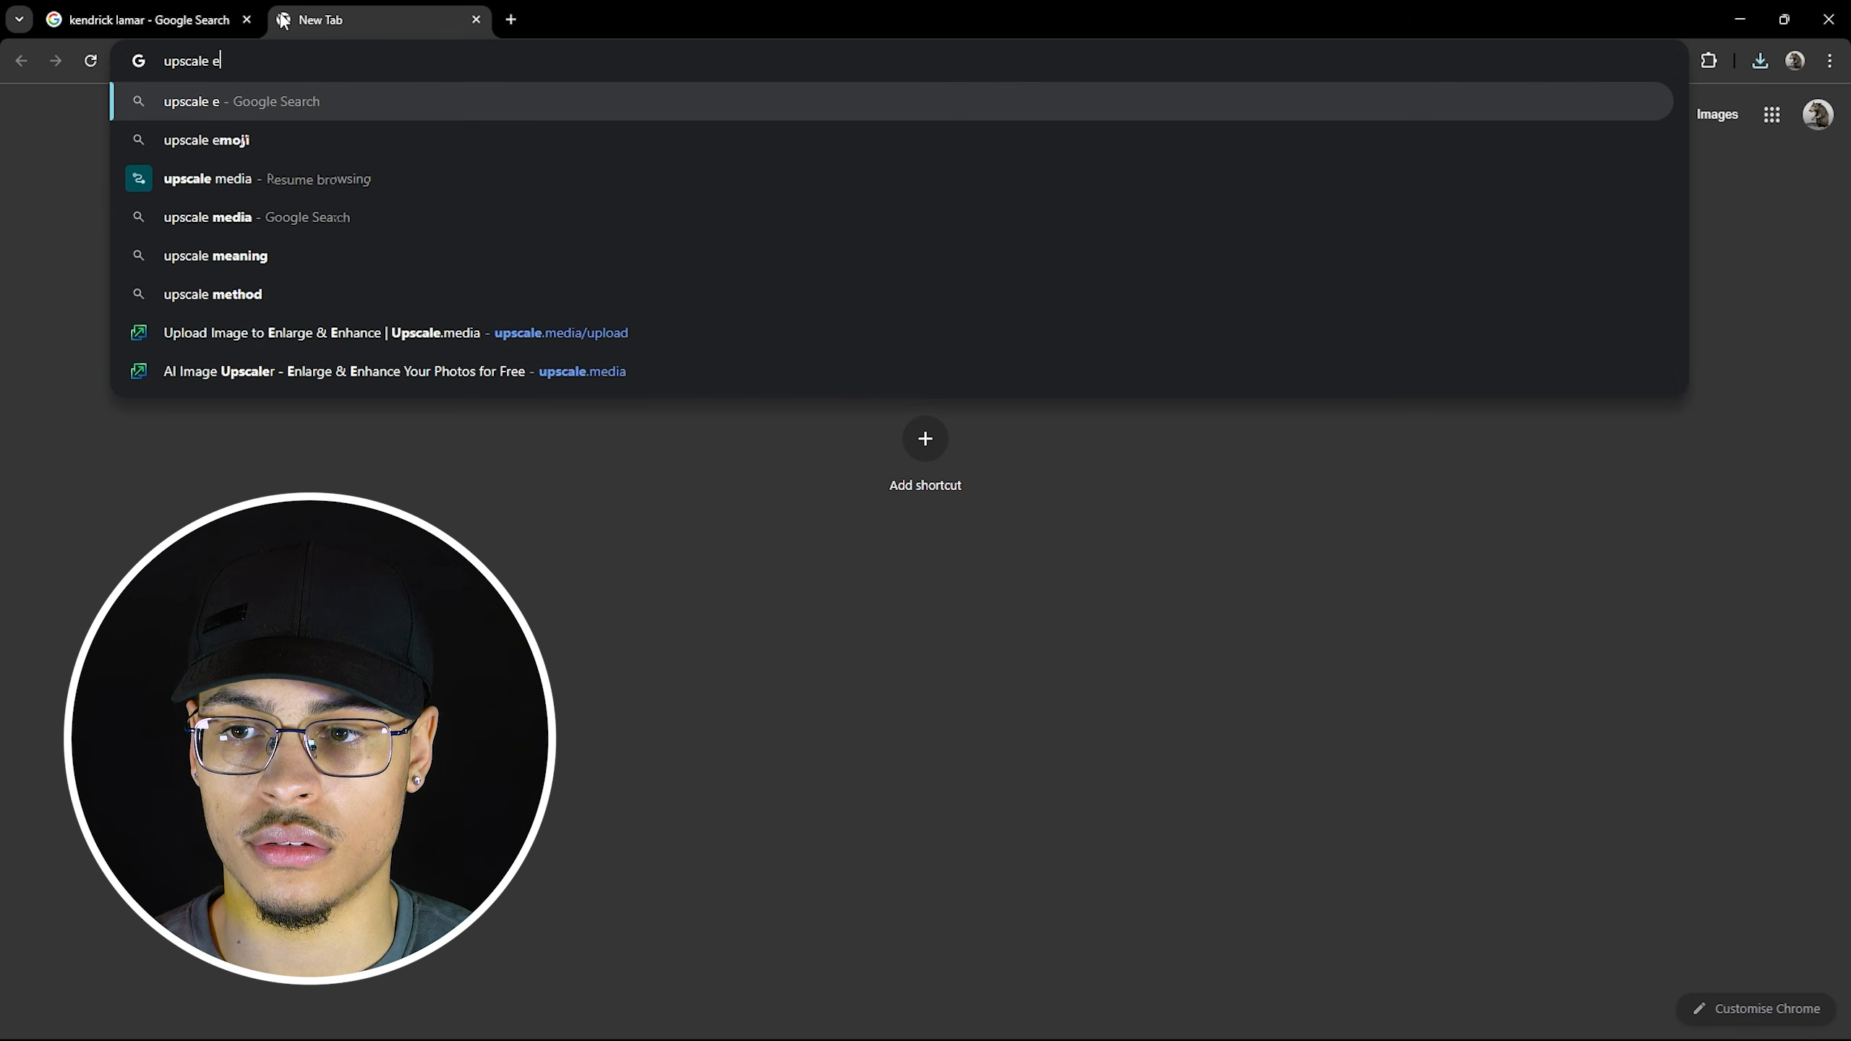
{"action": "key", "text": "BackSpace"}
{"action": "type", "text": "media"}
{"action": "key", "text": "Return"}
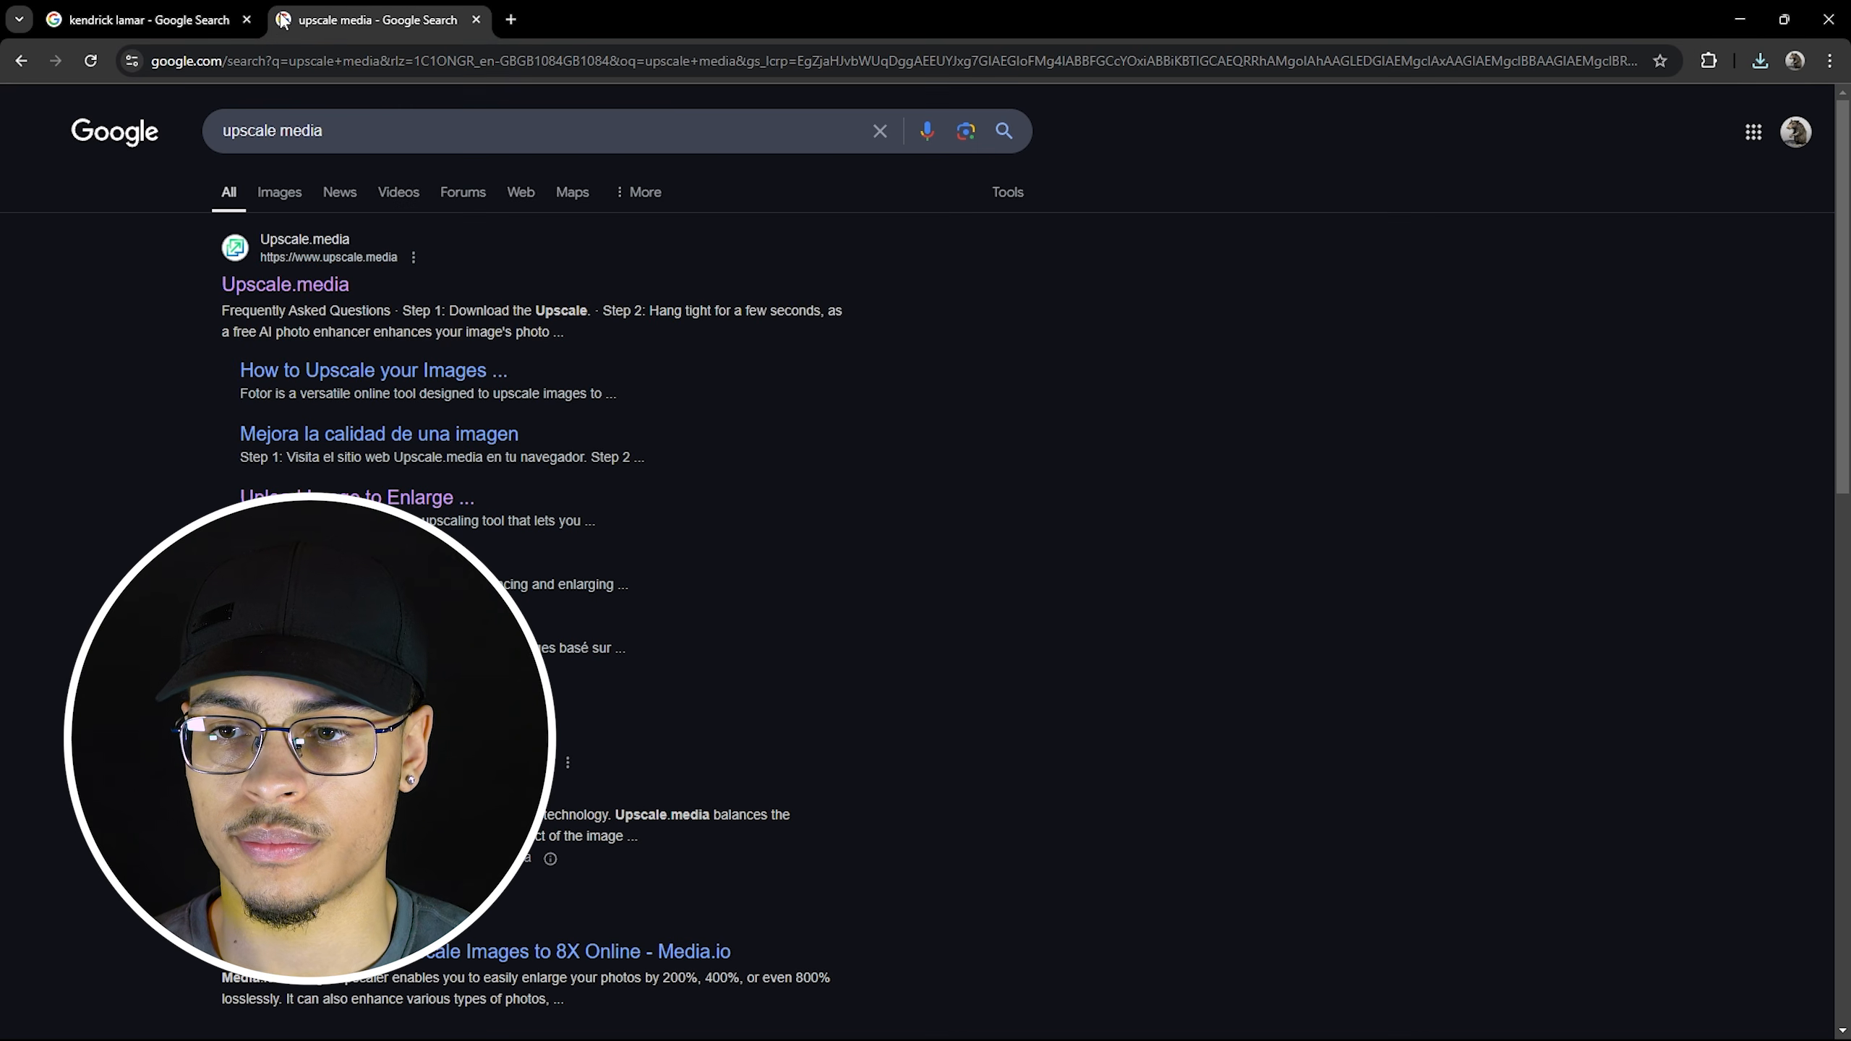
{"action": "left_click", "coordinate": [304, 284]}
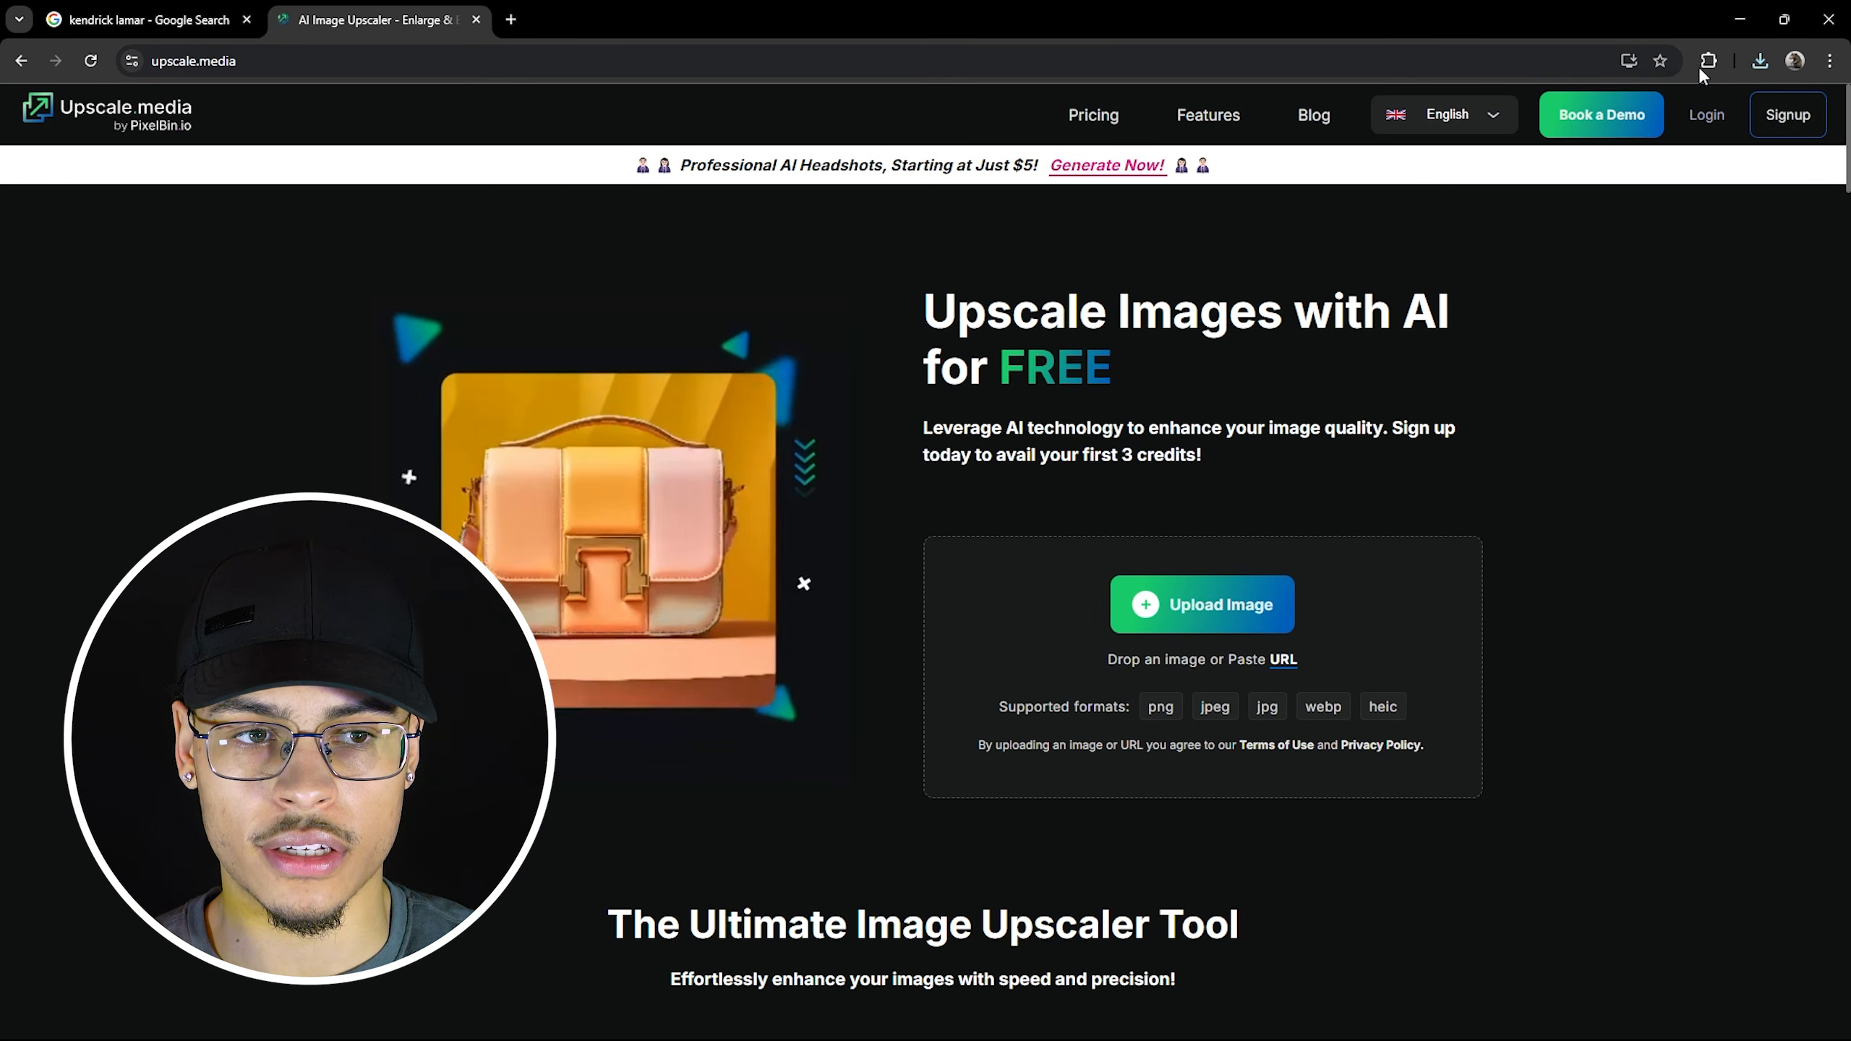
Upload the downloaded portrait to Upscale.media and dismiss the headshots promotion popup.
{"action": "left_click", "coordinate": [1760, 61]}
{"action": "left_click_drag", "start_coordinate": [1654, 136], "coordinate": [1269, 567]}
{"action": "left_click", "coordinate": [298, 743]}
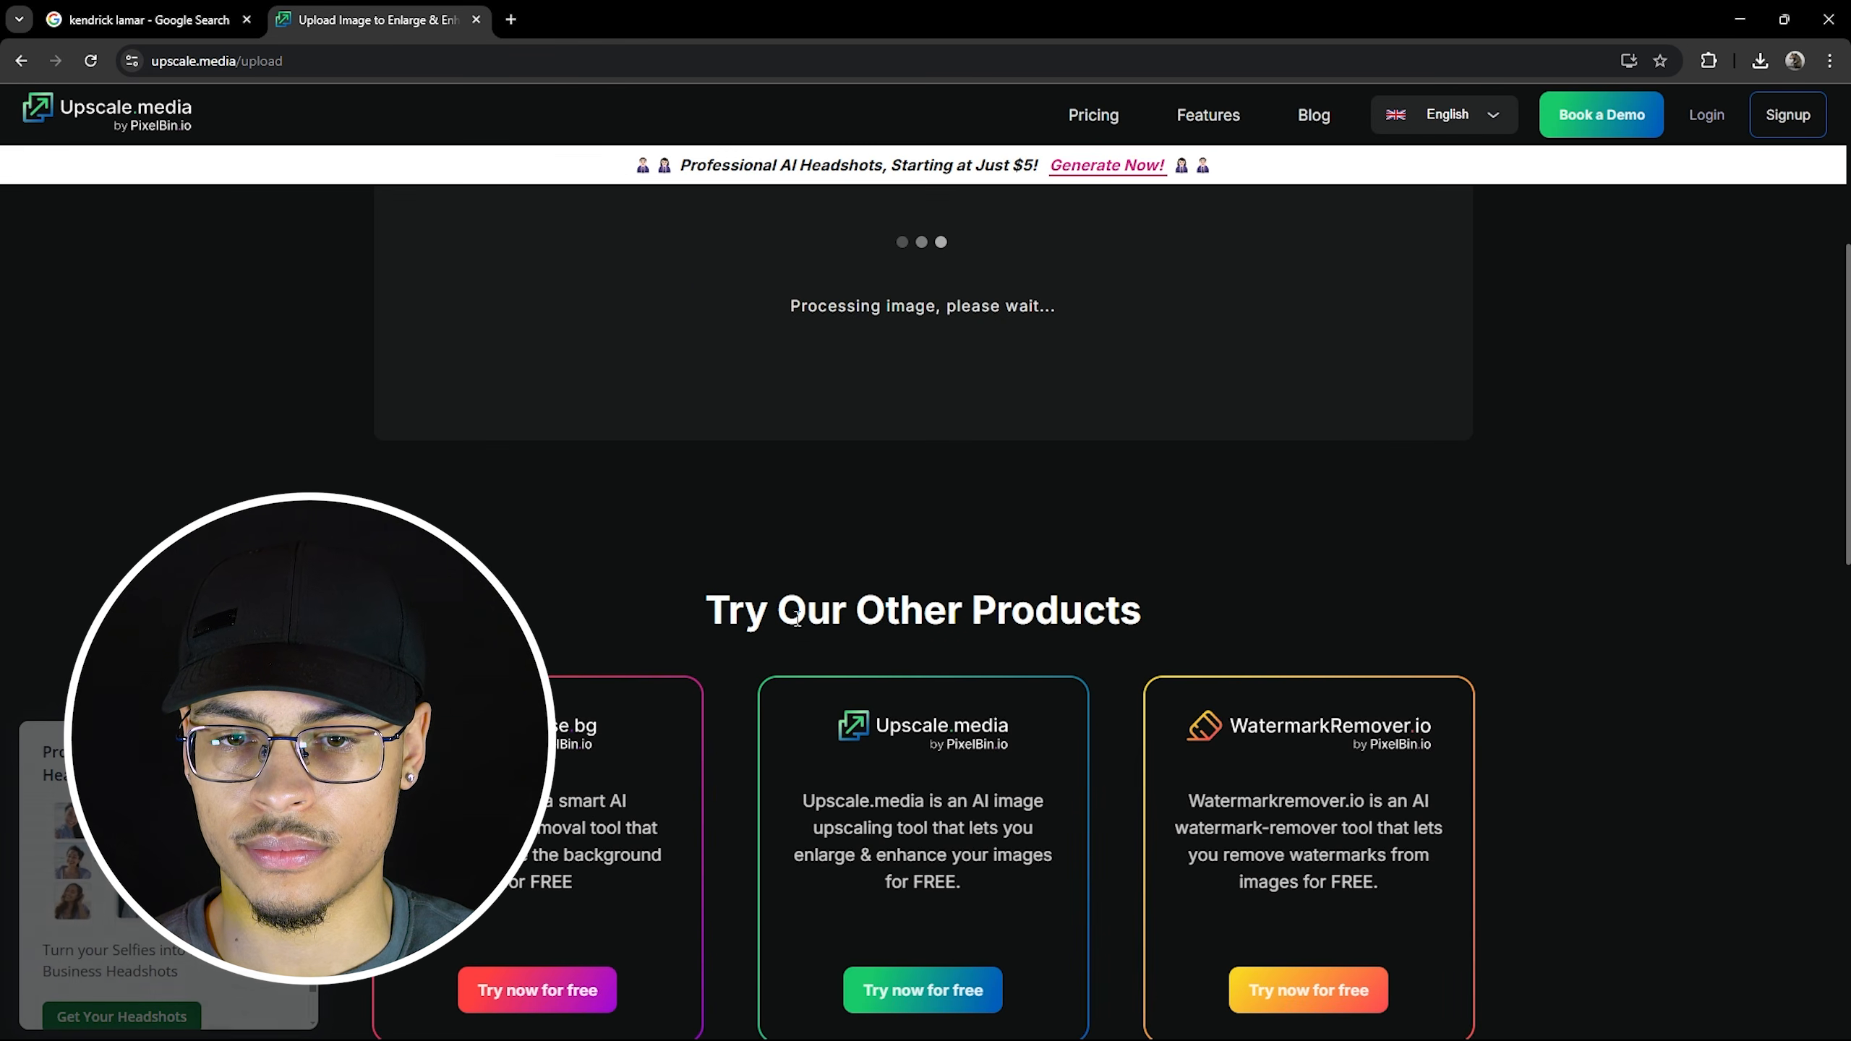
{"action": "scroll", "coordinate": [835, 630], "scroll_direction": "up", "scroll_amount": 3}
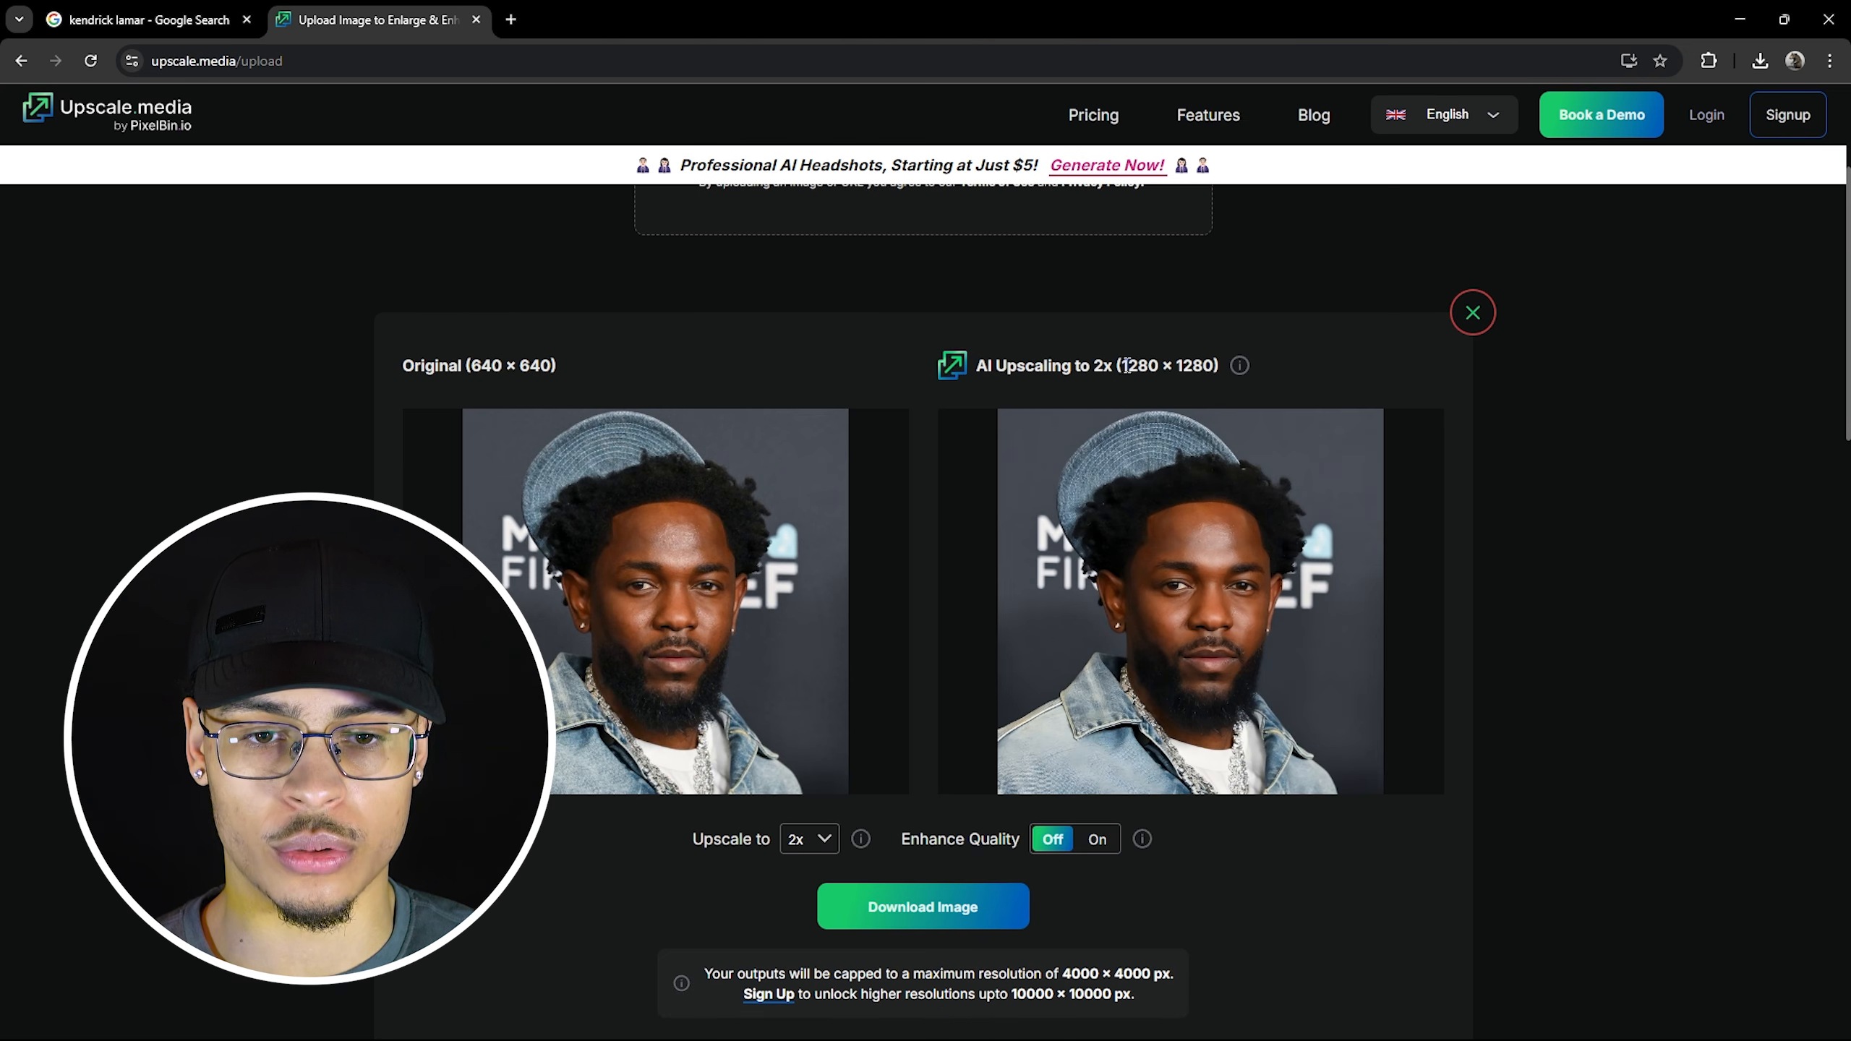
Upscale the 640 × 640 image 4x to 2560 × 2560.
{"action": "double_click", "coordinate": [1143, 365]}
{"action": "left_click", "coordinate": [1143, 366]}
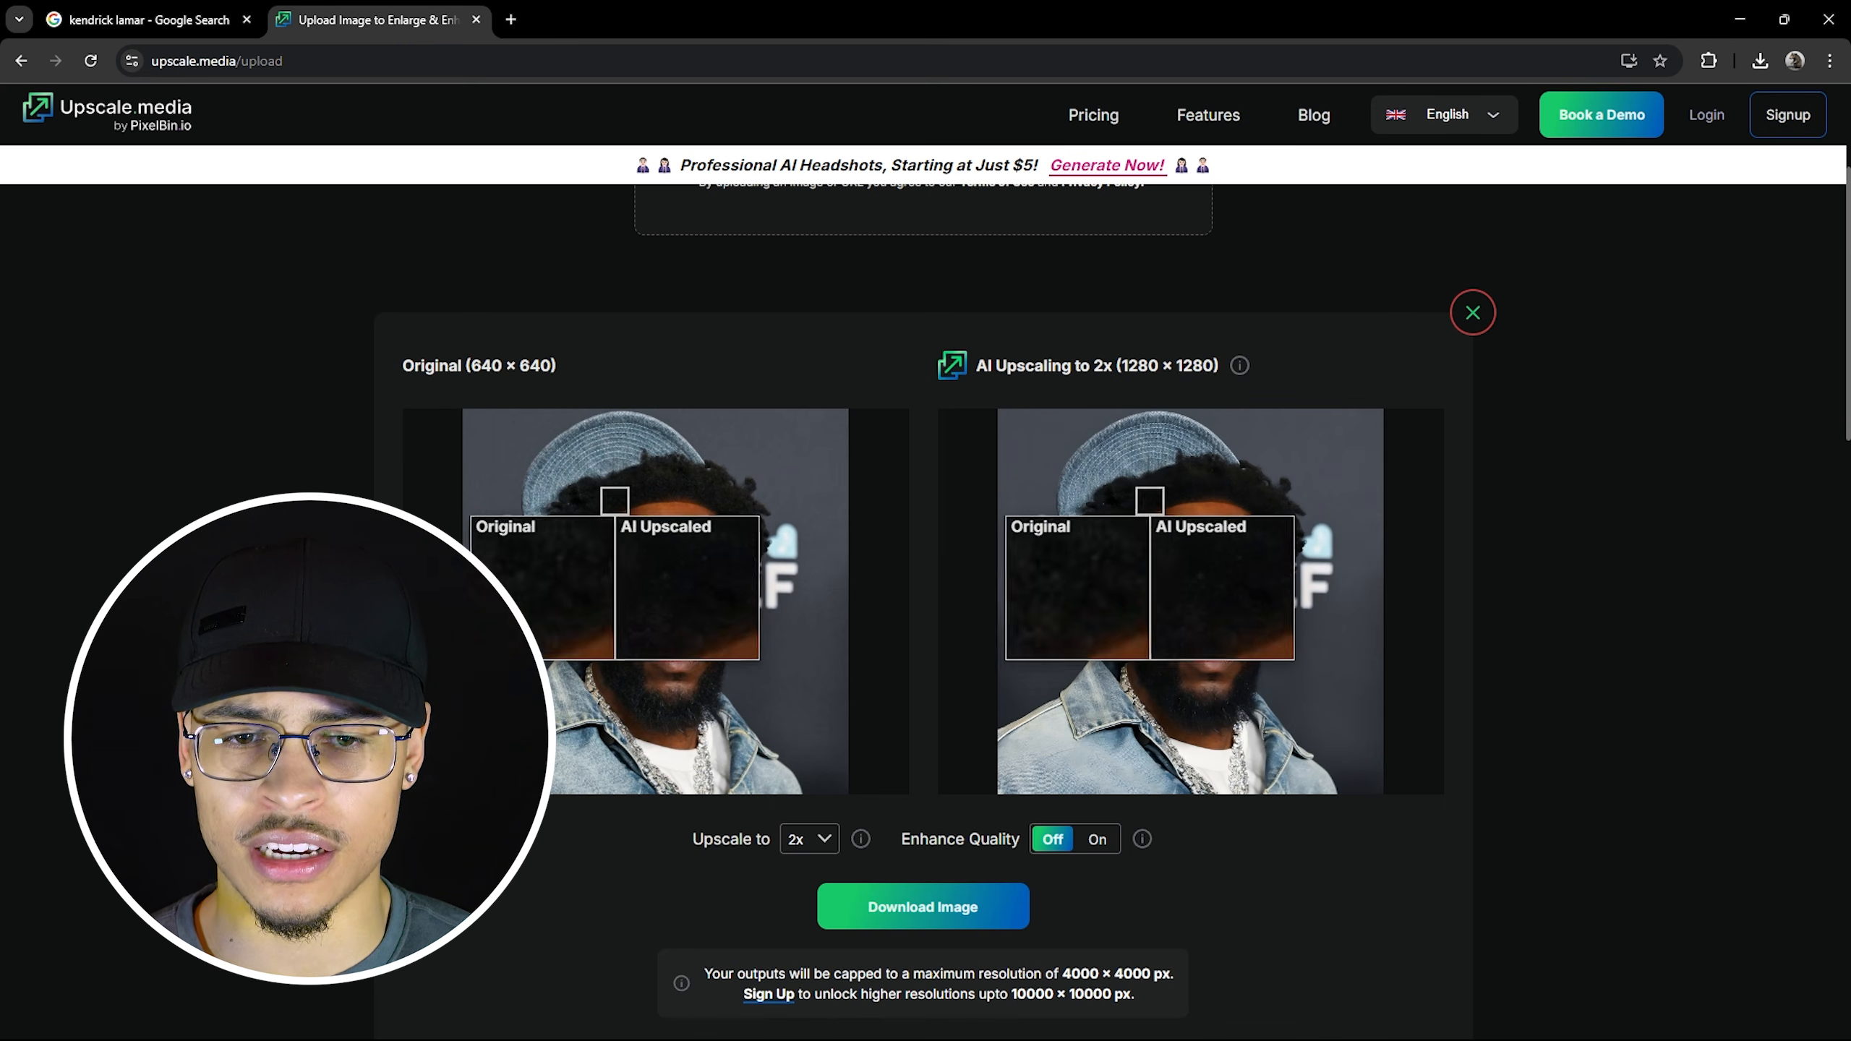
{"action": "left_click_drag", "start_coordinate": [739, 844], "coordinate": [667, 840]}
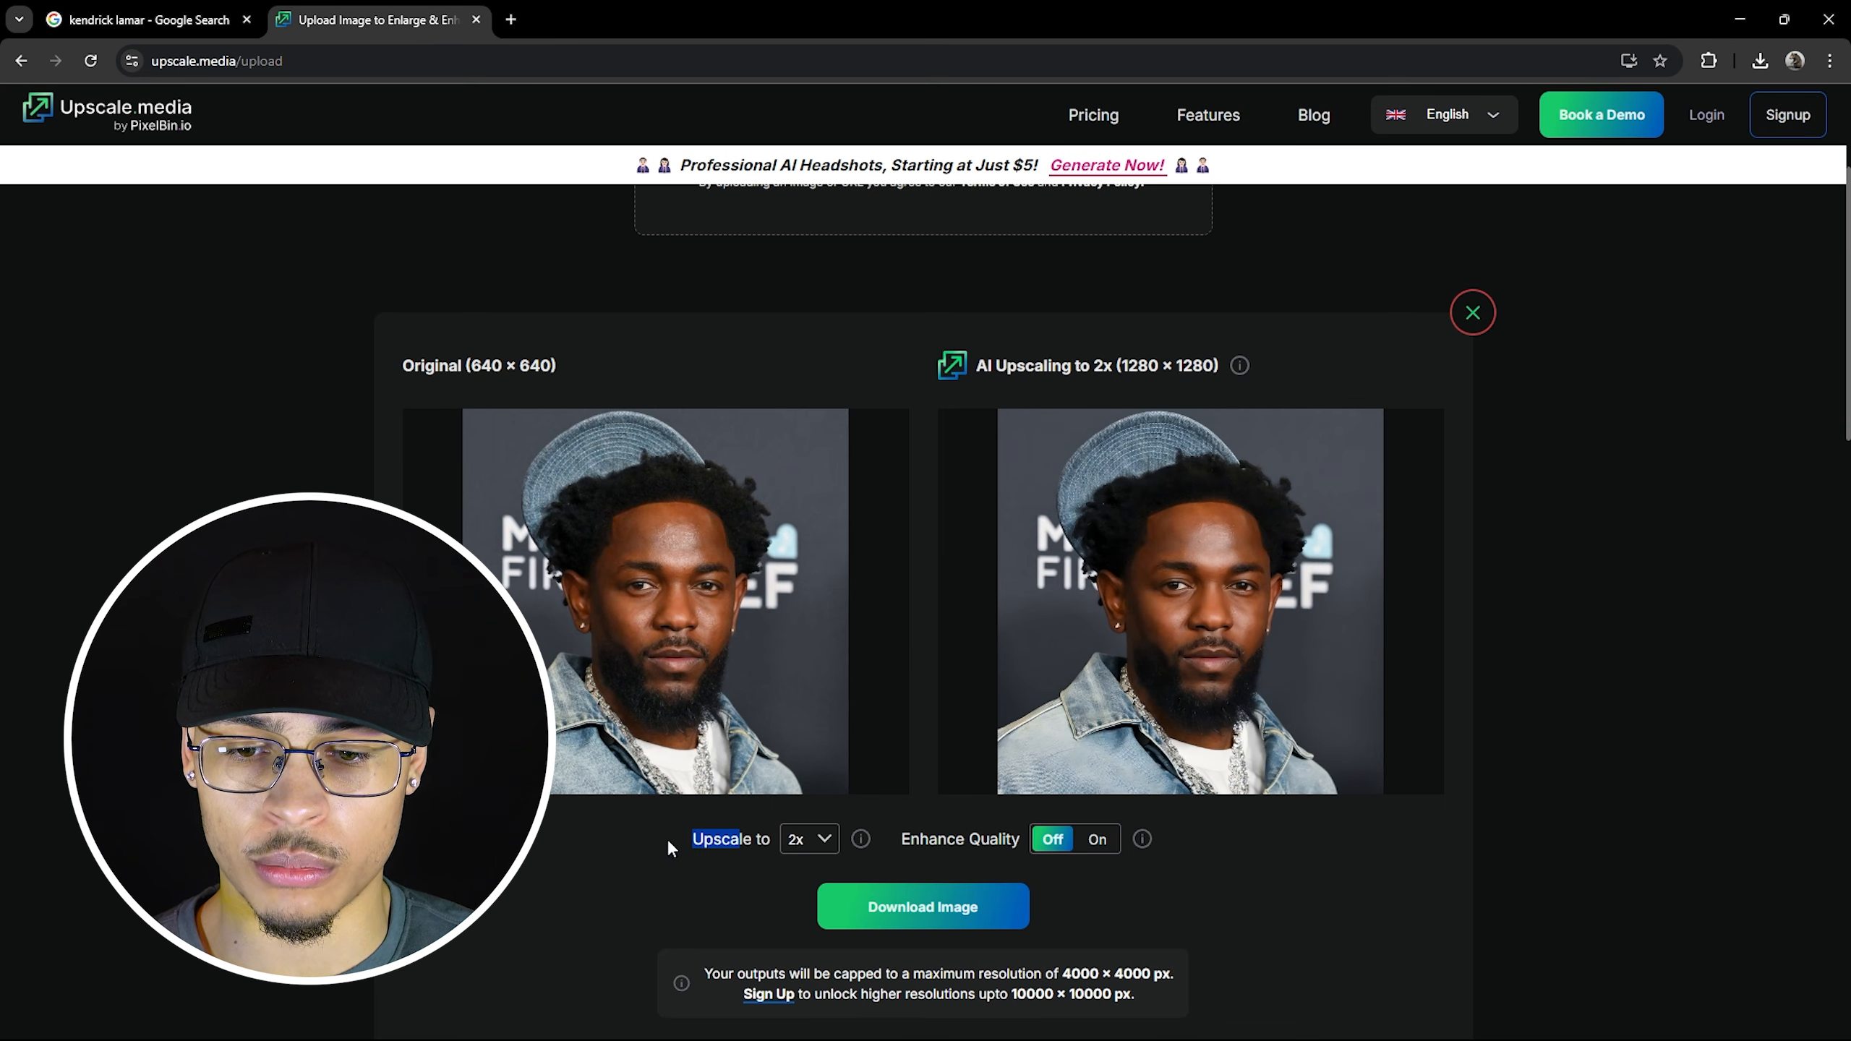
{"action": "left_click", "coordinate": [818, 840]}
{"action": "left_click", "coordinate": [815, 912]}
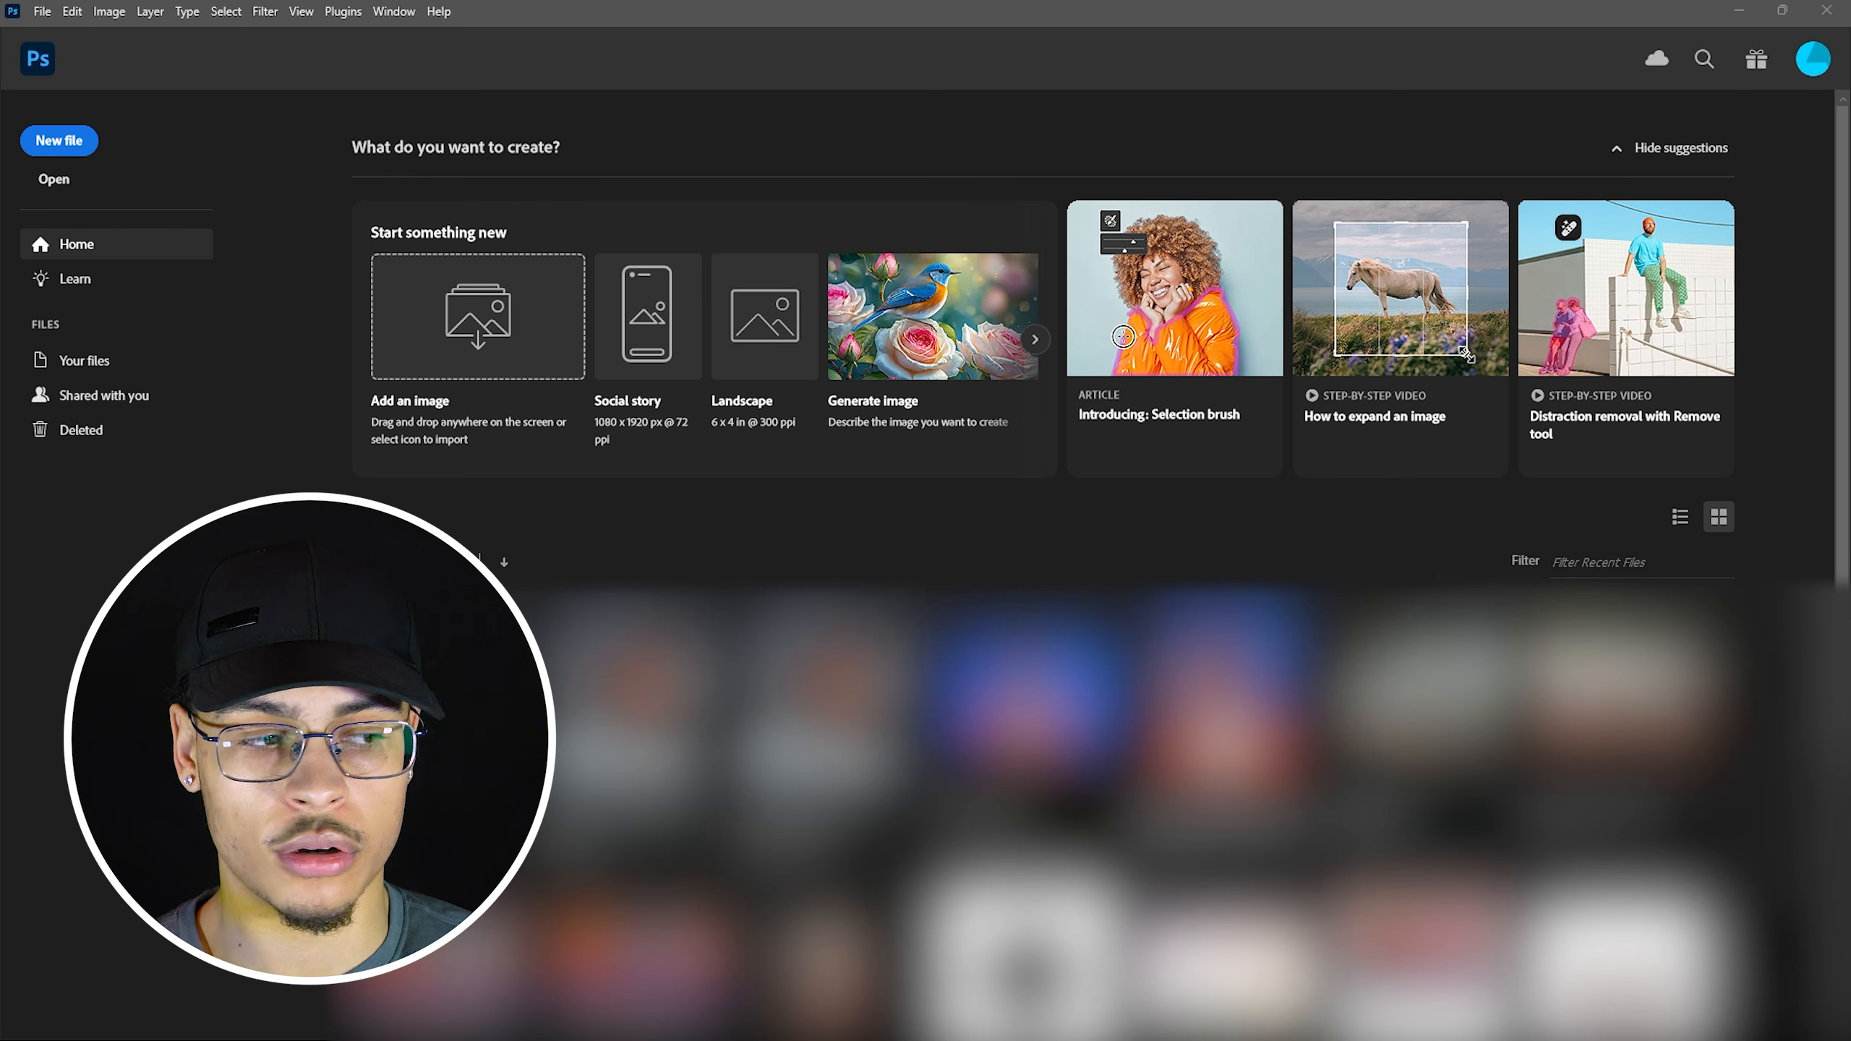
Open the upscaled 2560 × 2560 JPEG as a new Photoshop document and pick the Crop tool.
{"action": "left_click_drag", "start_coordinate": [1137, 594], "coordinate": [936, 565]}
{"action": "scroll", "coordinate": [446, 521], "scroll_direction": "left", "scroll_amount": 1}
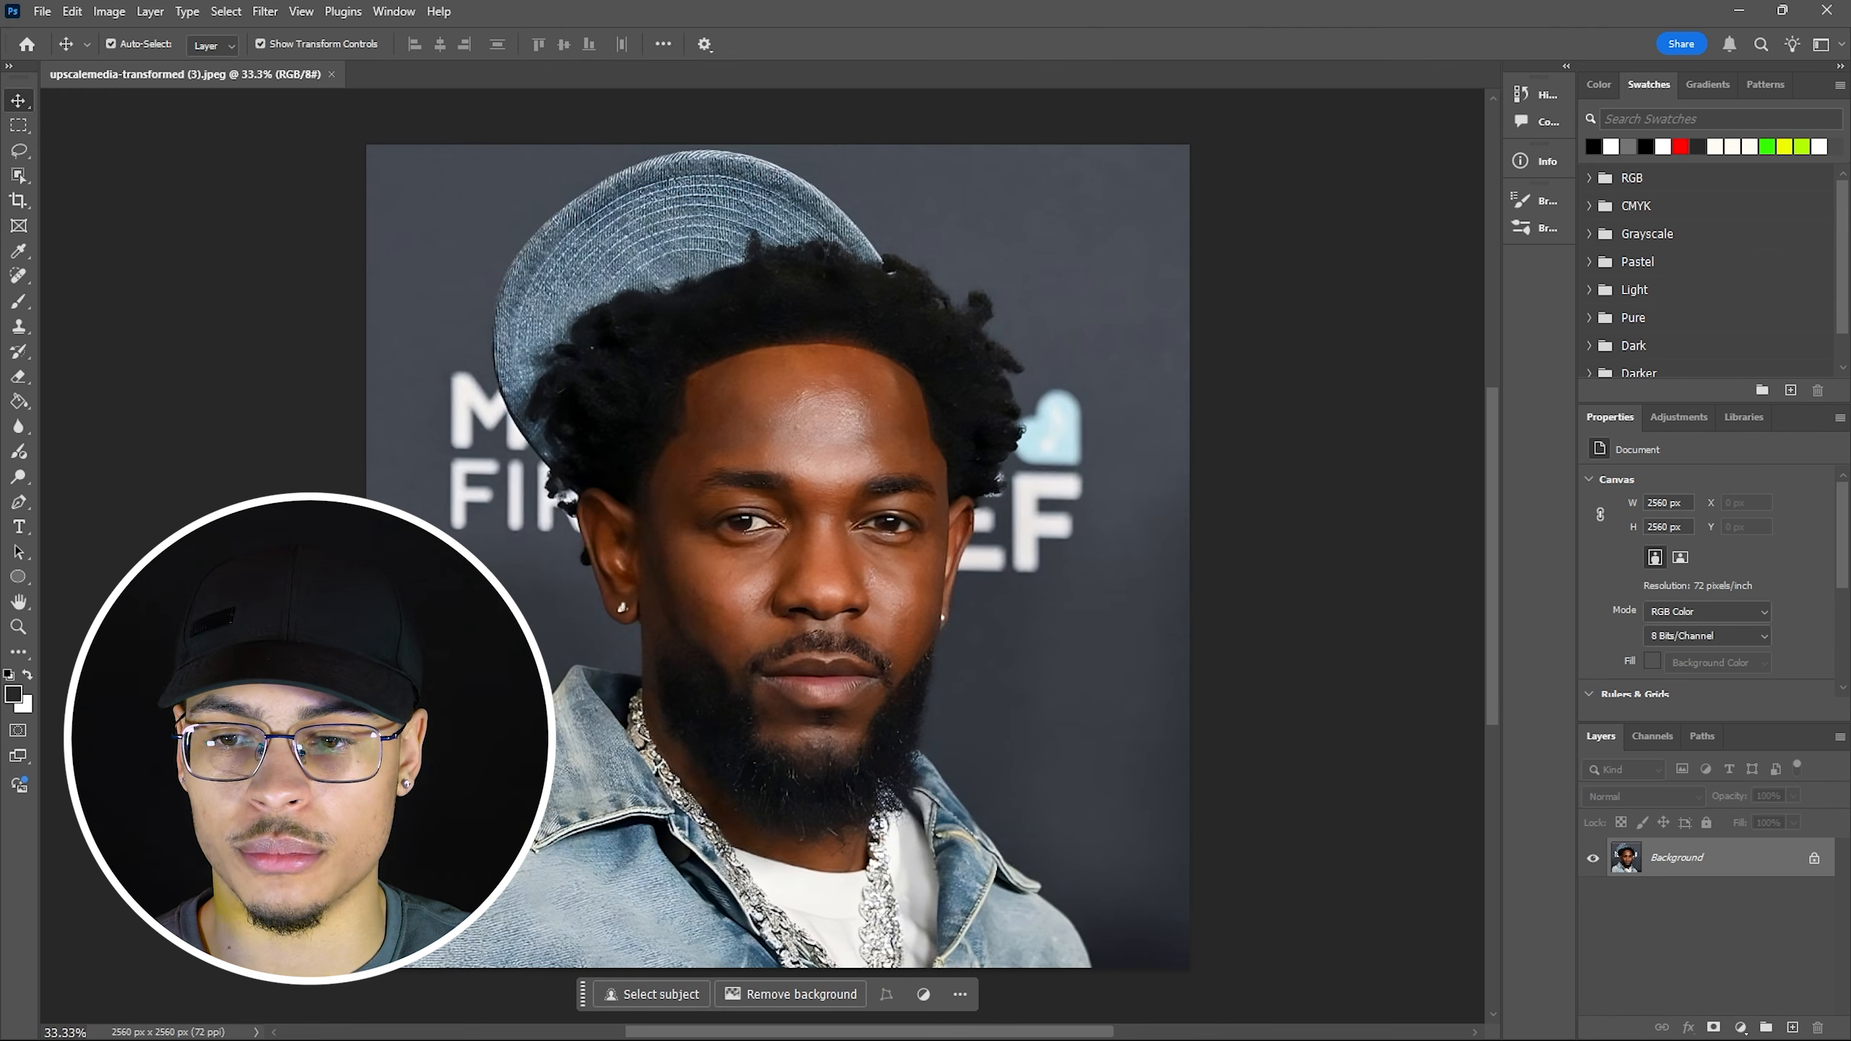
{"action": "scroll", "coordinate": [510, 583], "scroll_direction": "right", "scroll_amount": 1}
{"action": "scroll", "coordinate": [382, 464], "scroll_direction": "down", "scroll_amount": 3}
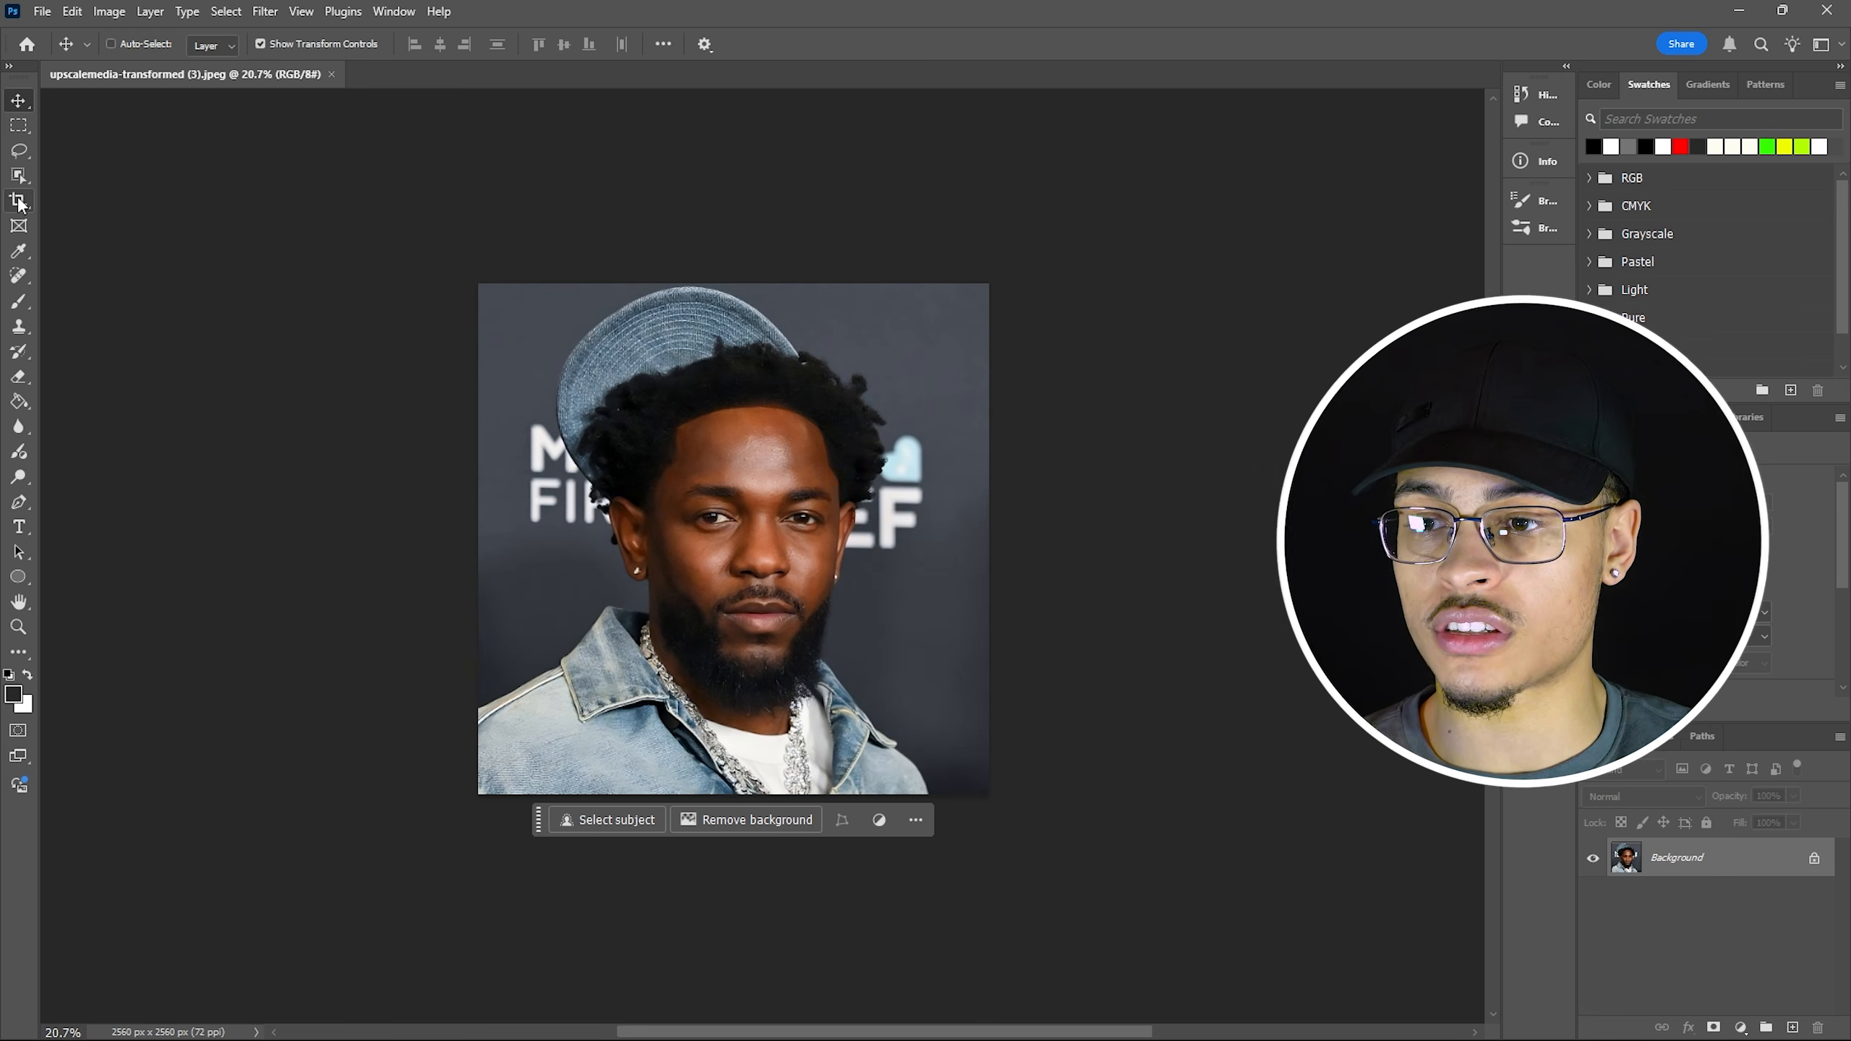
{"action": "left_click", "coordinate": [18, 202]}
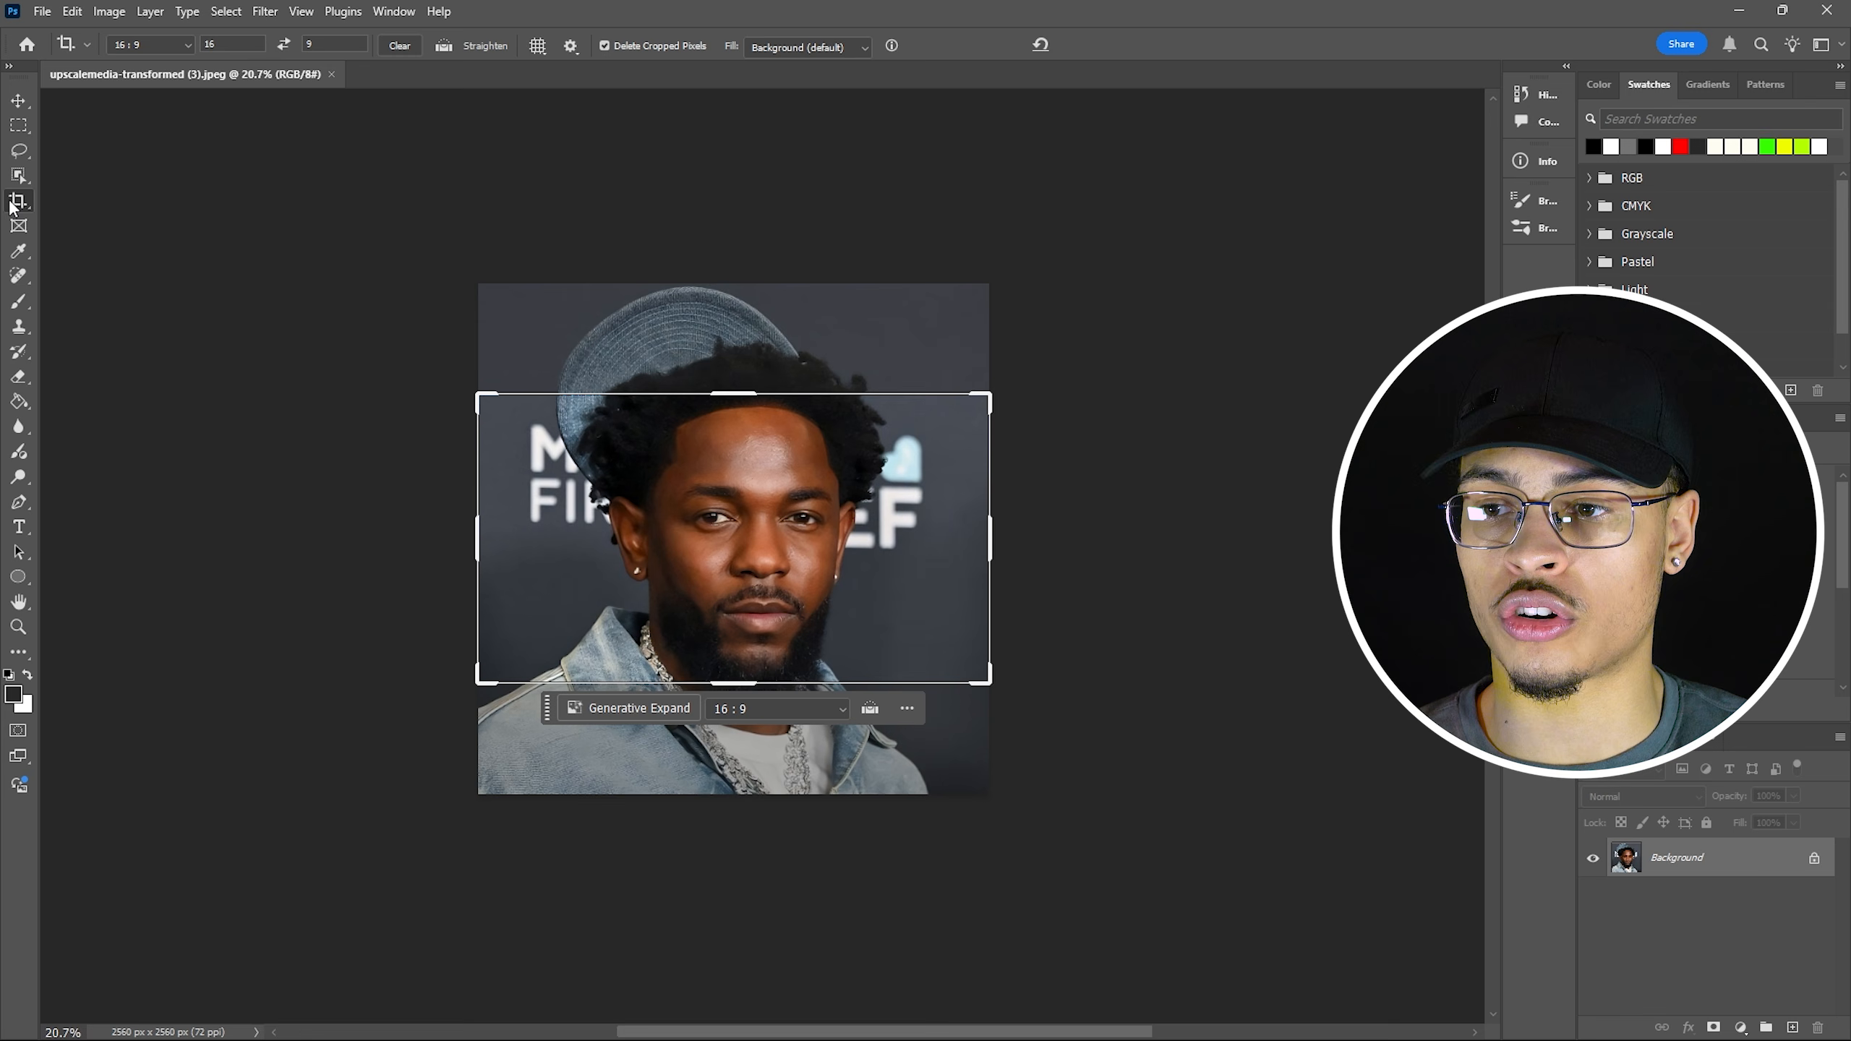
Extend a 16:9 crop past both portrait sides to about 4868 × 2738 px, filling with Generative Expand.
{"action": "left_click", "coordinate": [163, 48]}
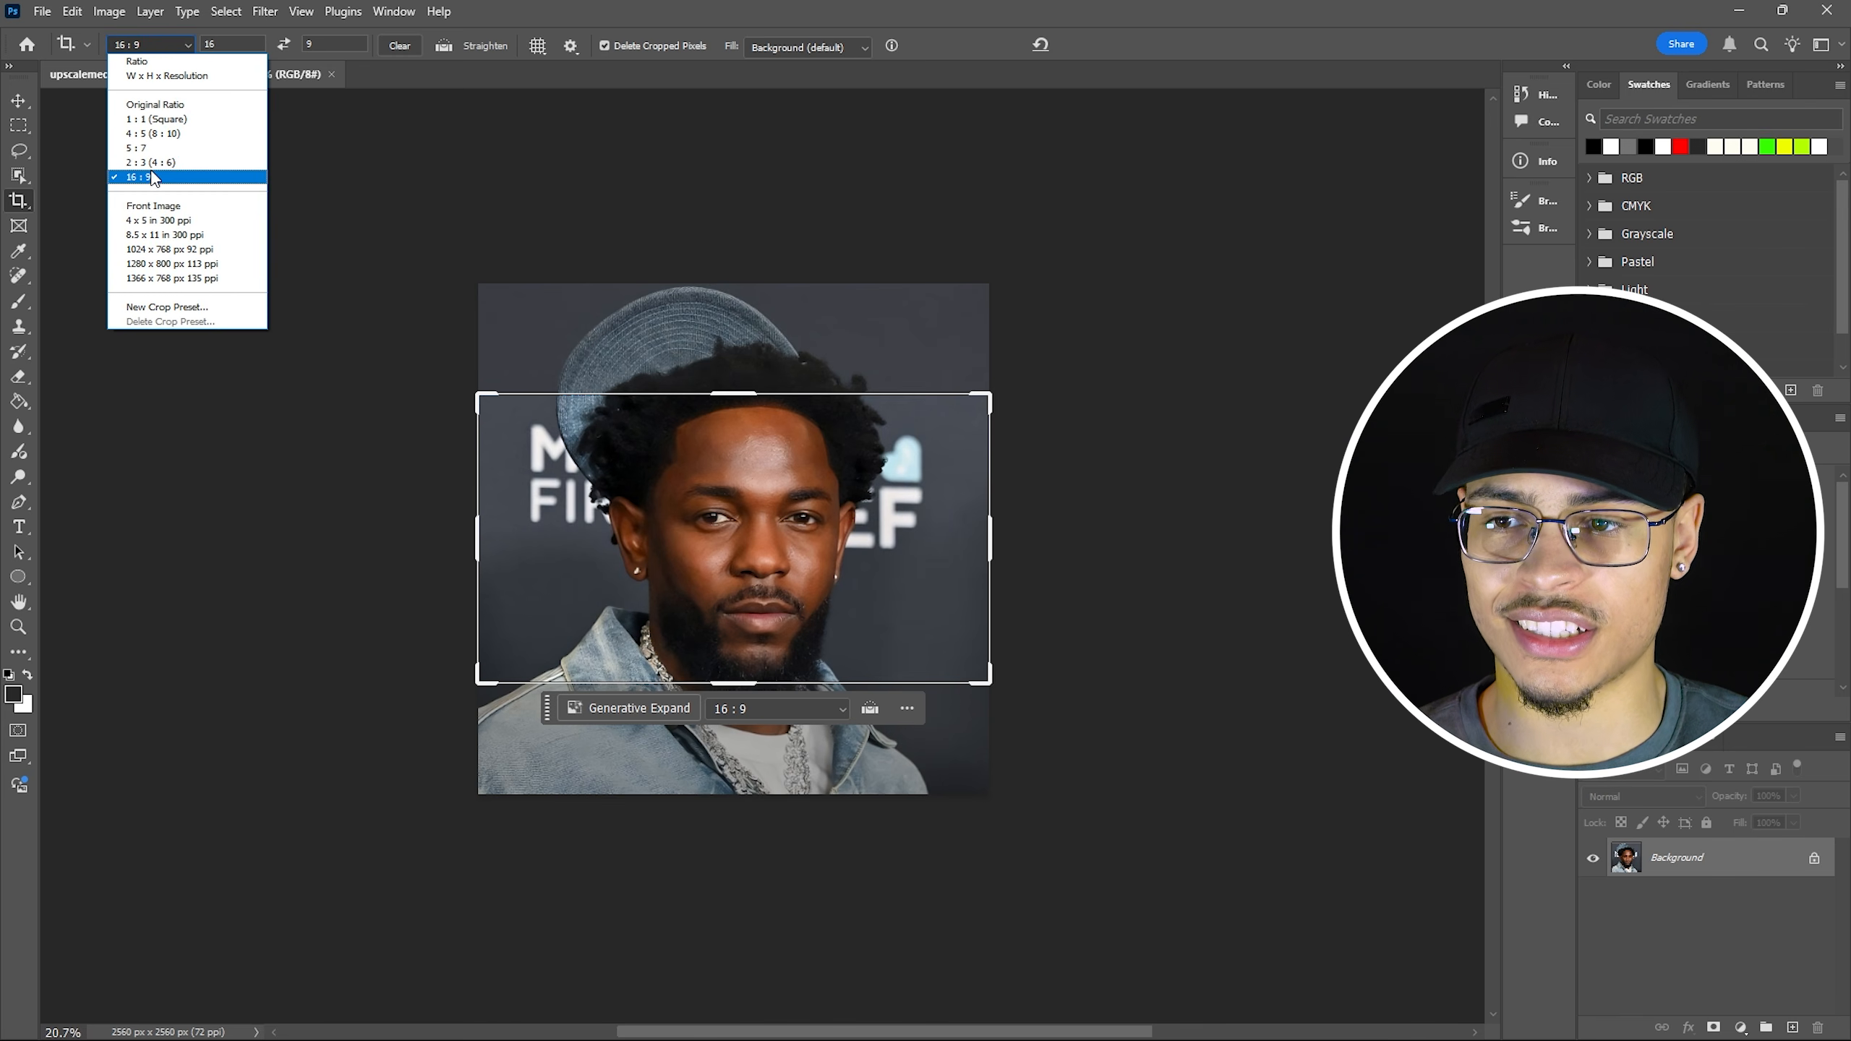
{"action": "left_click", "coordinate": [140, 177]}
{"action": "left_click_drag", "start_coordinate": [495, 405], "coordinate": [247, 329]}
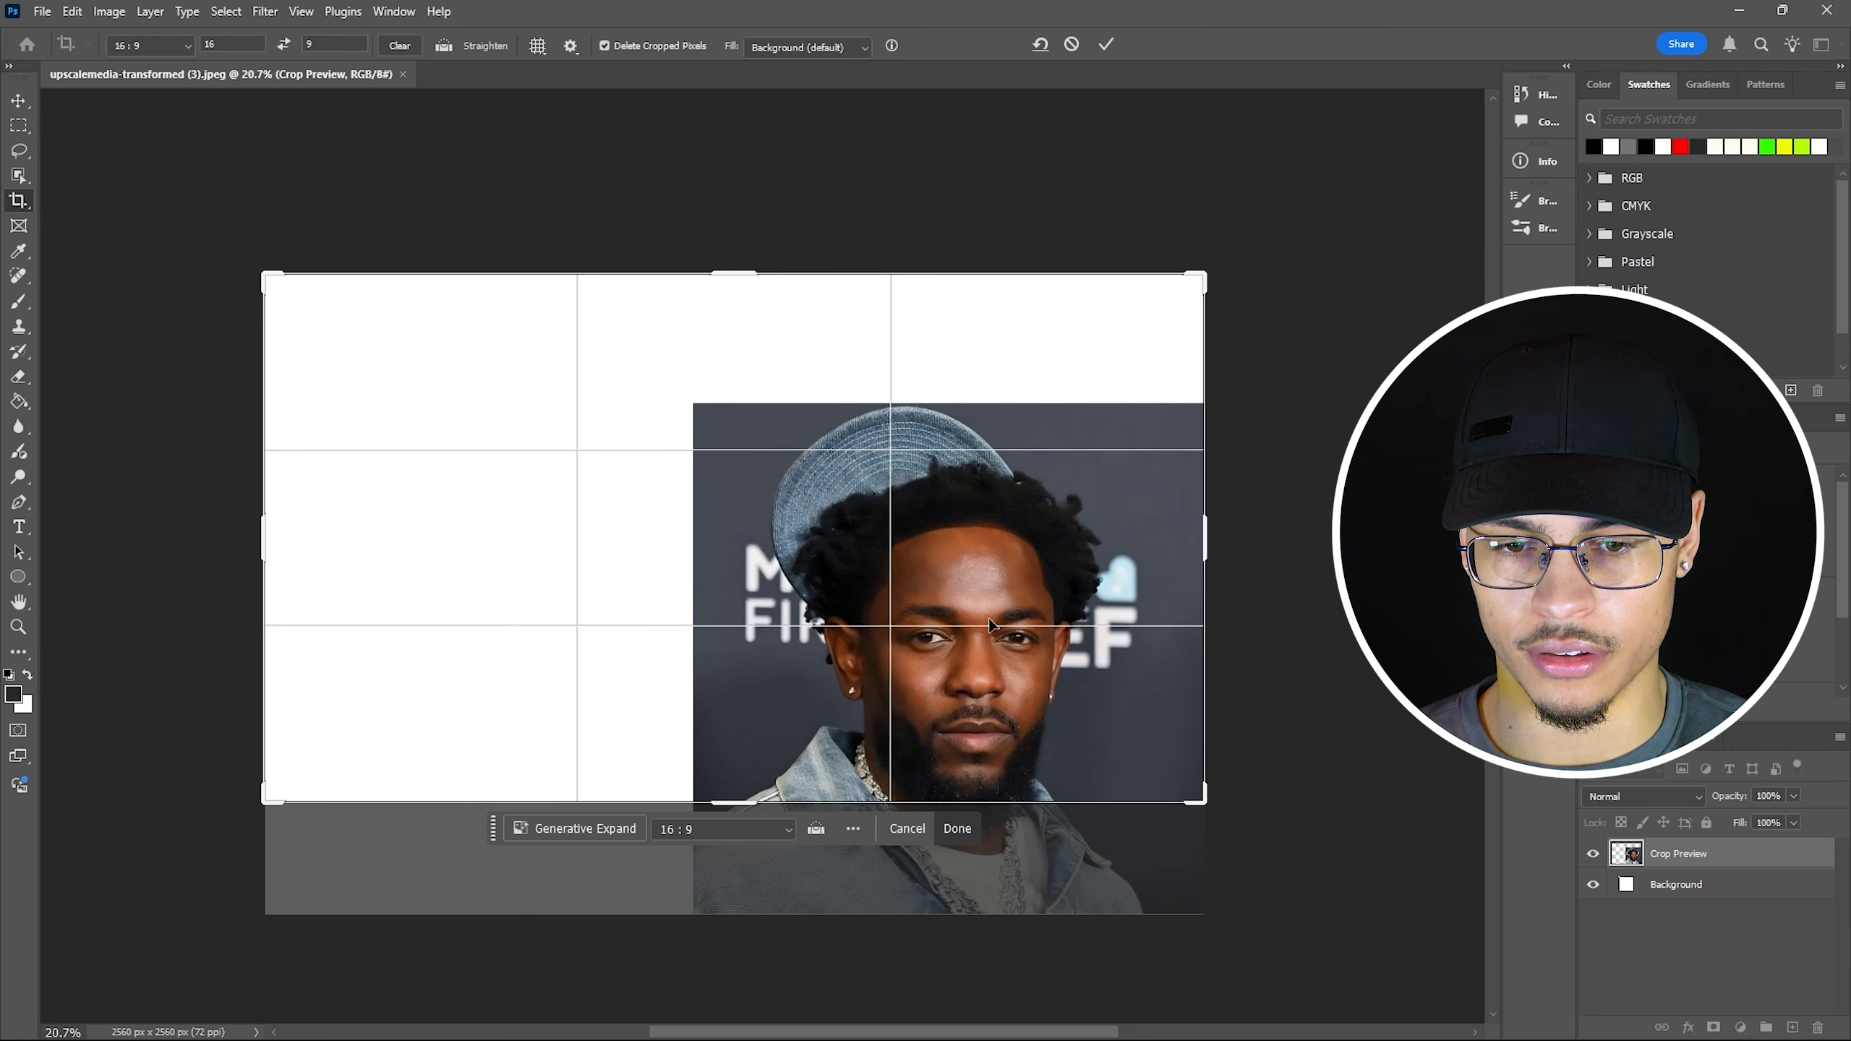
{"action": "left_click_drag", "start_coordinate": [990, 624], "coordinate": [790, 518]}
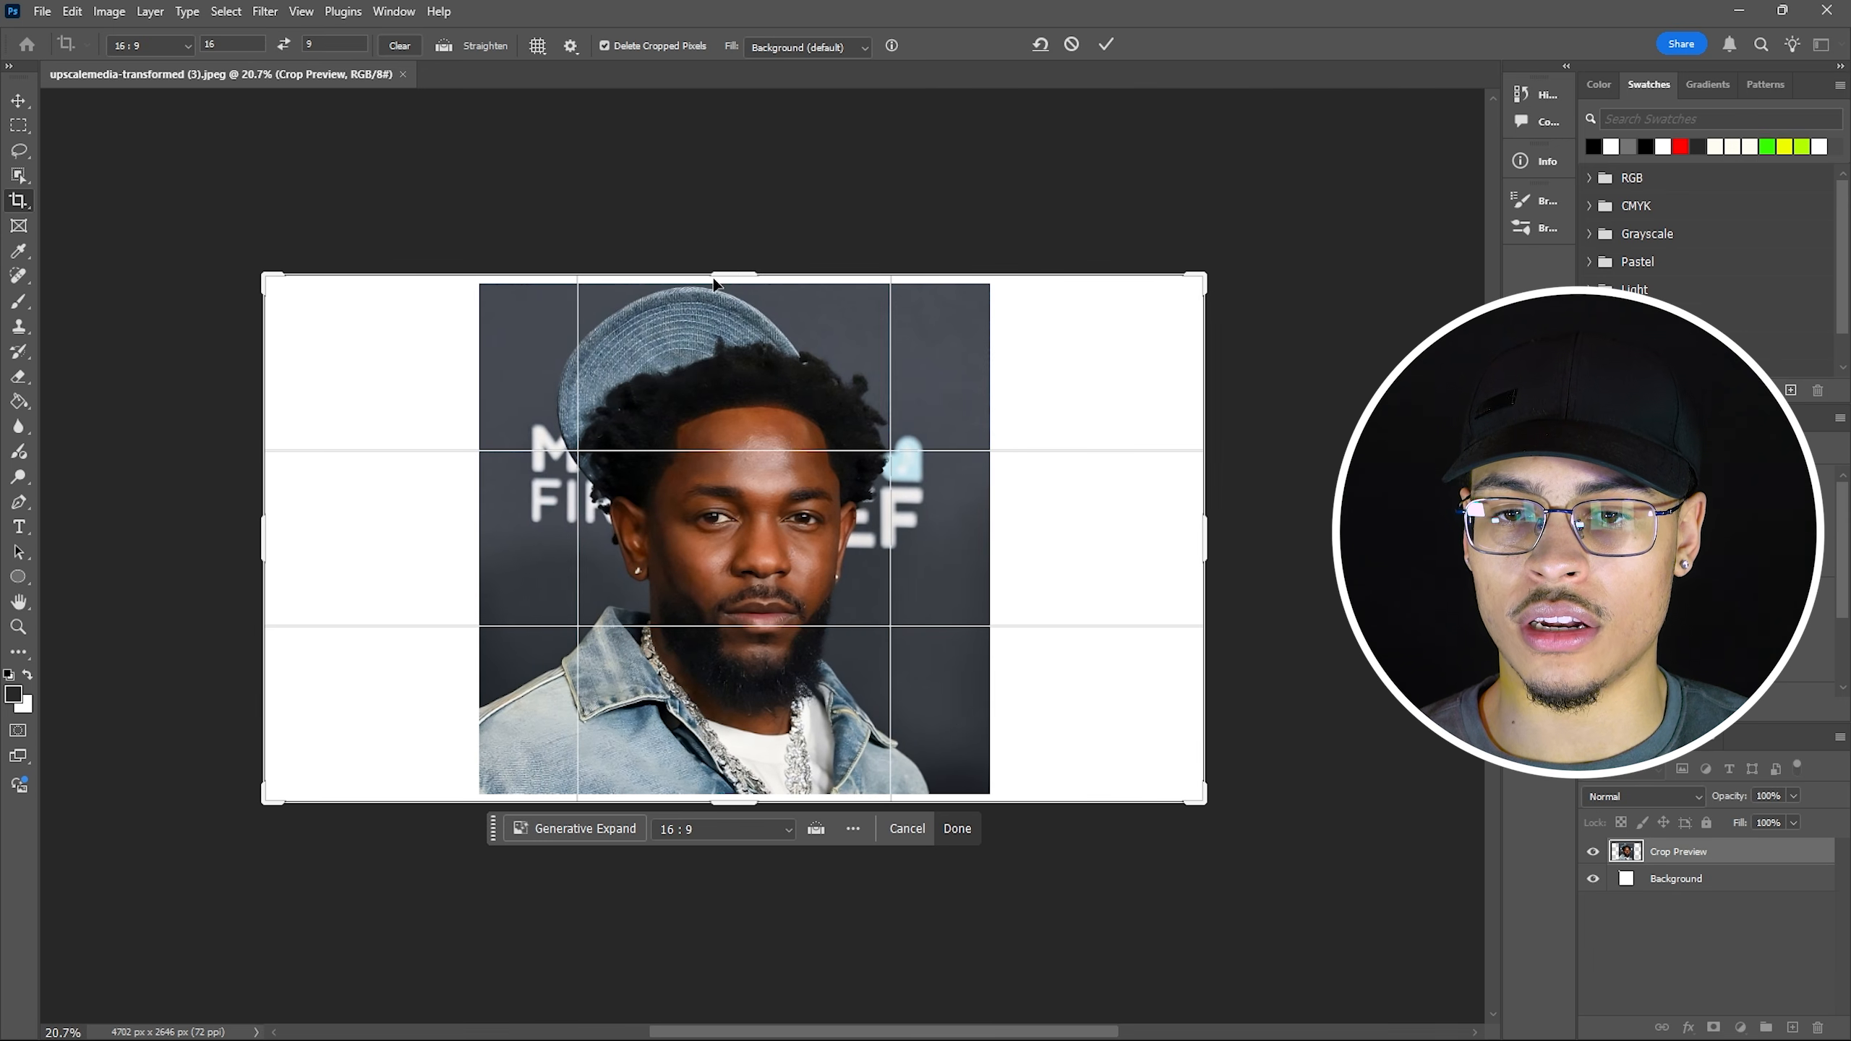
{"action": "left_click_drag", "start_coordinate": [263, 275], "coordinate": [244, 261]}
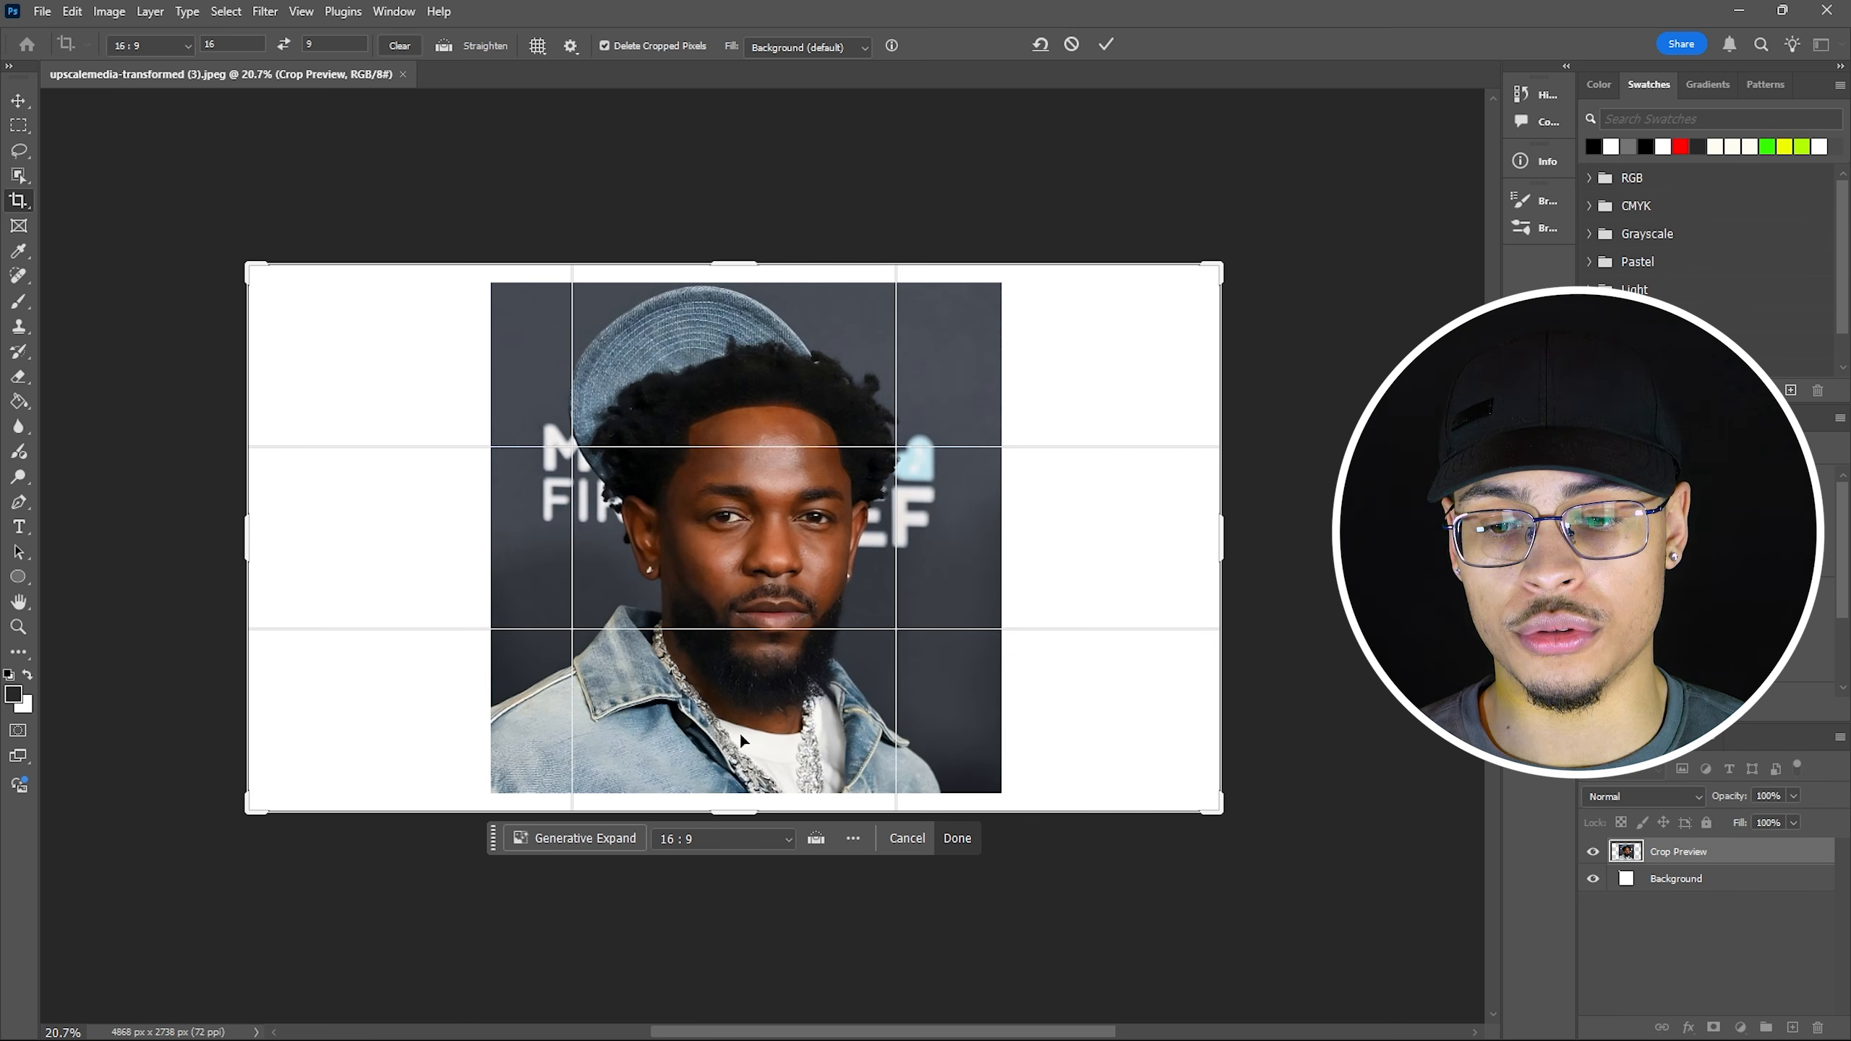
{"action": "left_click", "coordinate": [590, 840]}
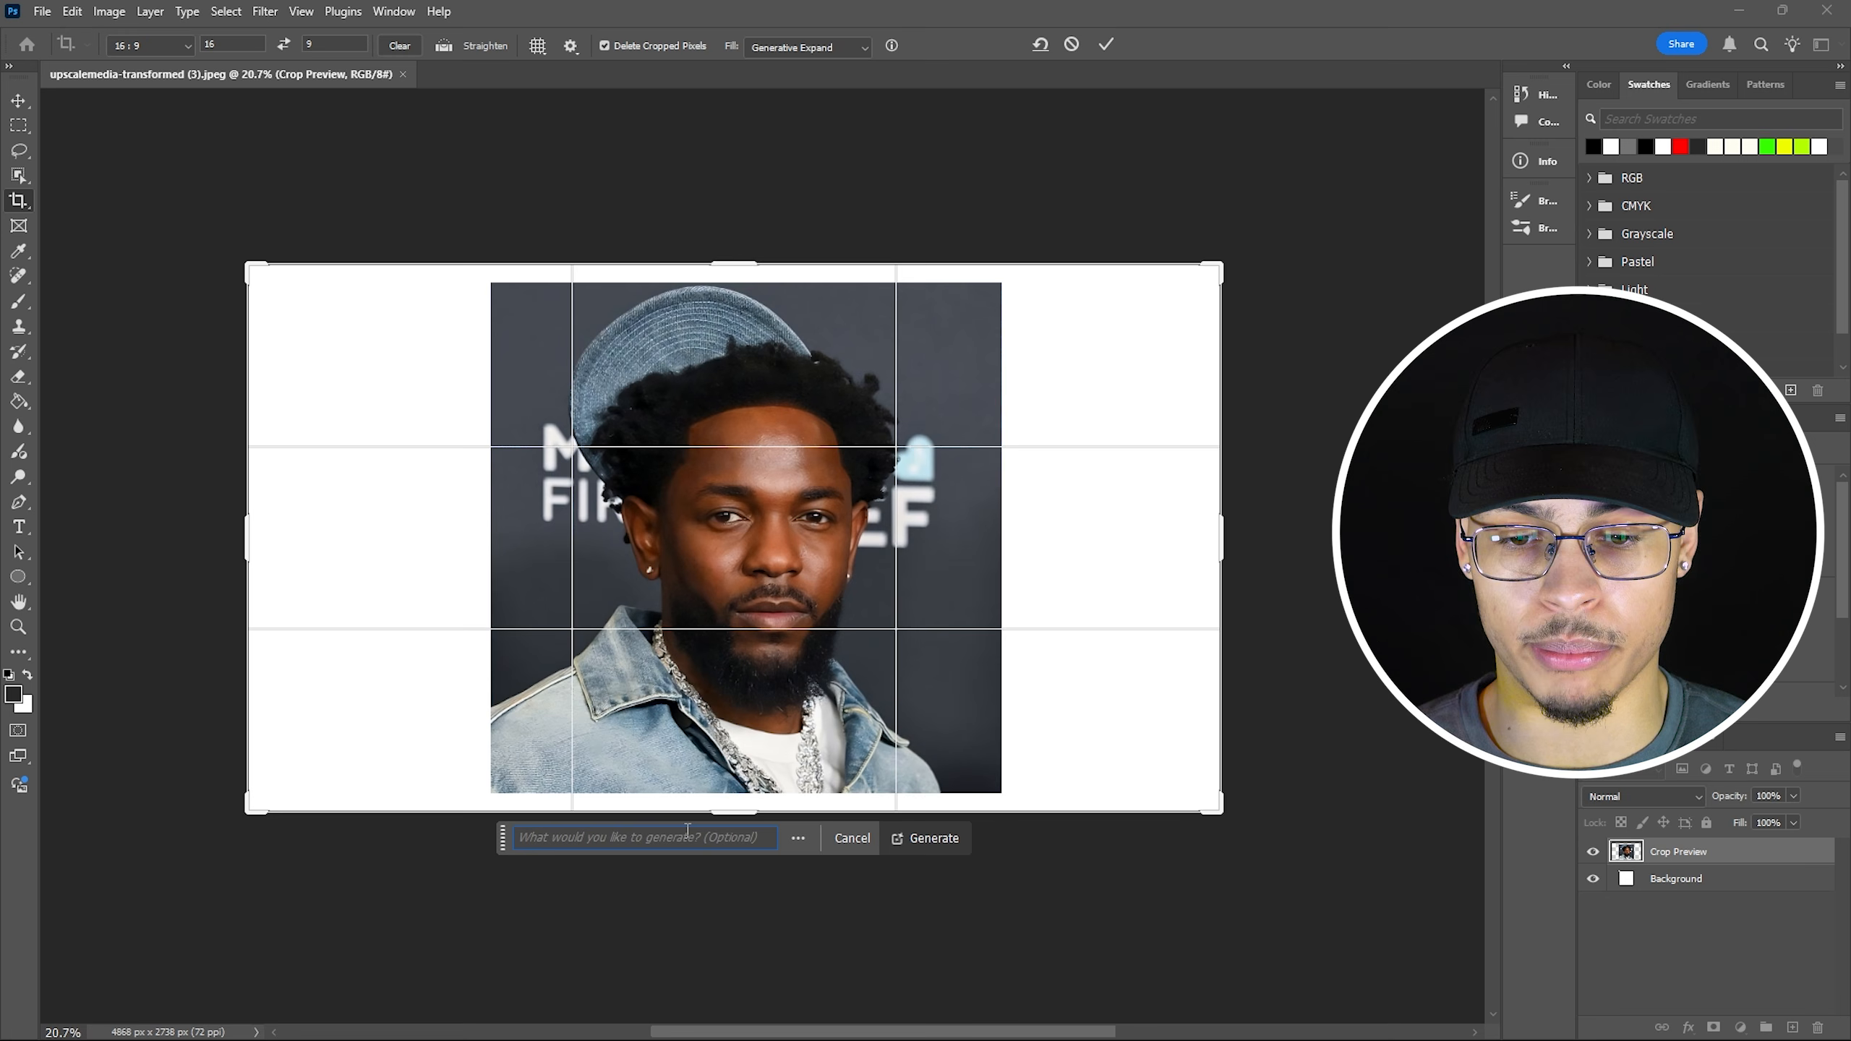
Generate the expanded background and keep the third variation.
{"action": "left_click", "coordinate": [931, 846]}
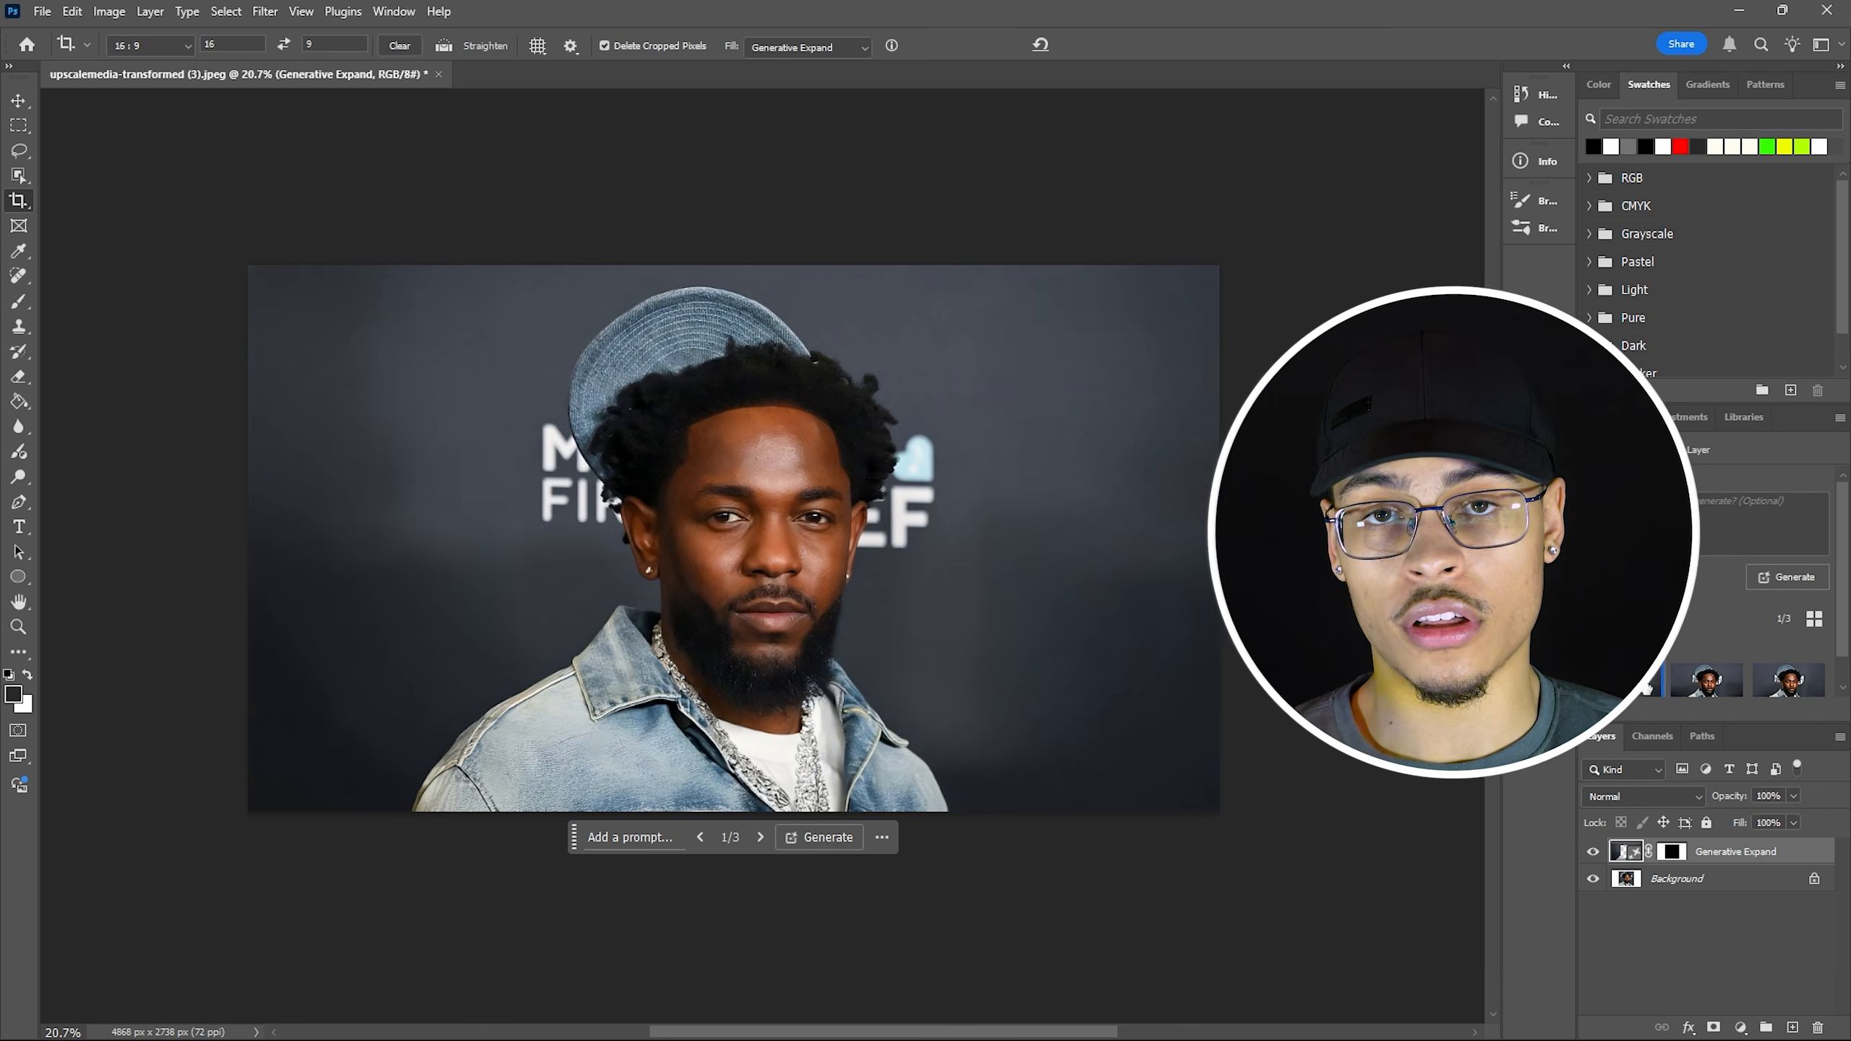
{"action": "left_click", "coordinate": [1701, 692]}
{"action": "left_click", "coordinate": [1775, 689]}
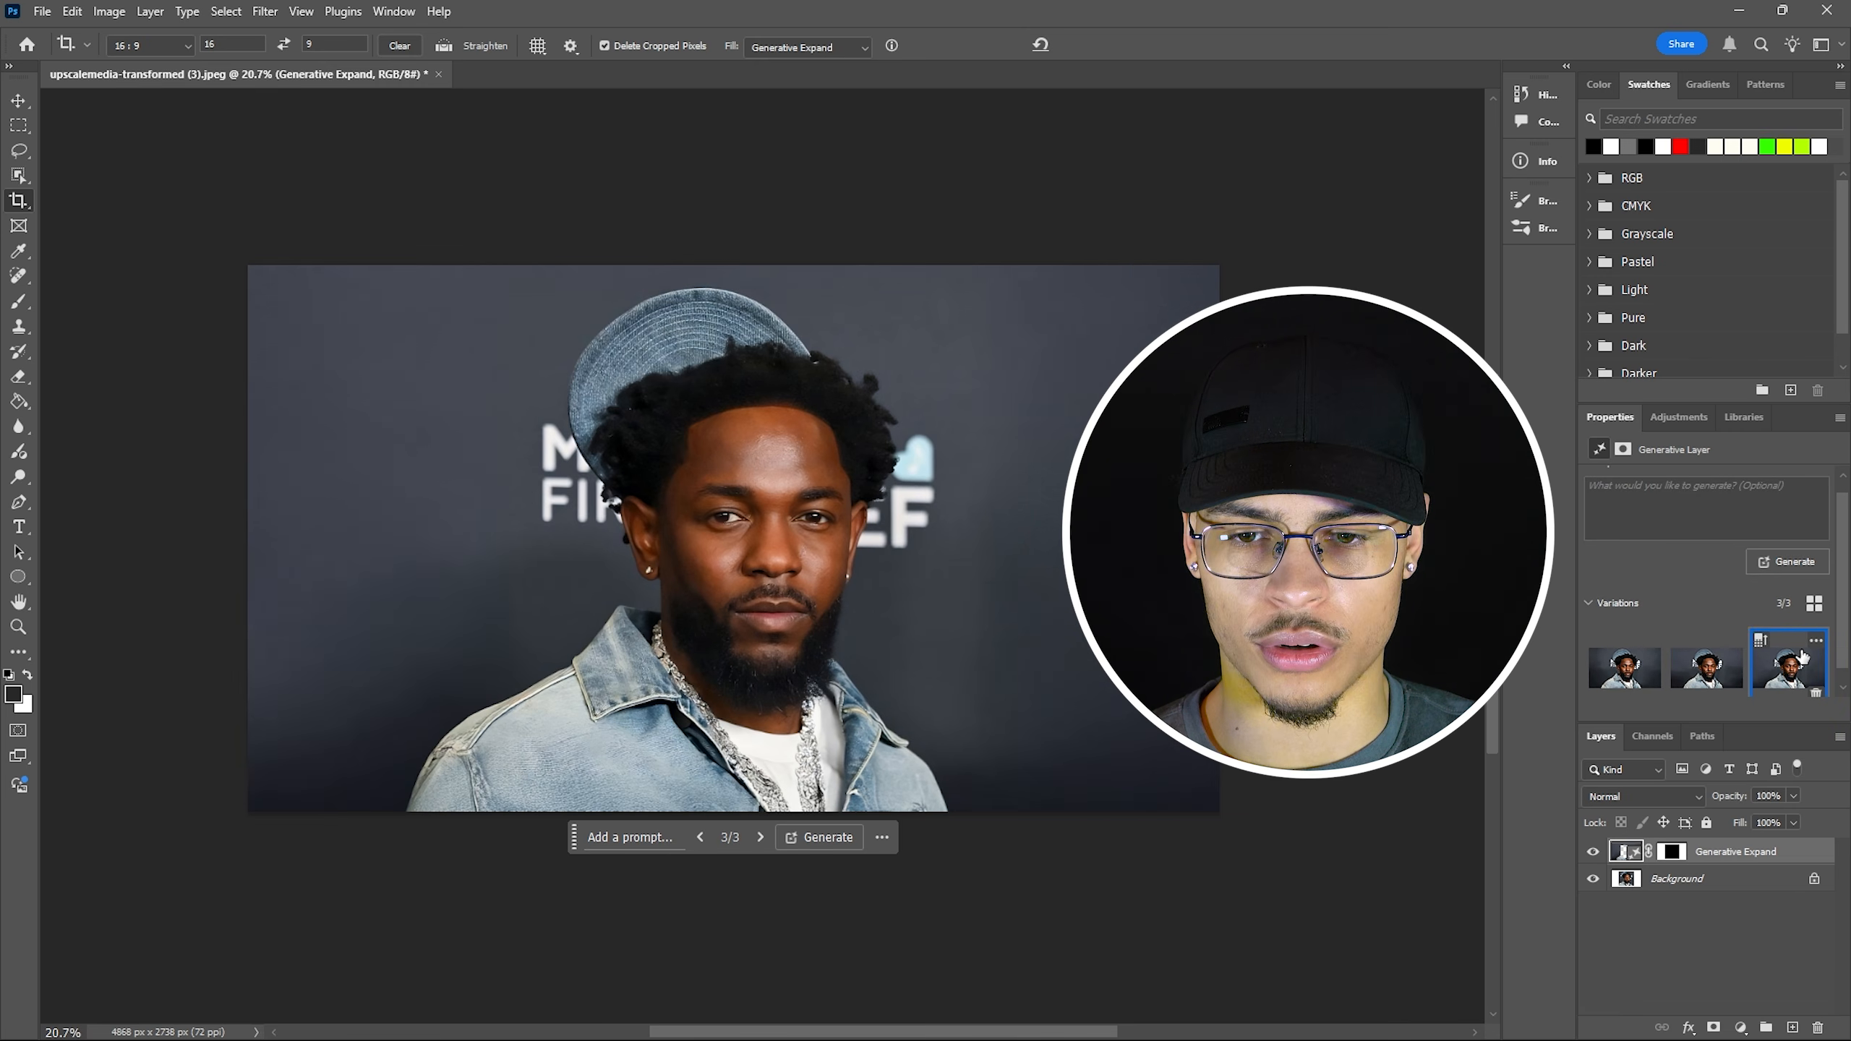
{"action": "left_click", "coordinate": [901, 692]}
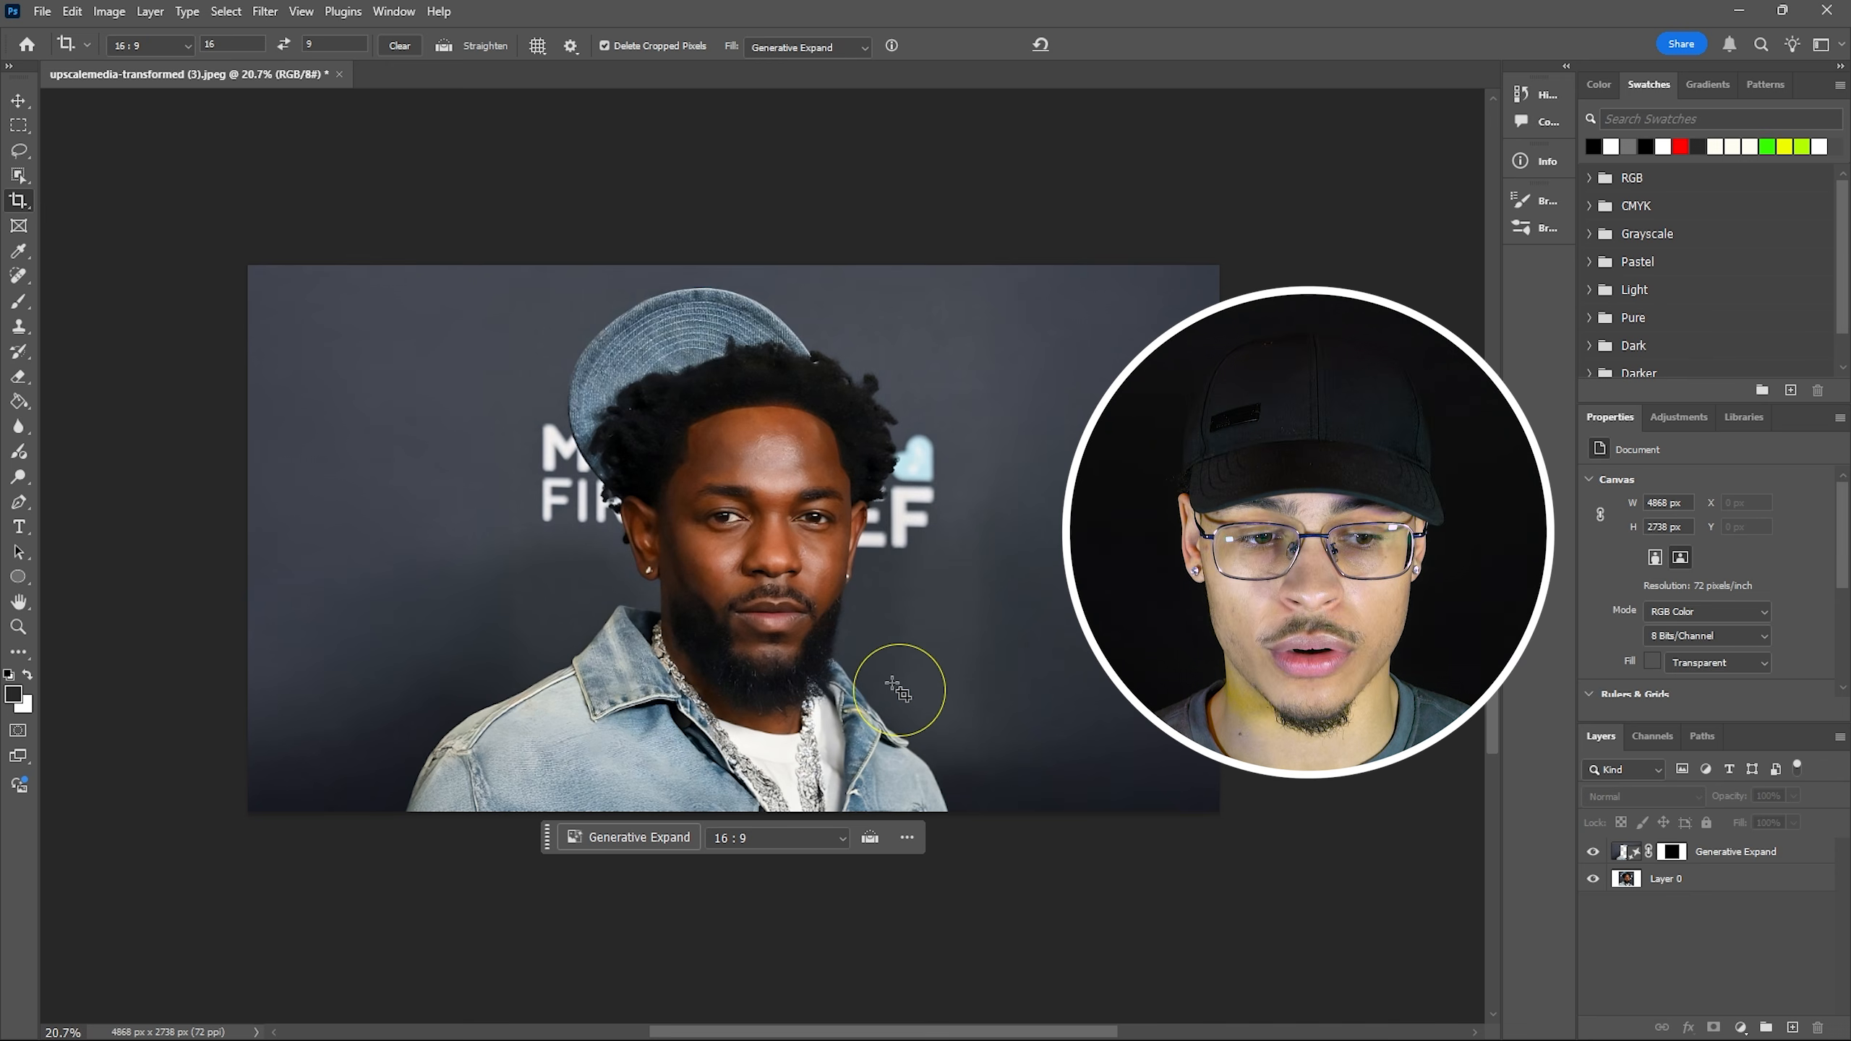
Merge Layer 0 and the Generative Expand layer into one 4868 × 2738 px layer.
{"action": "left_click", "coordinate": [1752, 879], "text": "shift"}
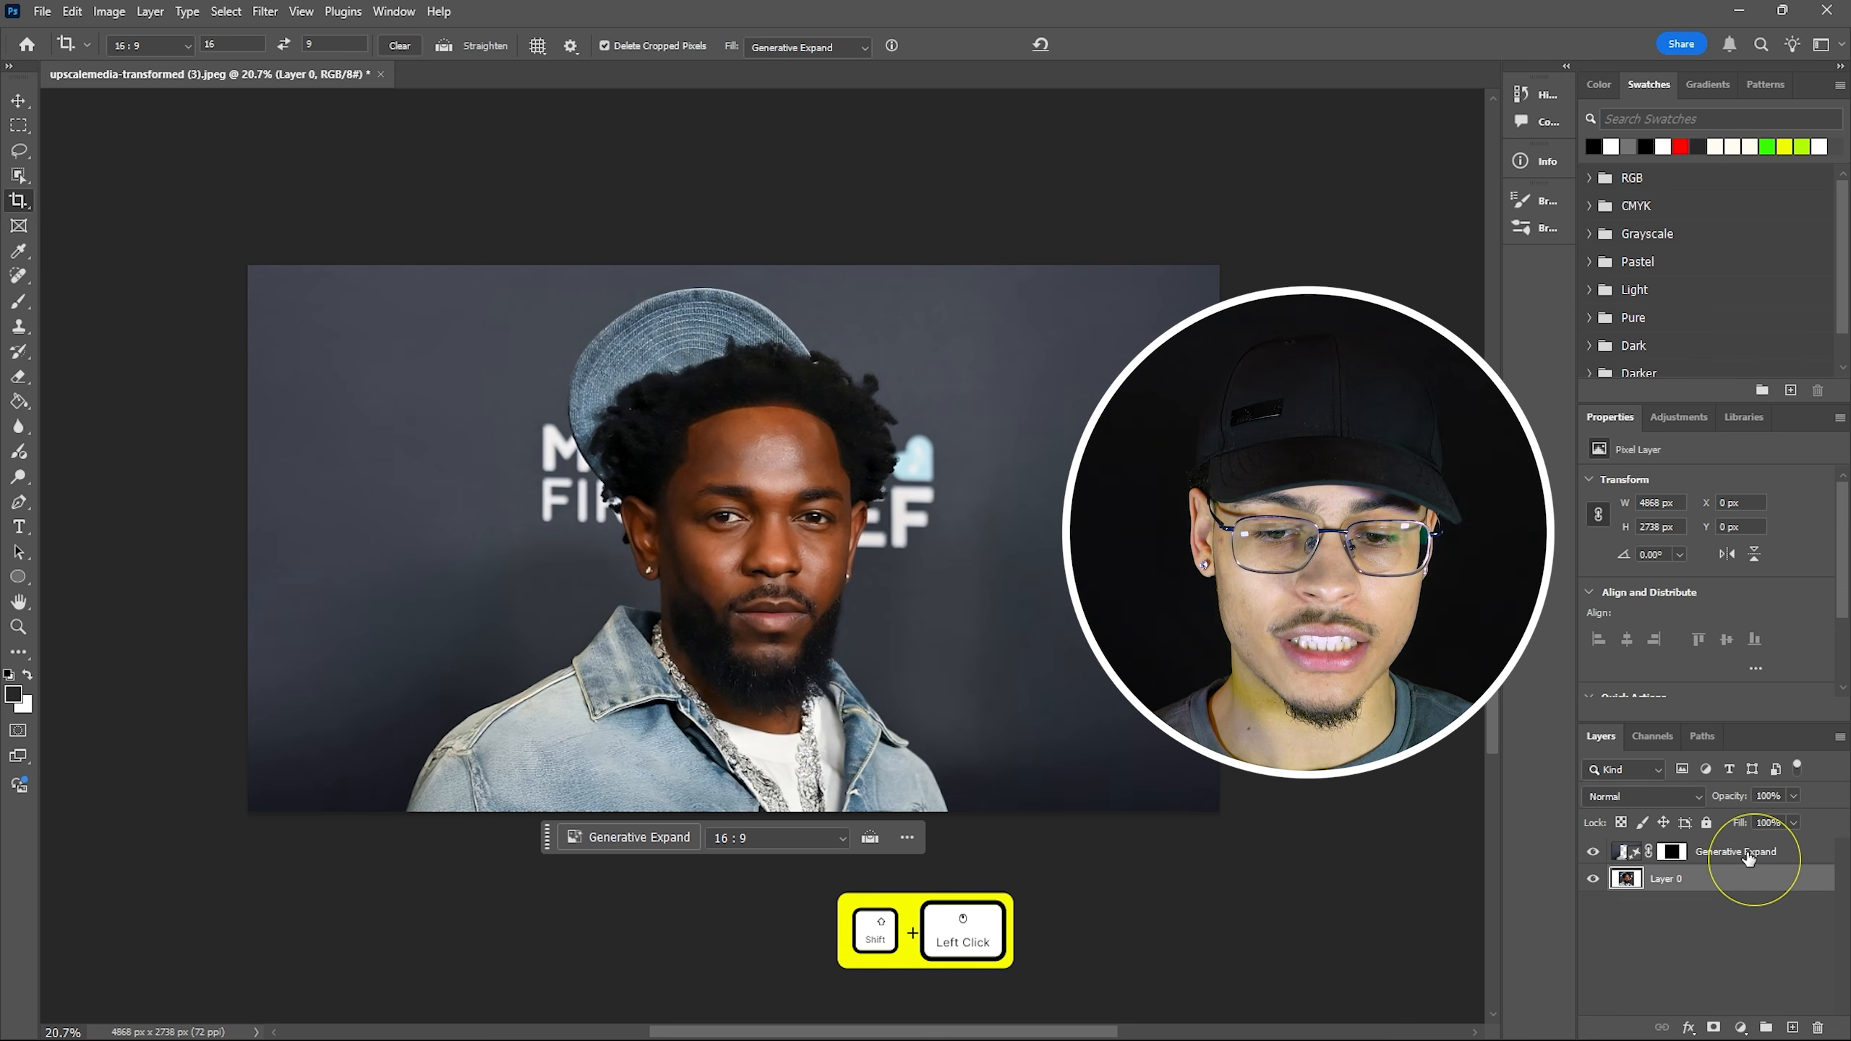
{"action": "left_click", "coordinate": [1744, 857], "text": "ctrl"}
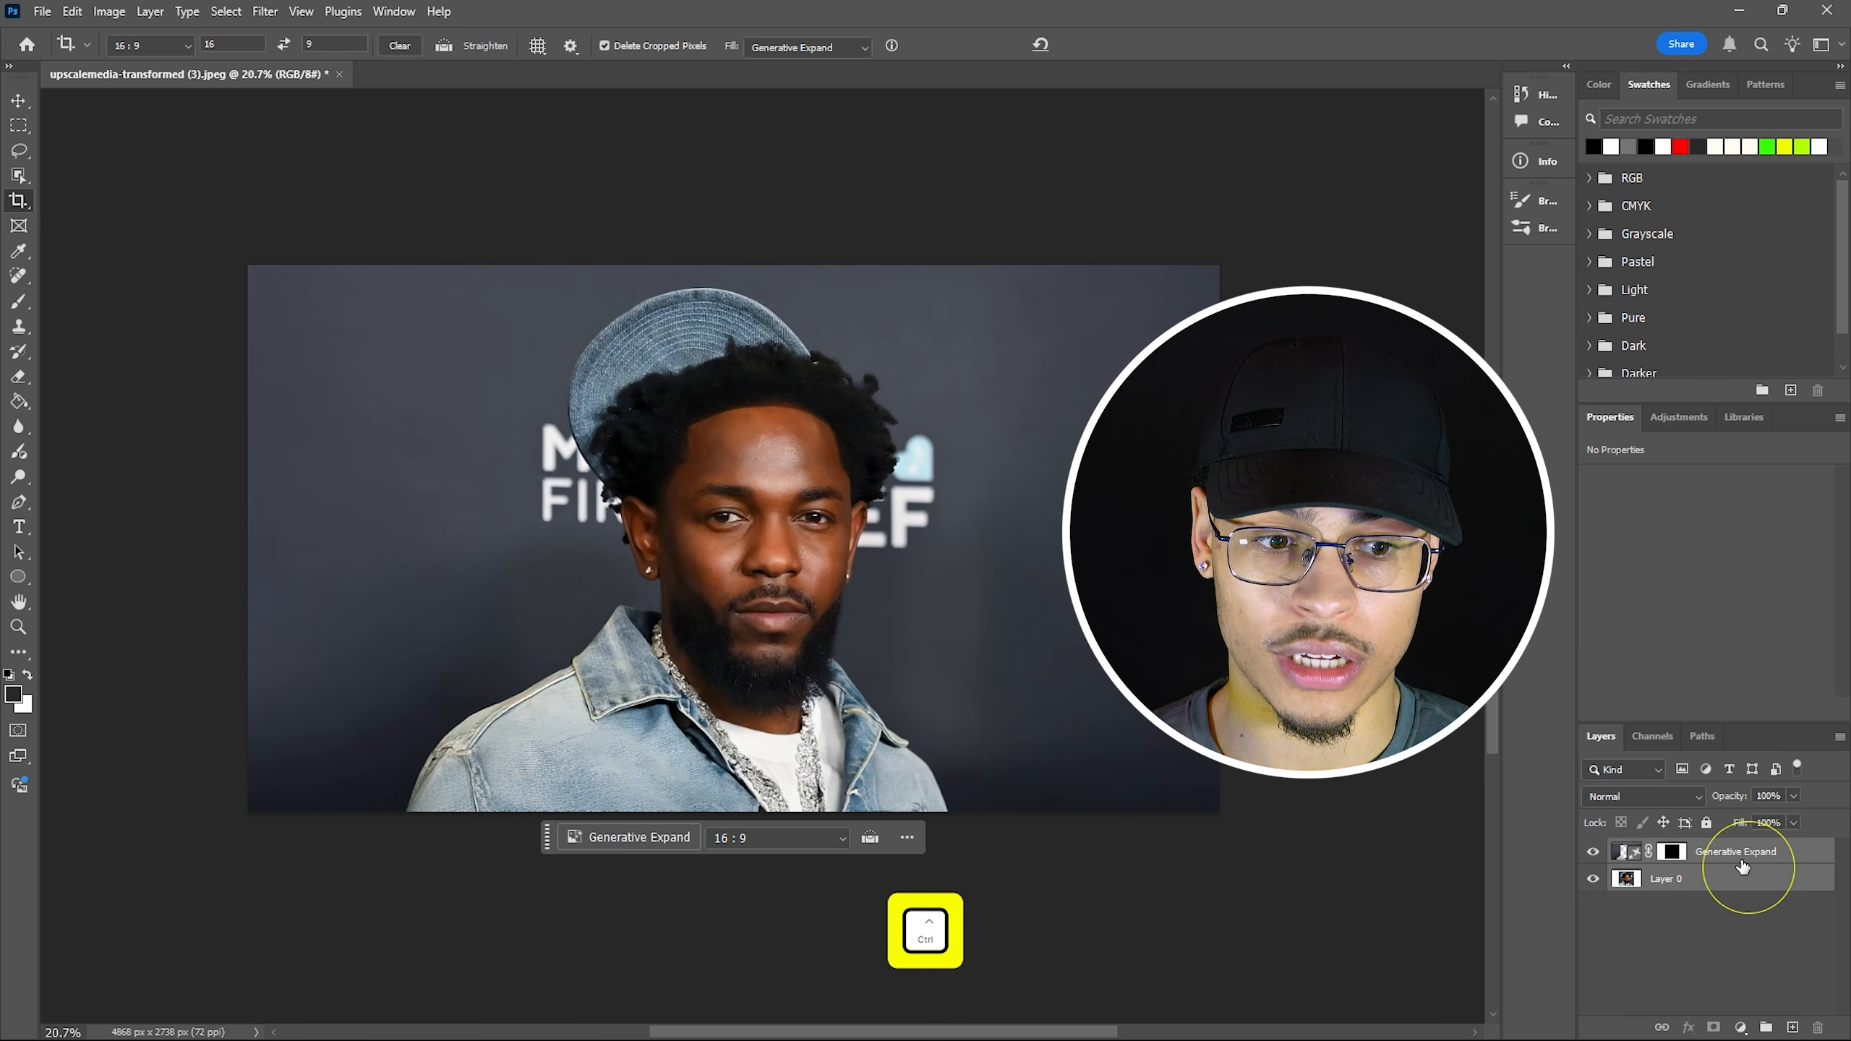
{"action": "key", "text": "ctrl+e"}
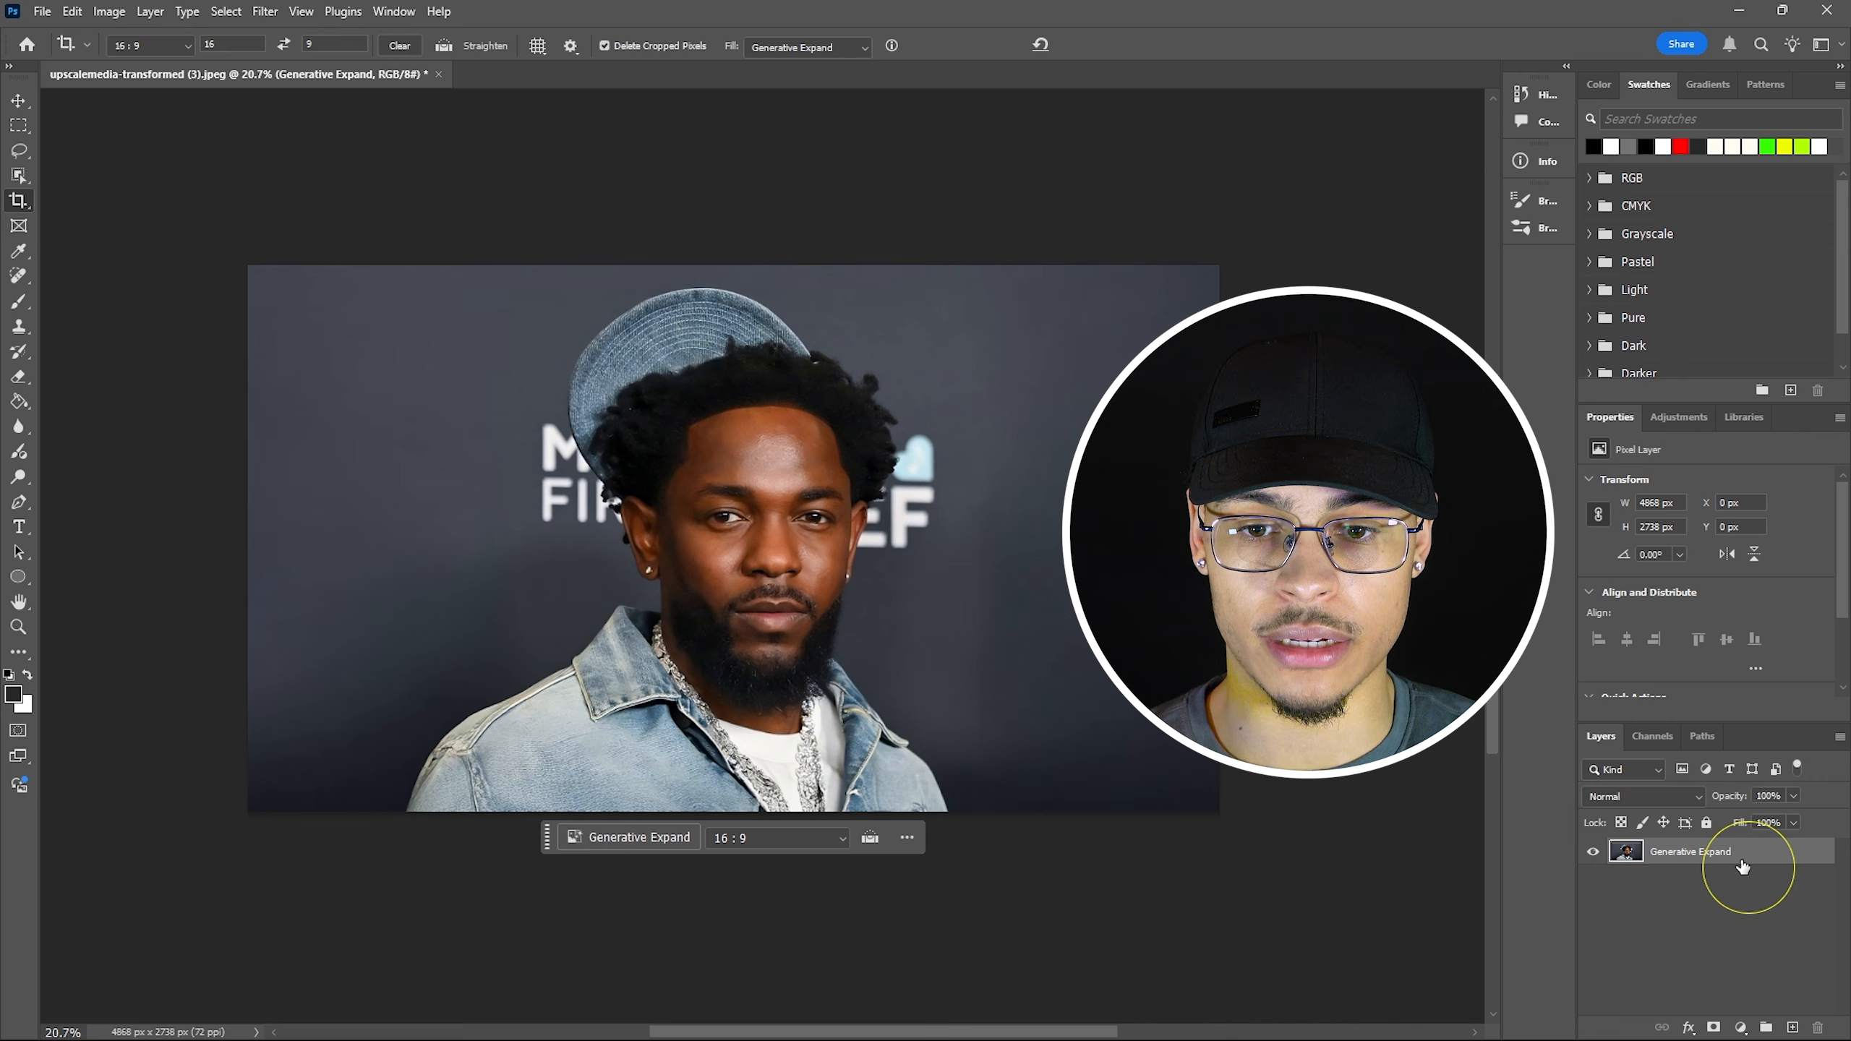
{"action": "key", "text": "v"}
{"action": "mouse_move", "coordinate": [729, 458]}
{"action": "left_mouse_down"}
{"action": "mouse_move", "coordinate": [726, 481]}
{"action": "mouse_move", "coordinate": [709, 475]}
{"action": "left_mouse_up"}
{"action": "key", "text": "ctrl+z"}
{"action": "left_click", "coordinate": [1728, 857]}
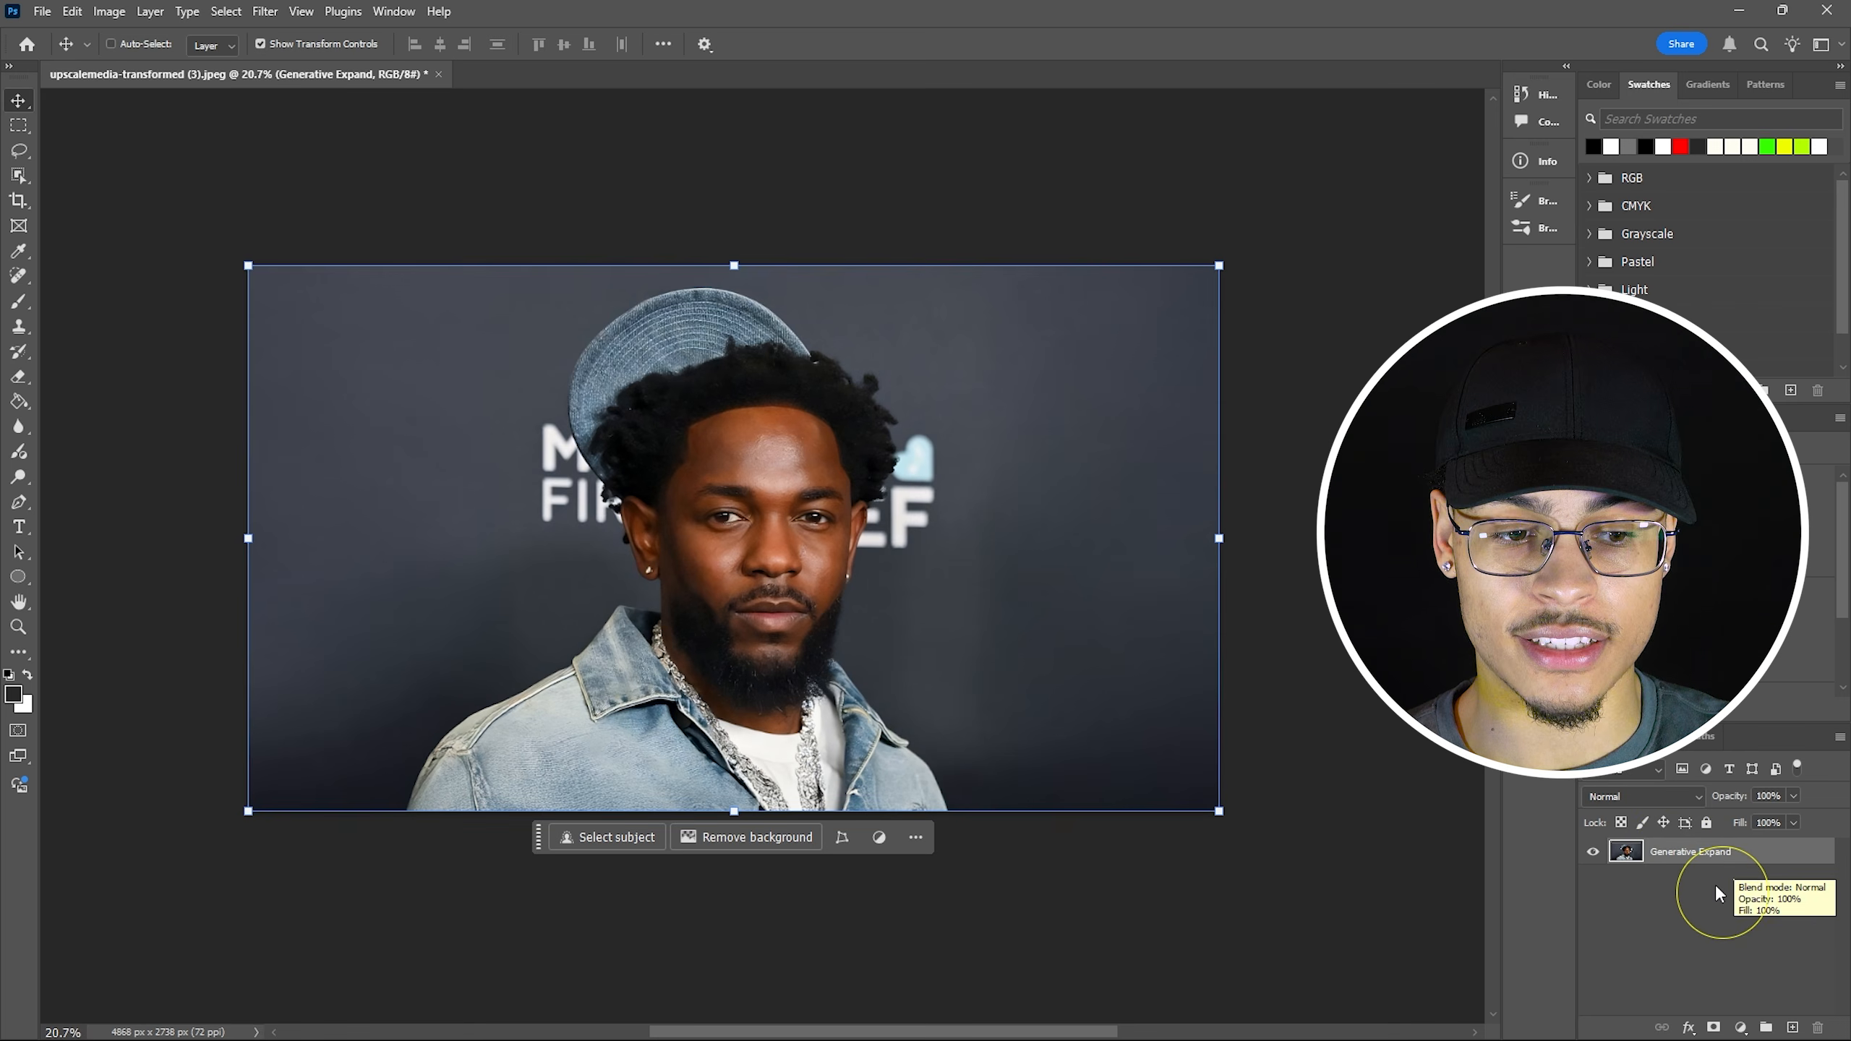
Open Select and Mask and use Select Subject to outline the man.
{"action": "left_click", "coordinate": [225, 10]}
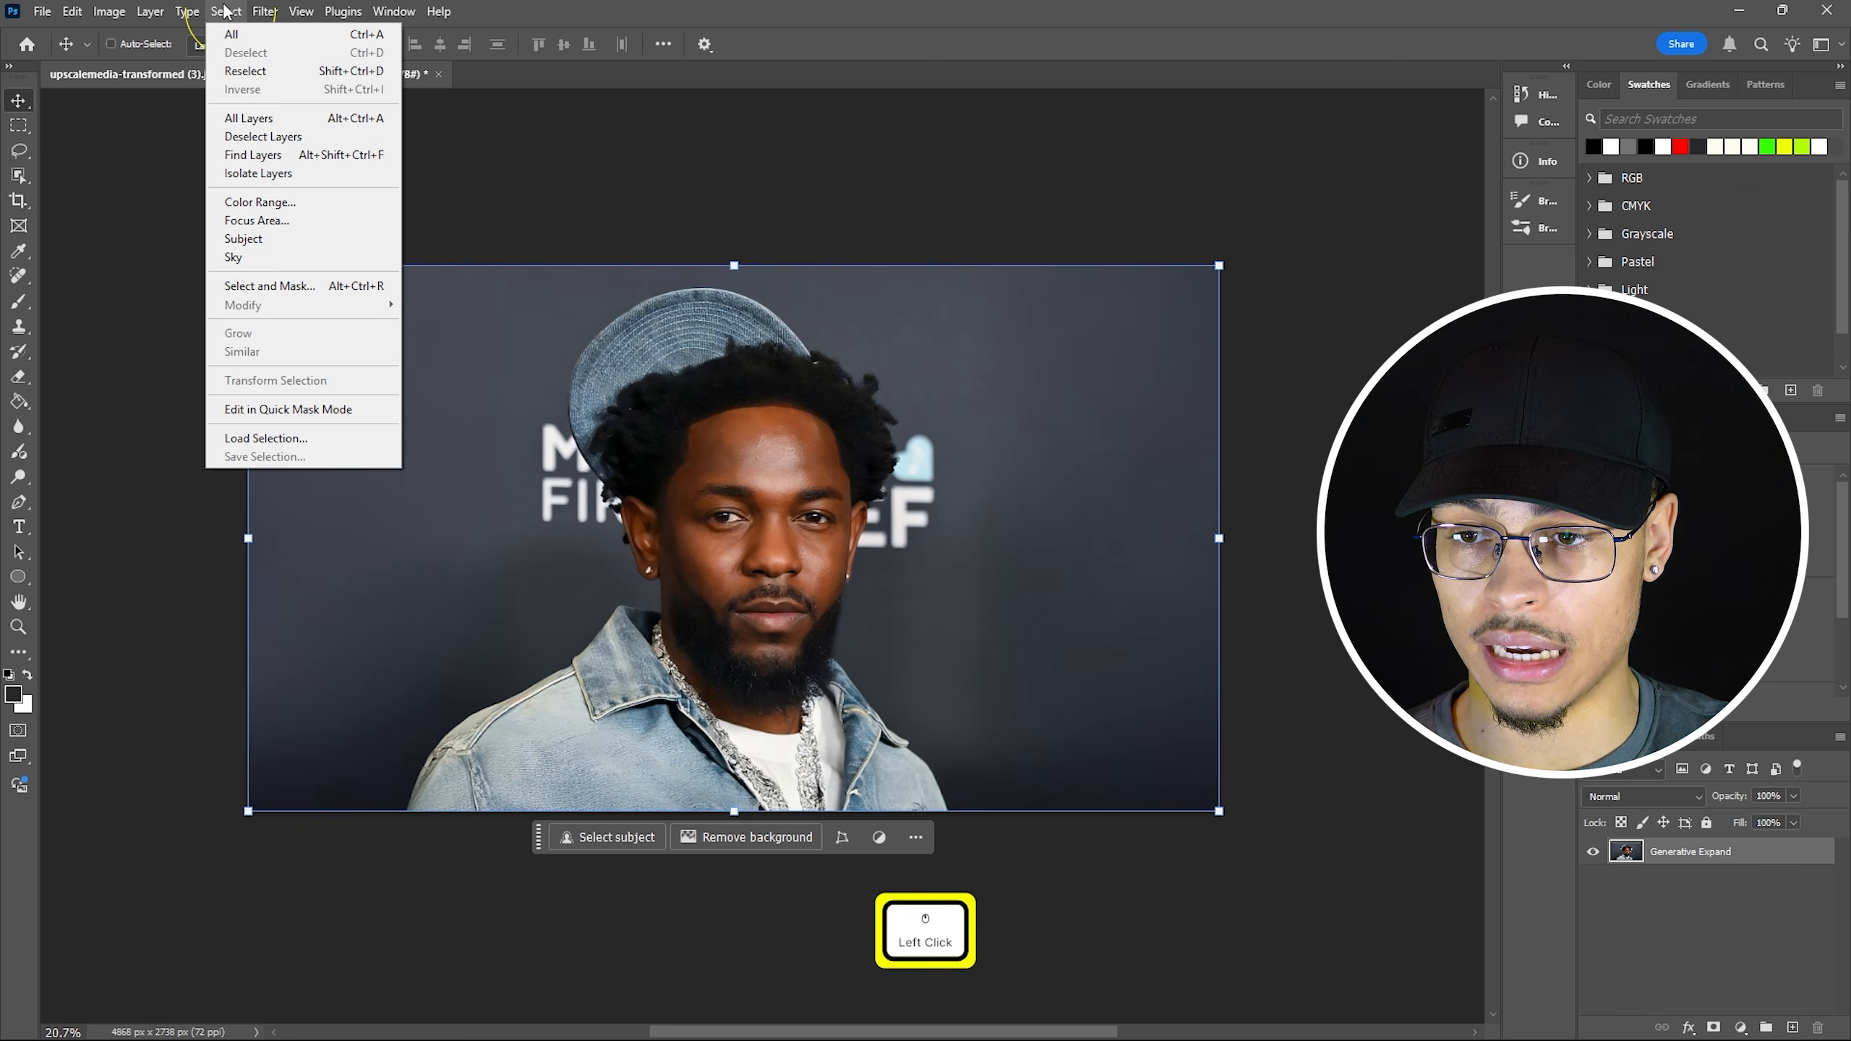
{"action": "left_click", "coordinate": [326, 287]}
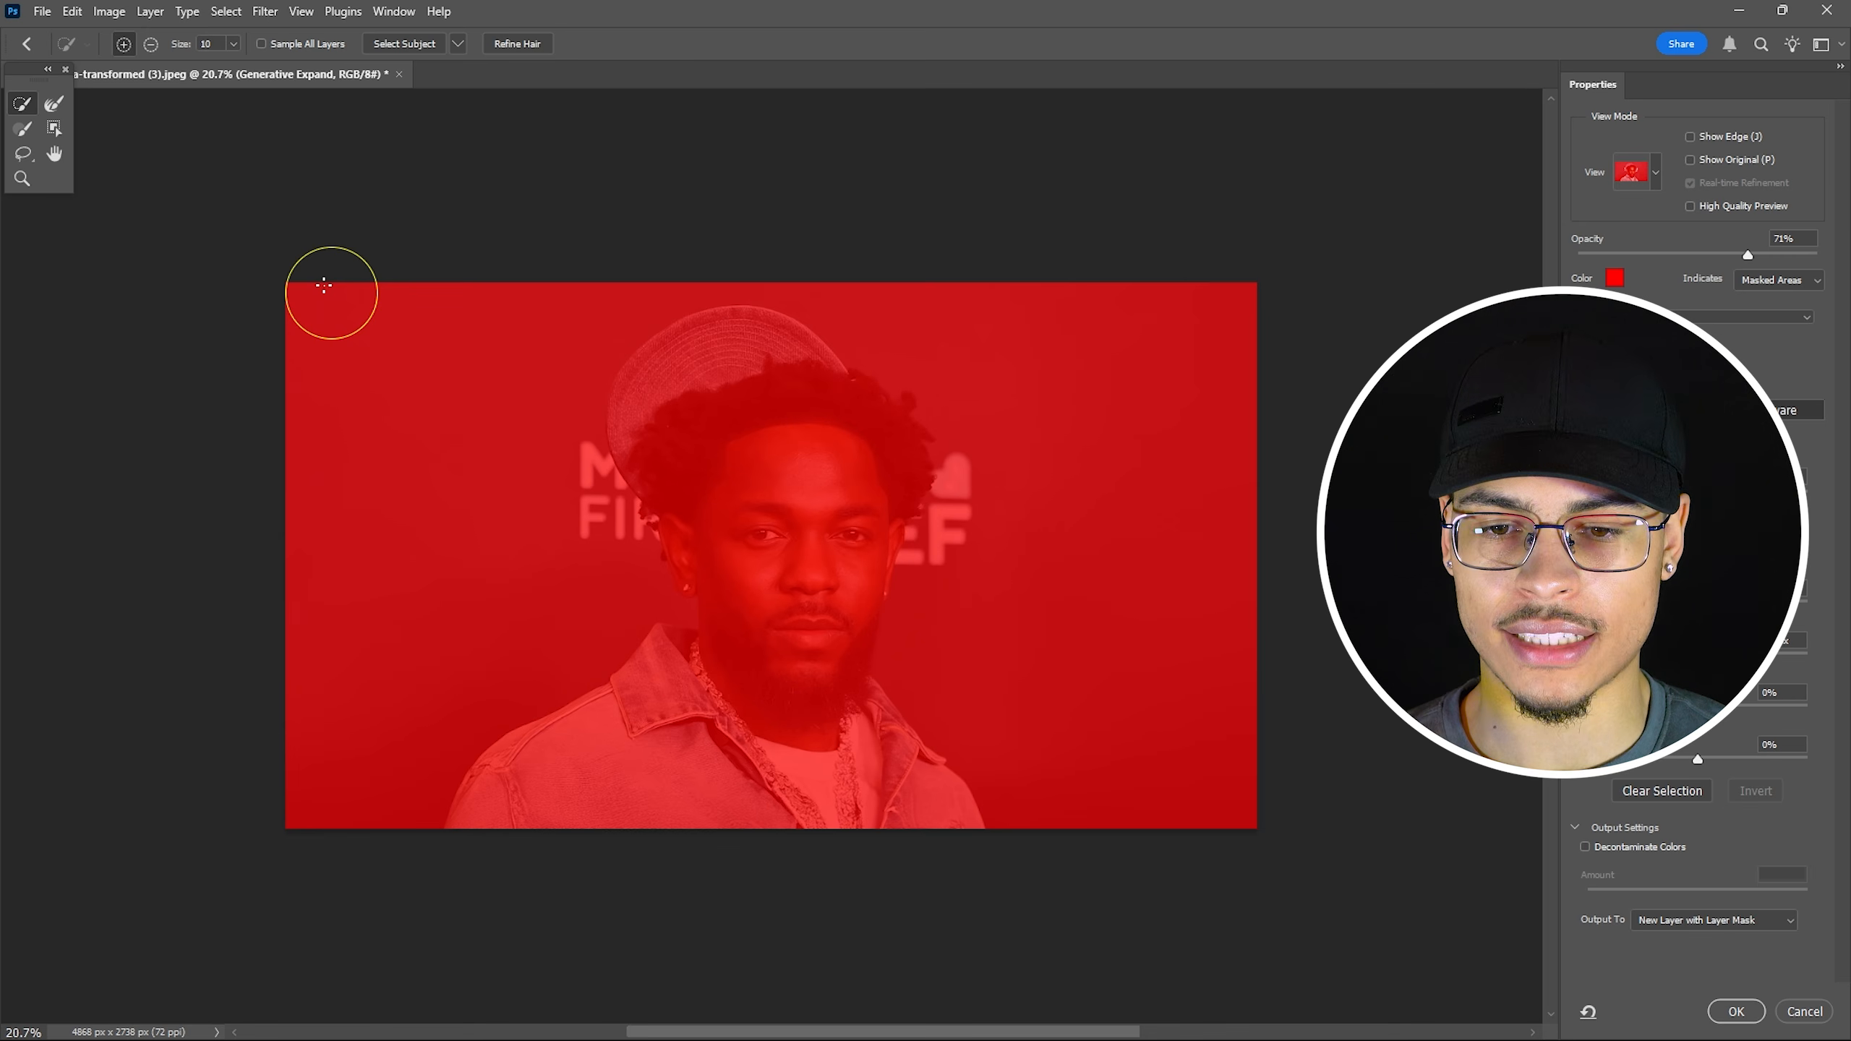
{"action": "left_click", "coordinate": [434, 244]}
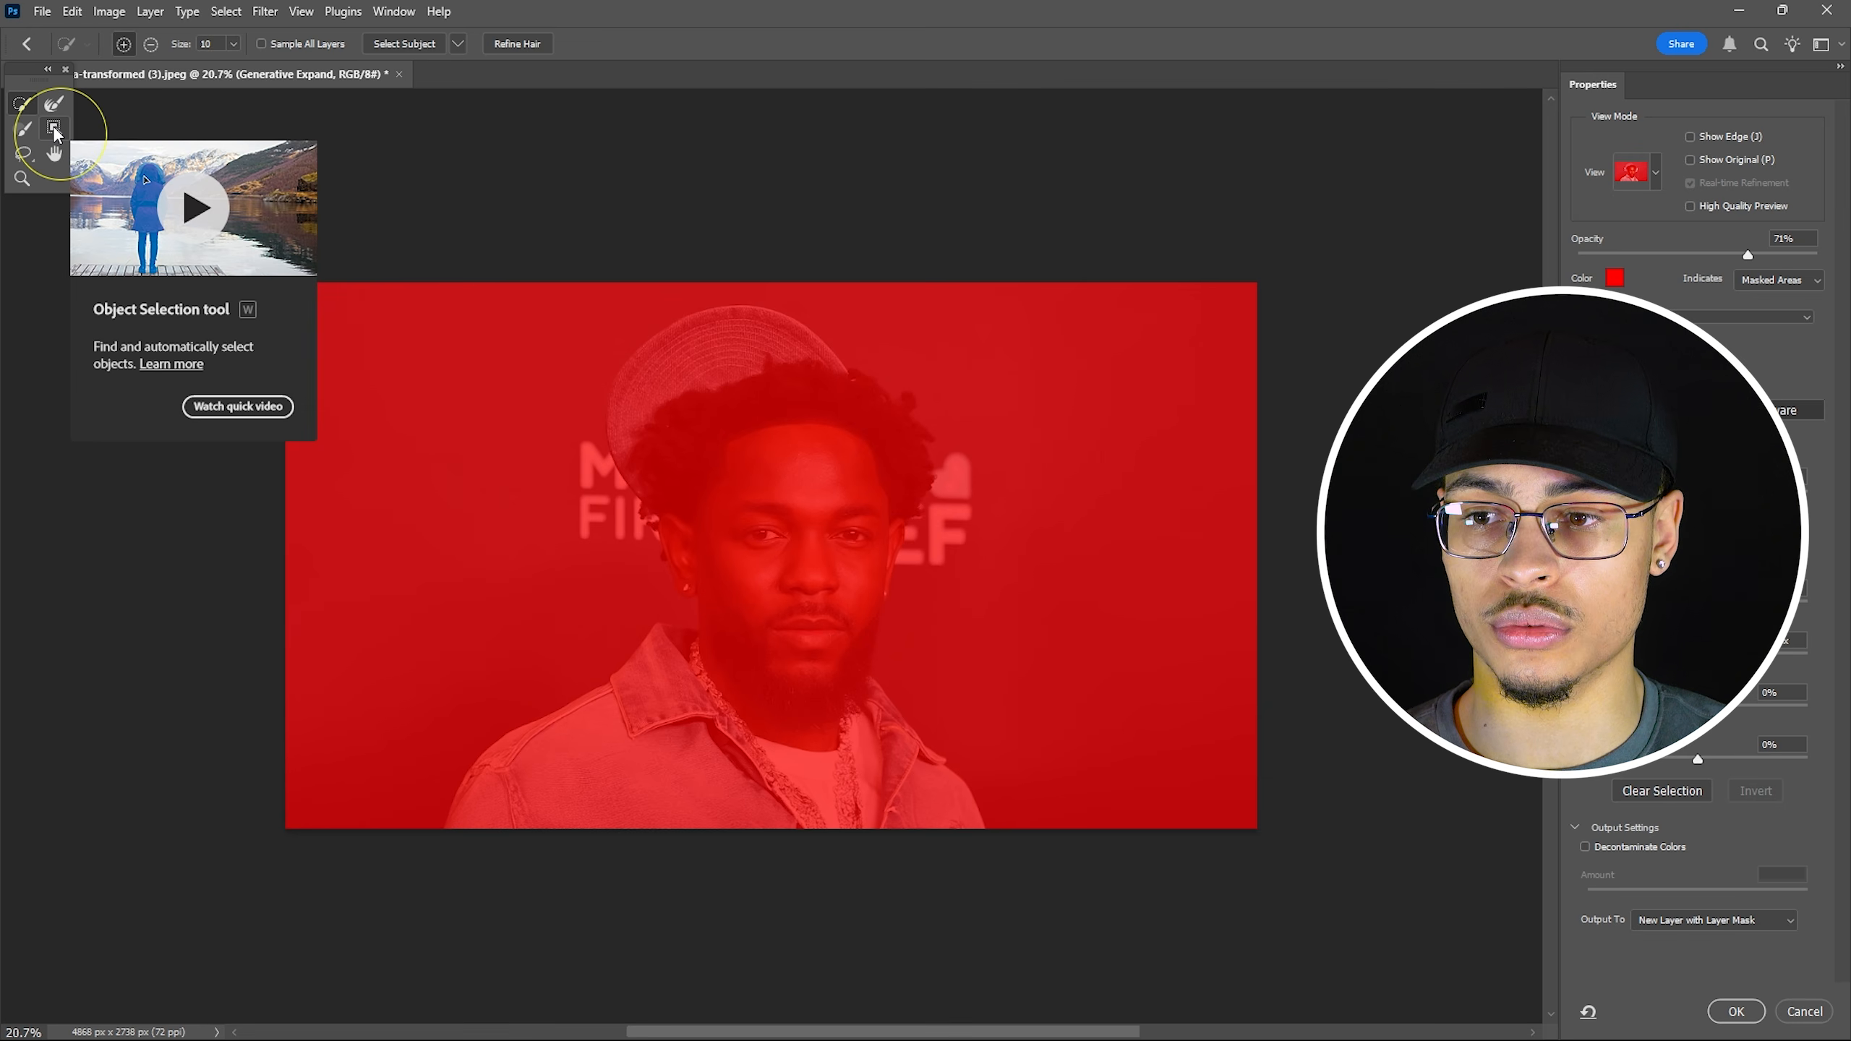
{"action": "left_click", "coordinate": [54, 128]}
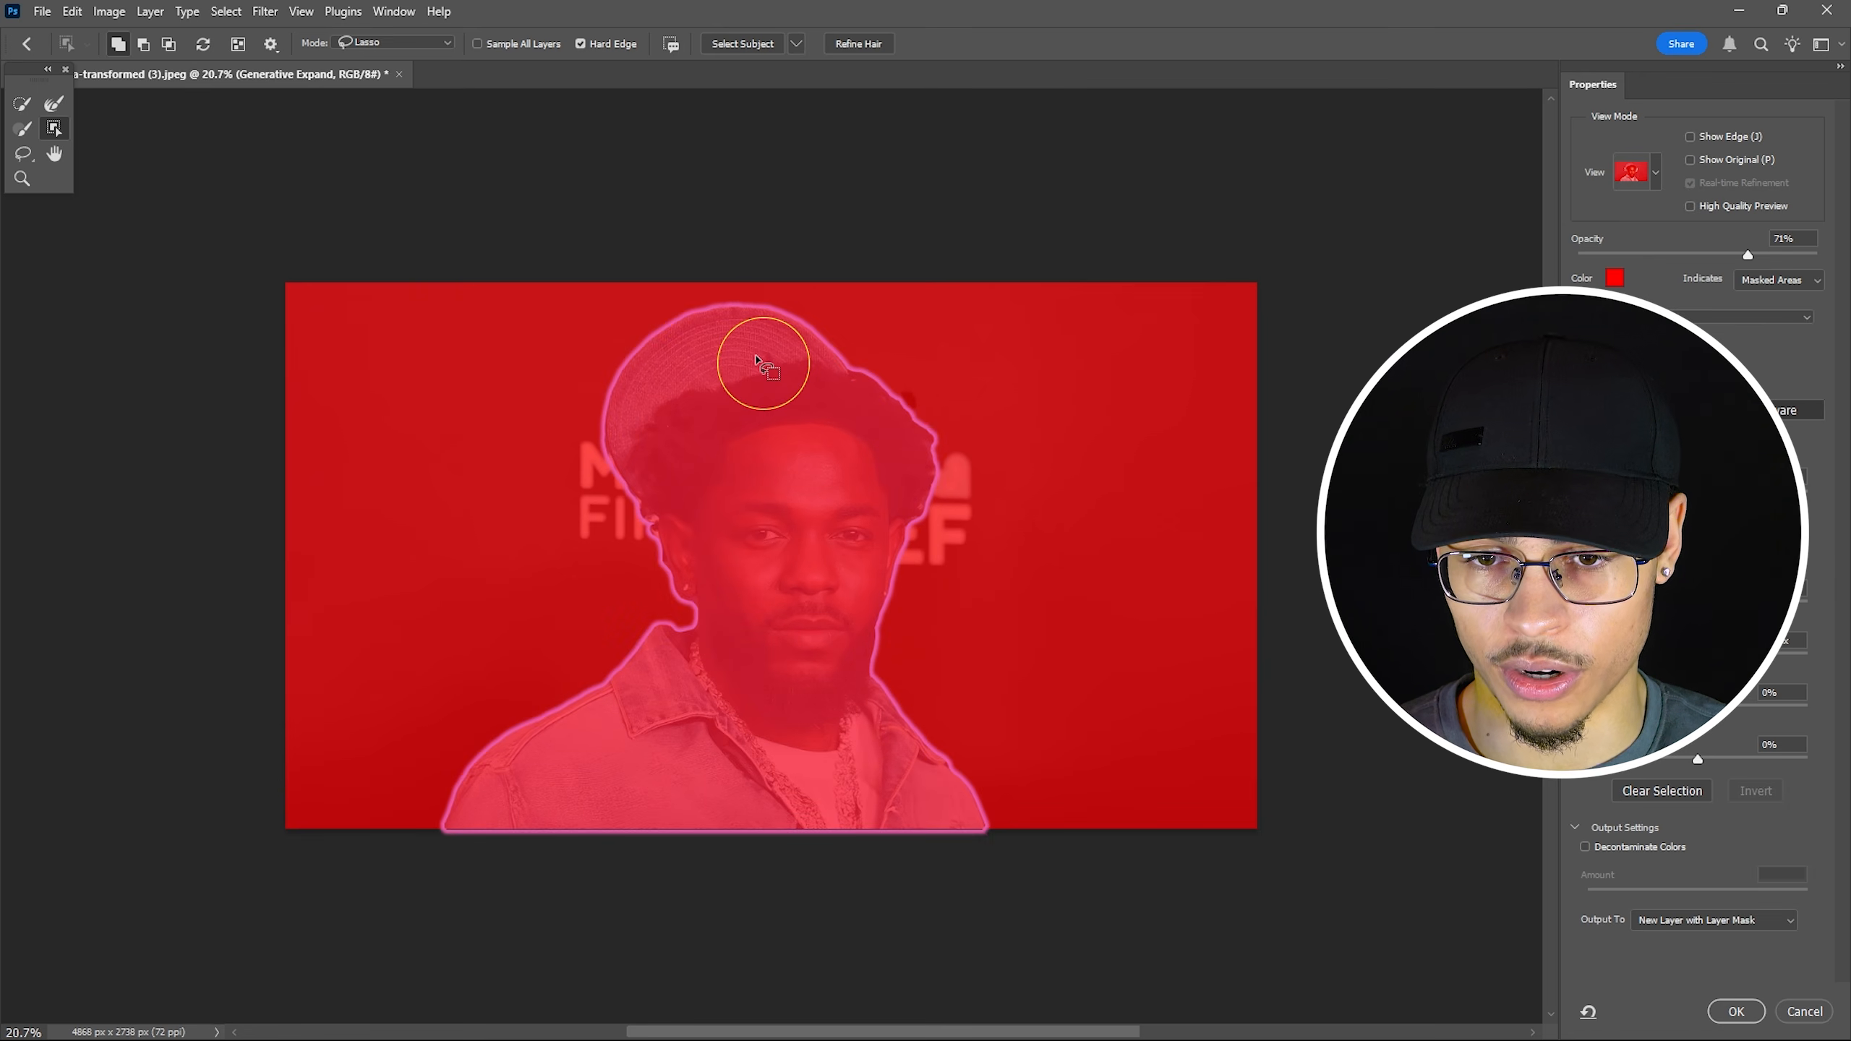
Brush the hat, hair, face, beard, jacket, shirt and necklace into the selection with Quick Selection.
{"action": "left_click", "coordinate": [765, 417]}
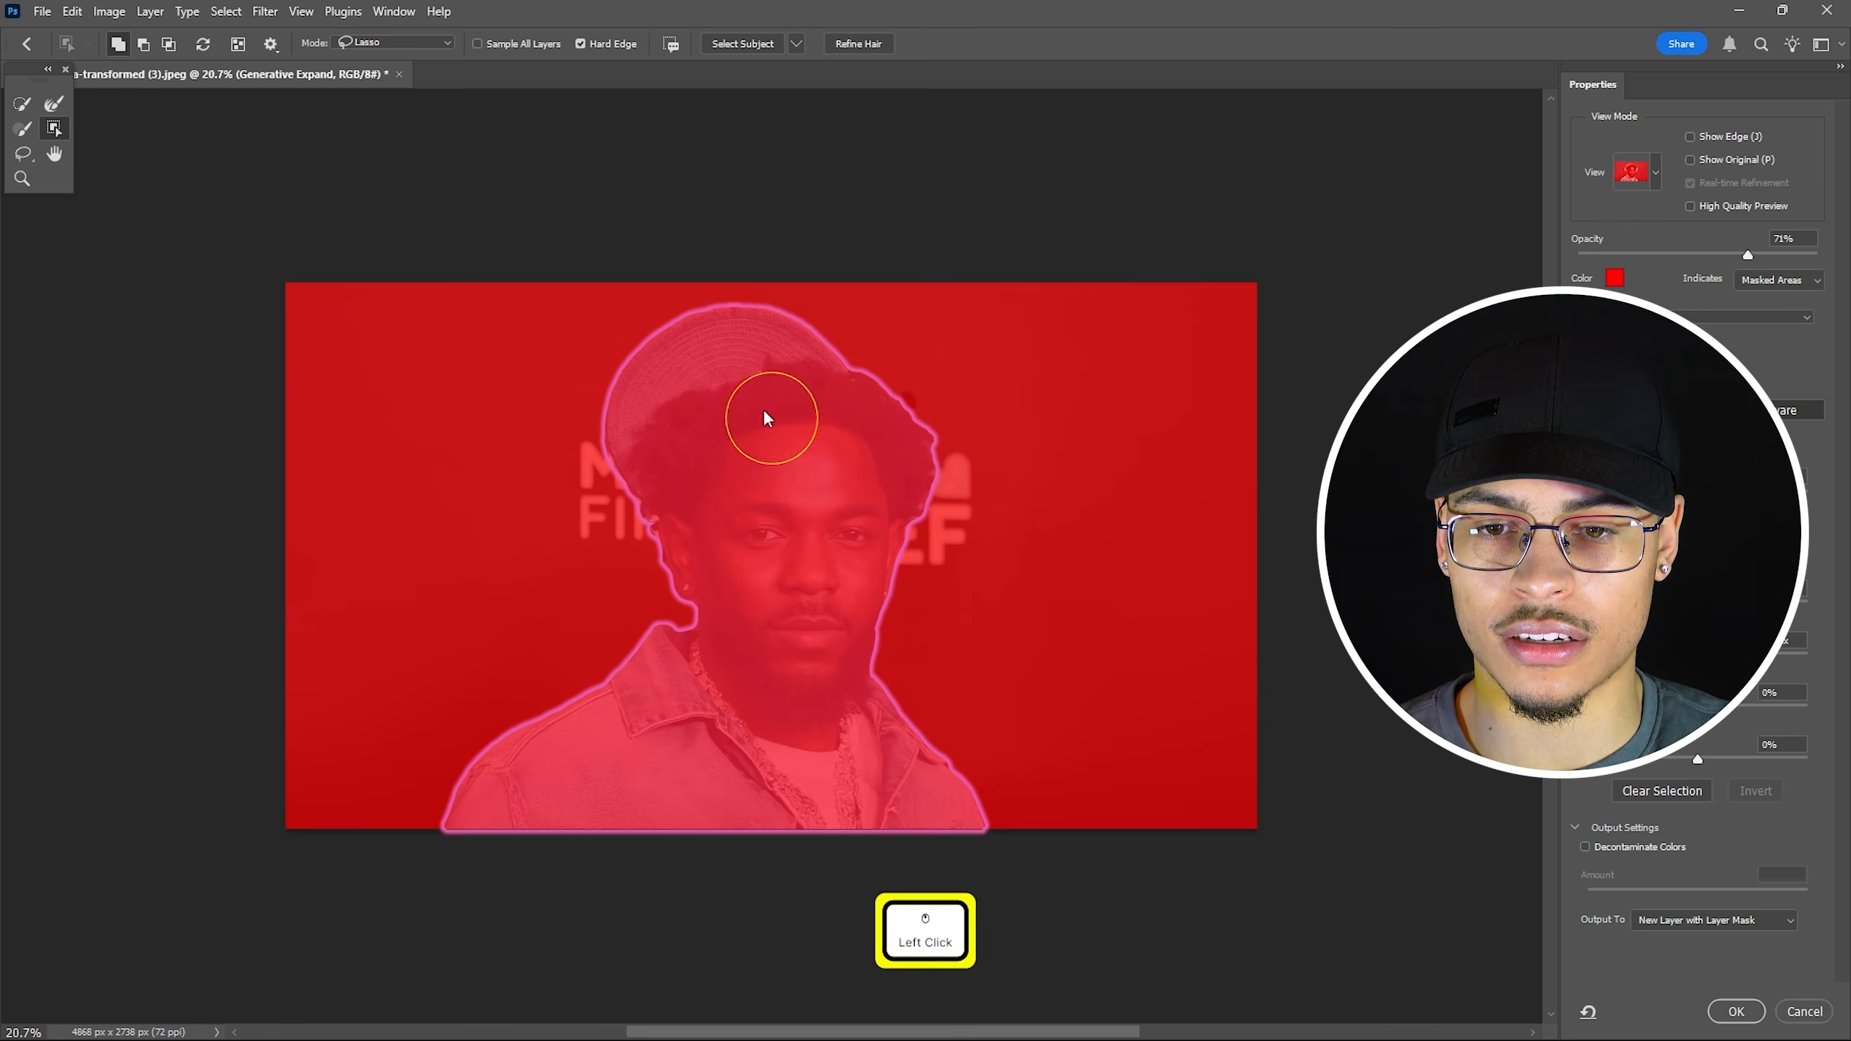
{"action": "left_click", "coordinate": [23, 104]}
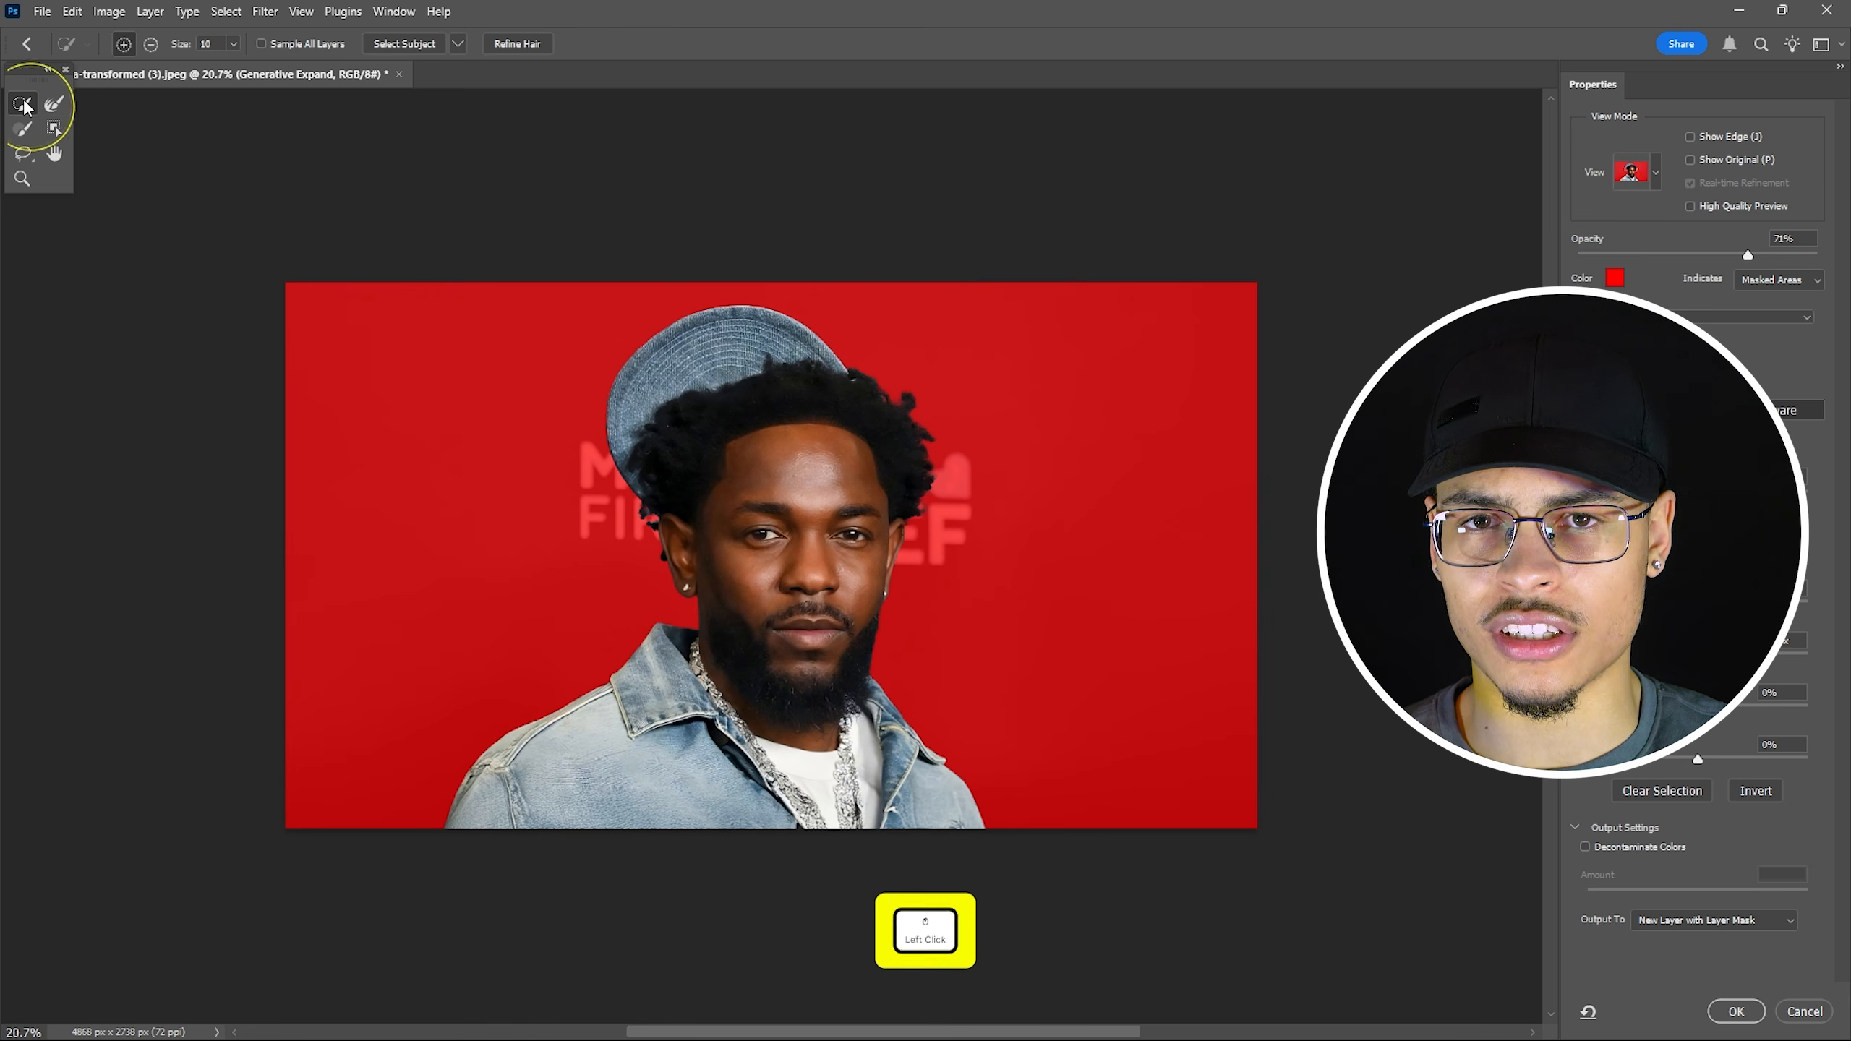
{"action": "key", "text": "ctrl+z"}
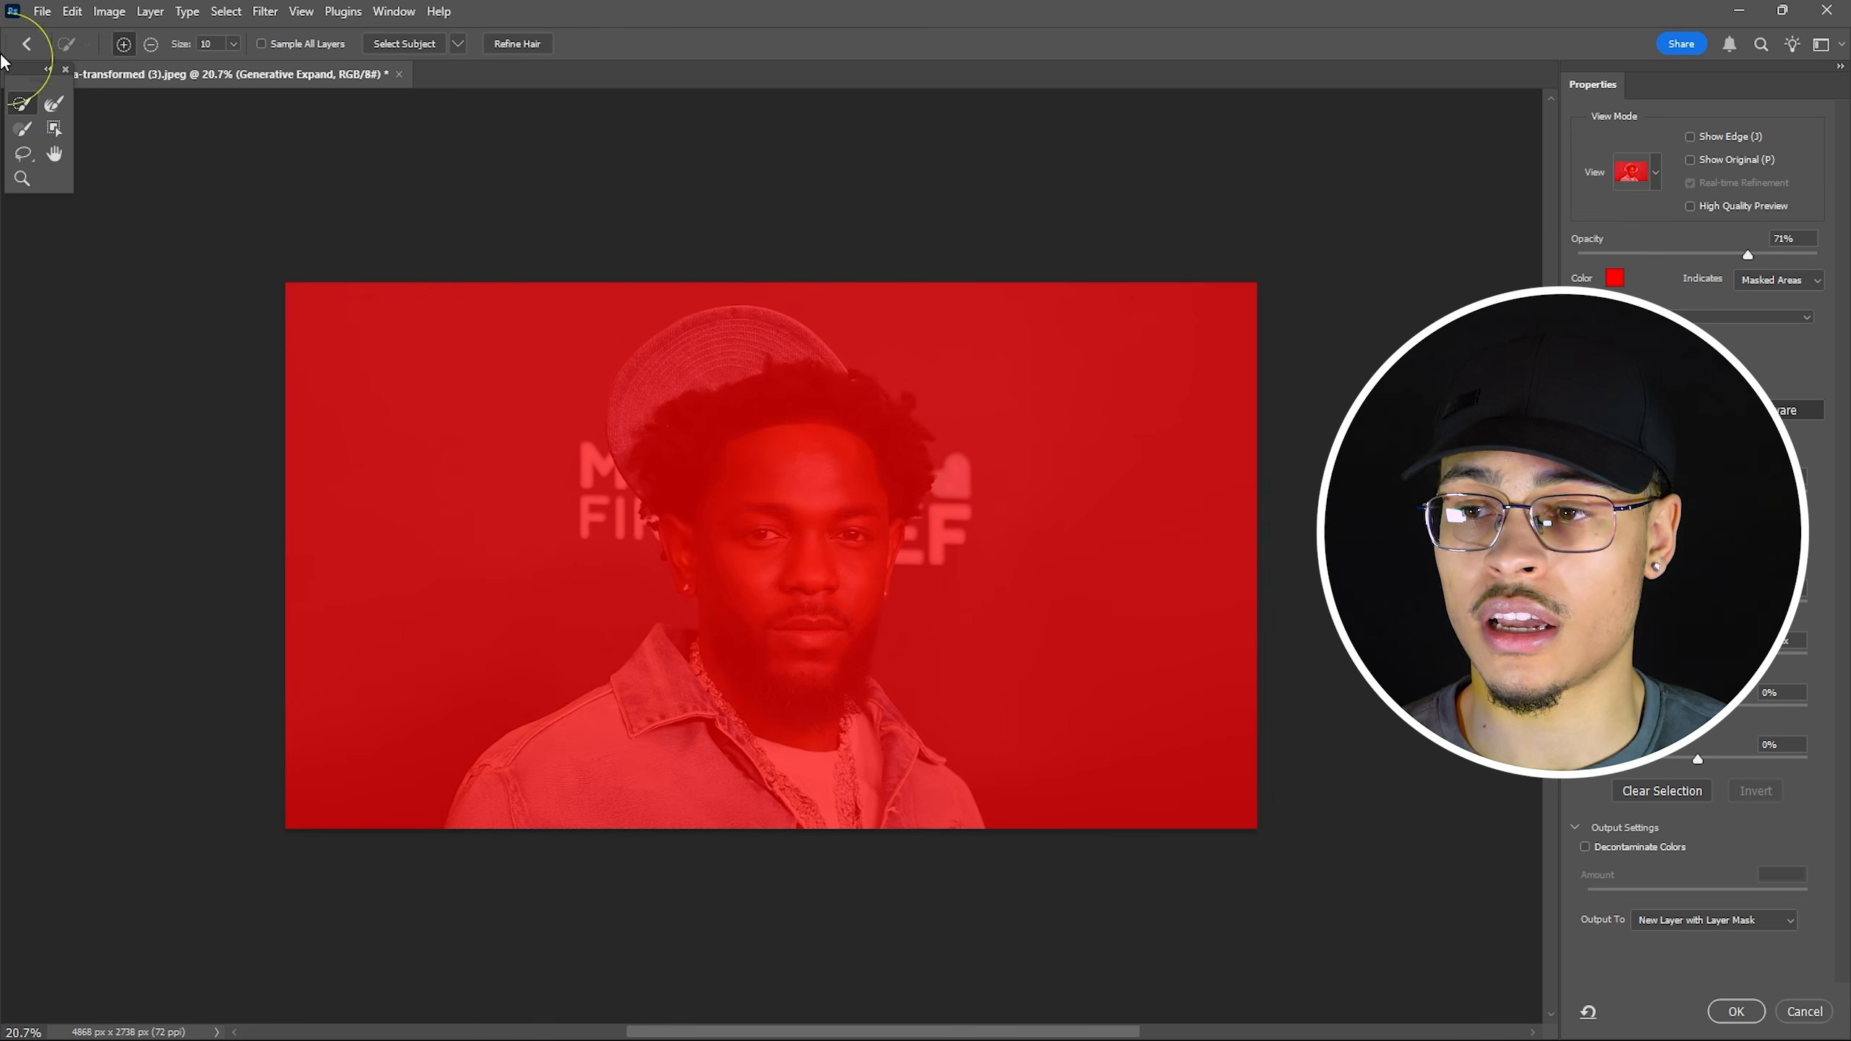
{"action": "left_click", "coordinate": [23, 104]}
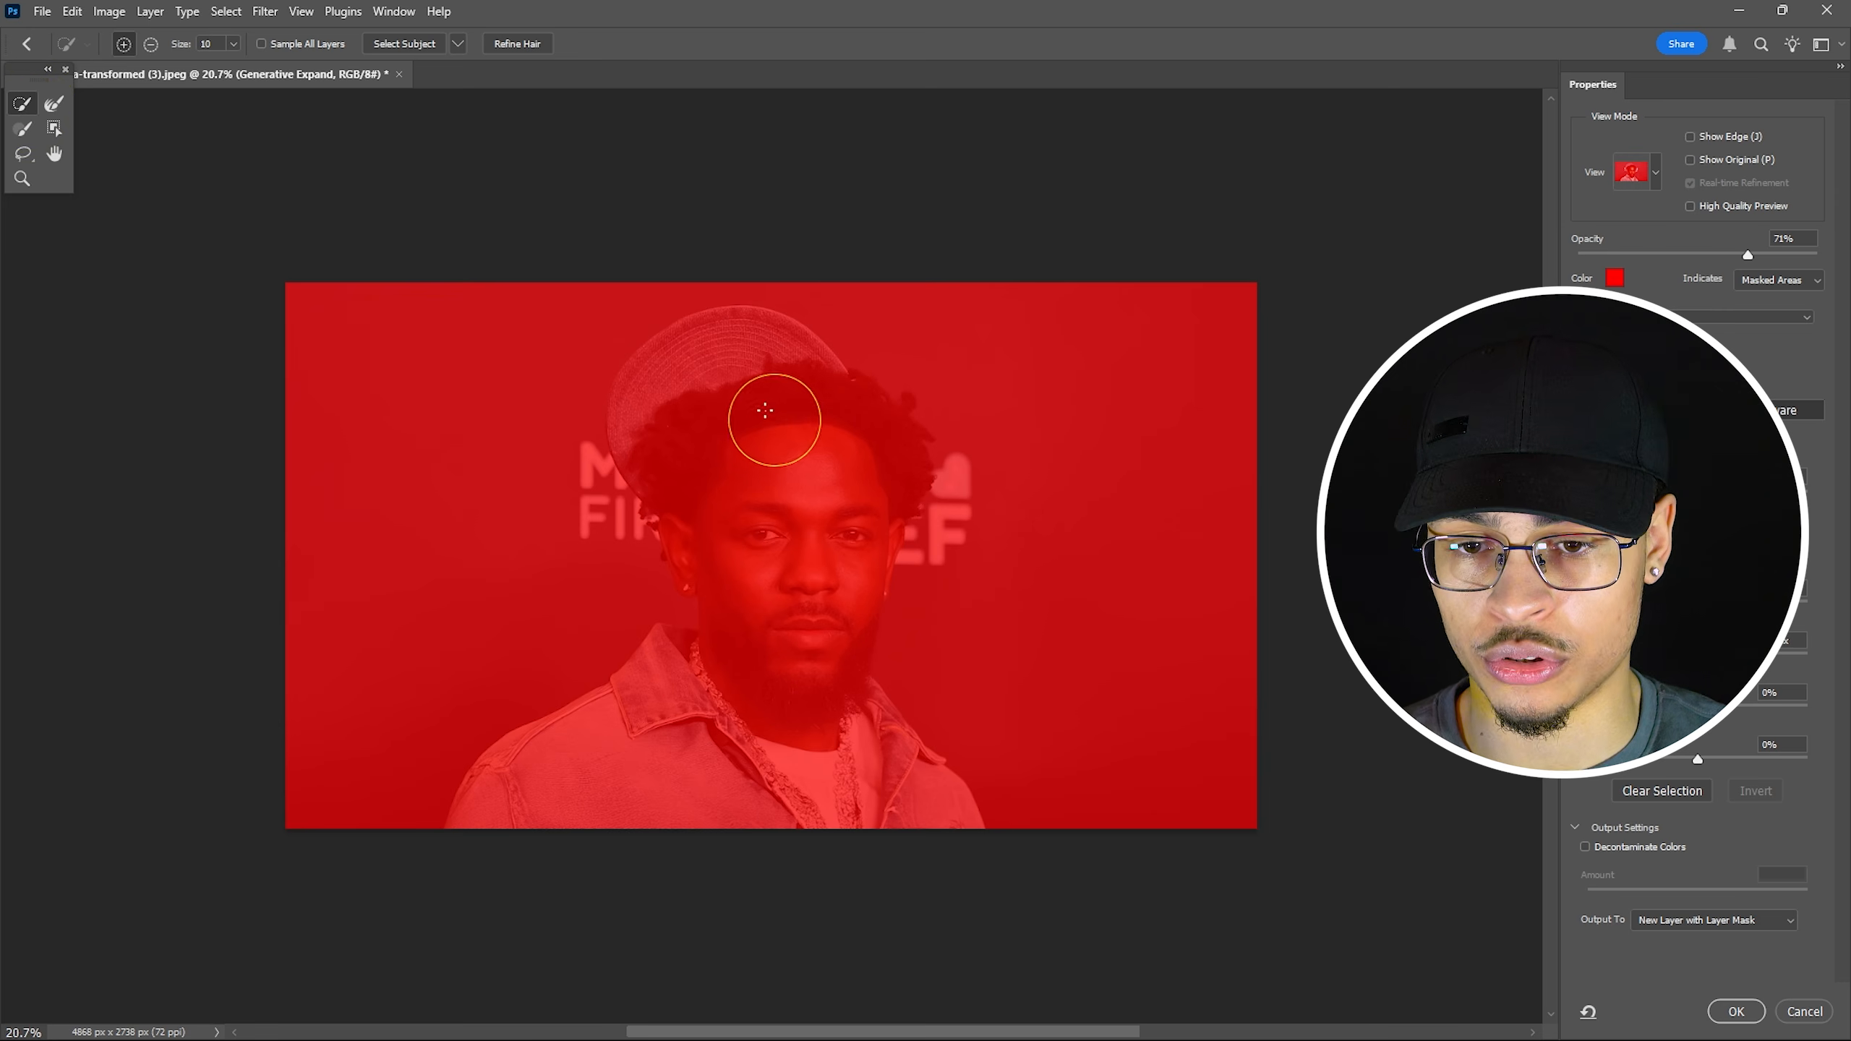
{"action": "mouse_move", "coordinate": [773, 414]}
{"action": "left_mouse_down"}
{"action": "mouse_move", "coordinate": [716, 407]}
{"action": "mouse_move", "coordinate": [770, 526]}
{"action": "mouse_move", "coordinate": [791, 635]}
{"action": "mouse_move", "coordinate": [780, 732]}
{"action": "mouse_move", "coordinate": [717, 789]}
{"action": "mouse_move", "coordinate": [496, 807]}
{"action": "left_mouse_up"}
{"action": "left_click_drag", "start_coordinate": [547, 787], "coordinate": [685, 689]}
{"action": "mouse_move", "coordinate": [805, 462]}
{"action": "left_mouse_down"}
{"action": "mouse_move", "coordinate": [731, 344]}
{"action": "mouse_move", "coordinate": [648, 414]}
{"action": "left_mouse_up"}
{"action": "mouse_move", "coordinate": [820, 770]}
{"action": "left_mouse_down"}
{"action": "mouse_move", "coordinate": [905, 827]}
{"action": "mouse_move", "coordinate": [914, 791]}
{"action": "mouse_move", "coordinate": [886, 762]}
{"action": "left_mouse_up"}
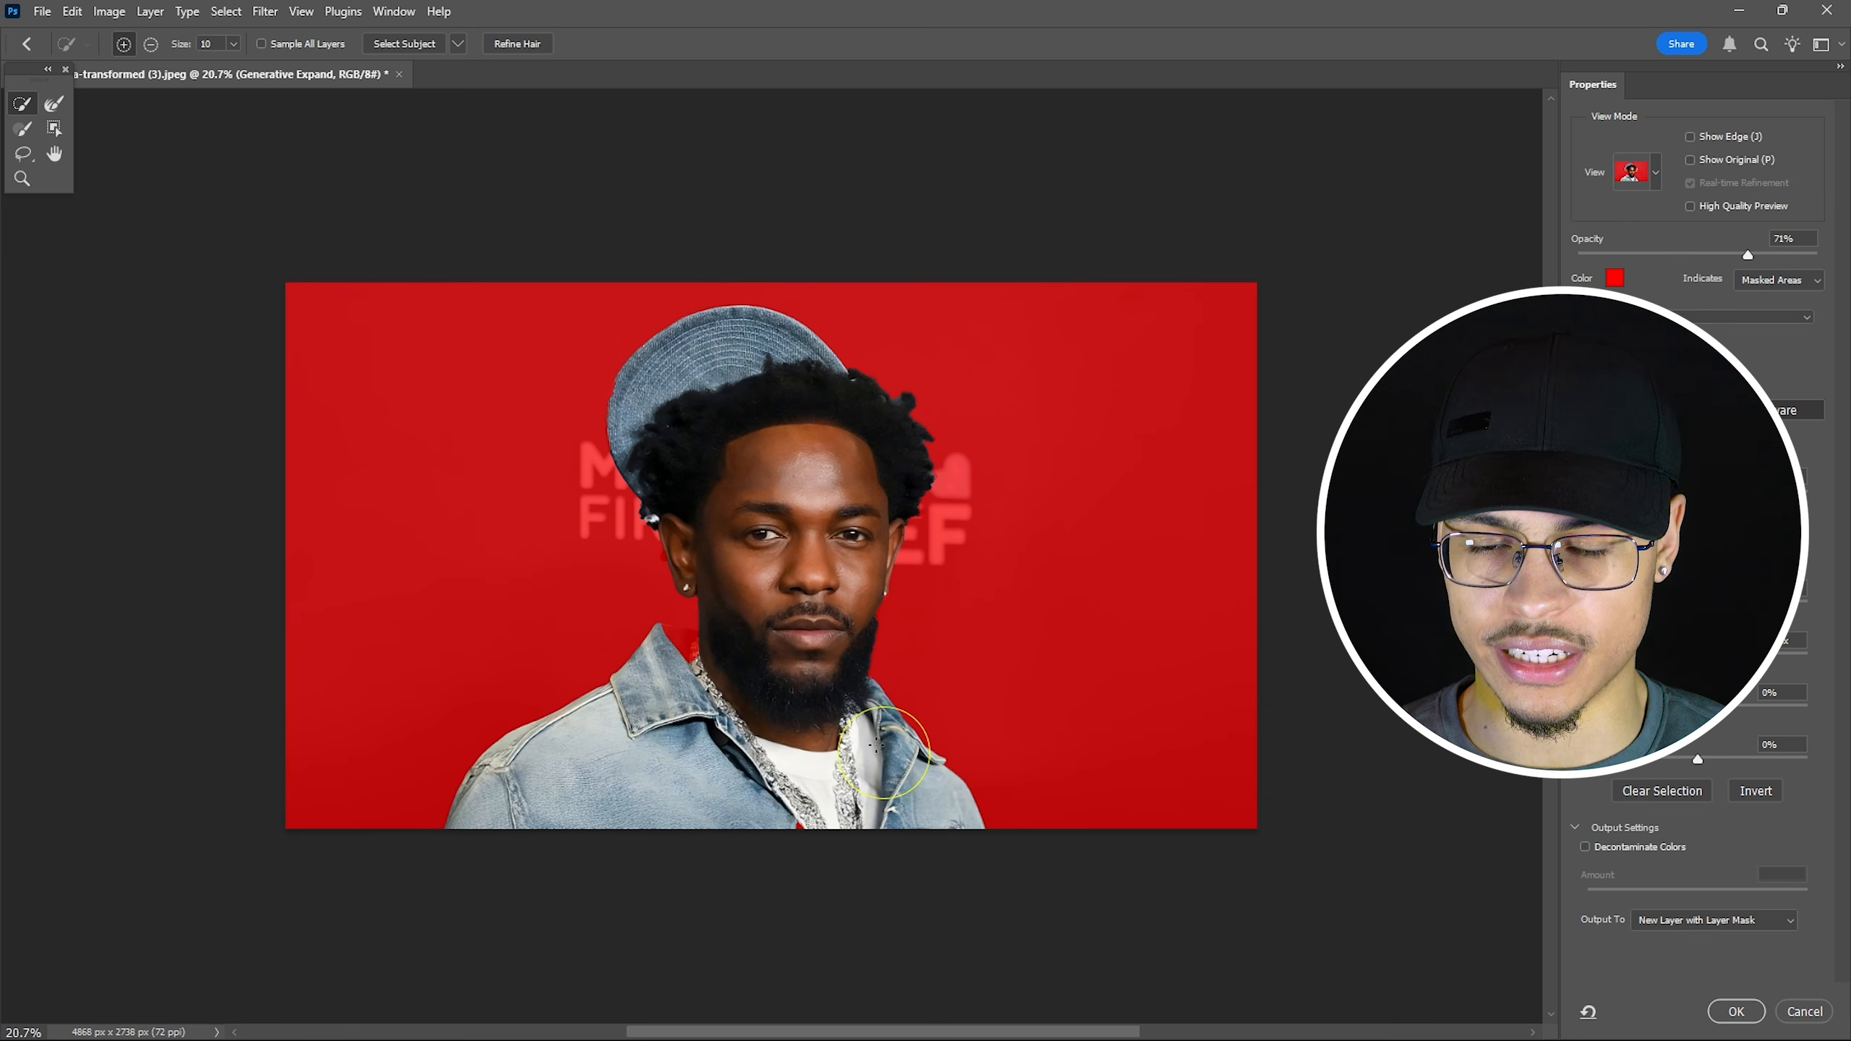
{"action": "left_click", "coordinate": [691, 649]}
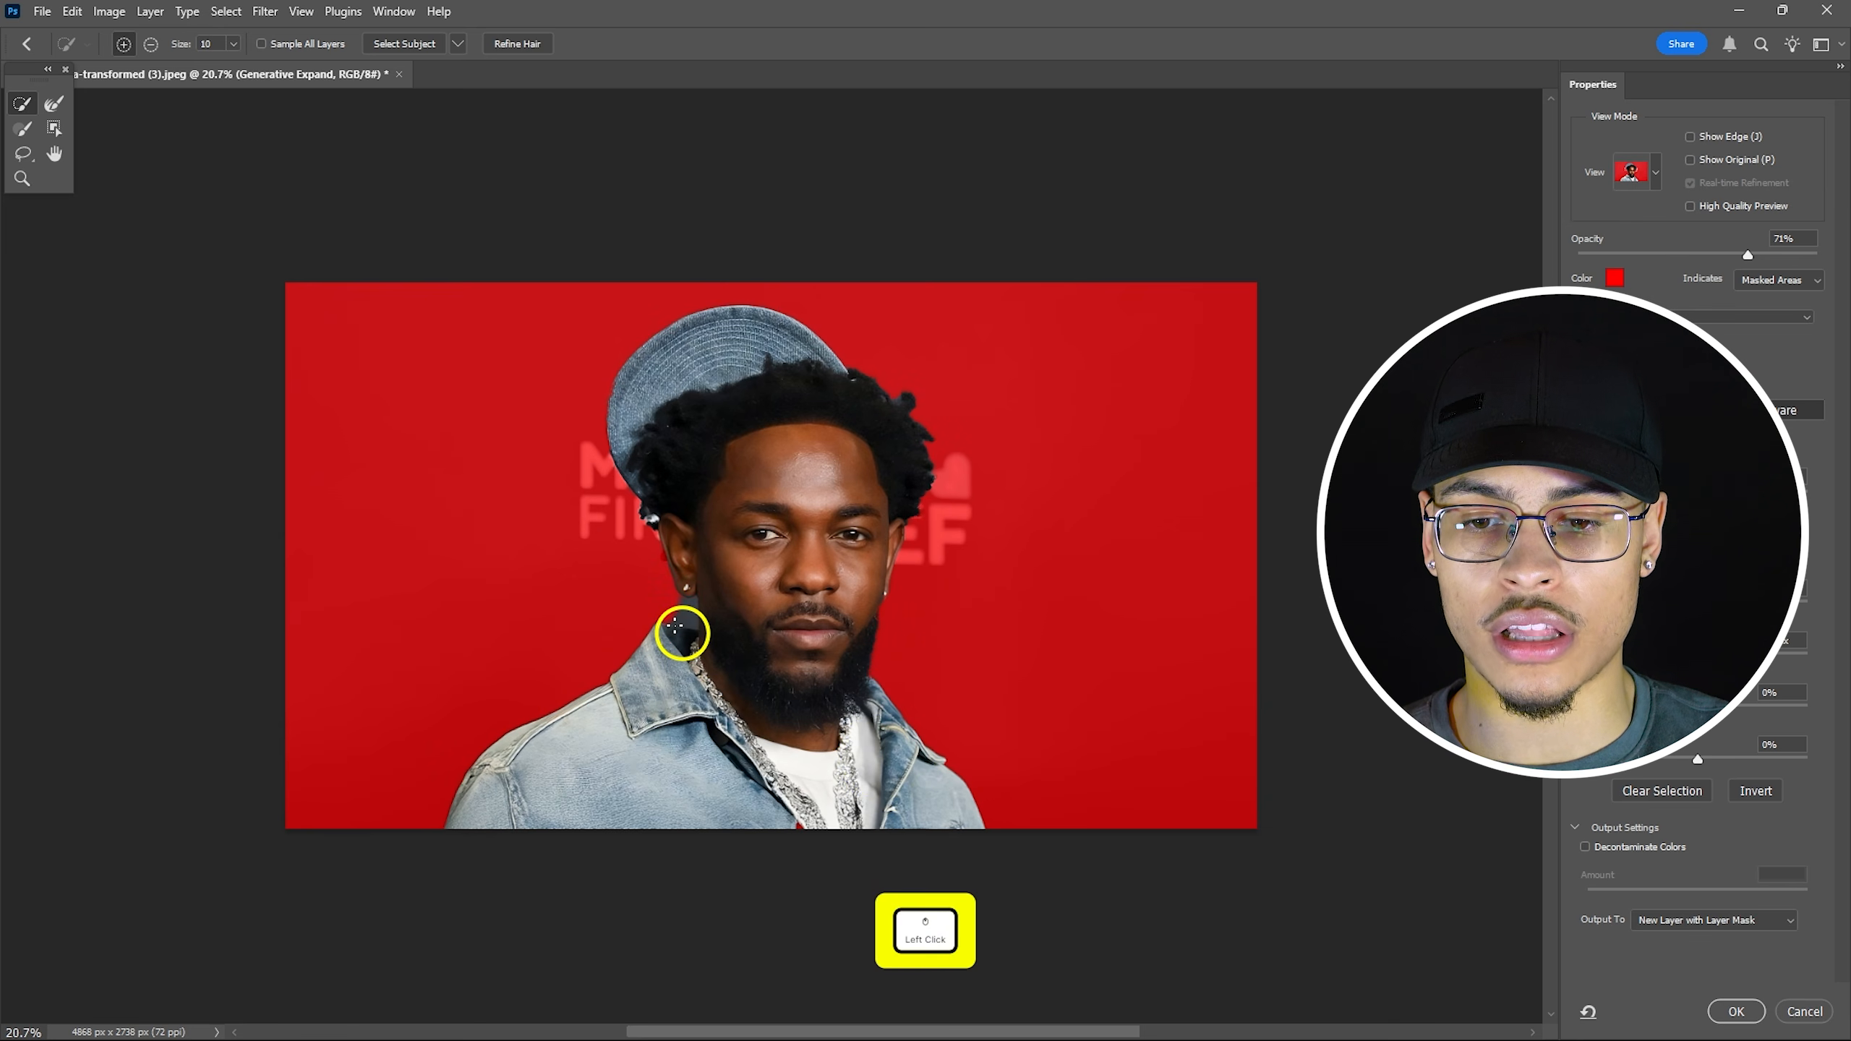
Subtract the gaps by the ear, neck edge and collar from the selection.
{"action": "key", "text": "alt"}
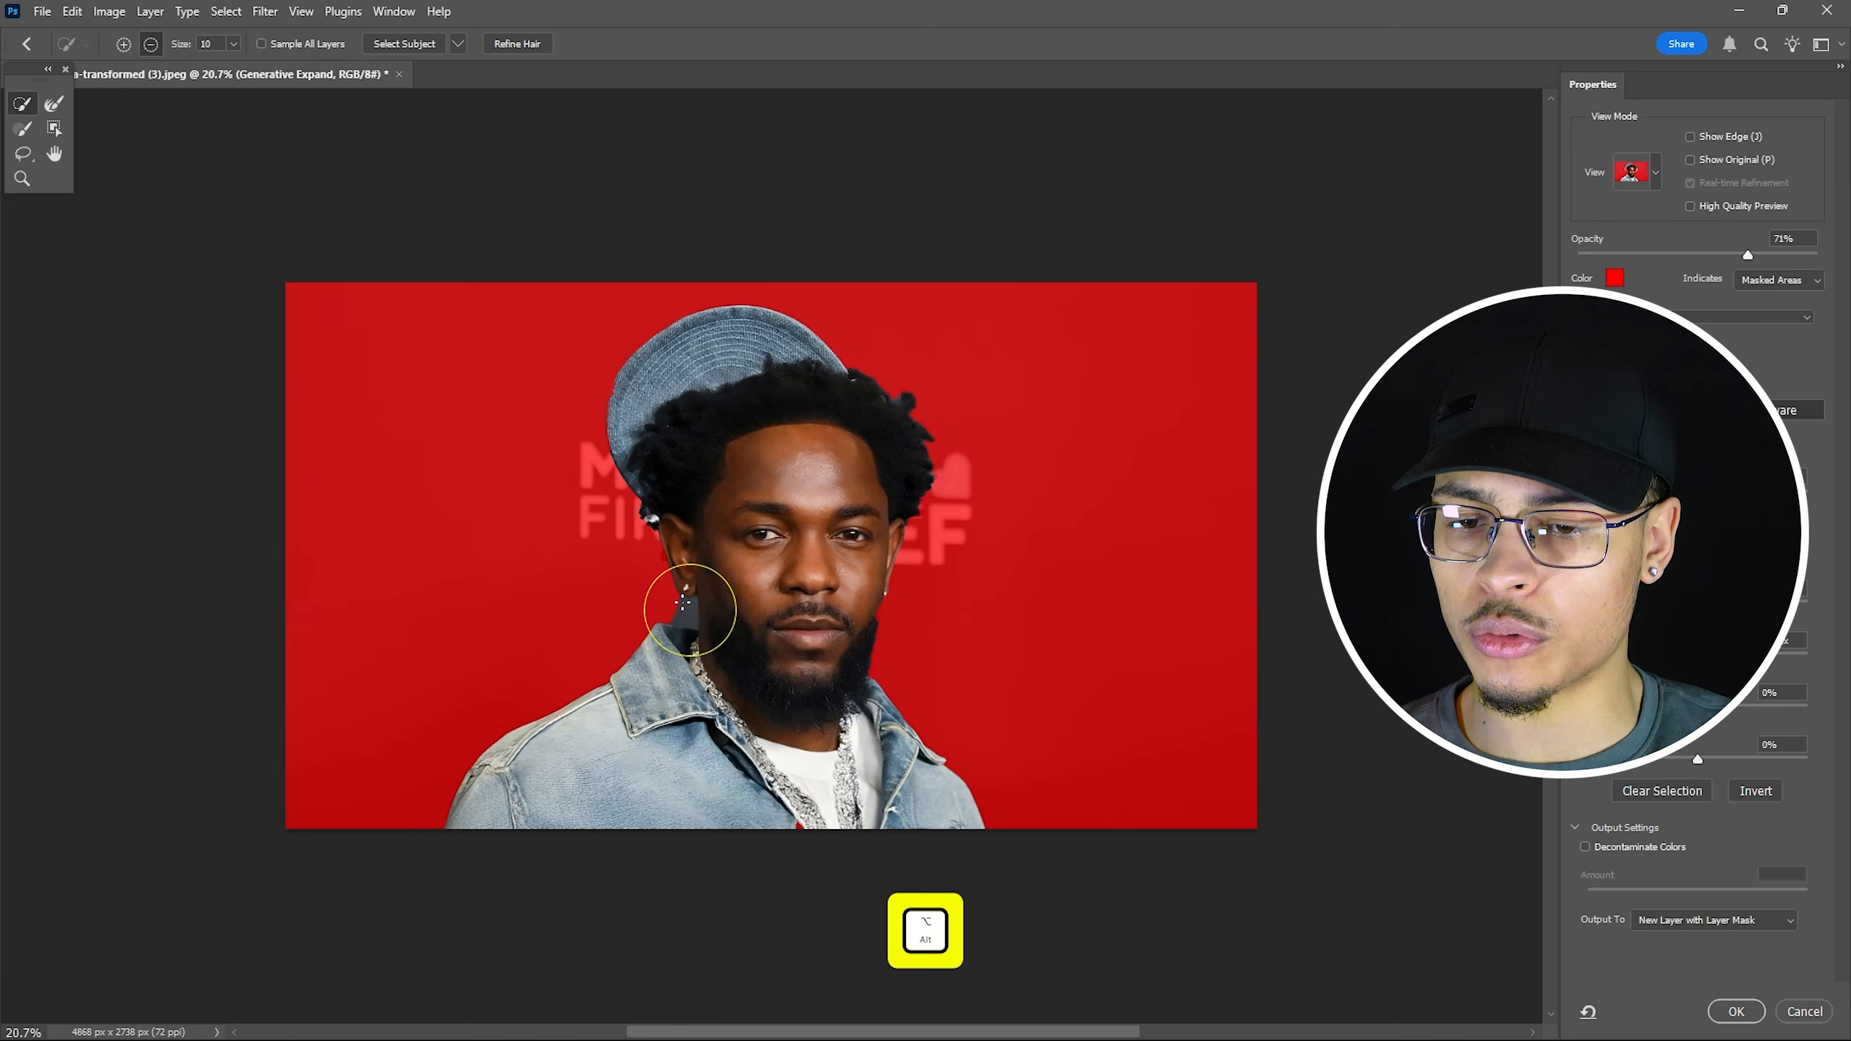
{"action": "scroll", "coordinate": [682, 601], "scroll_direction": "up", "scroll_amount": 5}
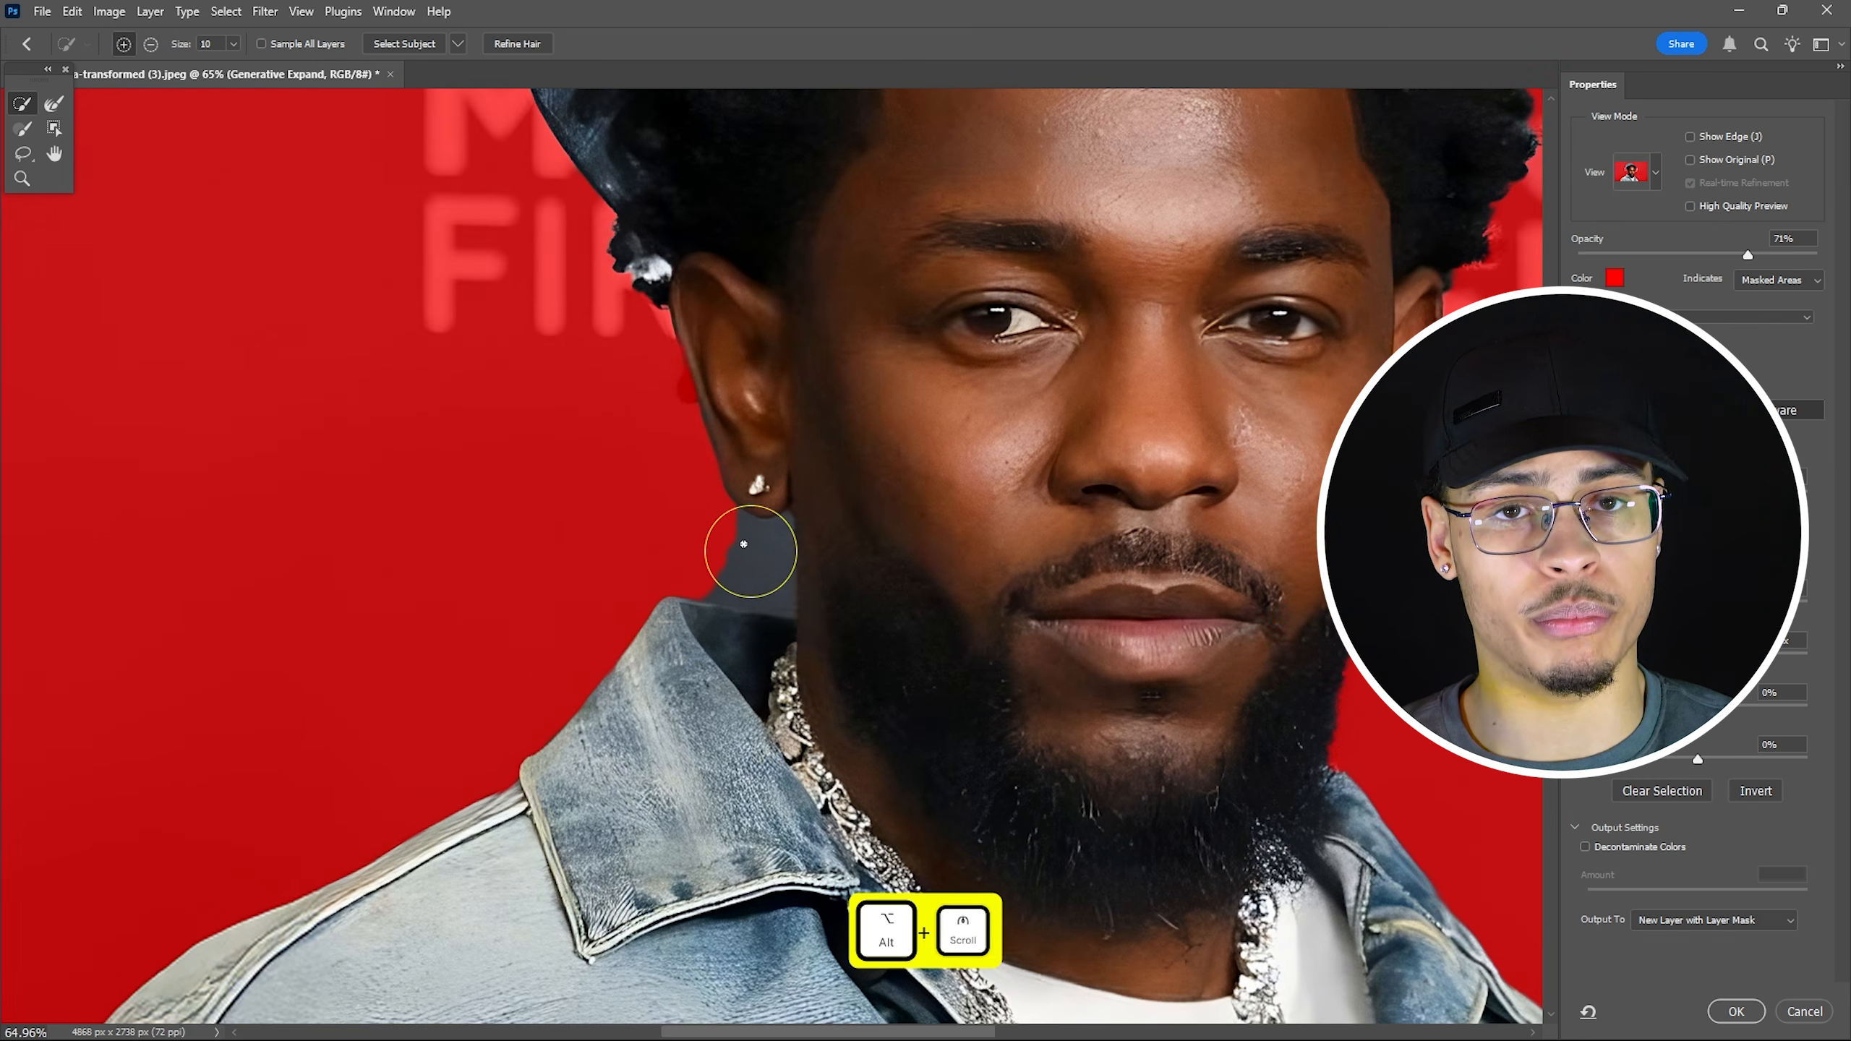
{"action": "left_click", "coordinate": [723, 576], "text": "alt"}
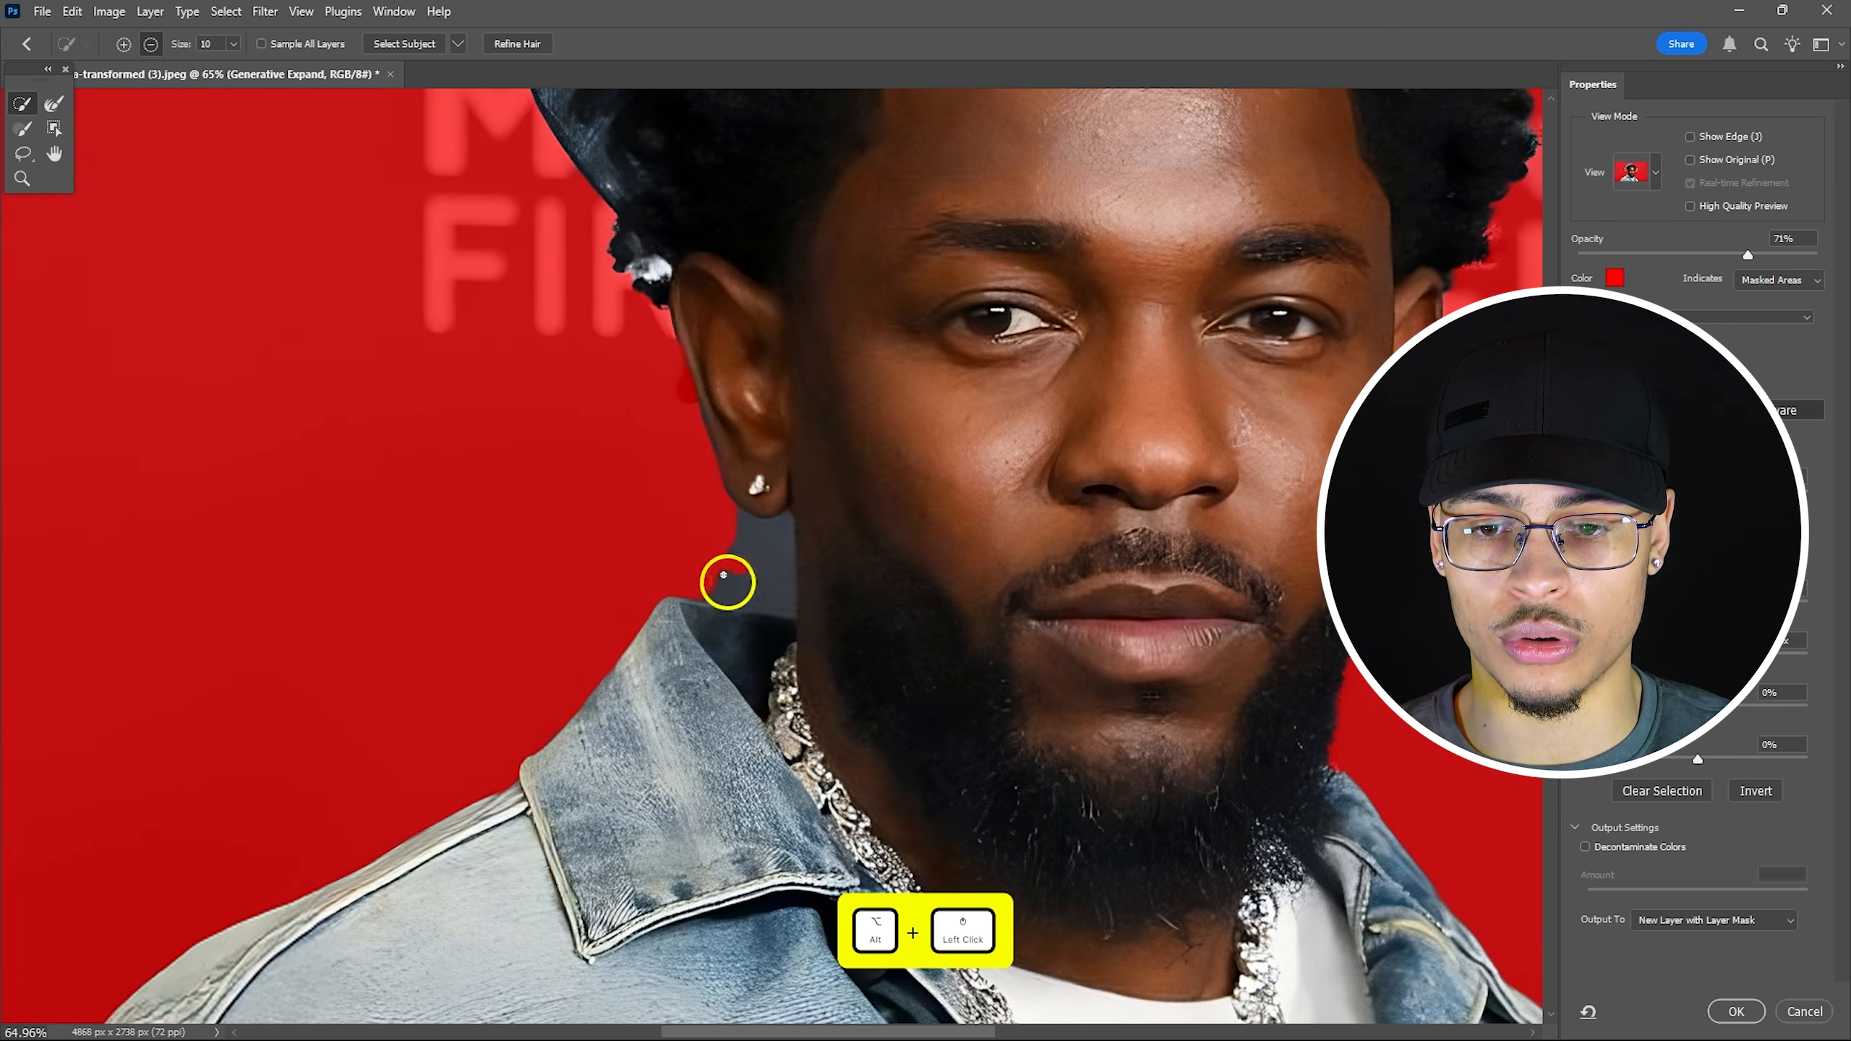
{"action": "mouse_move", "coordinate": [724, 575]}
{"action": "left_mouse_down"}
{"action": "mouse_move", "coordinate": [853, 592]}
{"action": "mouse_move", "coordinate": [753, 562]}
{"action": "mouse_move", "coordinate": [713, 593]}
{"action": "left_mouse_up"}
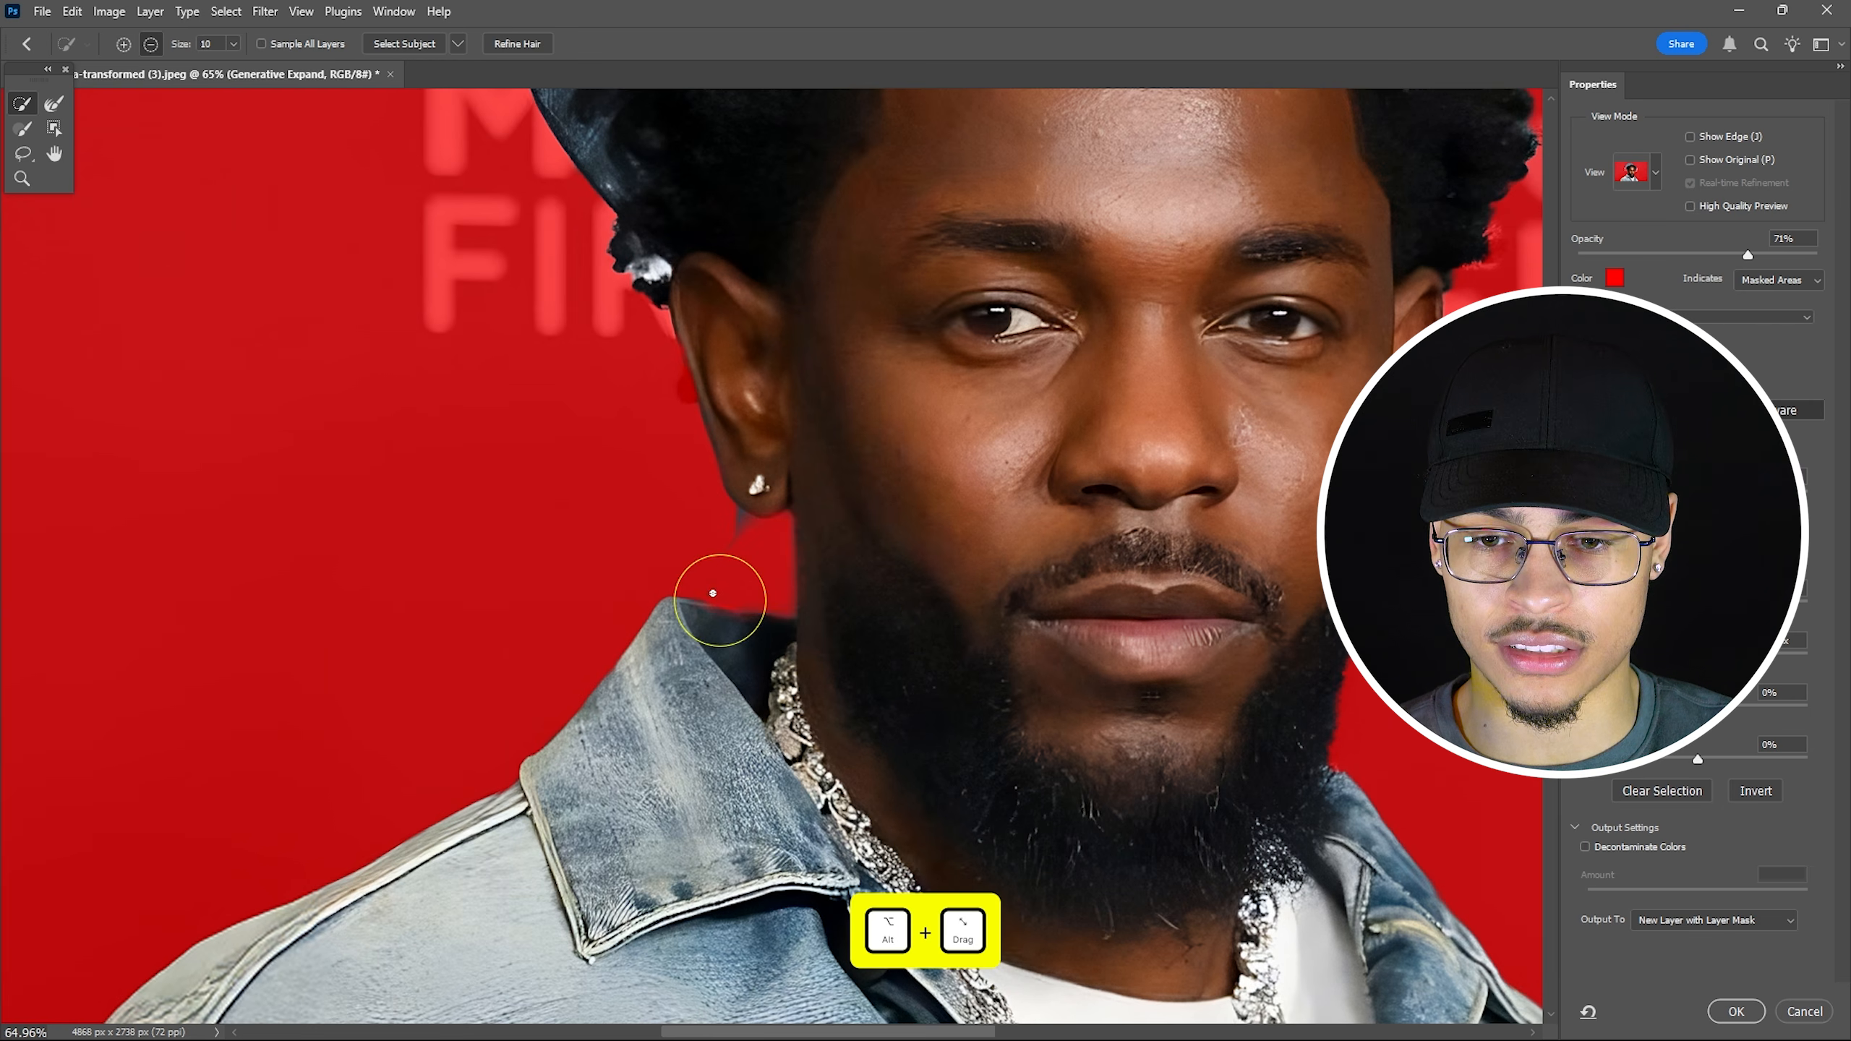
{"action": "left_click", "coordinate": [734, 520], "text": "alt"}
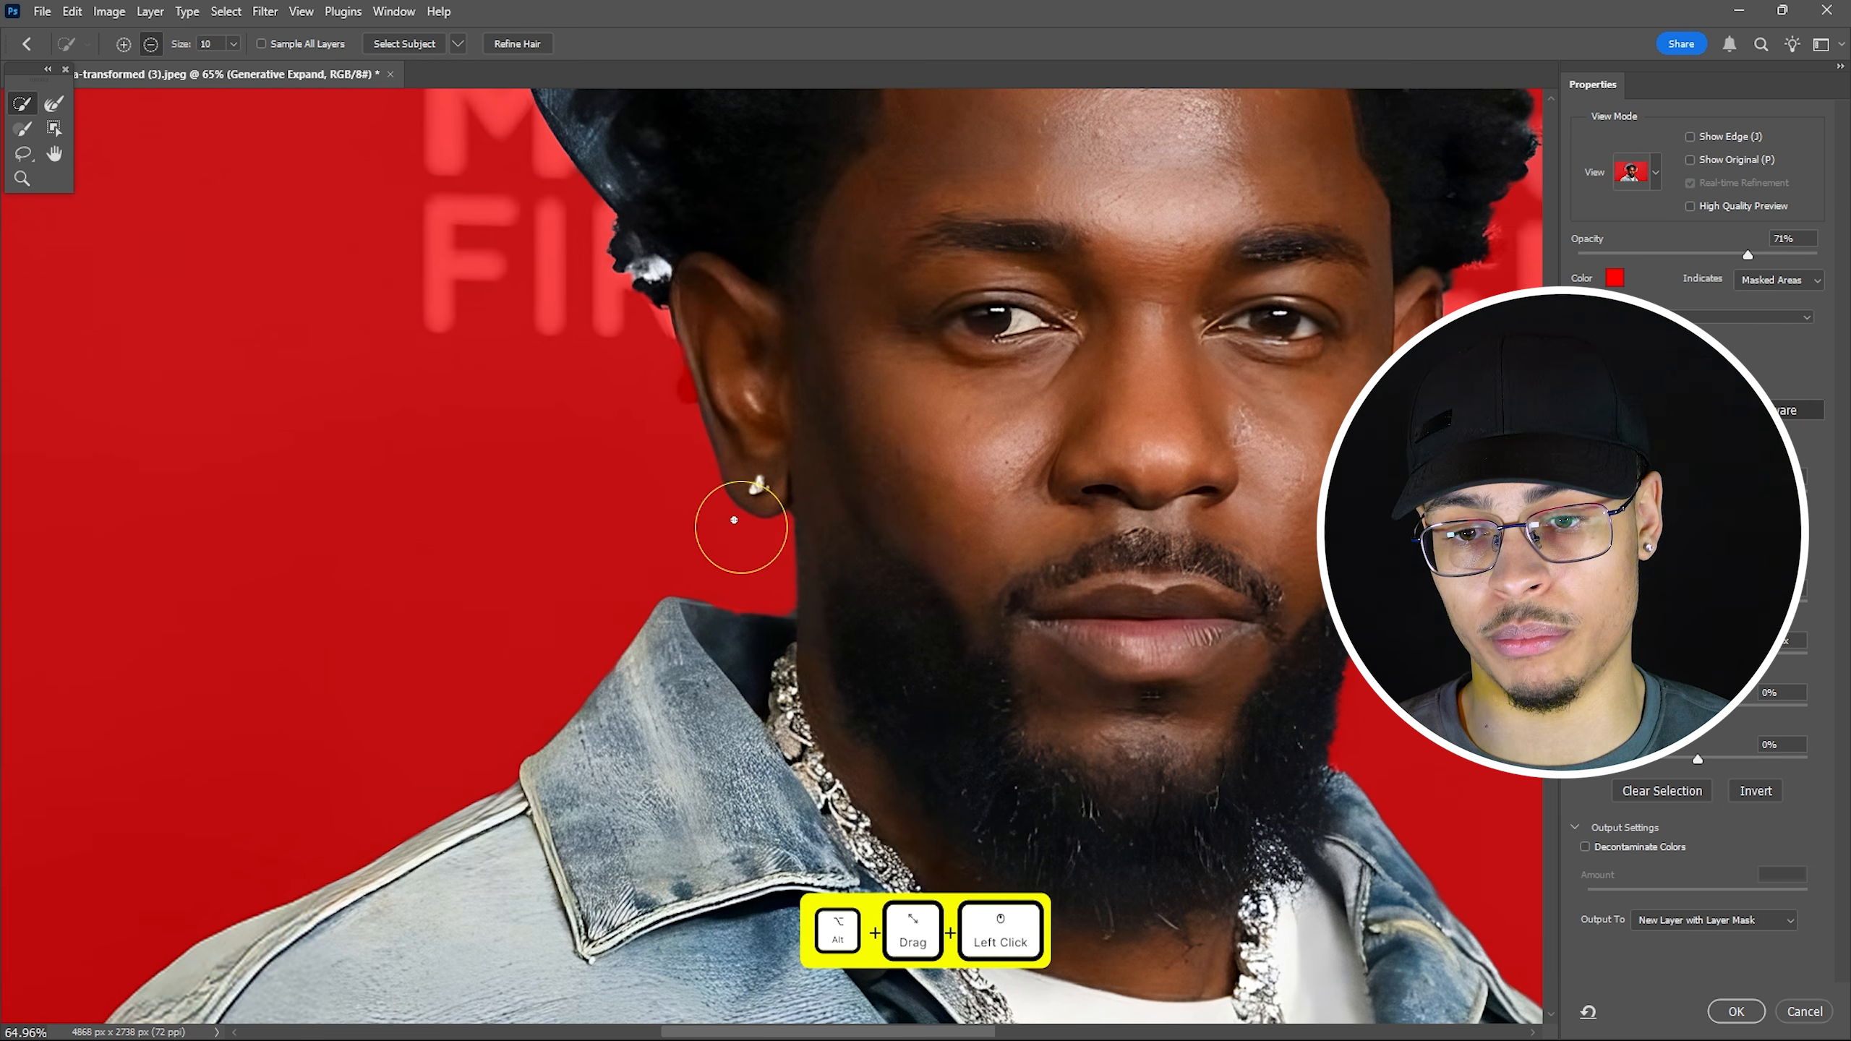
{"action": "scroll", "coordinate": [734, 520], "scroll_direction": "up", "scroll_amount": 2}
{"action": "scroll", "coordinate": [770, 439], "scroll_direction": "up", "scroll_amount": 1}
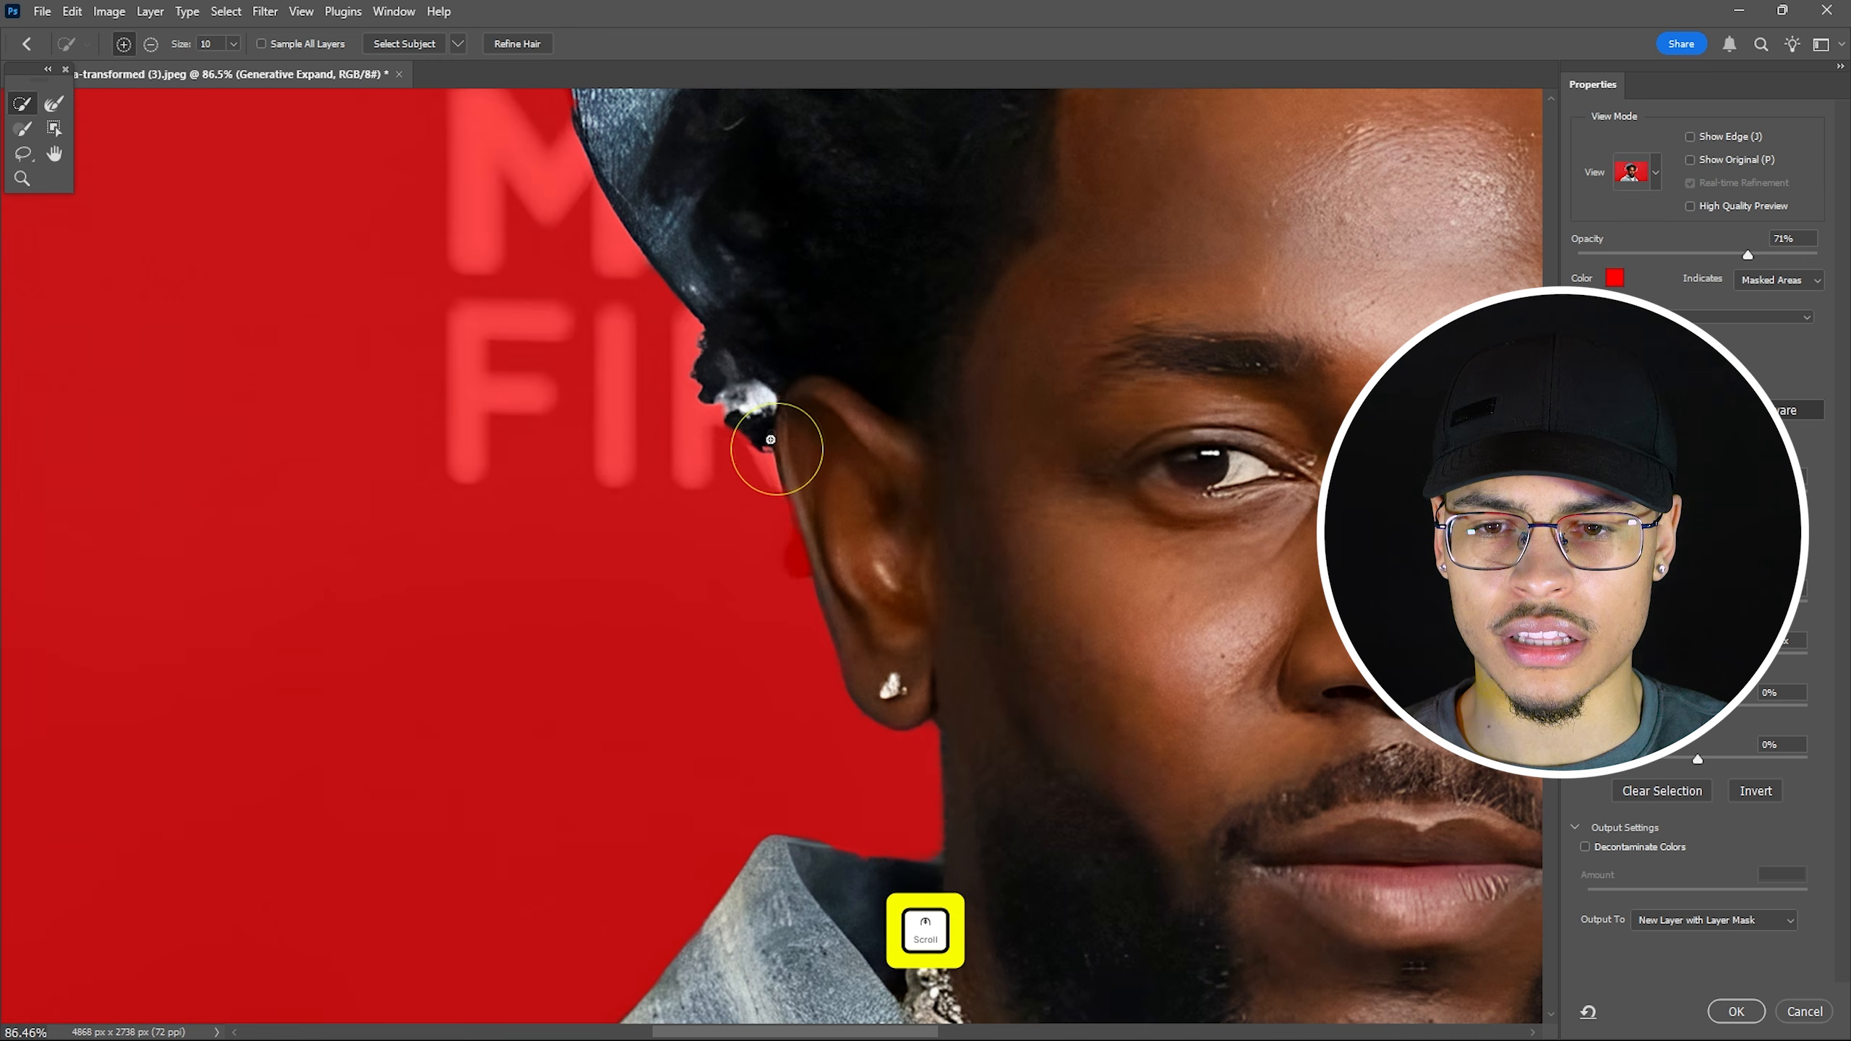
{"action": "left_click", "coordinate": [737, 410], "text": "alt"}
{"action": "scroll", "coordinate": [817, 388], "scroll_direction": "down", "scroll_amount": 4}
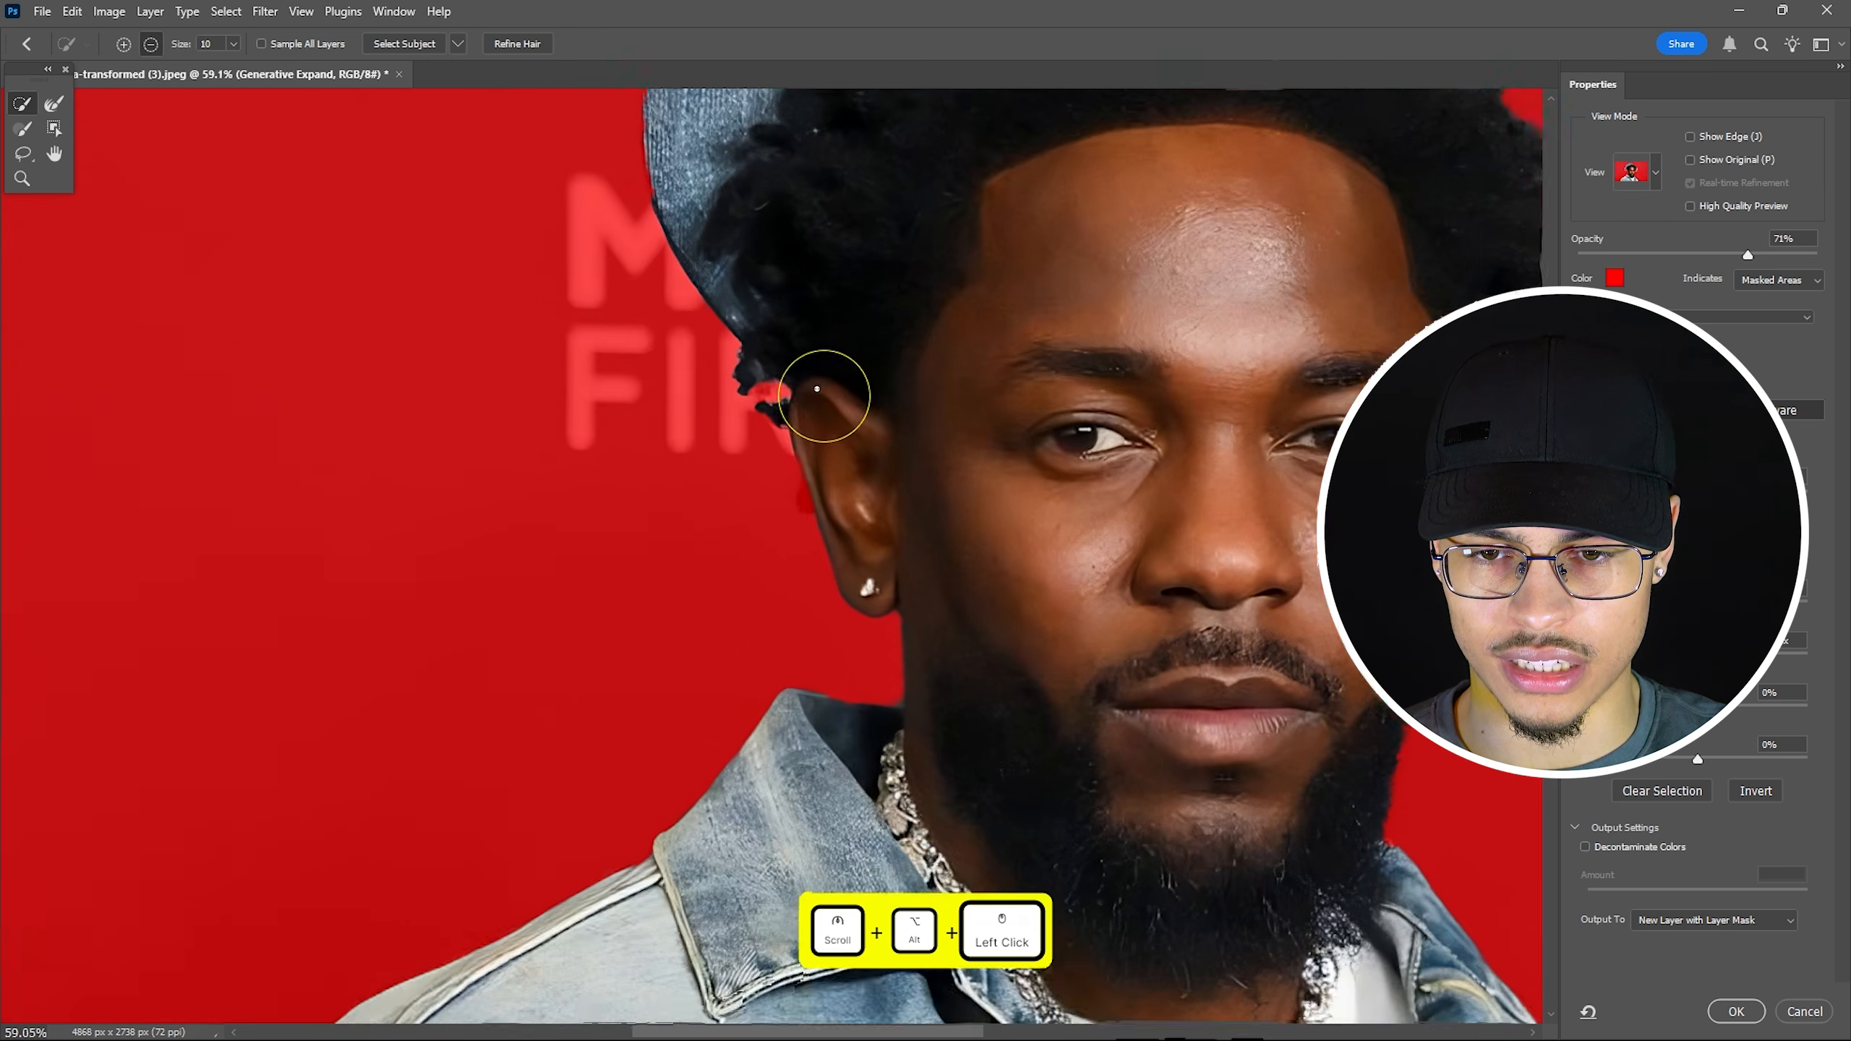
{"action": "scroll", "coordinate": [817, 388], "scroll_direction": "down", "scroll_amount": 6}
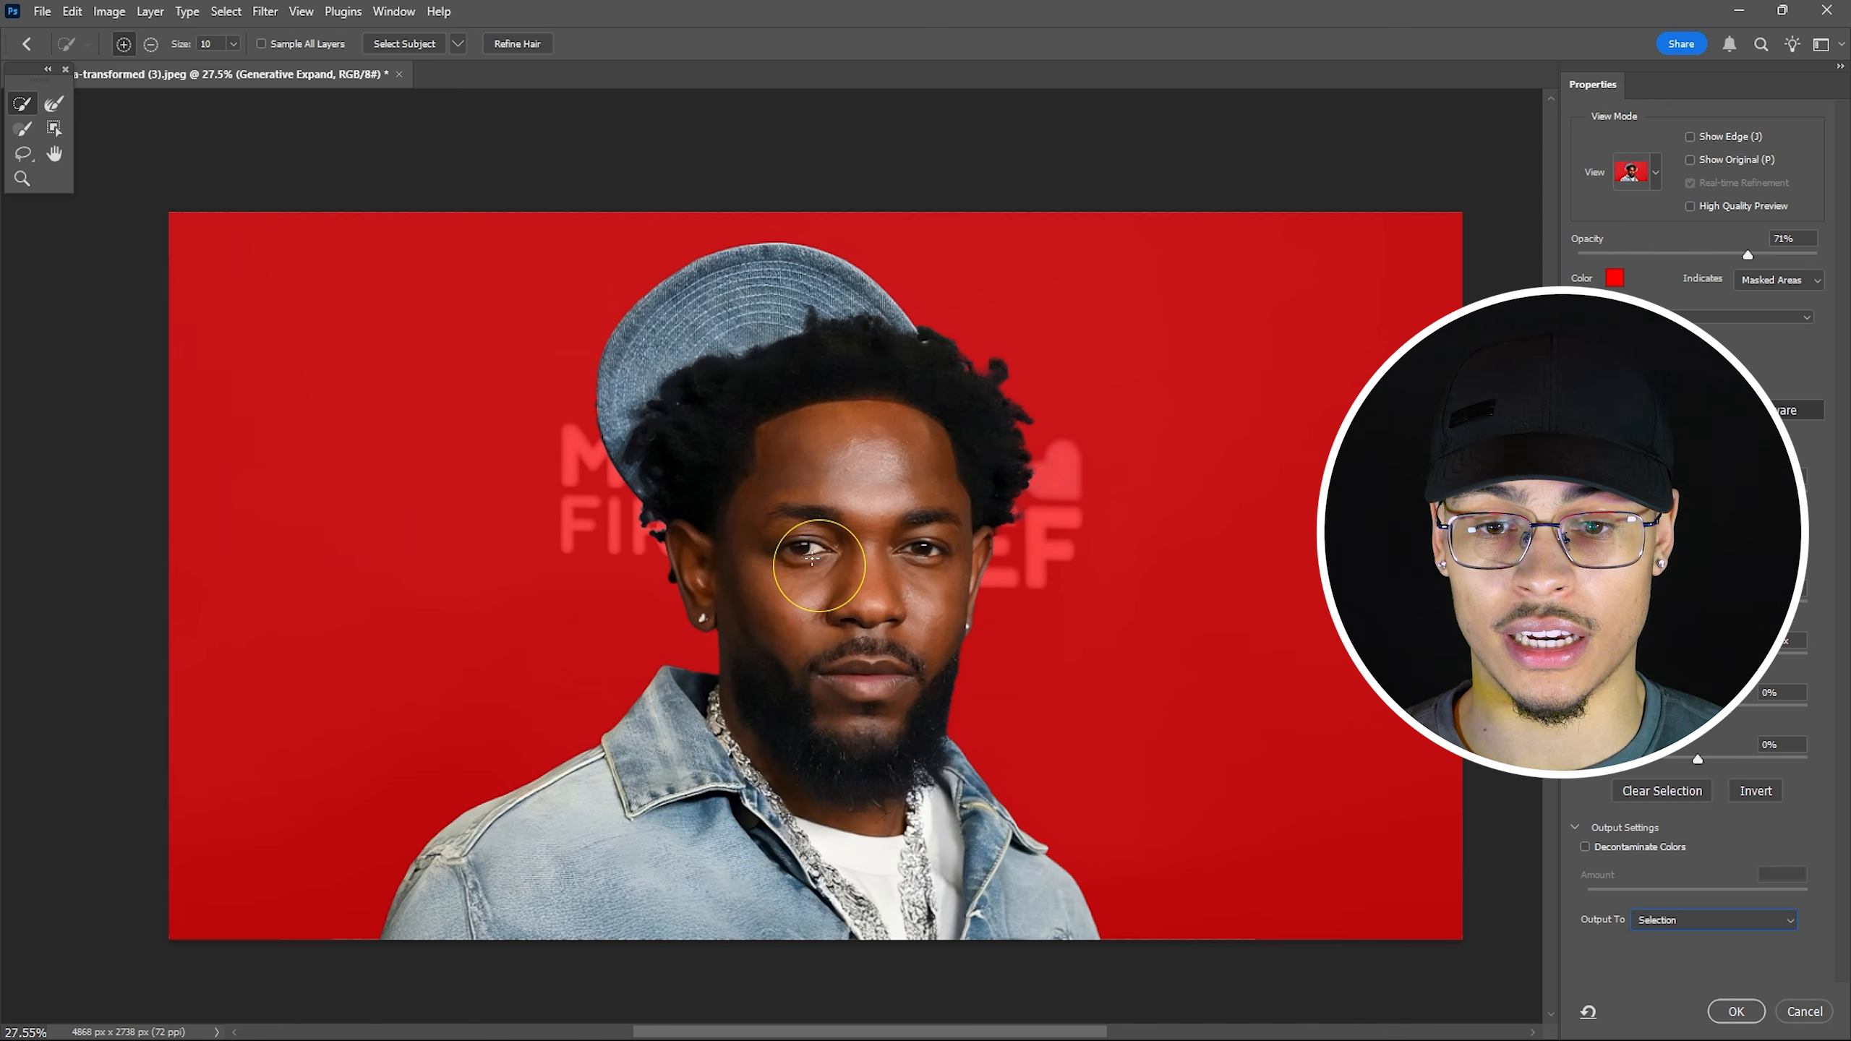
Output the cut-out as a new layer with layer mask and compare it to the original.
{"action": "left_click", "coordinate": [1724, 923]}
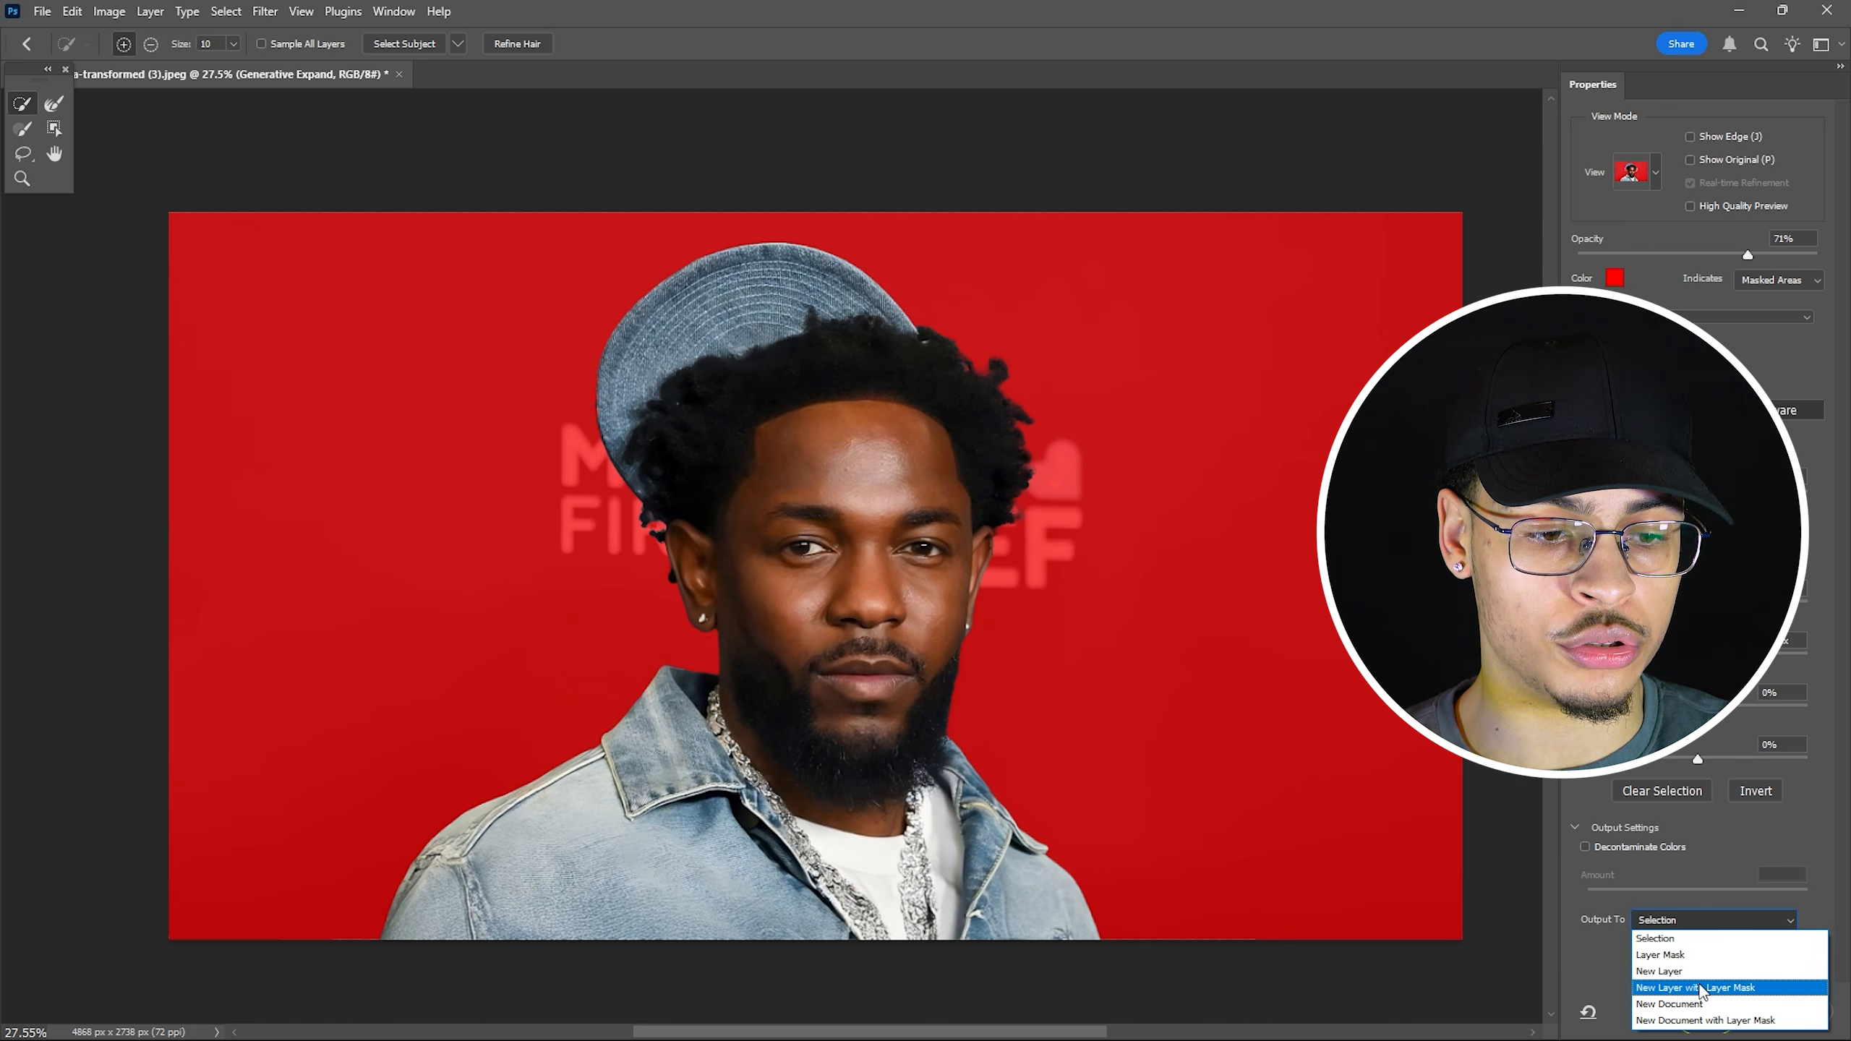
{"action": "left_click", "coordinate": [1717, 989]}
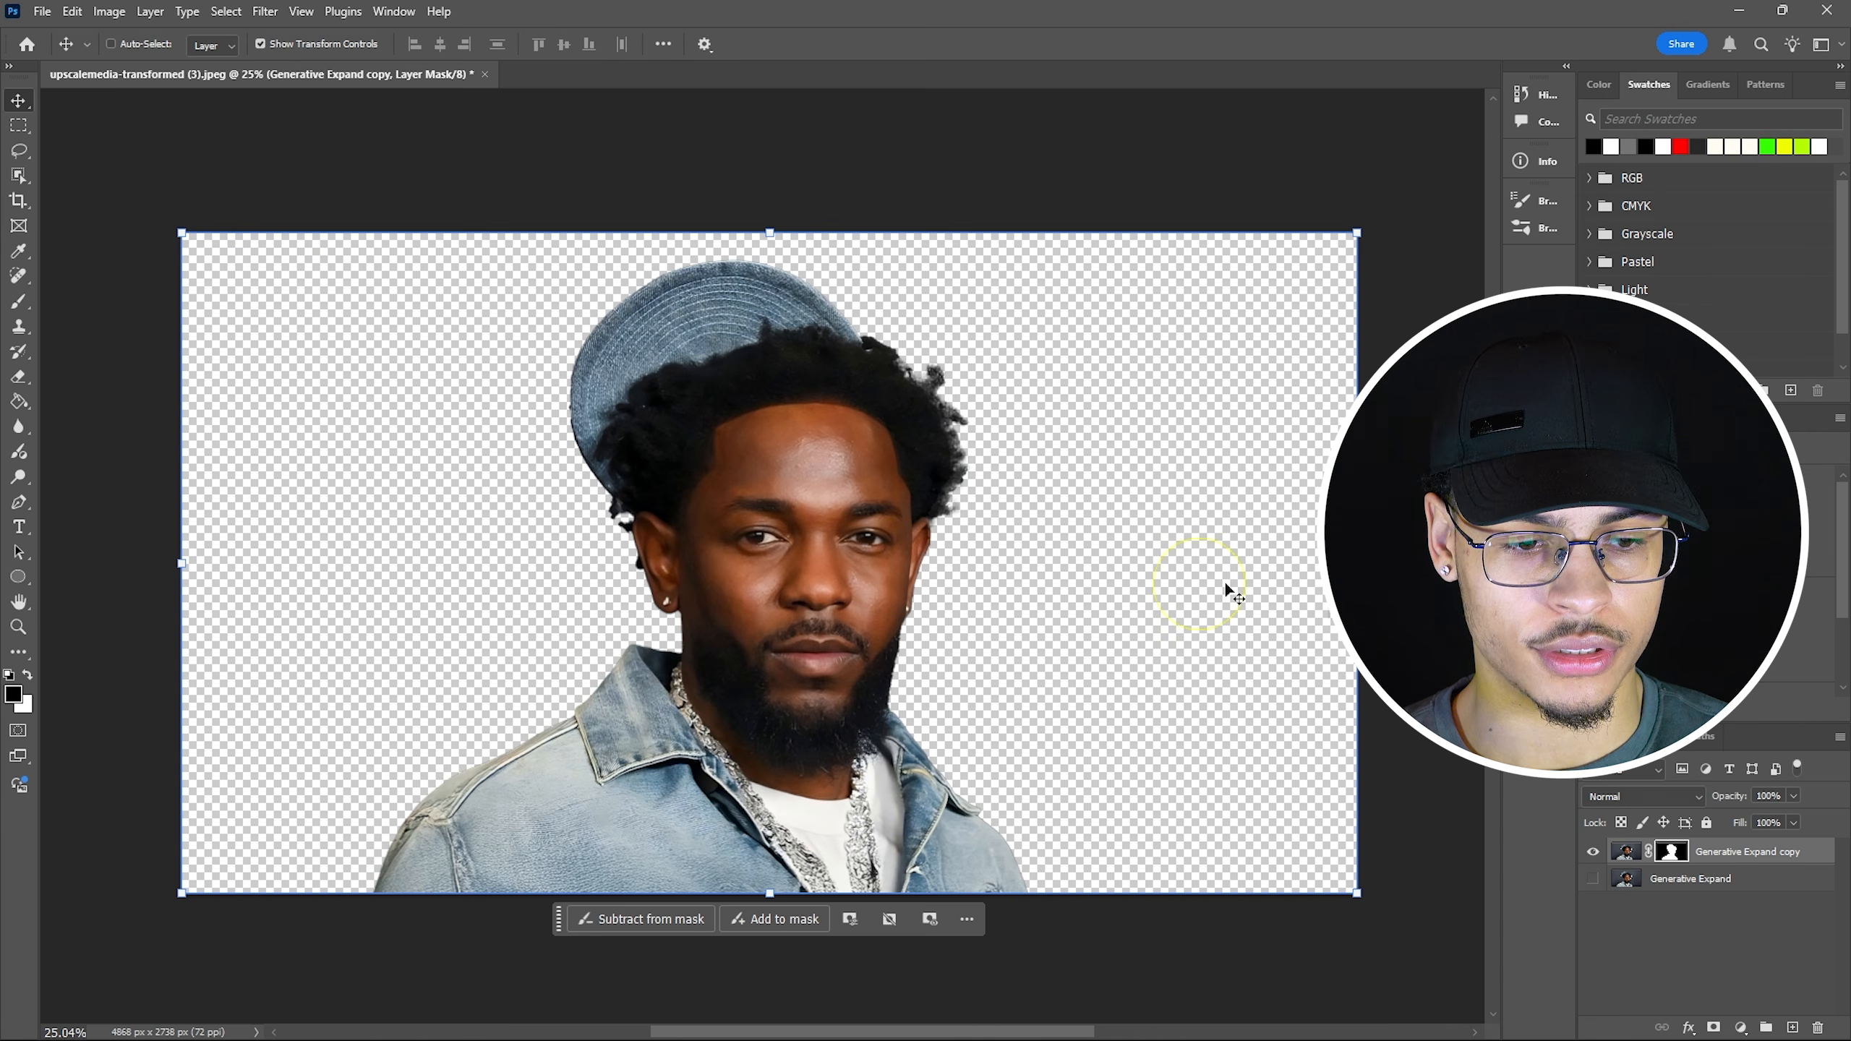
{"action": "left_click", "coordinate": [1593, 851]}
{"action": "left_click", "coordinate": [1593, 879]}
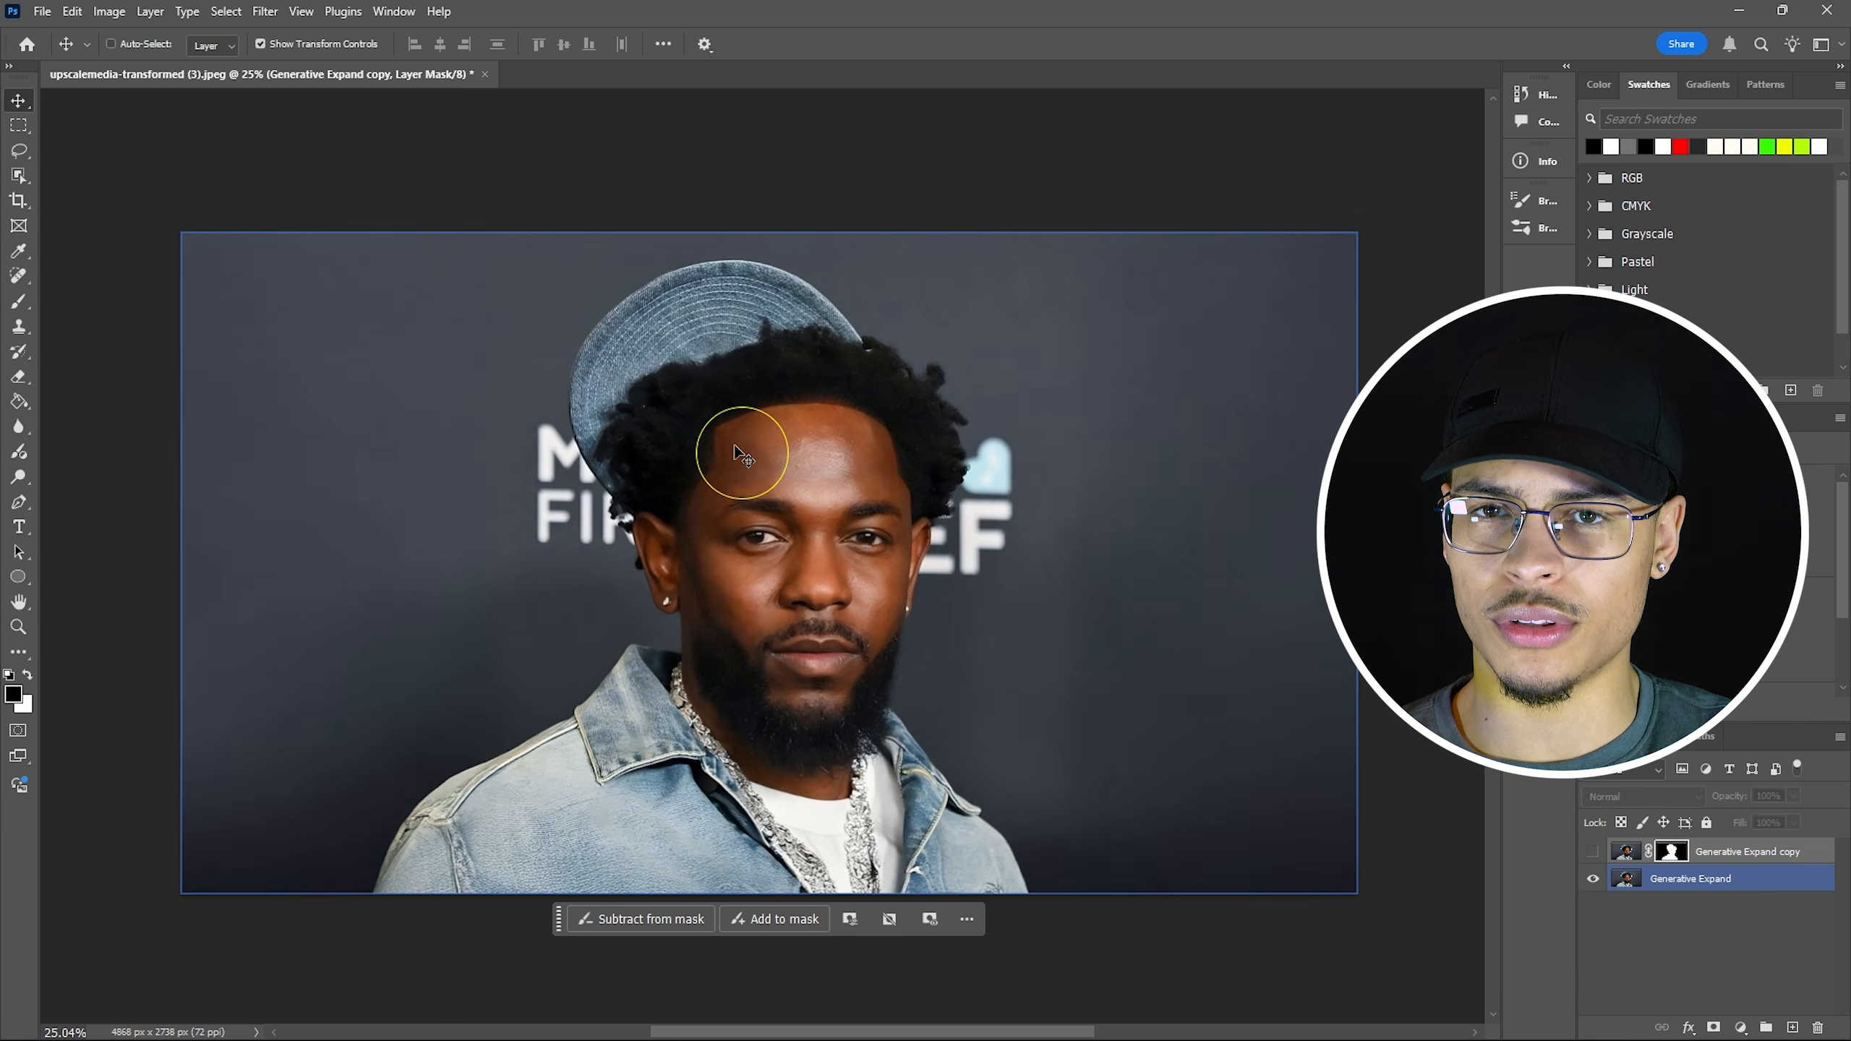
{"action": "left_click", "coordinate": [1593, 851]}
{"action": "left_click", "coordinate": [1764, 852]}
Copy the Generative Expand copy's subject mask onto the Generative Expand layer.
{"action": "key", "text": "v"}
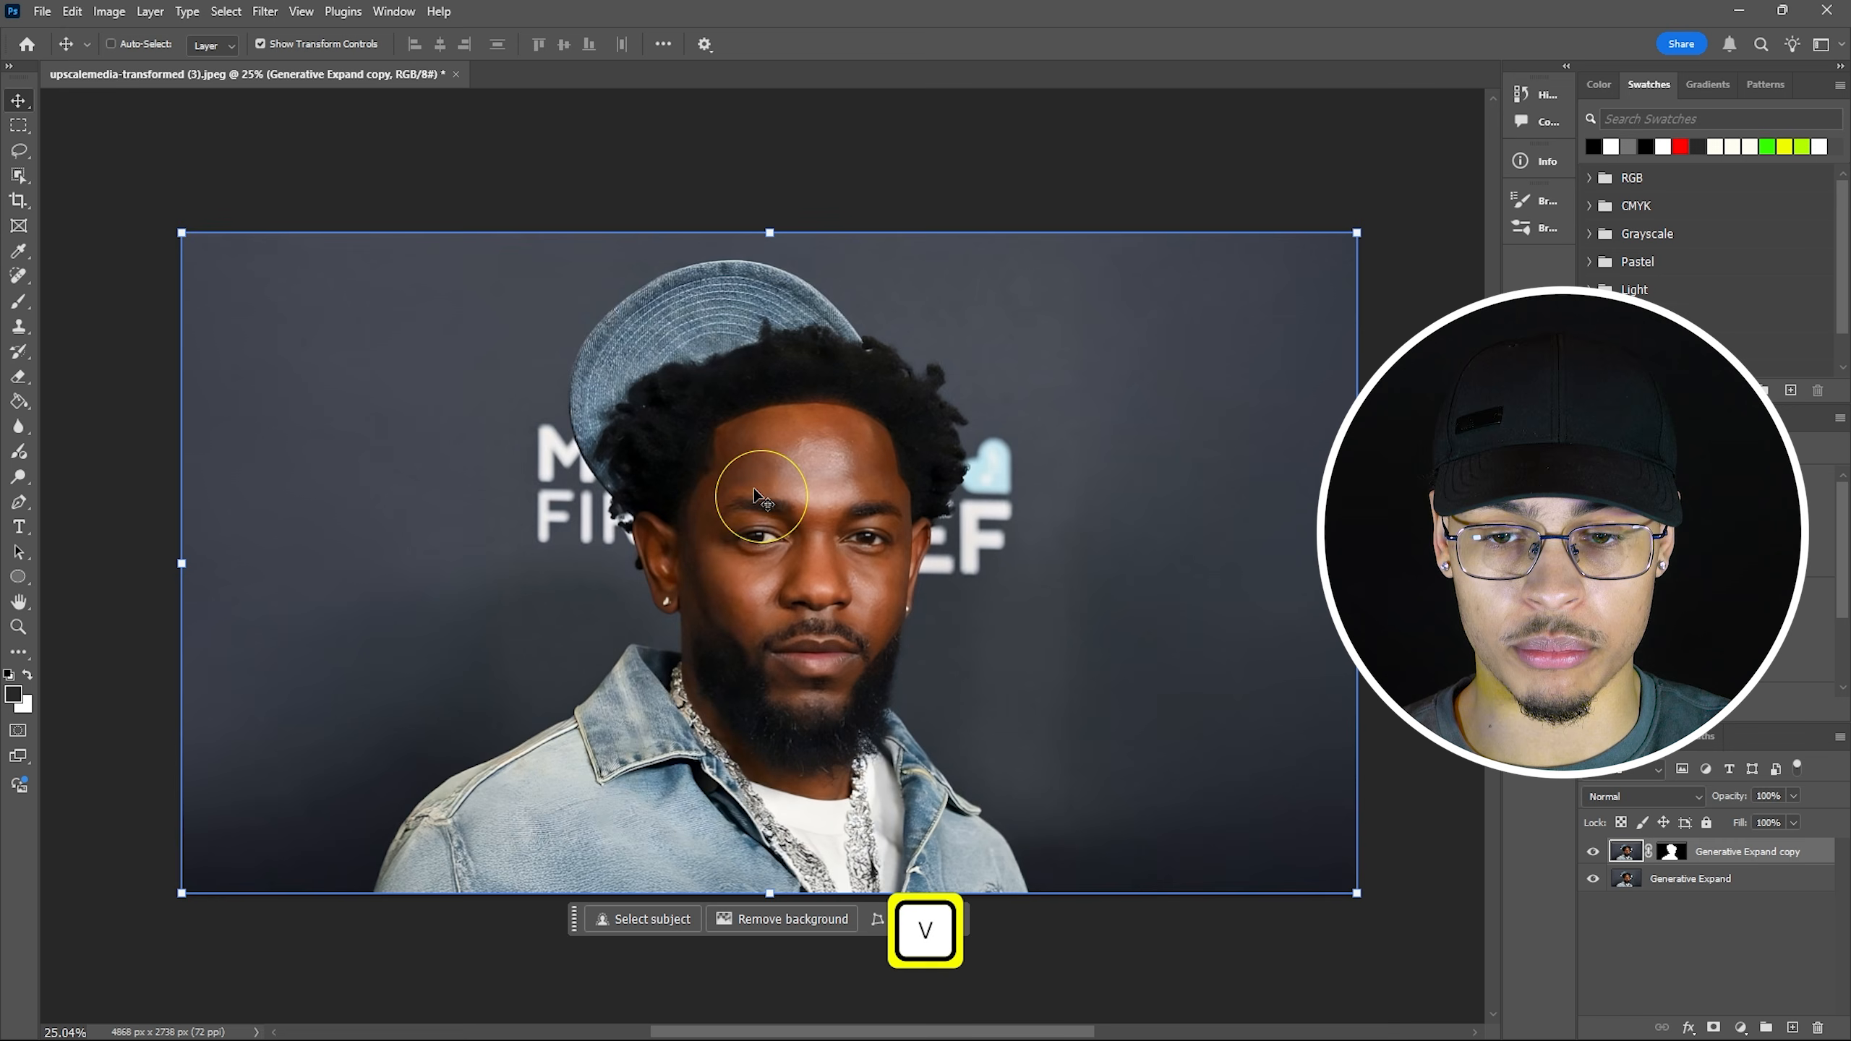
{"action": "left_click_drag", "start_coordinate": [755, 496], "coordinate": [529, 482]}
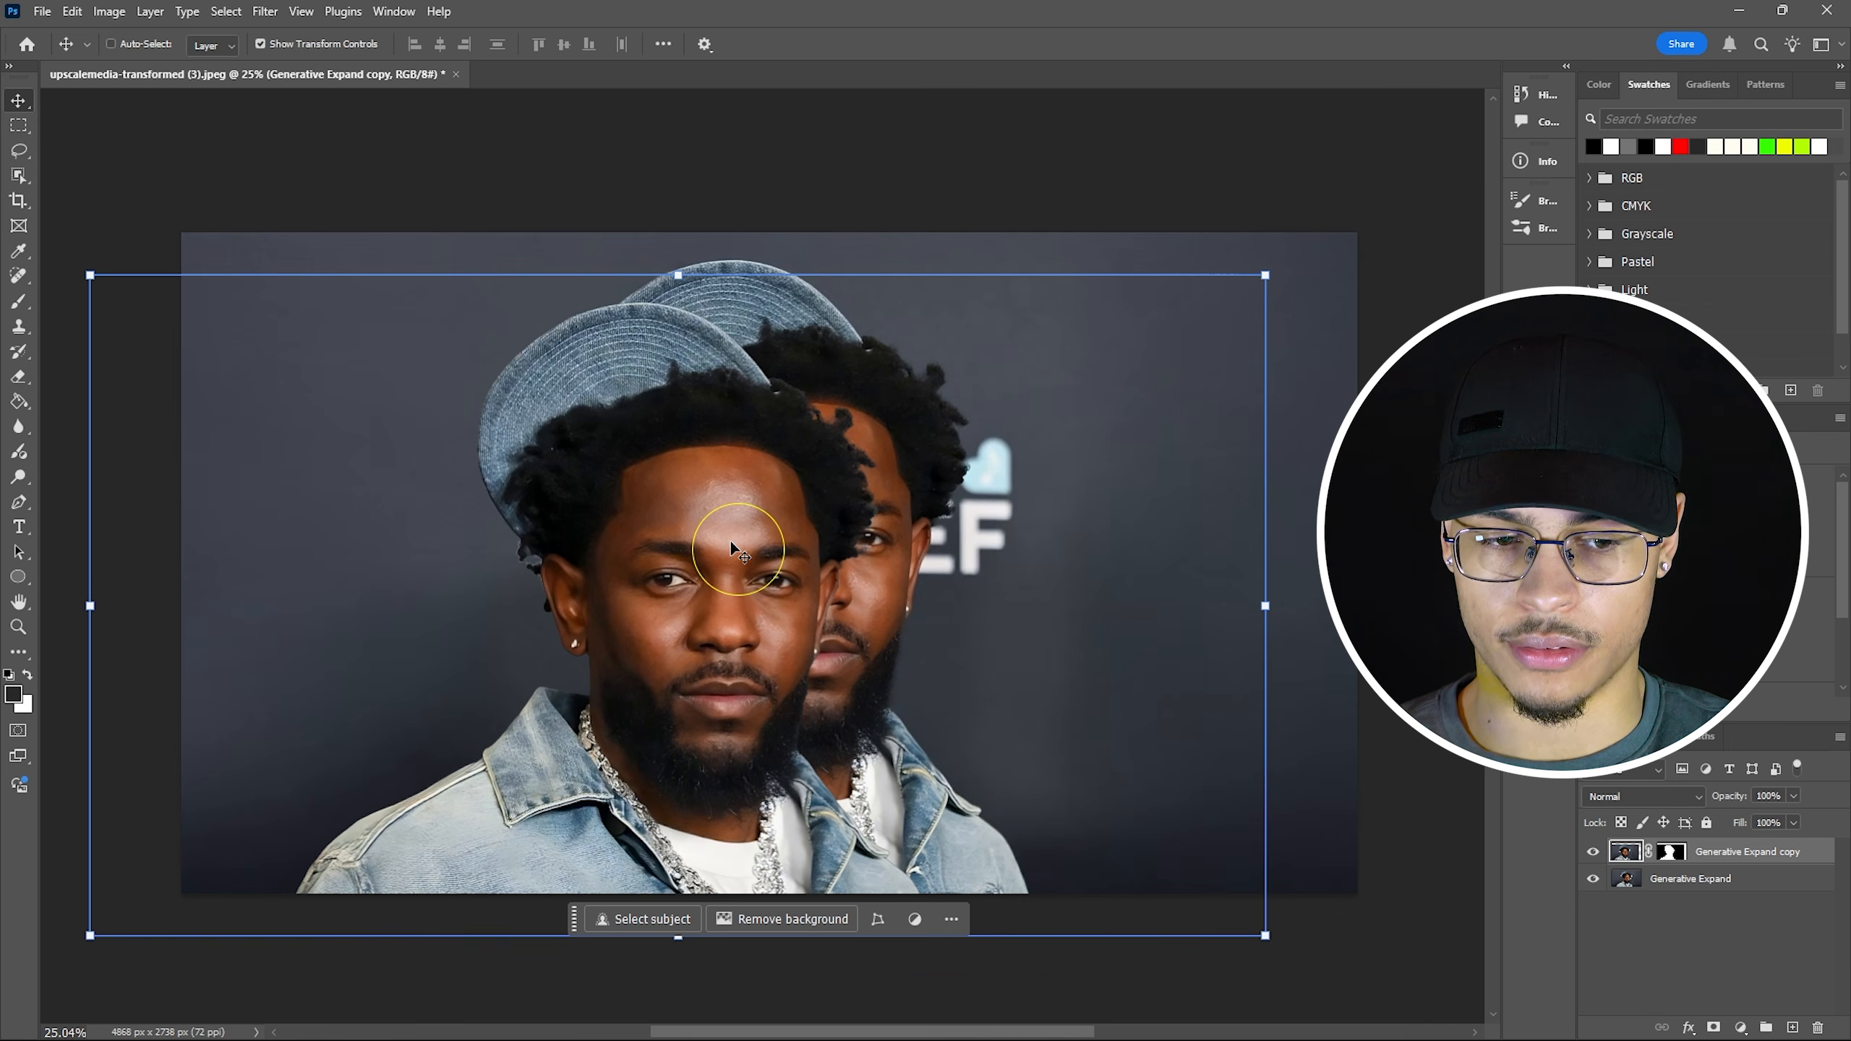
{"action": "key", "text": "ctrl+z"}
{"action": "left_click", "coordinate": [1610, 872]}
{"action": "left_click", "coordinate": [1604, 850]}
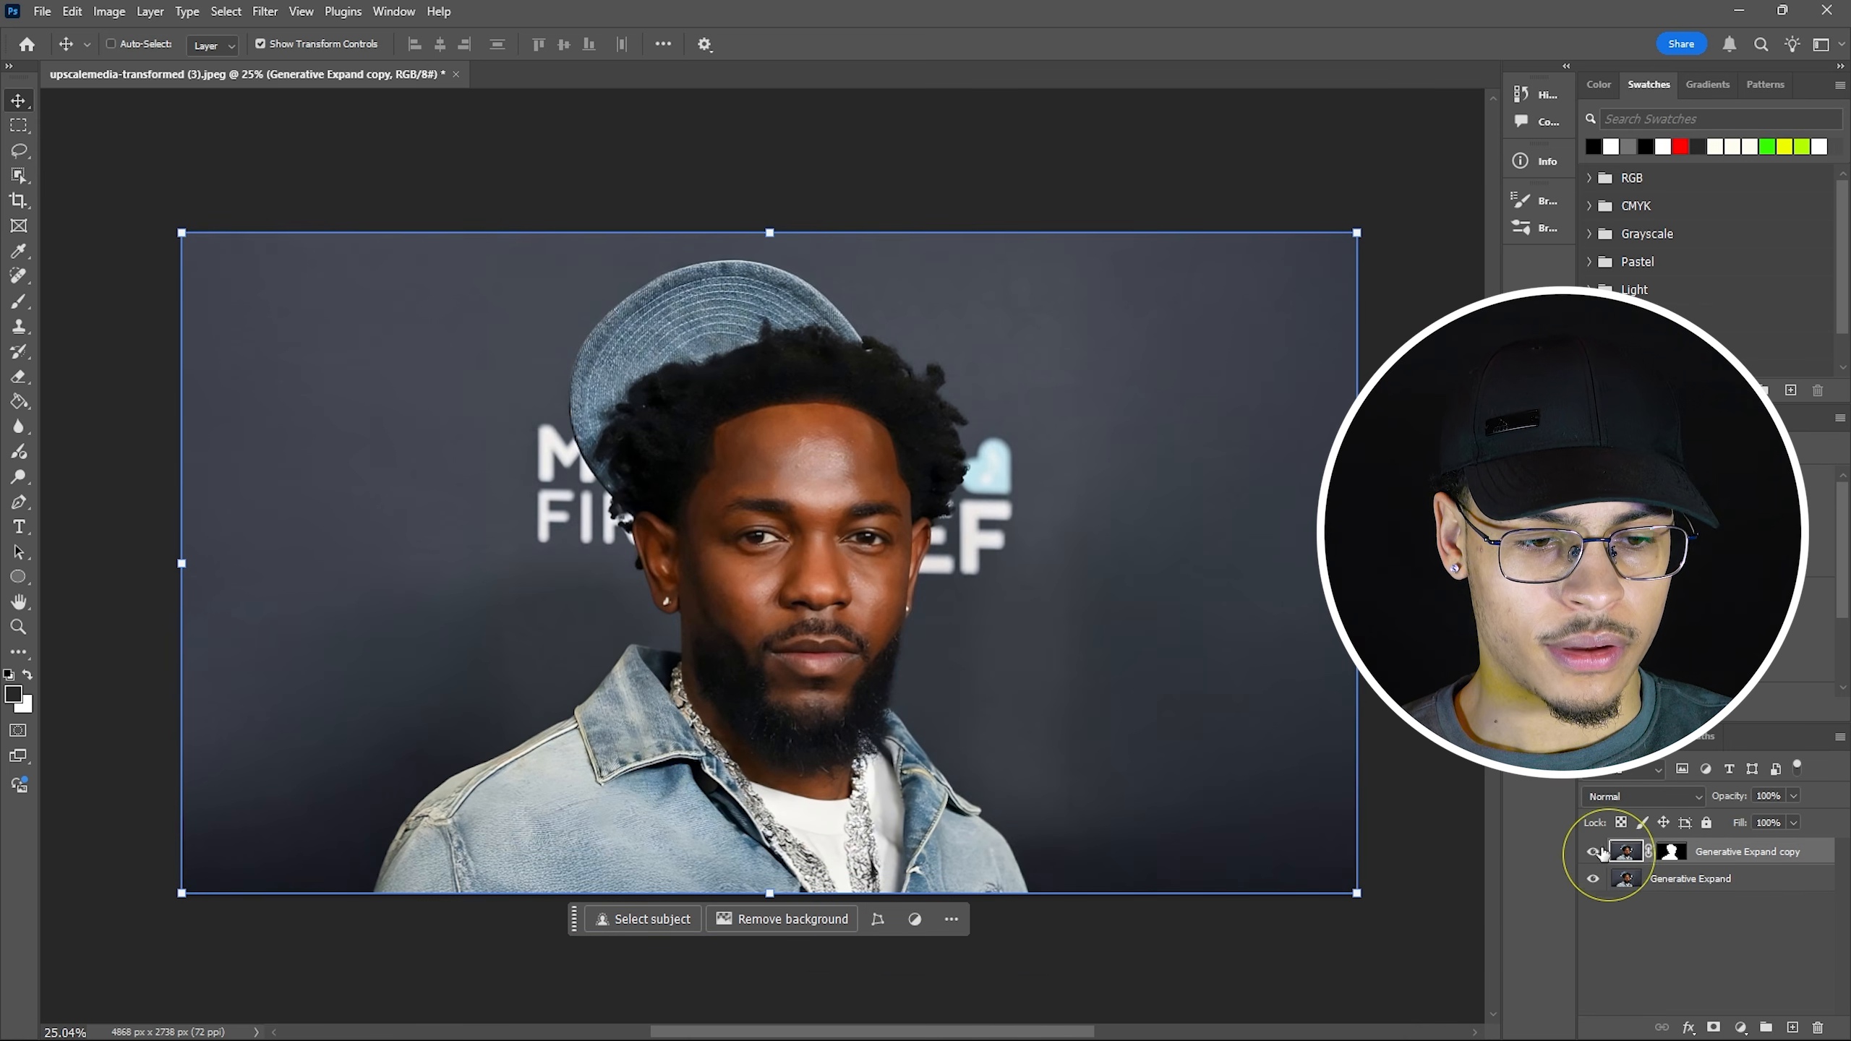
{"action": "left_click", "coordinate": [1593, 852]}
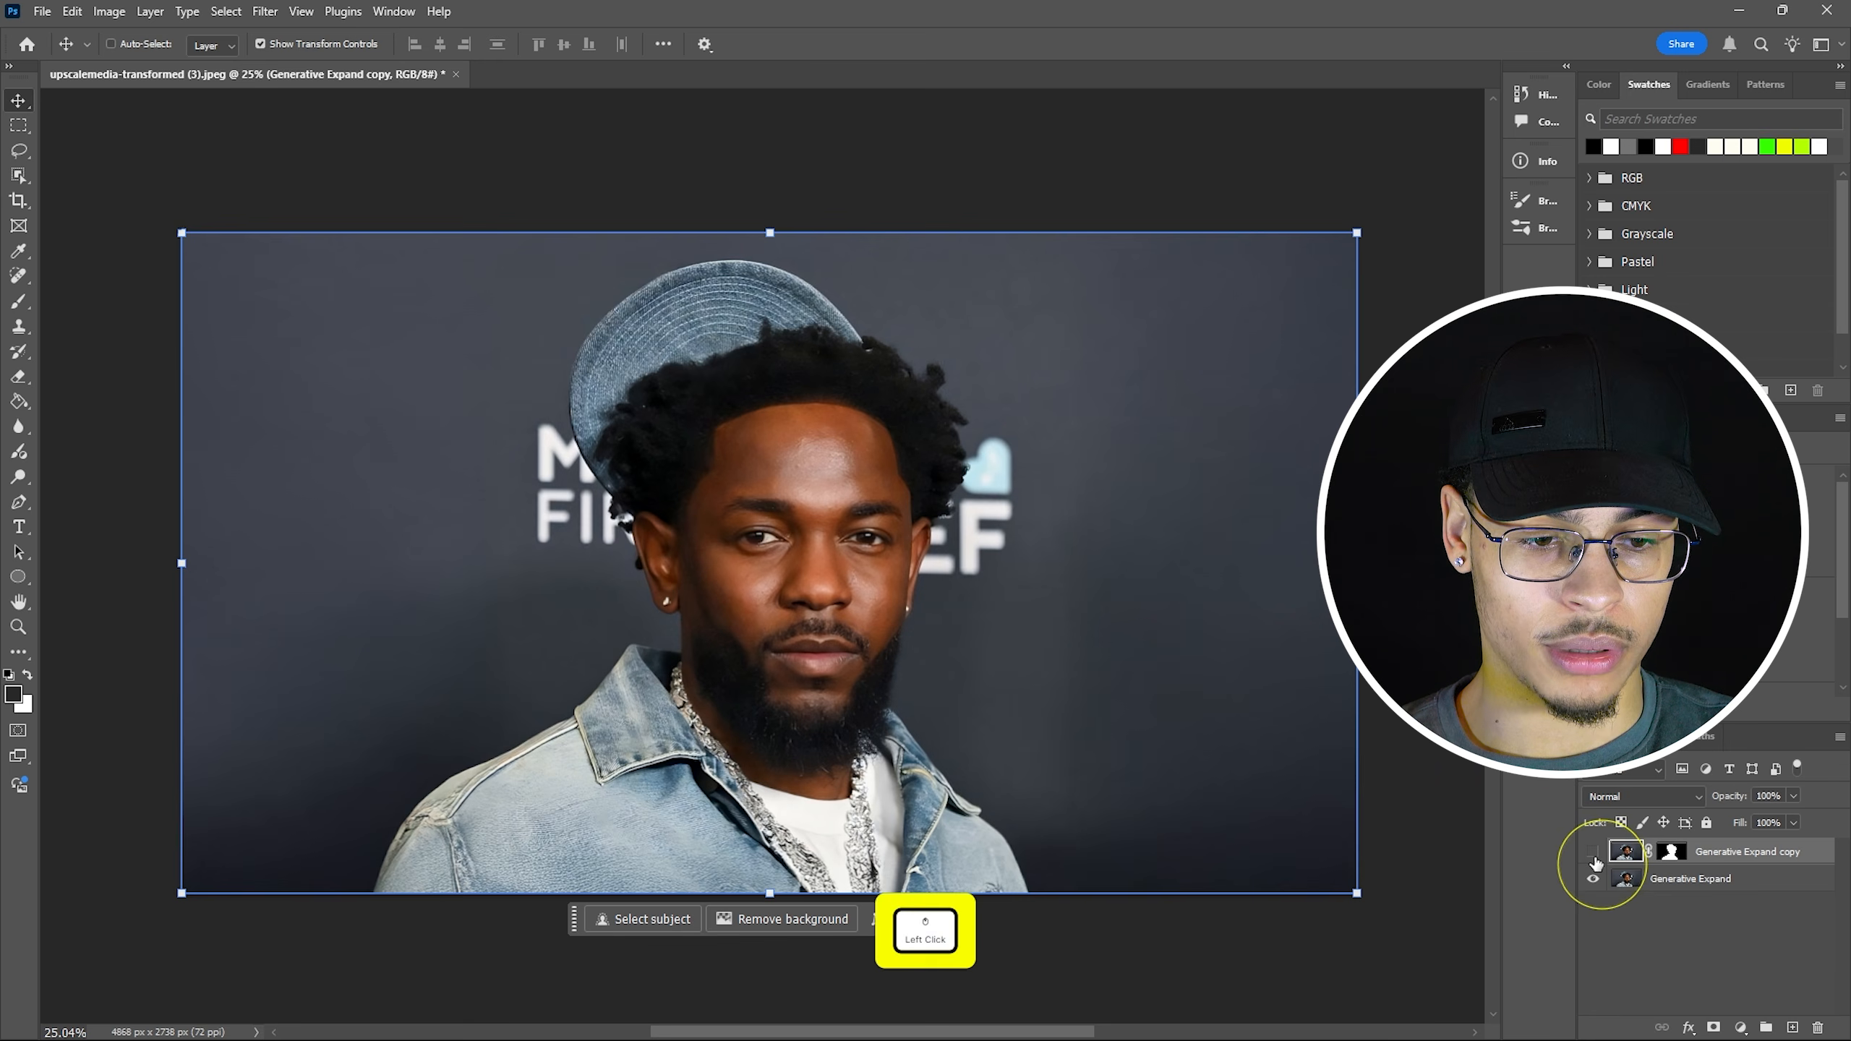
{"action": "left_click", "coordinate": [1676, 852]}
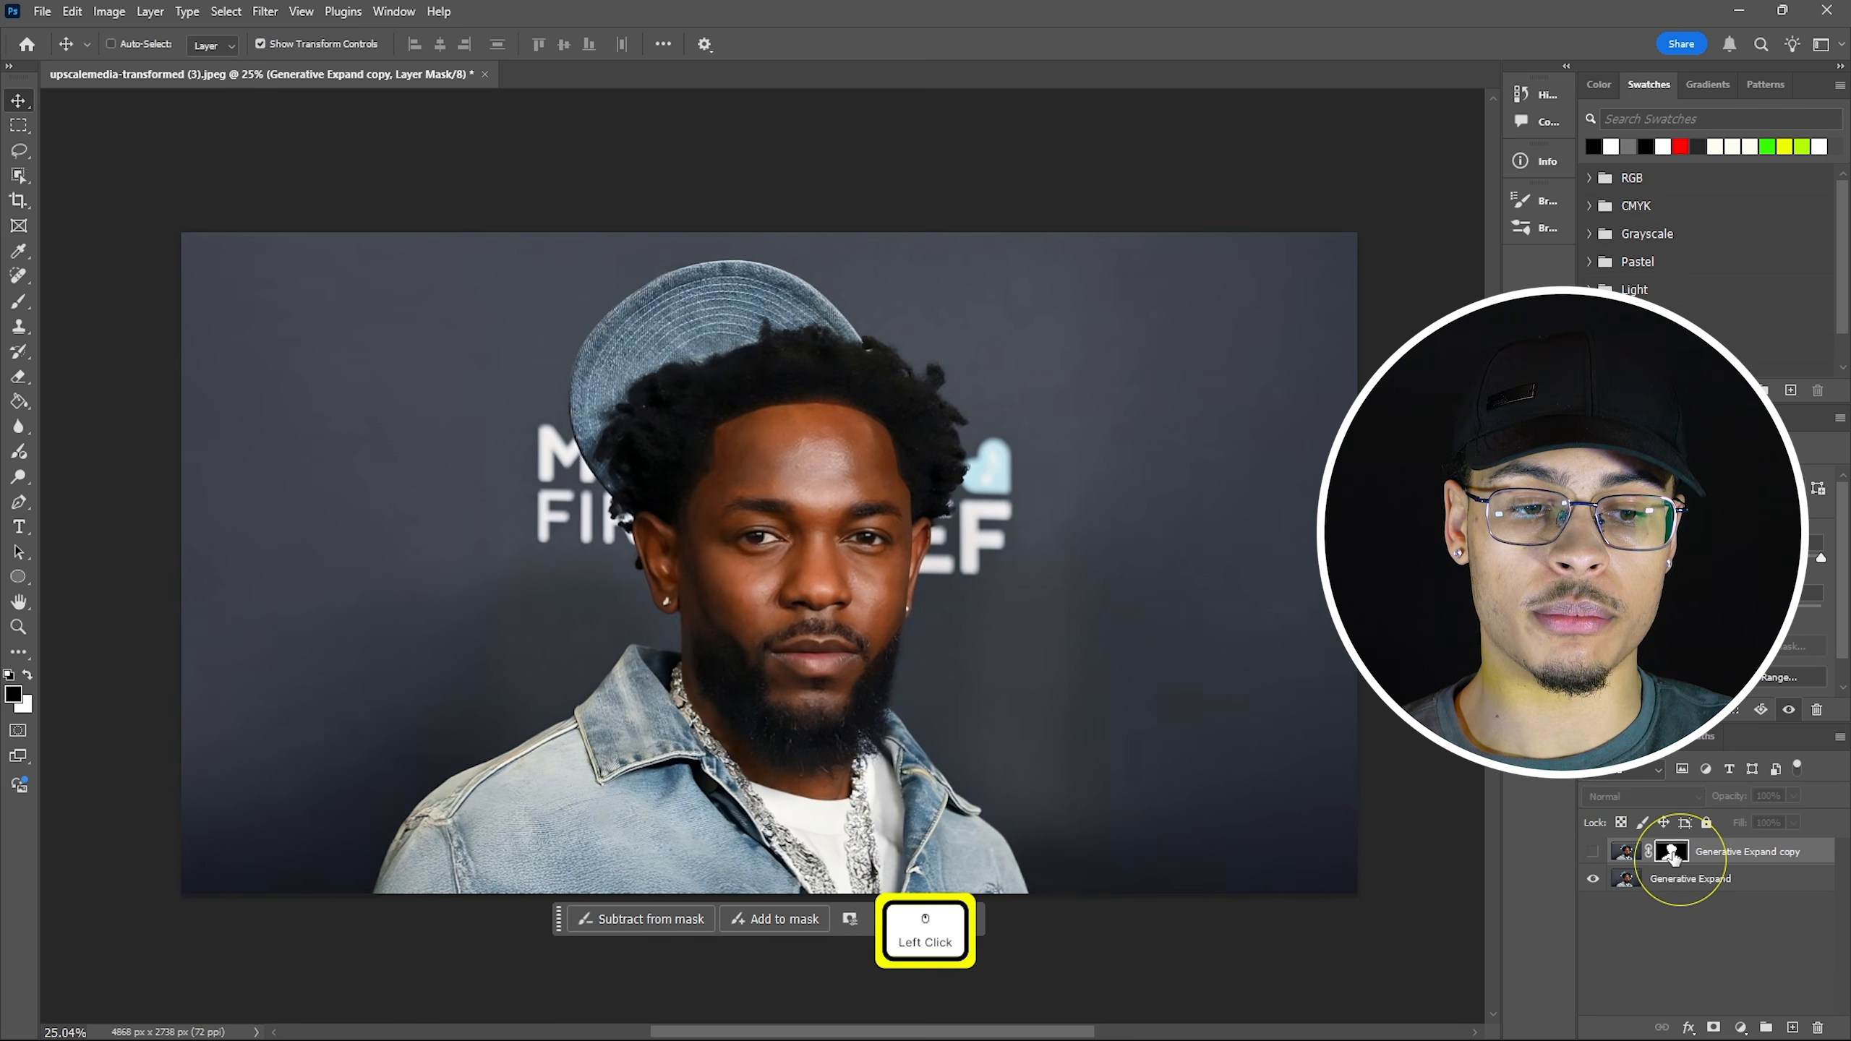
{"action": "left_click_drag", "start_coordinate": [1674, 863], "coordinate": [1673, 880]}
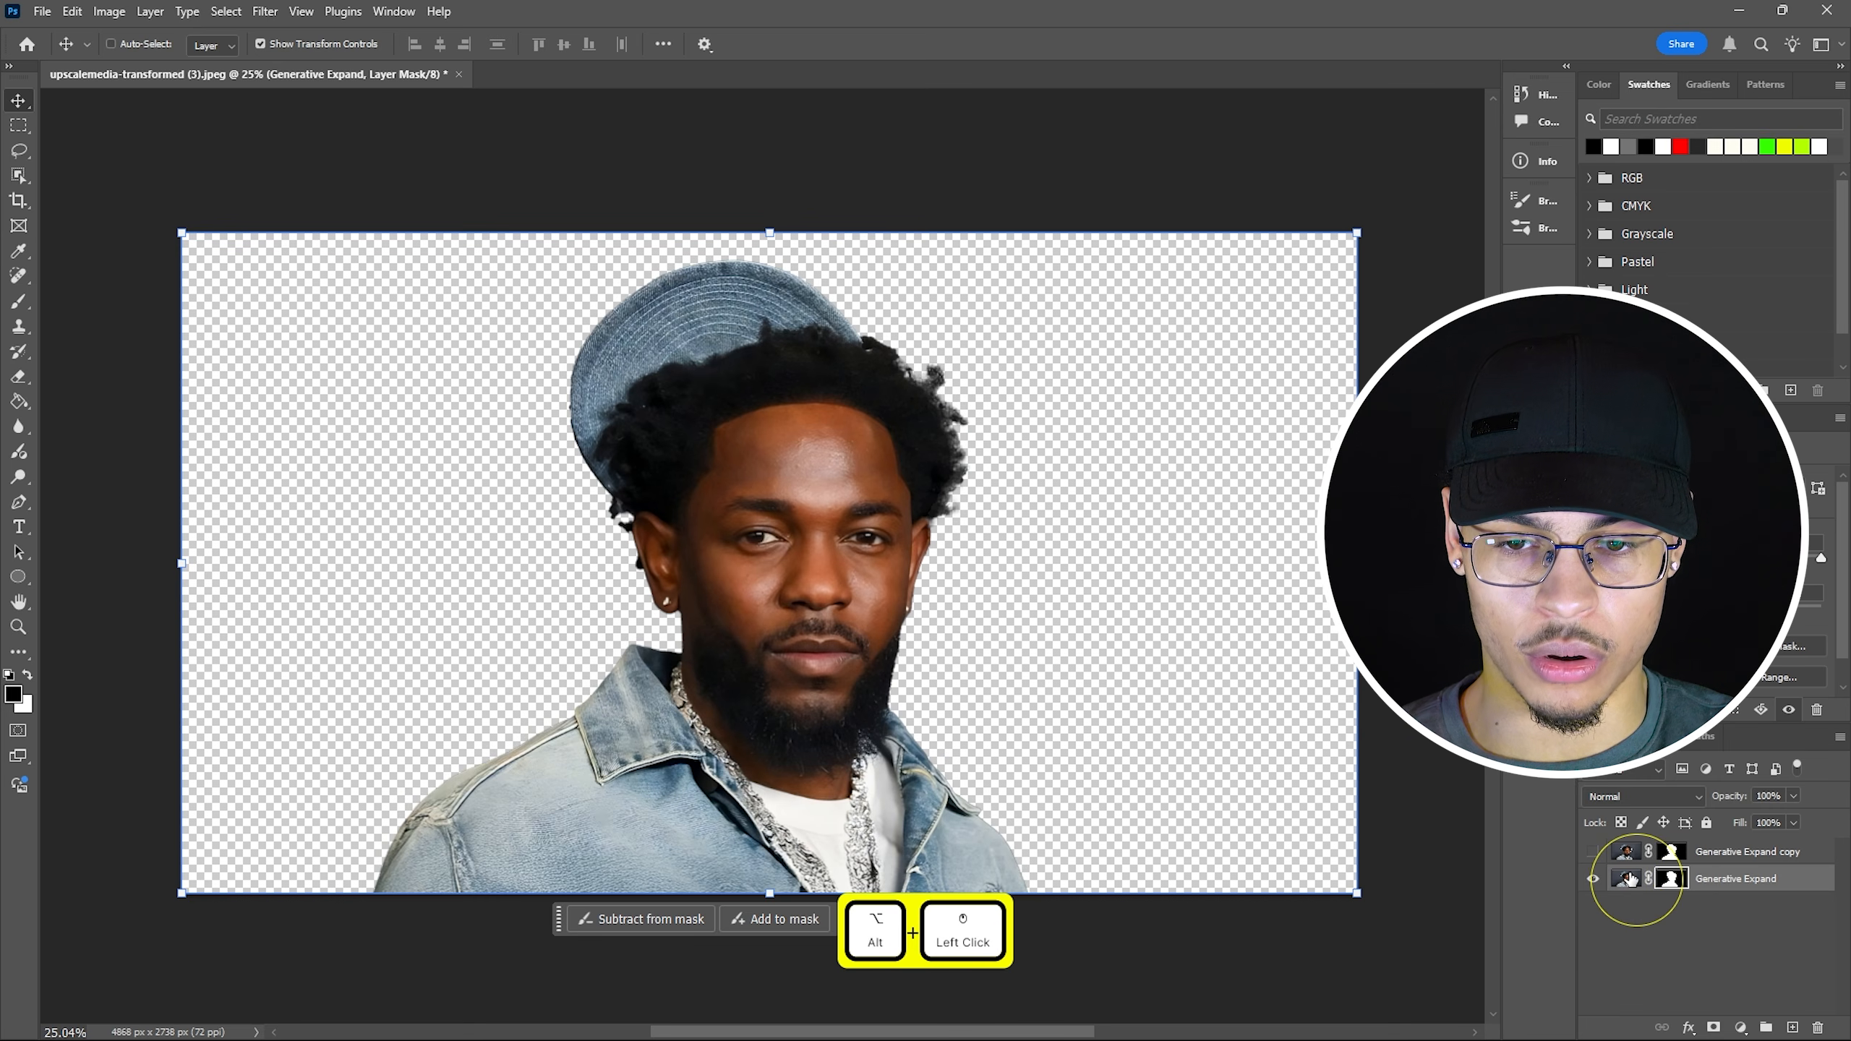
Load the copied mask as a selection, then delete the mask from Generative Expand.
{"action": "right_click", "coordinate": [1671, 882]}
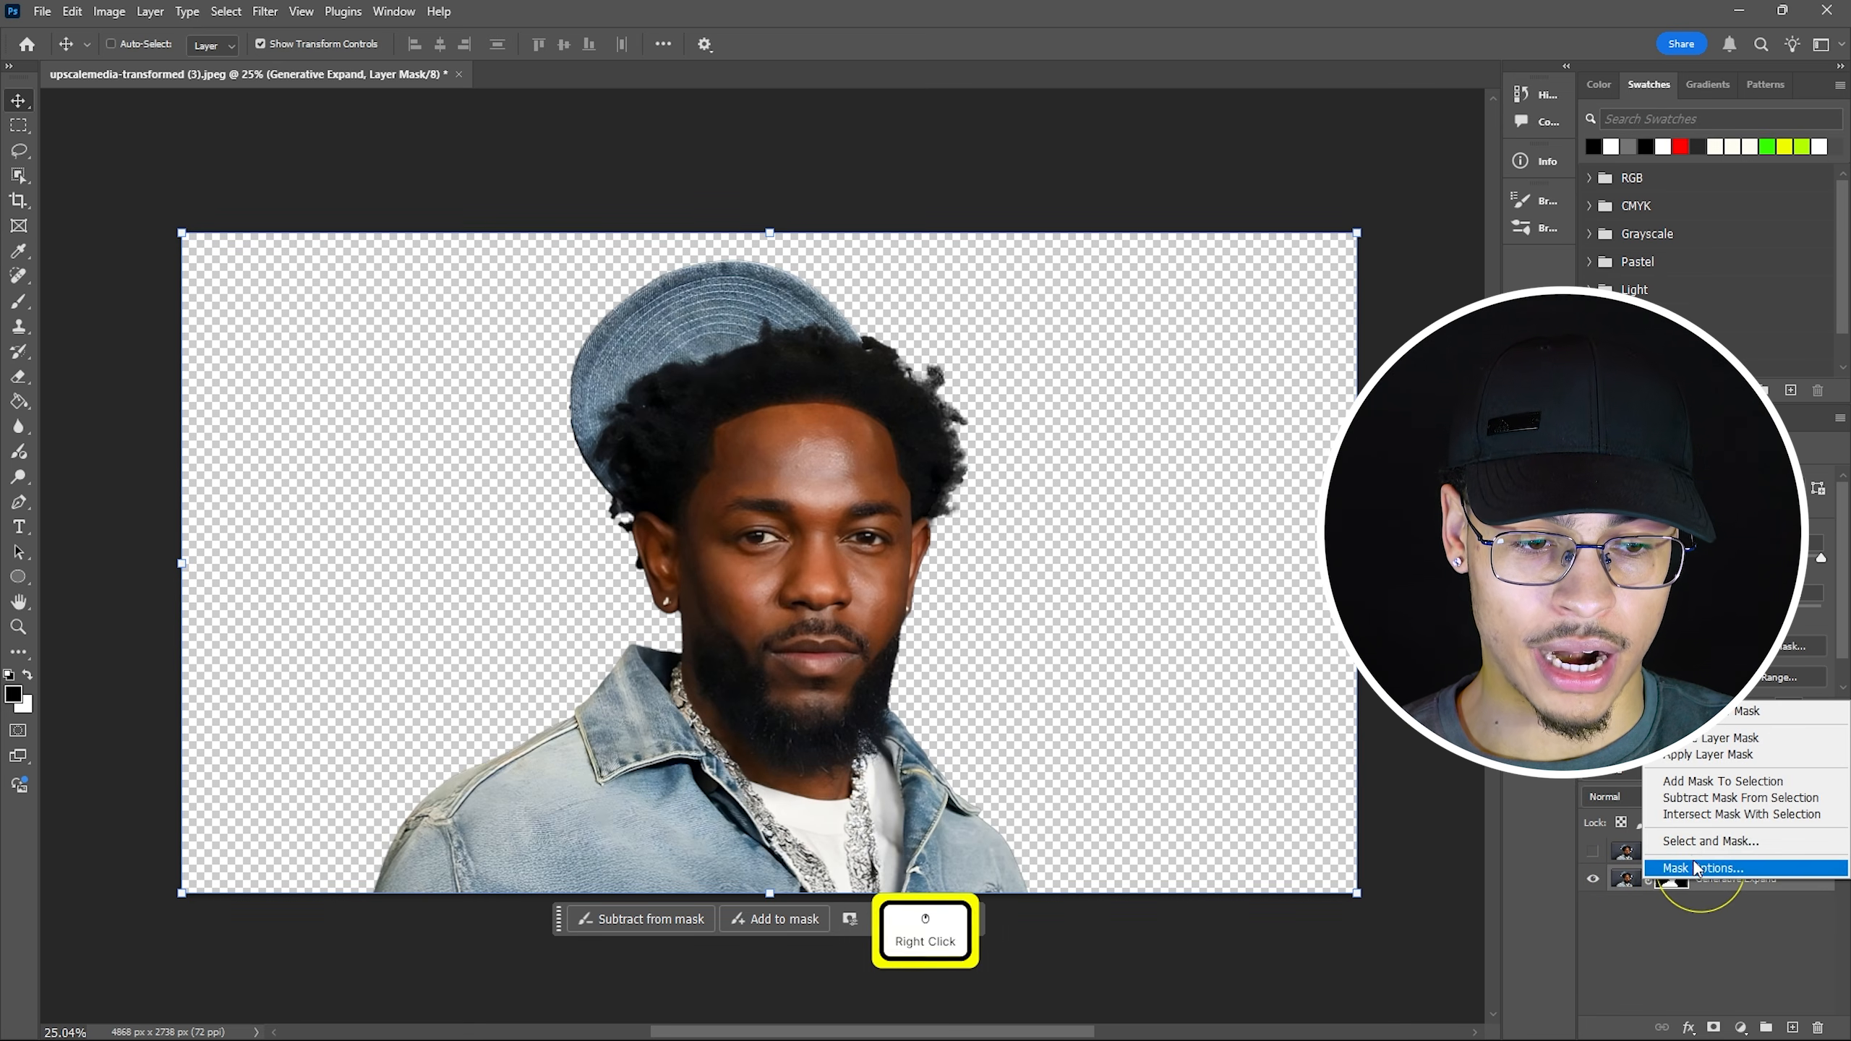
{"action": "left_click", "coordinate": [1749, 782]}
{"action": "right_click", "coordinate": [1673, 877]}
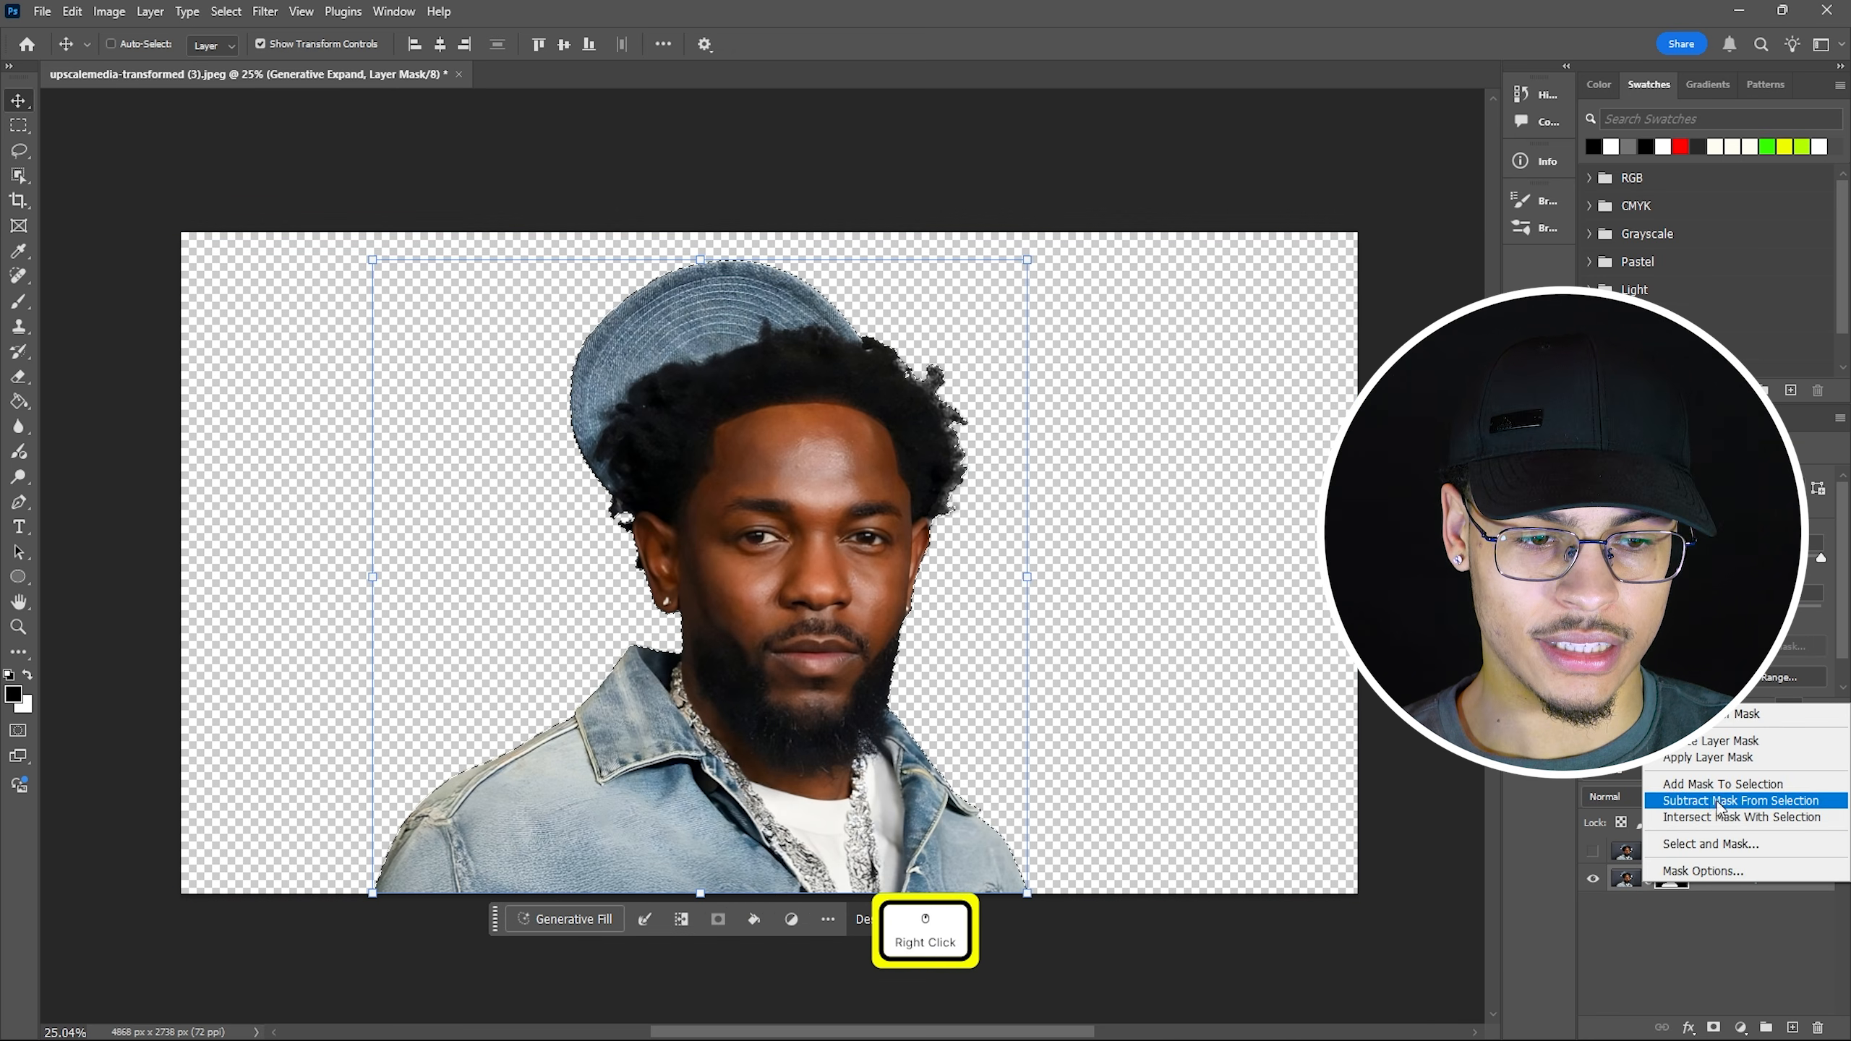
{"action": "left_click", "coordinate": [1711, 759]}
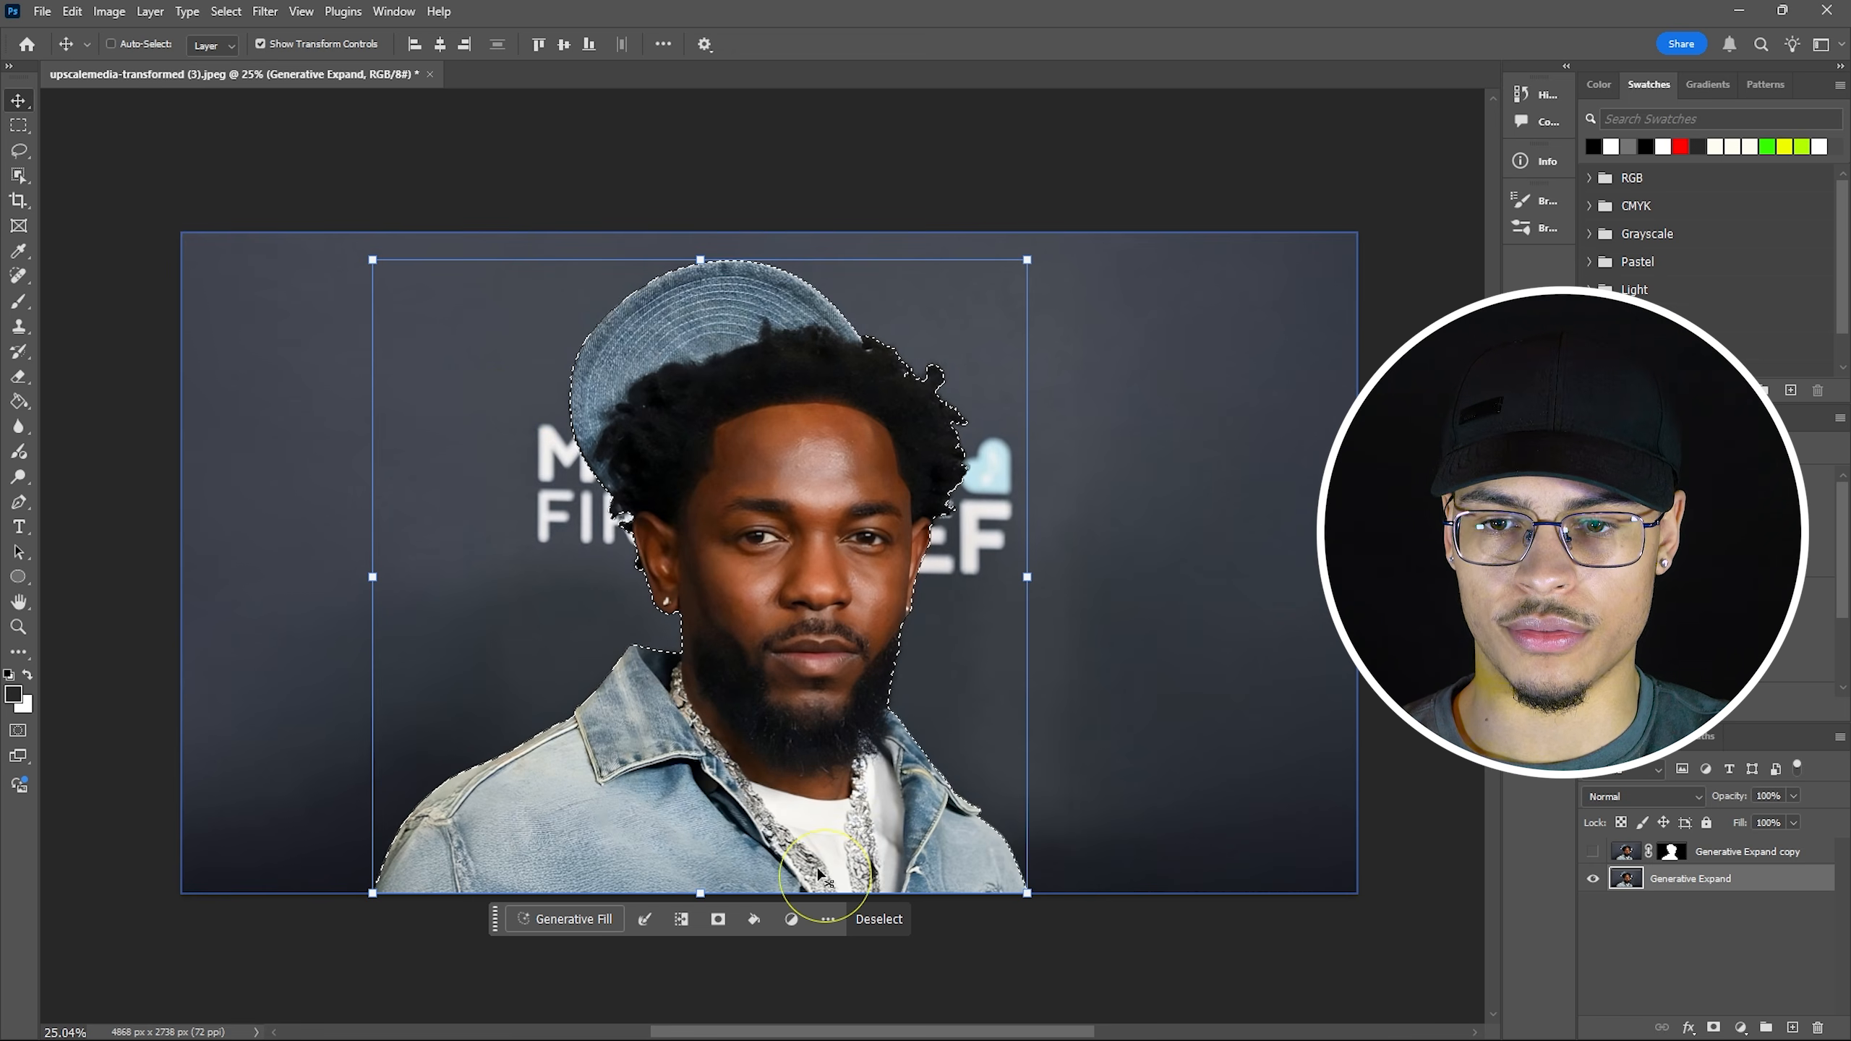
Expand the subject selection by 10 pixels.
{"action": "left_click_drag", "start_coordinate": [495, 920], "coordinate": [676, 624]}
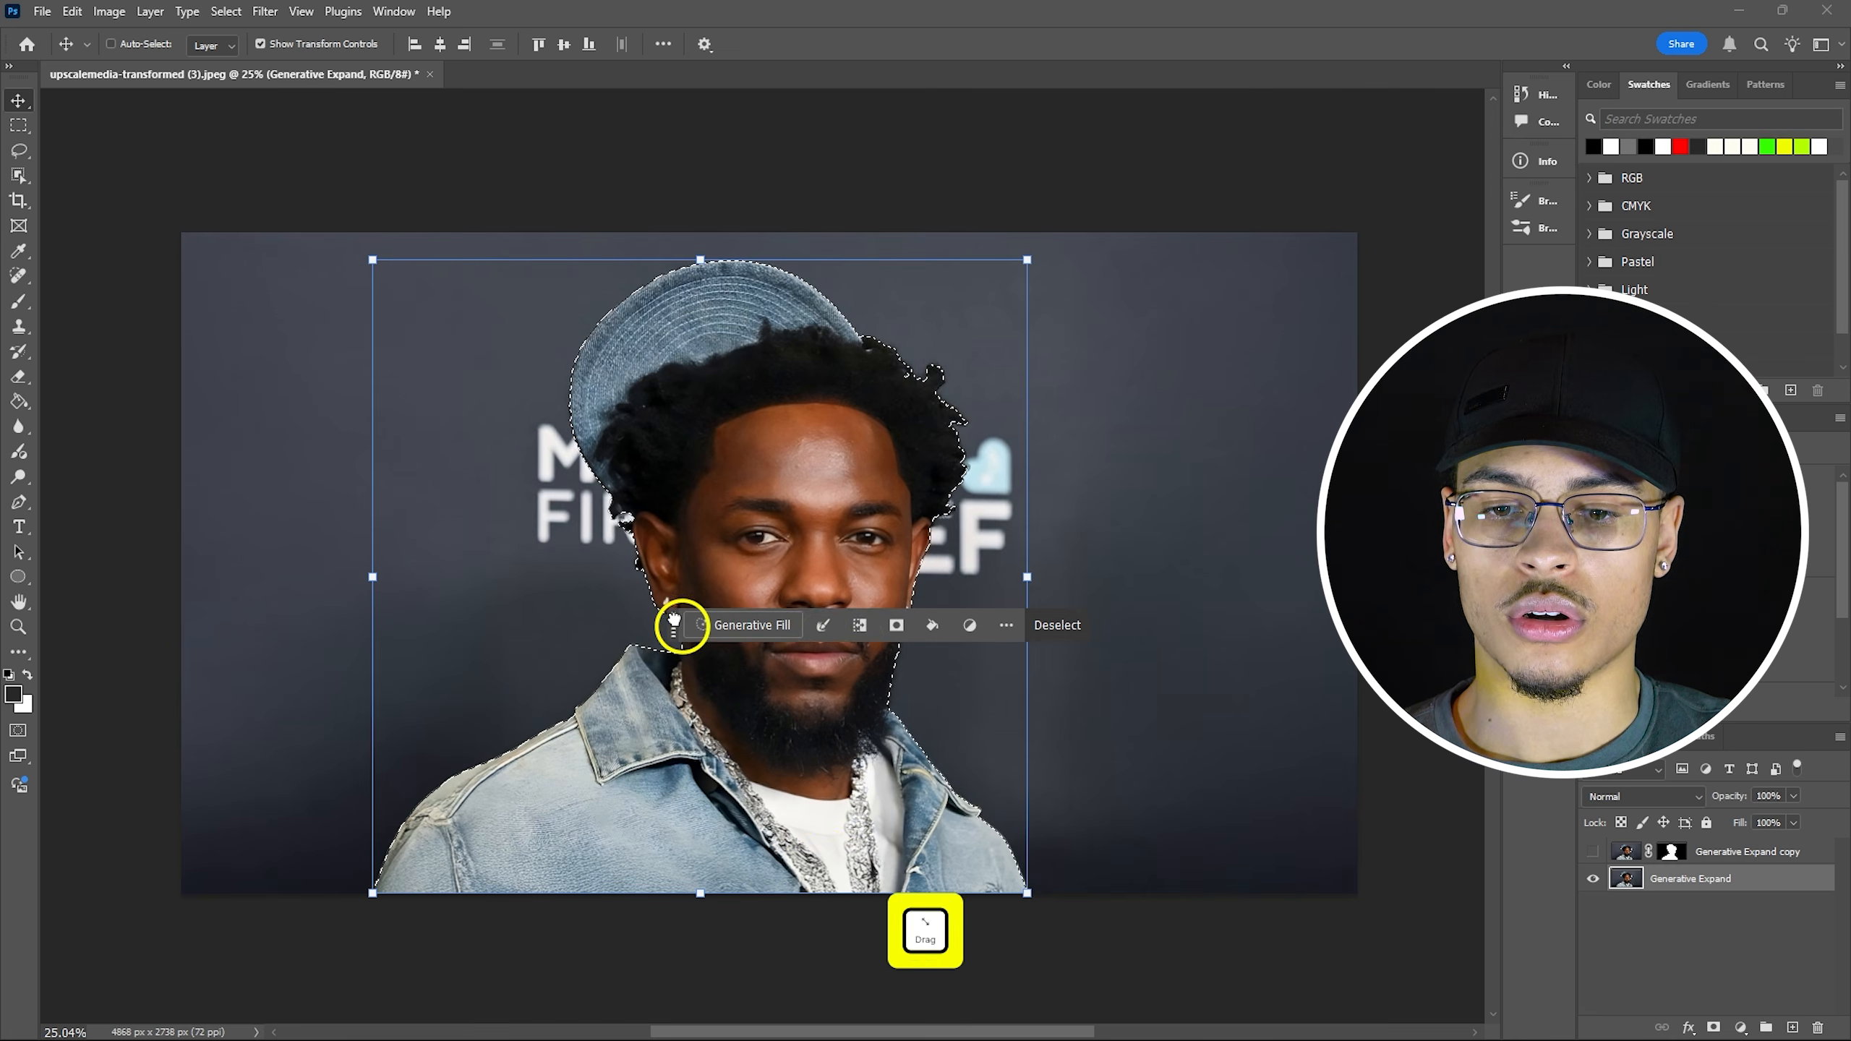
{"action": "left_click", "coordinate": [821, 622]}
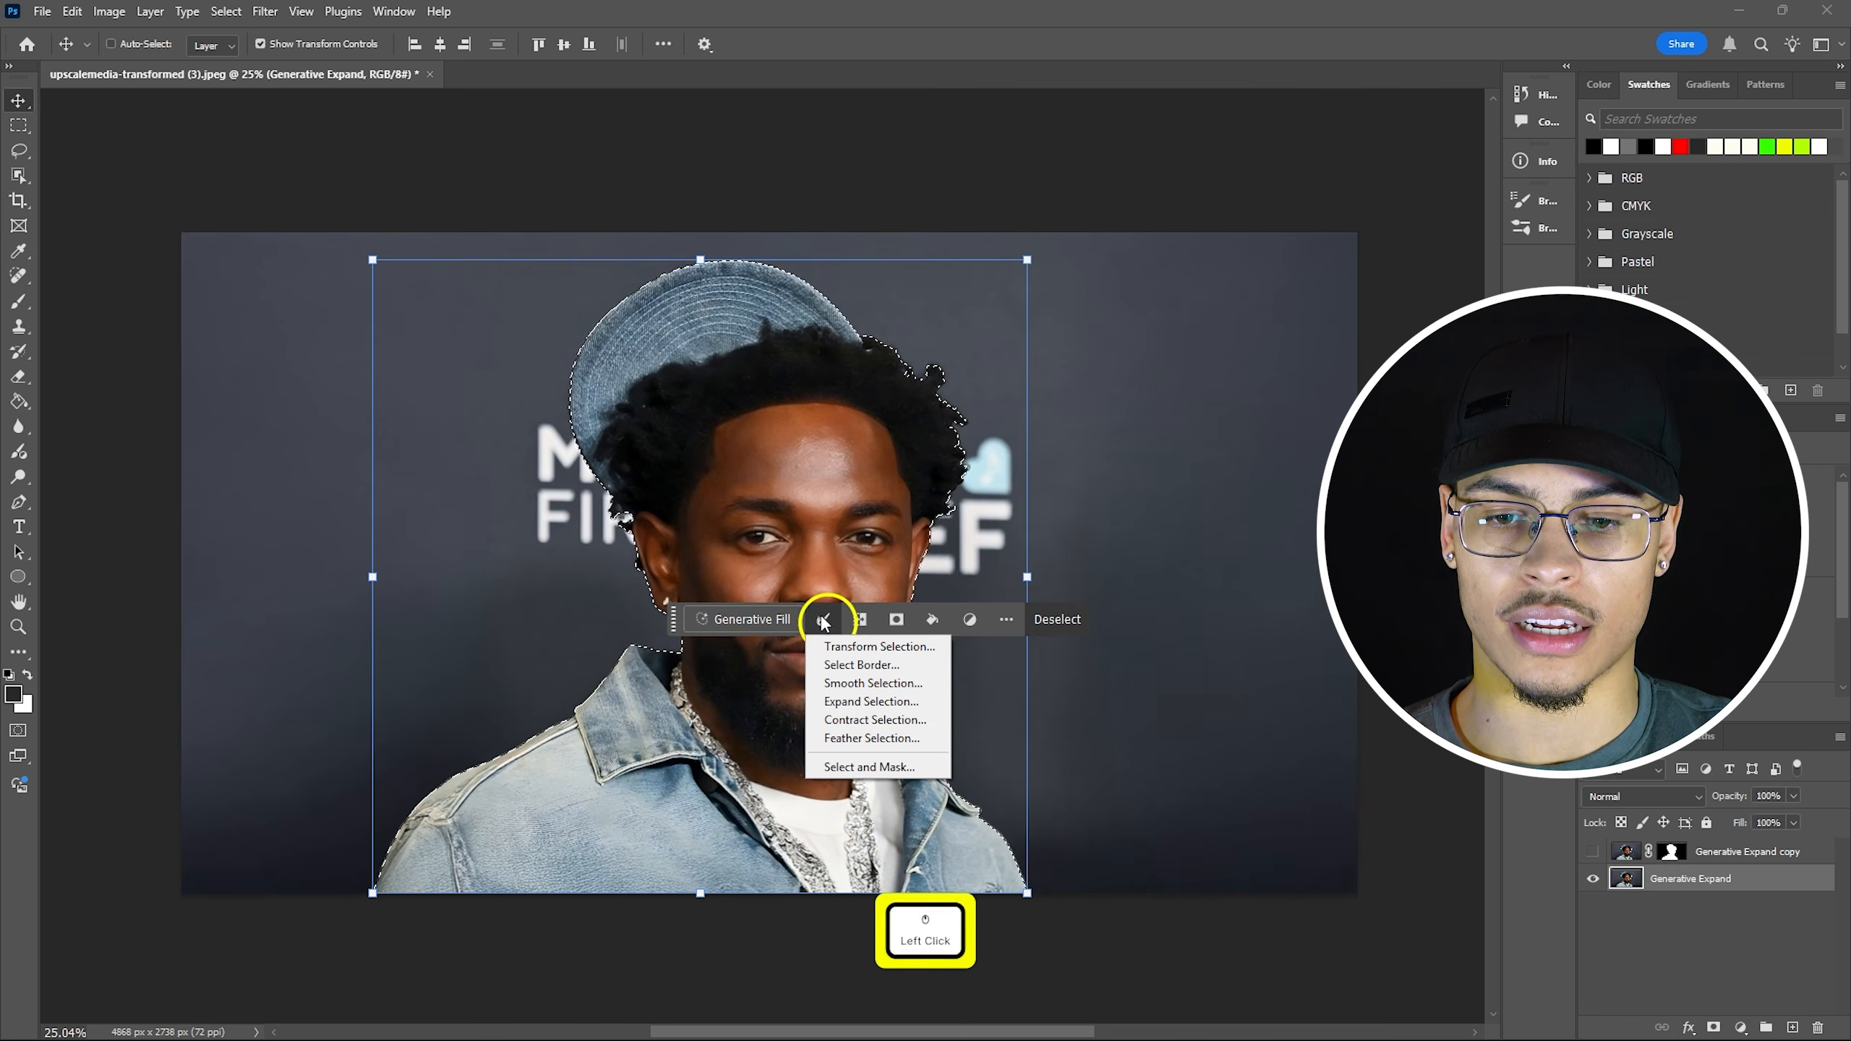
{"action": "left_click", "coordinate": [870, 702]}
{"action": "key", "text": "BackSpace"}
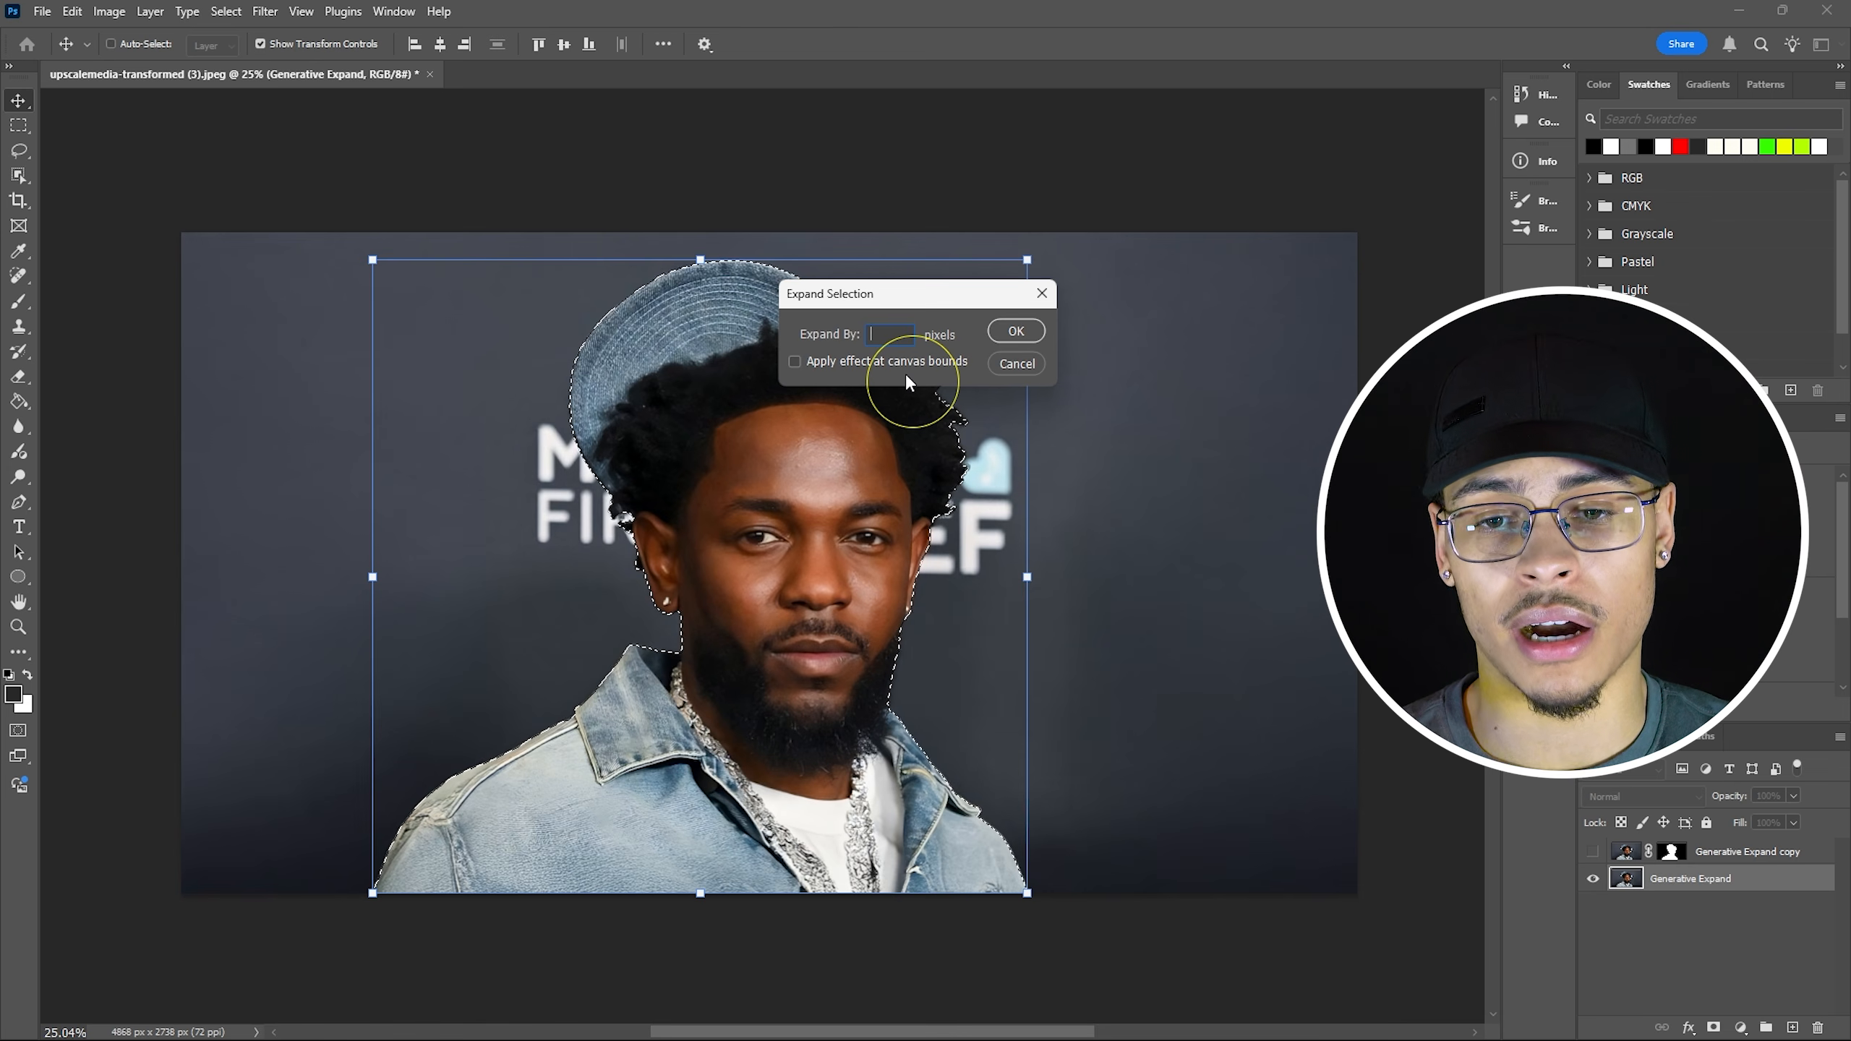
{"action": "type", "text": "10"}
{"action": "key", "text": "Return"}
{"action": "scroll", "coordinate": [565, 332], "scroll_direction": "up", "scroll_amount": 1}
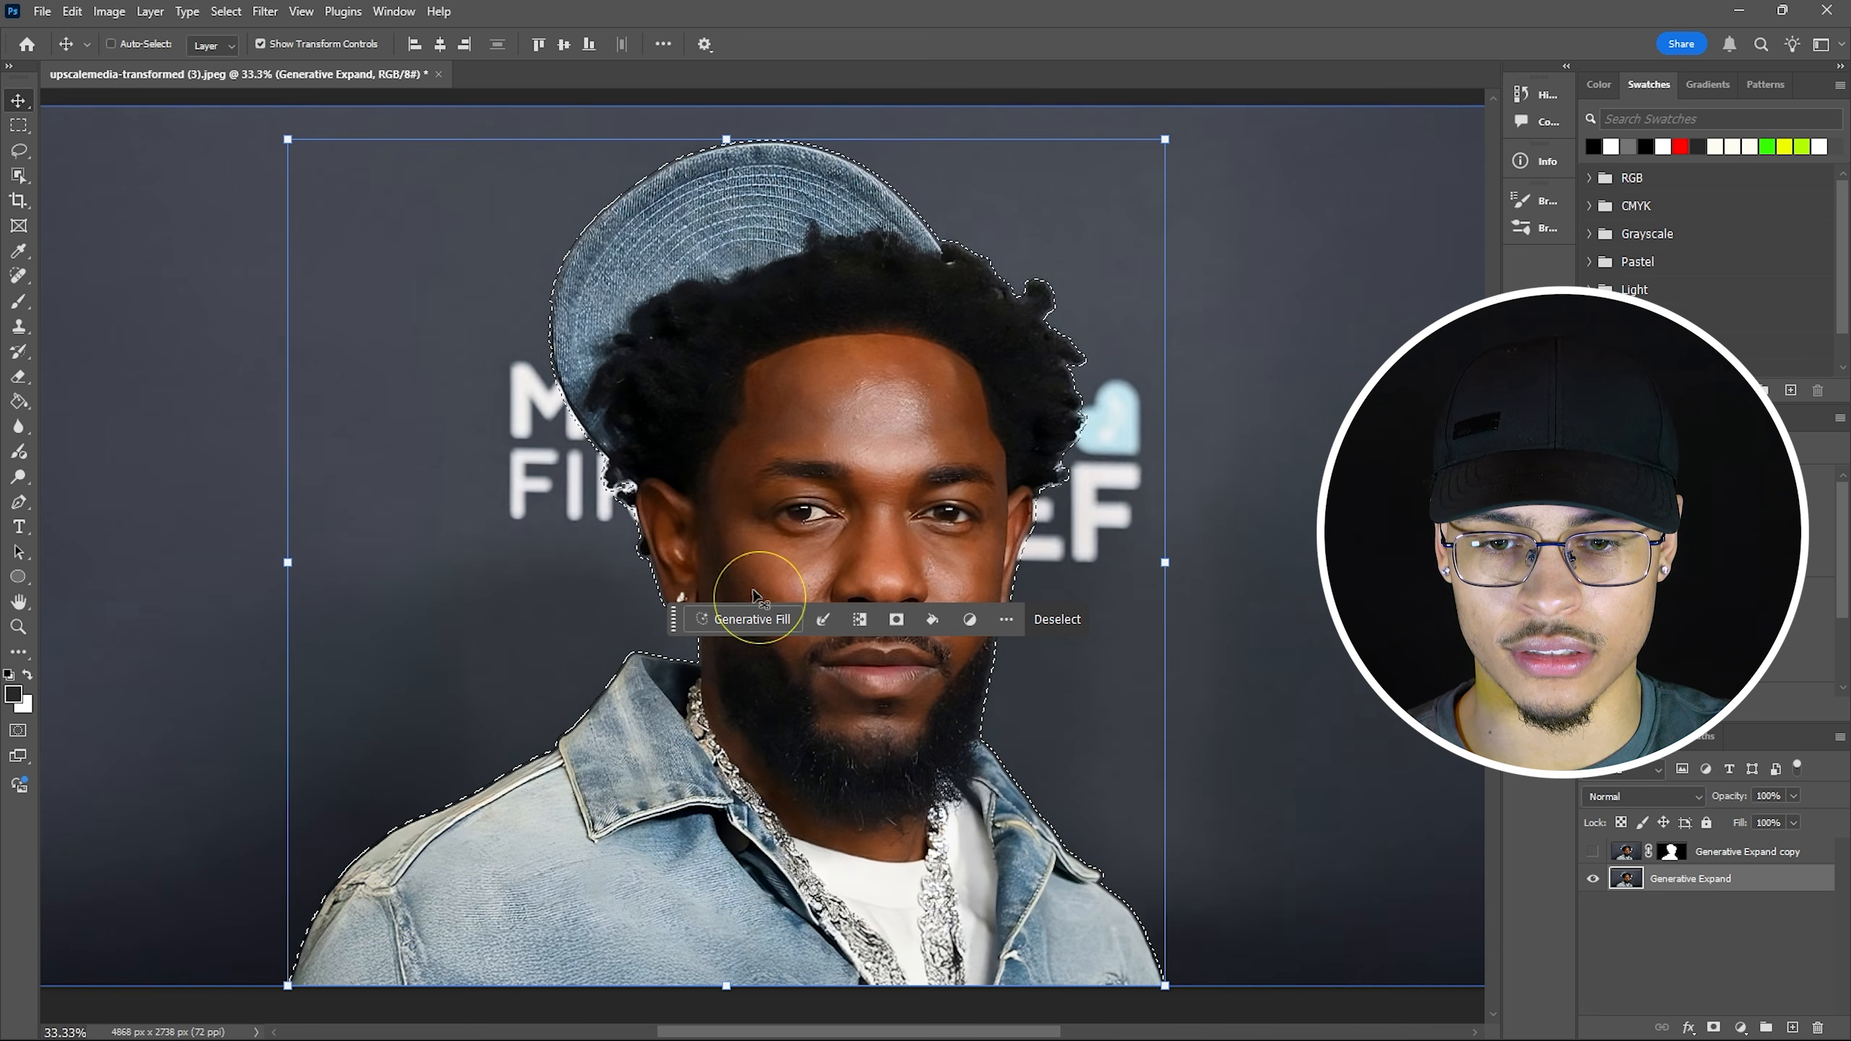
Expand the selection around the man once more via Modify Selection.
{"action": "left_click", "coordinate": [860, 619]}
{"action": "left_click", "coordinate": [872, 701]}
{"action": "key", "text": "Return"}
{"action": "scroll", "coordinate": [736, 630], "scroll_direction": "down", "scroll_amount": 2}
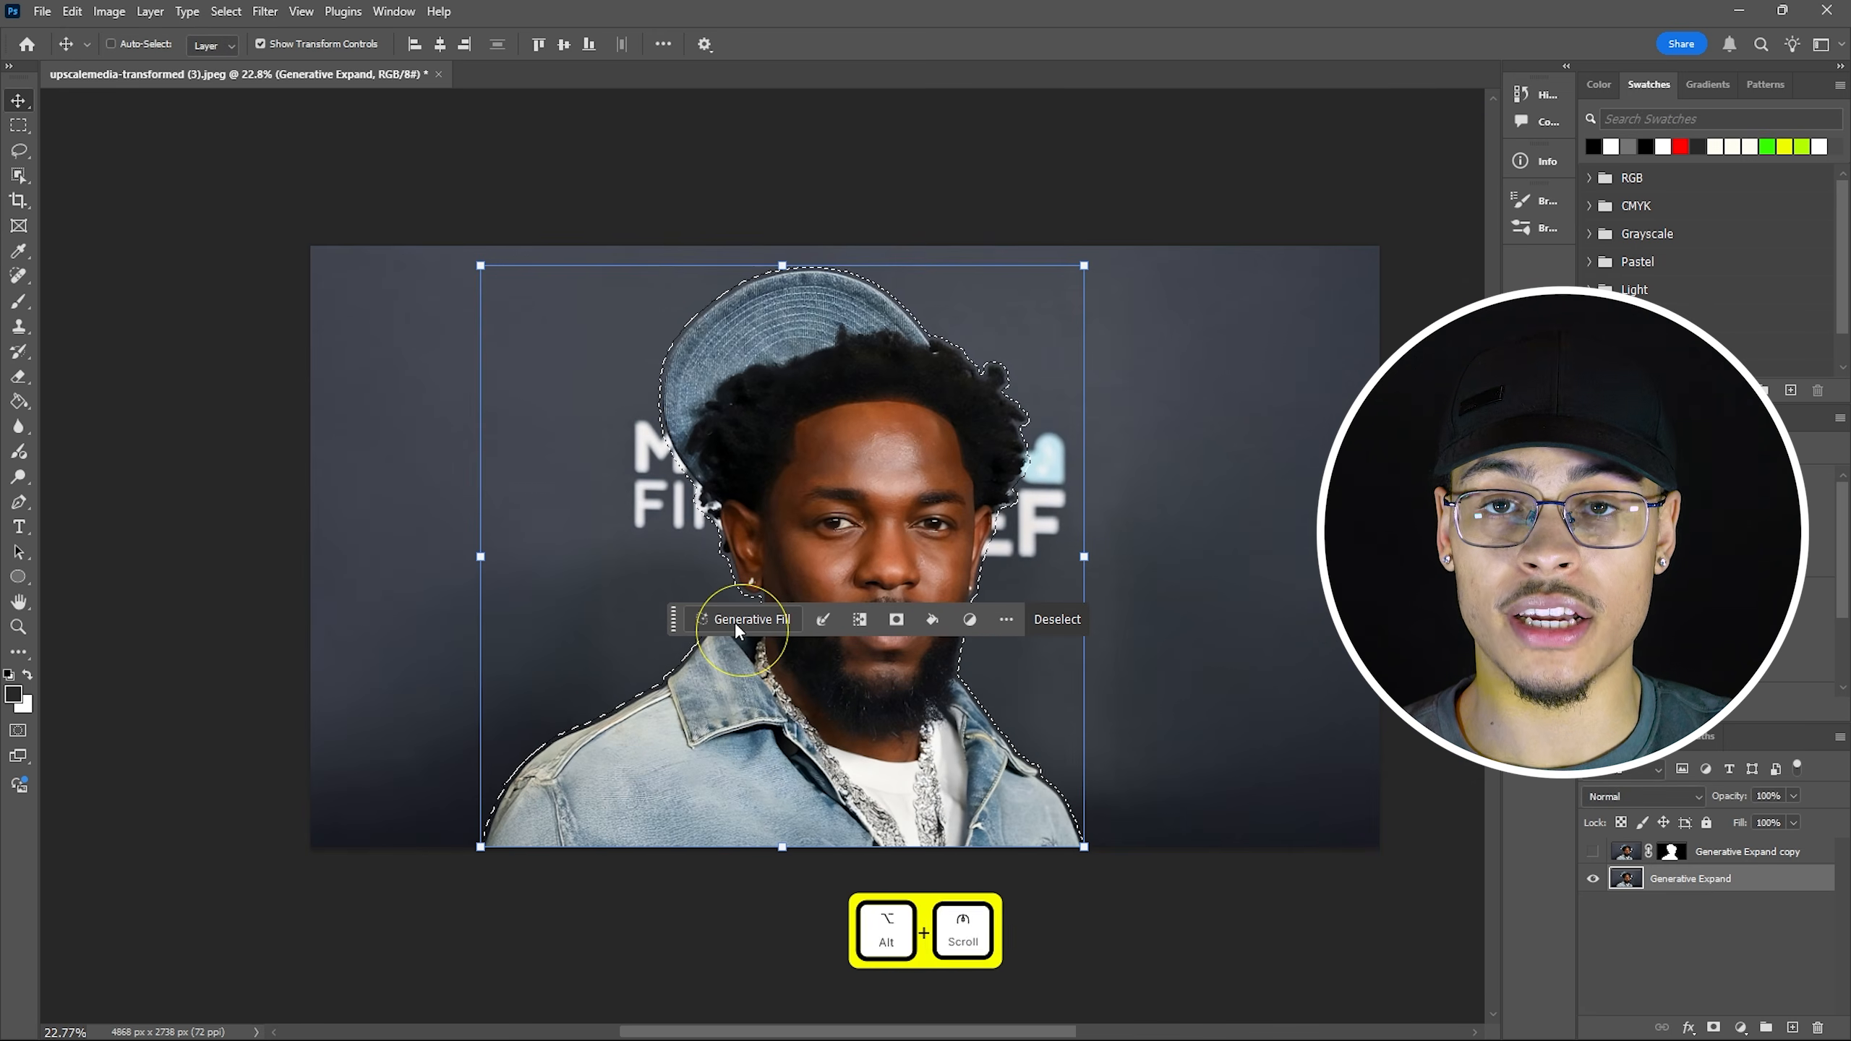
Erase the man with a prompt-less Generative Fill, keeping variation 1, and also select Generative Expand.
{"action": "left_click", "coordinate": [738, 624]}
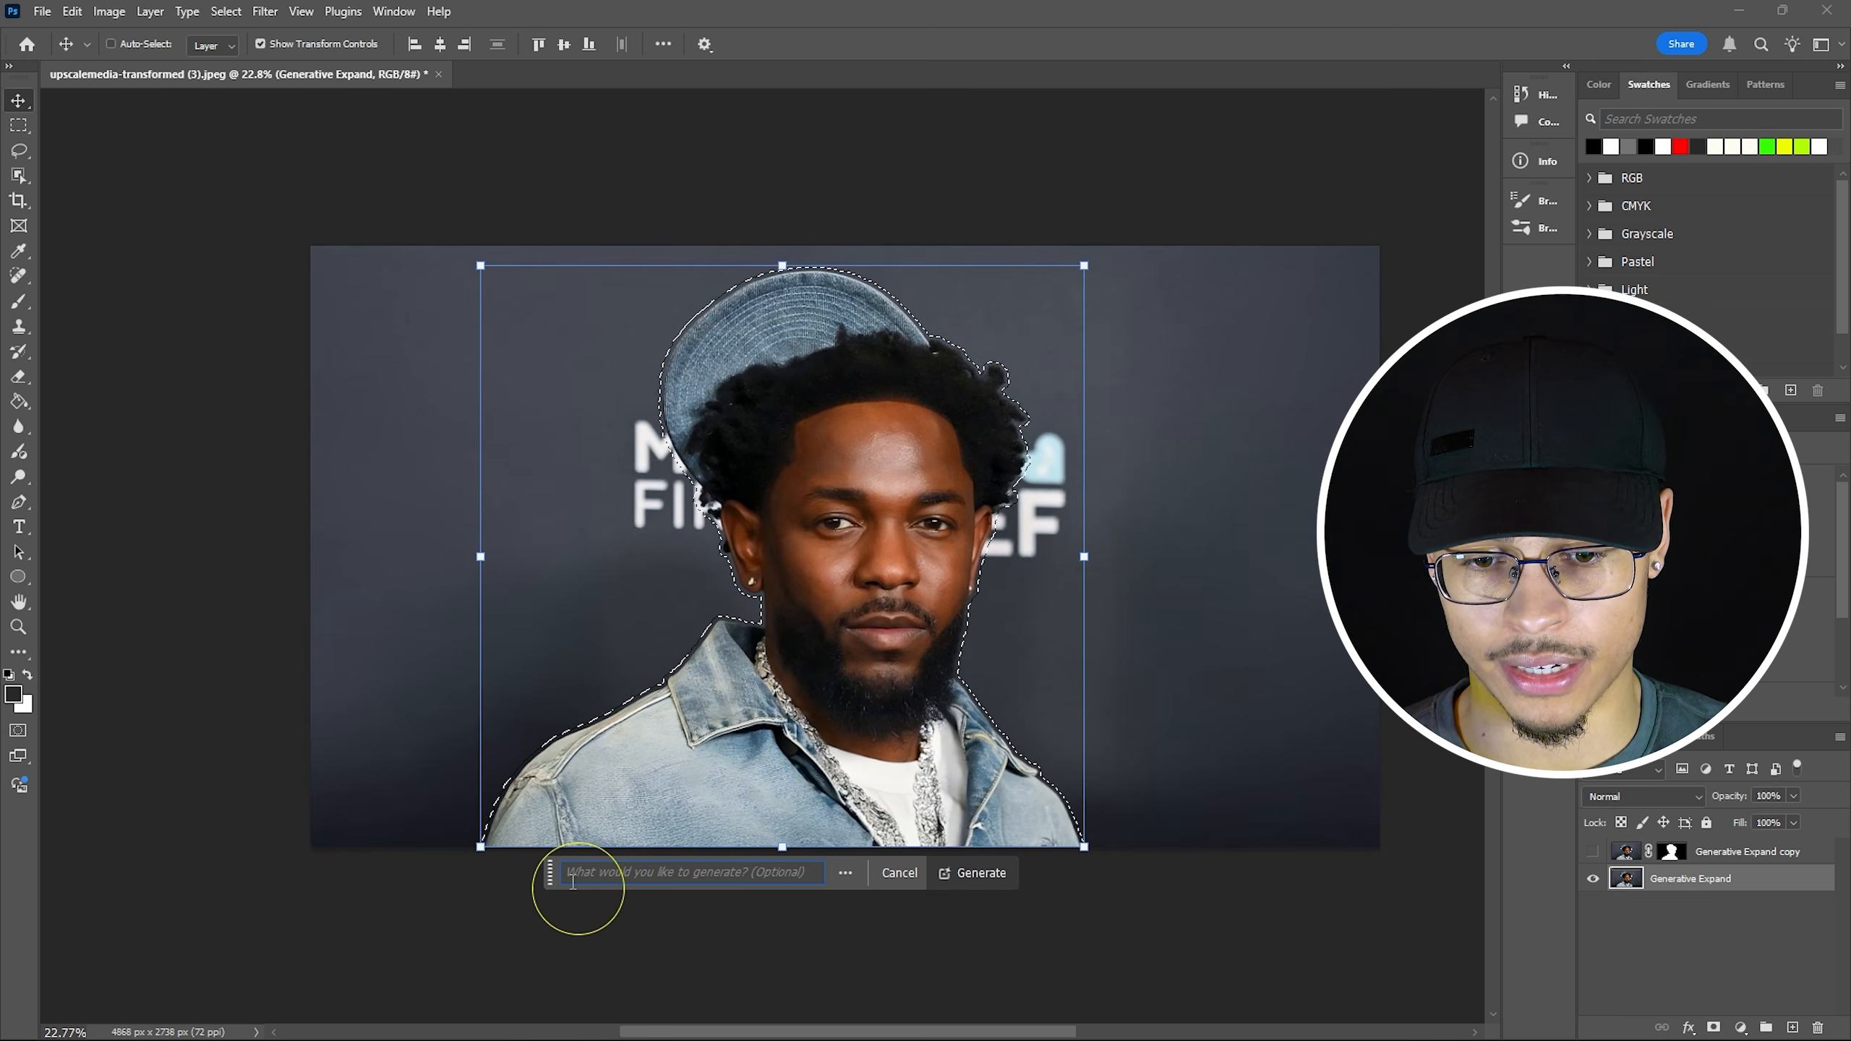
{"action": "left_click", "coordinate": [977, 875]}
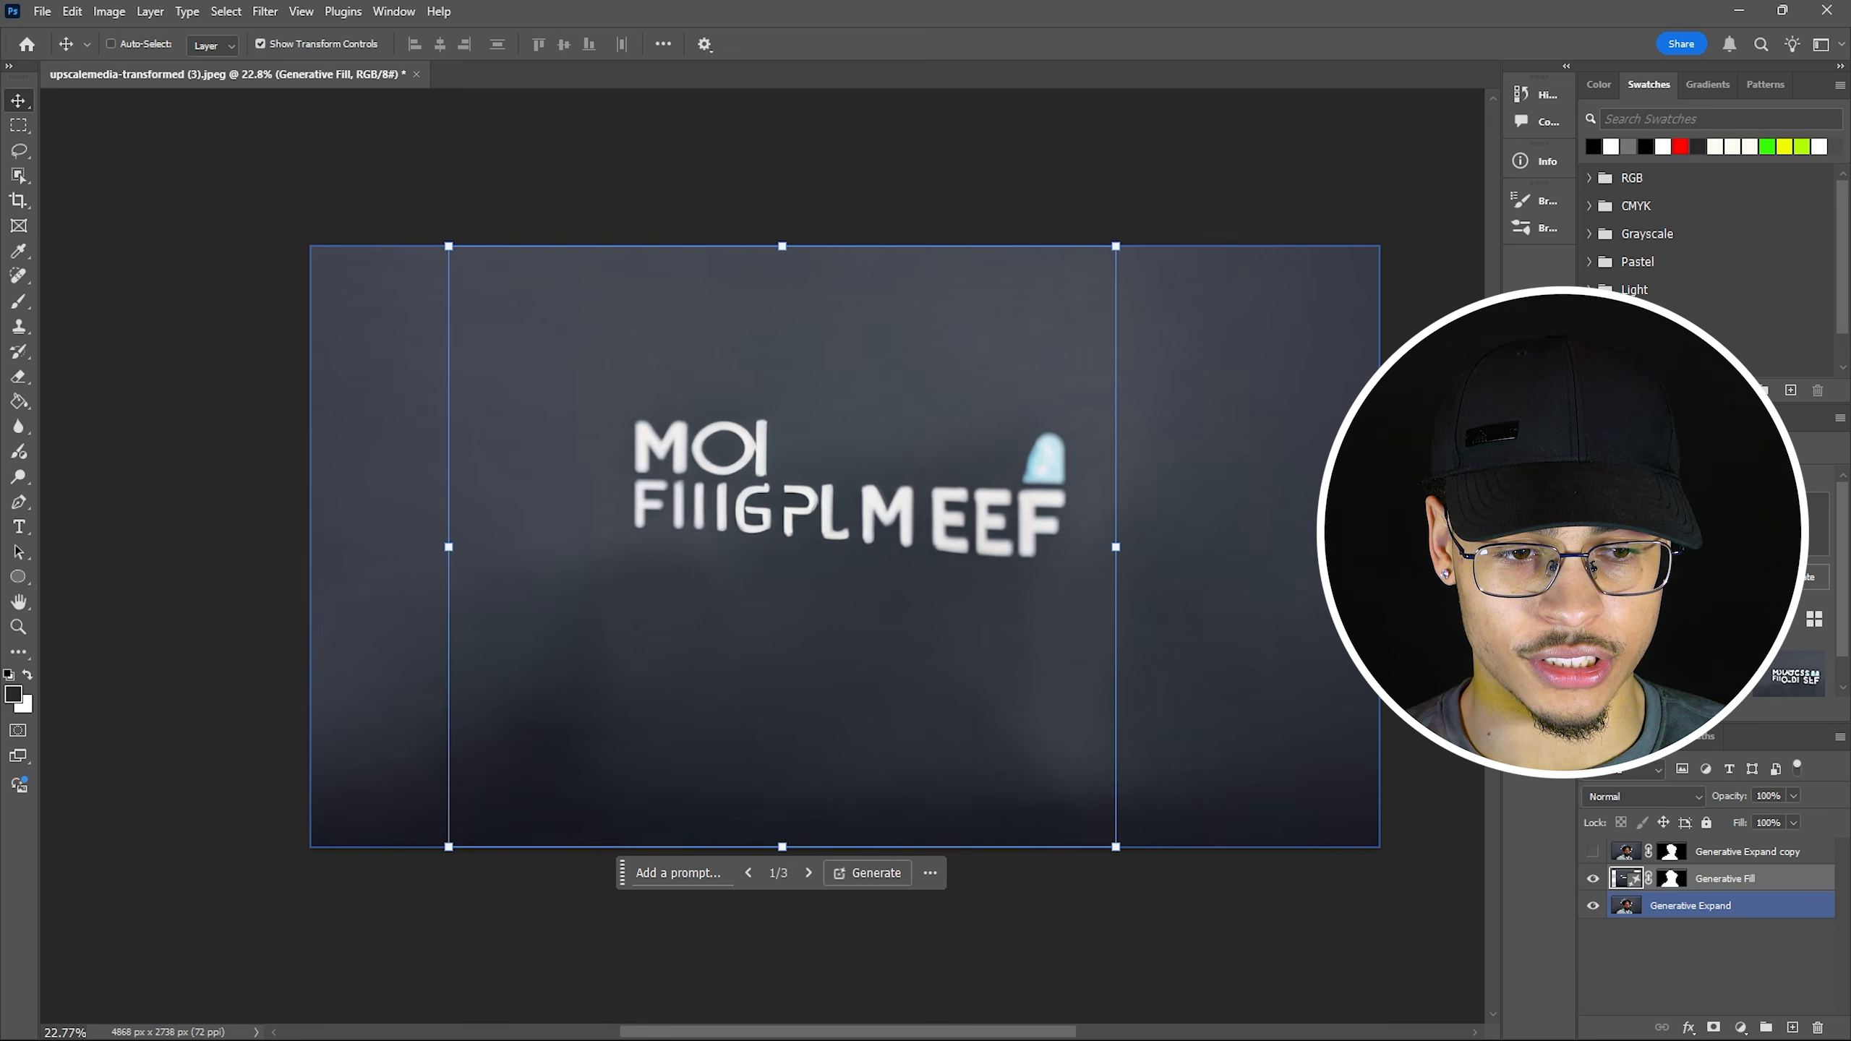
{"action": "left_click", "coordinate": [1719, 686]}
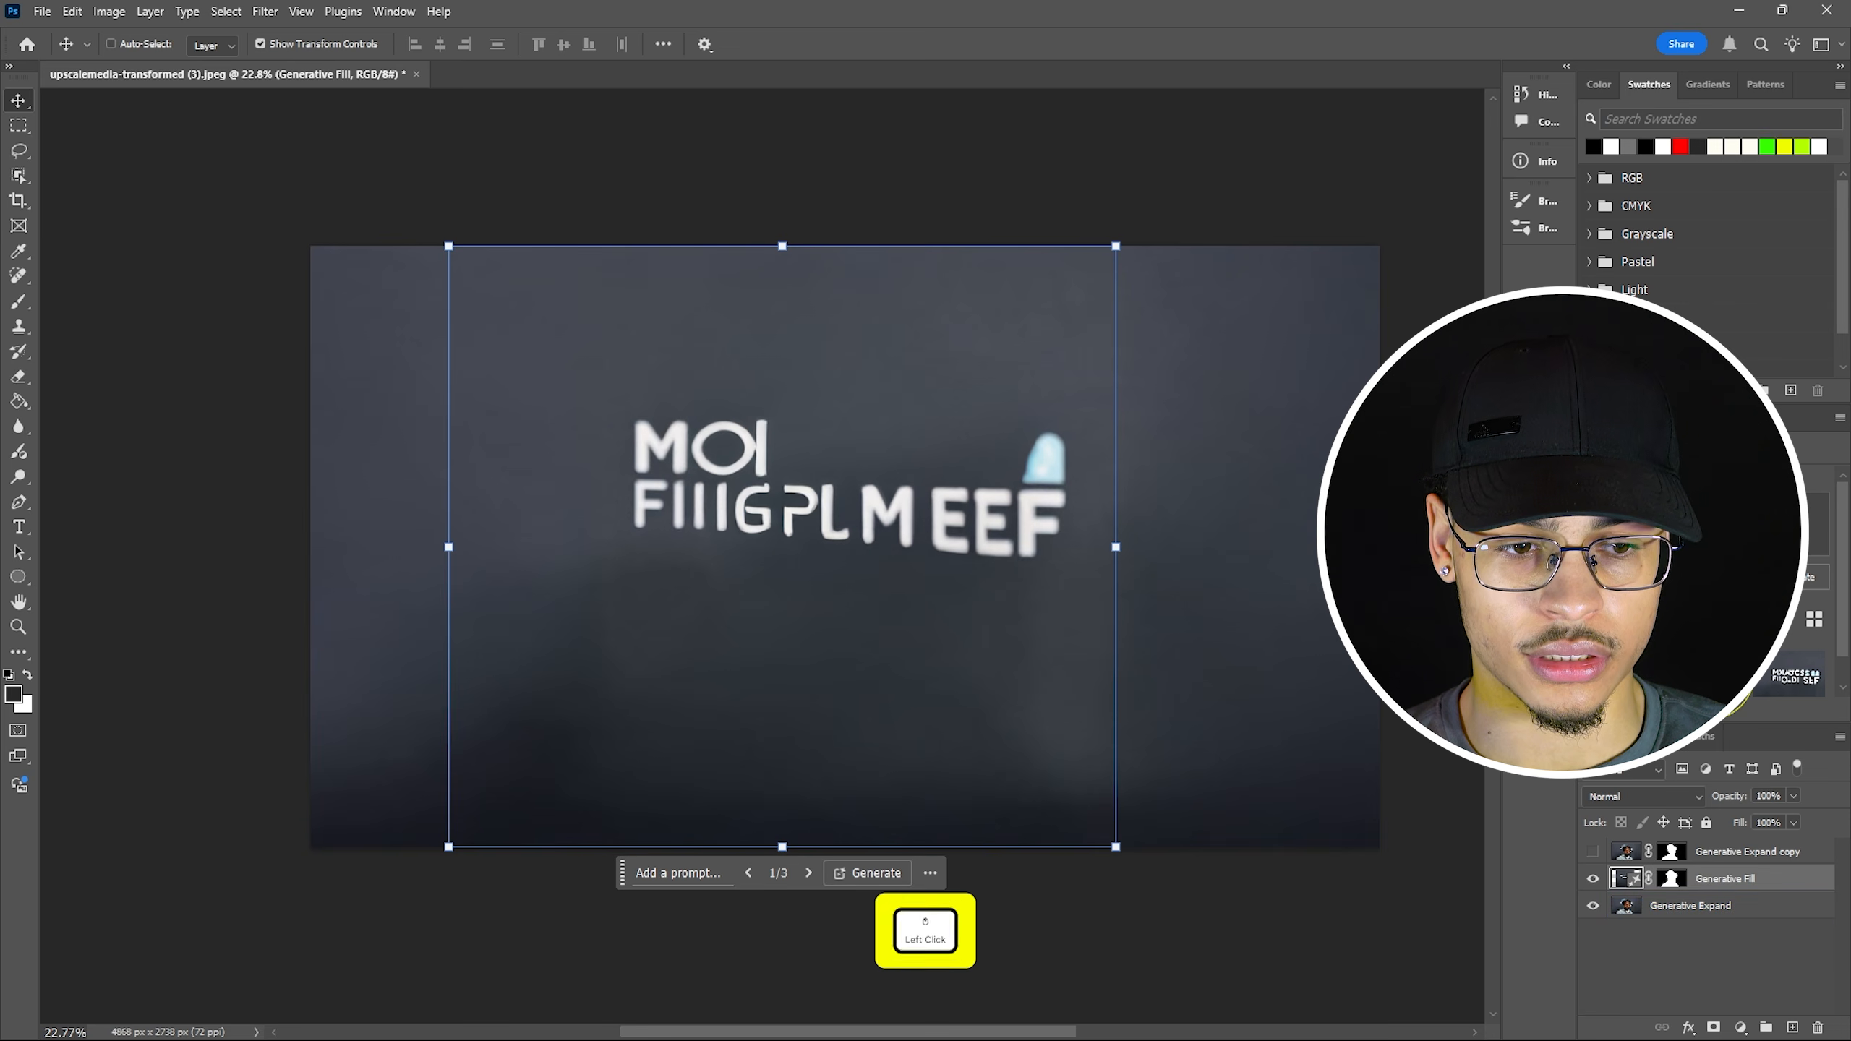
{"action": "left_click", "coordinate": [1786, 686]}
{"action": "left_click", "coordinate": [1721, 691]}
{"action": "left_click", "coordinate": [1639, 677]}
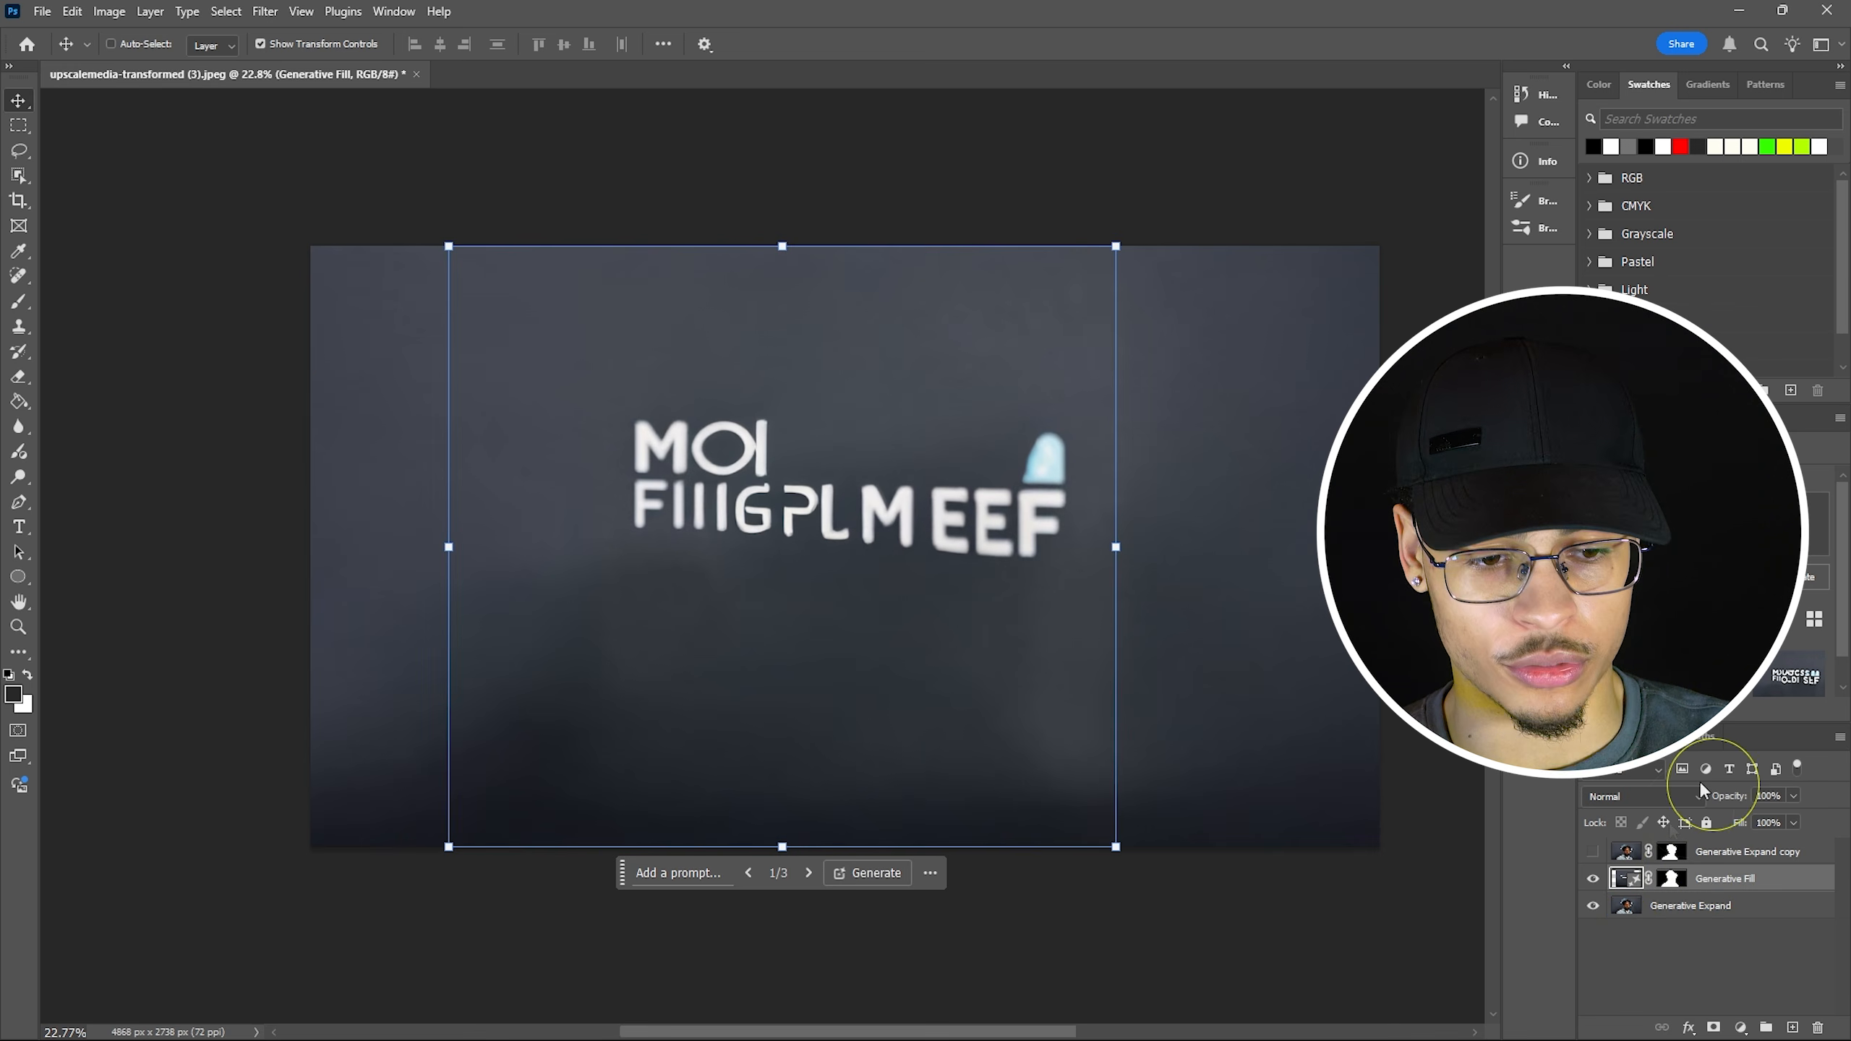
{"action": "left_click", "coordinate": [1747, 912], "text": "shift"}
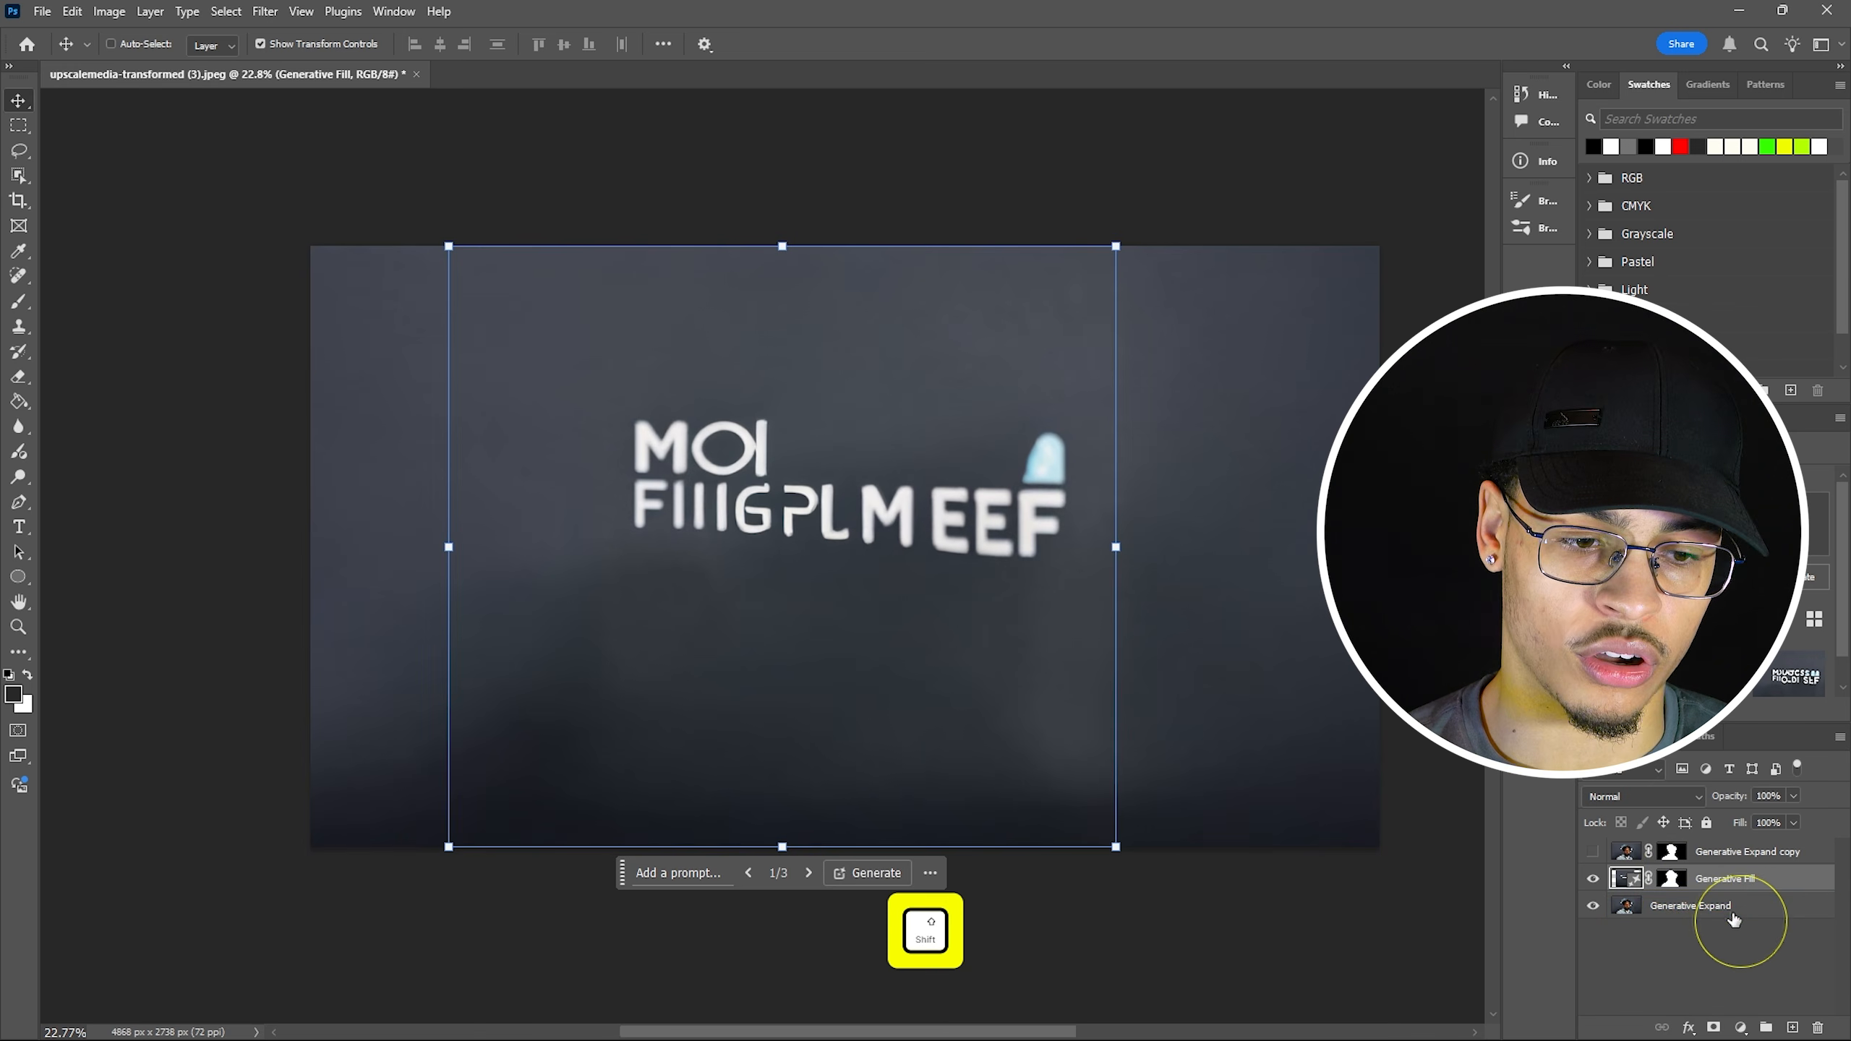
Merge Generative Fill and Generative Expand into one layer named Background, then select the portrait's mask.
{"action": "left_click", "coordinate": [1721, 914], "text": "shift"}
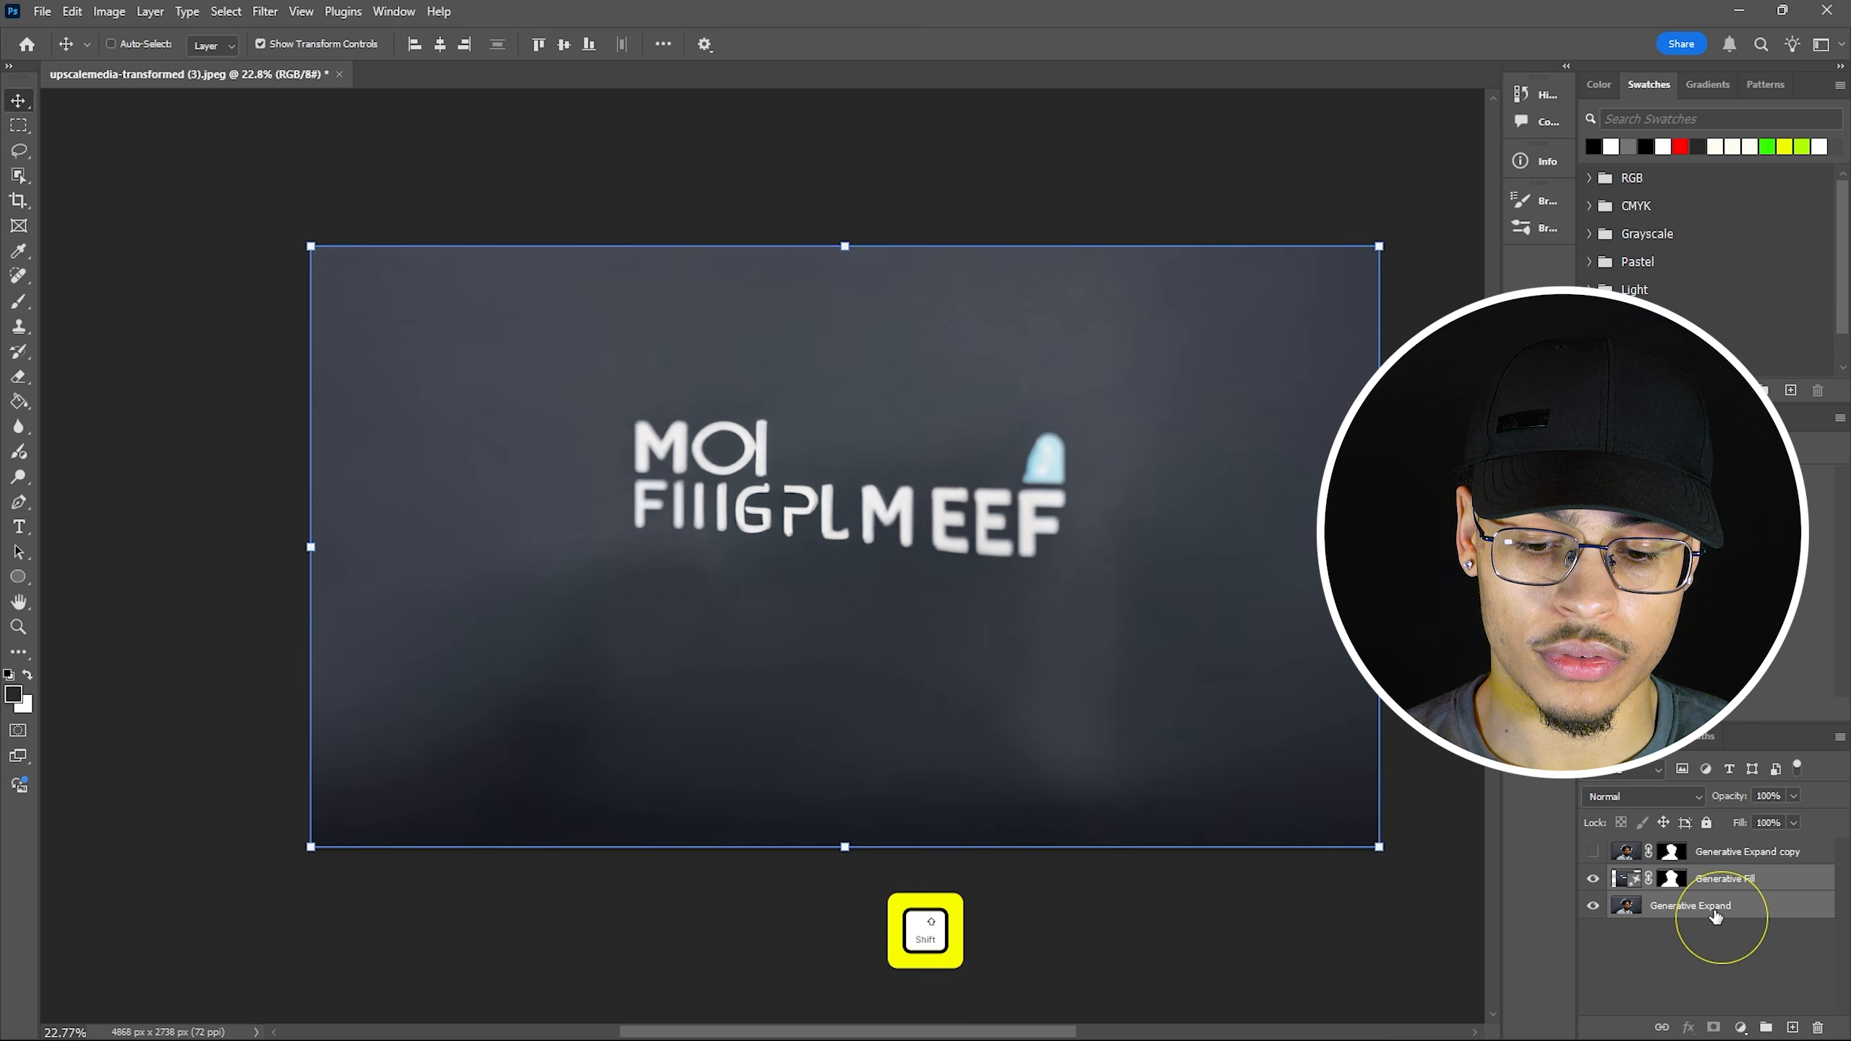
{"action": "key", "text": "ctrl"}
{"action": "key", "text": "ctrl+e"}
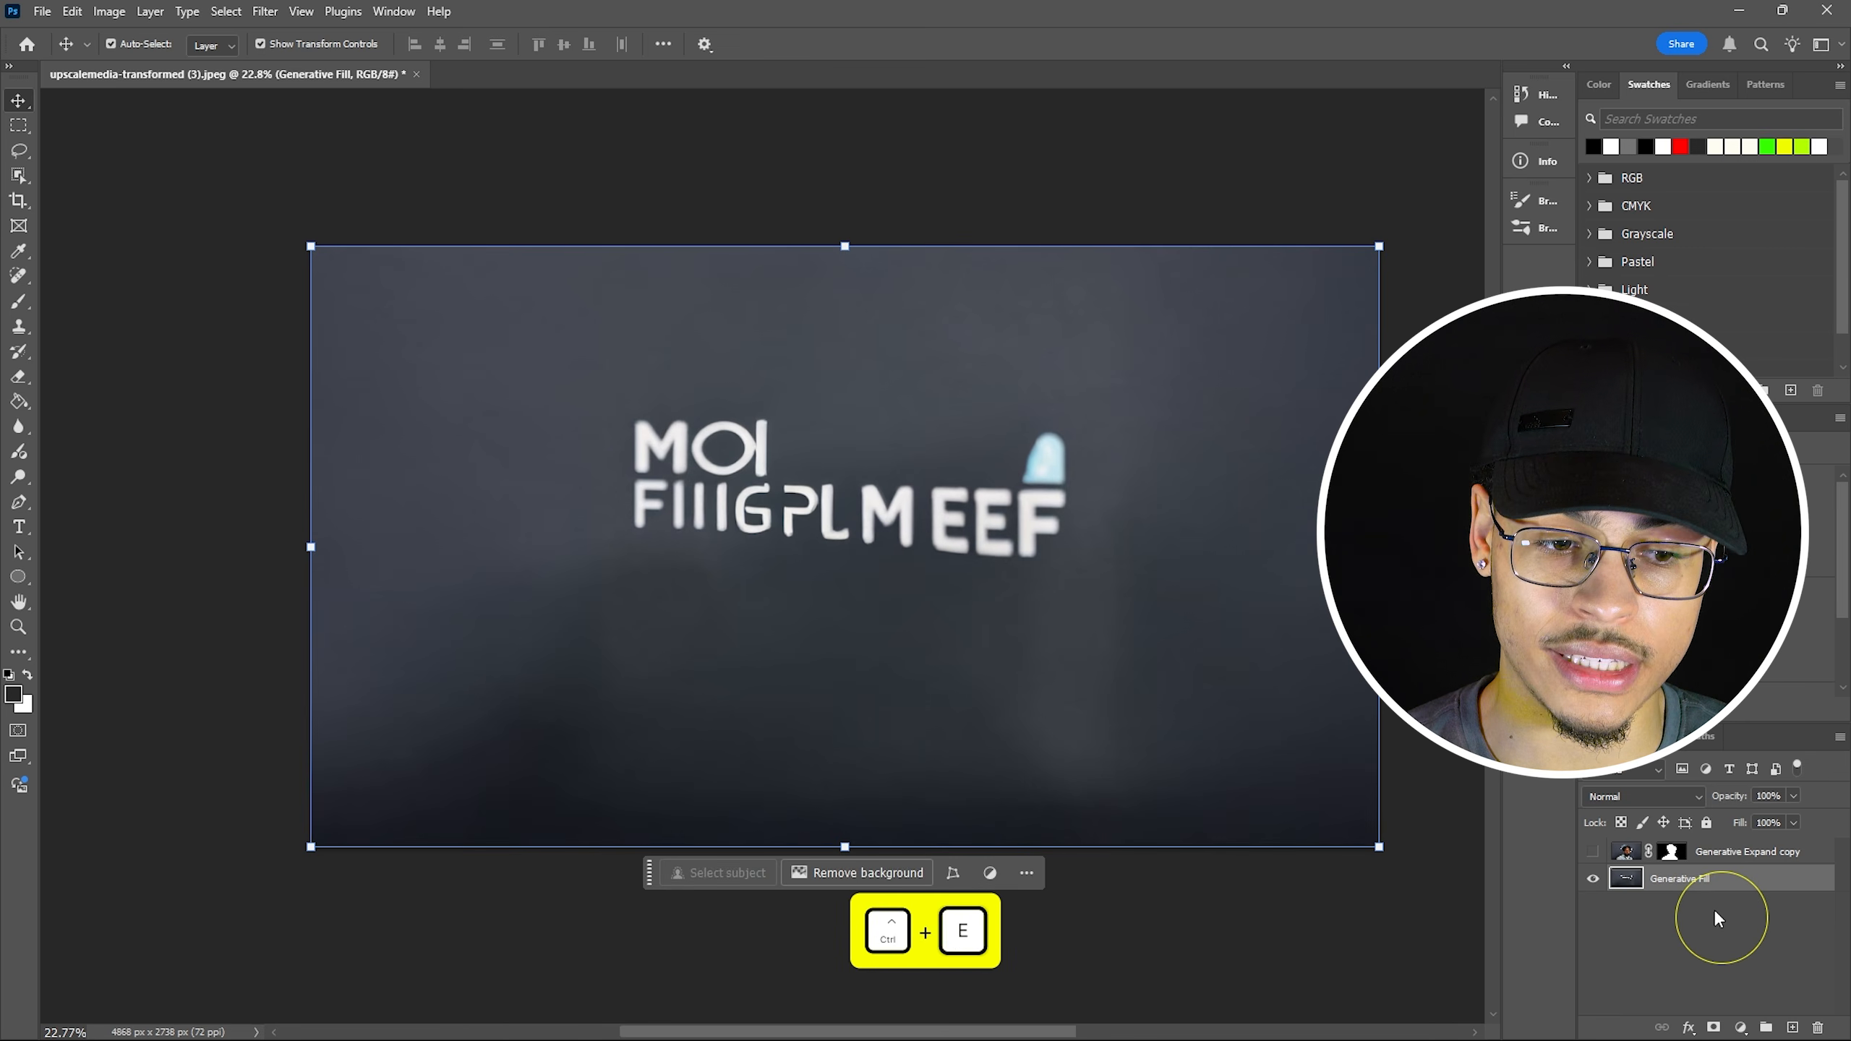
{"action": "double_click", "coordinate": [1680, 879]}
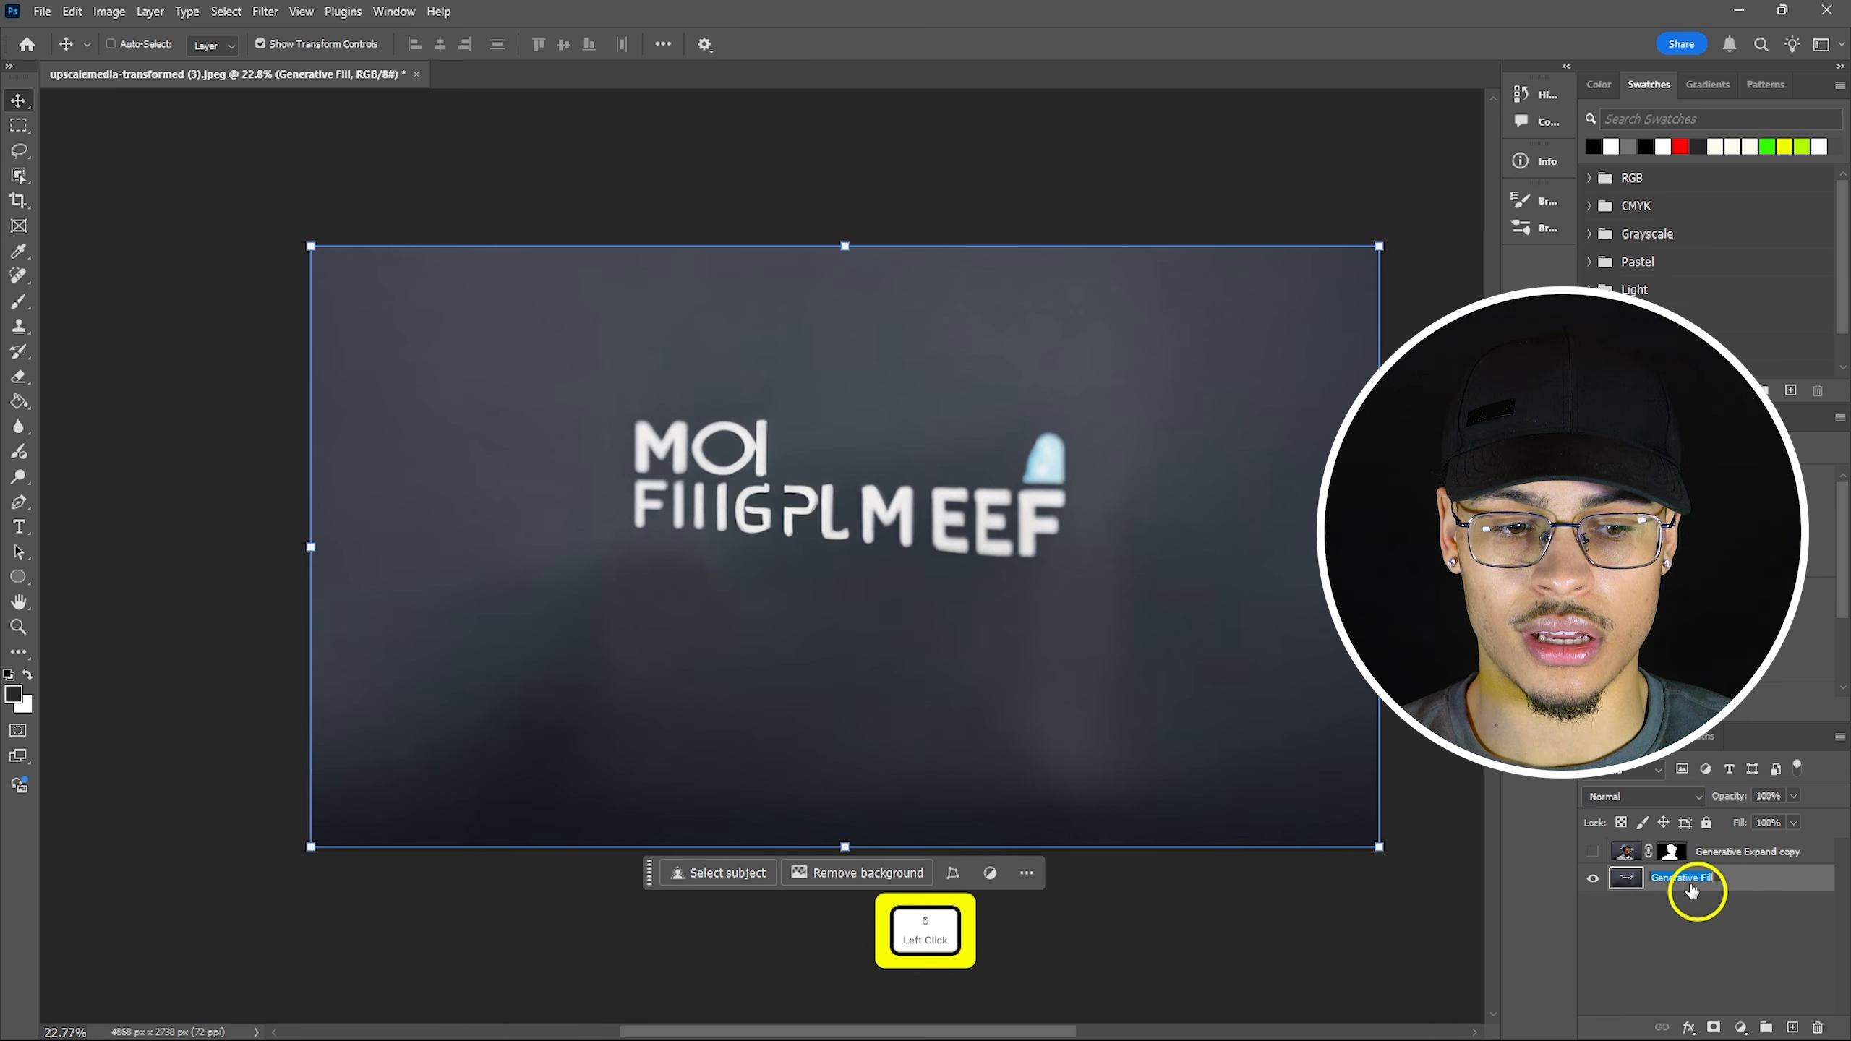
{"action": "type", "text": "Background"}
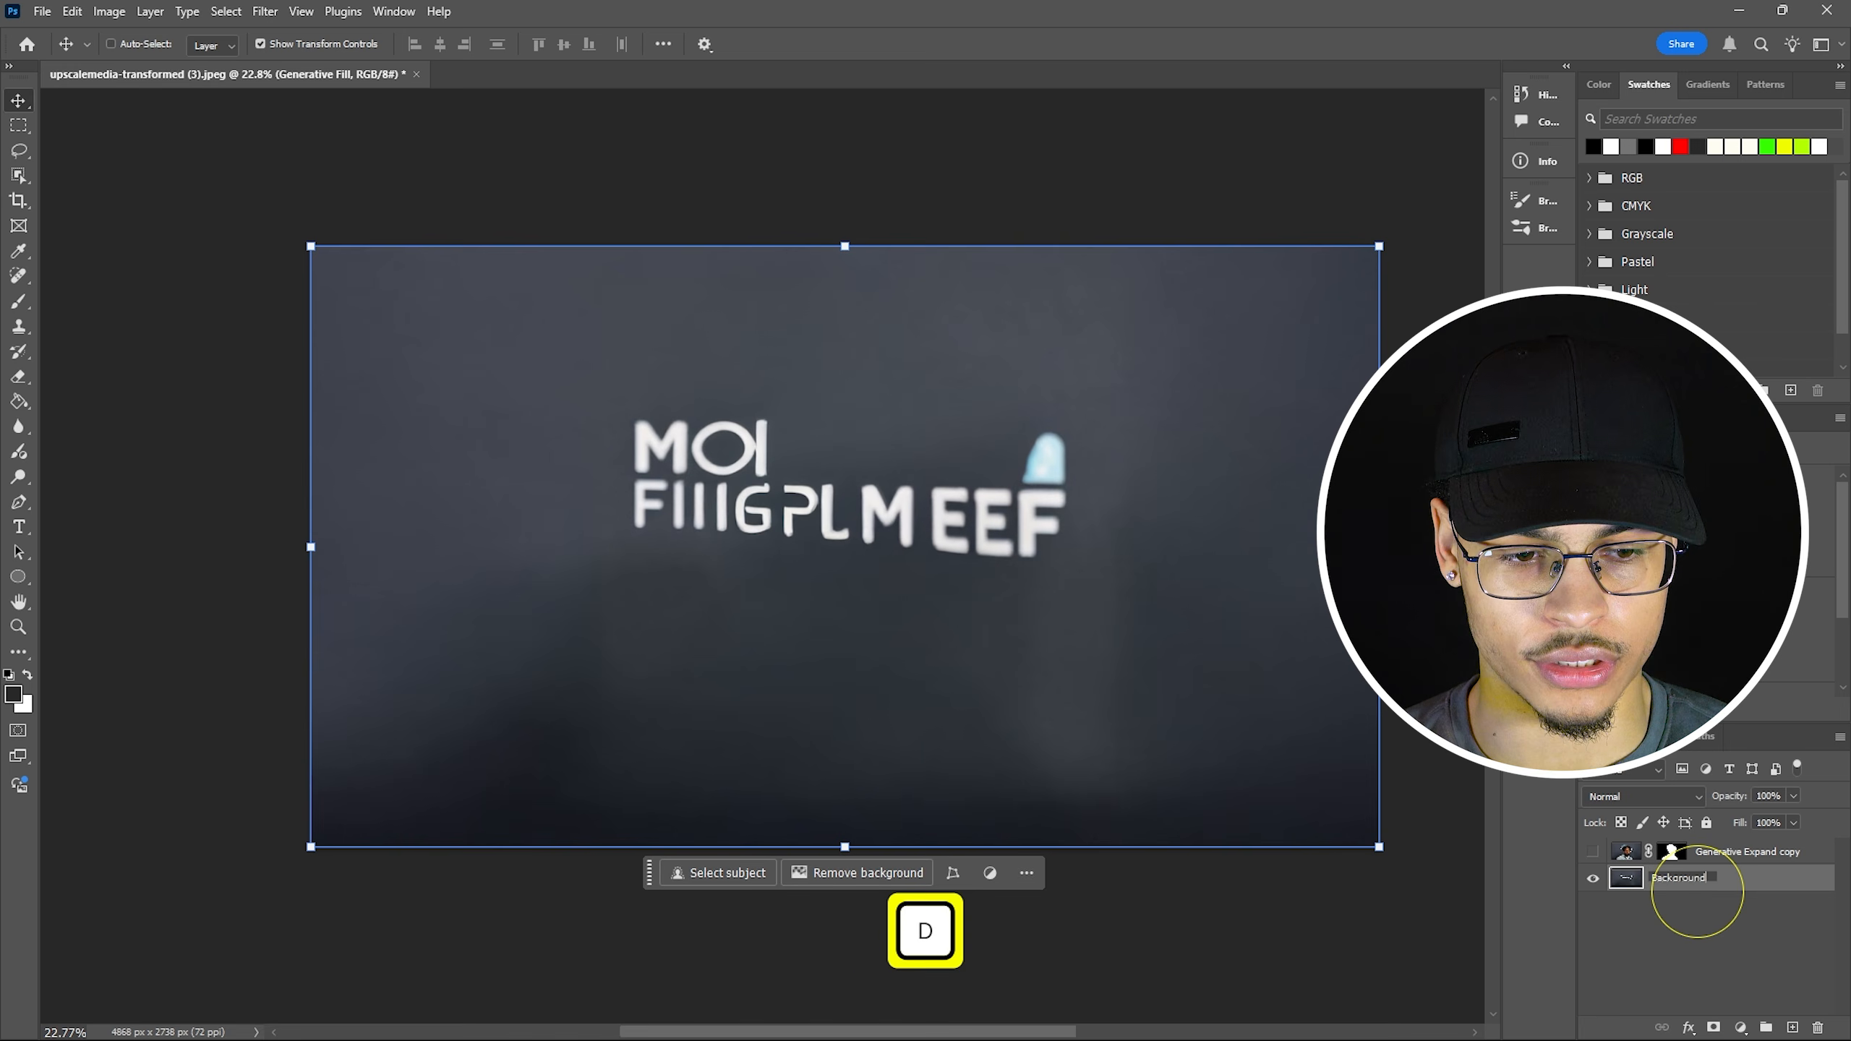
{"action": "key", "text": "Return"}
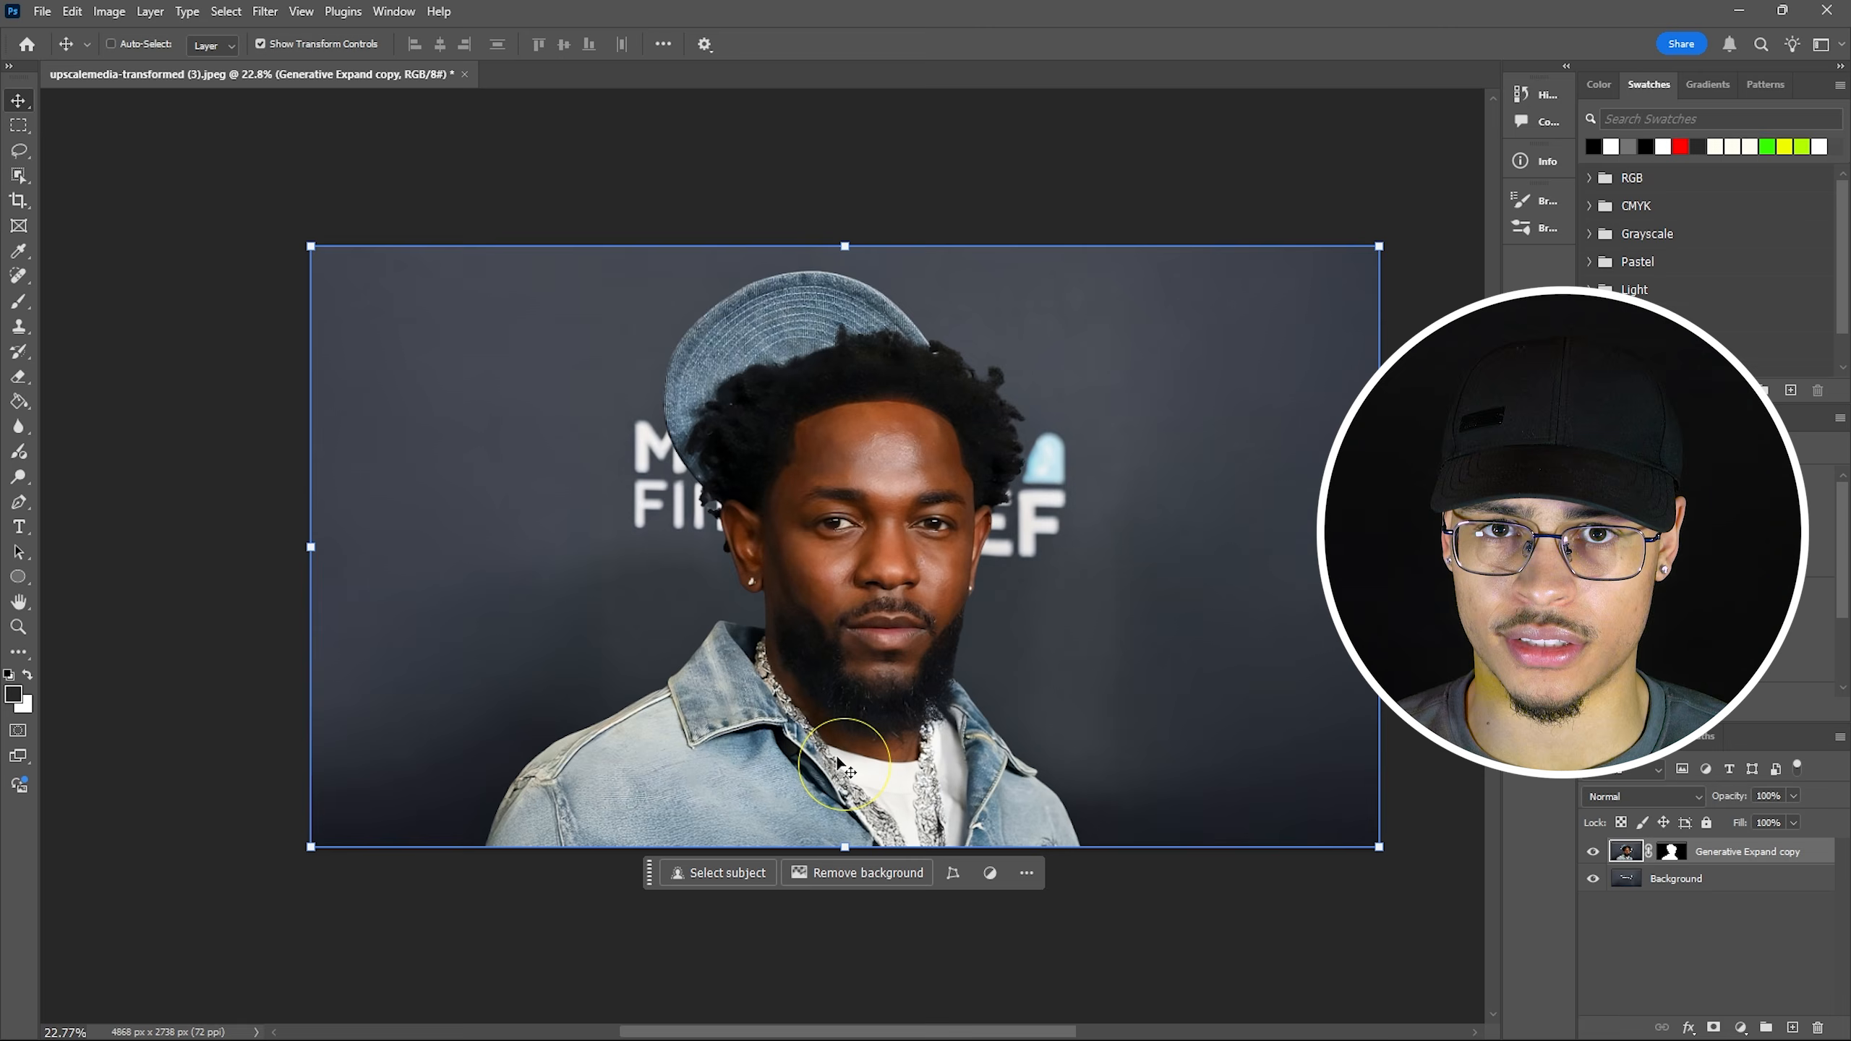
{"action": "left_click", "coordinate": [1671, 852]}
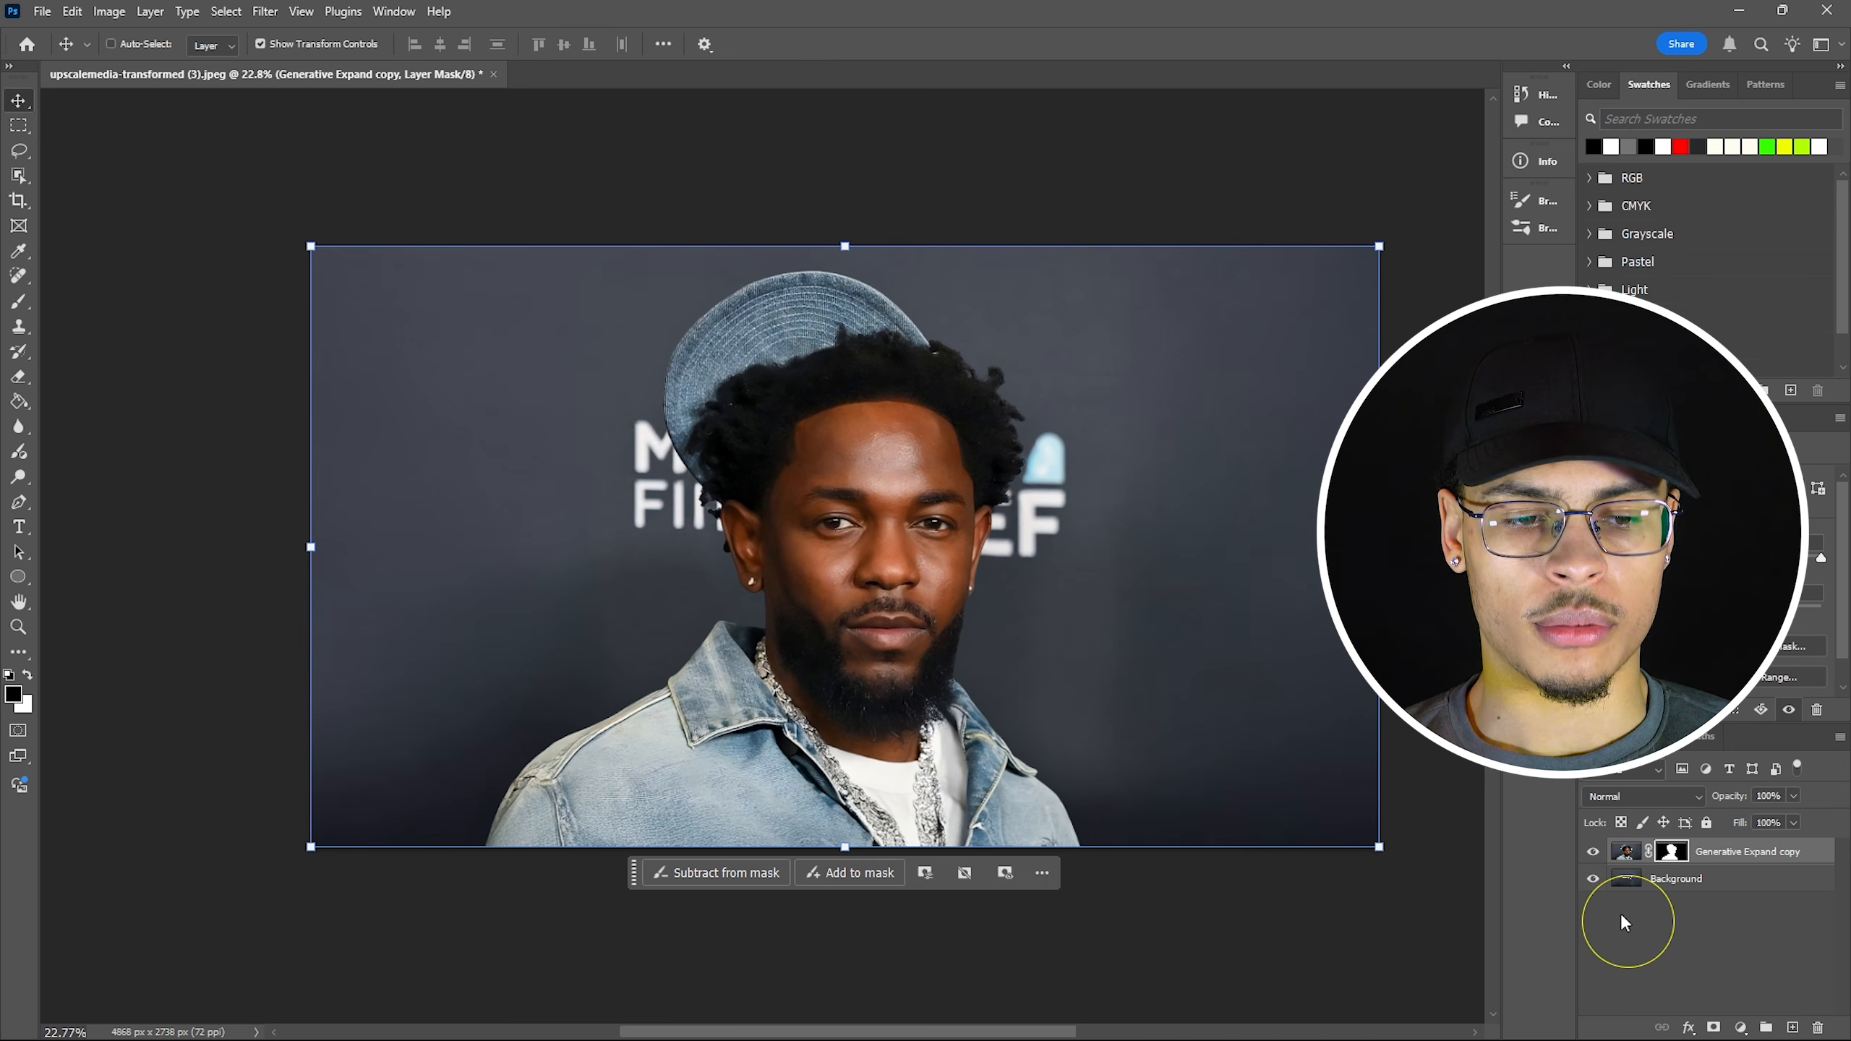
{"action": "right_click", "coordinate": [1671, 852]}
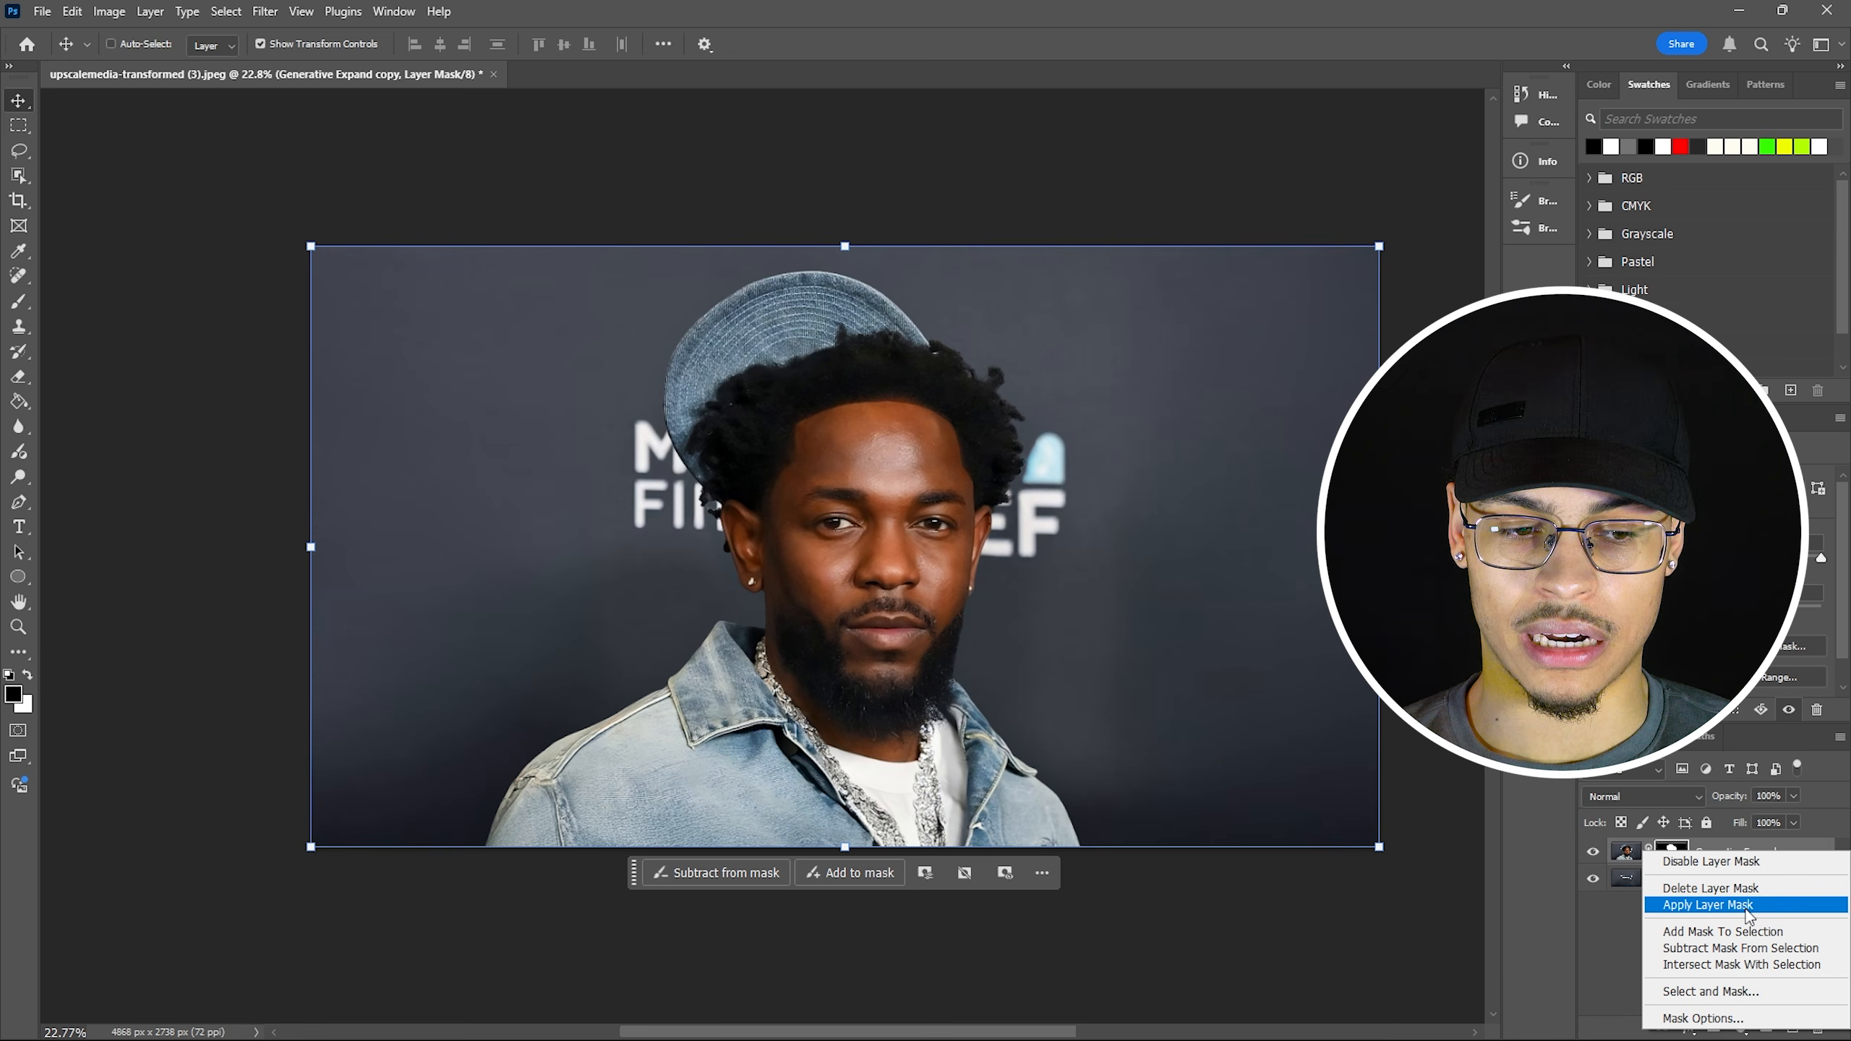
Apply the portrait layer's mask and open Select and Mask.
{"action": "left_click", "coordinate": [1768, 914]}
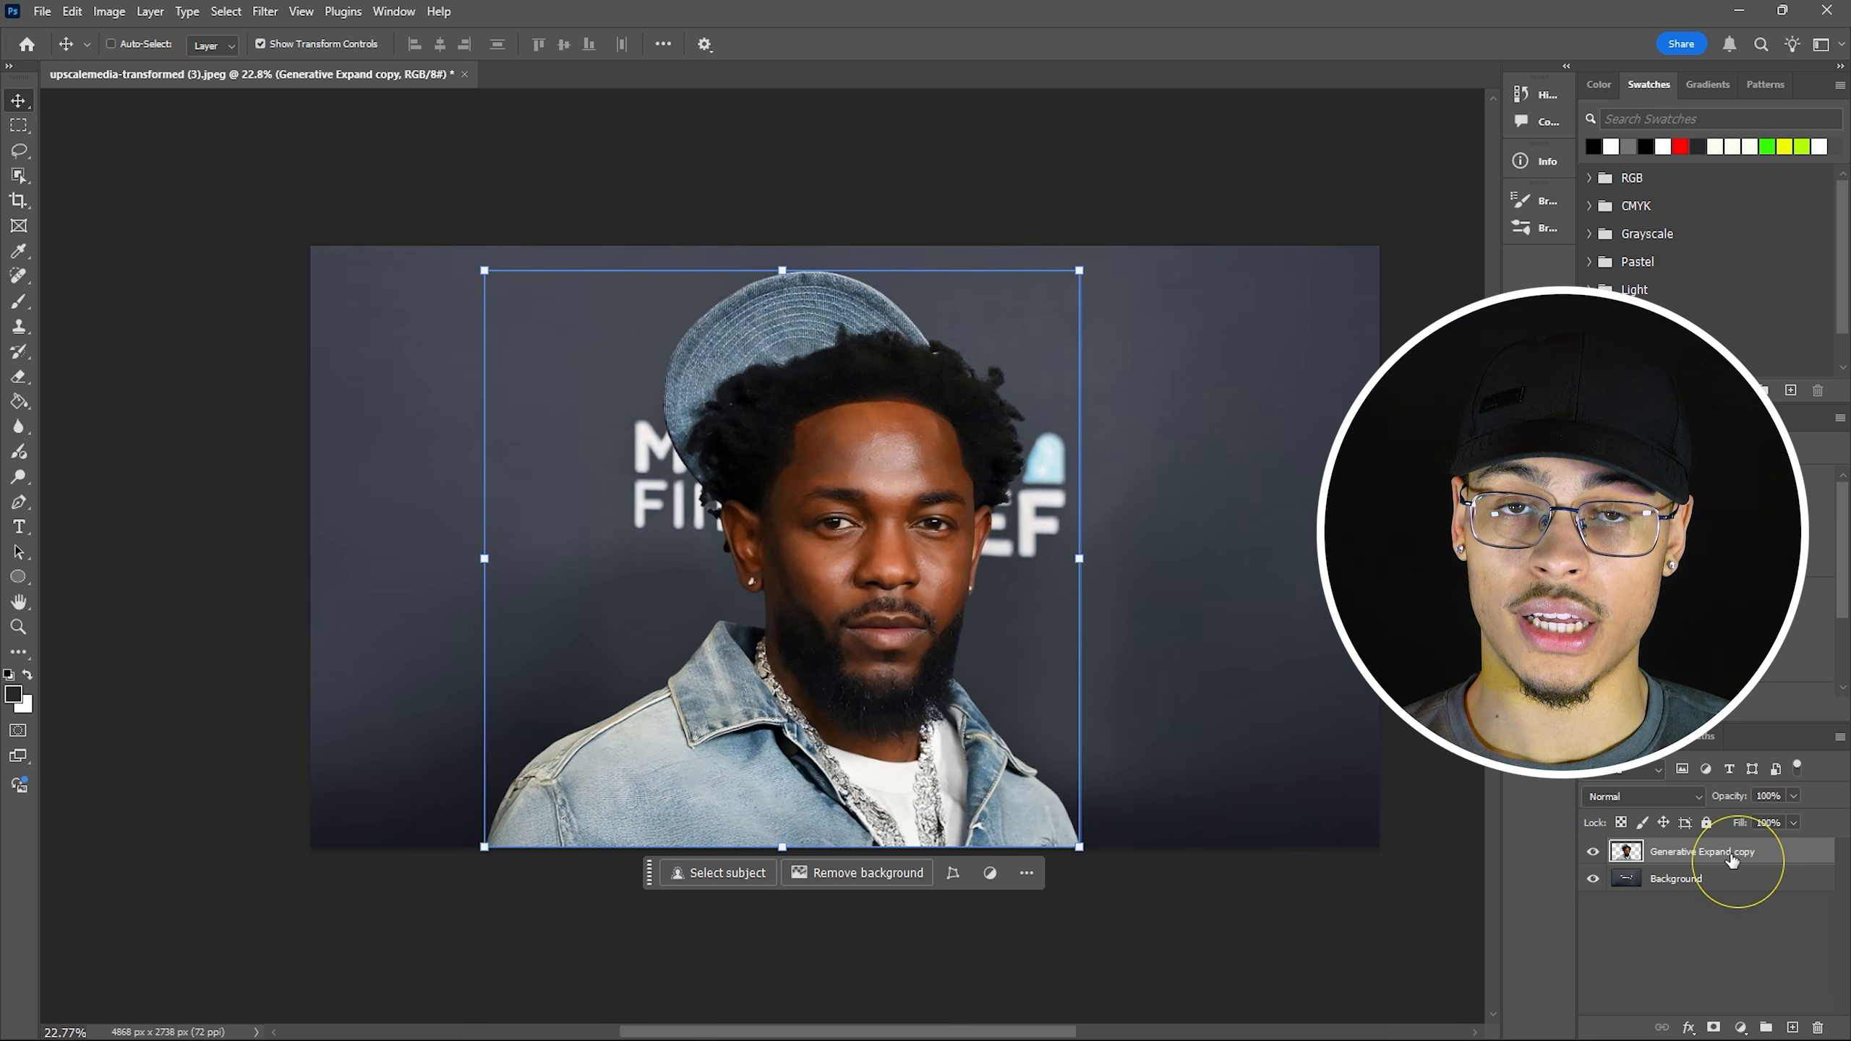
{"action": "left_click", "coordinate": [228, 10]}
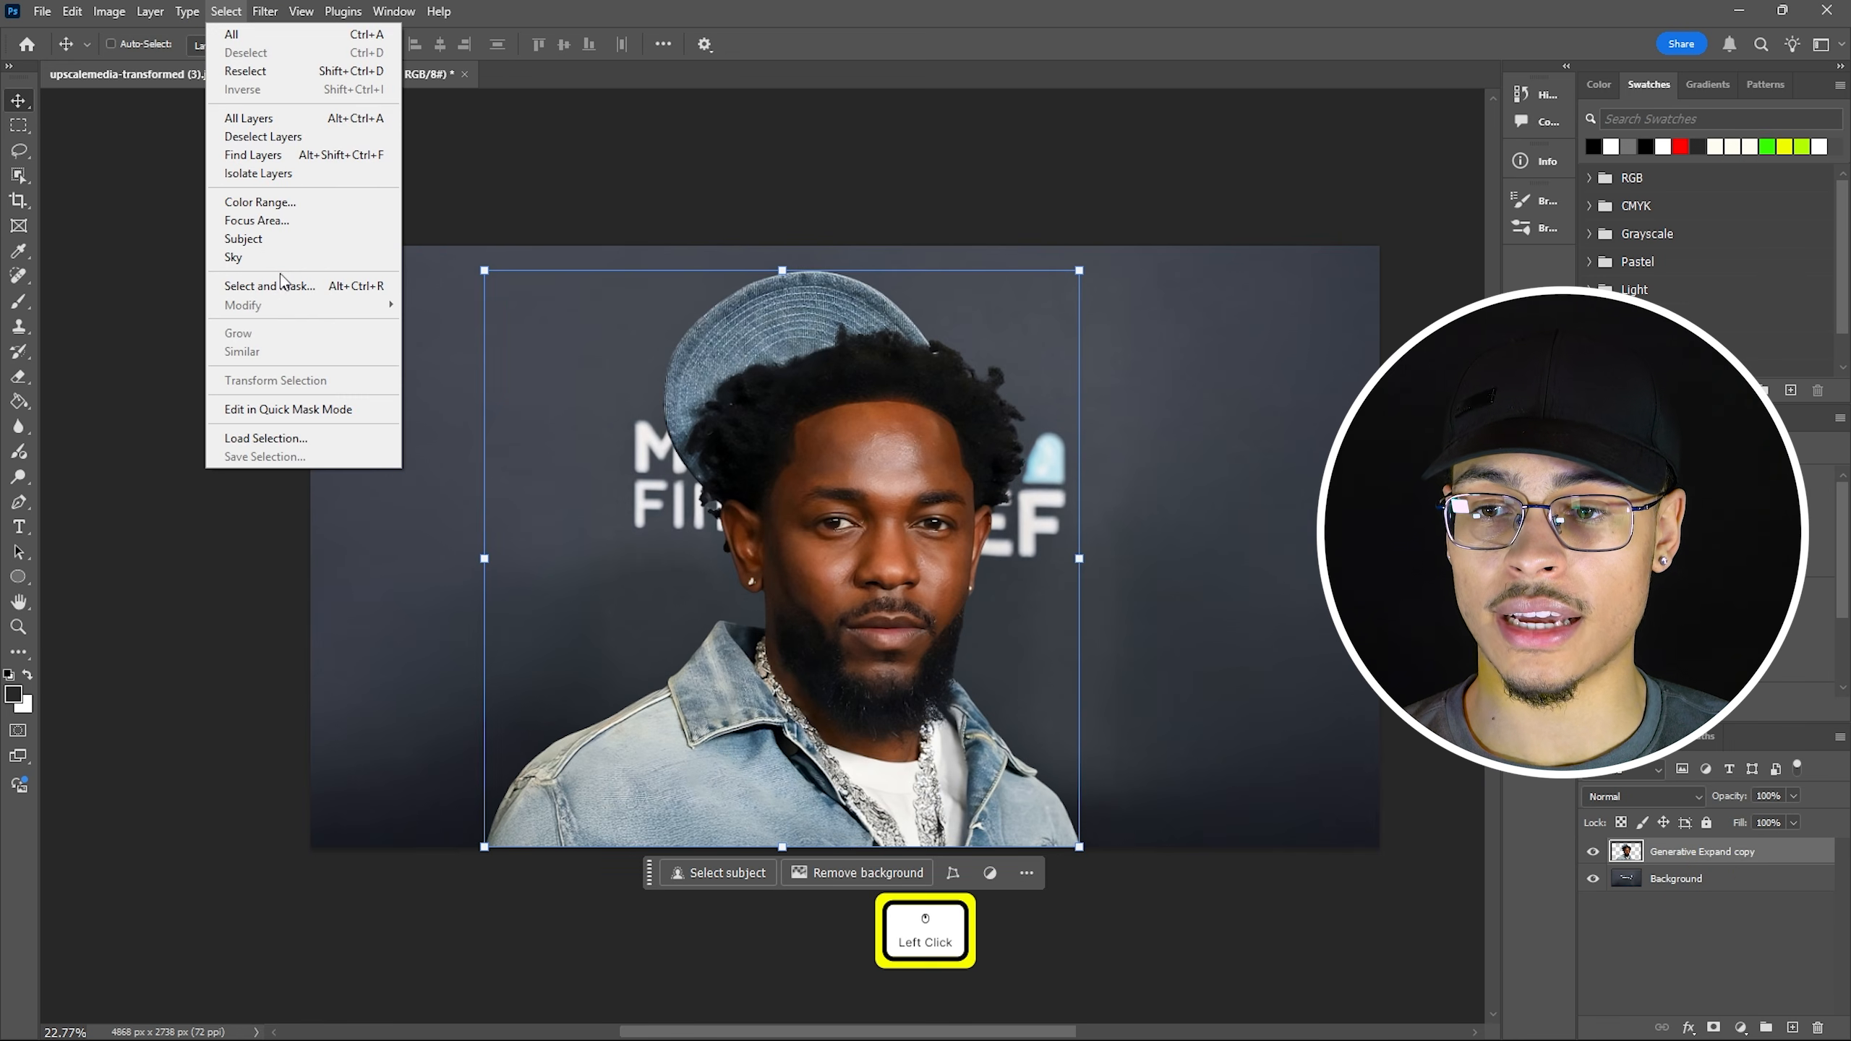
{"action": "left_click", "coordinate": [393, 285]}
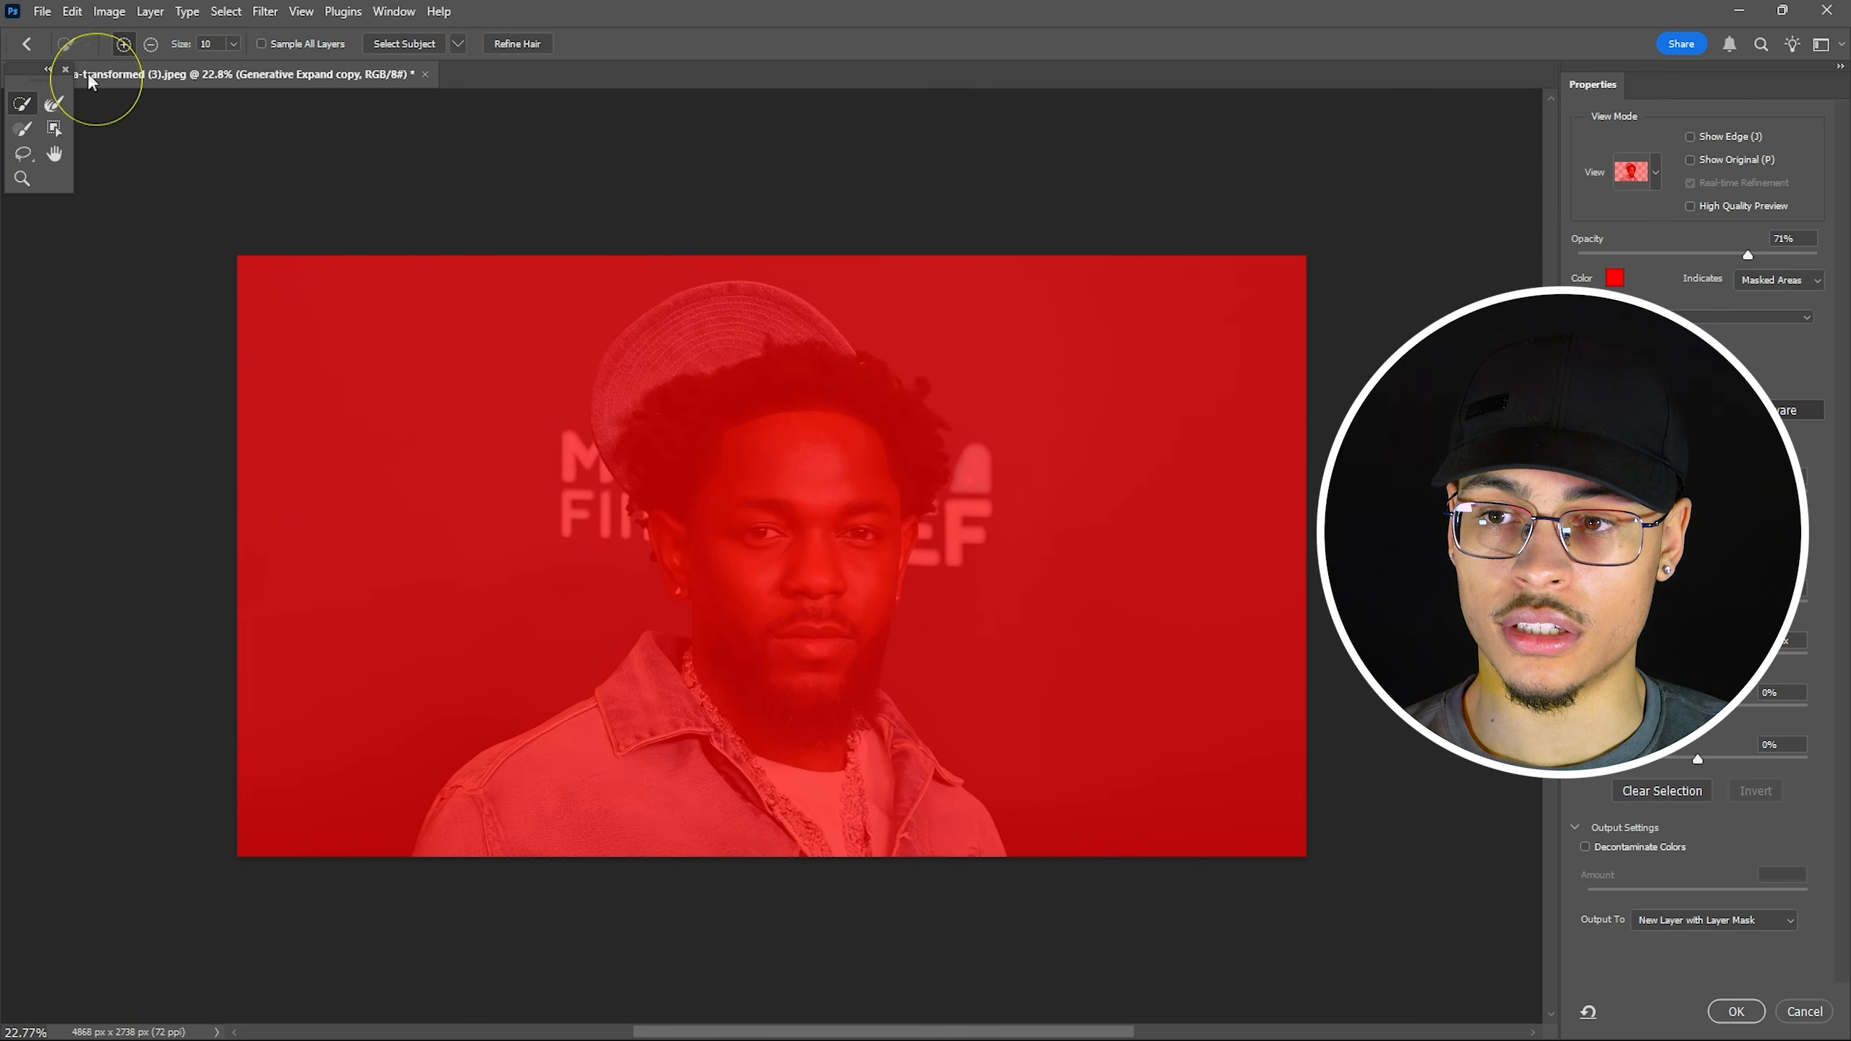
Use Quick Selection at size 21 to select the cap, hair, face and beard.
{"action": "left_click", "coordinate": [21, 104]}
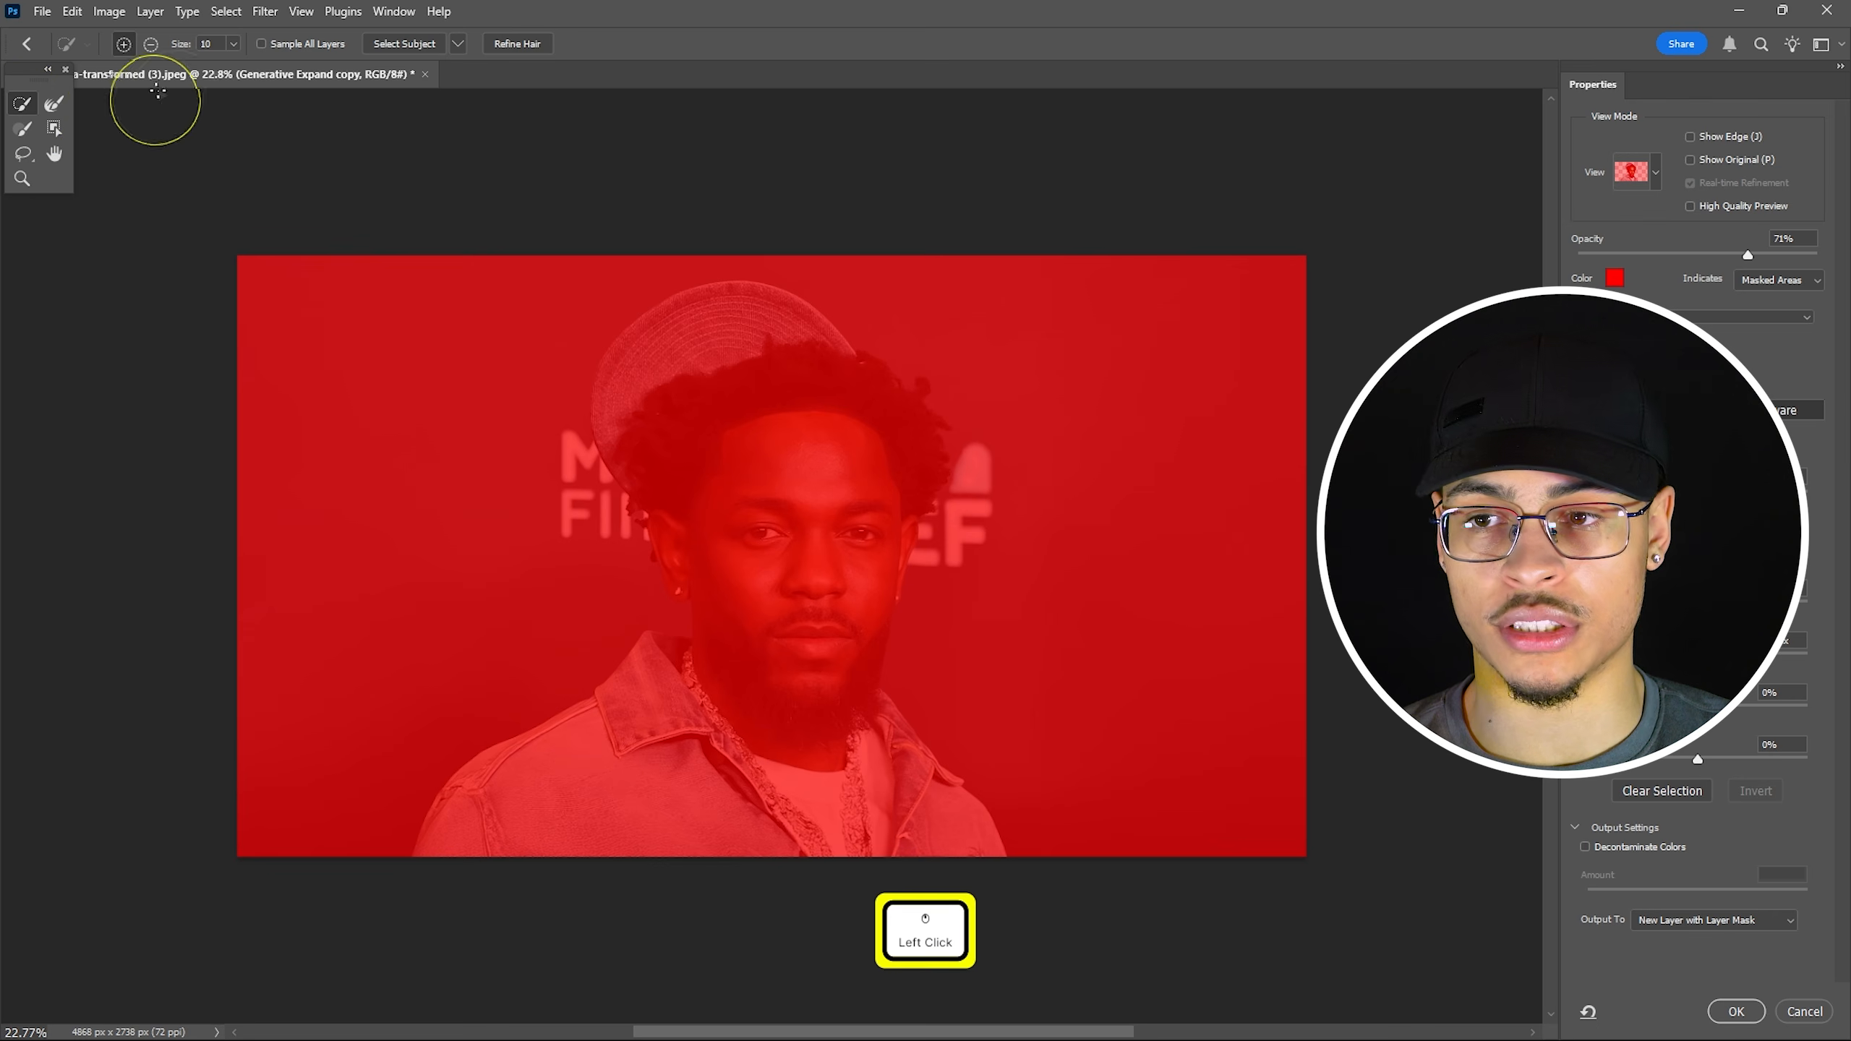
{"action": "left_click", "coordinate": [234, 46]}
{"action": "left_click_drag", "start_coordinate": [233, 66], "coordinate": [248, 70]}
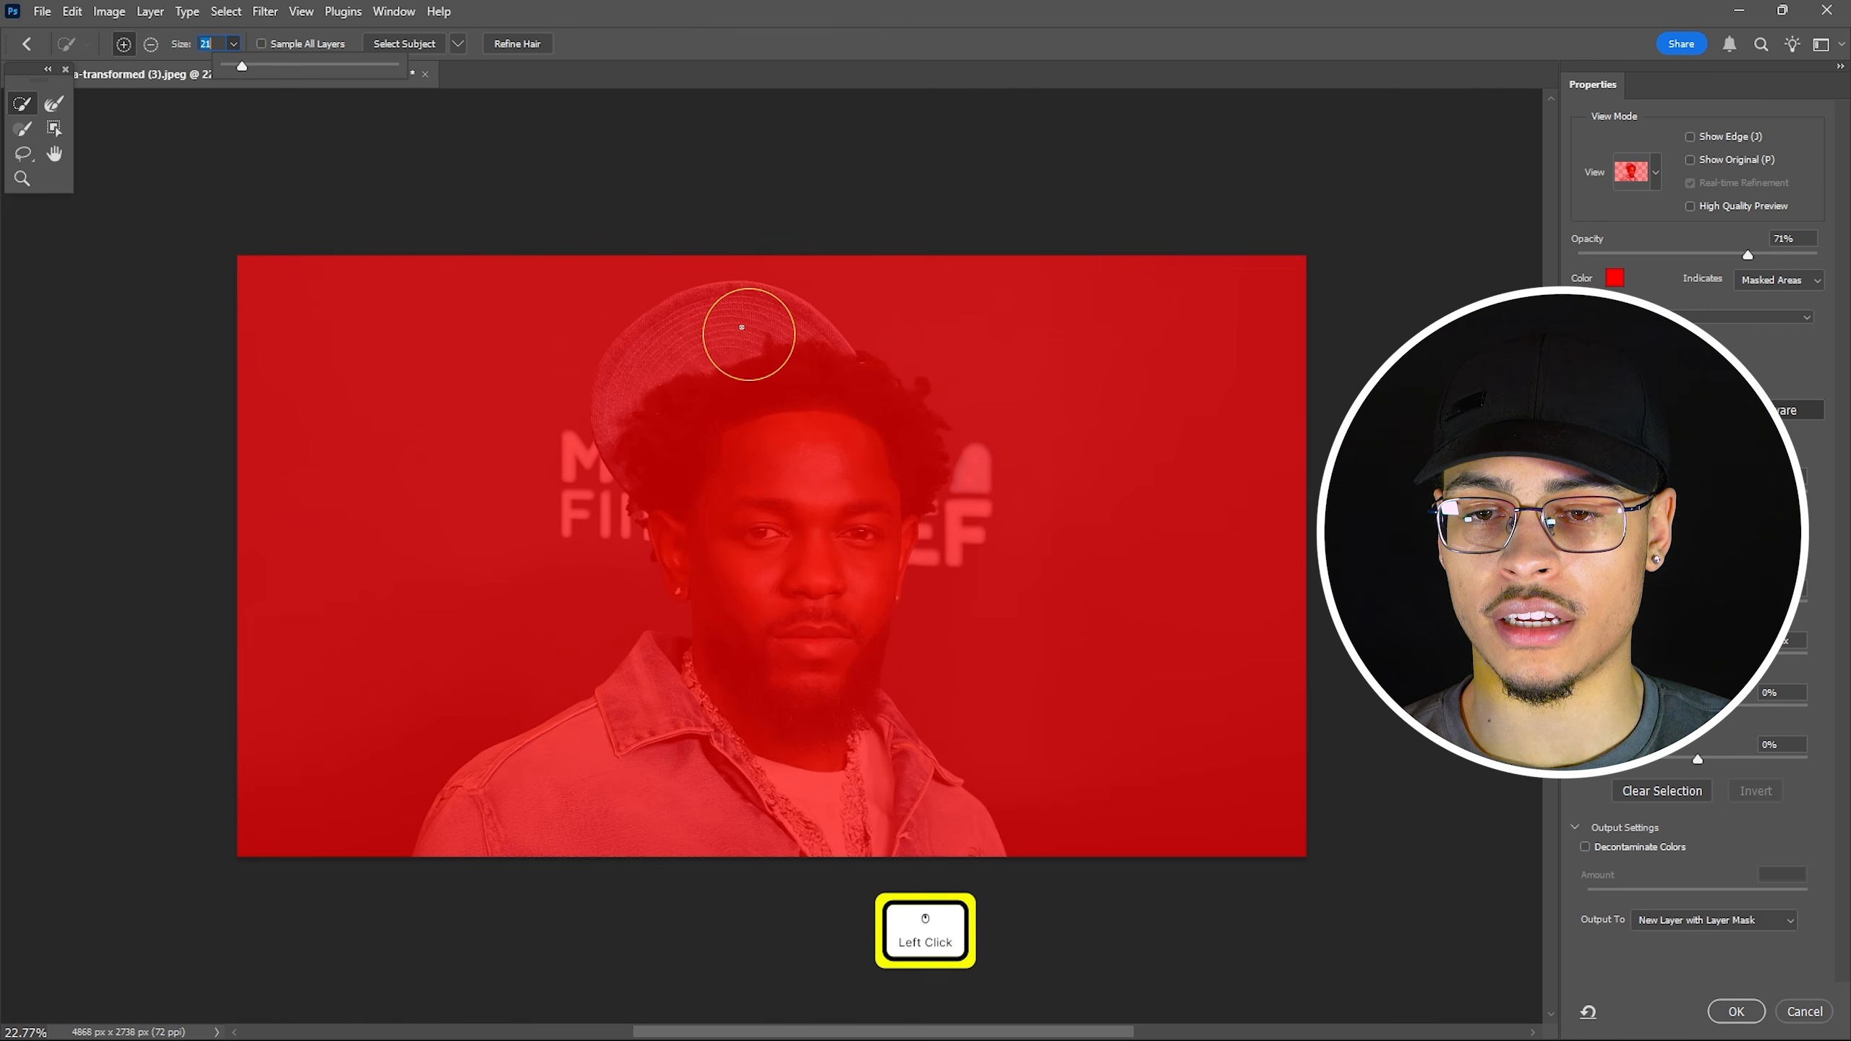
{"action": "mouse_move", "coordinate": [737, 299]}
{"action": "left_mouse_down"}
{"action": "mouse_move", "coordinate": [620, 374]}
{"action": "mouse_move", "coordinate": [660, 512]}
{"action": "left_mouse_up"}
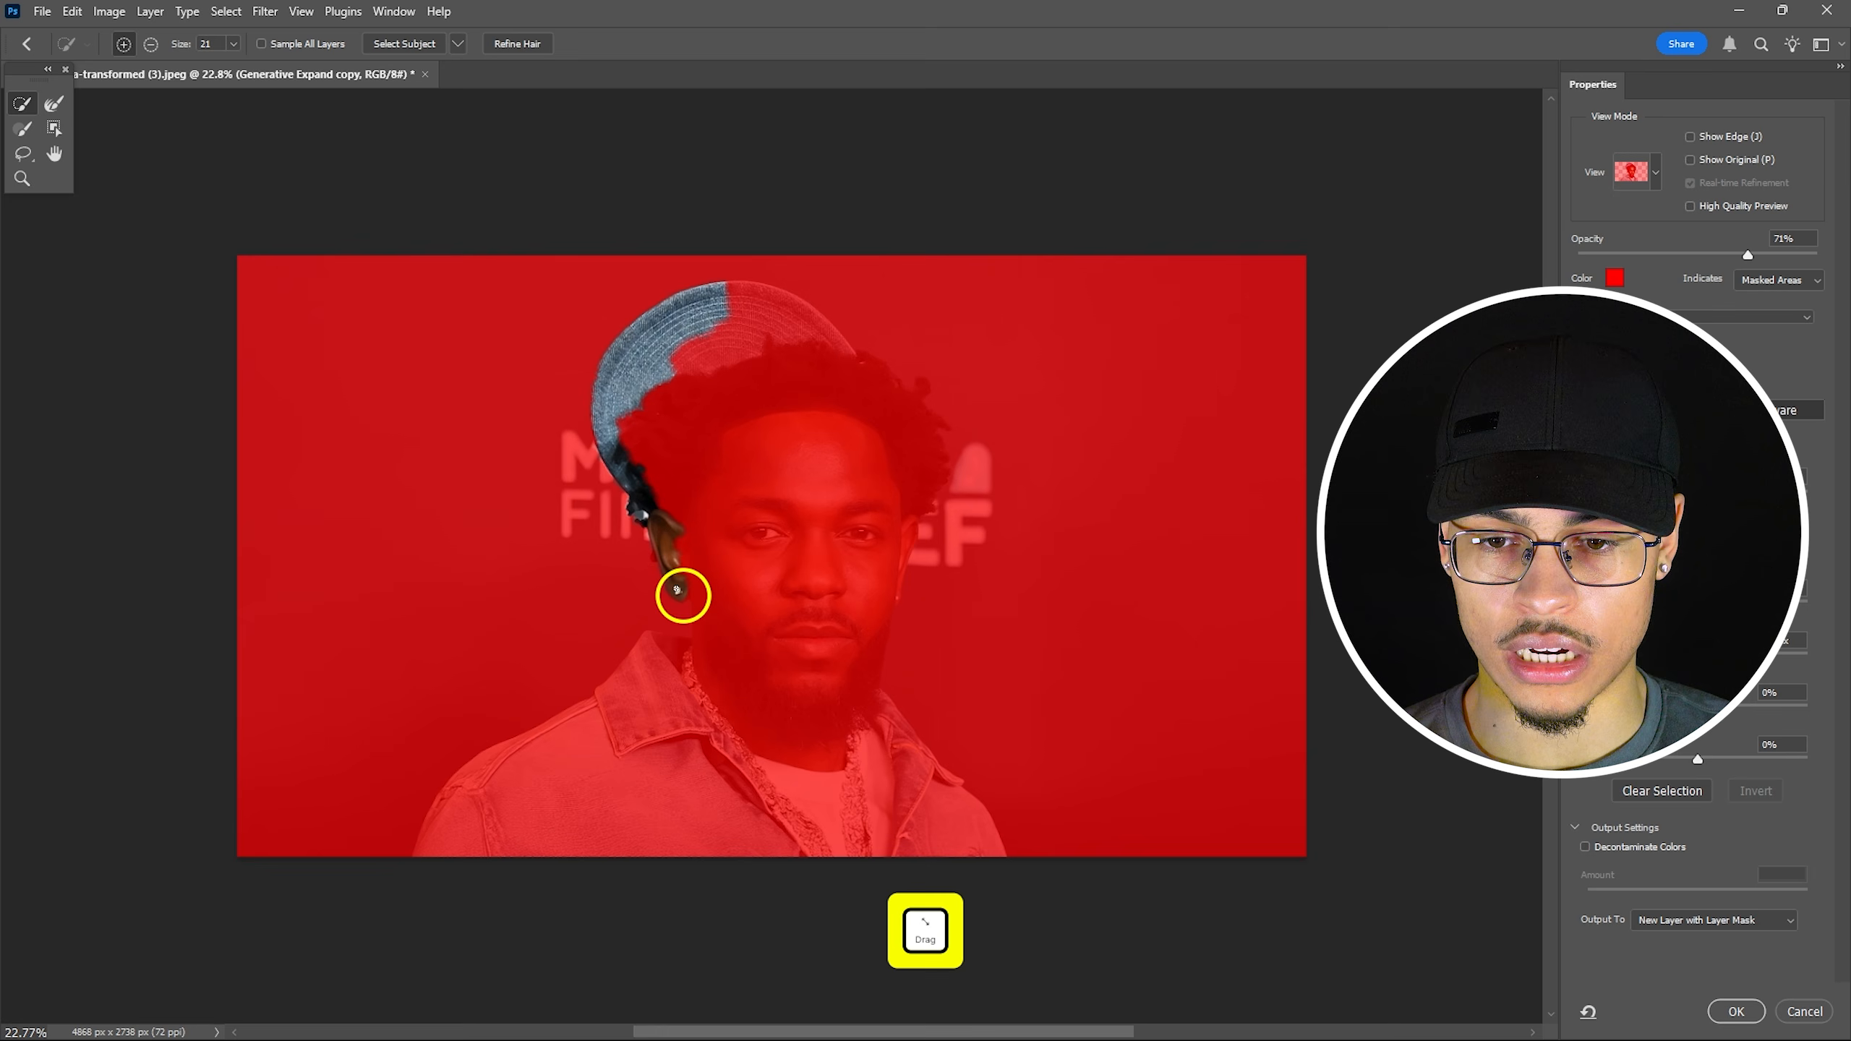
{"action": "mouse_move", "coordinate": [677, 590]}
{"action": "left_mouse_down"}
{"action": "mouse_move", "coordinate": [728, 617]}
{"action": "mouse_move", "coordinate": [781, 692]}
{"action": "left_mouse_up"}
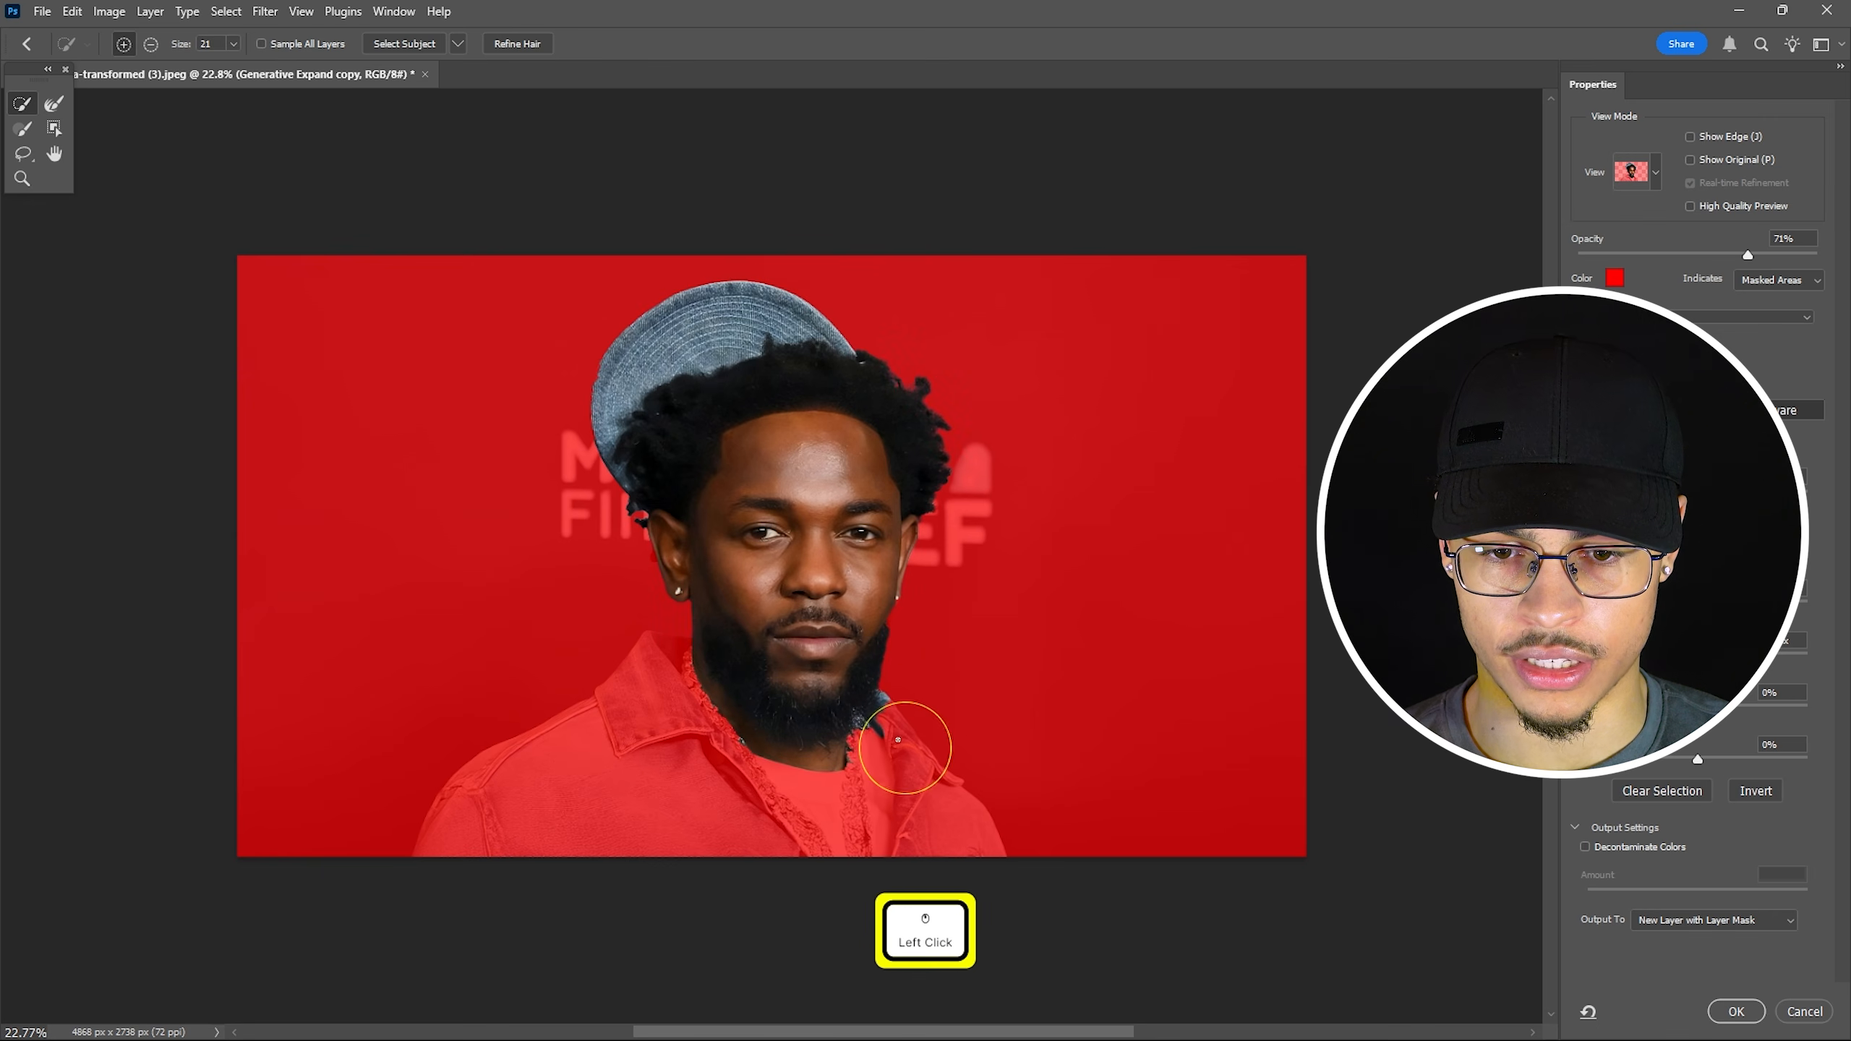
Subtract the collar and neck below the beard from the selection, refining the jaw edge.
{"action": "scroll", "coordinate": [798, 711], "scroll_direction": "up", "scroll_amount": 5, "text": "alt"}
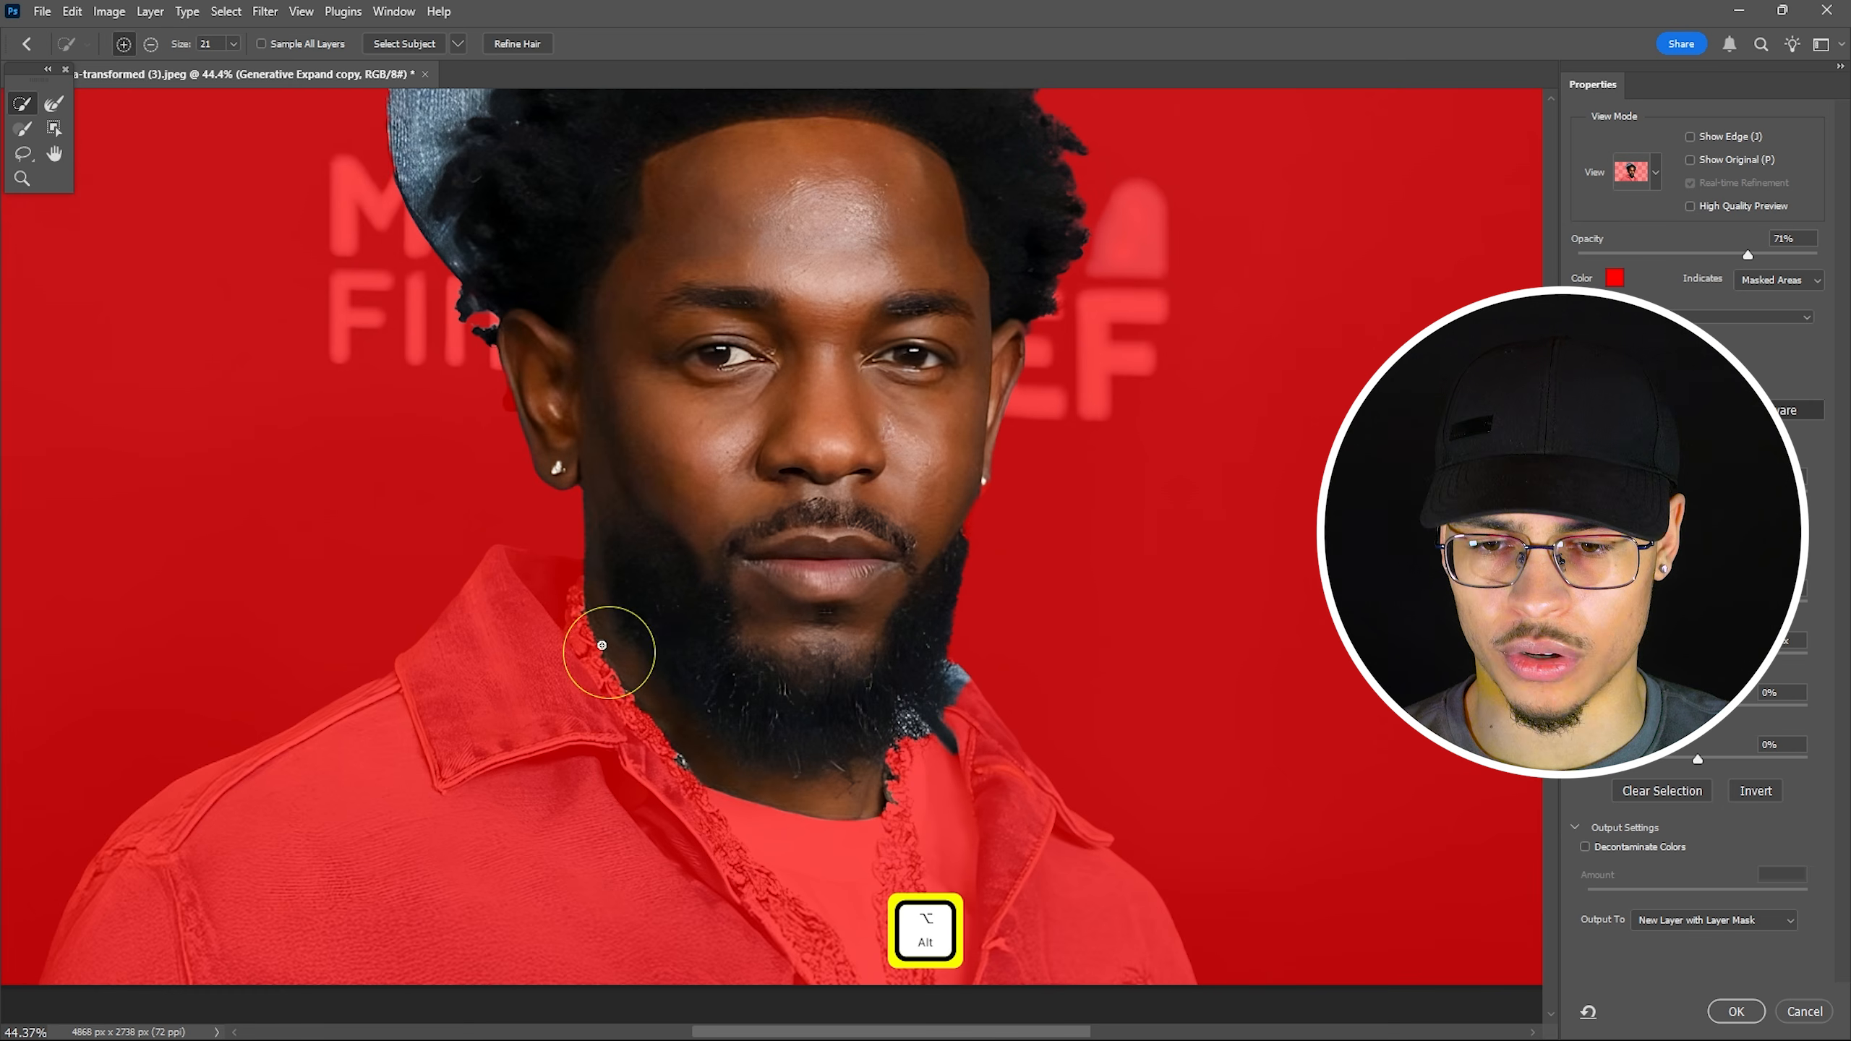
{"action": "mouse_move", "coordinate": [594, 612]}
{"action": "left_mouse_down"}
{"action": "mouse_move", "coordinate": [690, 744]}
{"action": "mouse_move", "coordinate": [785, 802]}
{"action": "left_mouse_up"}
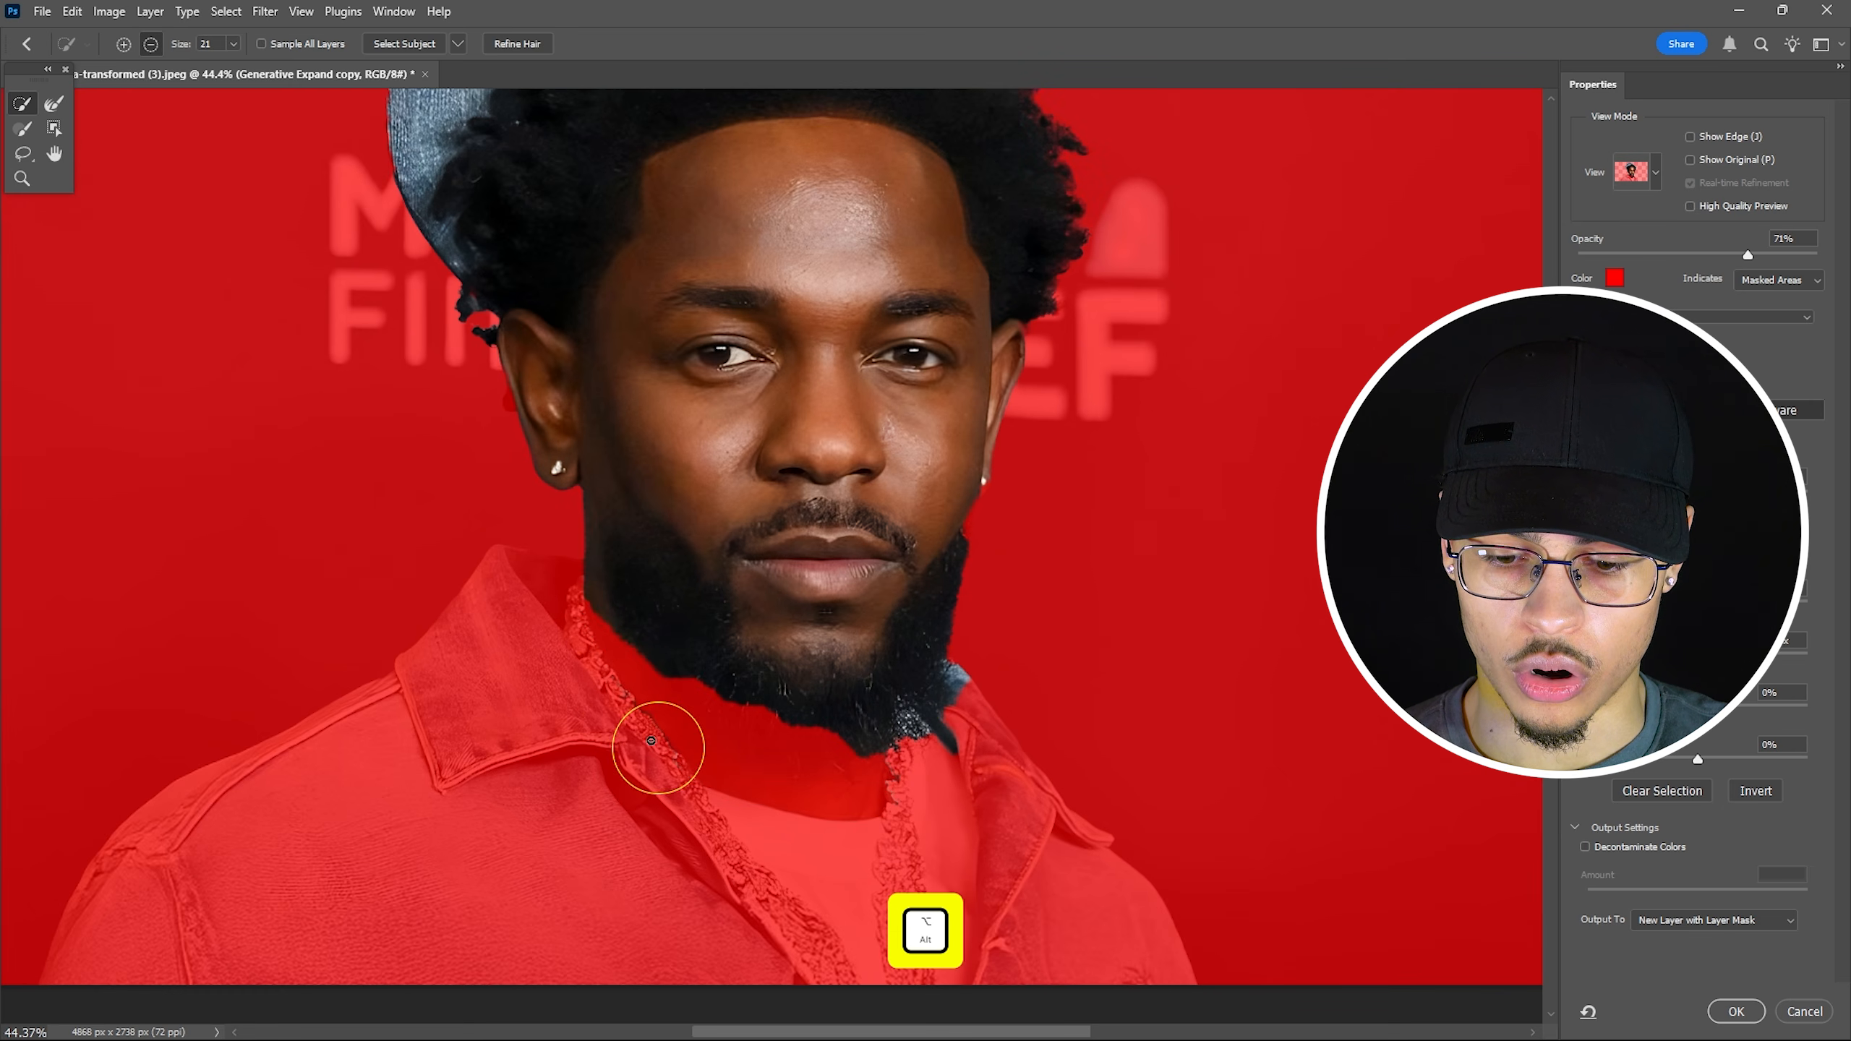
{"action": "mouse_move", "coordinate": [620, 694]}
{"action": "left_mouse_down"}
{"action": "mouse_move", "coordinate": [665, 760]}
{"action": "mouse_move", "coordinate": [708, 745]}
{"action": "mouse_move", "coordinate": [645, 660]}
{"action": "left_mouse_up"}
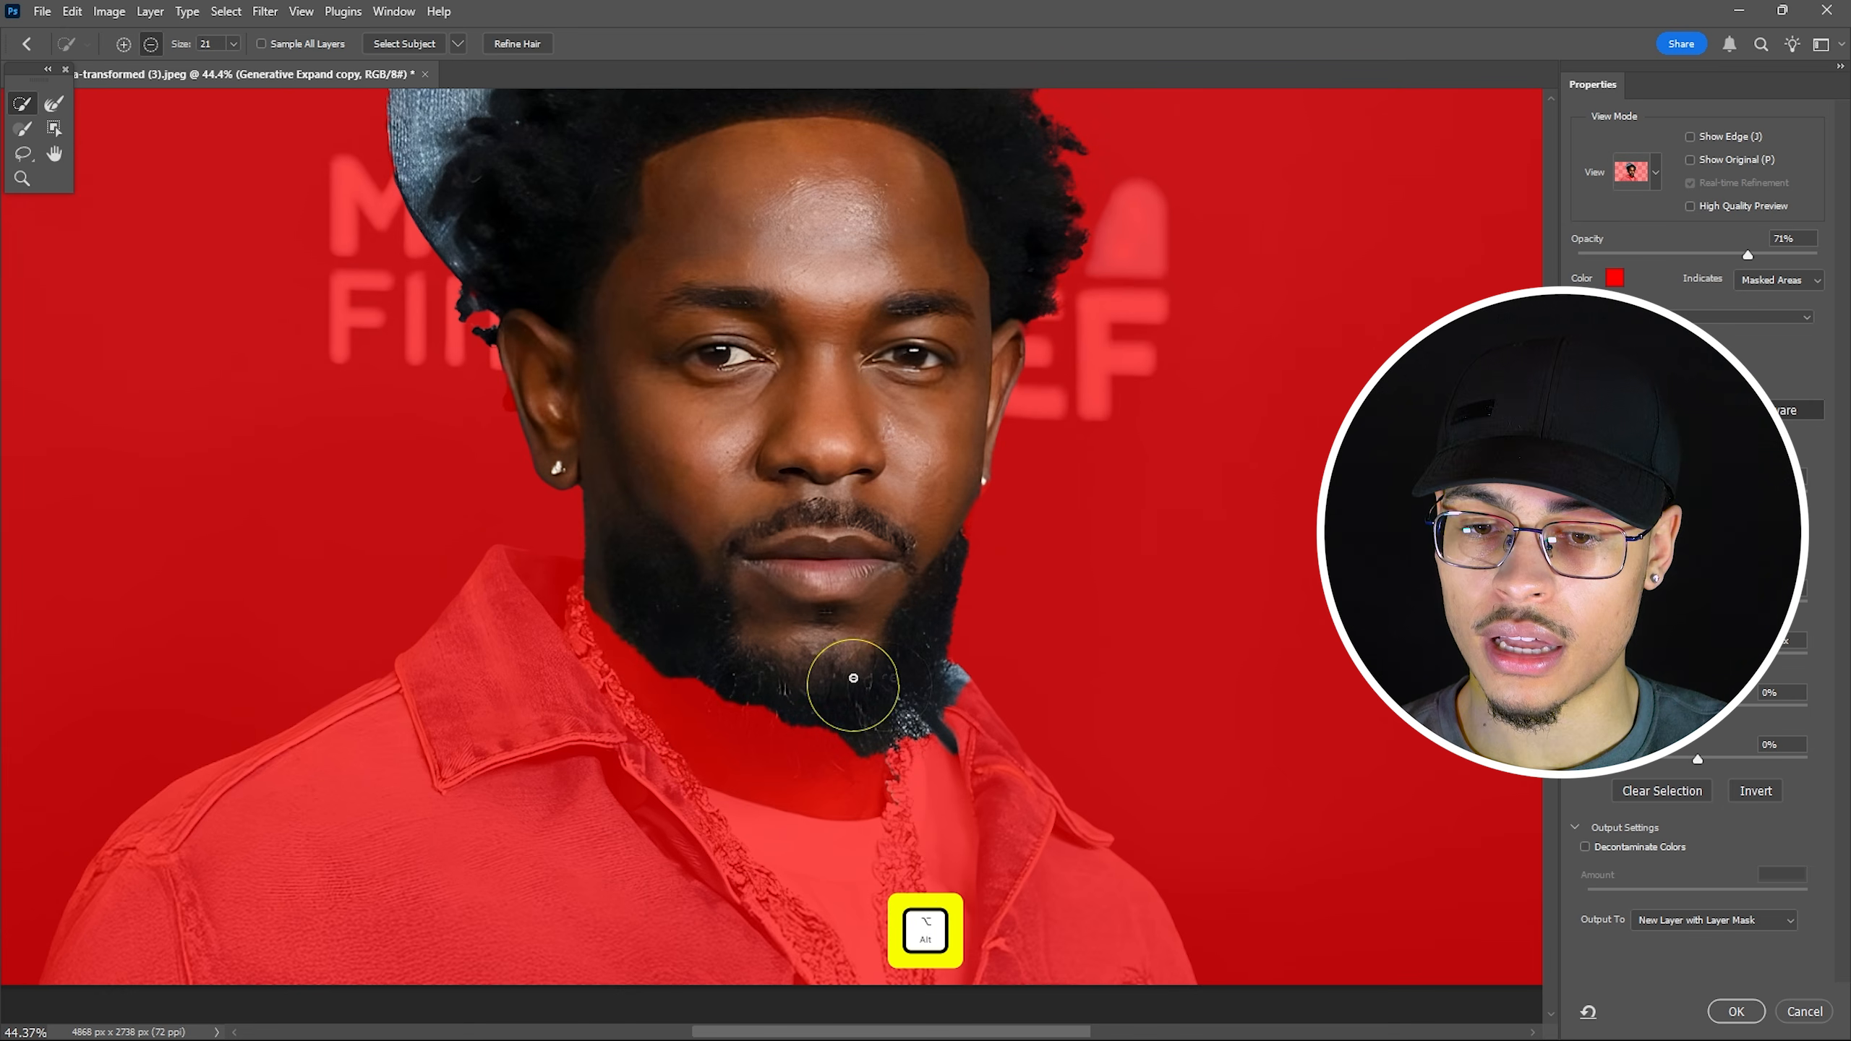
{"action": "mouse_move", "coordinate": [963, 673]}
{"action": "left_mouse_down"}
{"action": "mouse_move", "coordinate": [967, 723]}
{"action": "mouse_move", "coordinate": [897, 773]}
{"action": "mouse_move", "coordinate": [946, 654]}
{"action": "mouse_move", "coordinate": [847, 706]}
{"action": "mouse_move", "coordinate": [743, 711]}
{"action": "mouse_move", "coordinate": [884, 709]}
{"action": "left_mouse_up"}
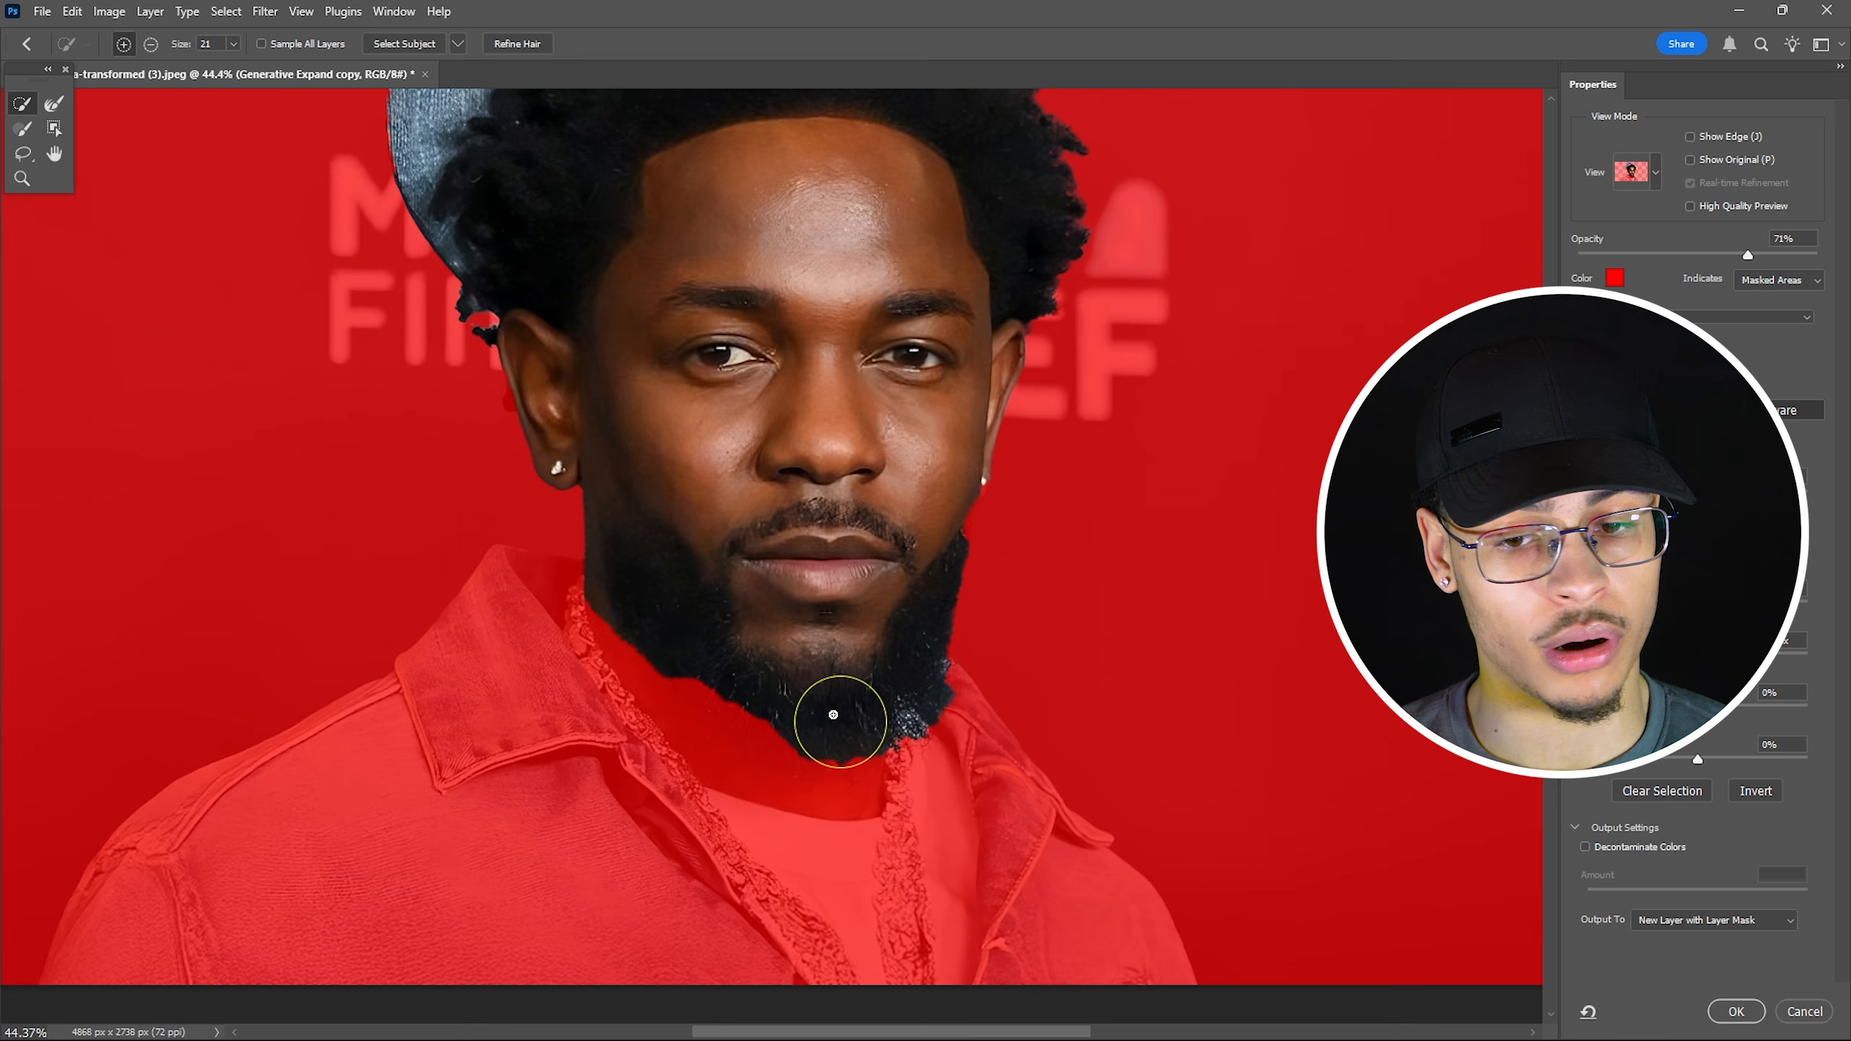
{"action": "mouse_move", "coordinate": [765, 710]}
{"action": "left_mouse_down"}
{"action": "mouse_move", "coordinate": [798, 734]}
{"action": "mouse_move", "coordinate": [671, 673]}
{"action": "mouse_move", "coordinate": [760, 721]}
{"action": "mouse_move", "coordinate": [853, 740]}
{"action": "mouse_move", "coordinate": [842, 759]}
{"action": "mouse_move", "coordinate": [645, 661]}
{"action": "mouse_move", "coordinate": [592, 607]}
{"action": "mouse_move", "coordinate": [713, 692]}
{"action": "mouse_move", "coordinate": [598, 615]}
{"action": "mouse_move", "coordinate": [682, 700]}
{"action": "mouse_move", "coordinate": [797, 742]}
{"action": "mouse_move", "coordinate": [695, 693]}
{"action": "mouse_move", "coordinate": [810, 750]}
{"action": "left_mouse_up"}
{"action": "left_click", "coordinate": [942, 708], "text": "alt"}
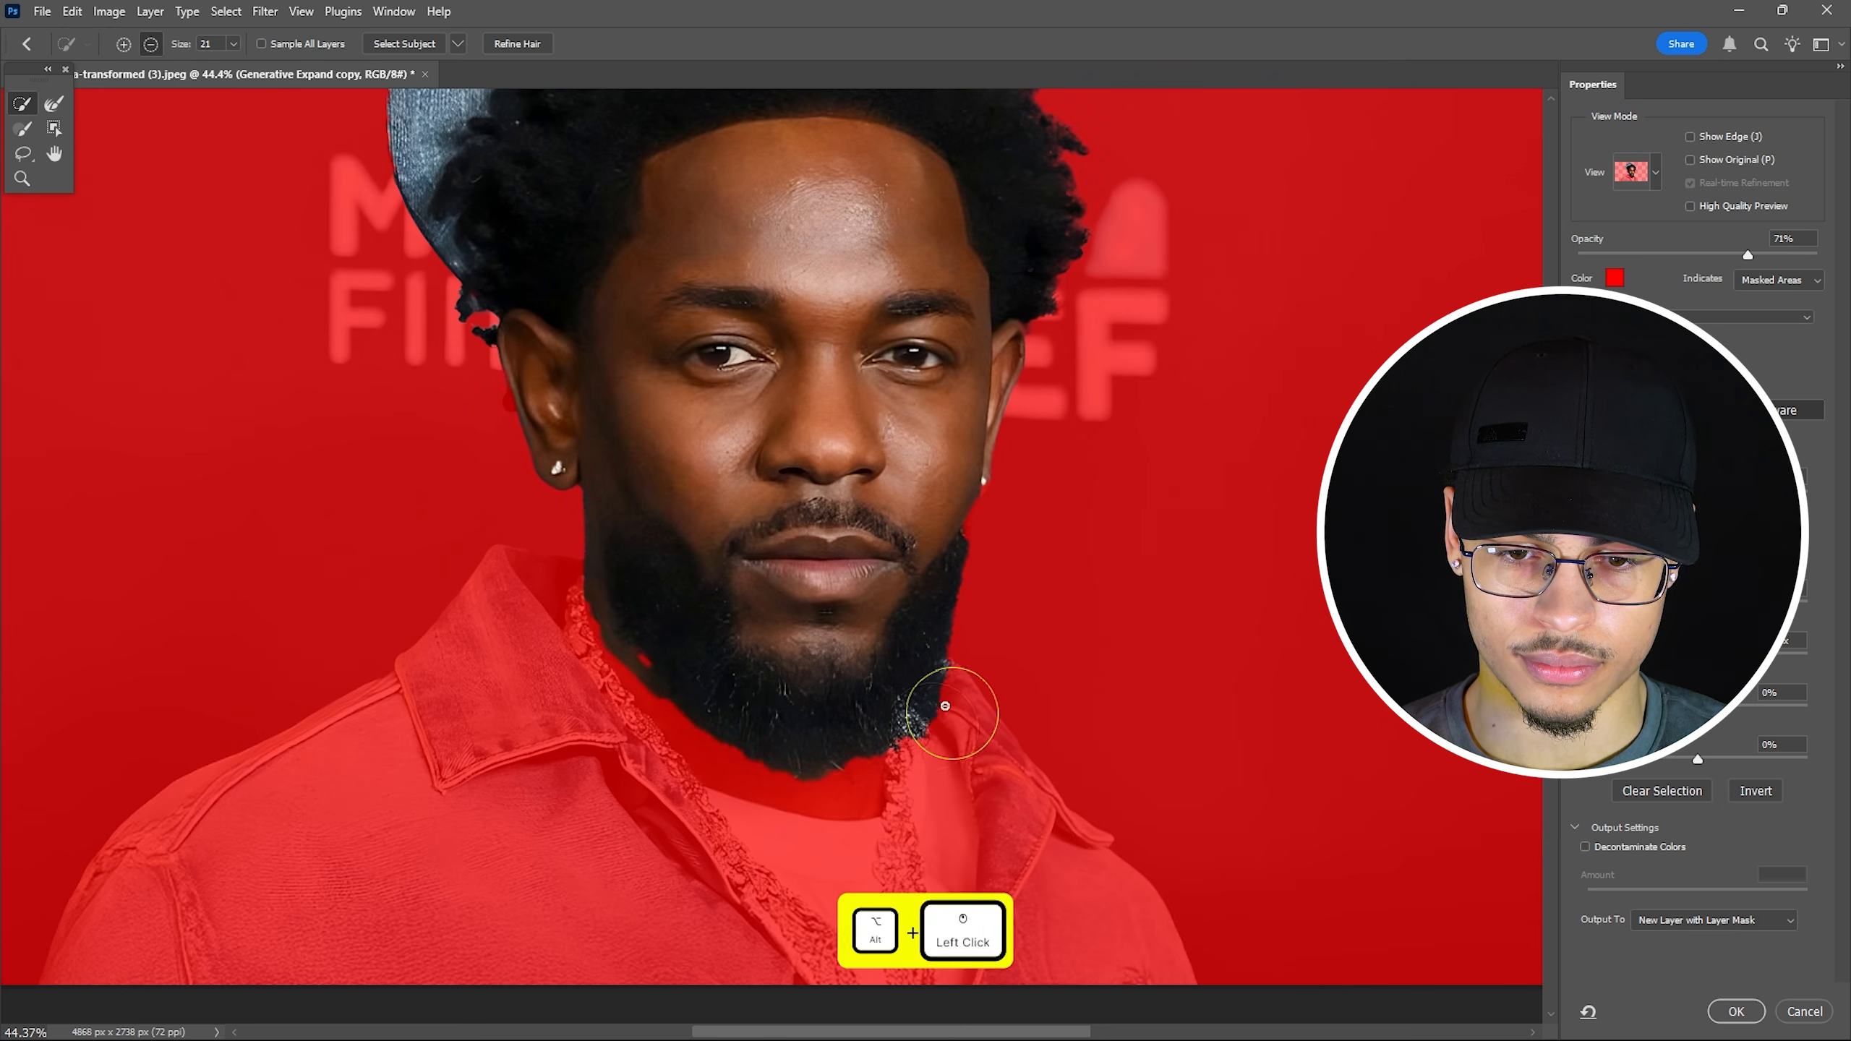
{"action": "left_click_drag", "start_coordinate": [657, 686], "coordinate": [645, 671]}
{"action": "left_click_drag", "start_coordinate": [581, 587], "coordinate": [581, 588]}
{"action": "scroll", "coordinate": [981, 514], "scroll_direction": "up", "scroll_amount": 4}
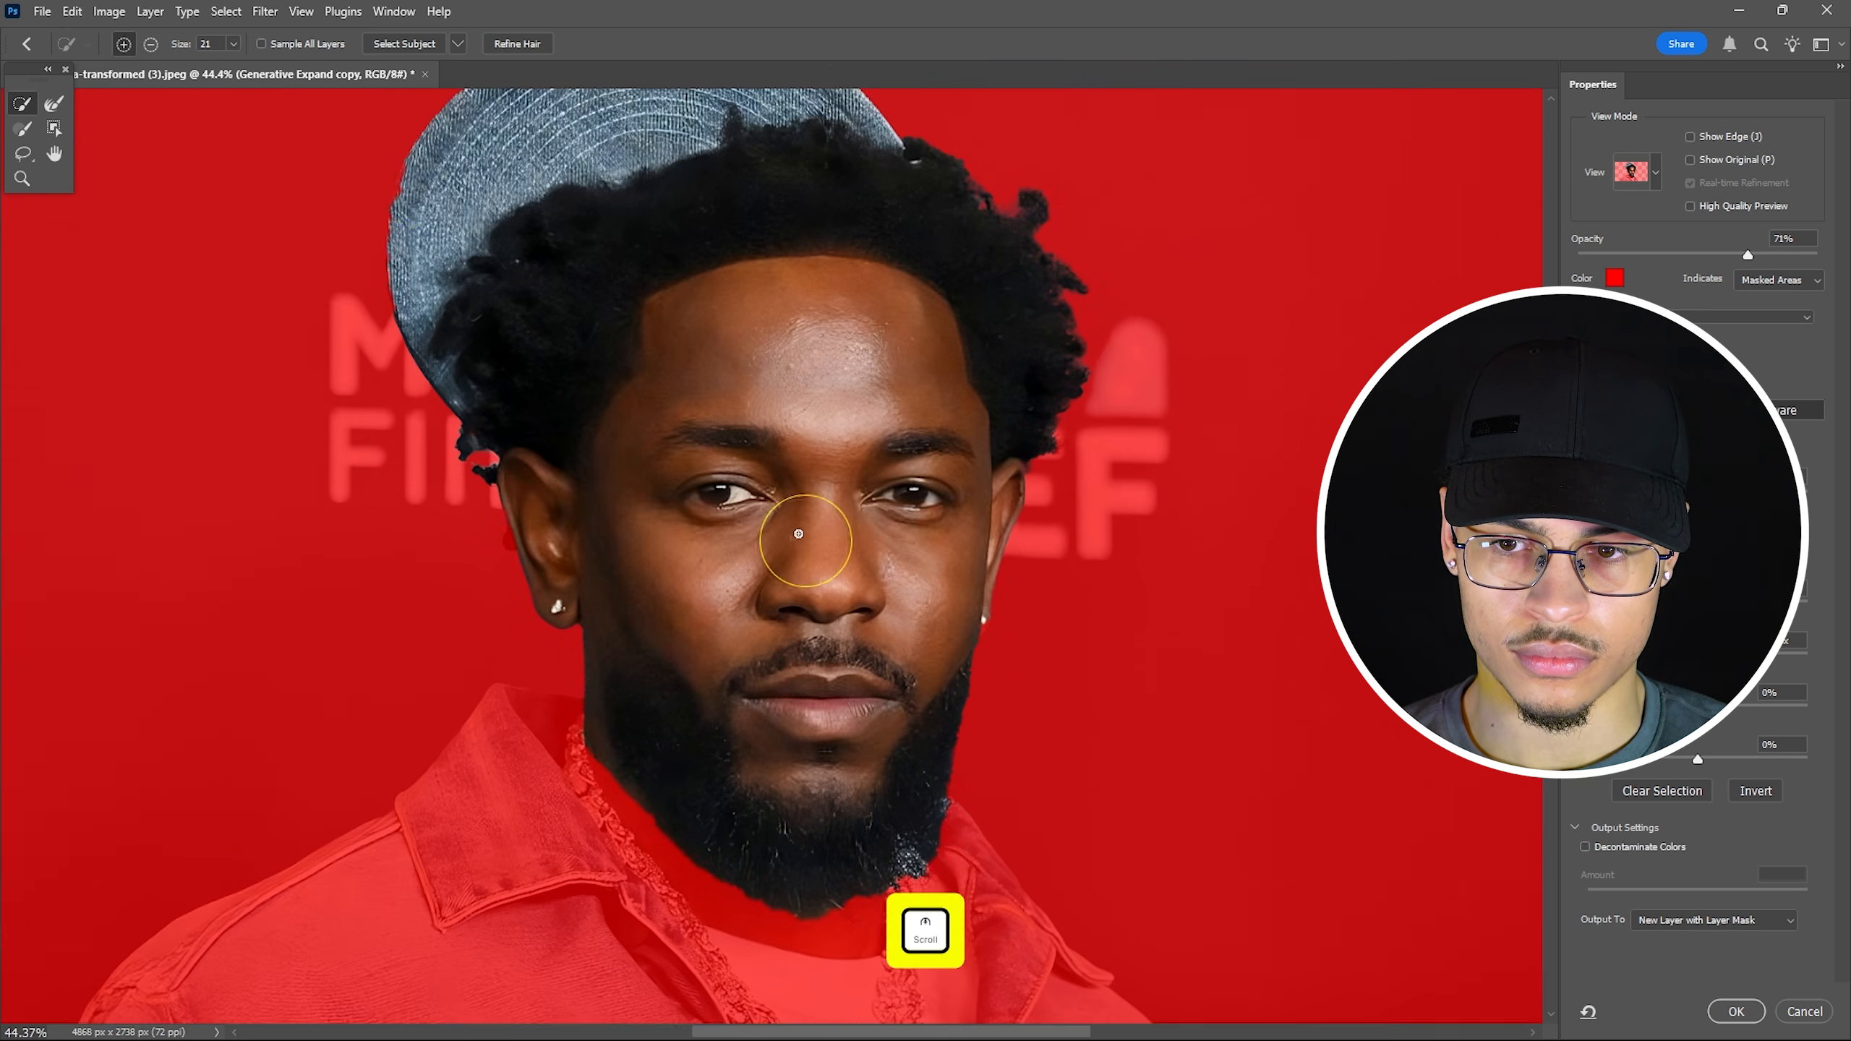
{"action": "scroll", "coordinate": [568, 620], "scroll_direction": "down", "scroll_amount": 1}
{"action": "scroll", "coordinate": [874, 773], "scroll_direction": "left", "scroll_amount": 2}
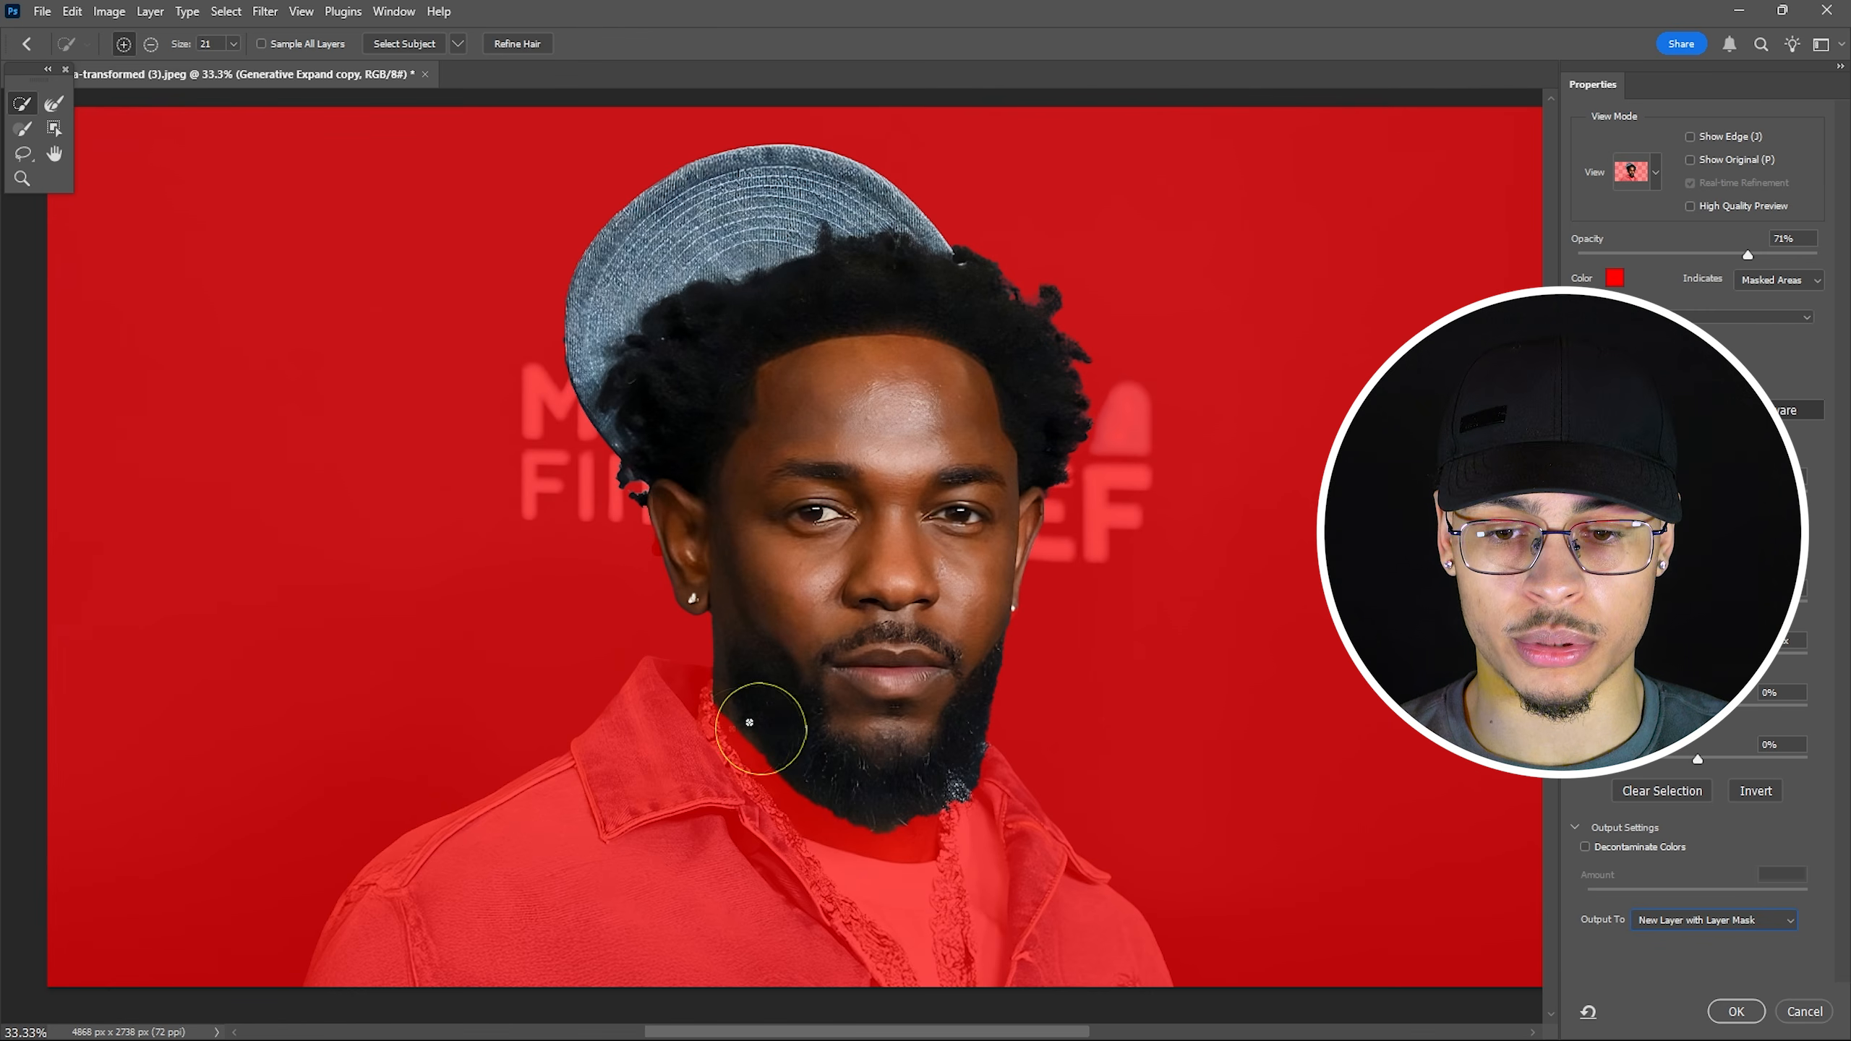
Output the head selection as a new layer with layer mask.
{"action": "left_click", "coordinate": [1724, 914]}
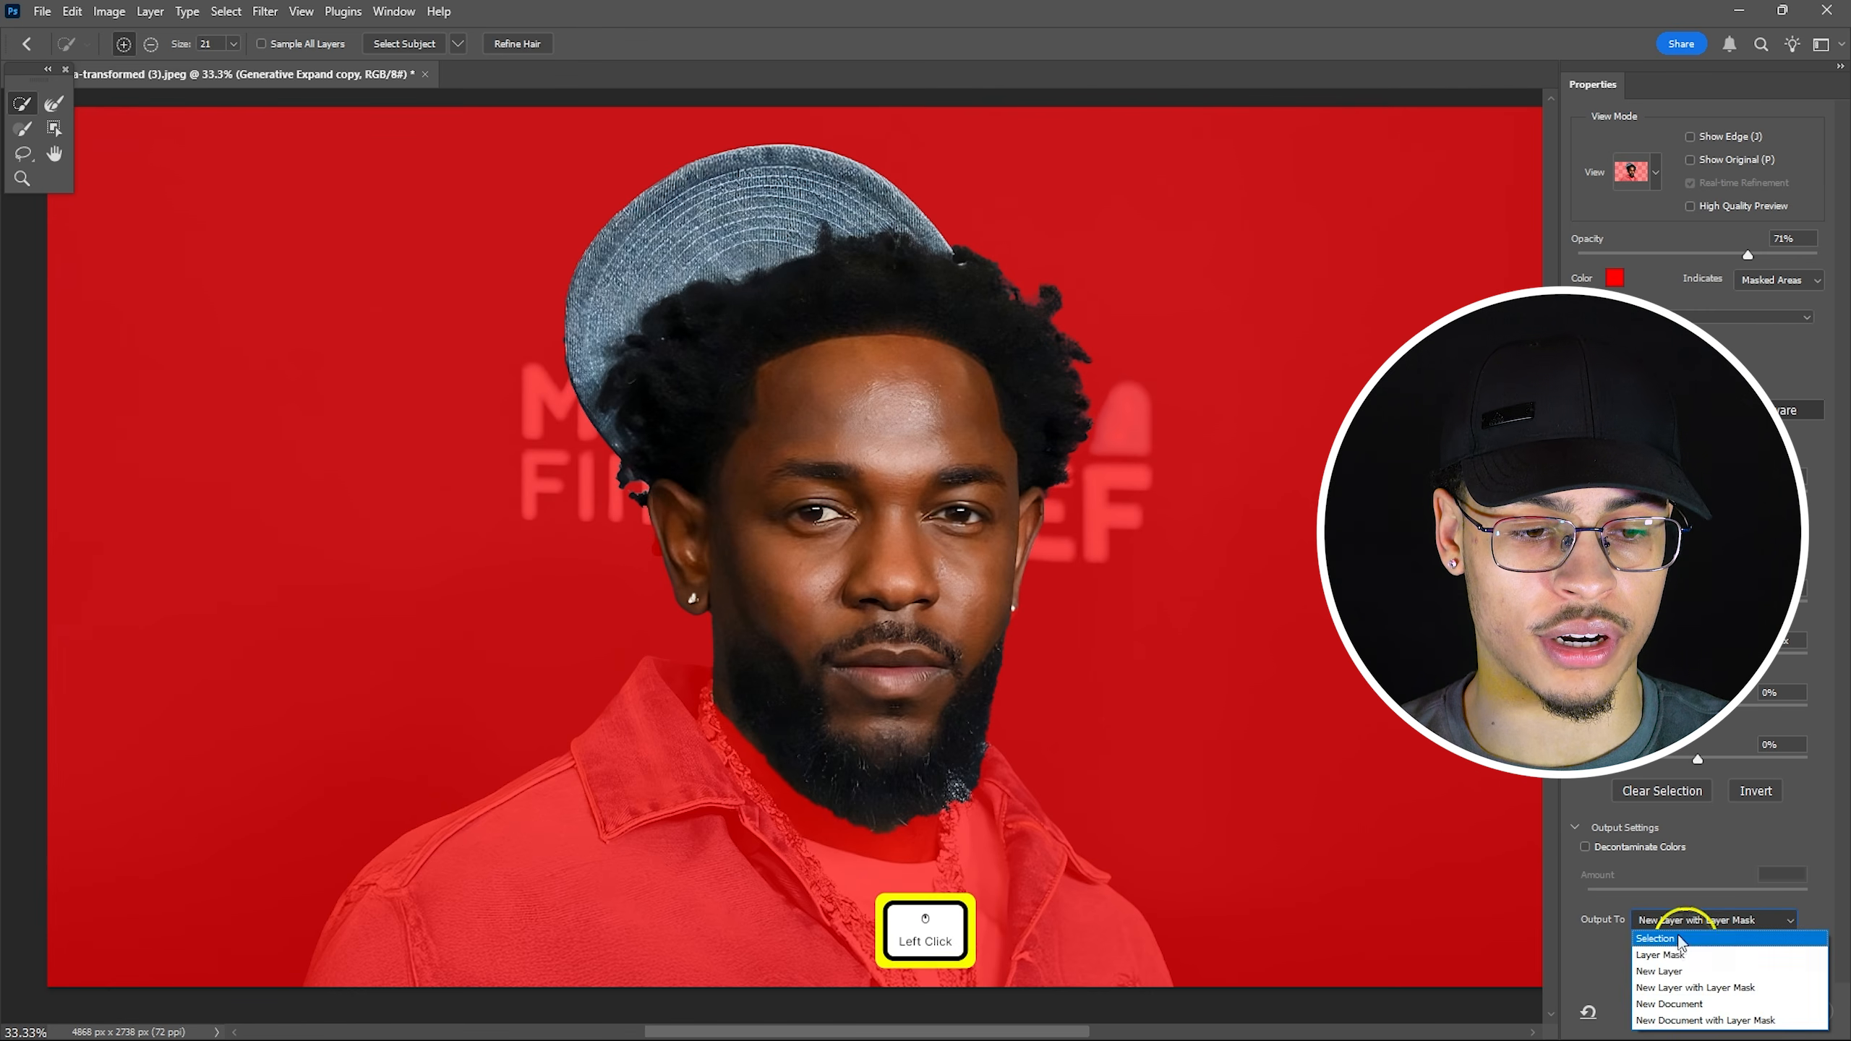
{"action": "left_click", "coordinate": [1732, 988]}
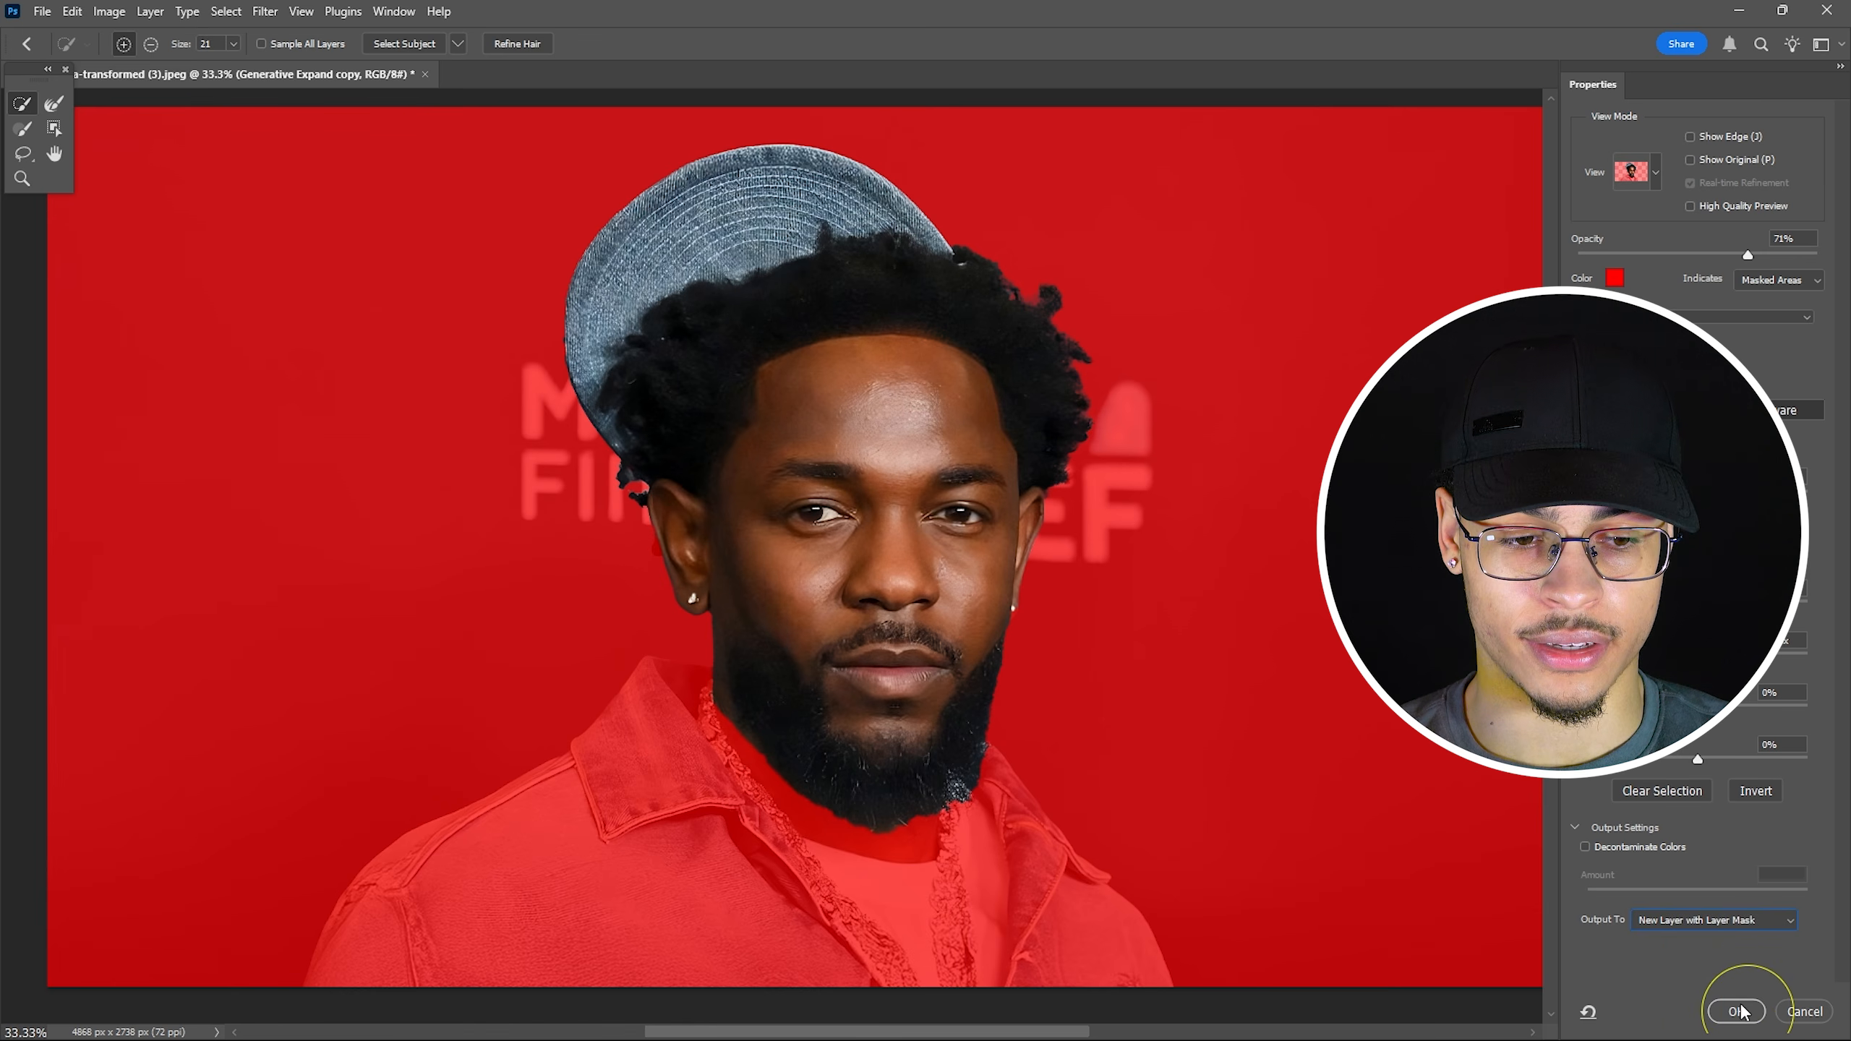
{"action": "left_click", "coordinate": [1739, 1012]}
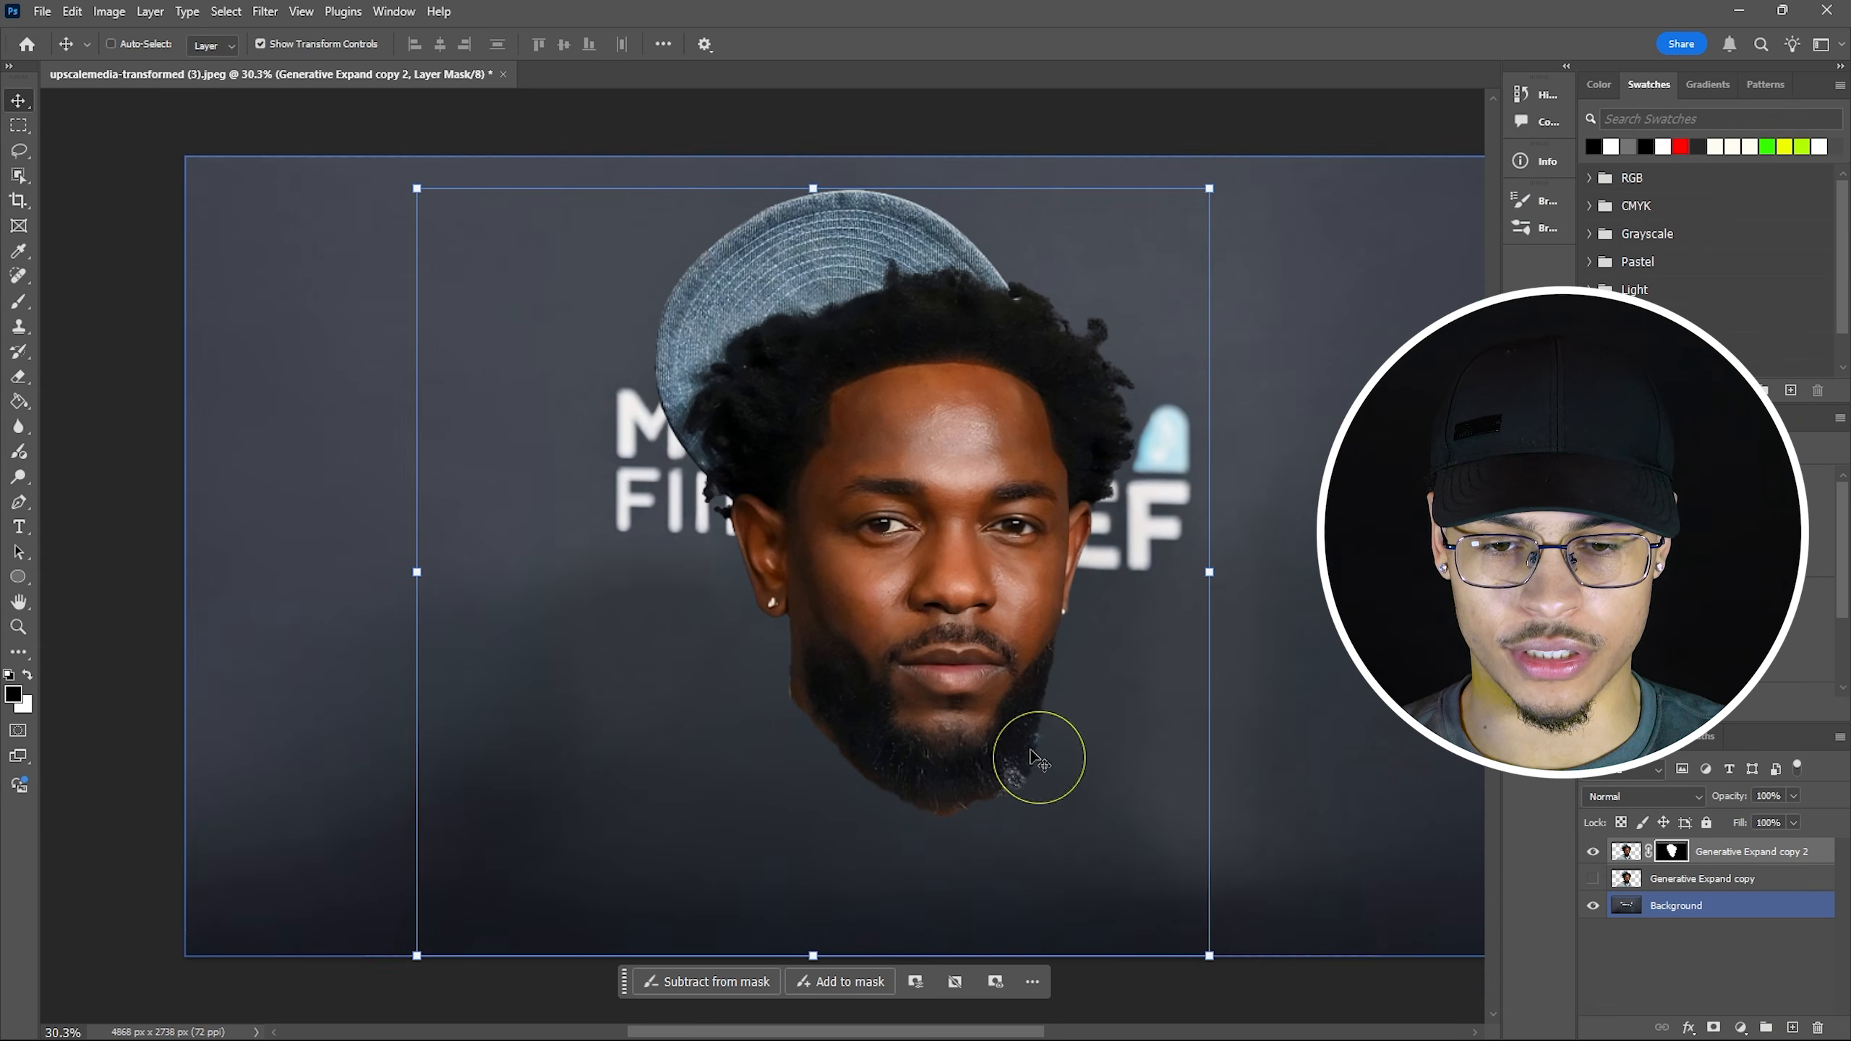
Check the head-only mask on Generative Expand copy 2, then apply it permanently.
{"action": "left_click", "coordinate": [1672, 852], "text": "alt"}
{"action": "left_click", "coordinate": [1675, 855], "text": "alt"}
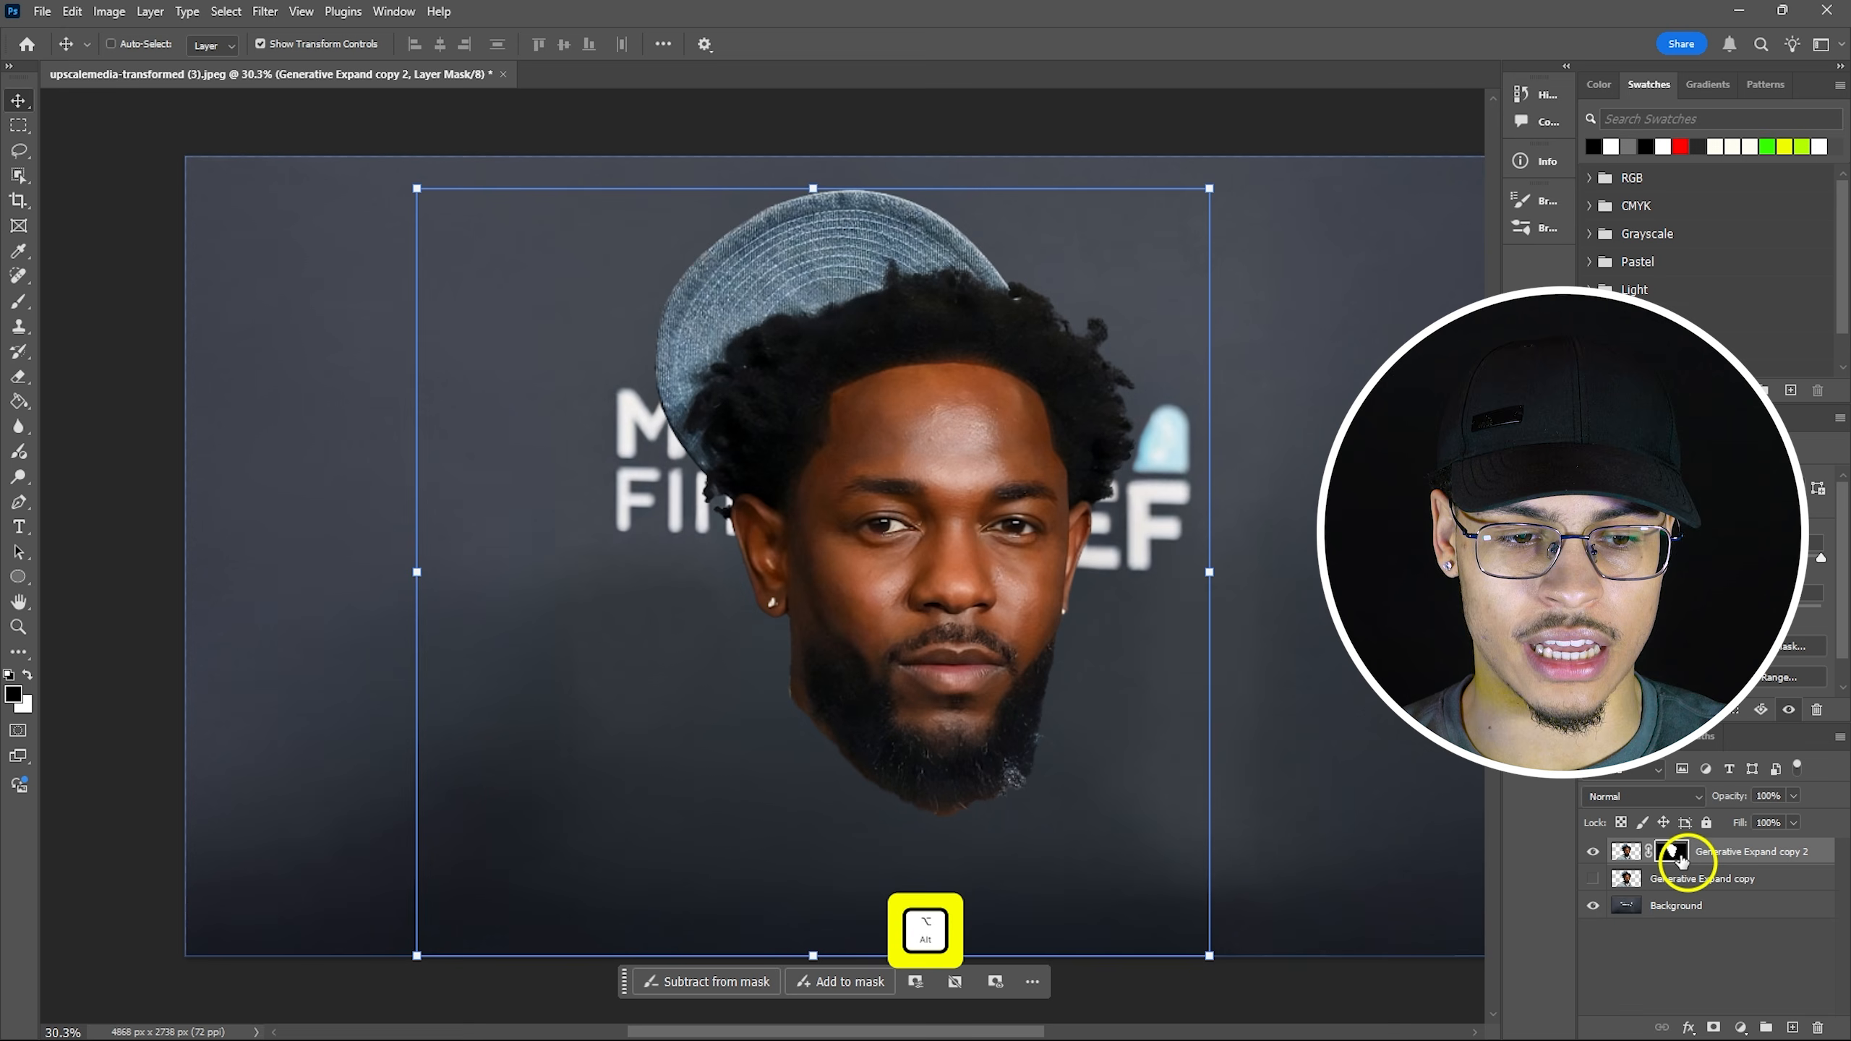
{"action": "scroll", "coordinate": [1093, 799], "scroll_direction": "up", "scroll_amount": 2}
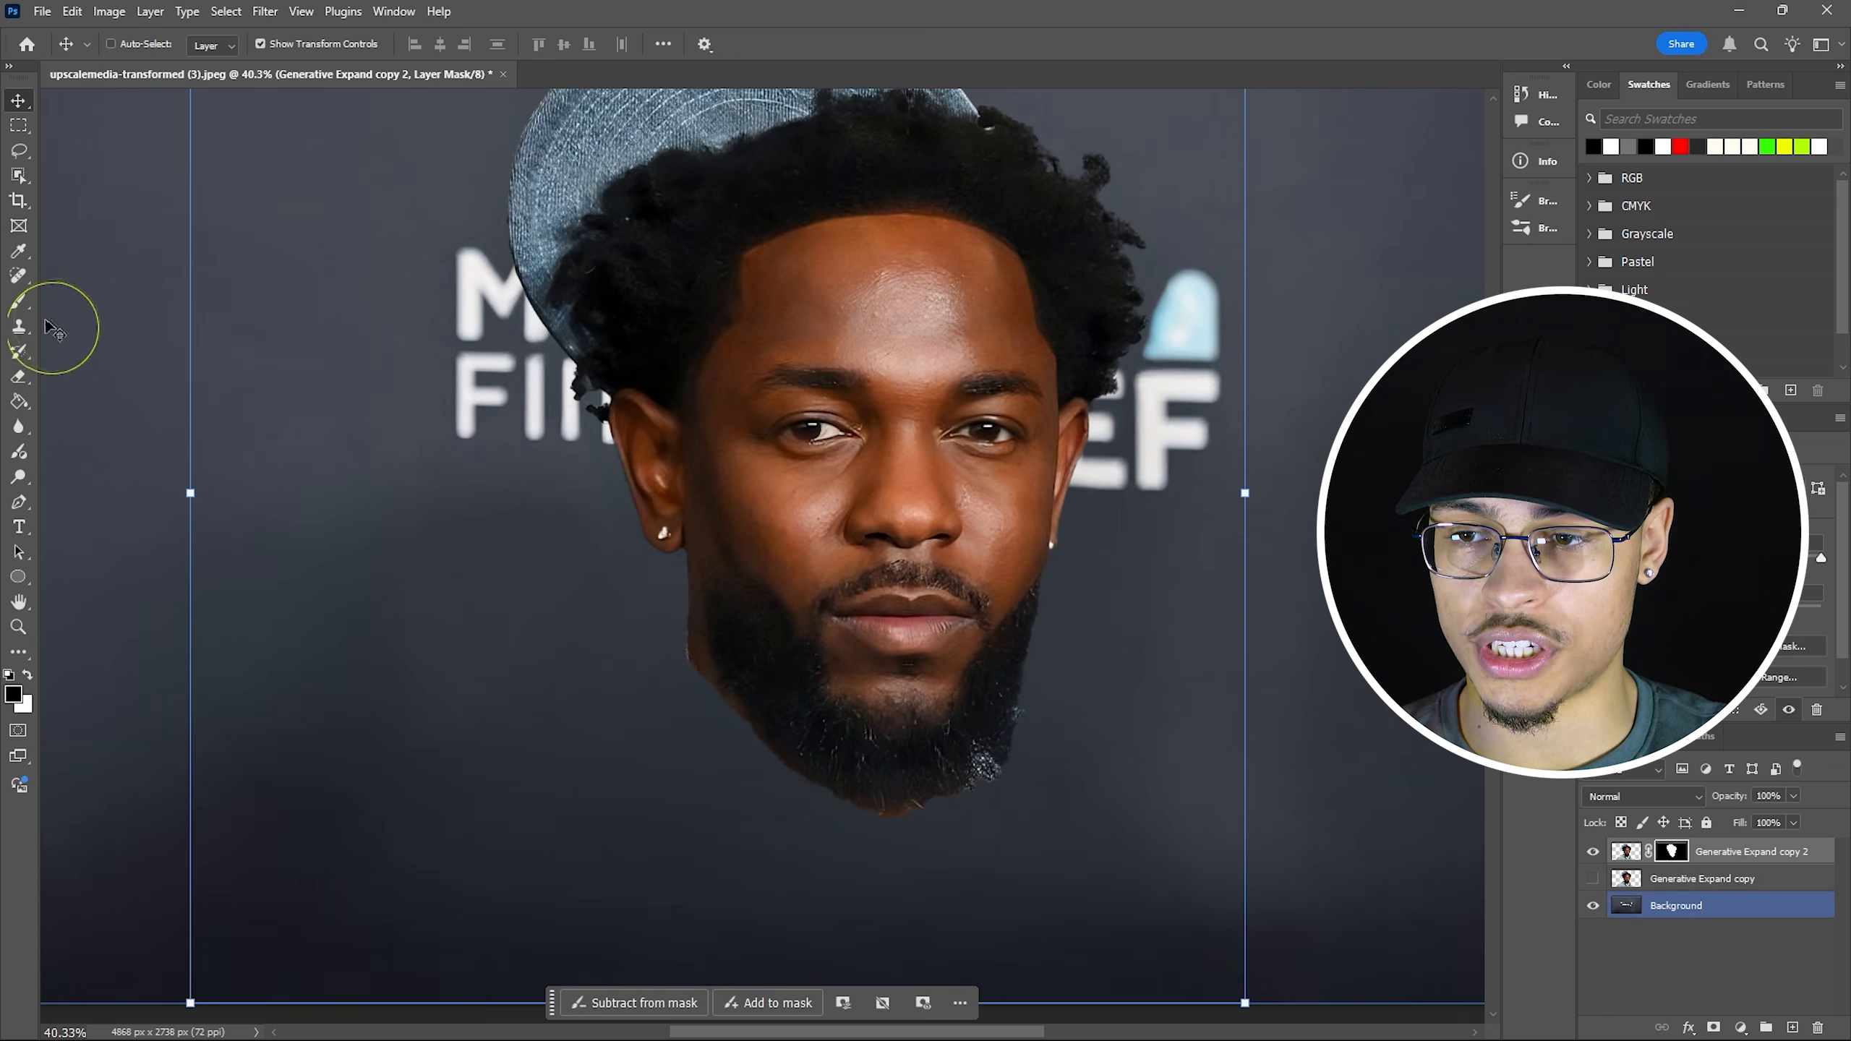
{"action": "left_click", "coordinate": [19, 301]}
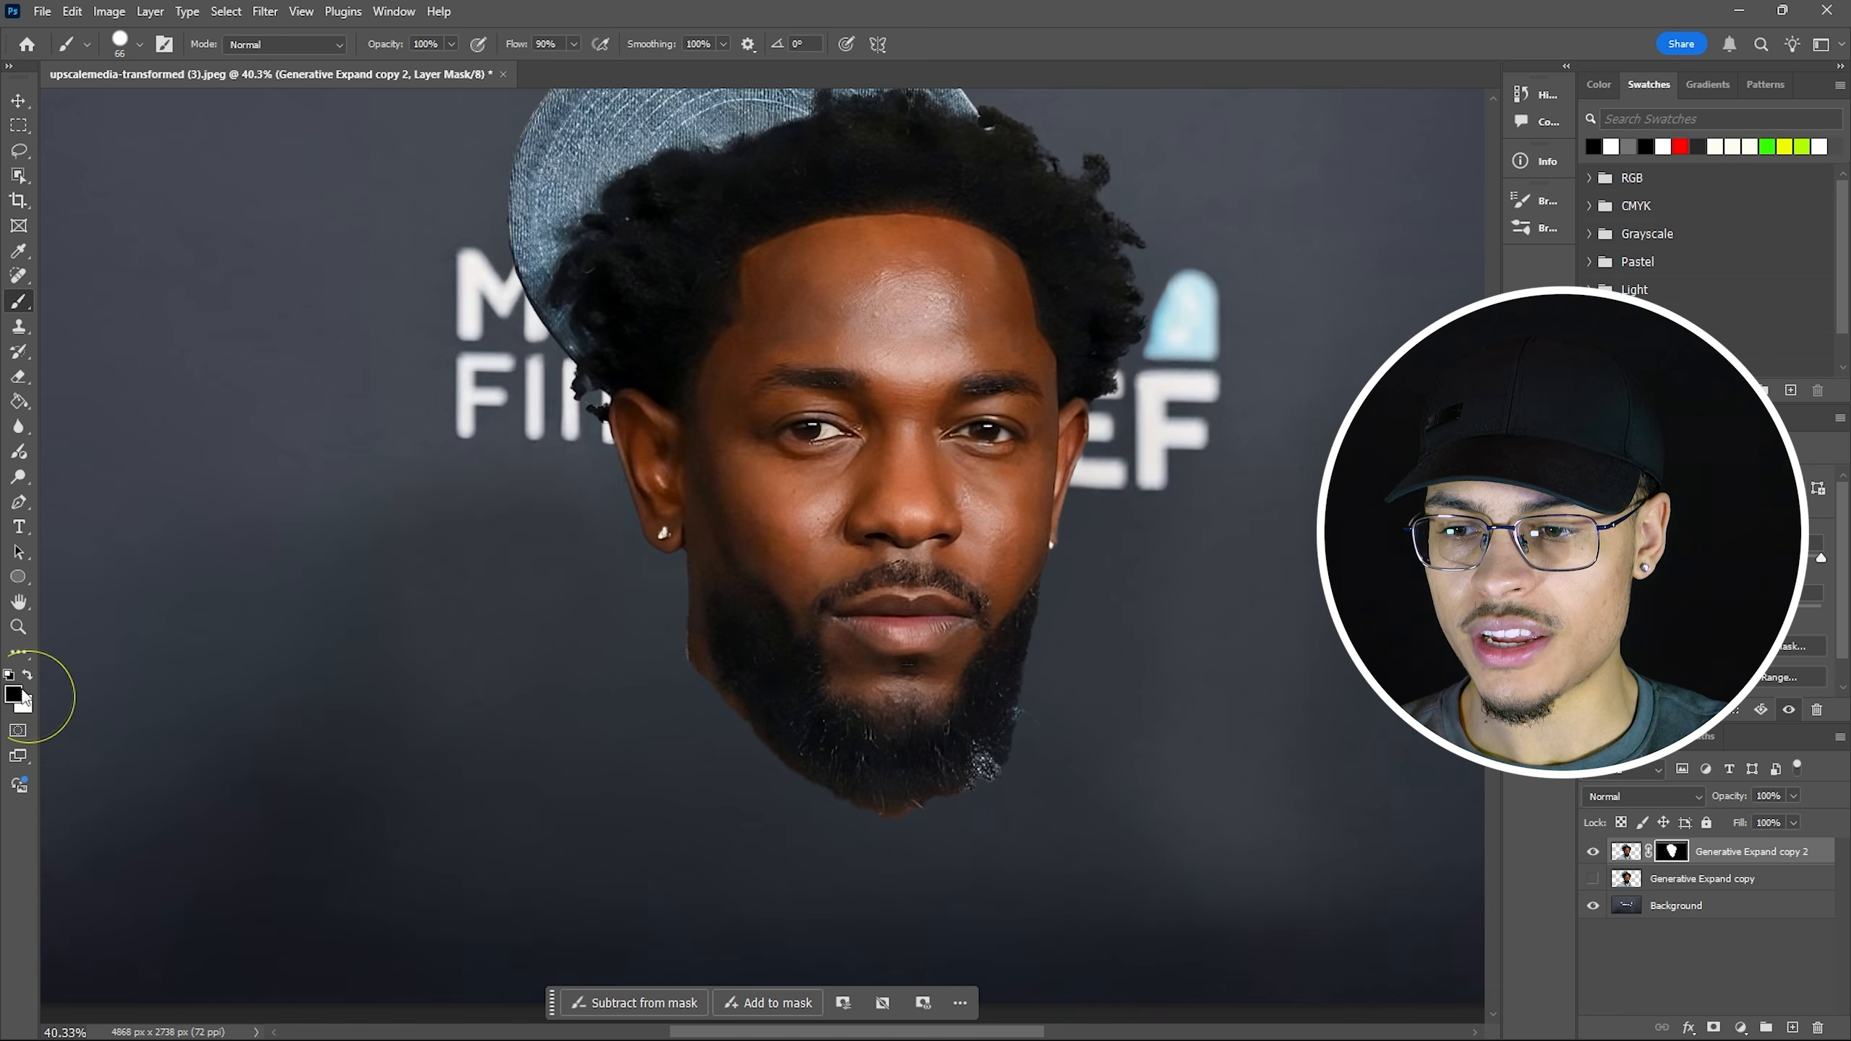
{"action": "left_click", "coordinate": [18, 304]}
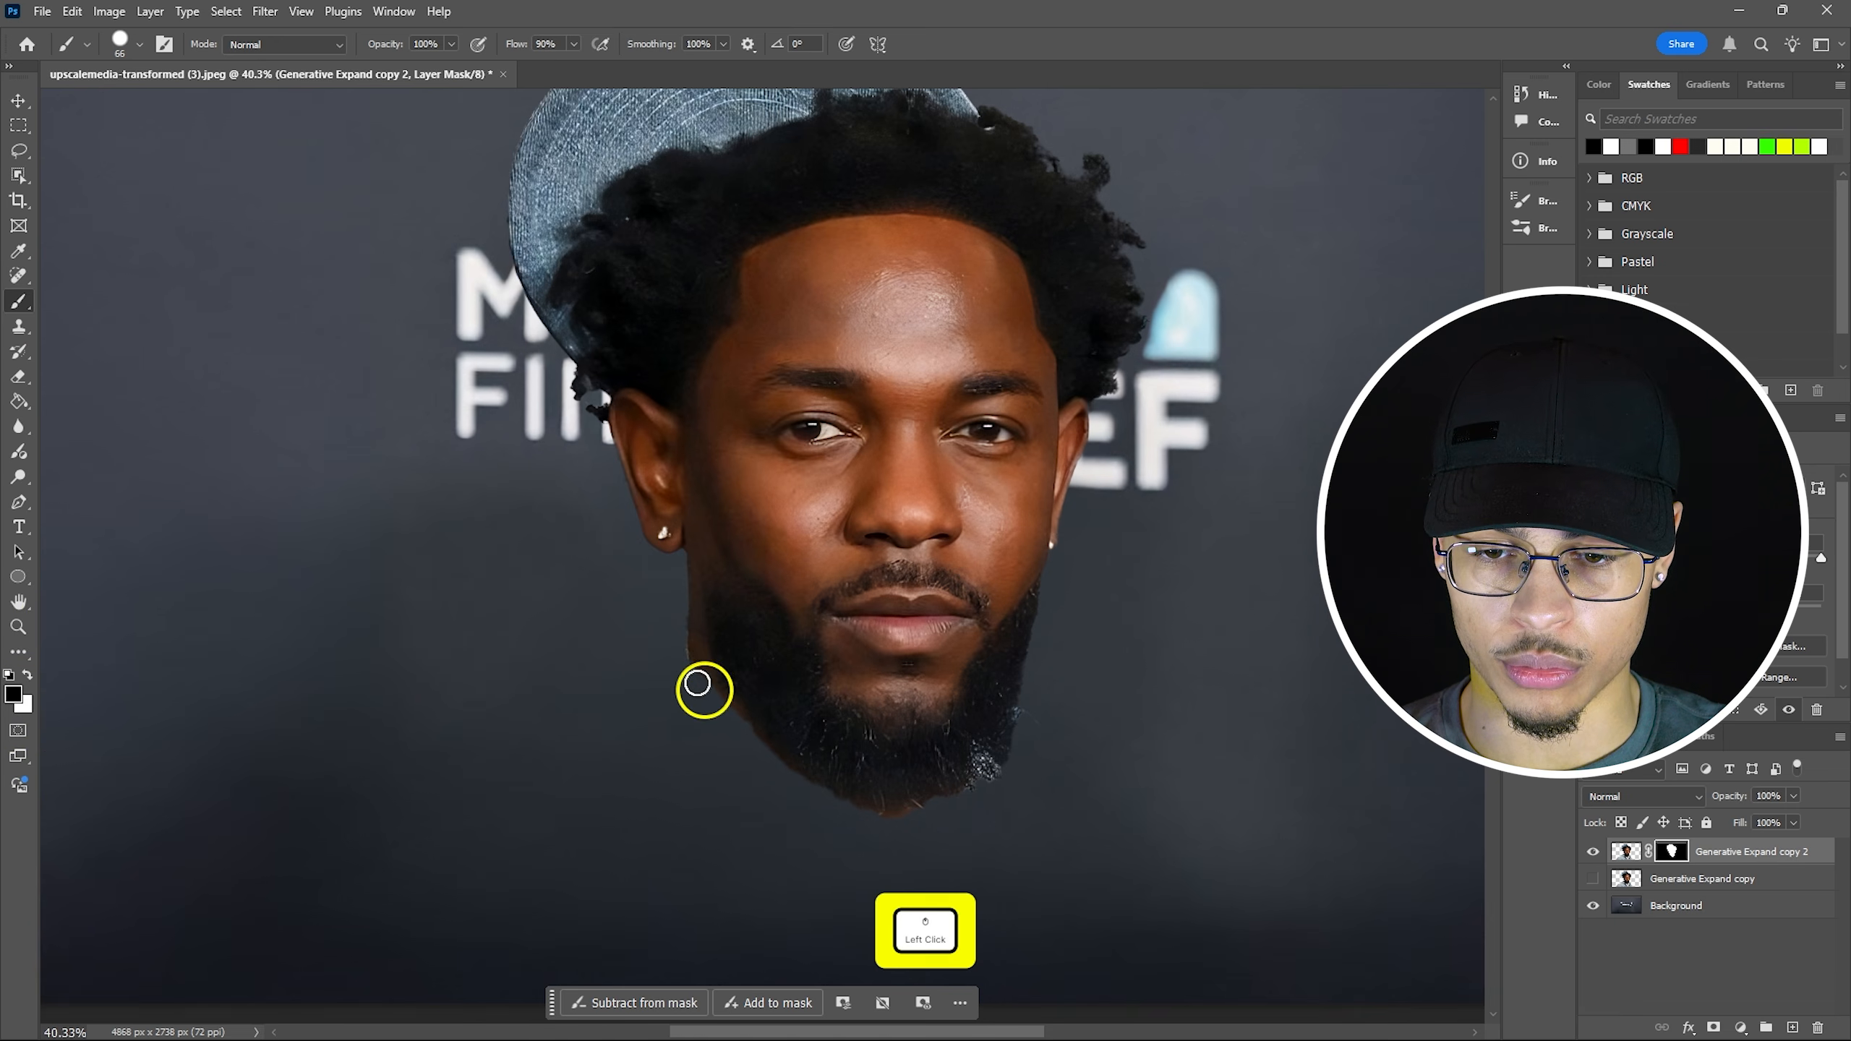
{"action": "scroll", "coordinate": [981, 711], "scroll_direction": "down", "scroll_amount": 2, "text": "alt"}
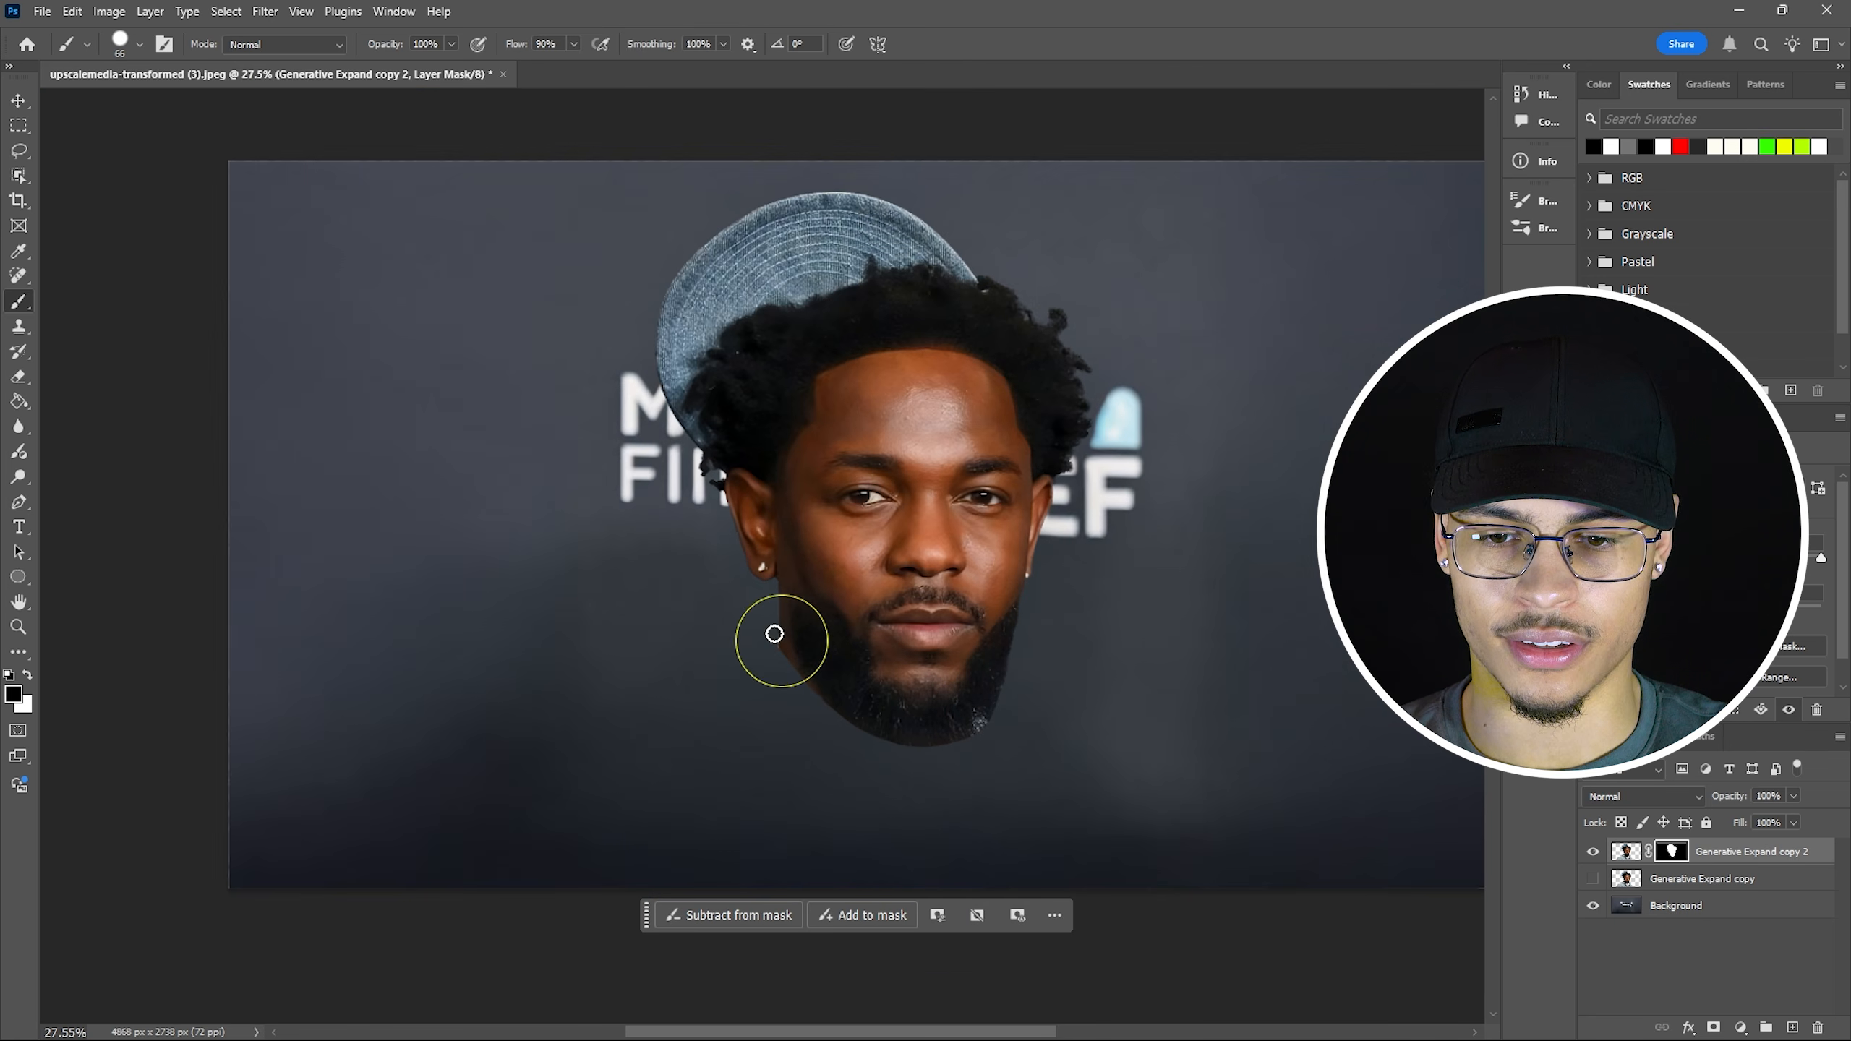
{"action": "scroll", "coordinate": [938, 802], "scroll_direction": "up", "scroll_amount": 2}
{"action": "scroll", "coordinate": [938, 809], "scroll_direction": "down", "scroll_amount": 2}
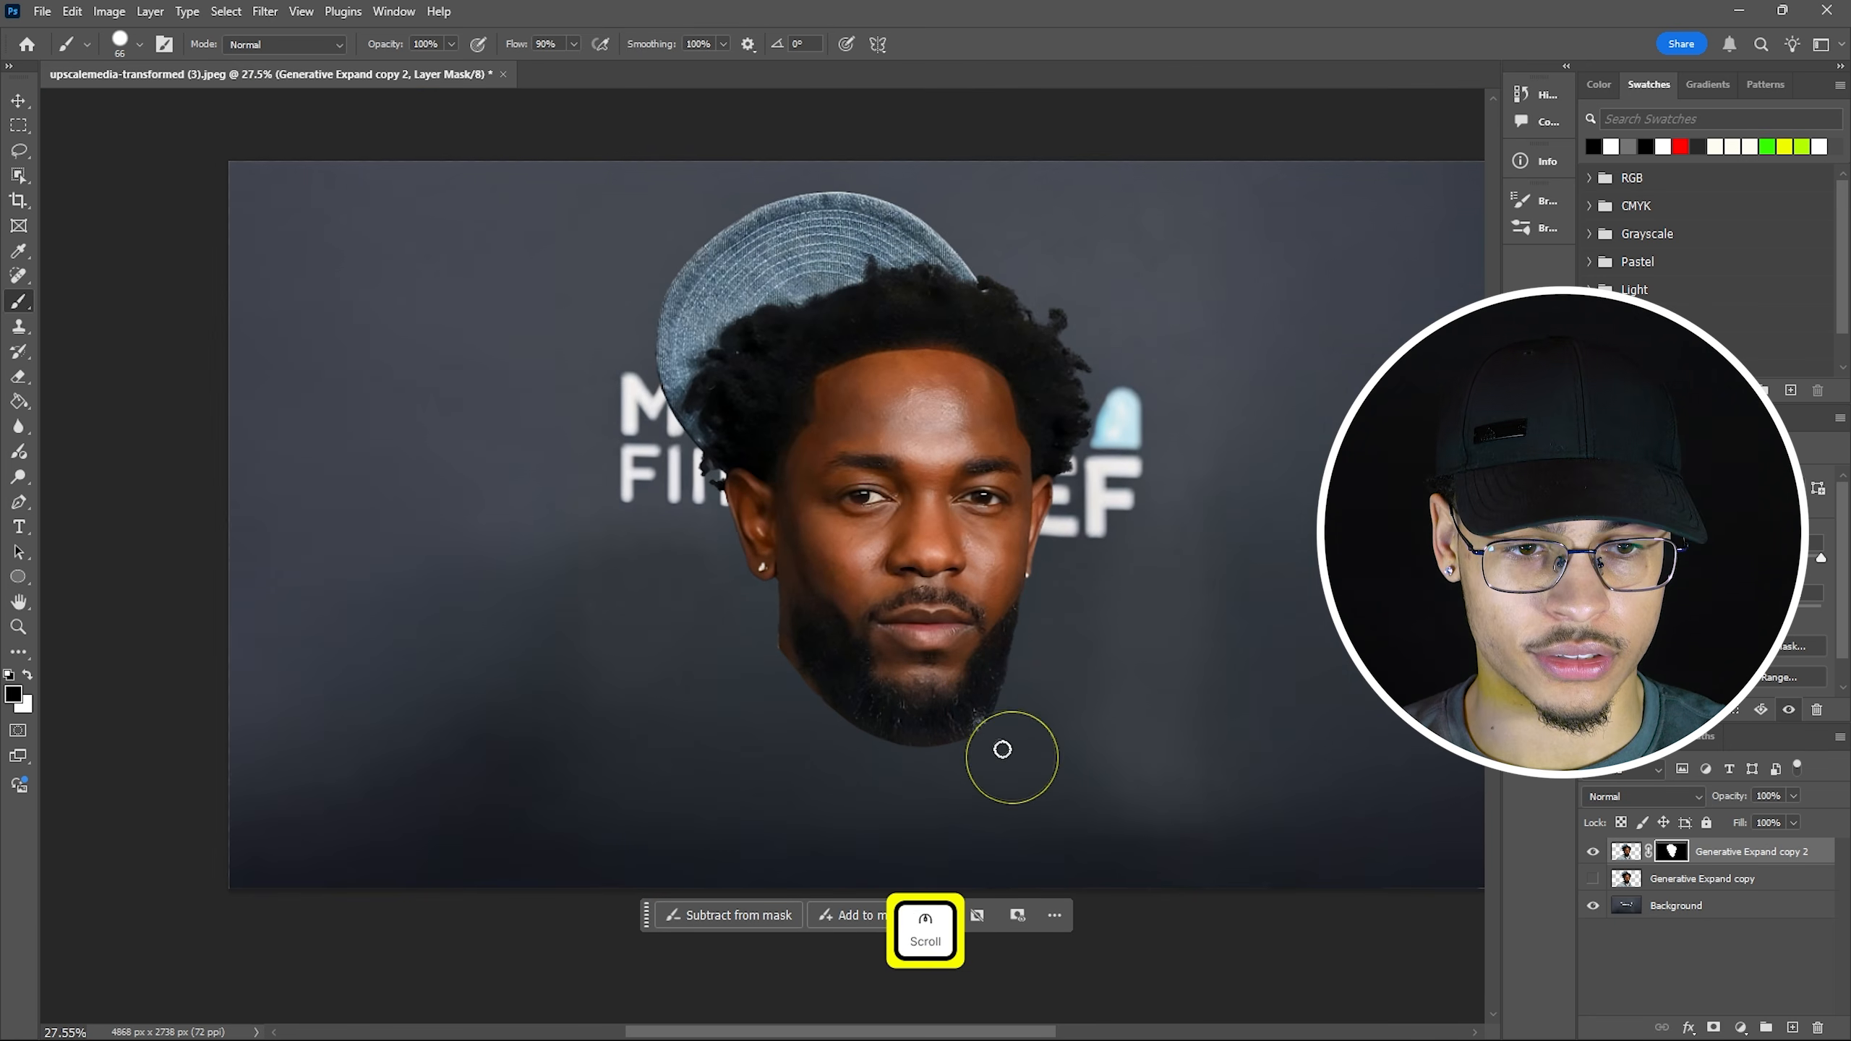
{"action": "right_click", "coordinate": [1674, 853]}
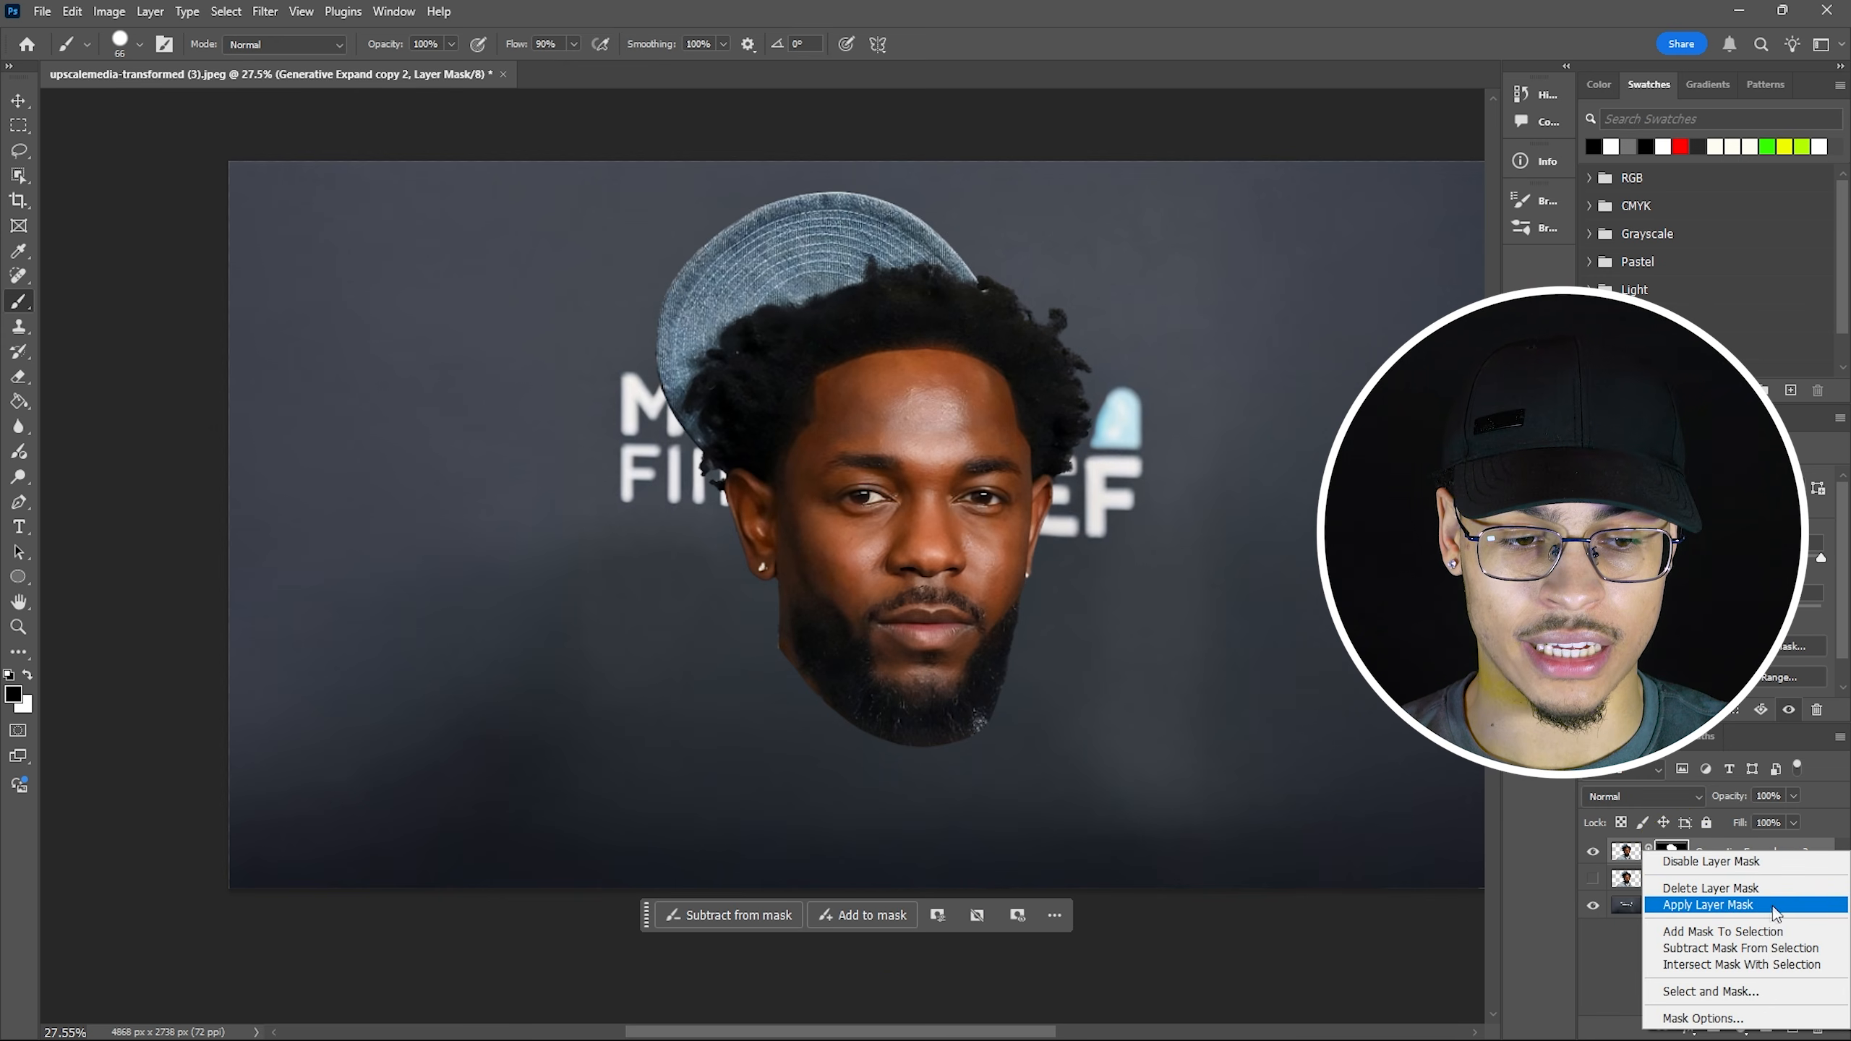
{"action": "left_click", "coordinate": [1708, 905]}
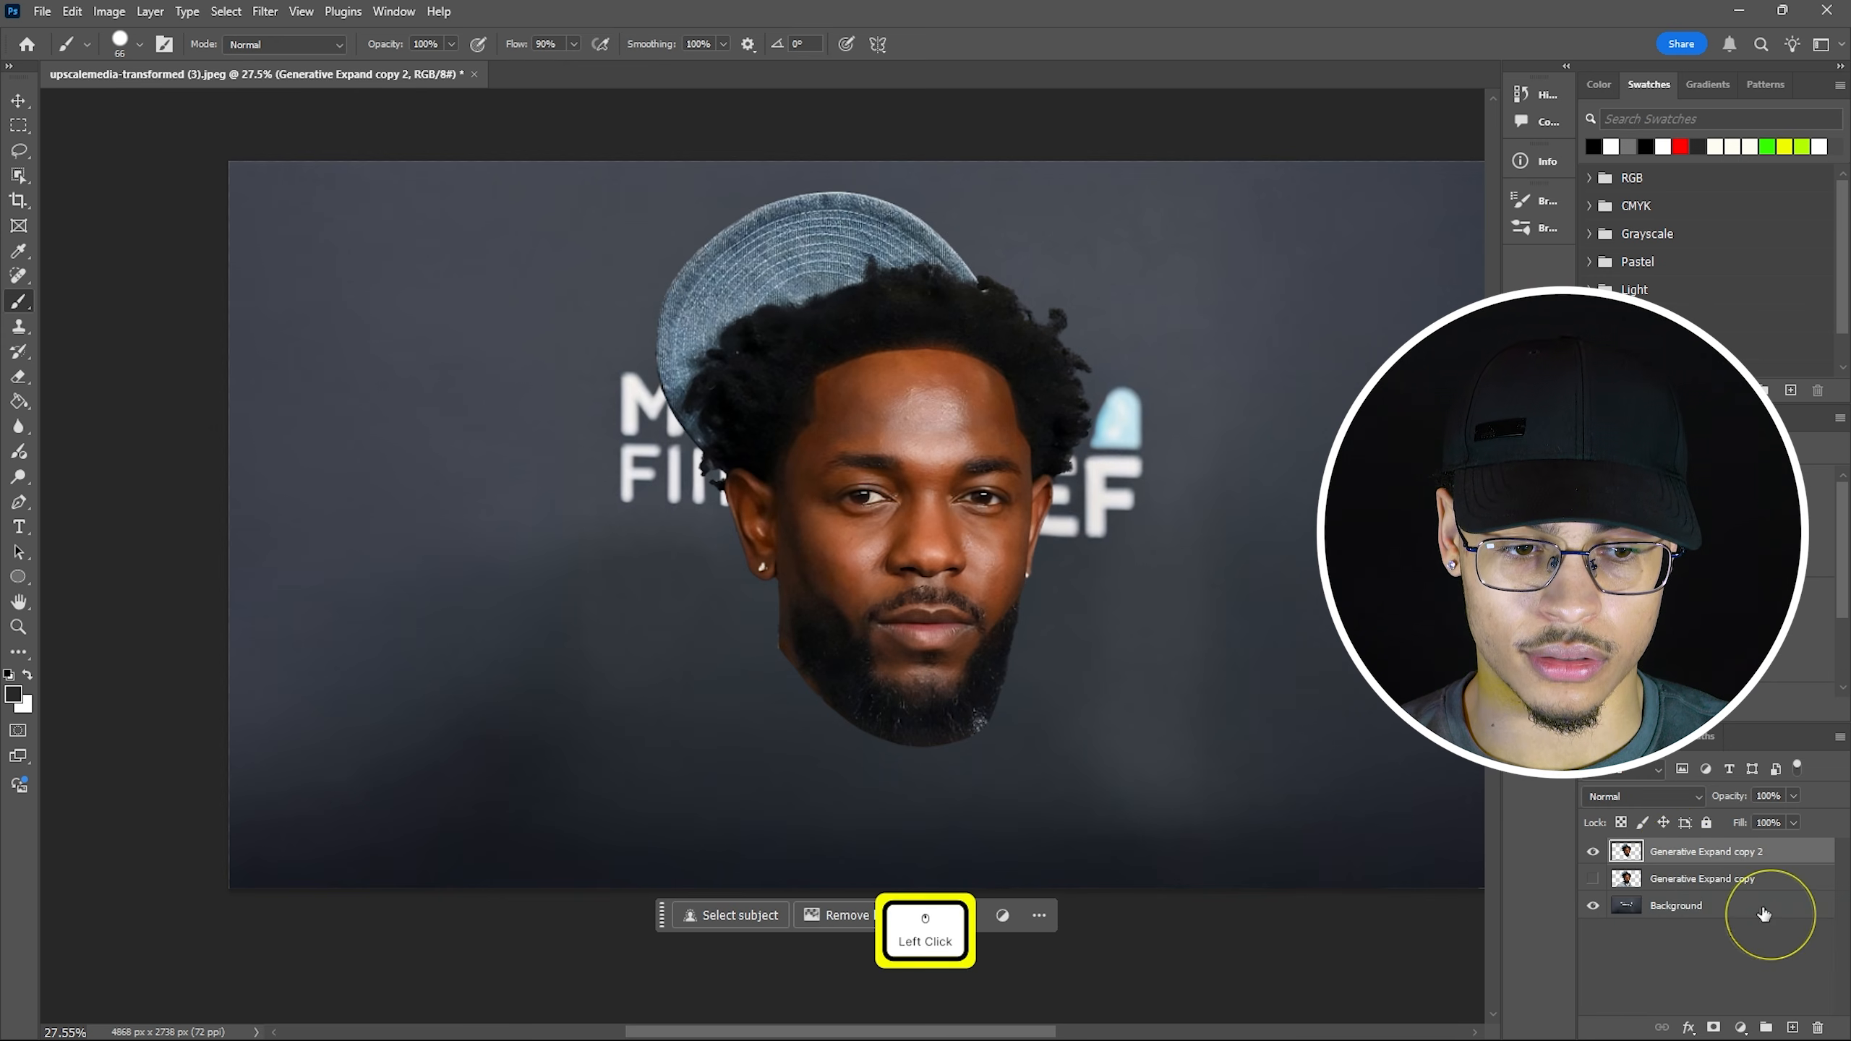
Undo the head-mask apply and check both portrait layers, trying and undoing a head move.
{"action": "left_click", "coordinate": [1593, 877]}
{"action": "key", "text": "ctrl+z"}
{"action": "key", "text": "v"}
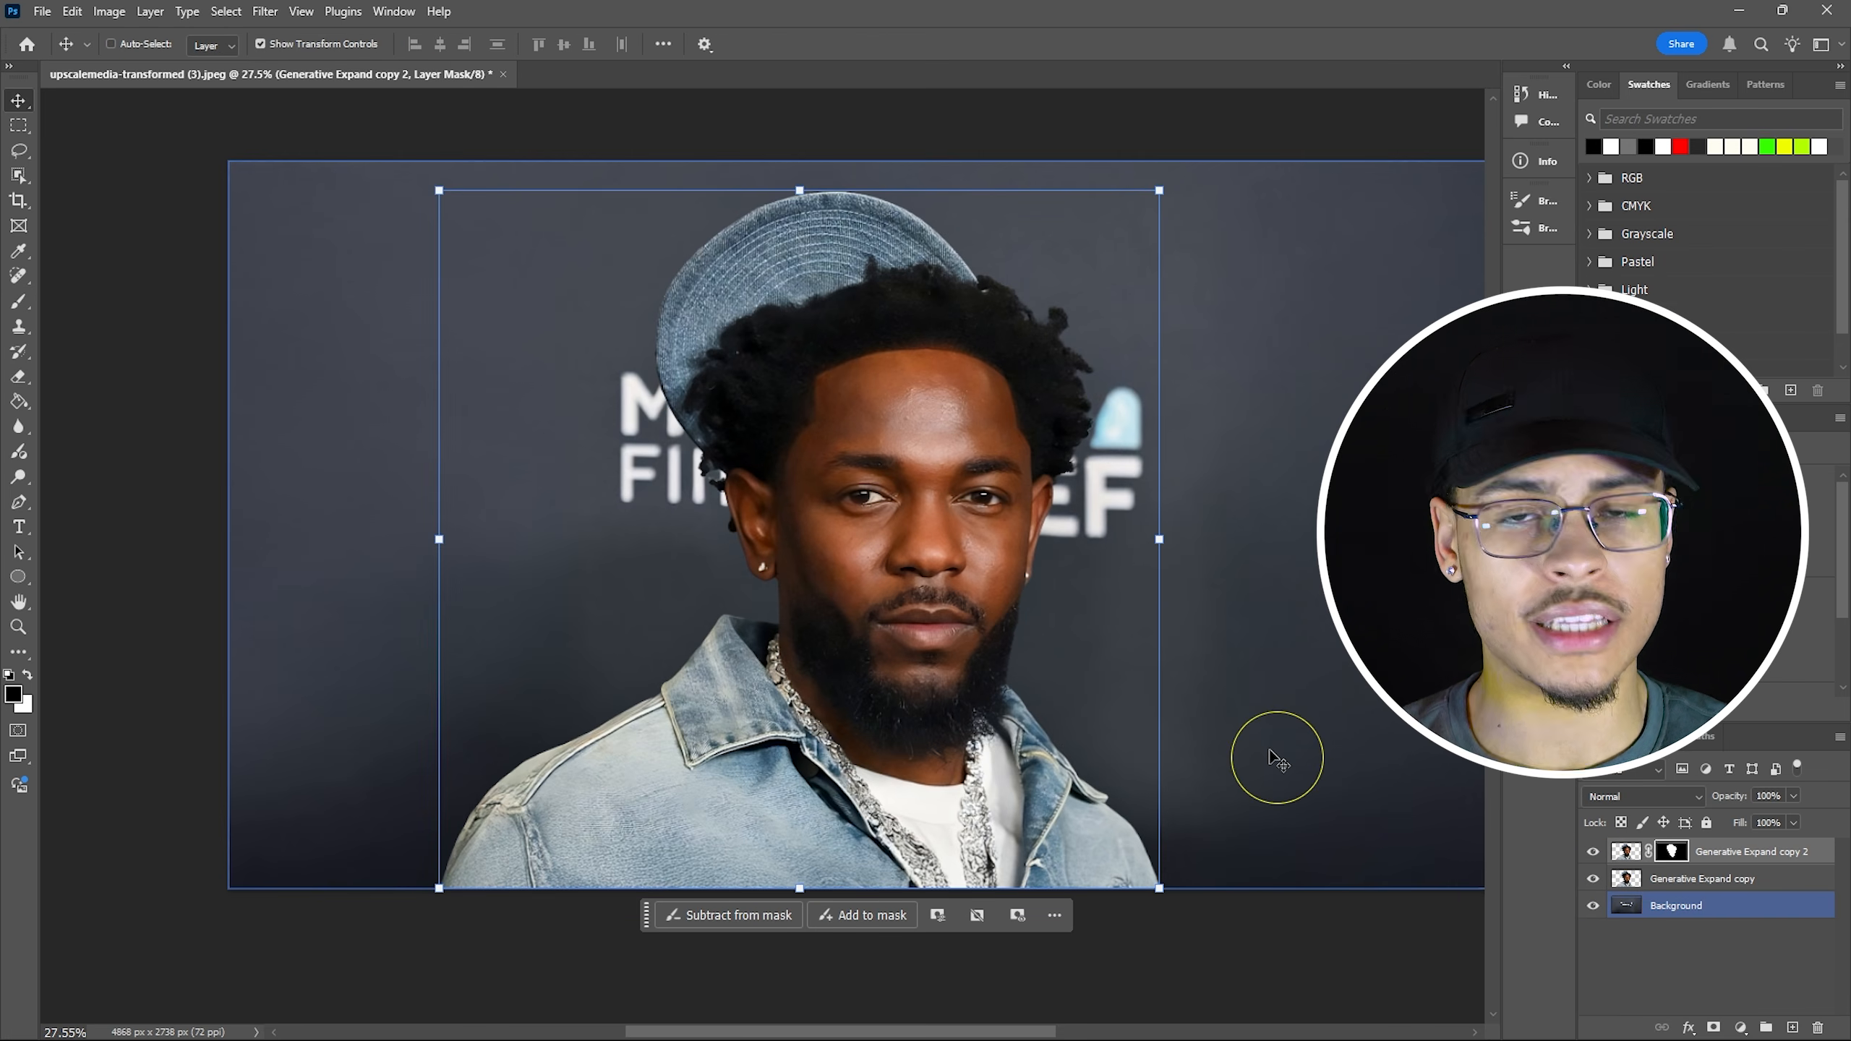
{"action": "left_click", "coordinate": [1593, 851]}
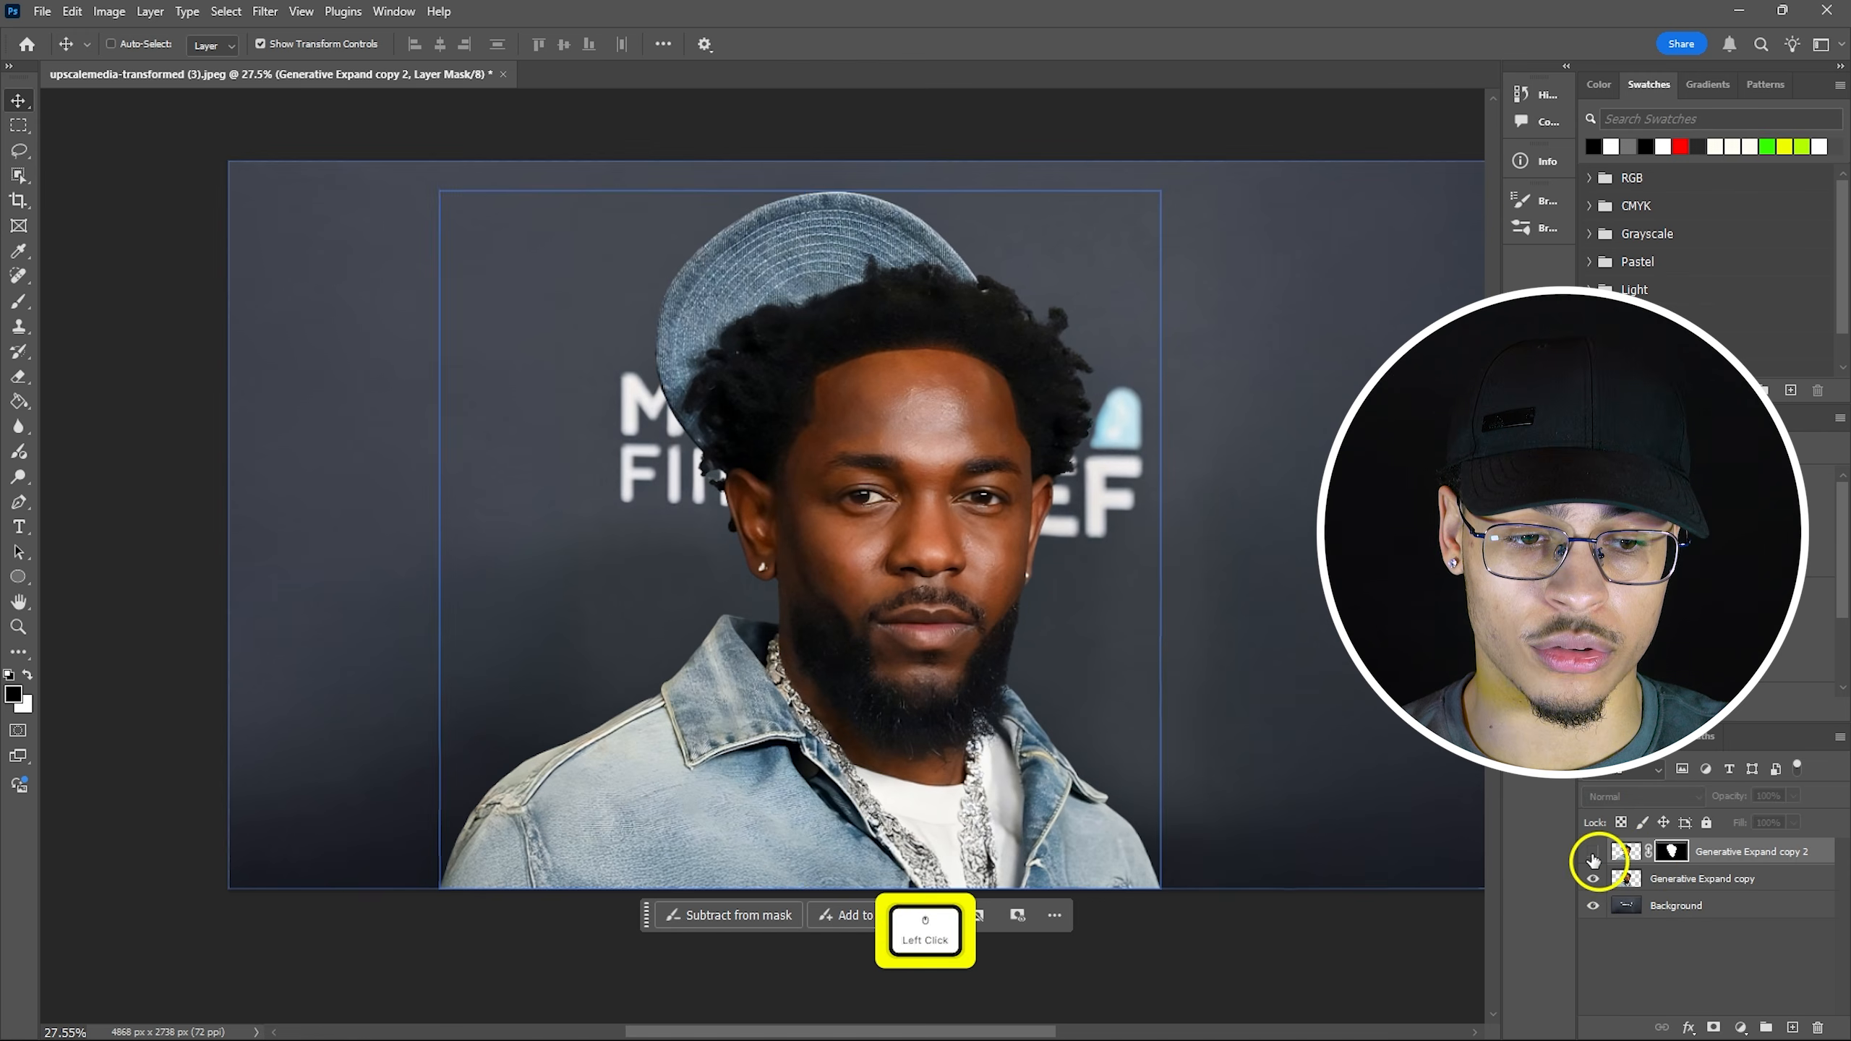
{"action": "left_click", "coordinate": [1593, 878]}
{"action": "left_click", "coordinate": [1593, 878]}
{"action": "left_click", "coordinate": [1593, 851]}
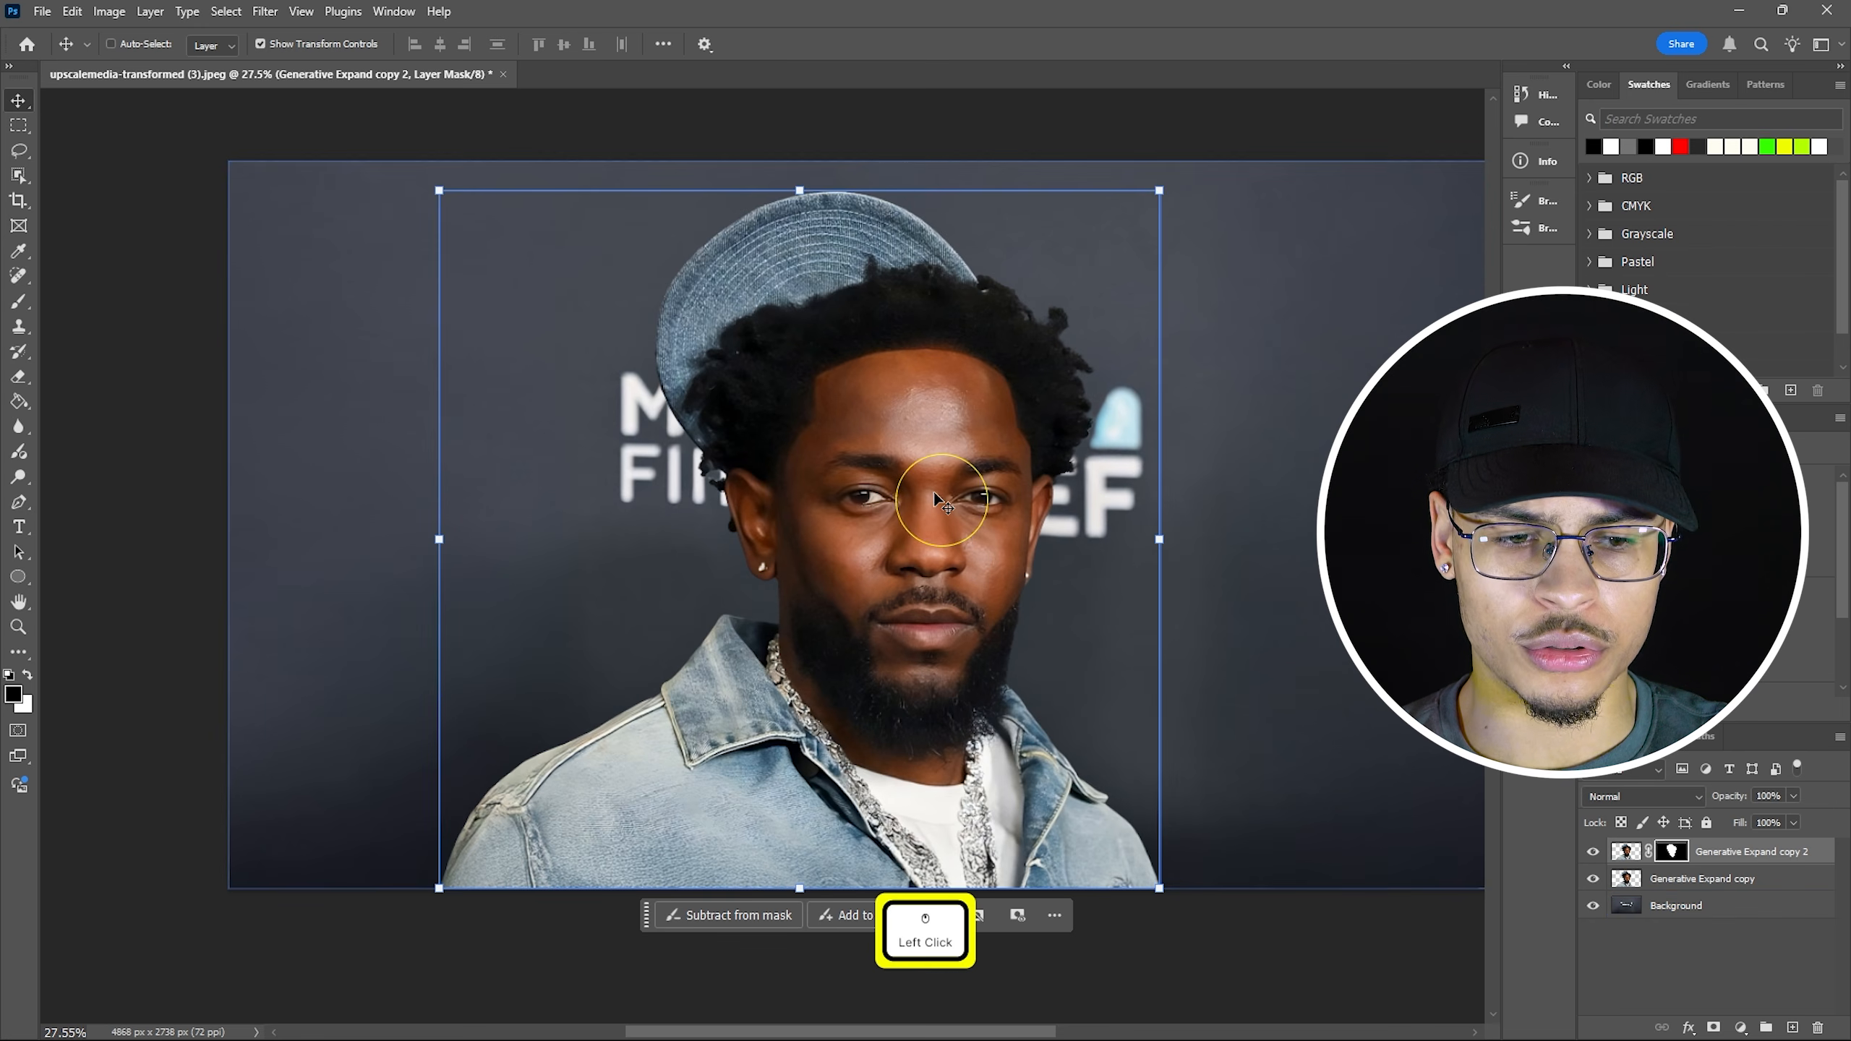
{"action": "left_click_drag", "start_coordinate": [721, 527], "coordinate": [828, 531]}
{"action": "left_click_drag", "start_coordinate": [818, 514], "coordinate": [599, 550]}
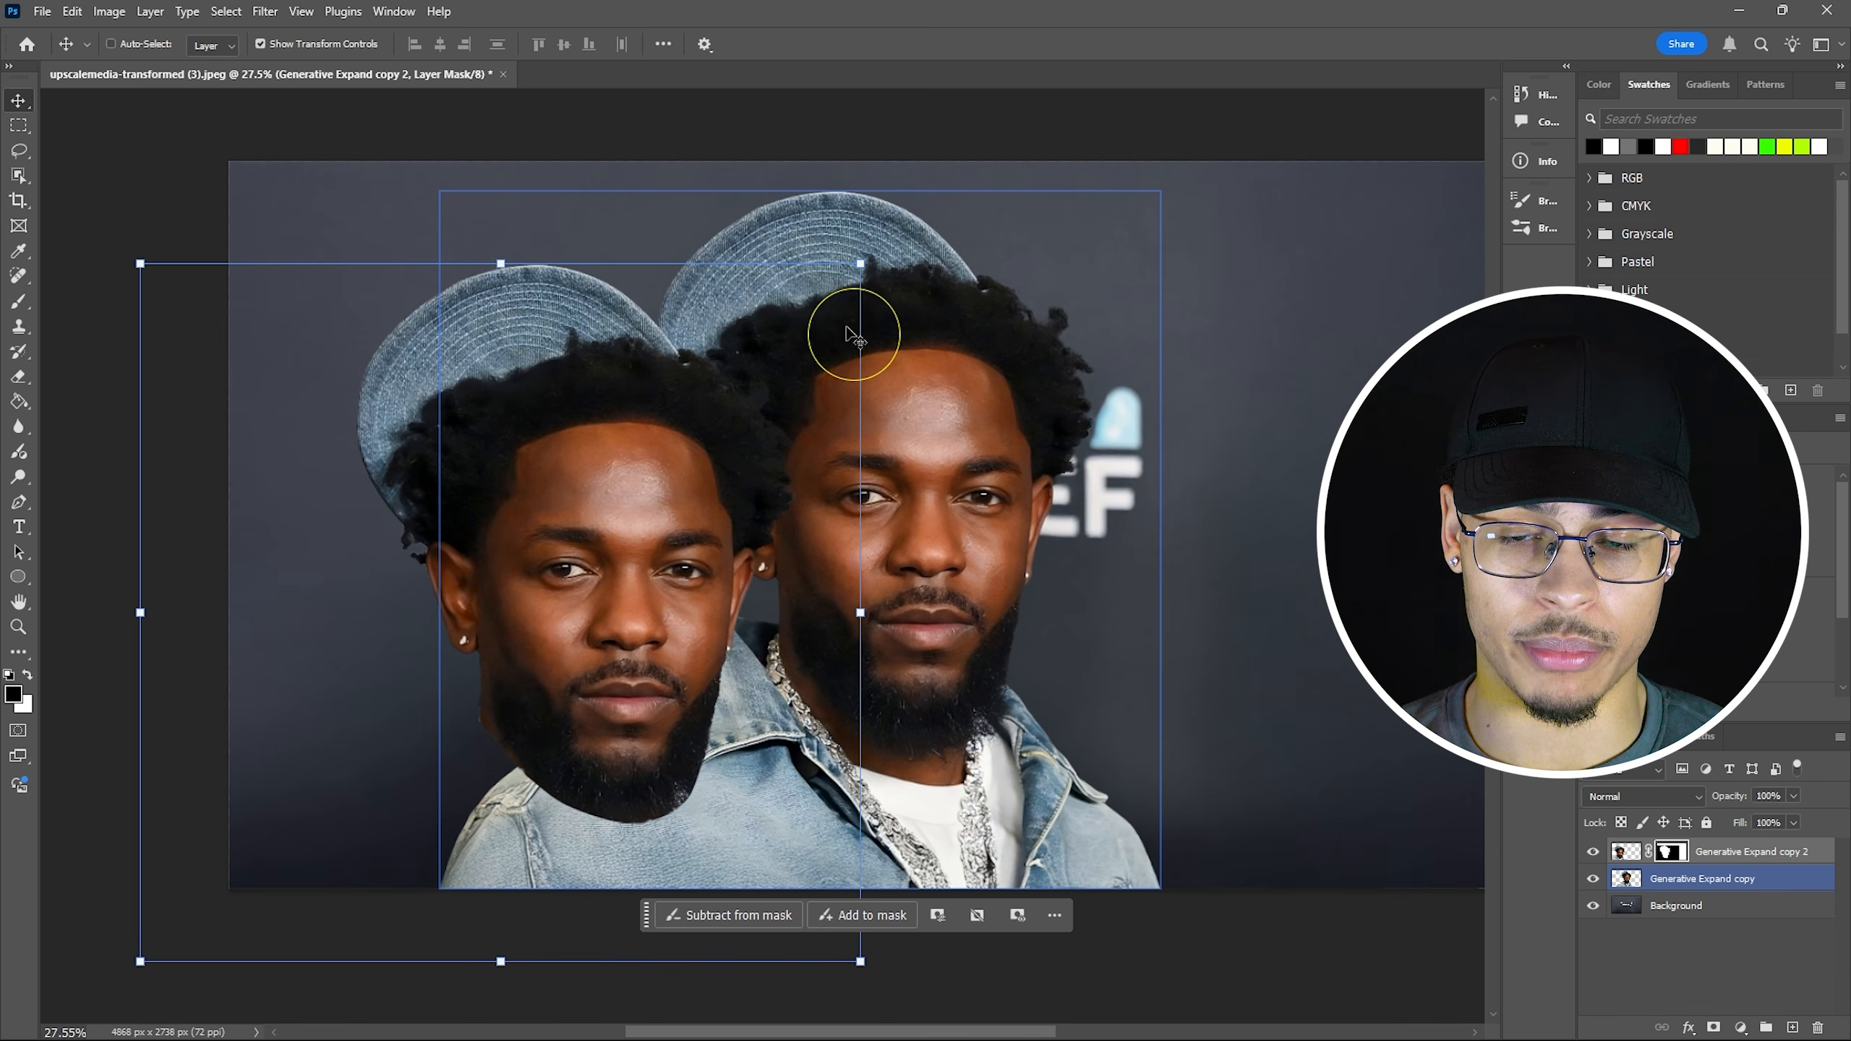
{"action": "key", "text": "ctrl+z"}
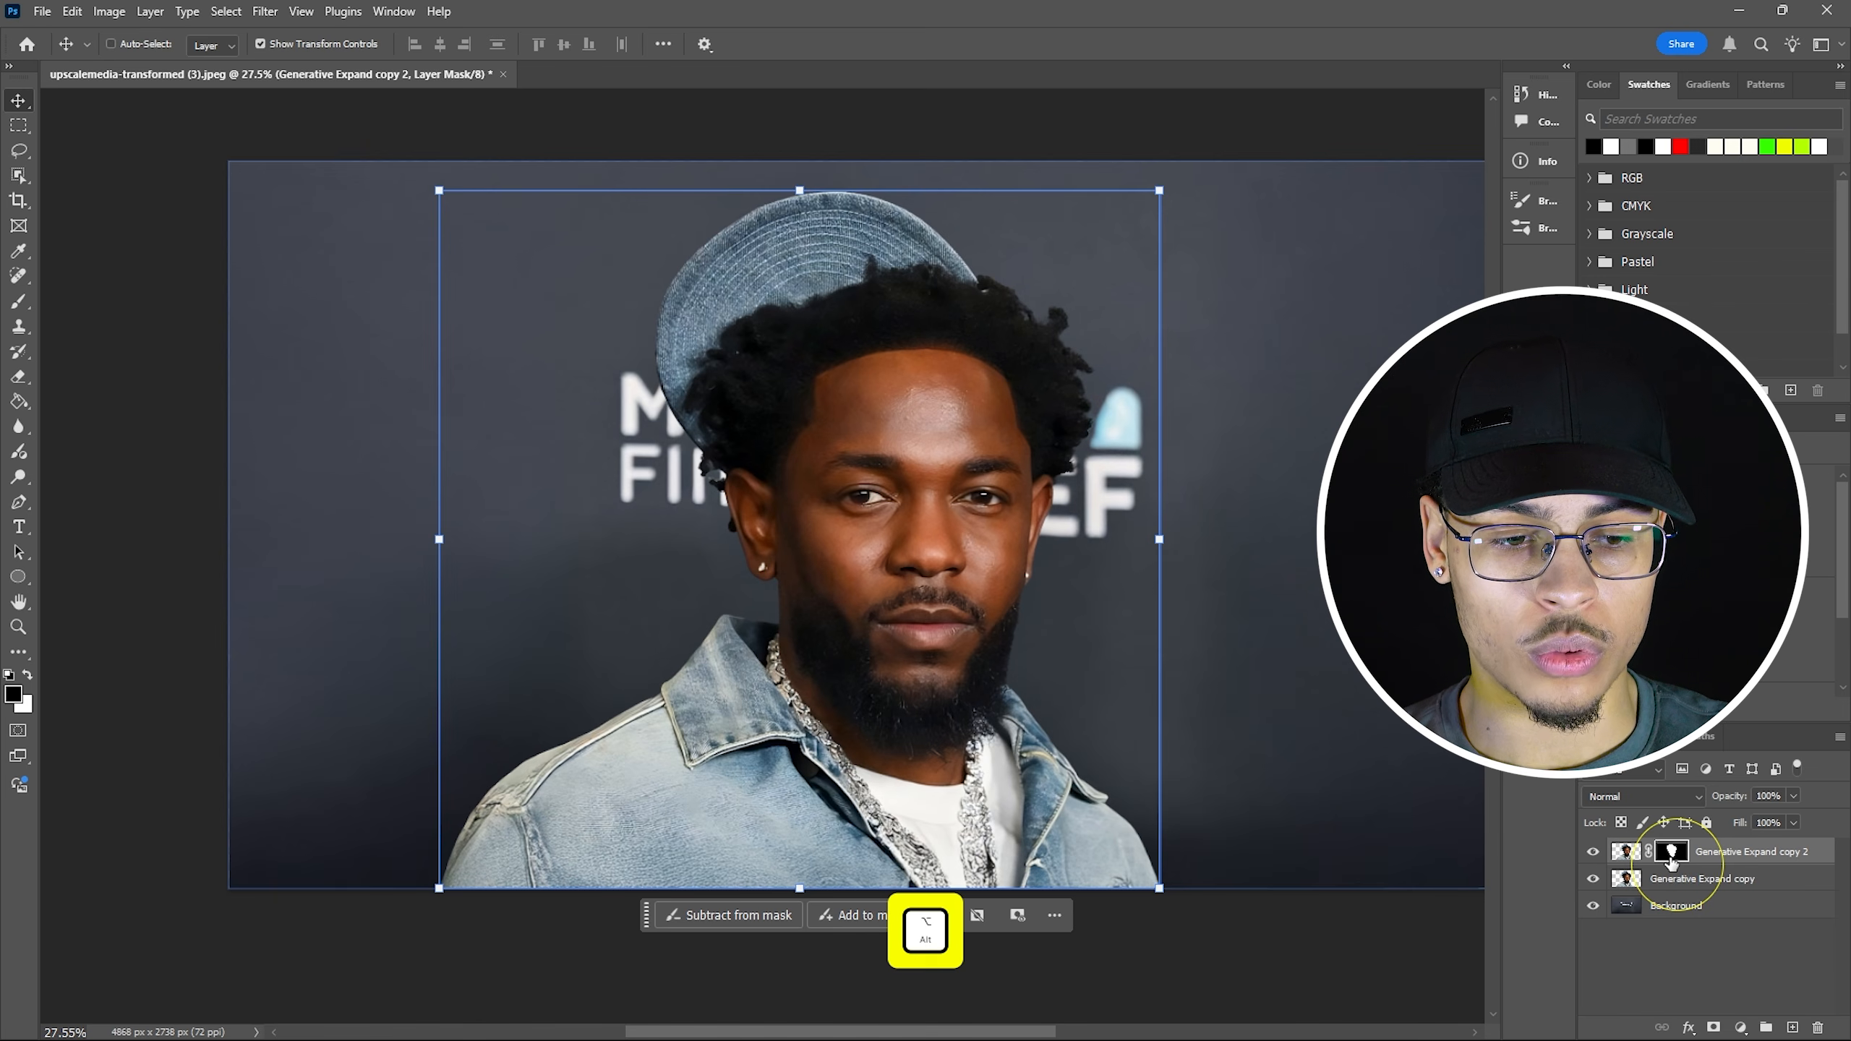
Copy copy 2's head mask onto Generative Expand copy and hide copy 2.
{"action": "left_click_drag", "start_coordinate": [1672, 859], "coordinate": [1680, 885]}
{"action": "left_click", "coordinate": [1680, 884], "text": "alt"}
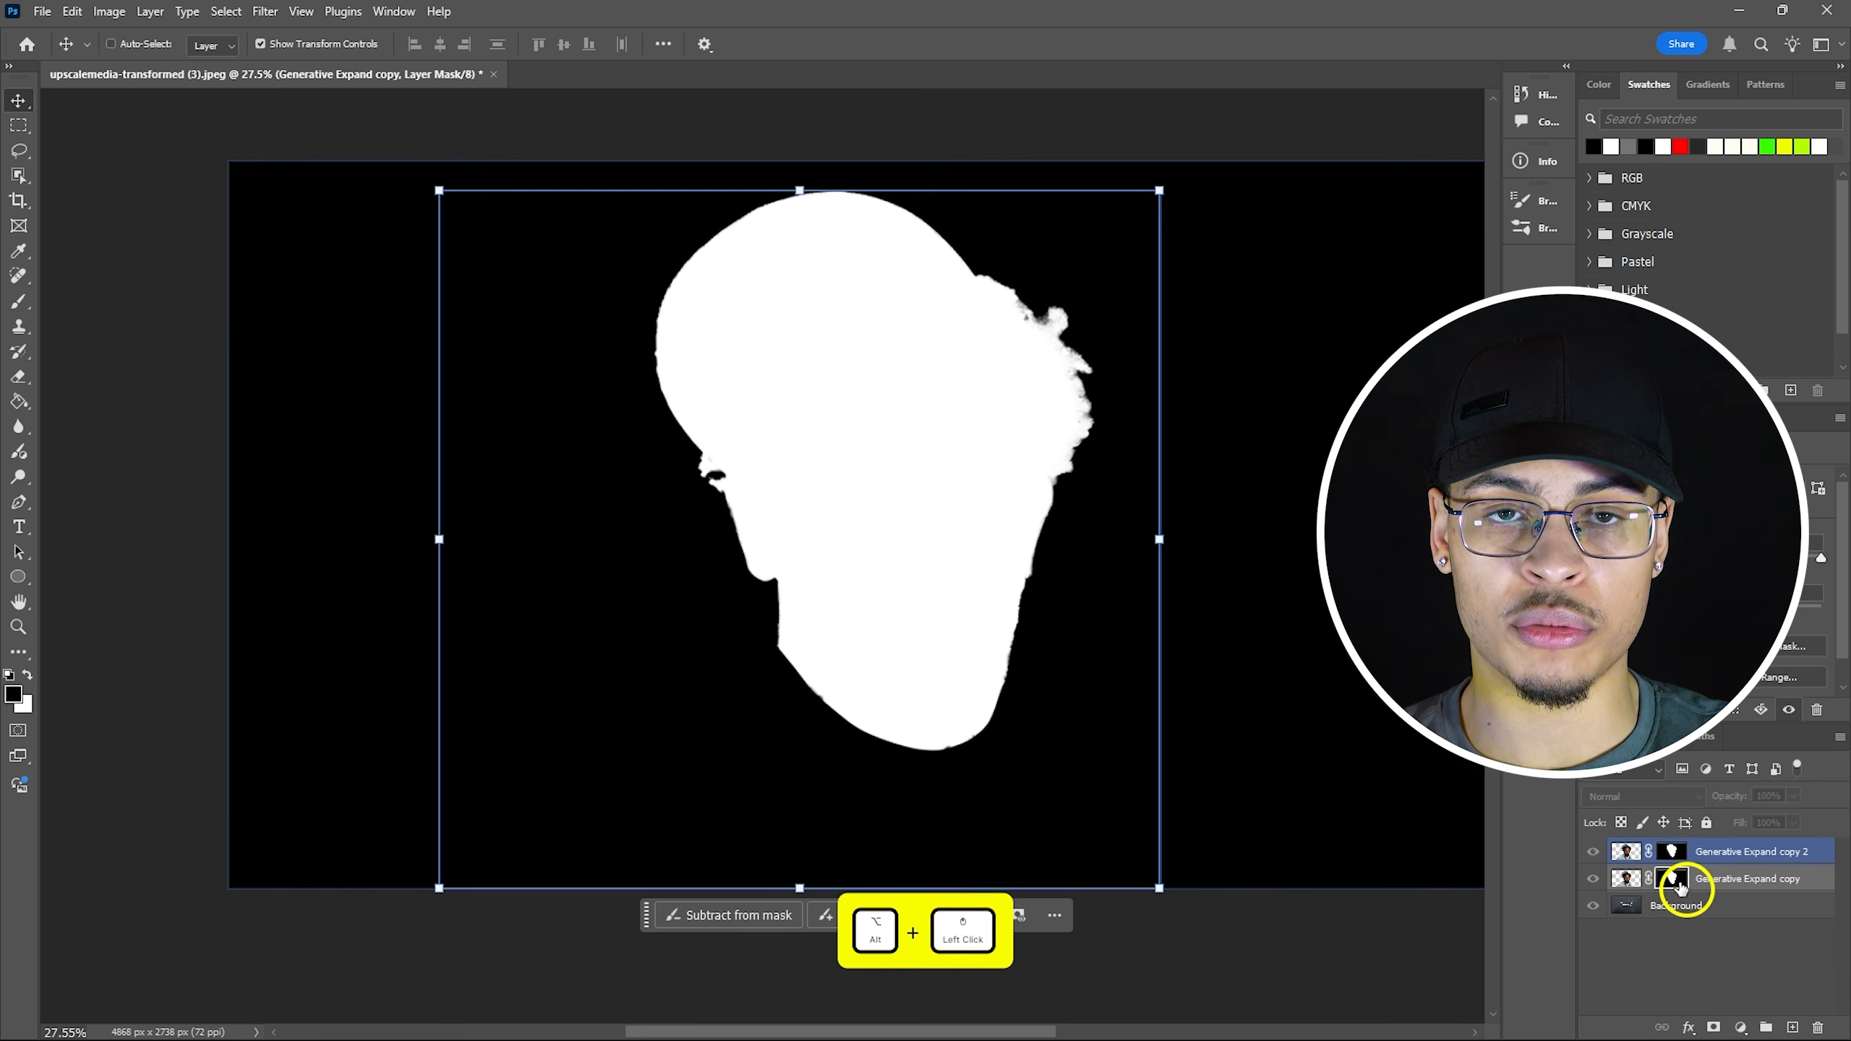
{"action": "left_click", "coordinate": [1679, 884], "text": "alt"}
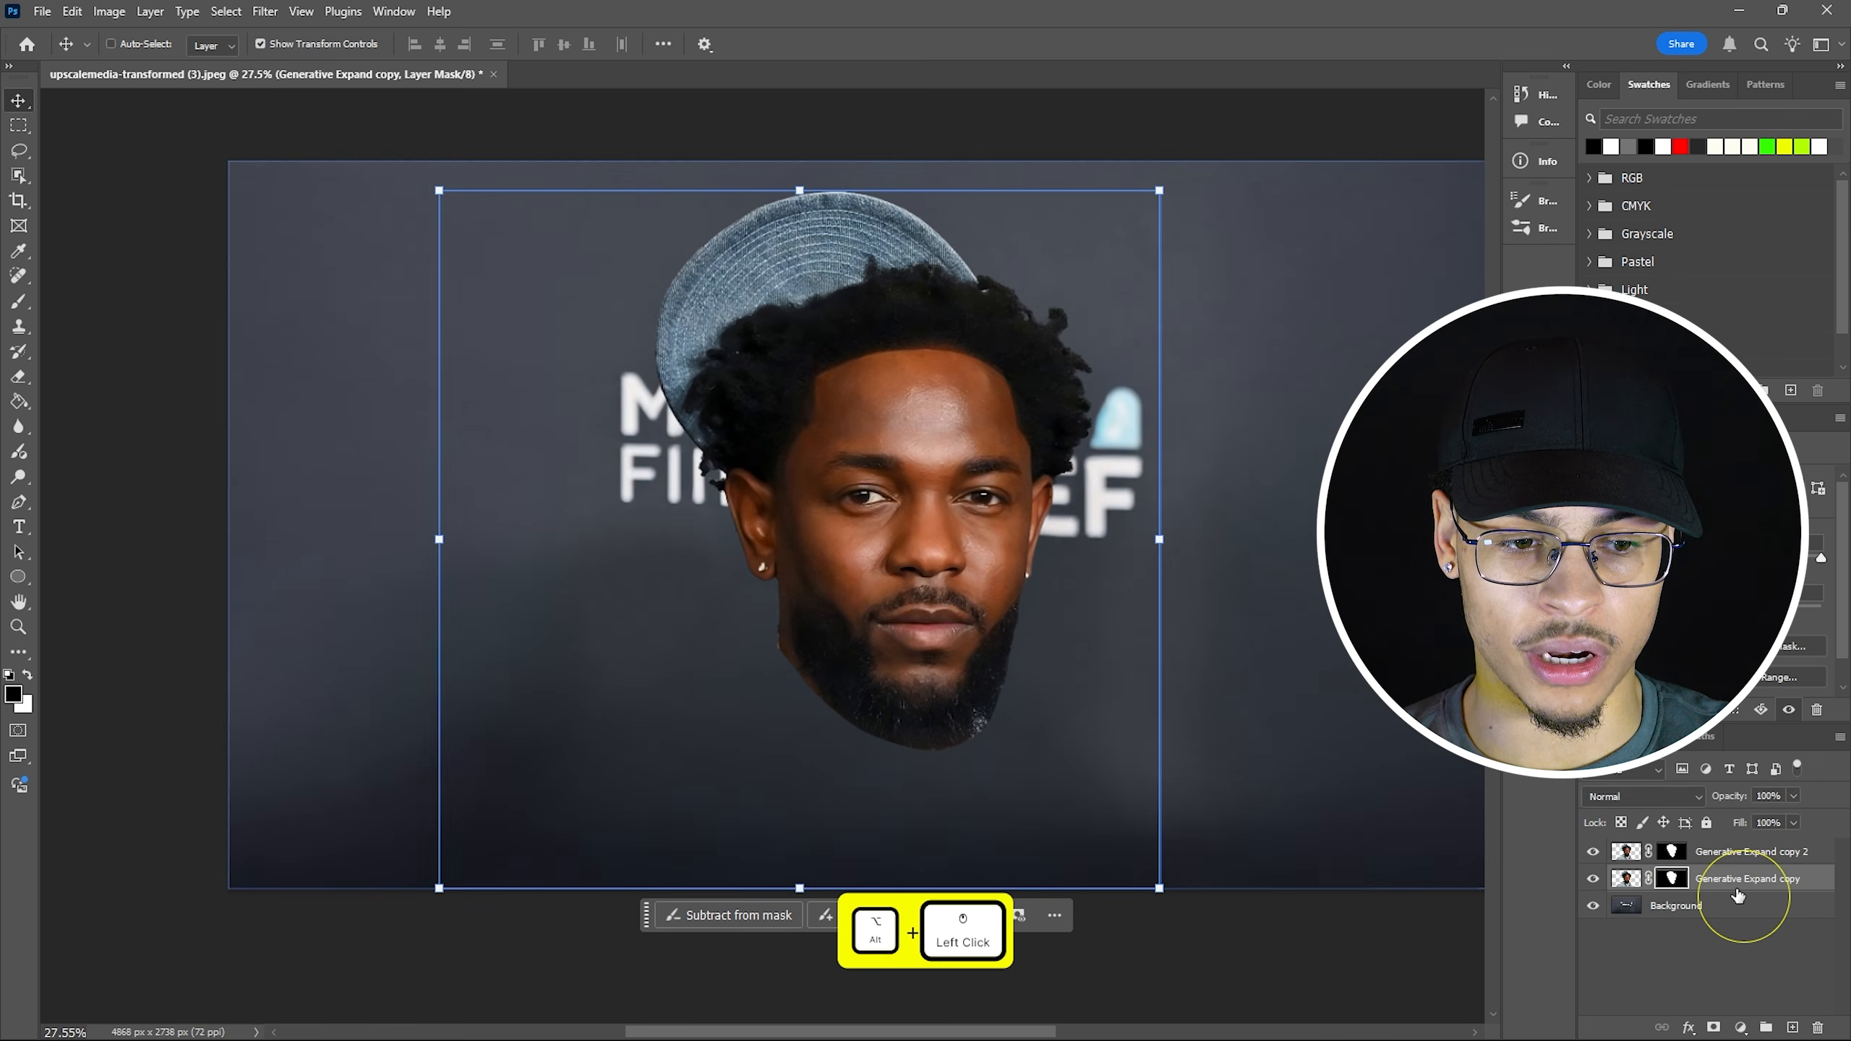
{"action": "left_click", "coordinate": [1593, 853]}
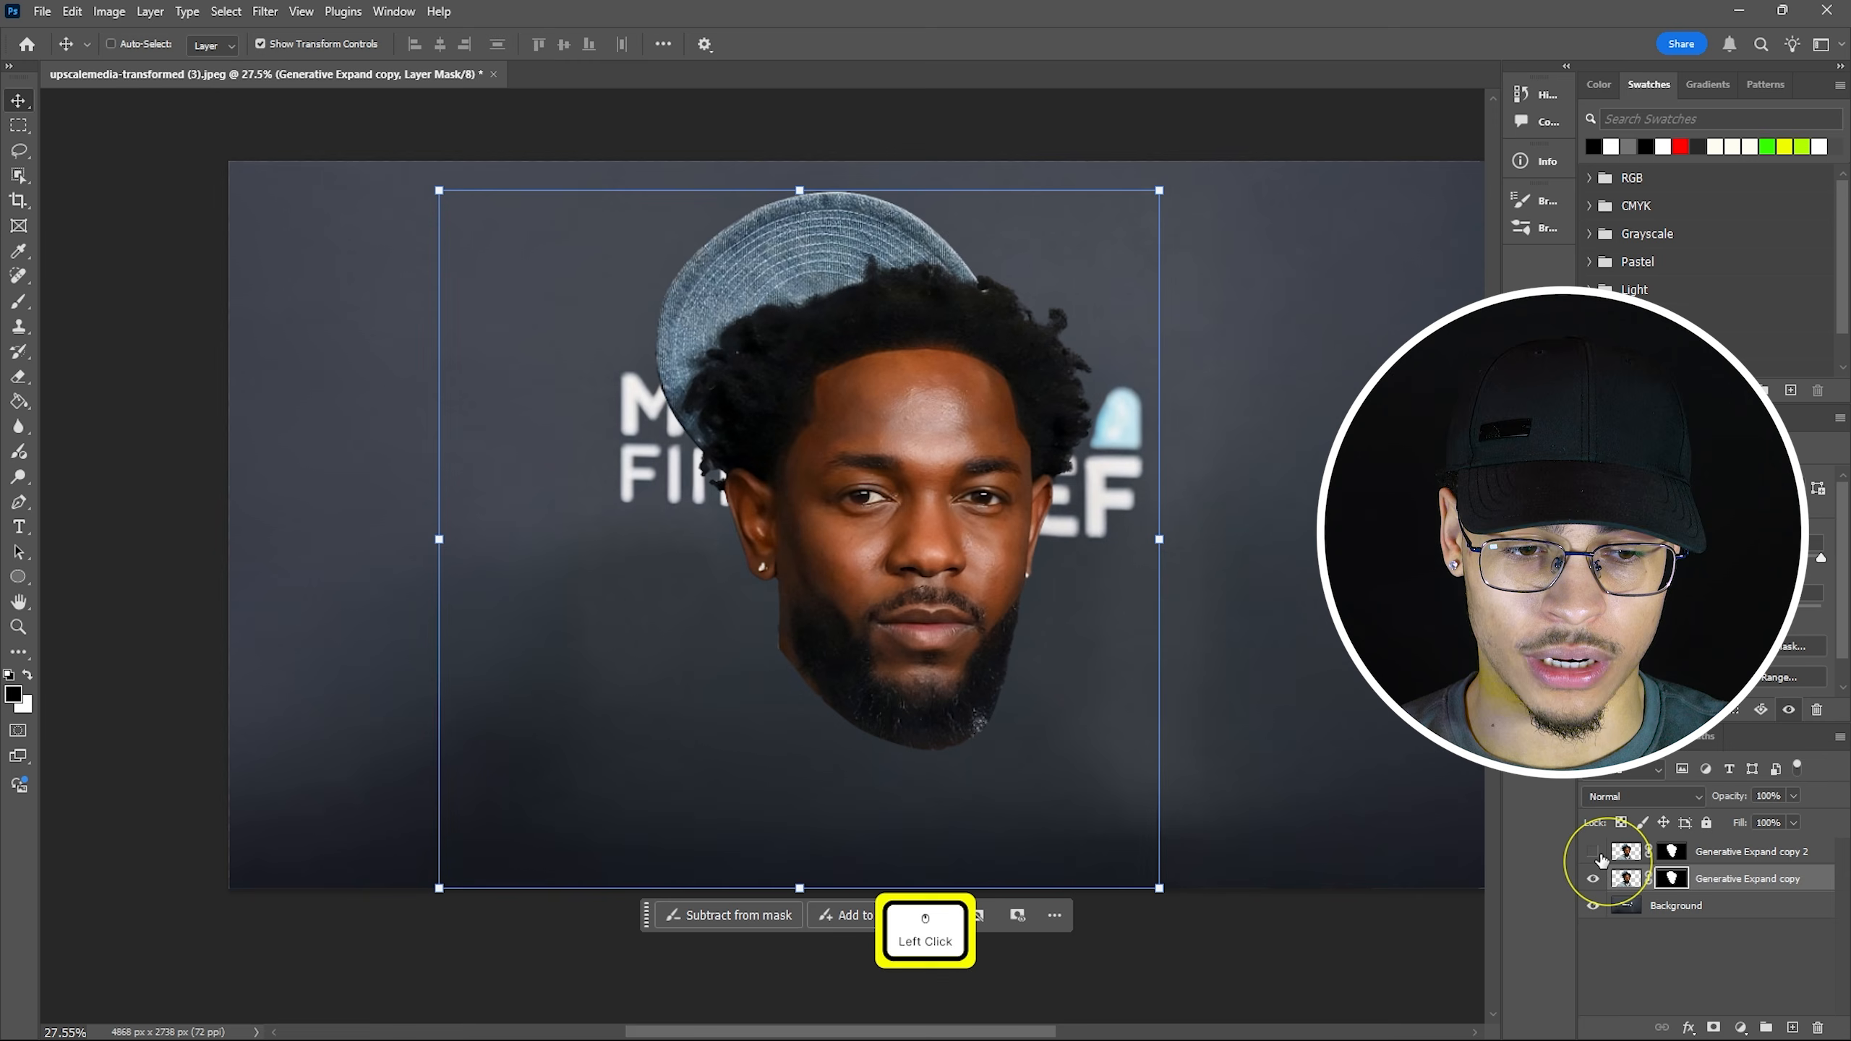
{"action": "right_click", "coordinate": [1680, 885]}
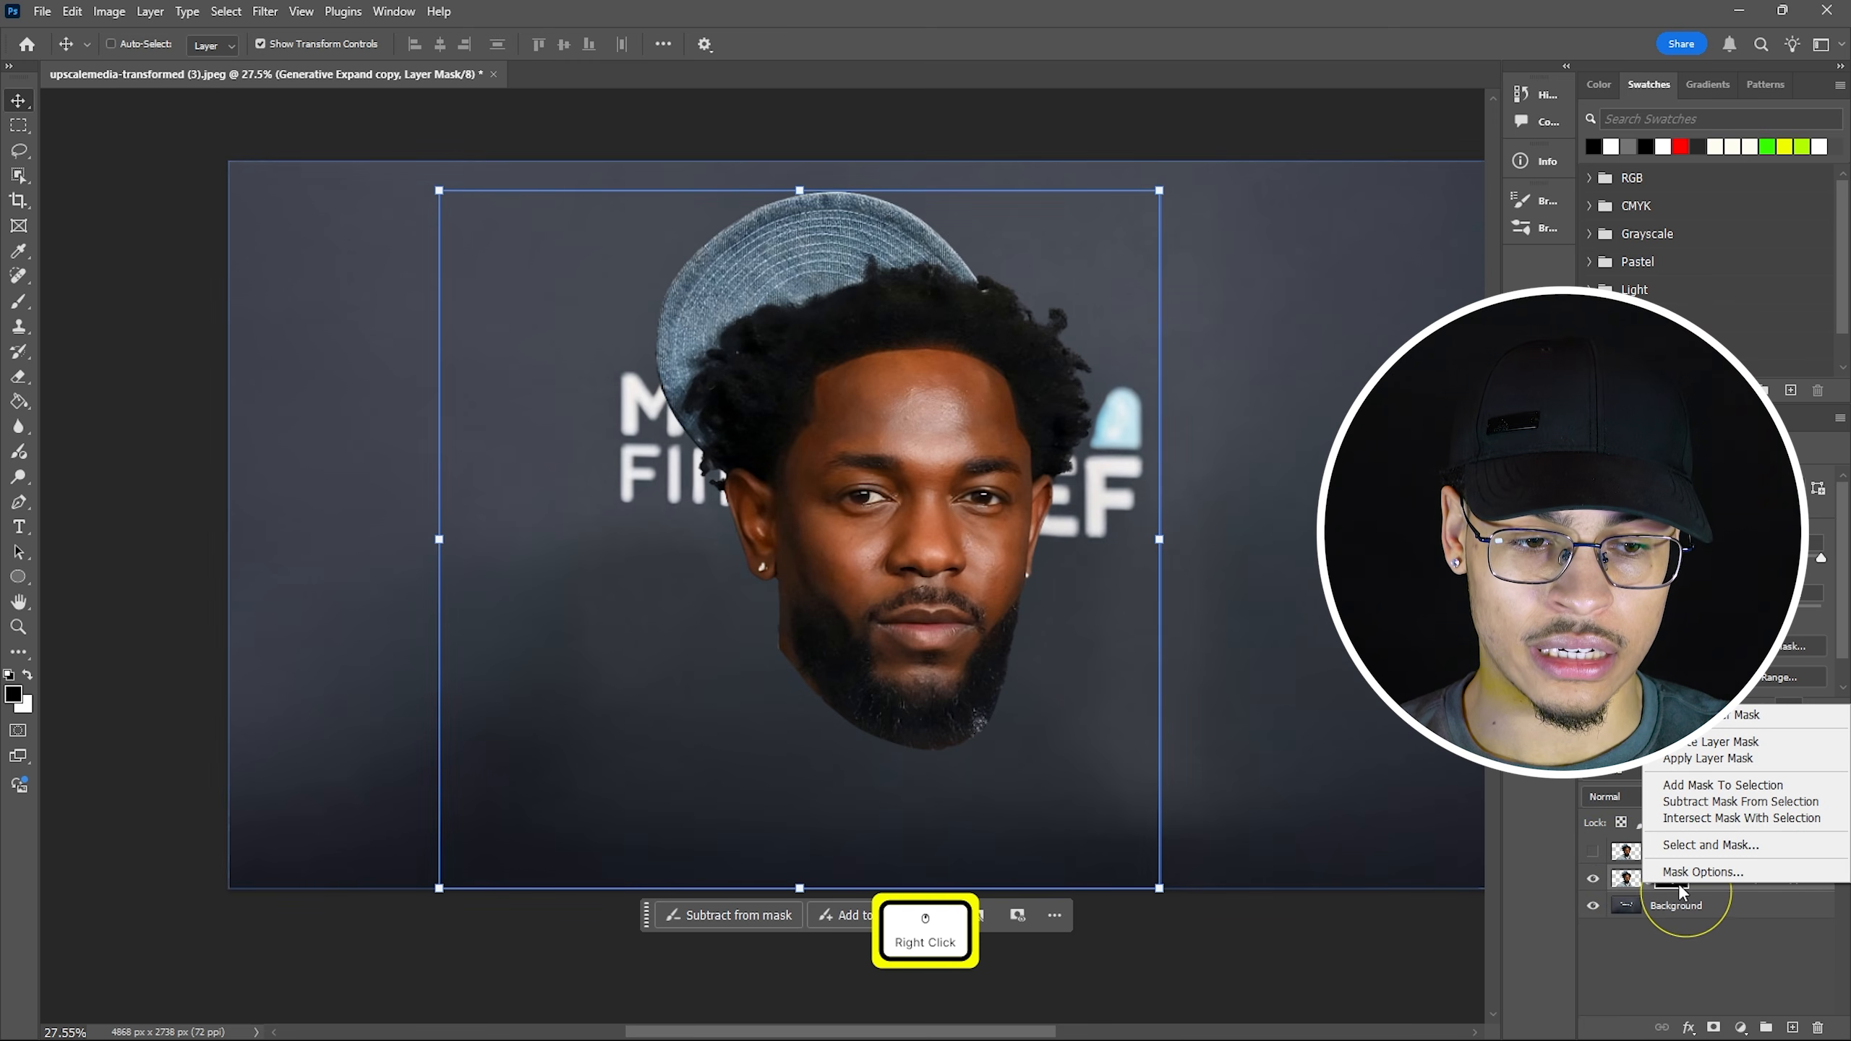
Load the head mask as a selection, apply the mask, and delete the head from Generative Expand copy.
{"action": "left_click", "coordinate": [1707, 789]}
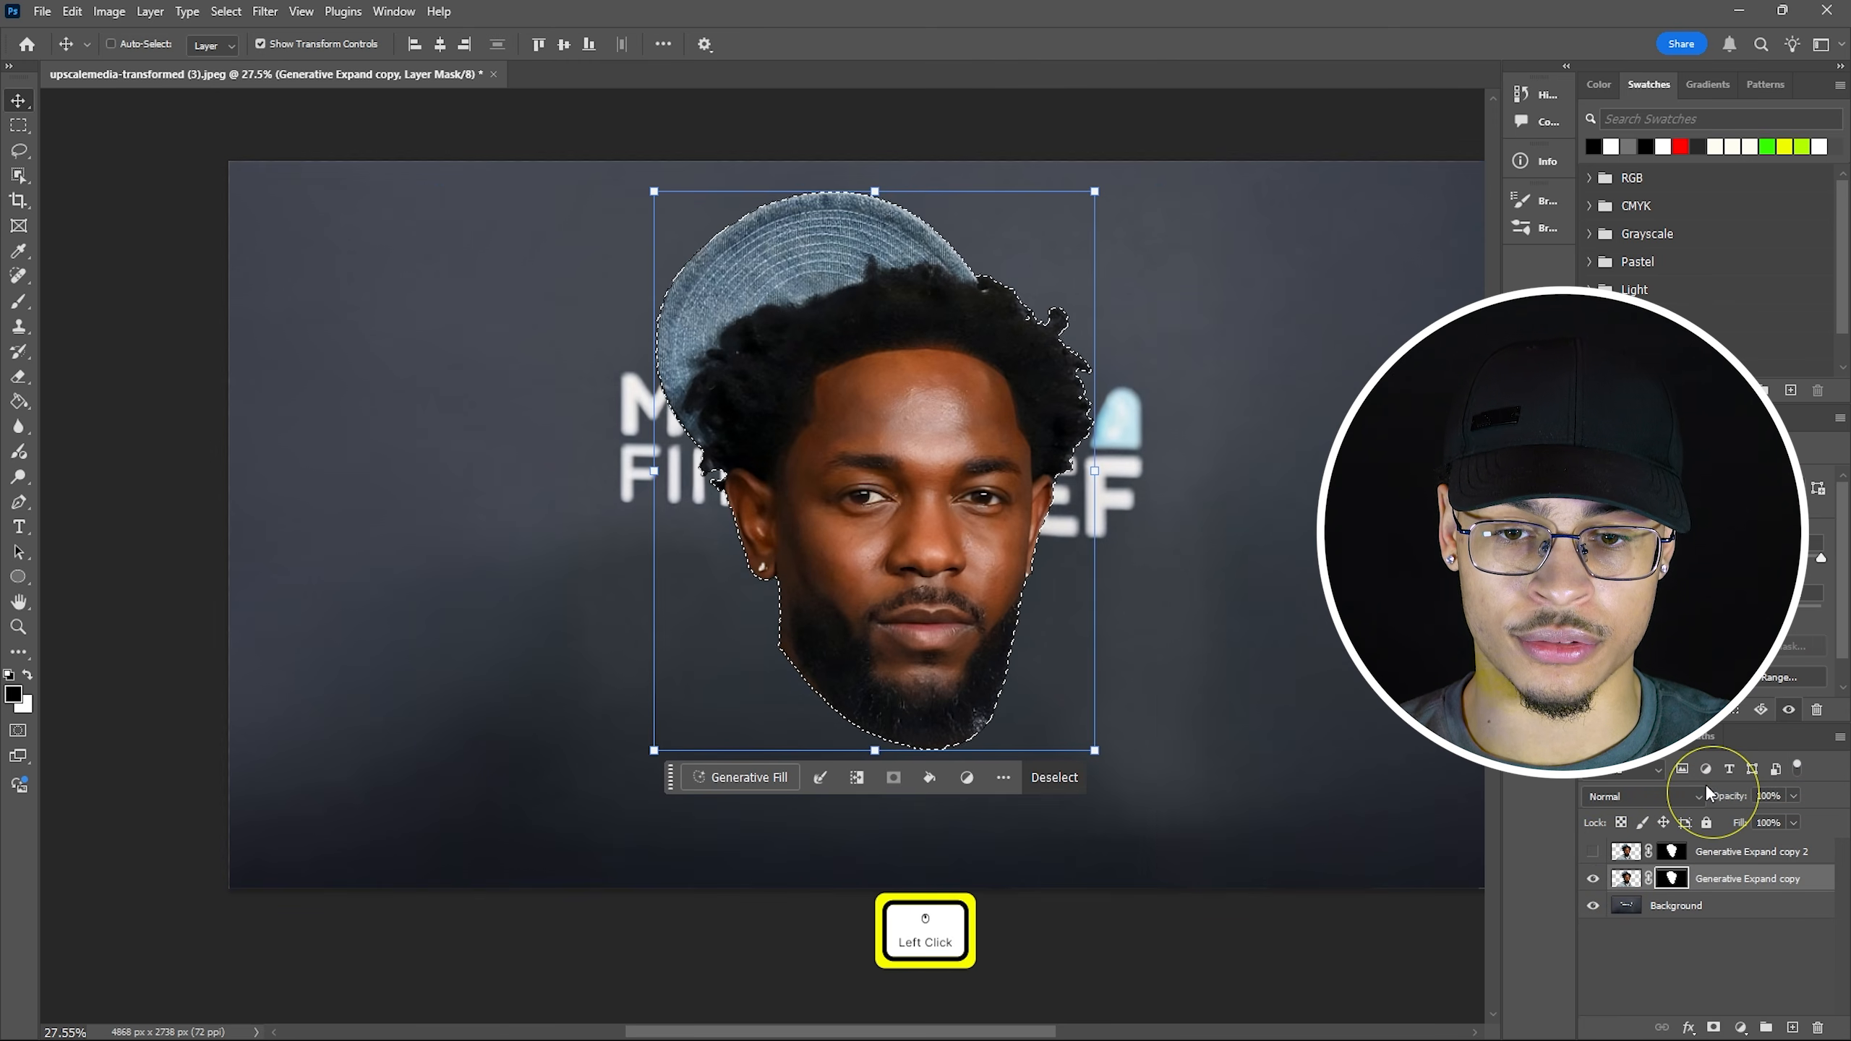
{"action": "right_click", "coordinate": [1672, 879]}
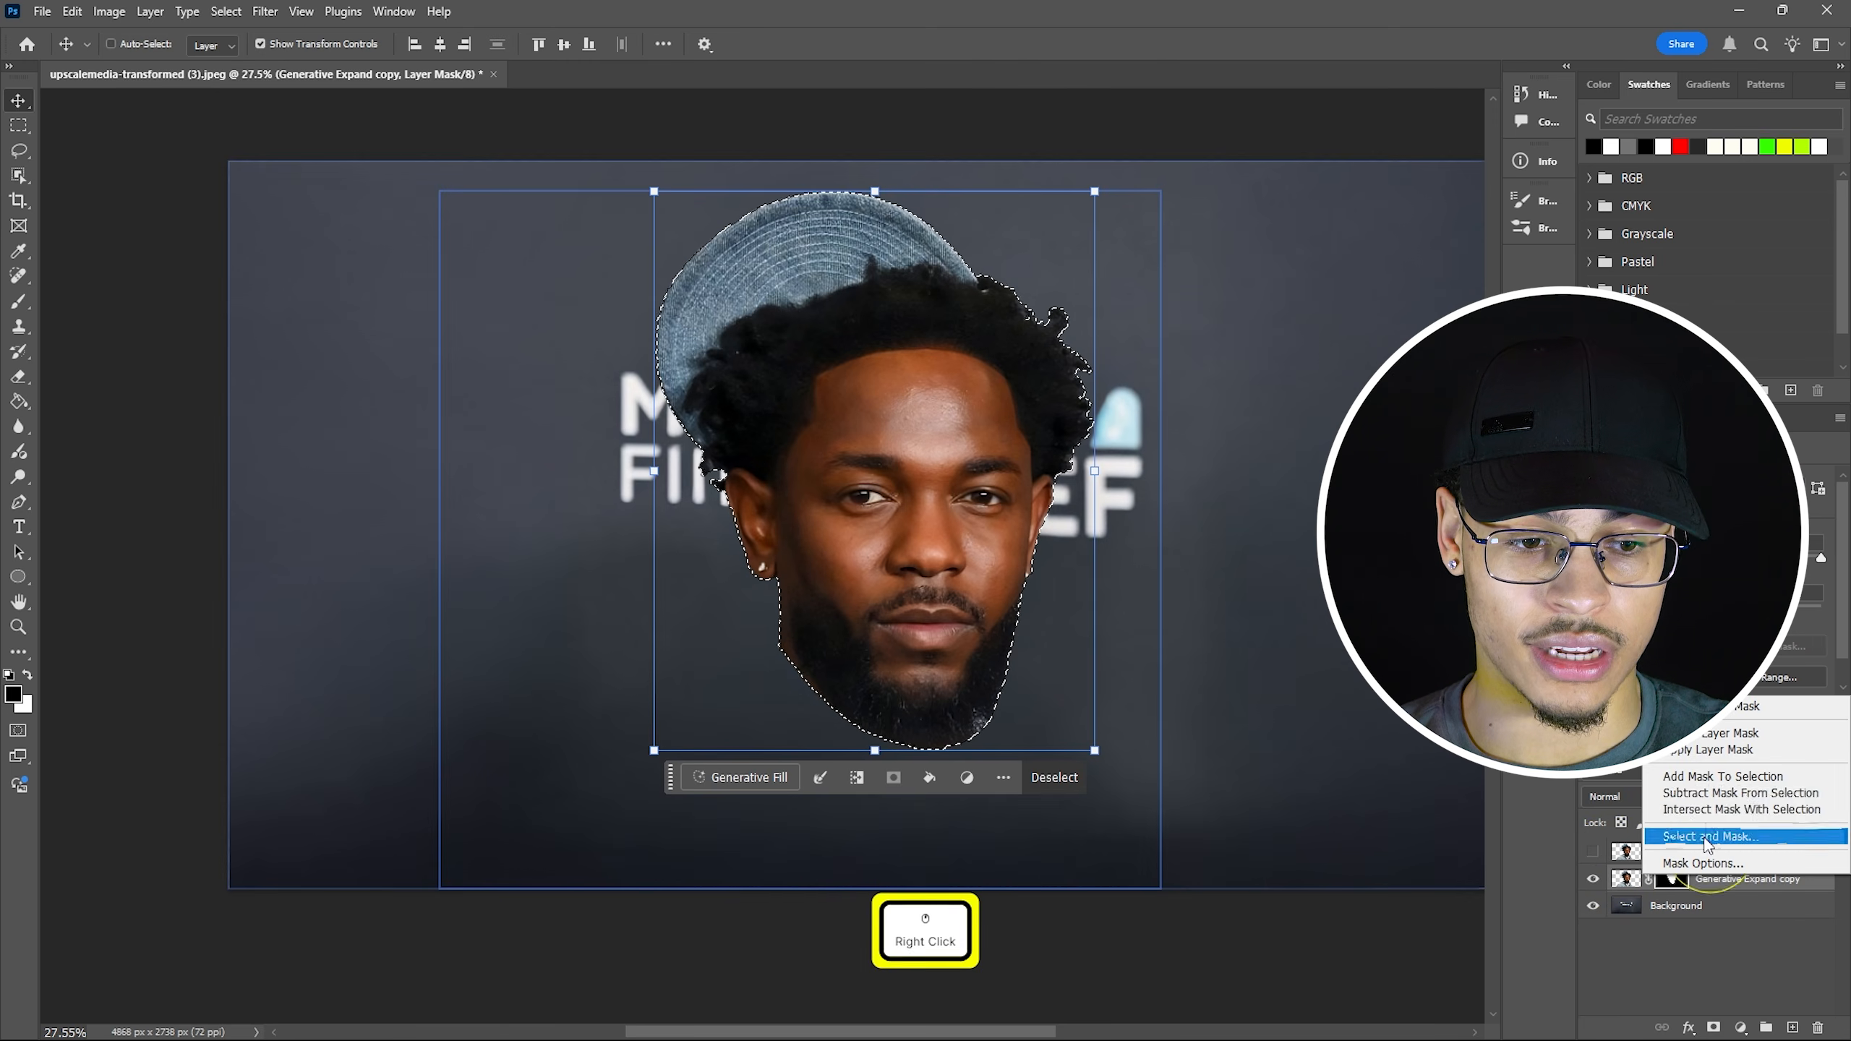
{"action": "left_click", "coordinate": [1710, 749]}
{"action": "key", "text": "BackSpace"}
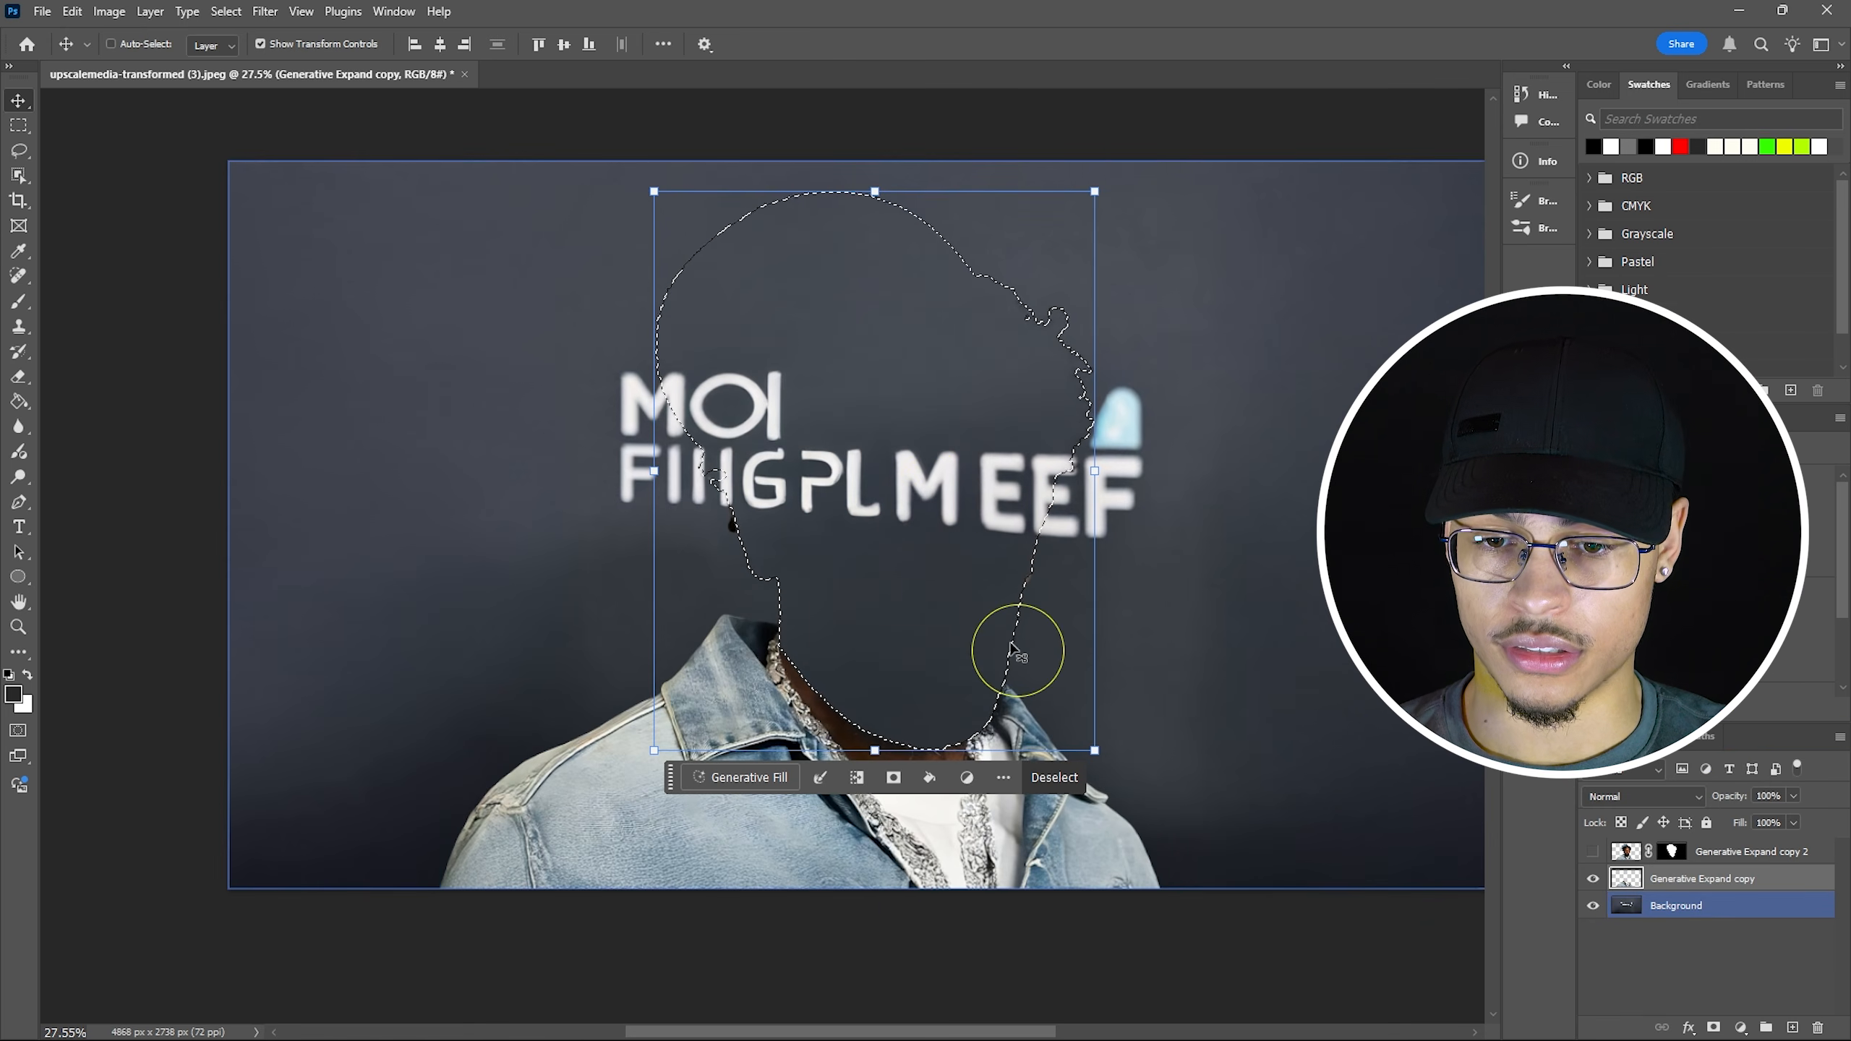
{"action": "scroll", "coordinate": [650, 560], "scroll_direction": "up", "scroll_amount": 5}
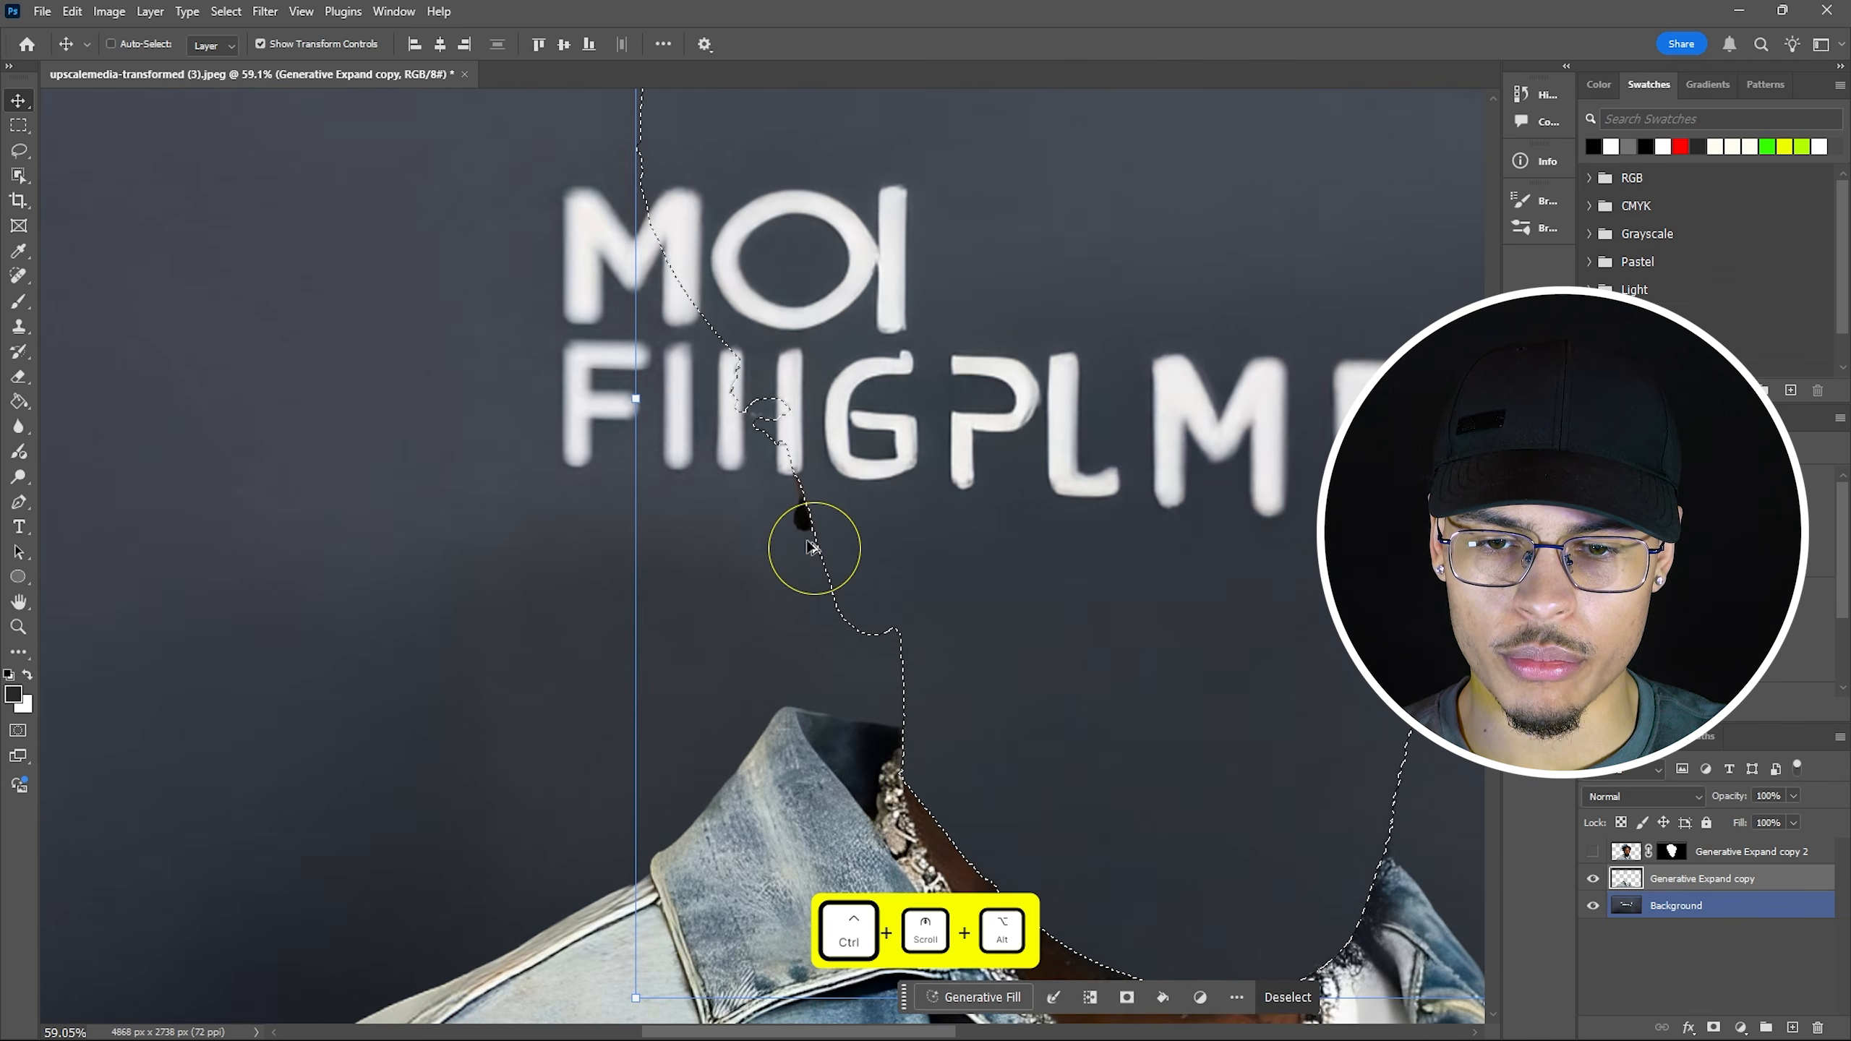
Deselect and erase the leftover head outline with an 89 px eraser.
{"action": "scroll", "coordinate": [815, 536], "scroll_direction": "down", "scroll_amount": 5}
{"action": "key", "text": "ctrl+d"}
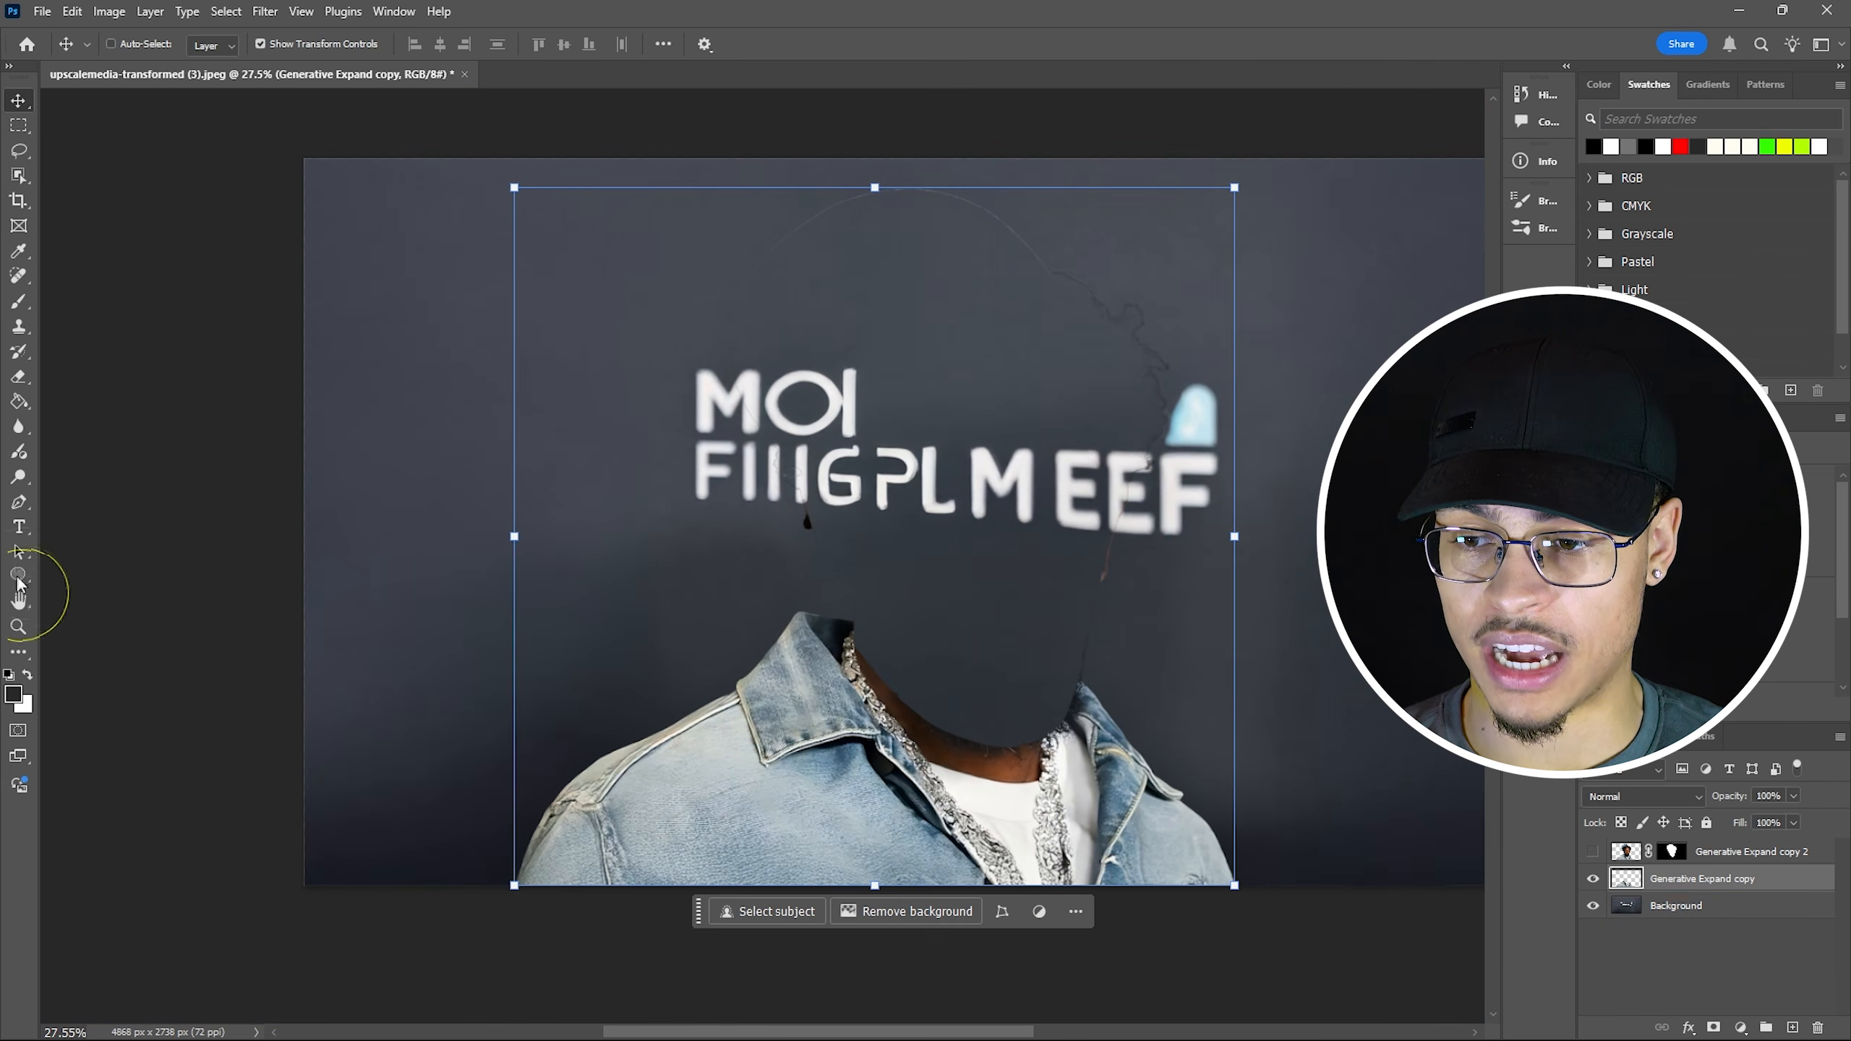
{"action": "left_click", "coordinate": [20, 375]}
{"action": "left_click_drag", "start_coordinate": [810, 560], "coordinate": [715, 505]}
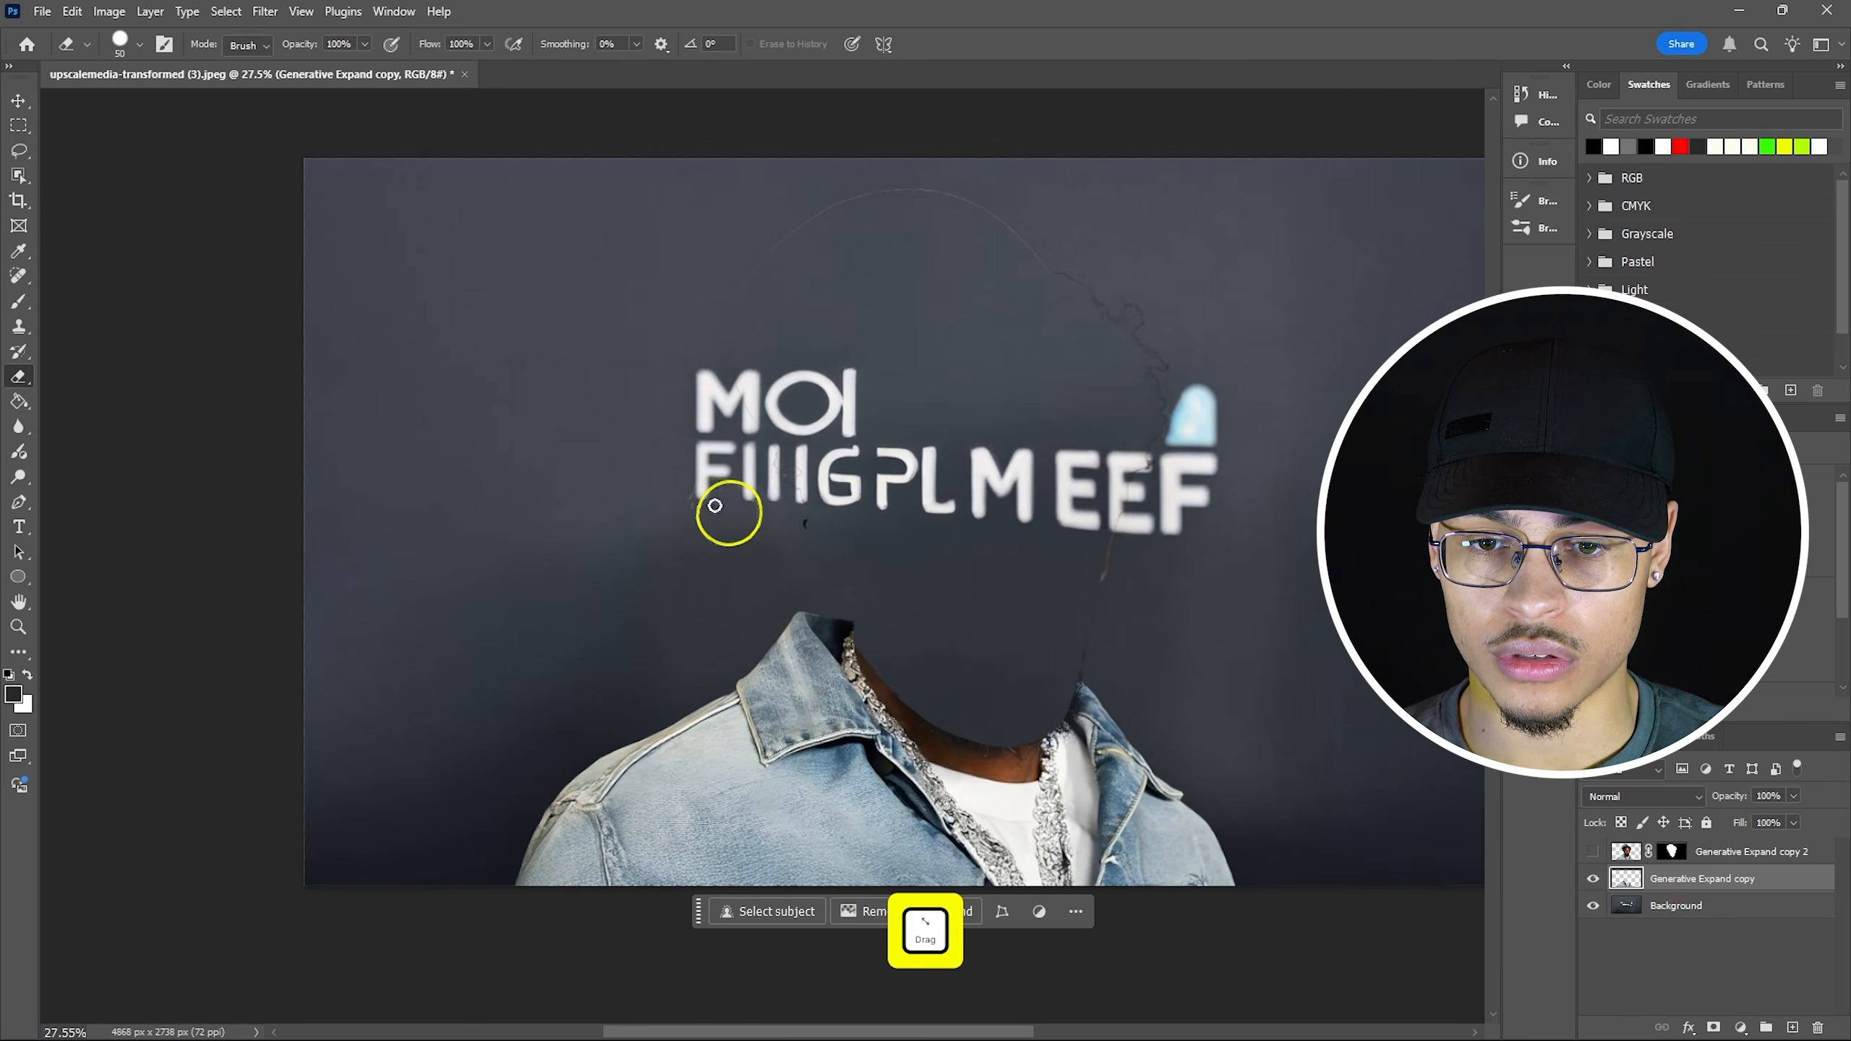
{"action": "left_click", "coordinate": [126, 52]}
{"action": "left_click_drag", "start_coordinate": [160, 115], "coordinate": [164, 111]}
{"action": "left_click", "coordinate": [882, 567]}
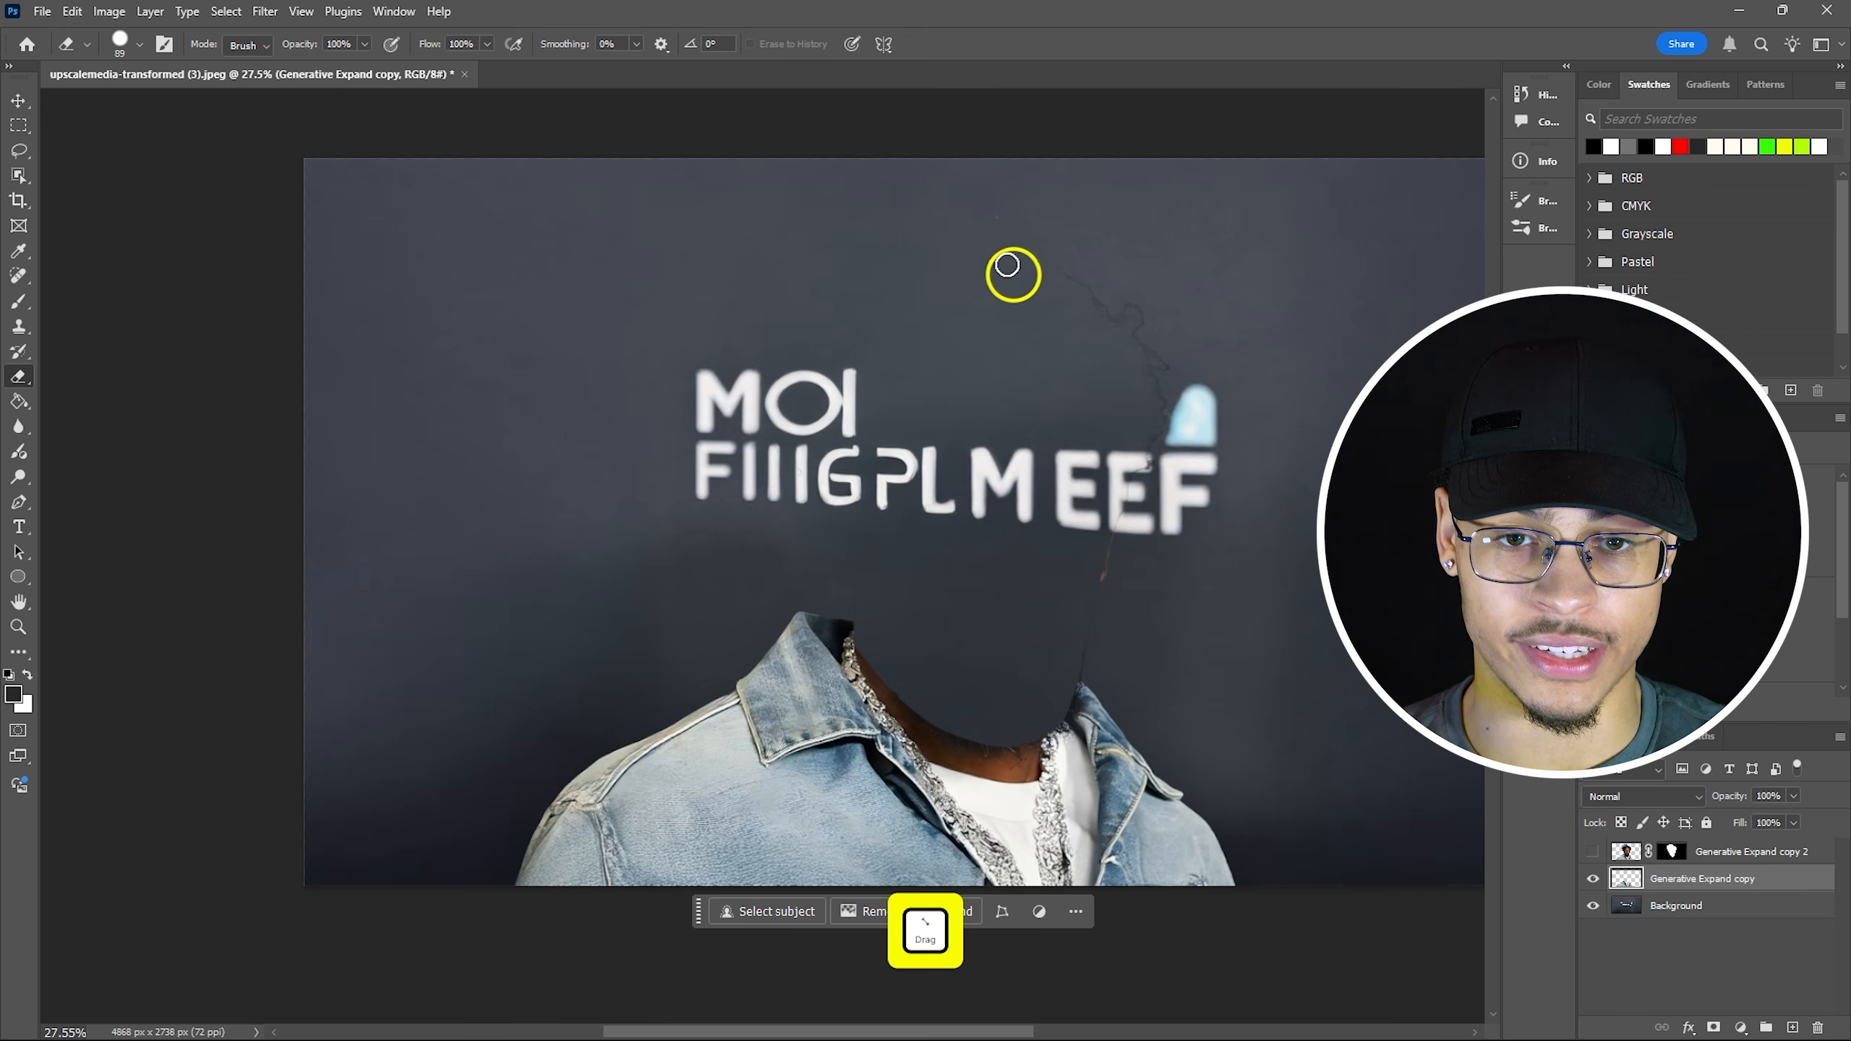
{"action": "left_click", "coordinate": [1047, 272]}
{"action": "left_click_drag", "start_coordinate": [1048, 273], "coordinate": [1116, 321]}
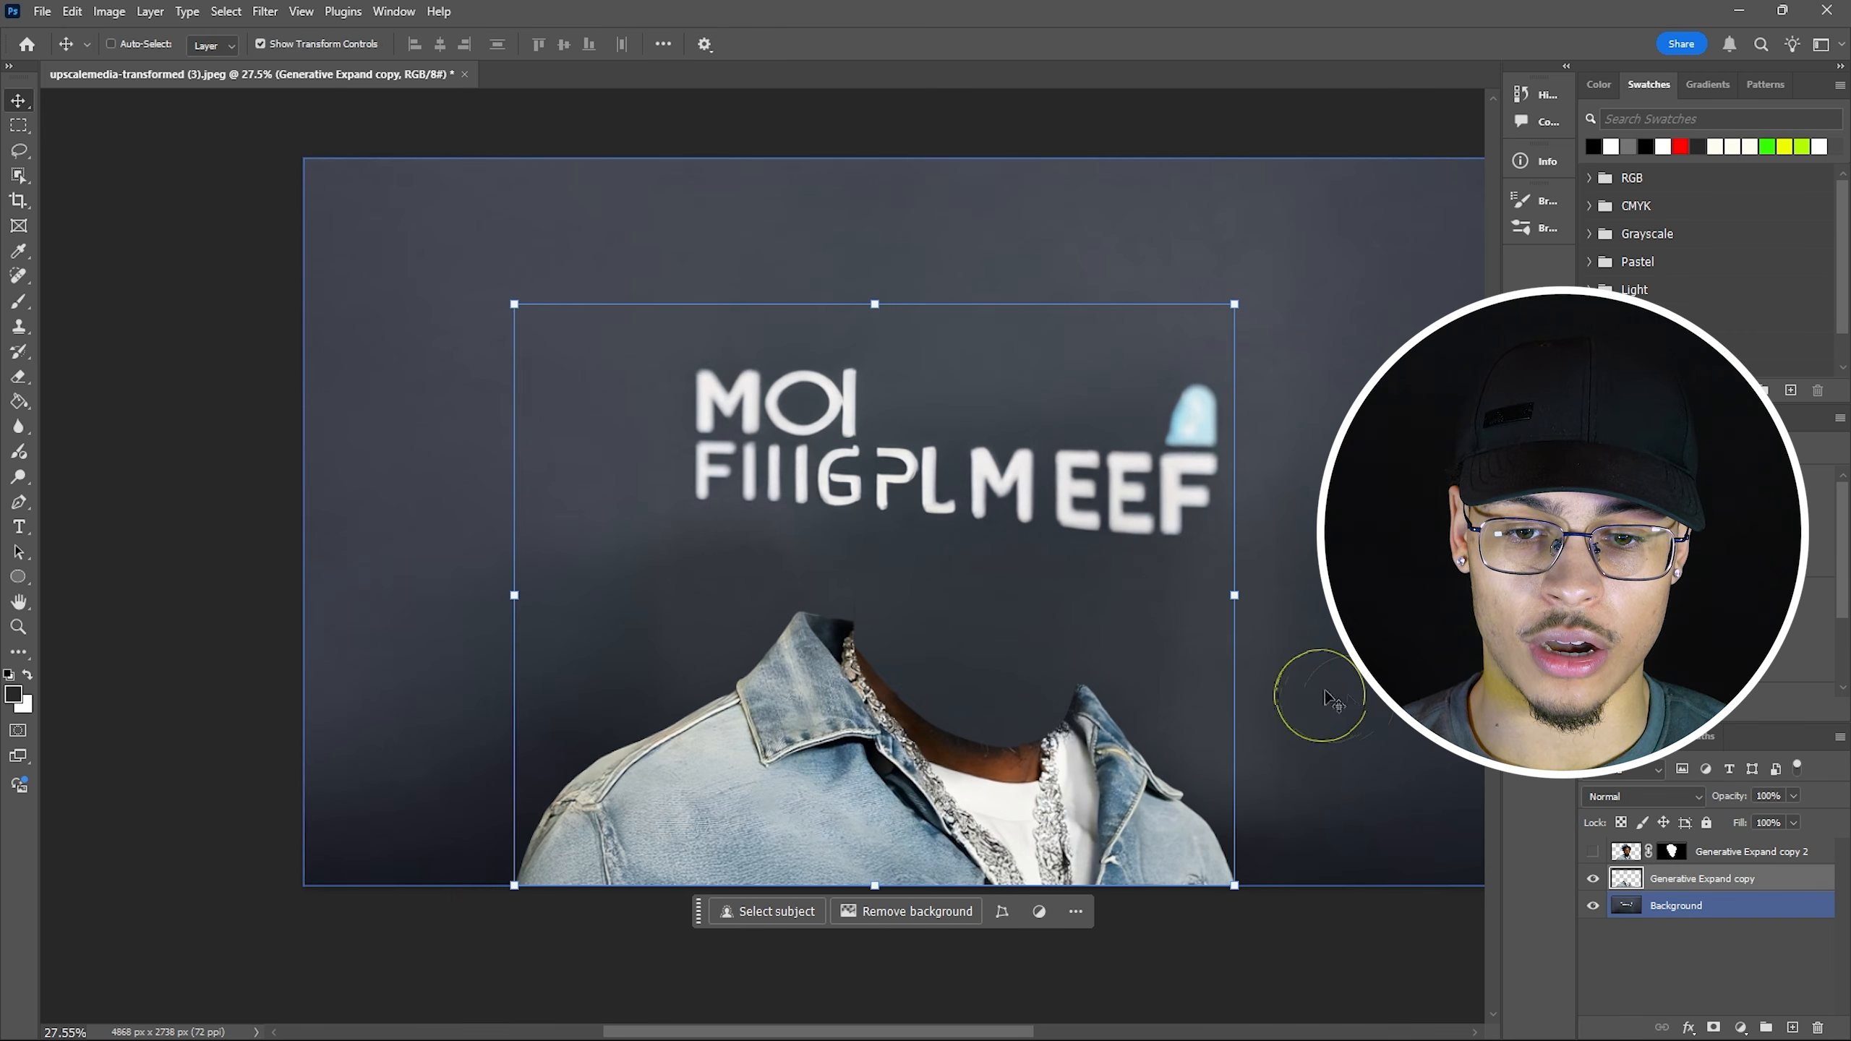
Show the head layer and nudge Generative Expand copy 2 slightly into place.
{"action": "left_click", "coordinate": [1594, 851]}
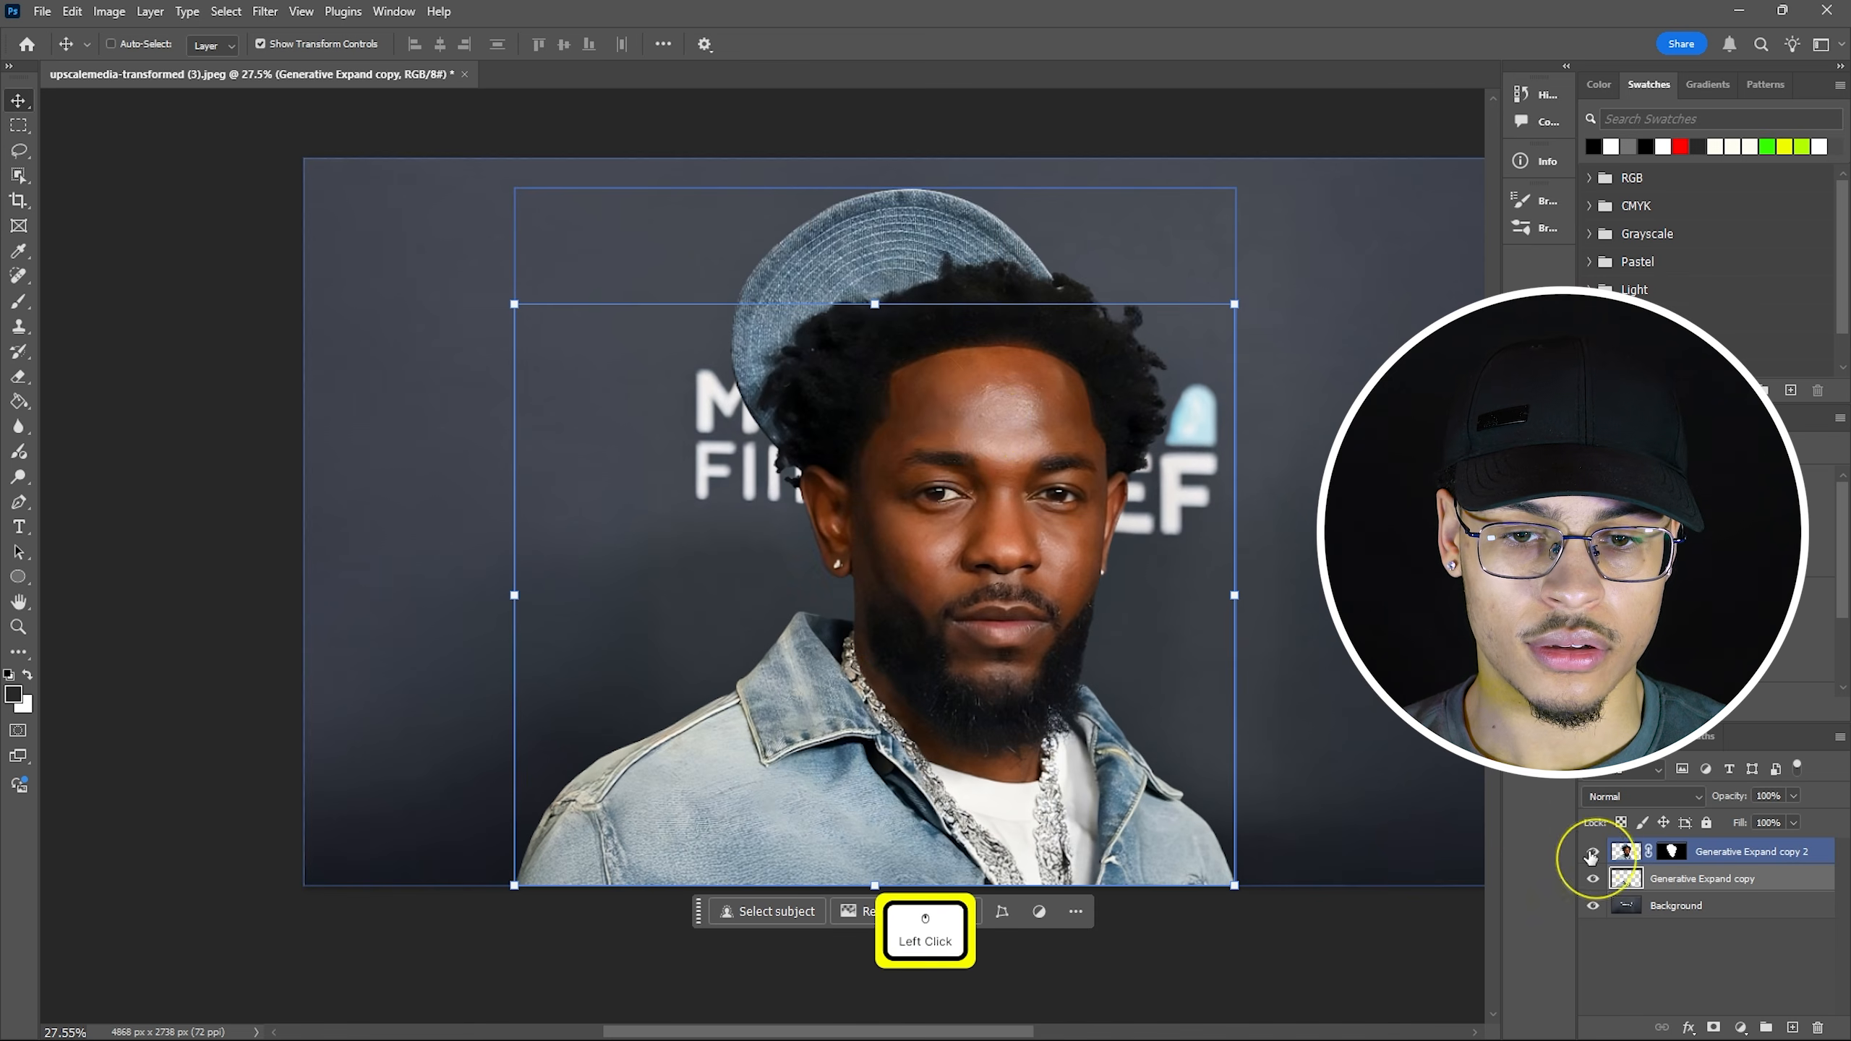
{"action": "left_click", "coordinate": [1594, 905]}
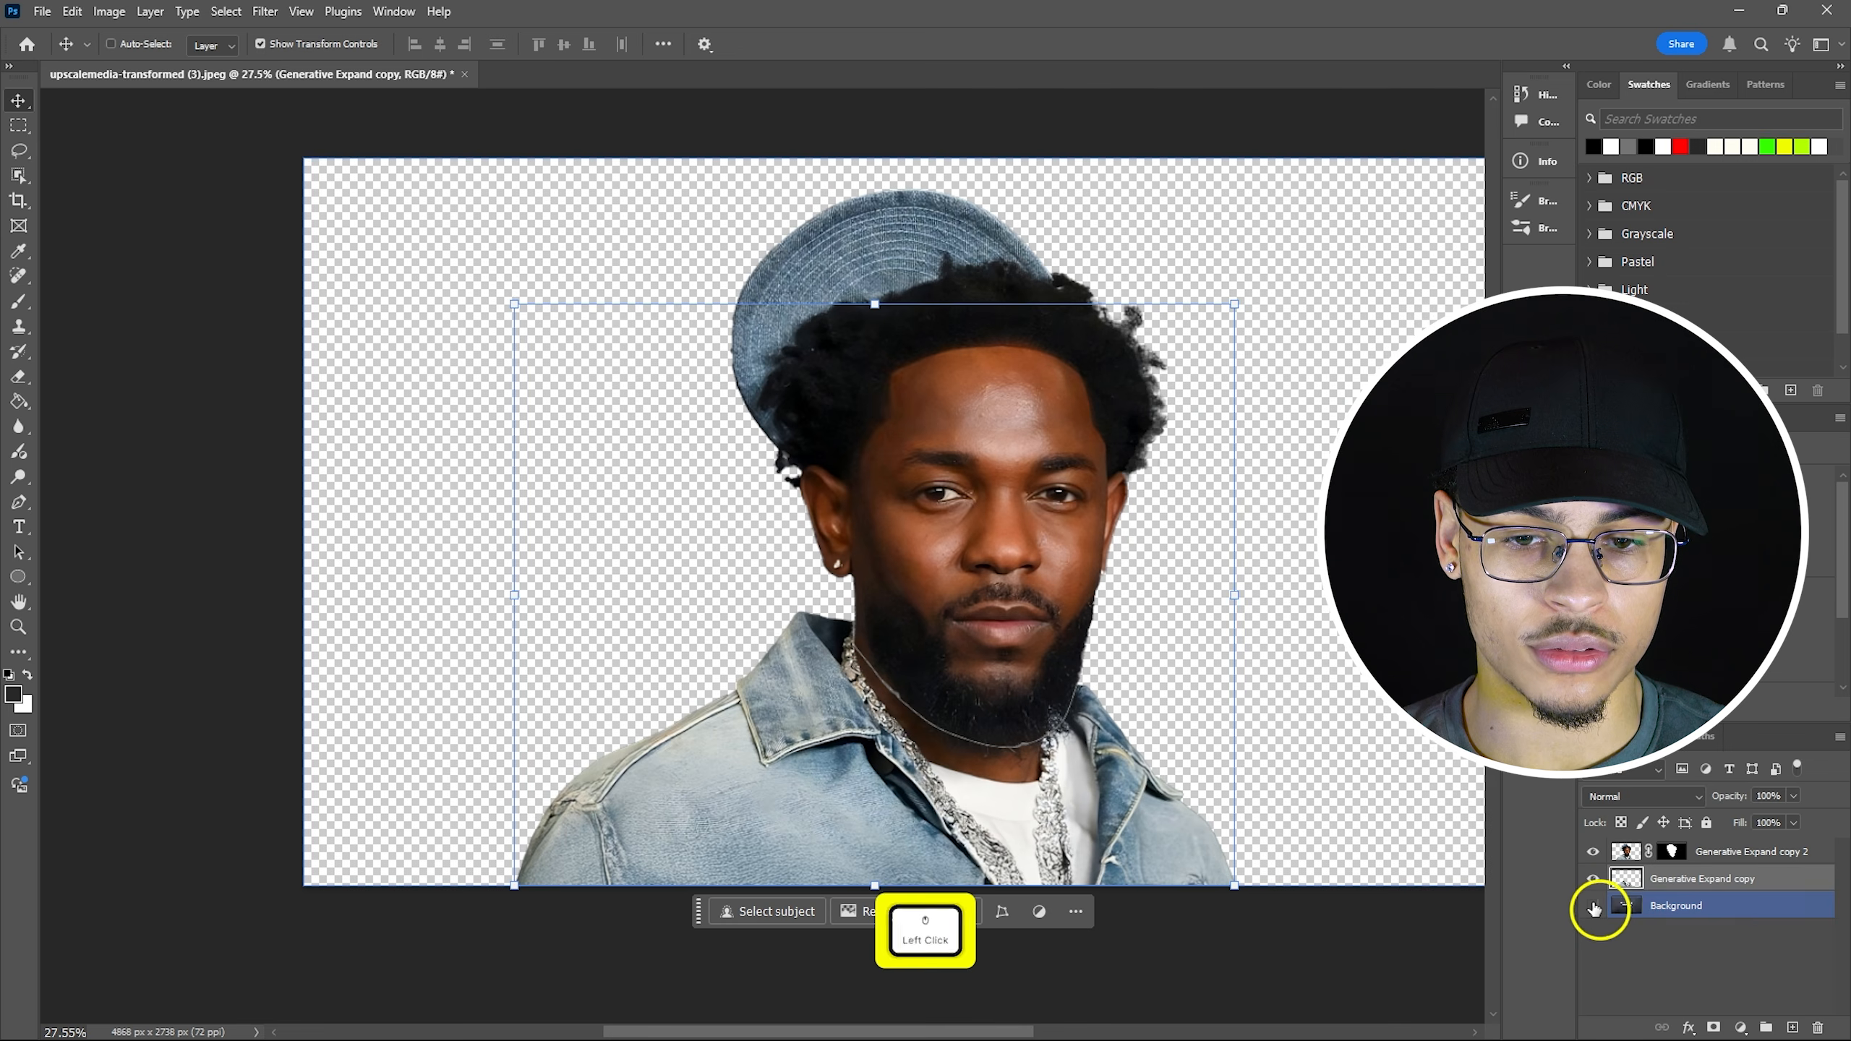
{"action": "left_click", "coordinate": [1593, 905]}
{"action": "left_click", "coordinate": [1593, 905]}
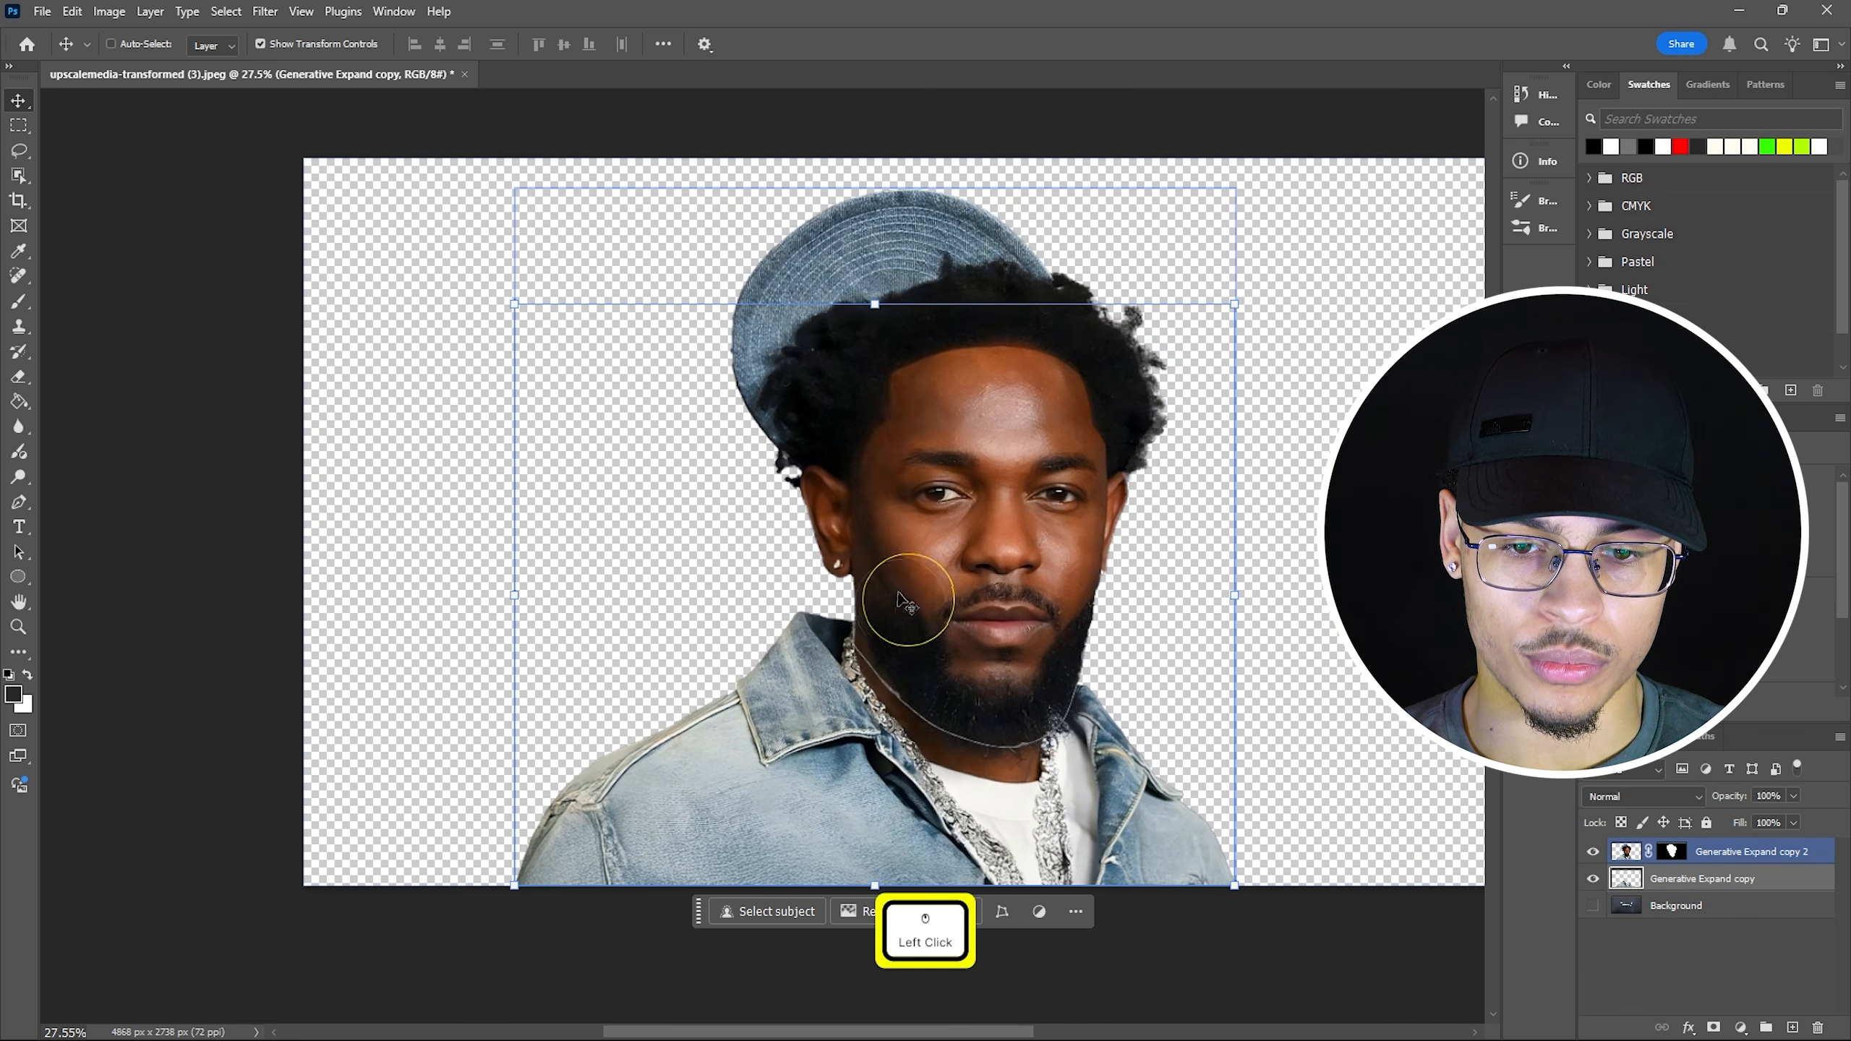
{"action": "scroll", "coordinate": [907, 718], "scroll_direction": "left", "scroll_amount": 1}
{"action": "scroll", "coordinate": [907, 718], "scroll_direction": "left", "scroll_amount": 2}
{"action": "scroll", "coordinate": [907, 718], "scroll_direction": "up", "scroll_amount": 2}
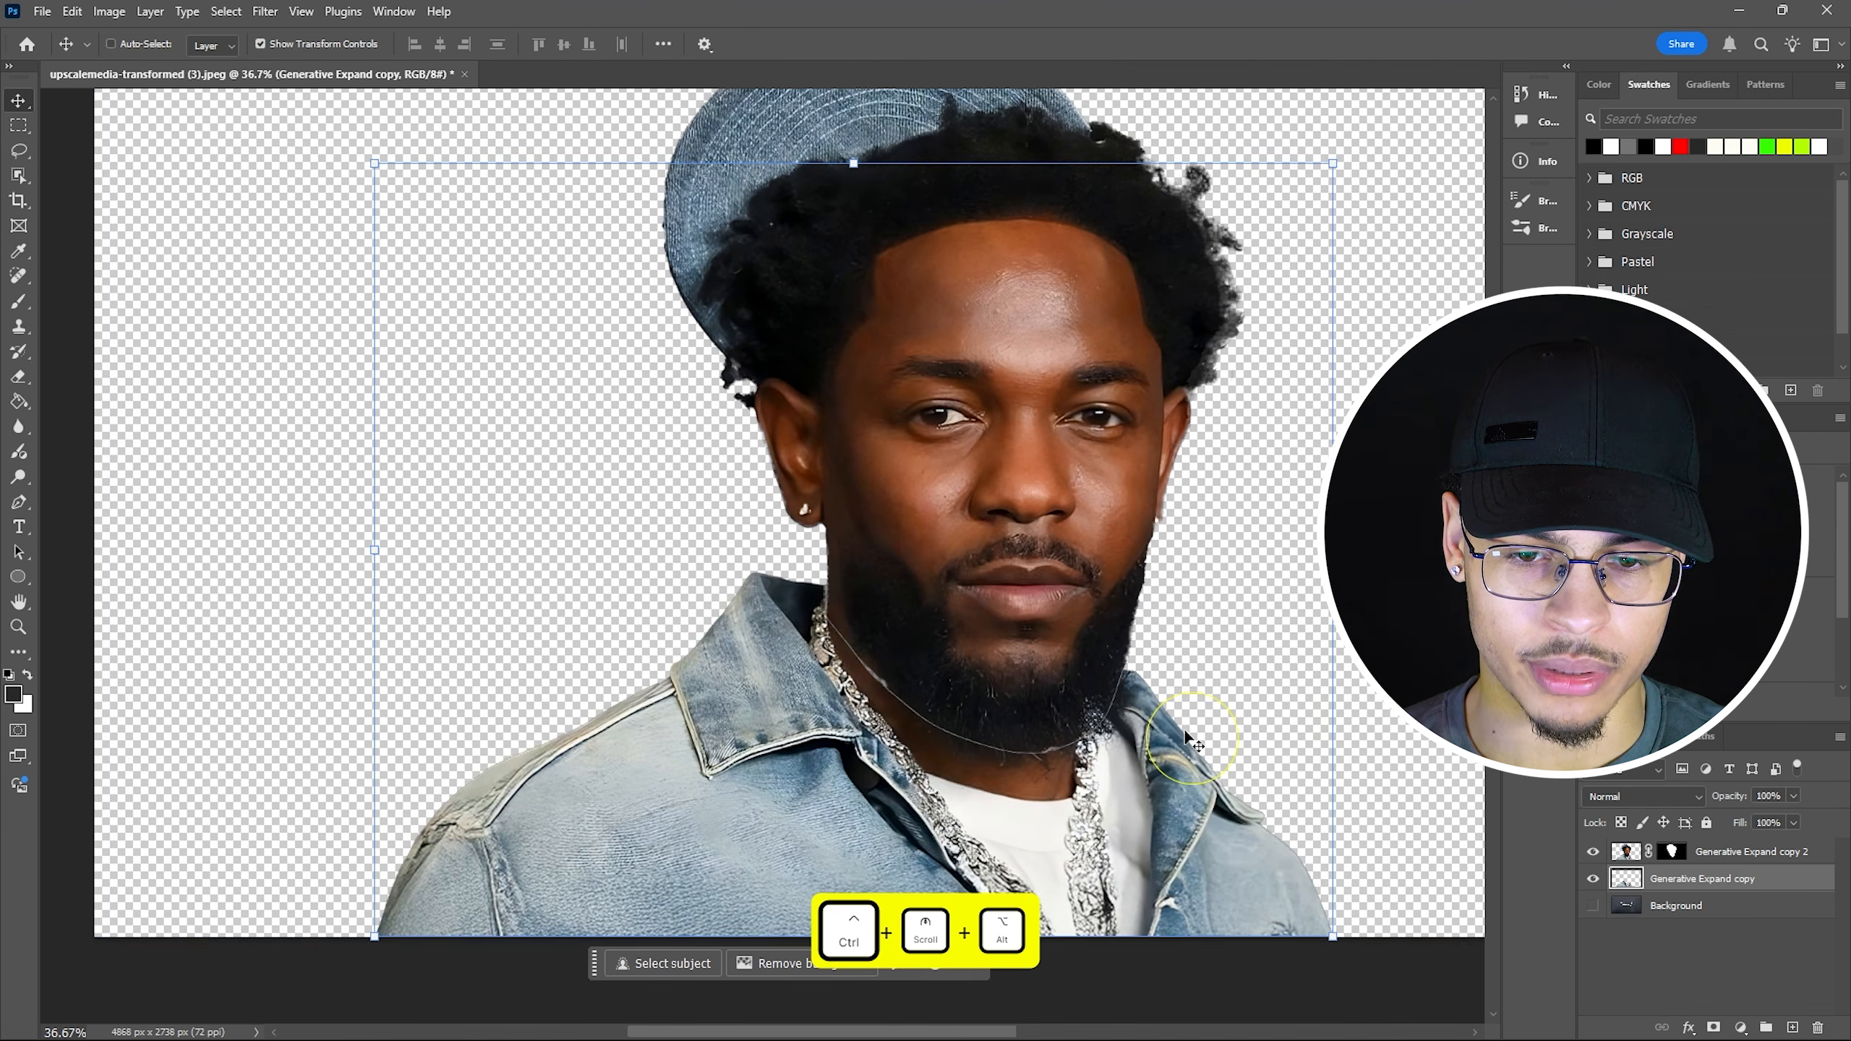
{"action": "left_click", "coordinate": [1753, 852]}
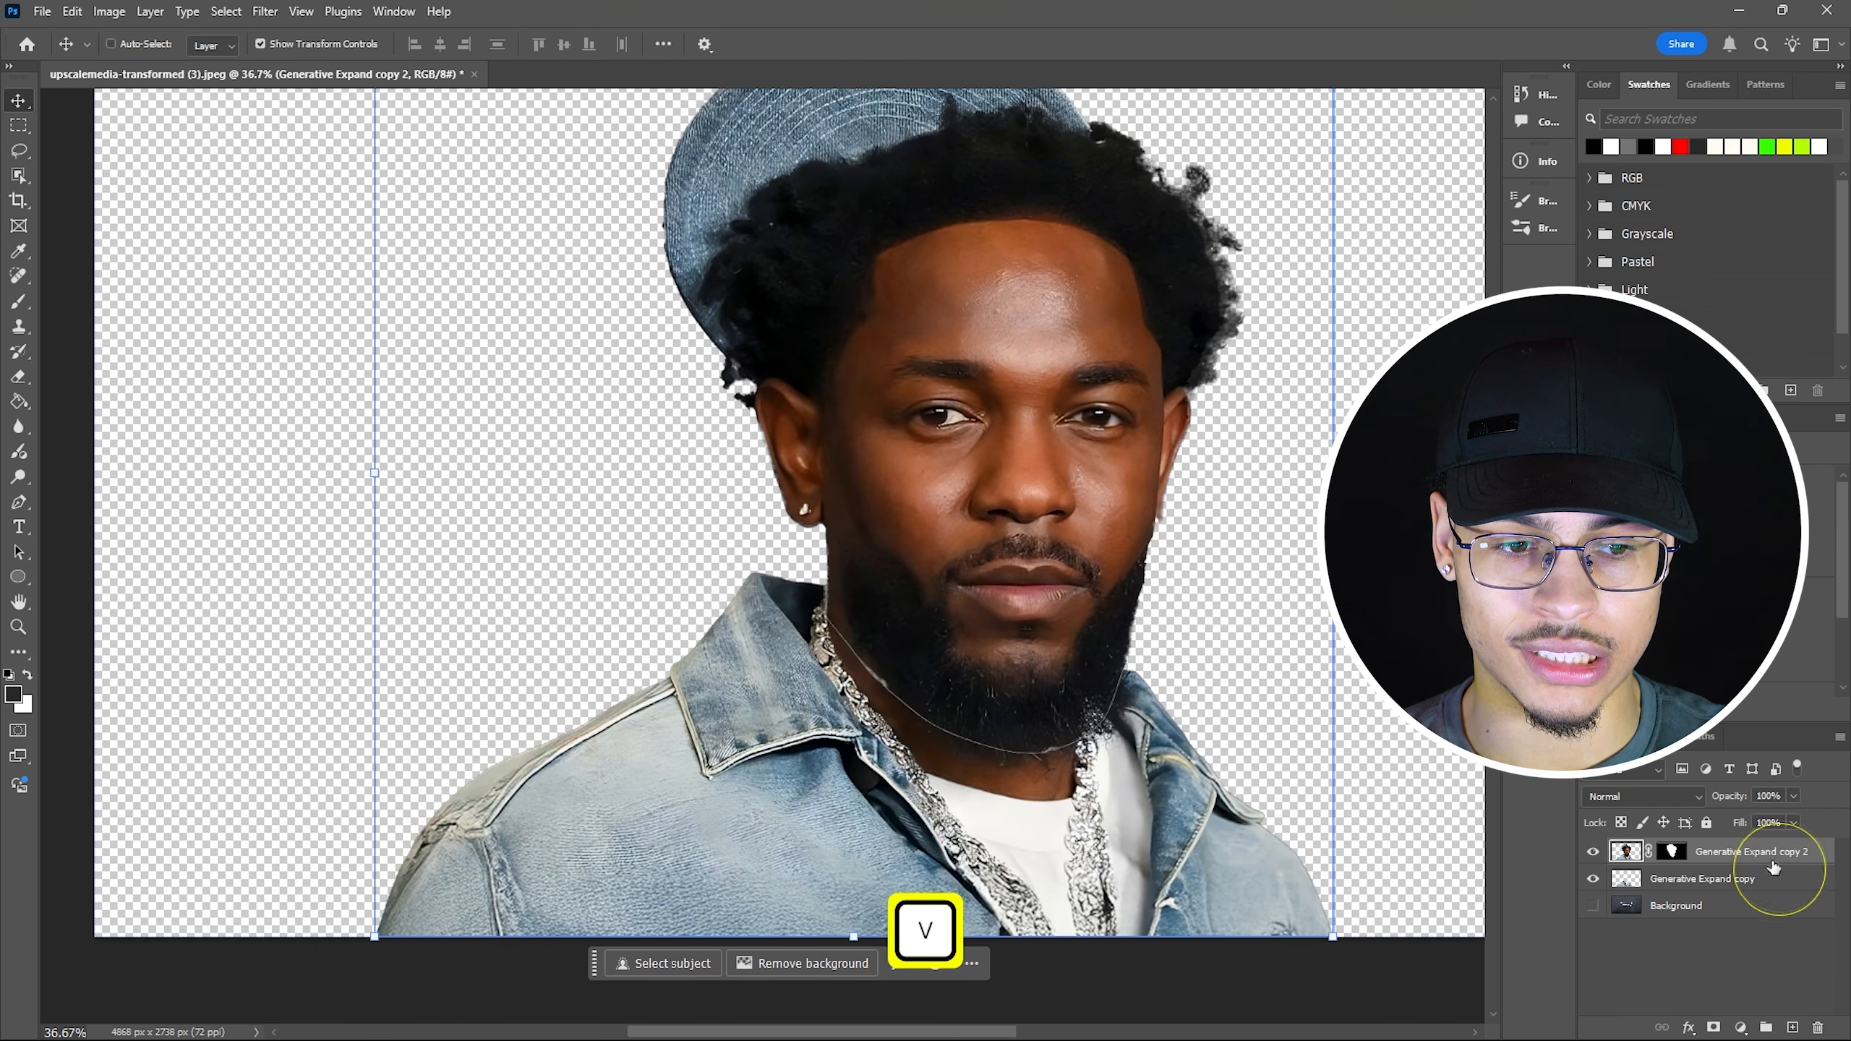
{"action": "left_click", "coordinate": [1038, 458]}
{"action": "left_click_drag", "start_coordinate": [1038, 458], "coordinate": [1044, 458]}
Toggle each layer's visibility to check the cut, leaving all three layers visible.
{"action": "scroll", "coordinate": [1144, 715], "scroll_direction": "down", "scroll_amount": 3}
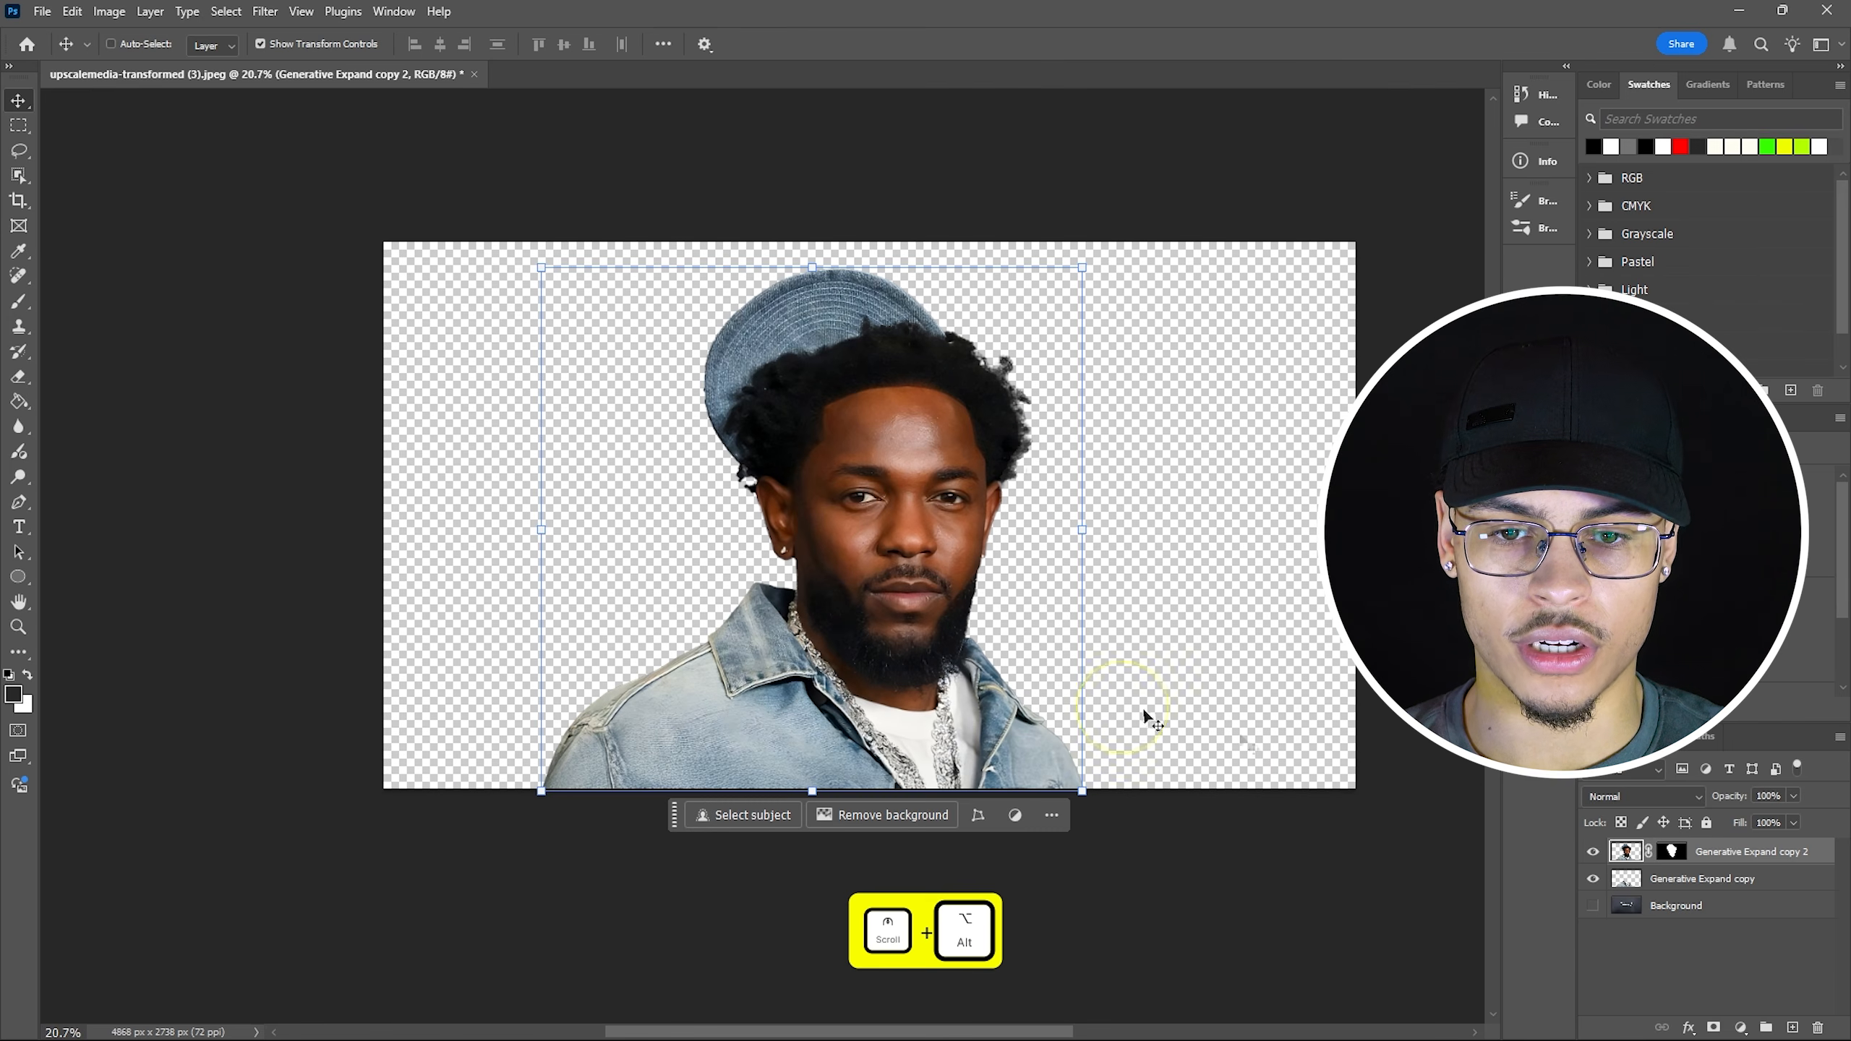
{"action": "left_click", "coordinate": [1593, 905]}
{"action": "left_click", "coordinate": [1593, 852]}
{"action": "left_click", "coordinate": [1593, 878]}
{"action": "left_click", "coordinate": [1593, 904]}
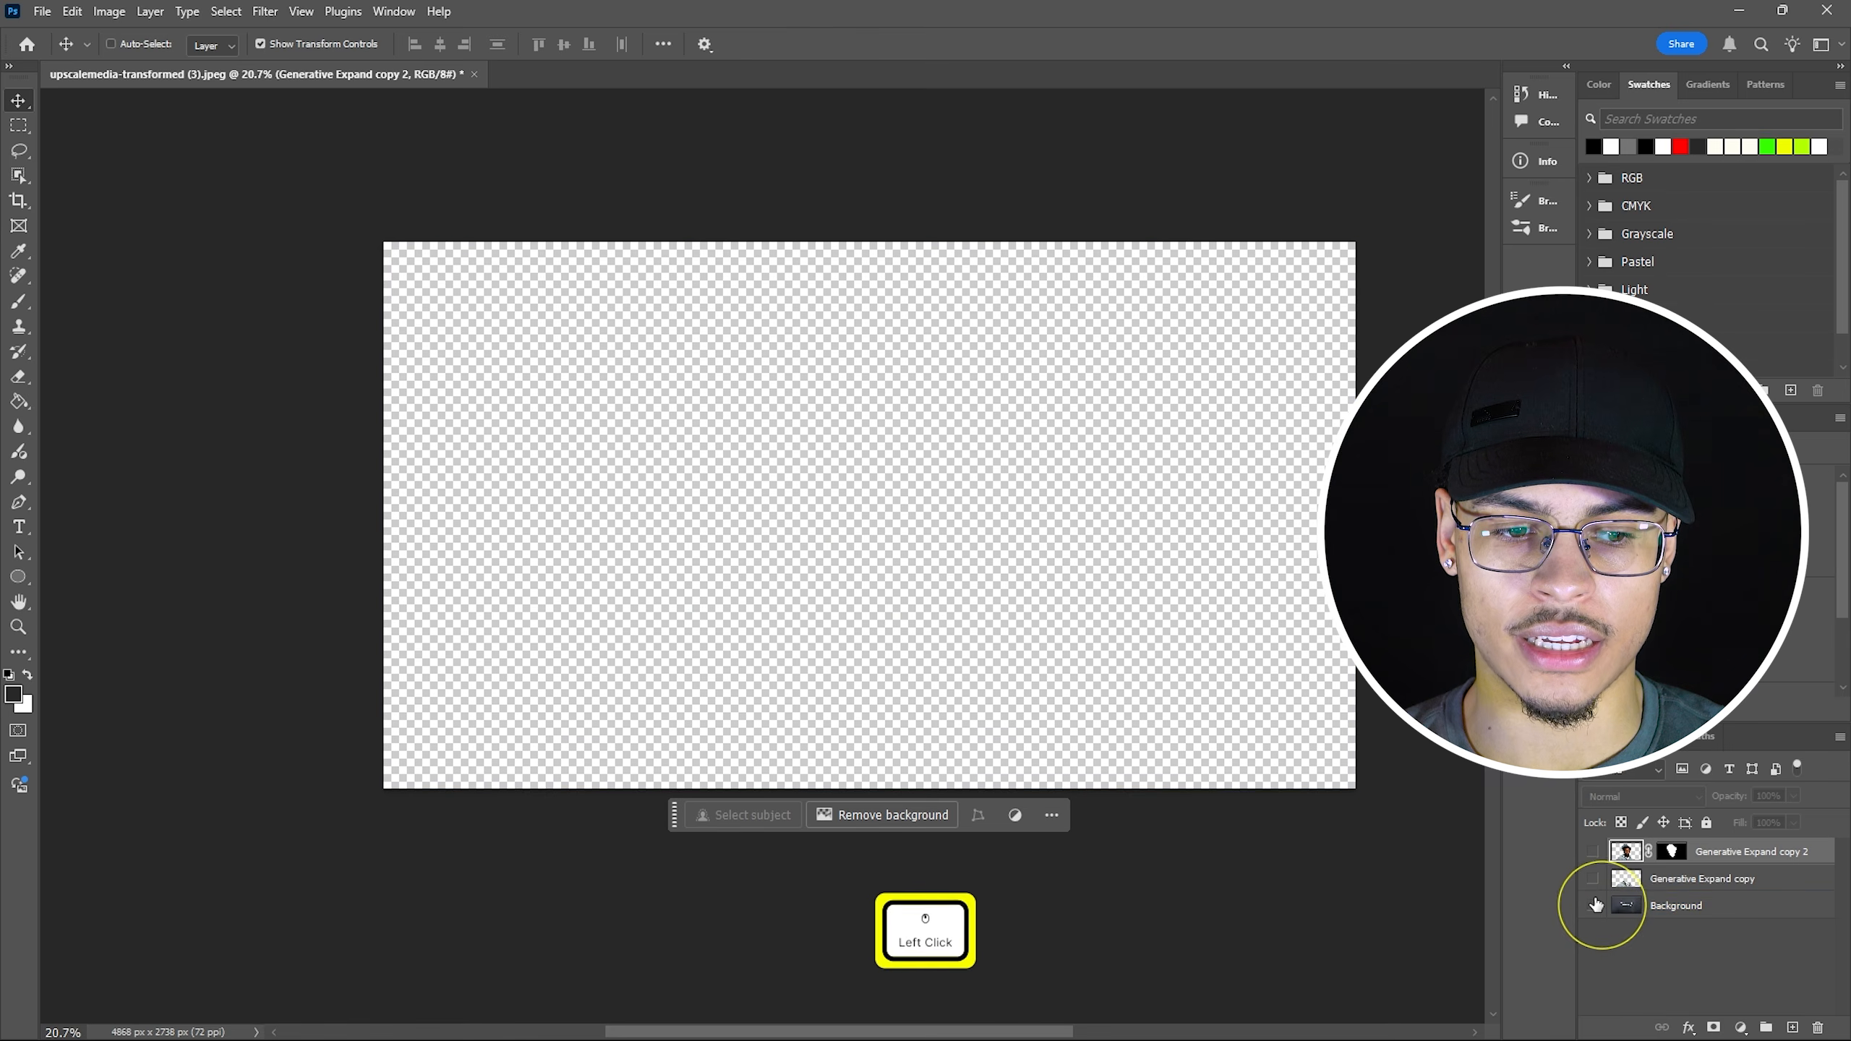
{"action": "left_click", "coordinate": [1593, 904]}
{"action": "left_click", "coordinate": [1594, 880]}
{"action": "left_click", "coordinate": [1593, 856]}
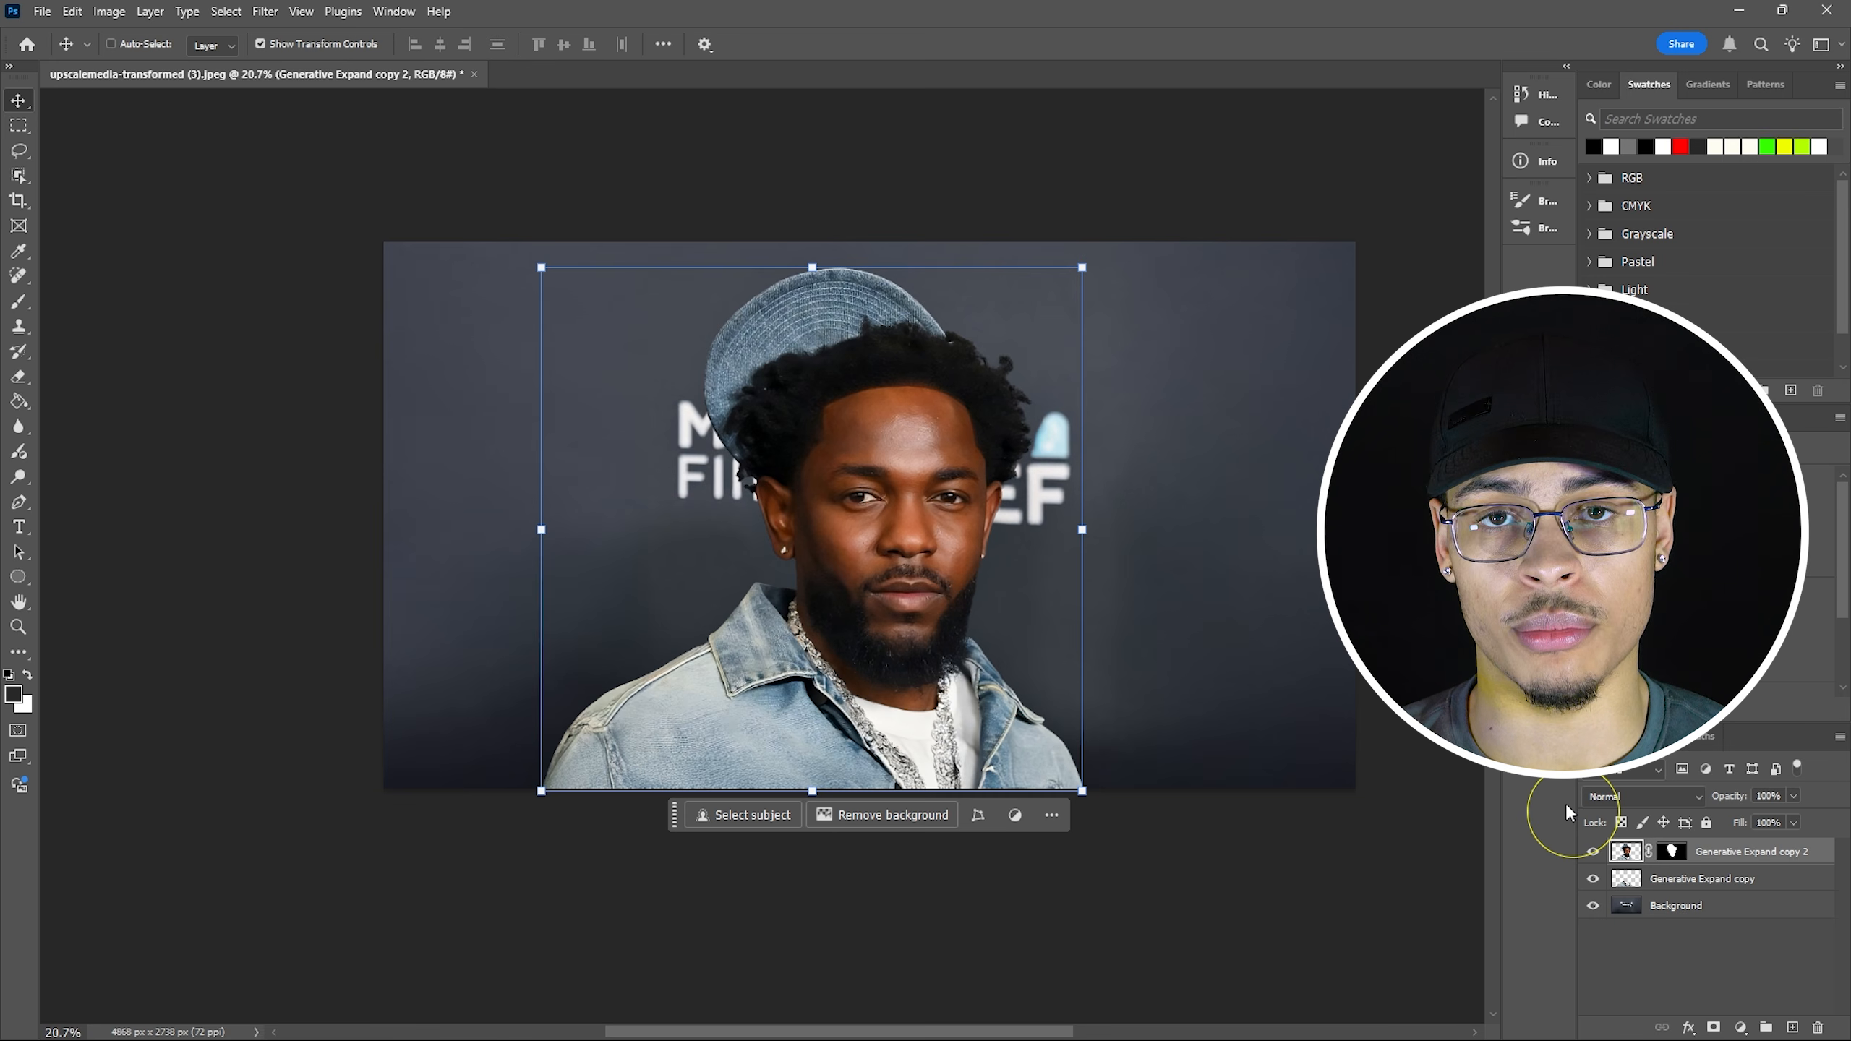
Deselect the layer and choose File > Save a Copy.
{"action": "key", "text": "Escape"}
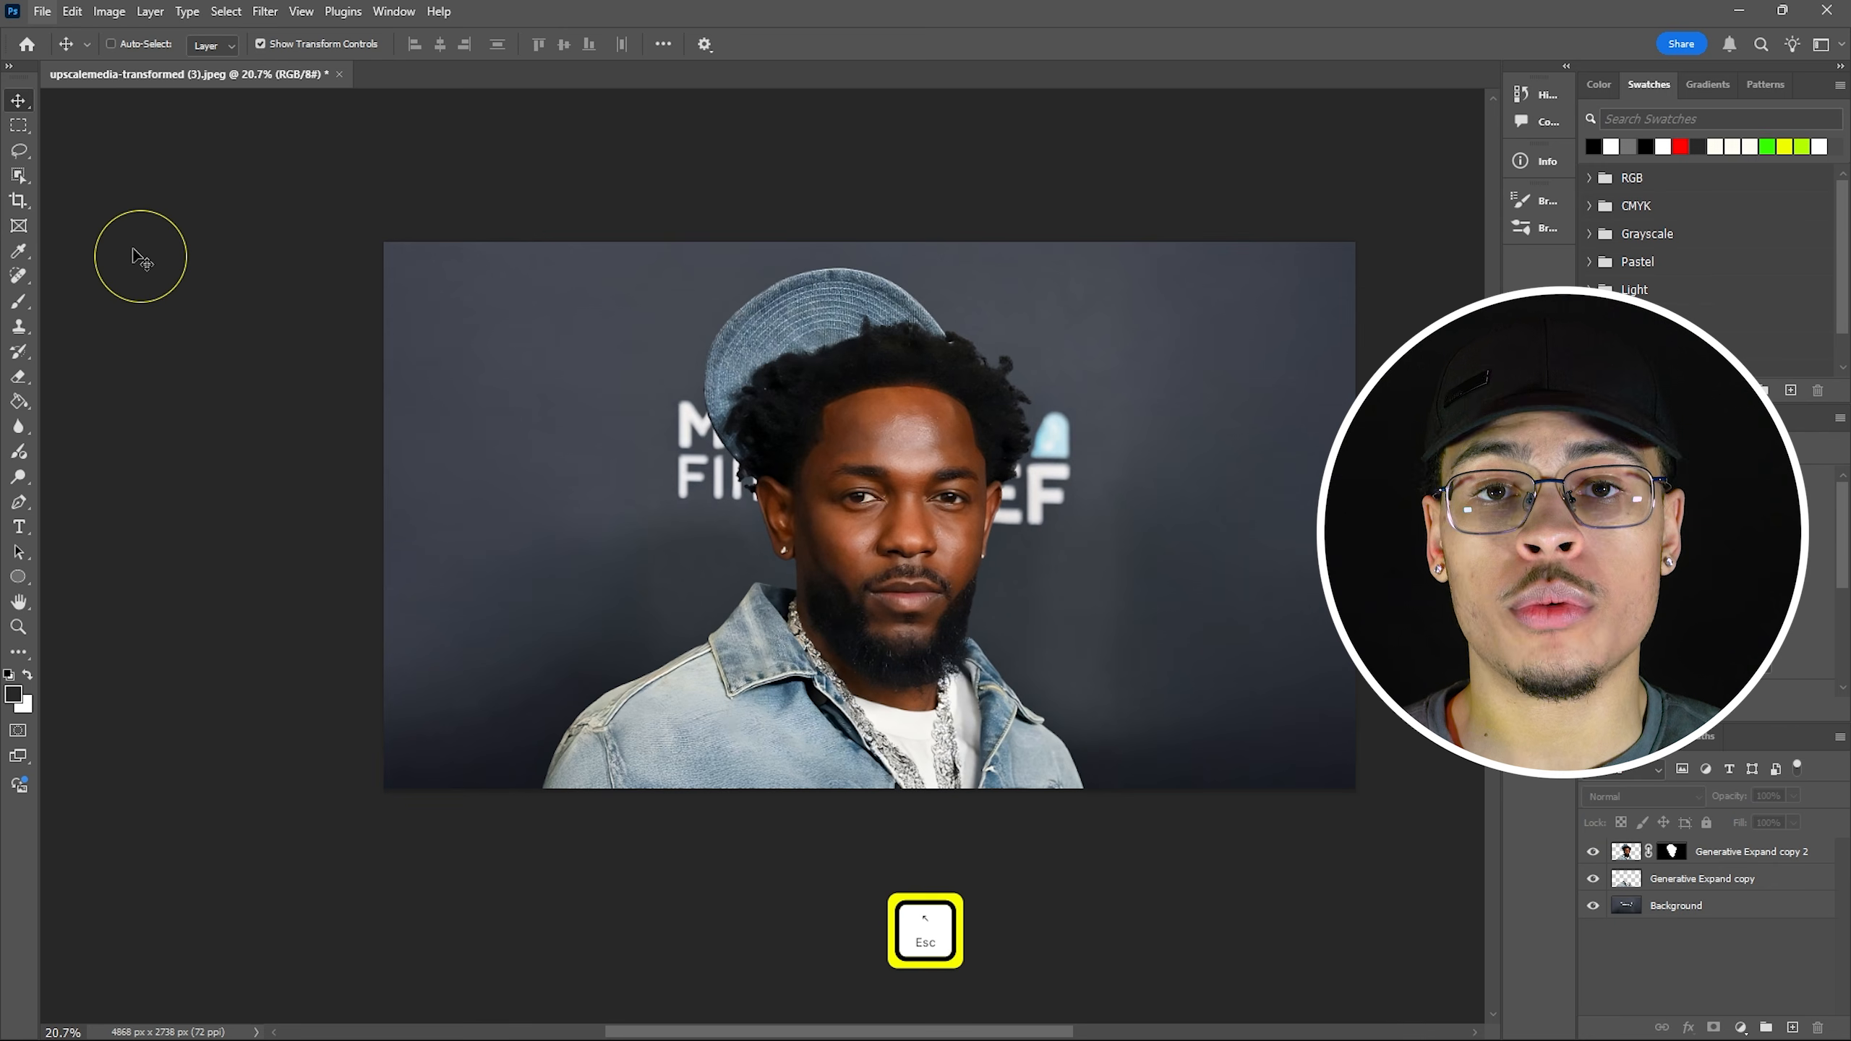
{"action": "left_click", "coordinate": [41, 10]}
{"action": "left_click", "coordinate": [80, 267]}
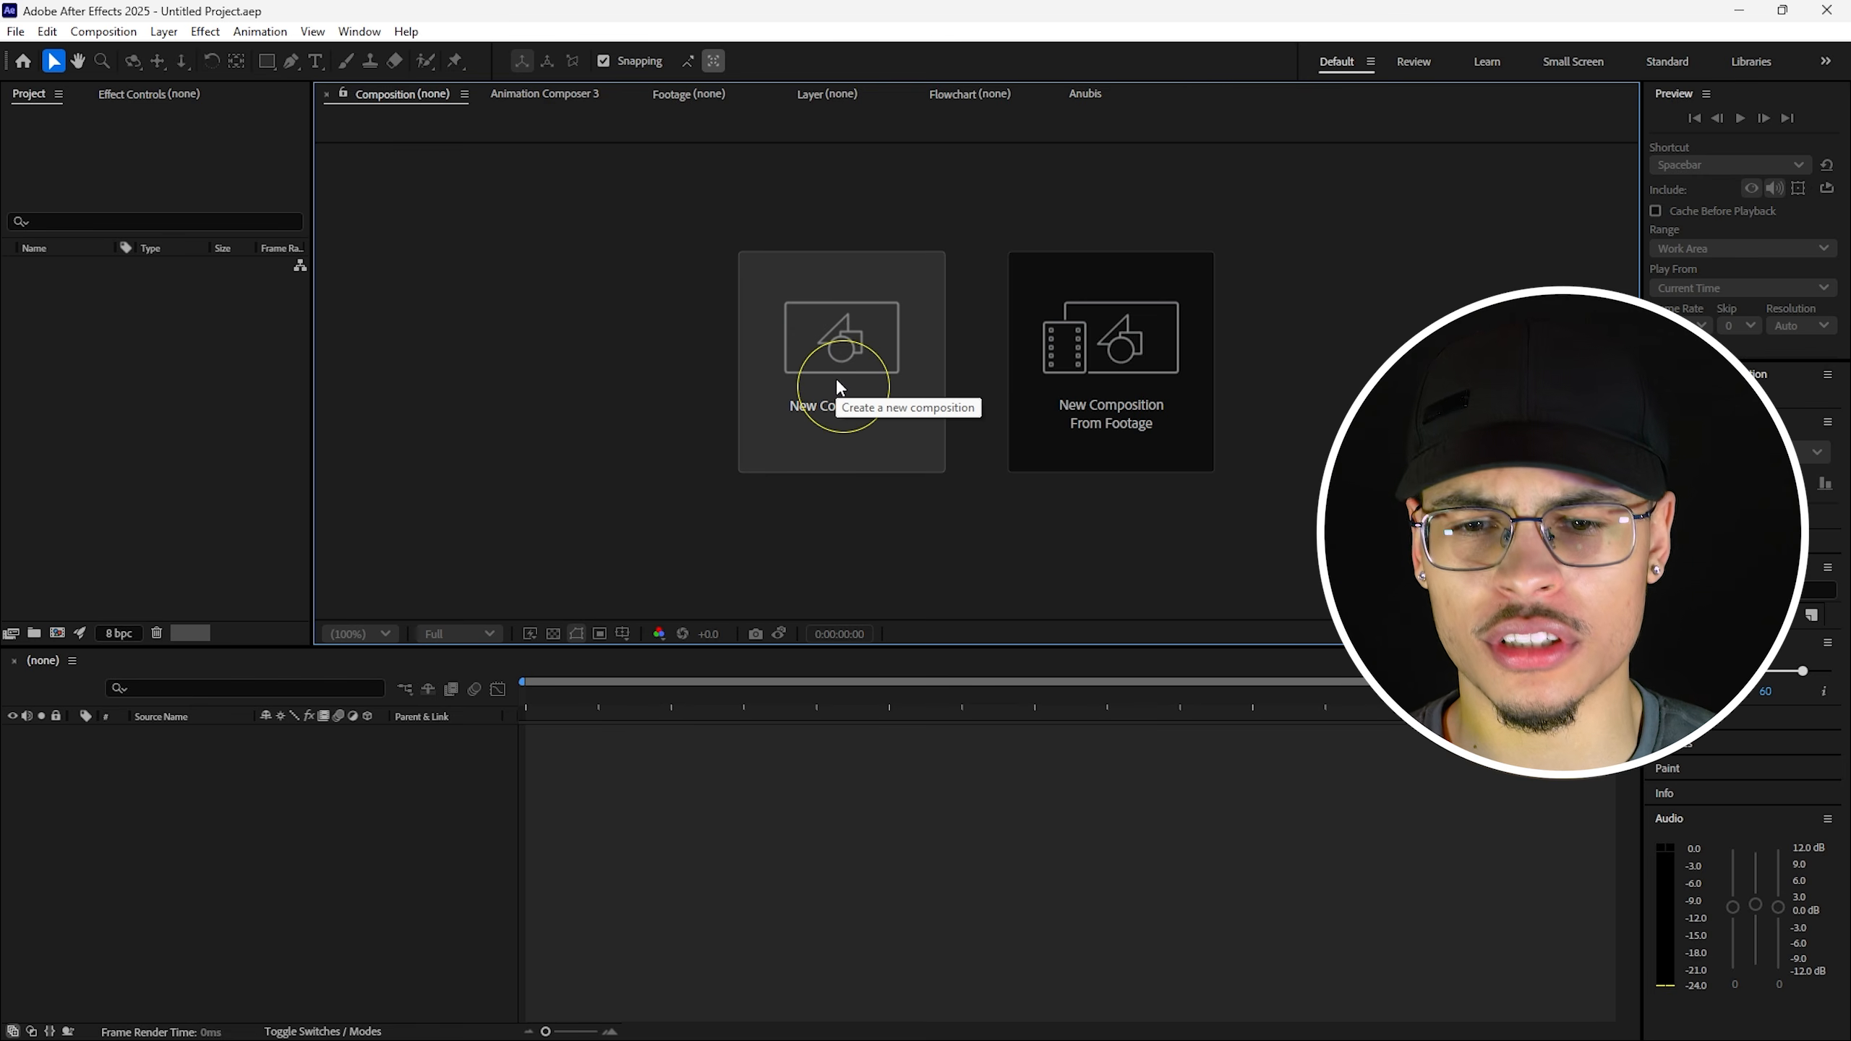
Create a custom 1920x1080, 60 fps composition and drag the portrait PSD into it.
{"action": "left_click", "coordinate": [837, 383]}
{"action": "left_click", "coordinate": [838, 379]}
{"action": "left_click", "coordinate": [795, 382]}
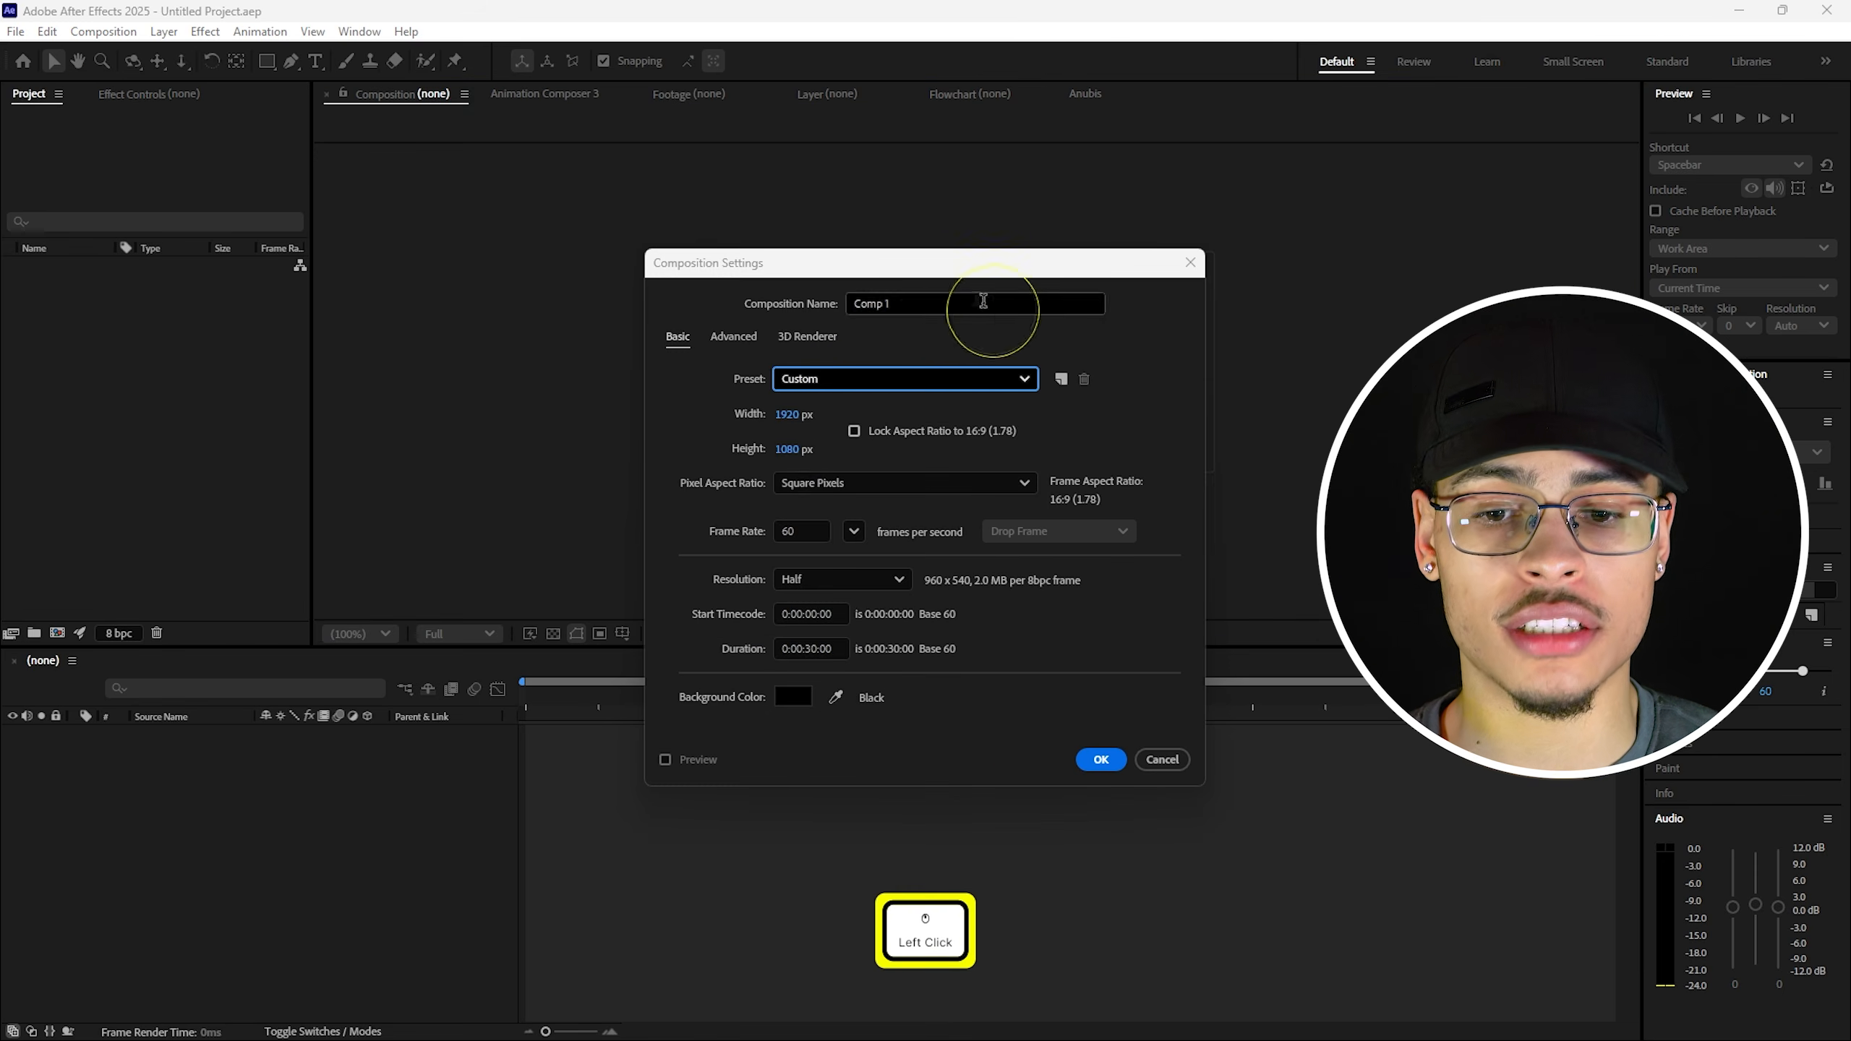
{"action": "left_click", "coordinate": [1100, 760]}
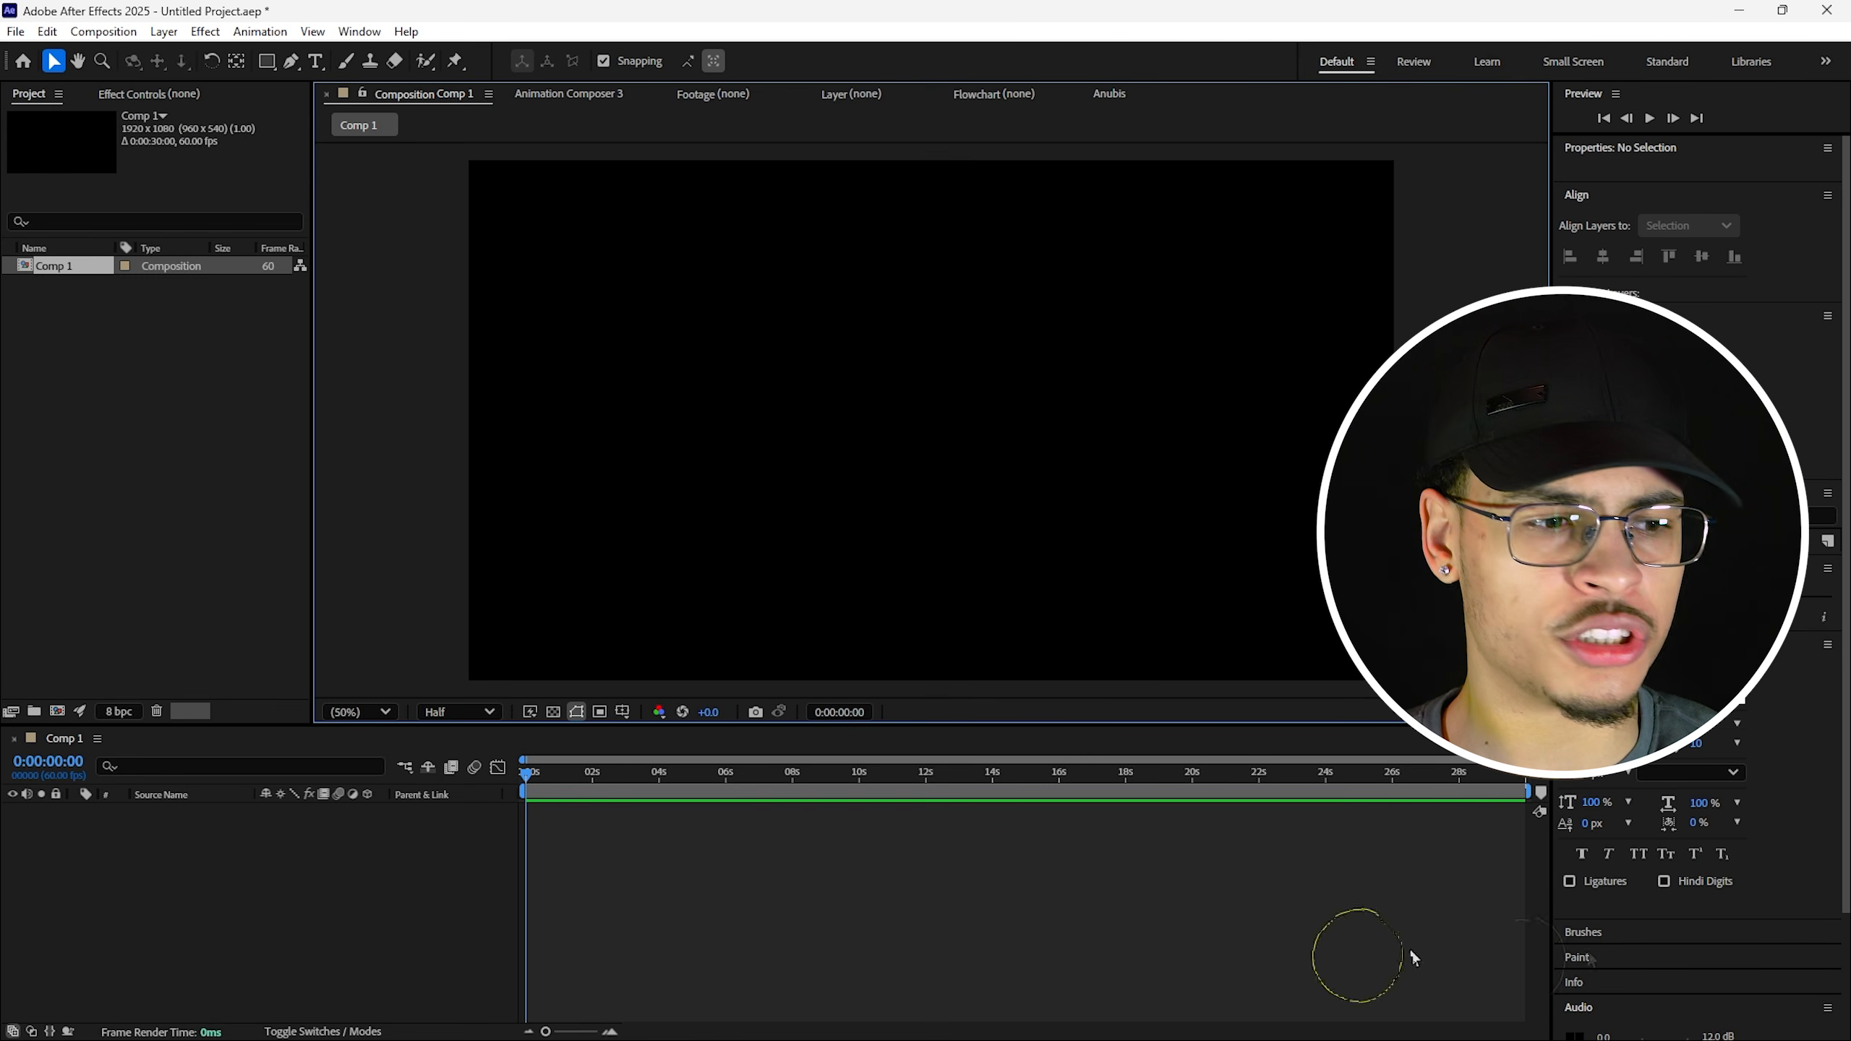
{"action": "left_click_drag", "start_coordinate": [885, 599], "coordinate": [880, 619]}
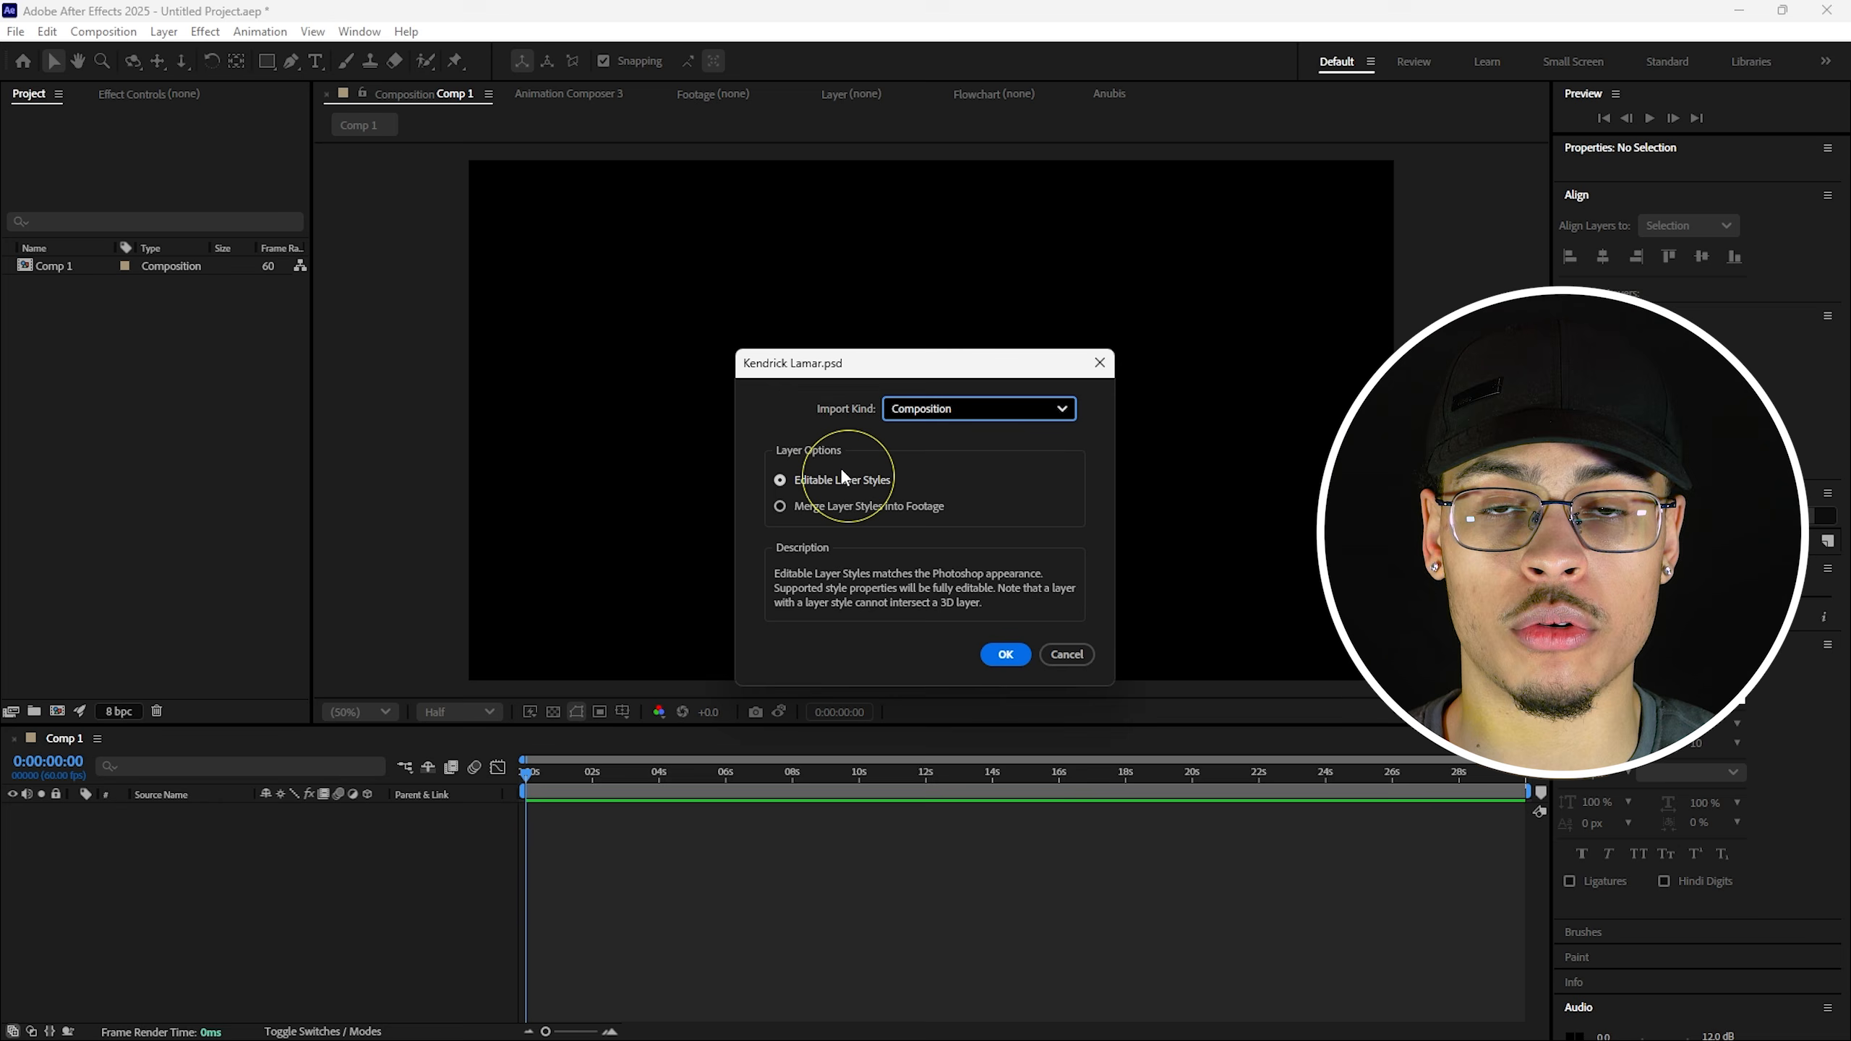
Import the PSD as a composition, copy its three layers, and return to Comp 1.
{"action": "left_click", "coordinate": [992, 660]}
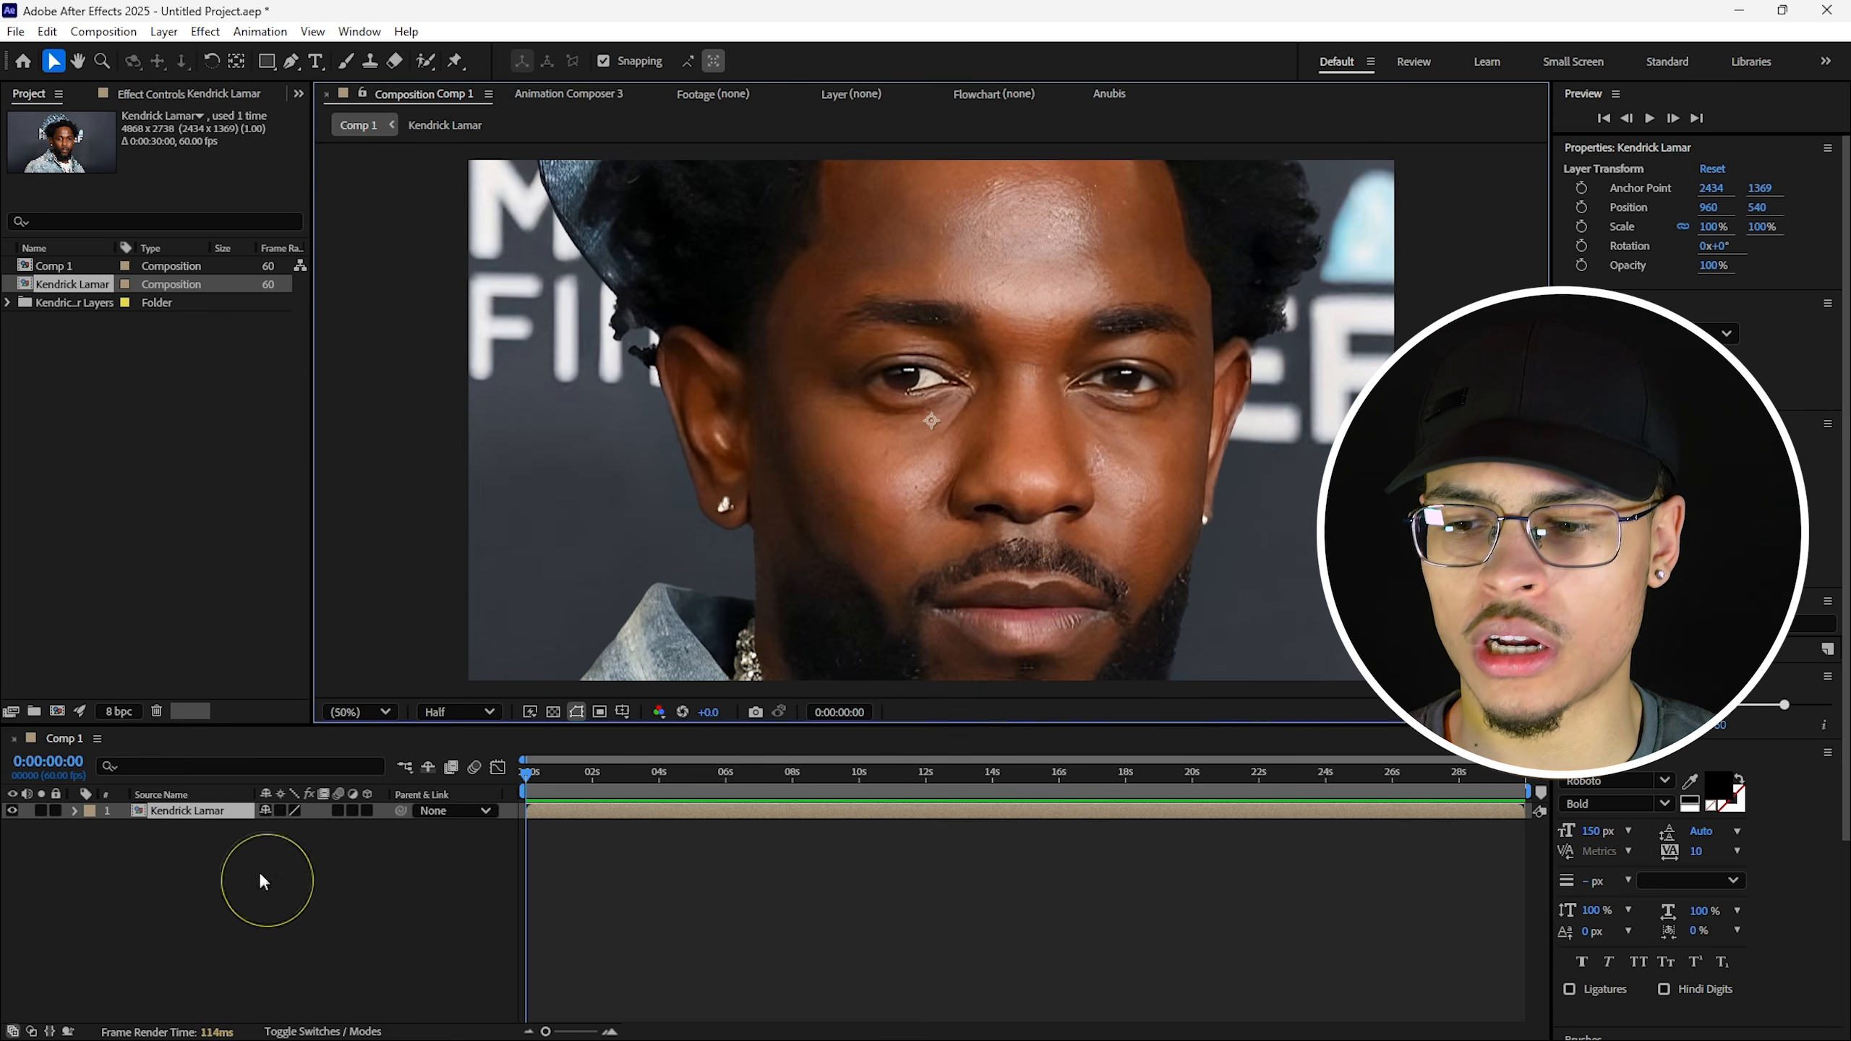
{"action": "double_click", "coordinate": [181, 814]}
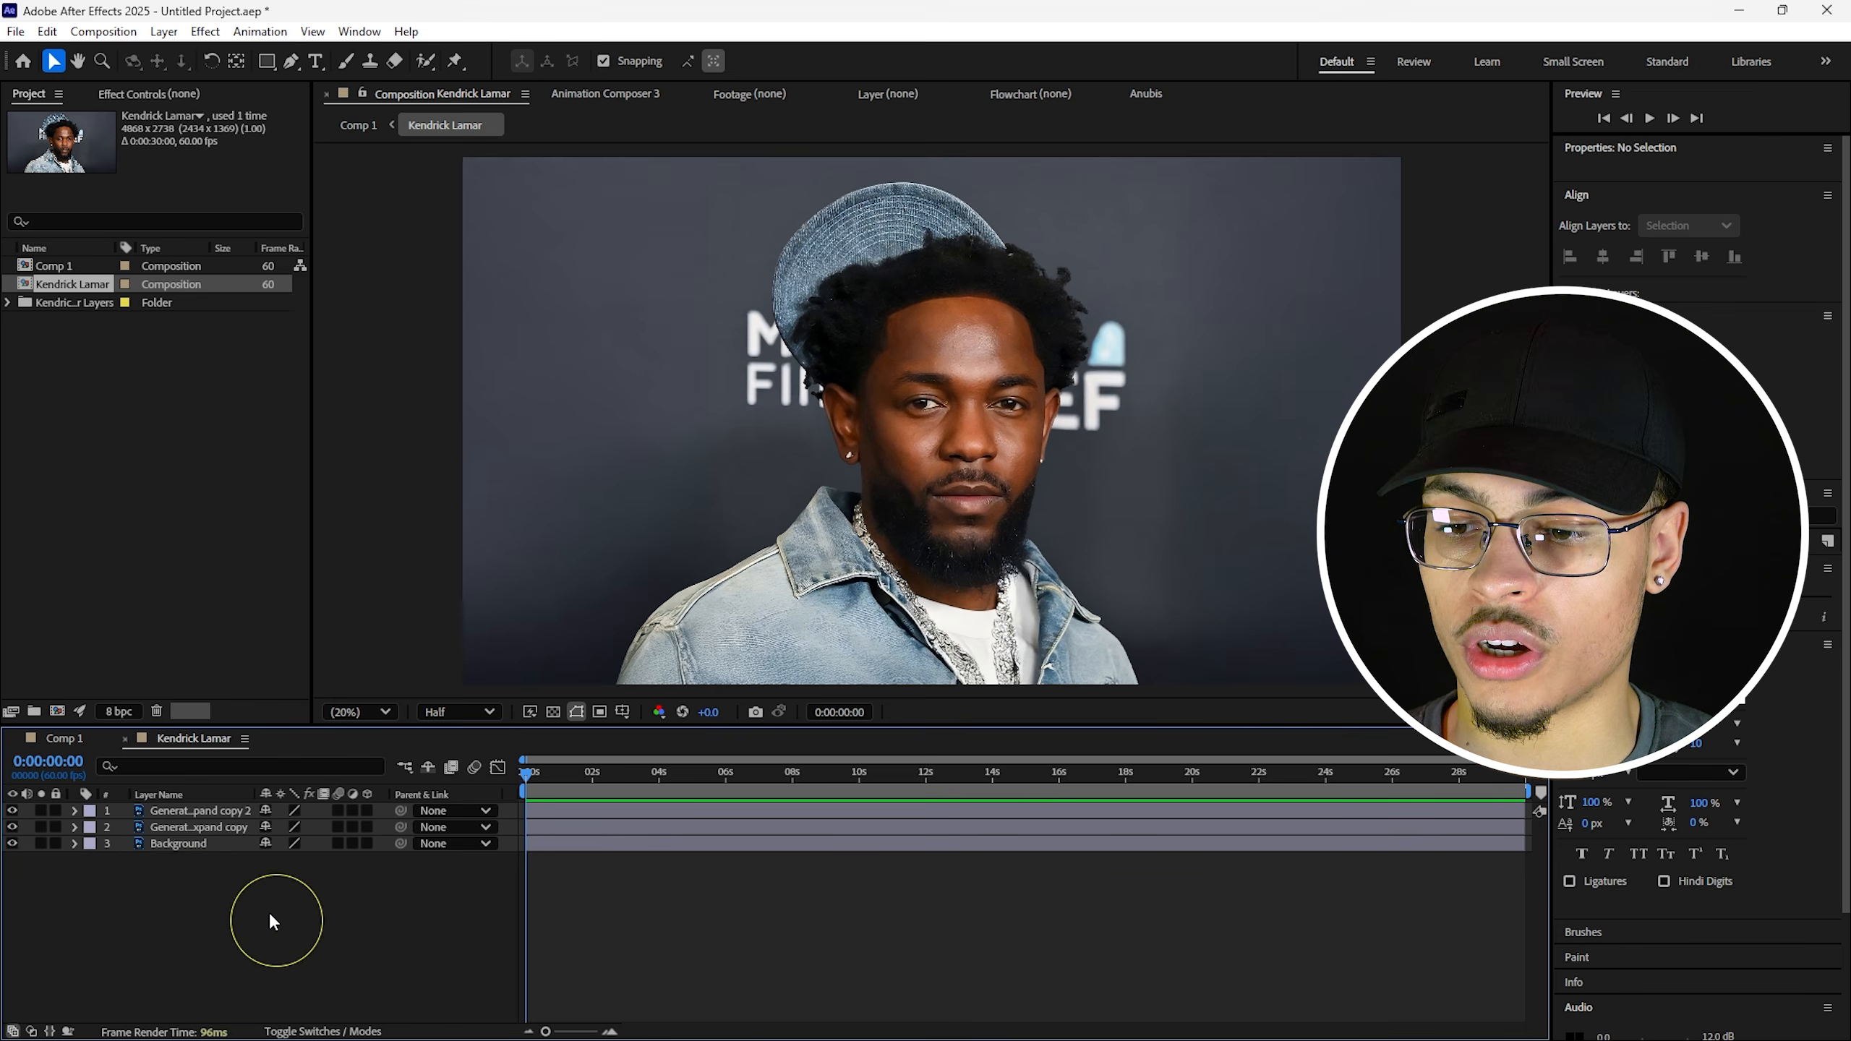
{"action": "left_click_drag", "start_coordinate": [269, 912], "coordinate": [192, 822]}
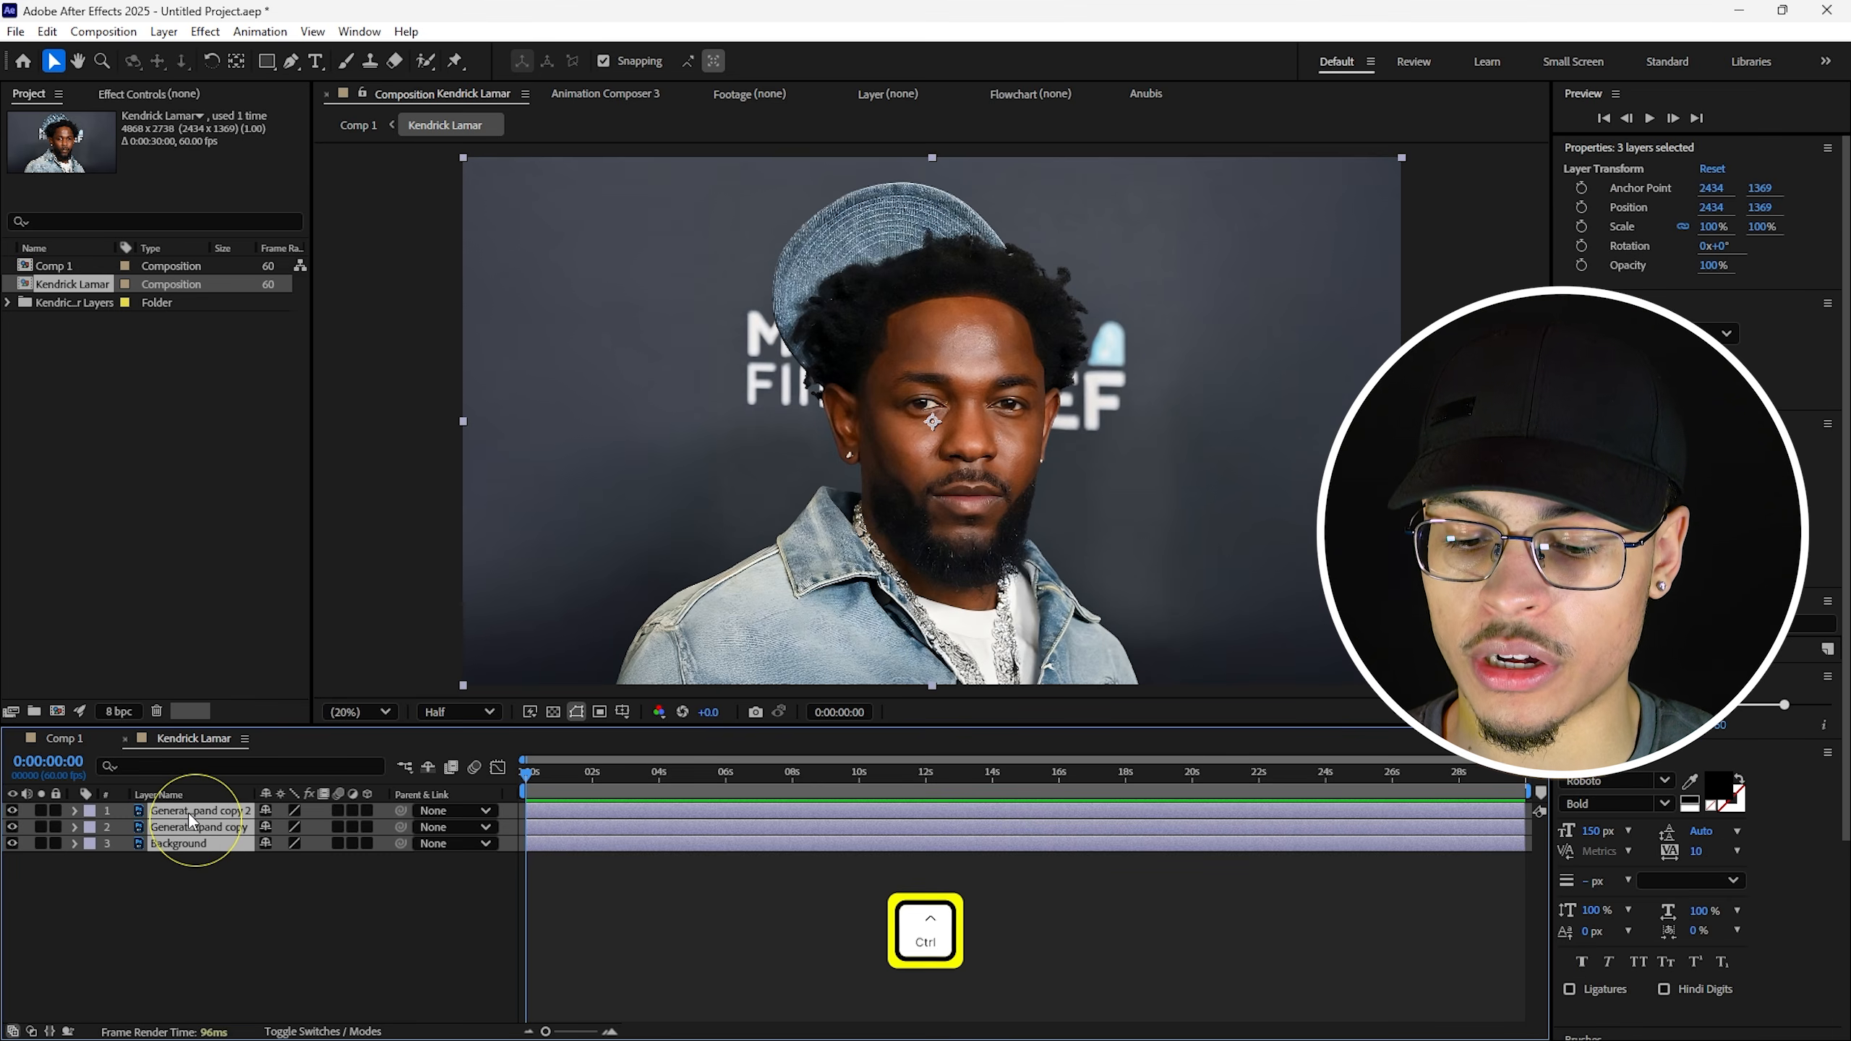
{"action": "key", "text": "ctrl+c"}
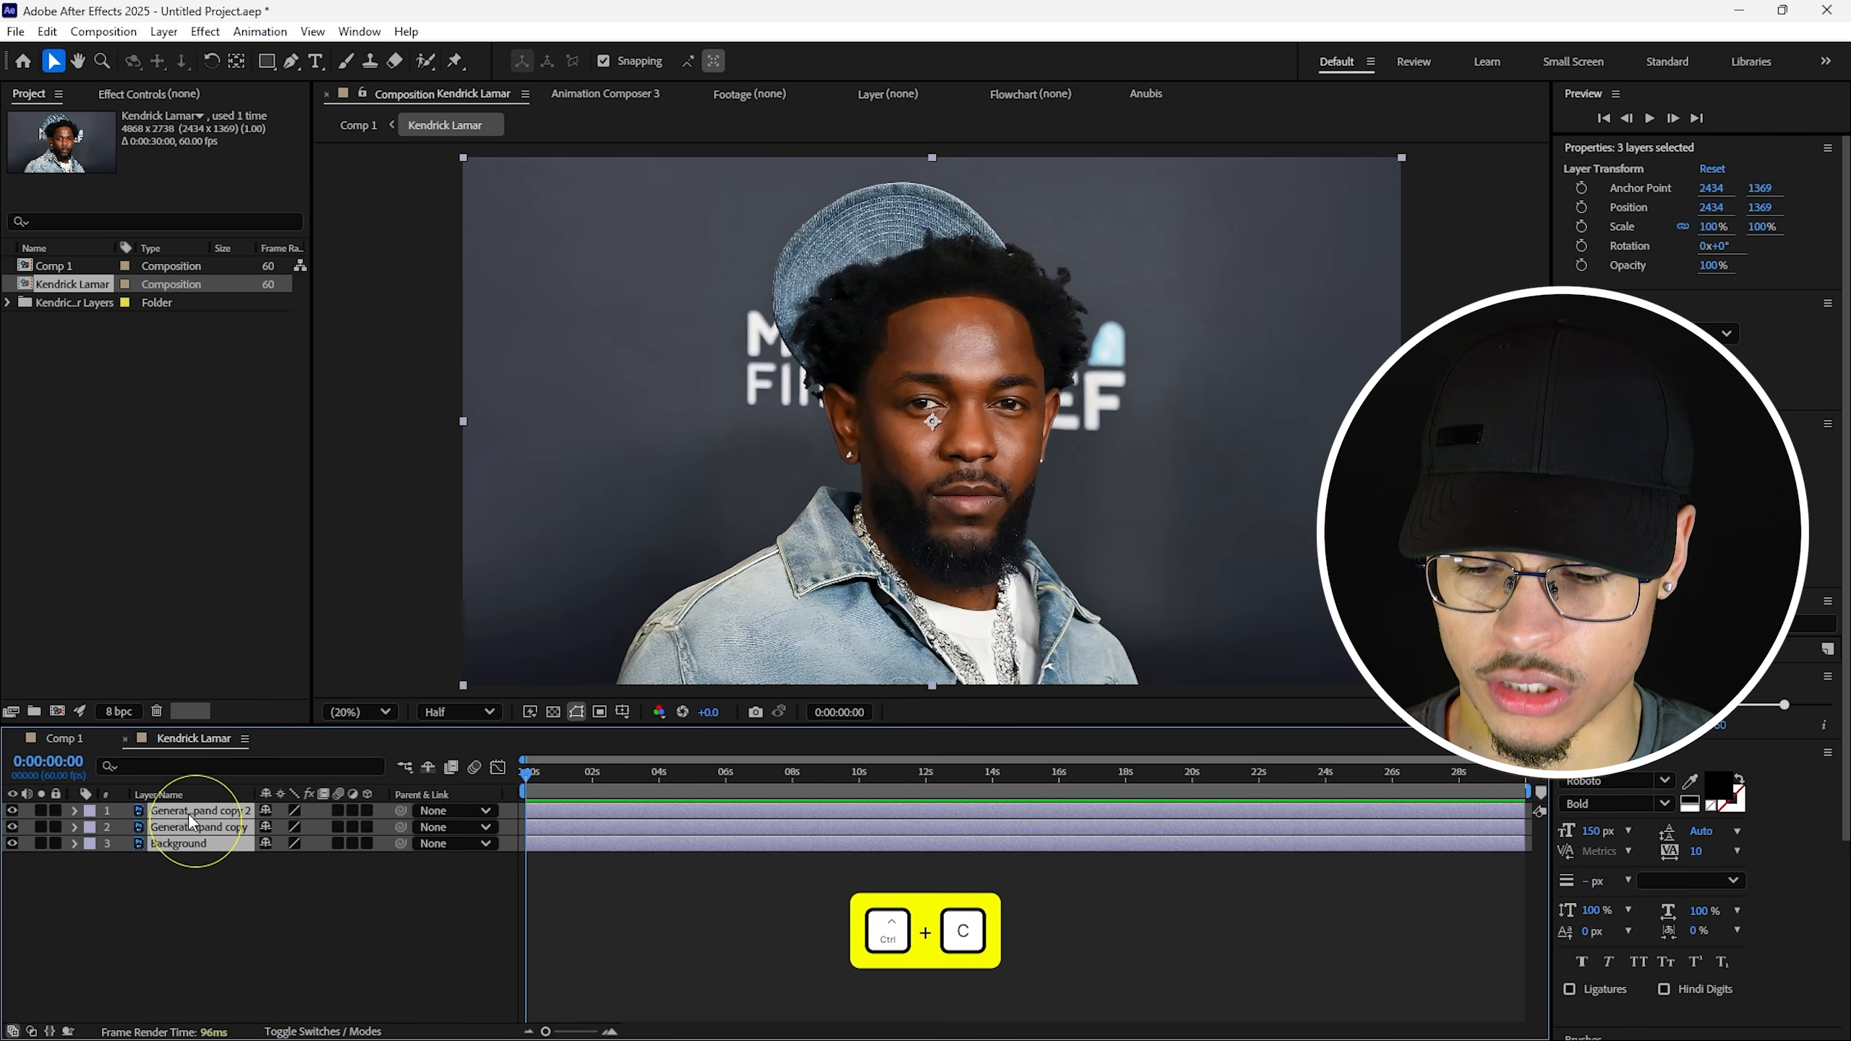
{"action": "left_click", "coordinate": [64, 738]}
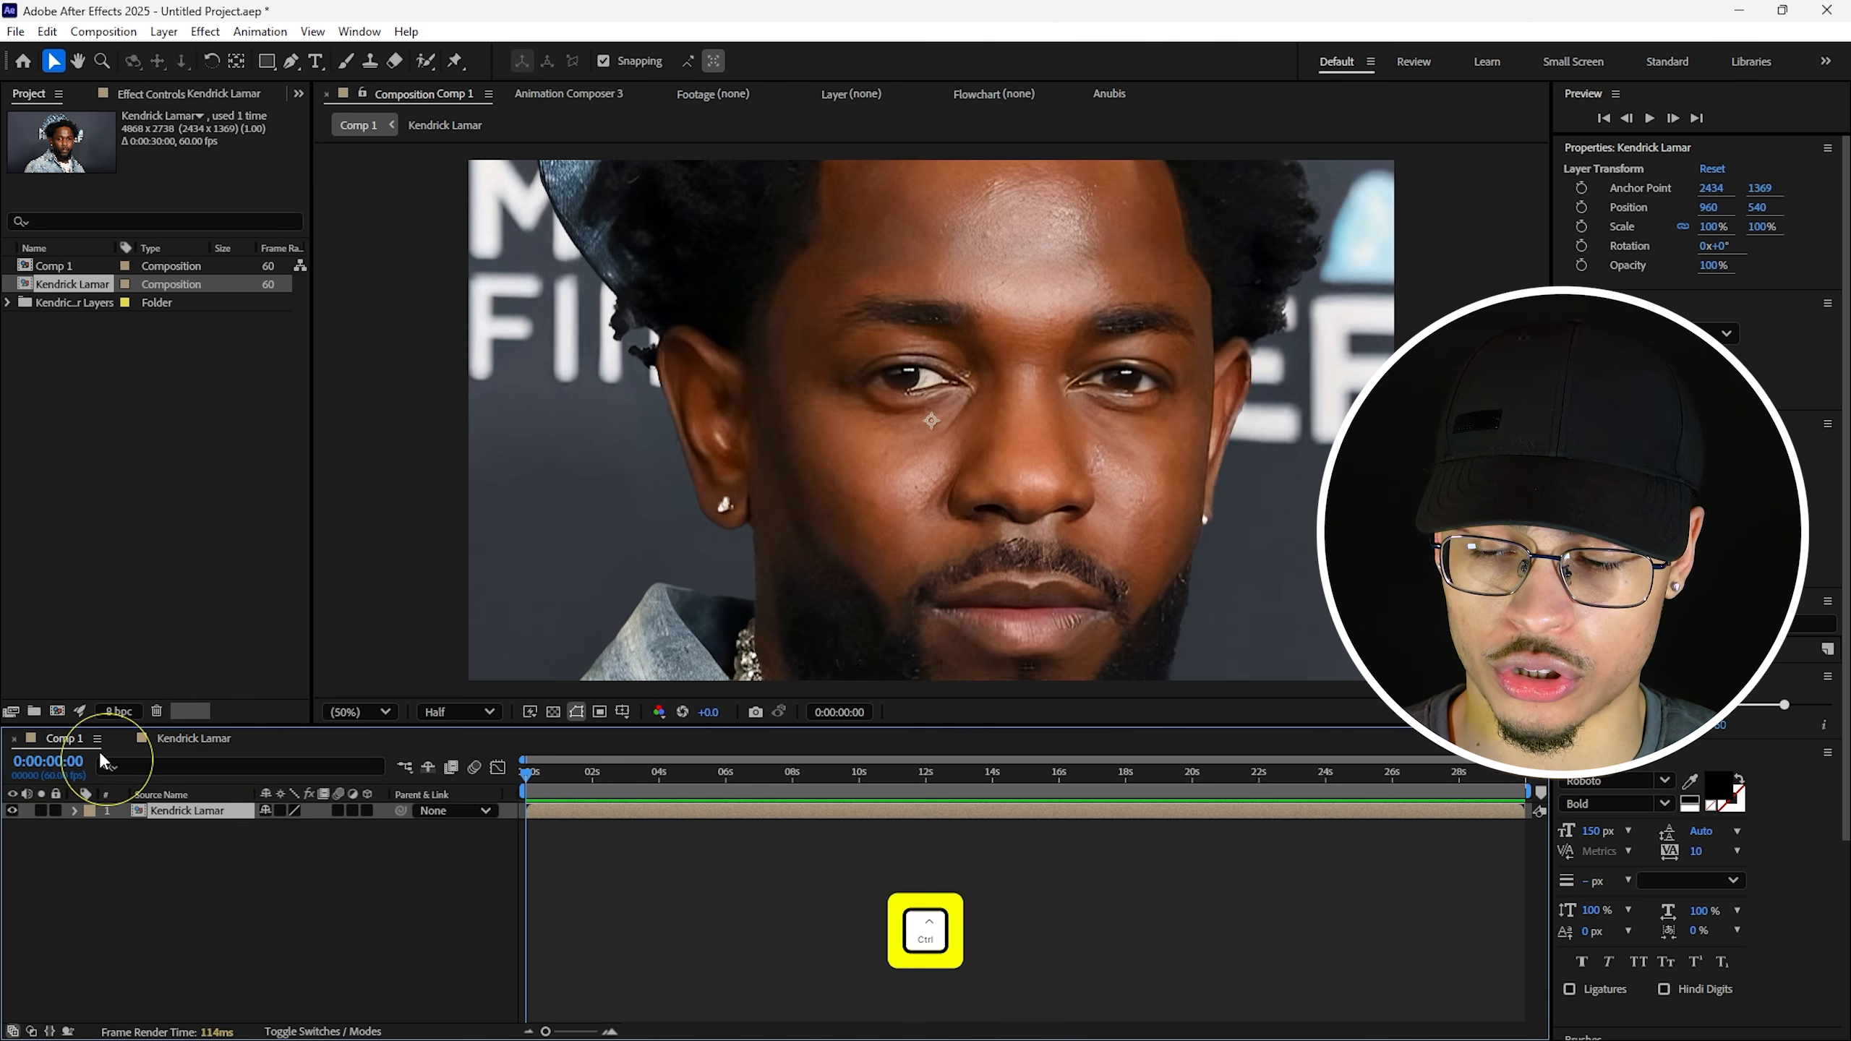
Paste the three portrait layers into Comp 1 and delete the nested portrait comp layer.
{"action": "key", "text": "ctrl+v"}
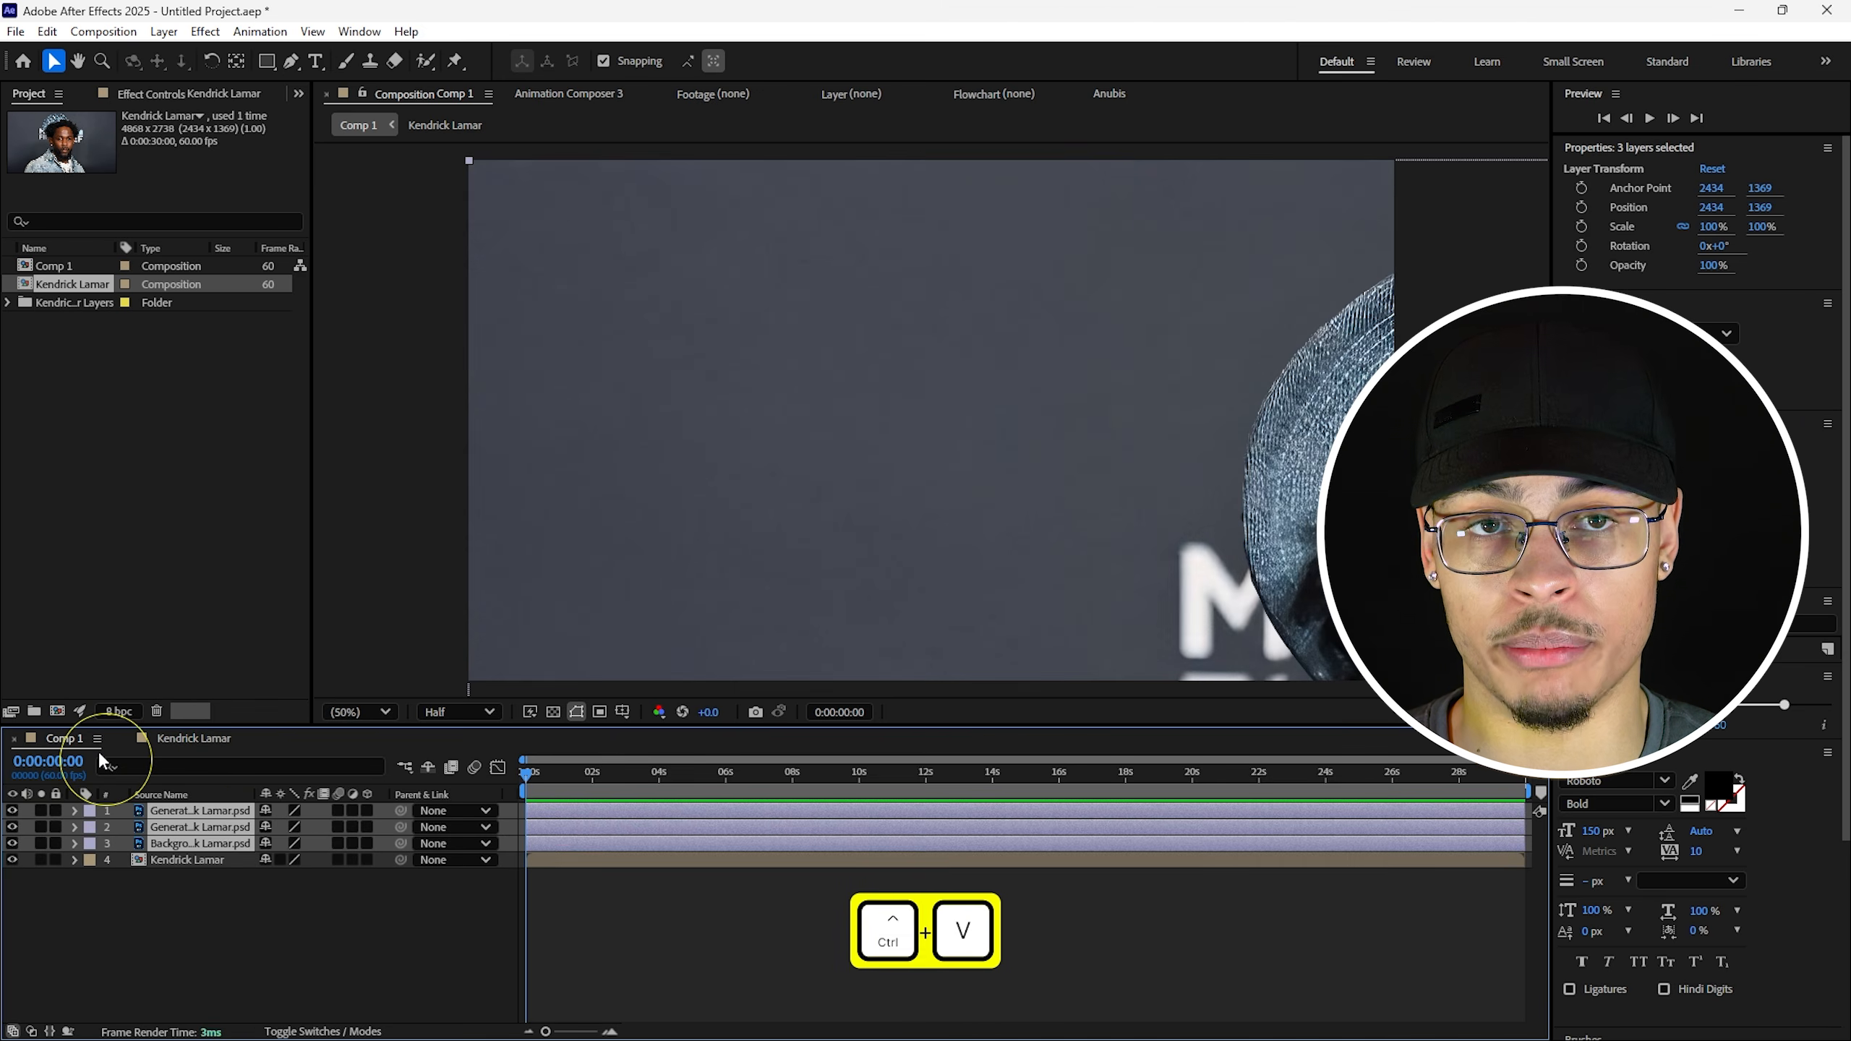
{"action": "left_click", "coordinate": [178, 861]}
{"action": "key", "text": "Delete"}
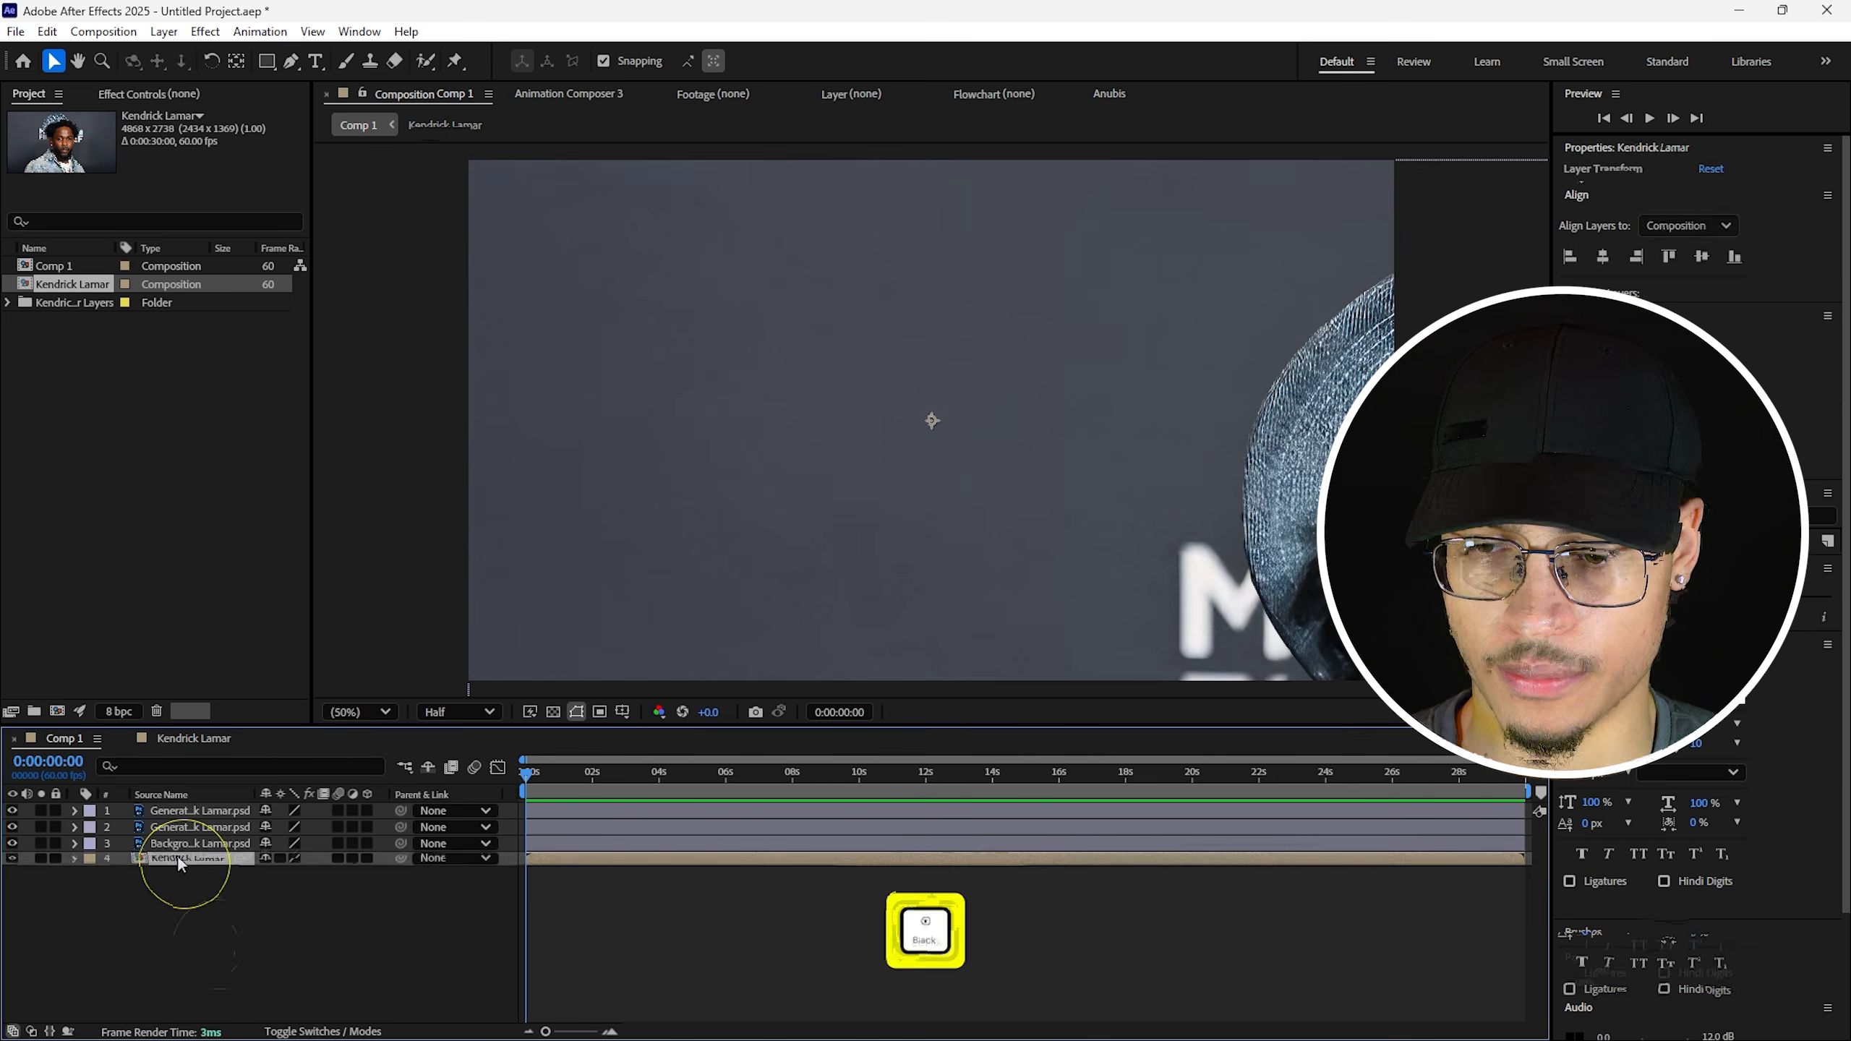
Scale all three pasted portrait layers down to 39.9%.
{"action": "left_click_drag", "start_coordinate": [215, 920], "coordinate": [211, 828]}
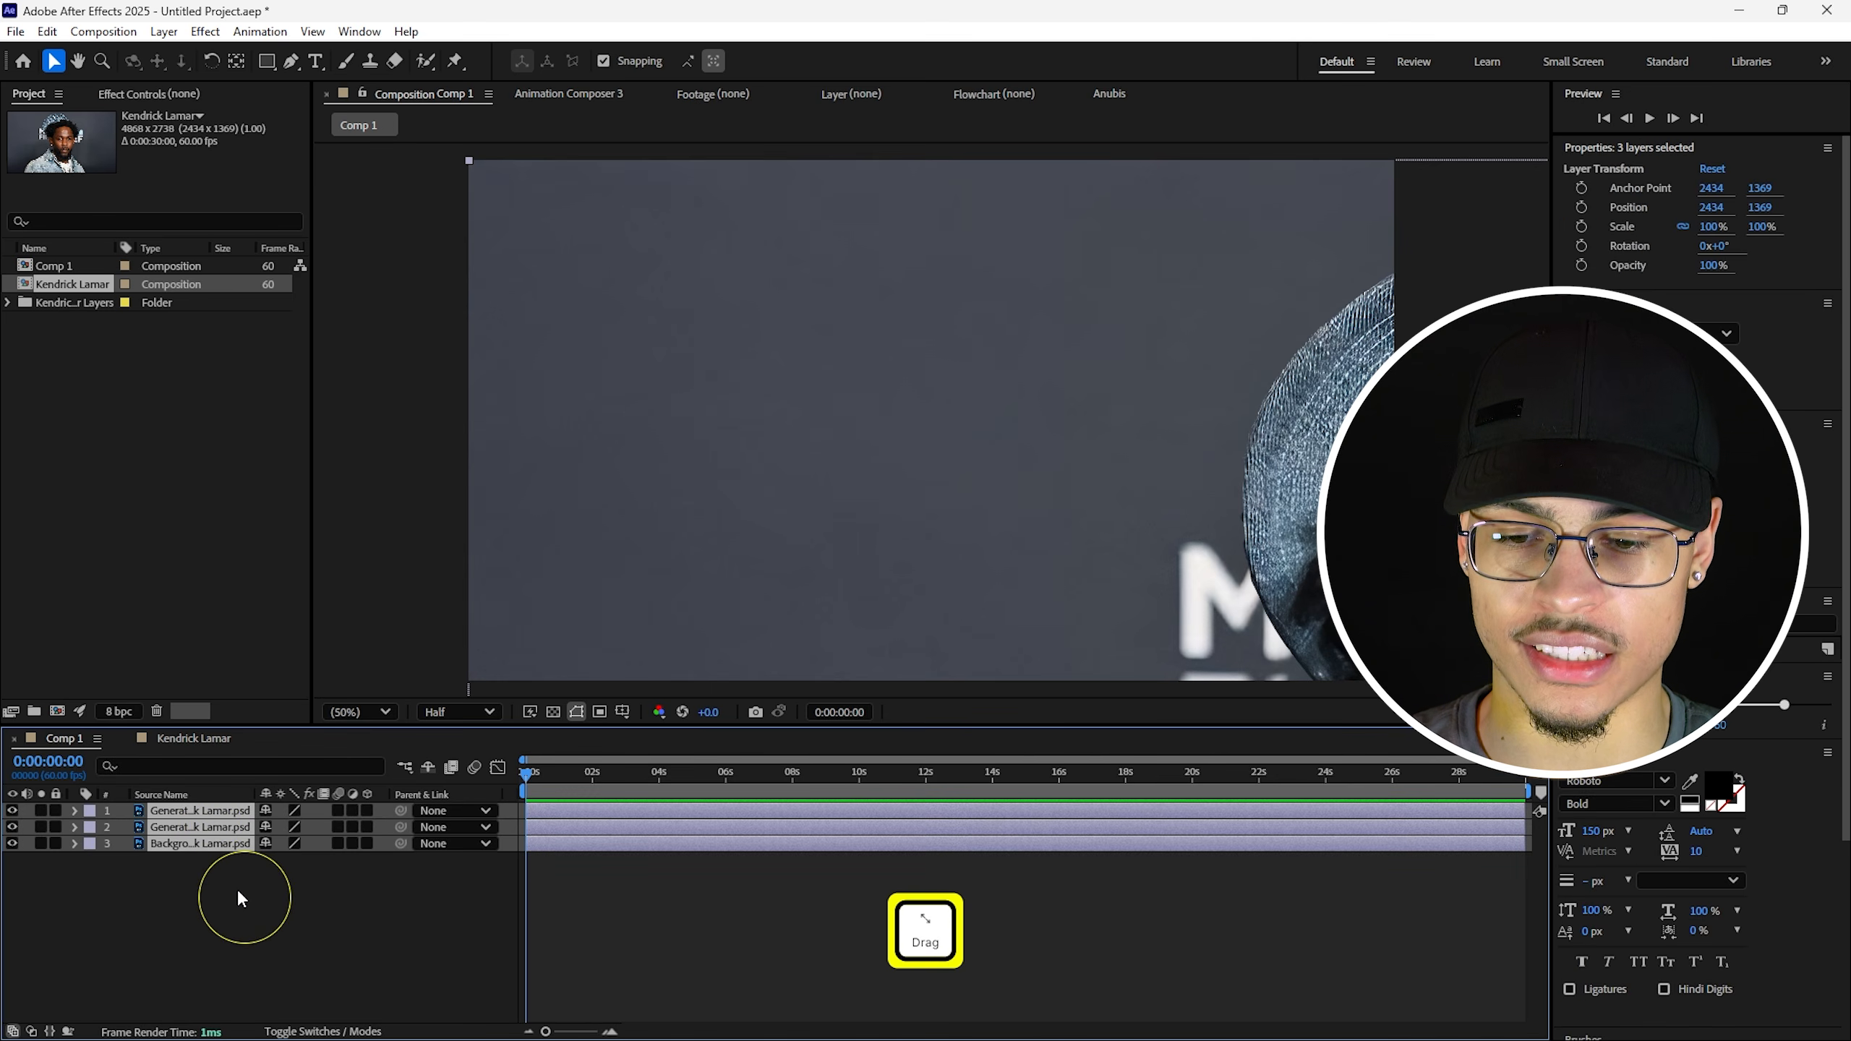
{"action": "key", "text": "s"}
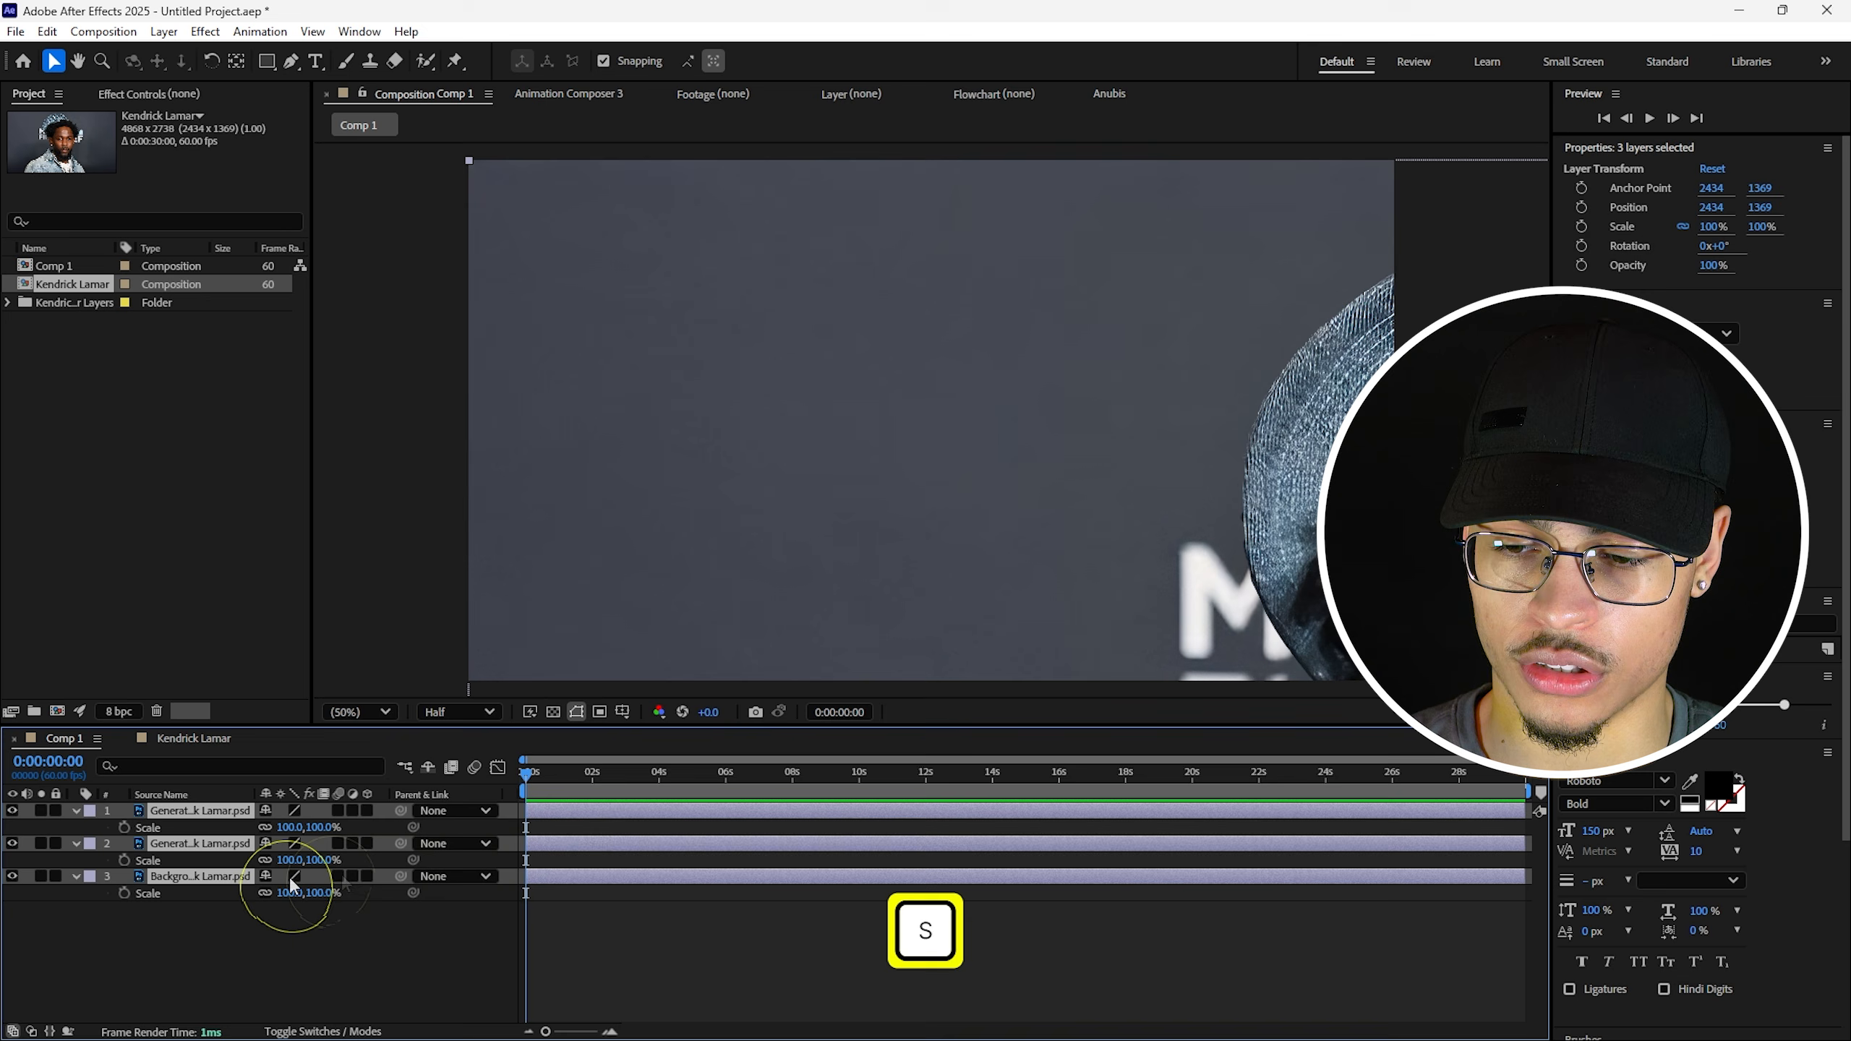
{"action": "left_click_drag", "start_coordinate": [320, 859], "coordinate": [241, 859]}
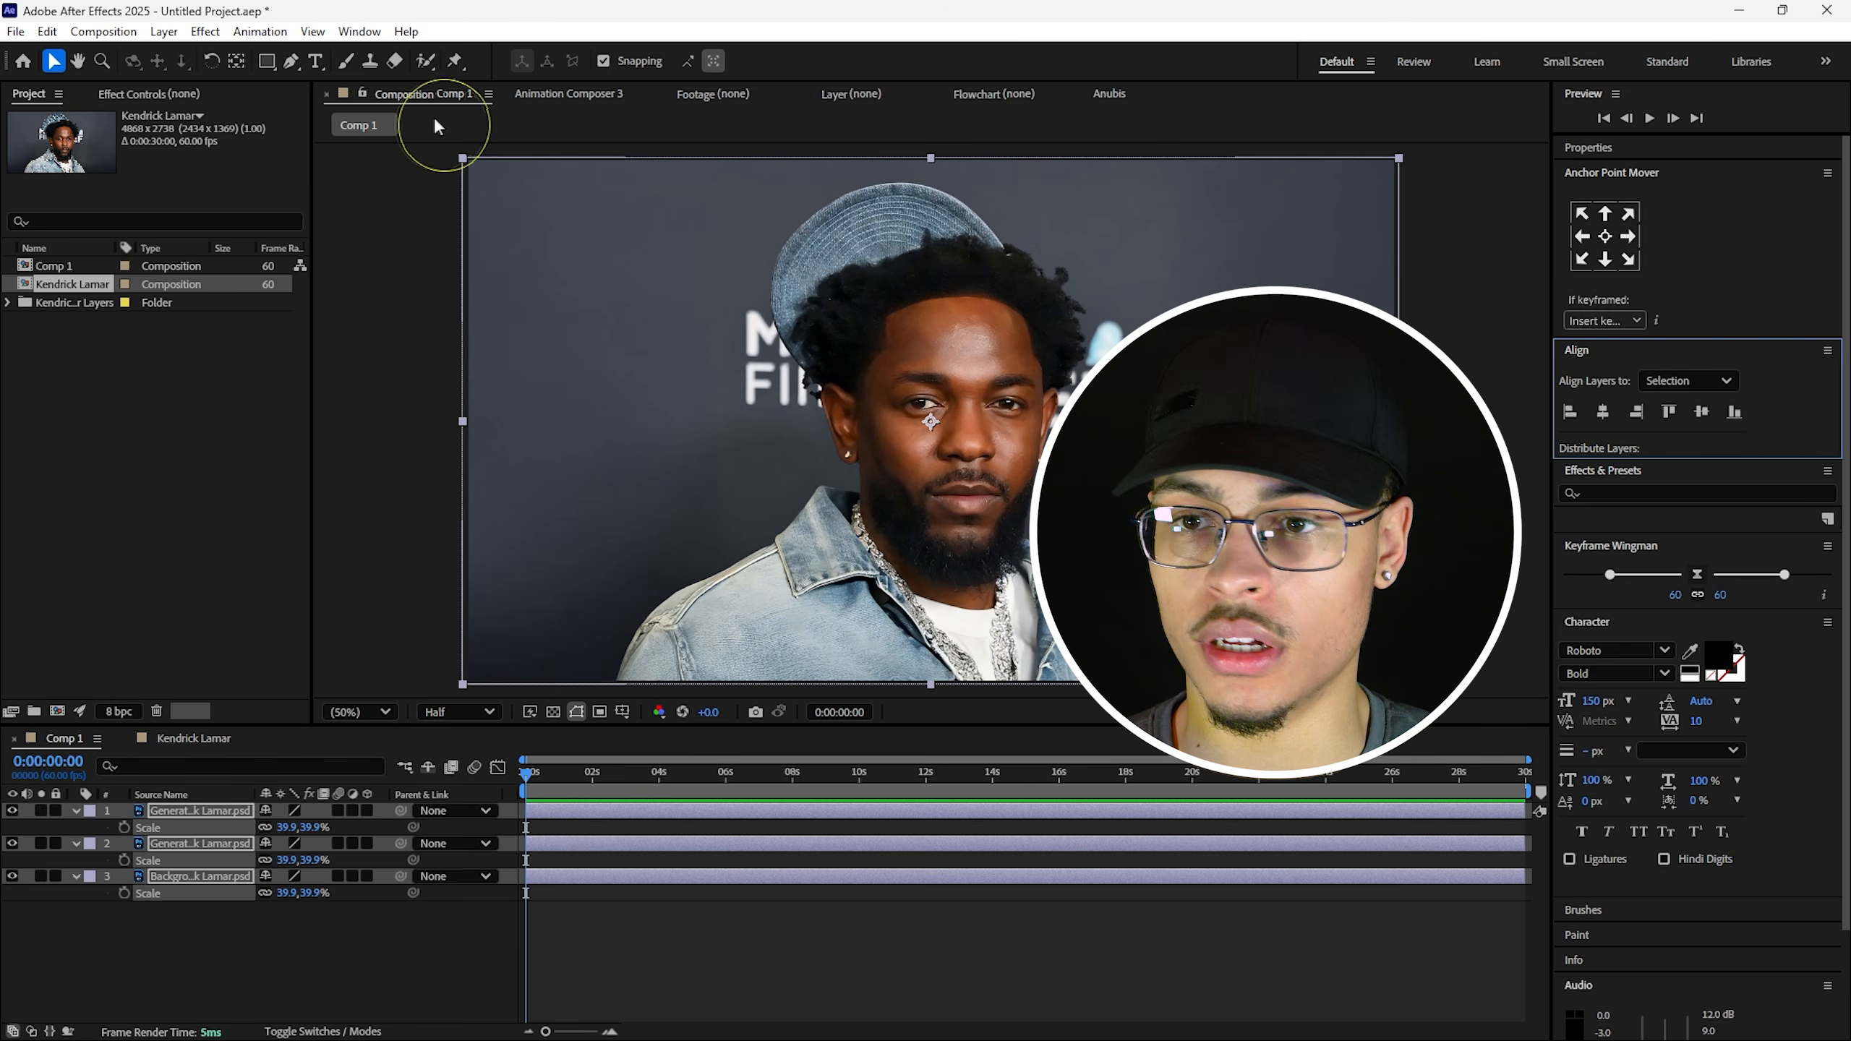
Align the three layers to the Composition, centred horizontally and vertically.
{"action": "left_click", "coordinate": [360, 31]}
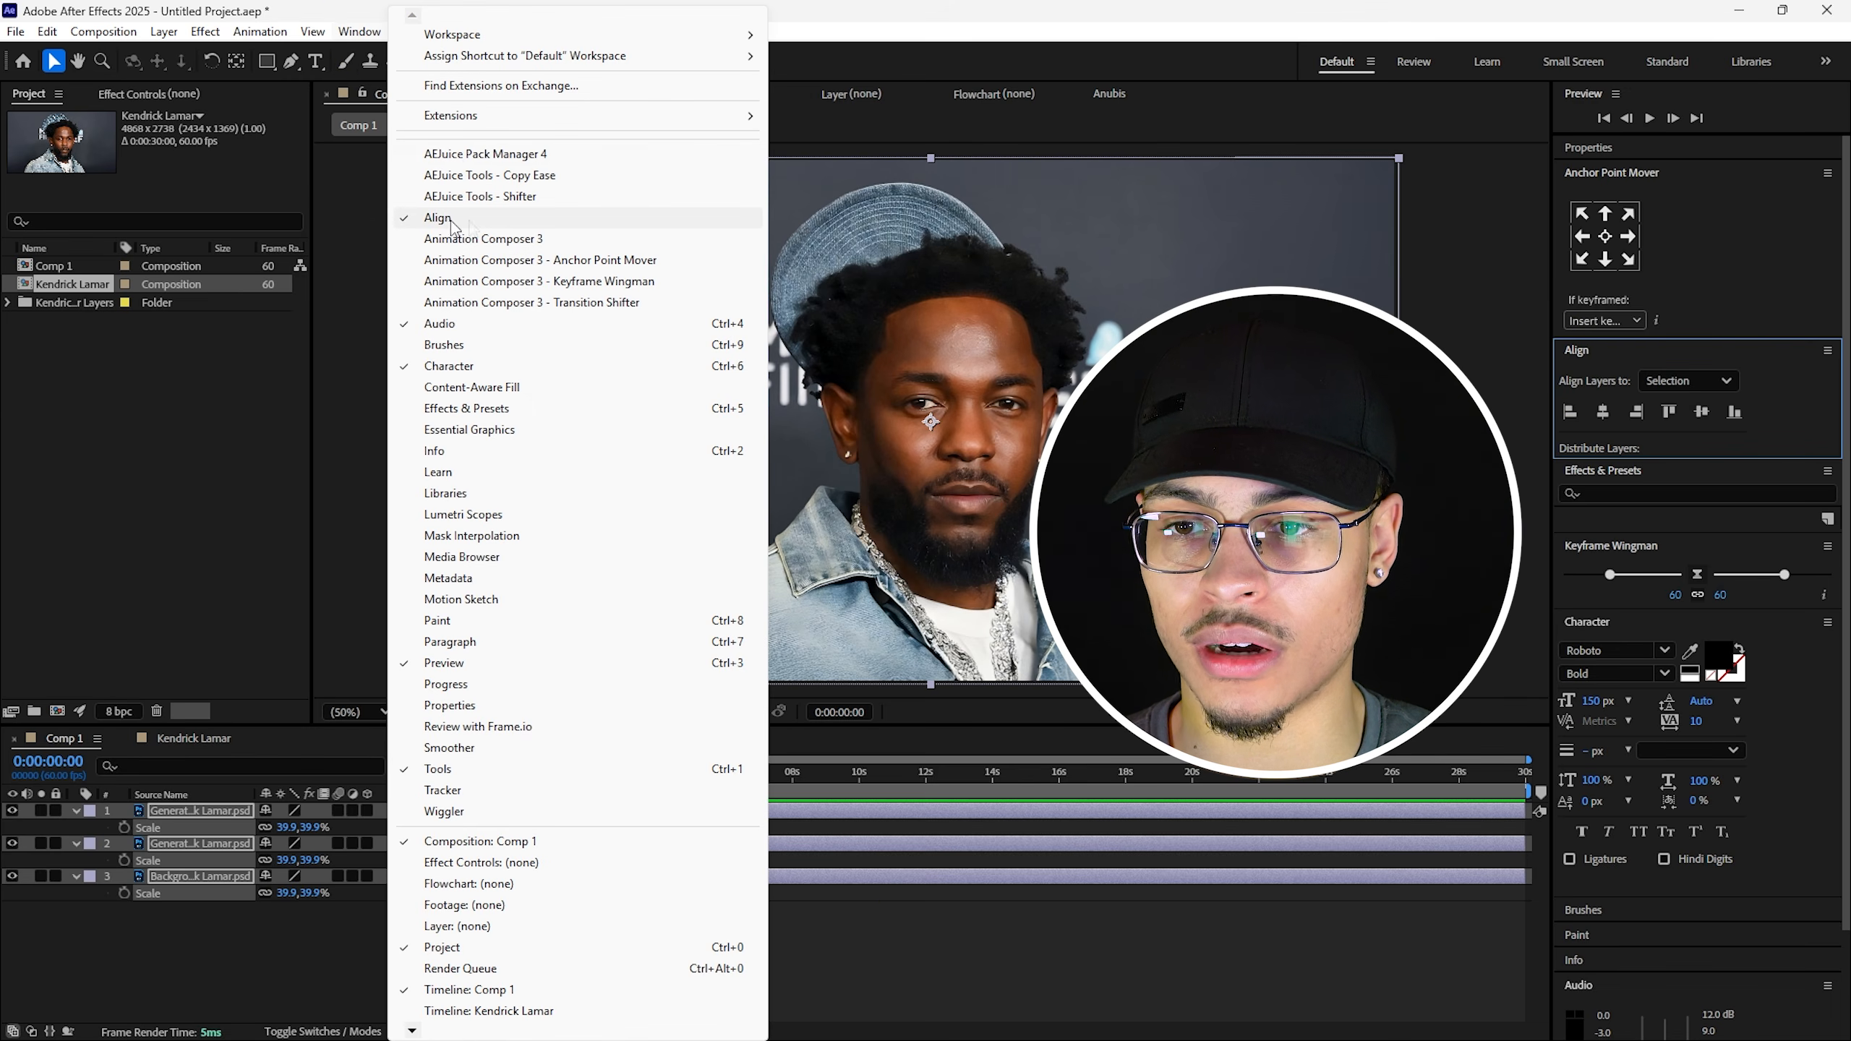
{"action": "left_click", "coordinate": [948, 75]}
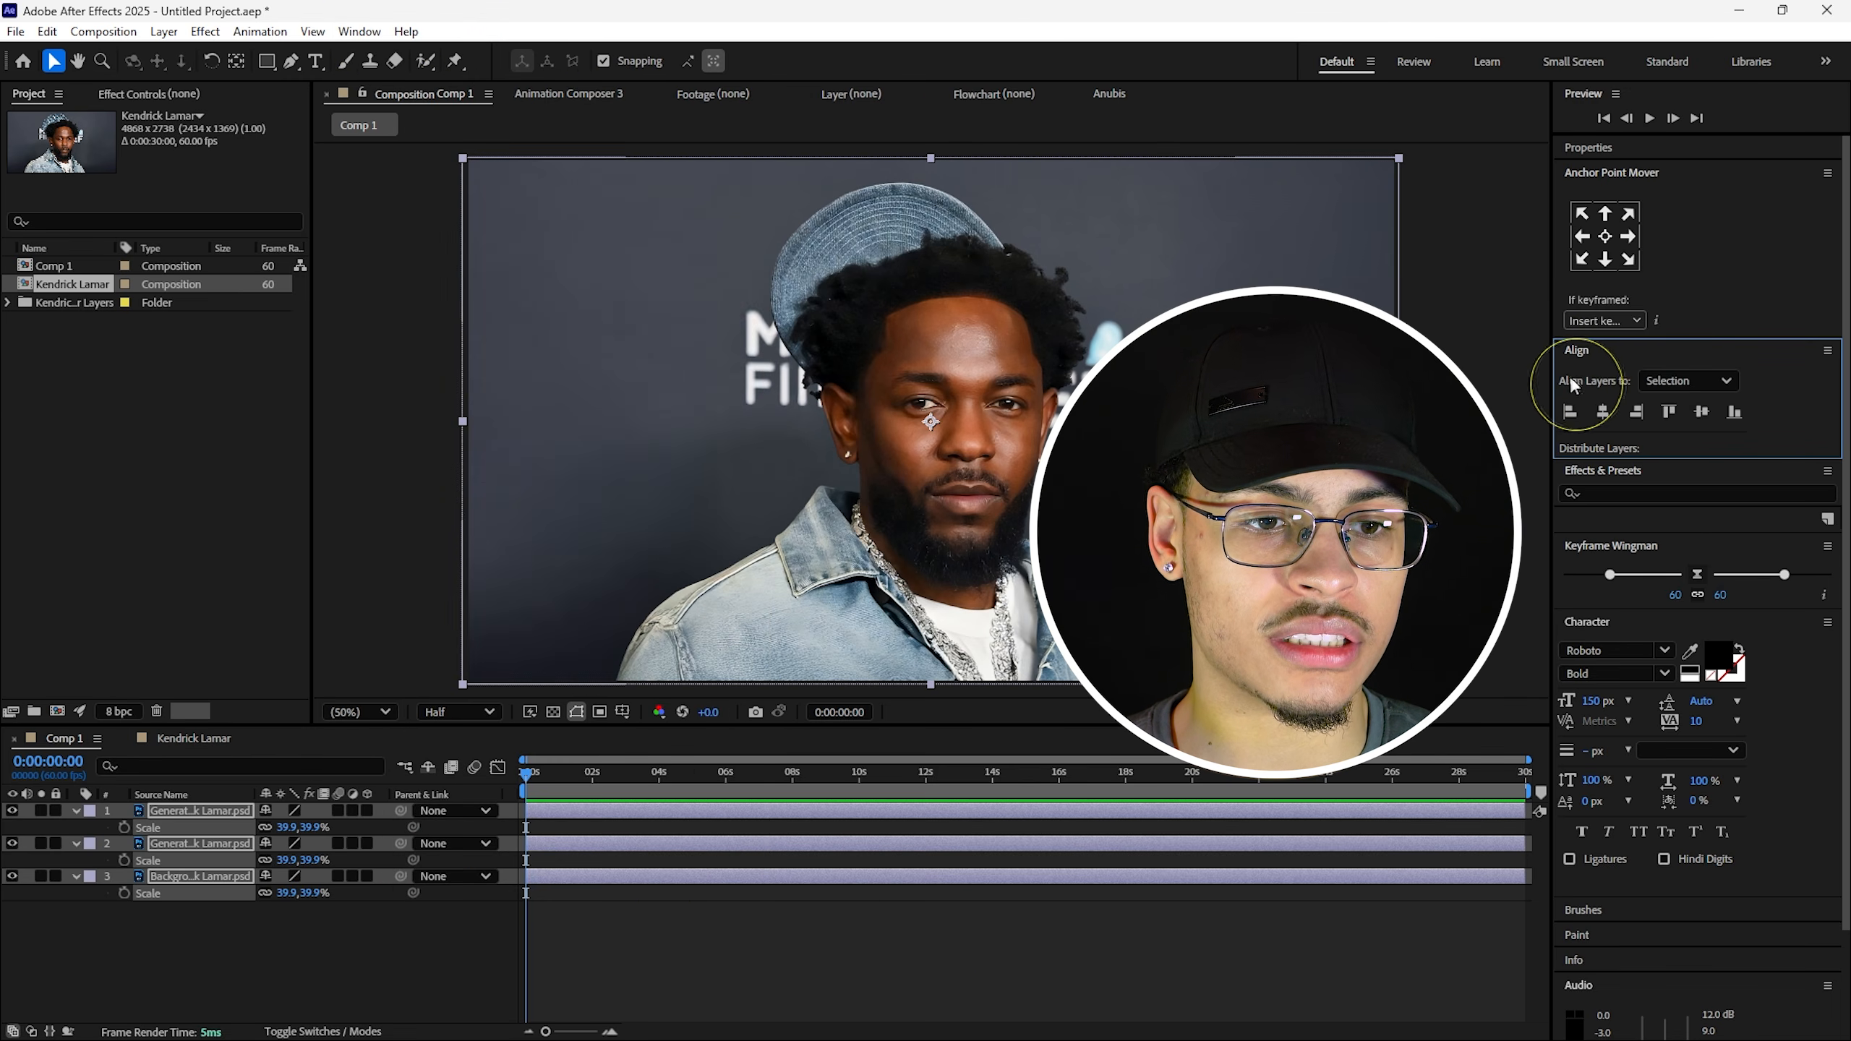
{"action": "left_click", "coordinate": [1676, 382]}
{"action": "left_click", "coordinate": [1688, 440]}
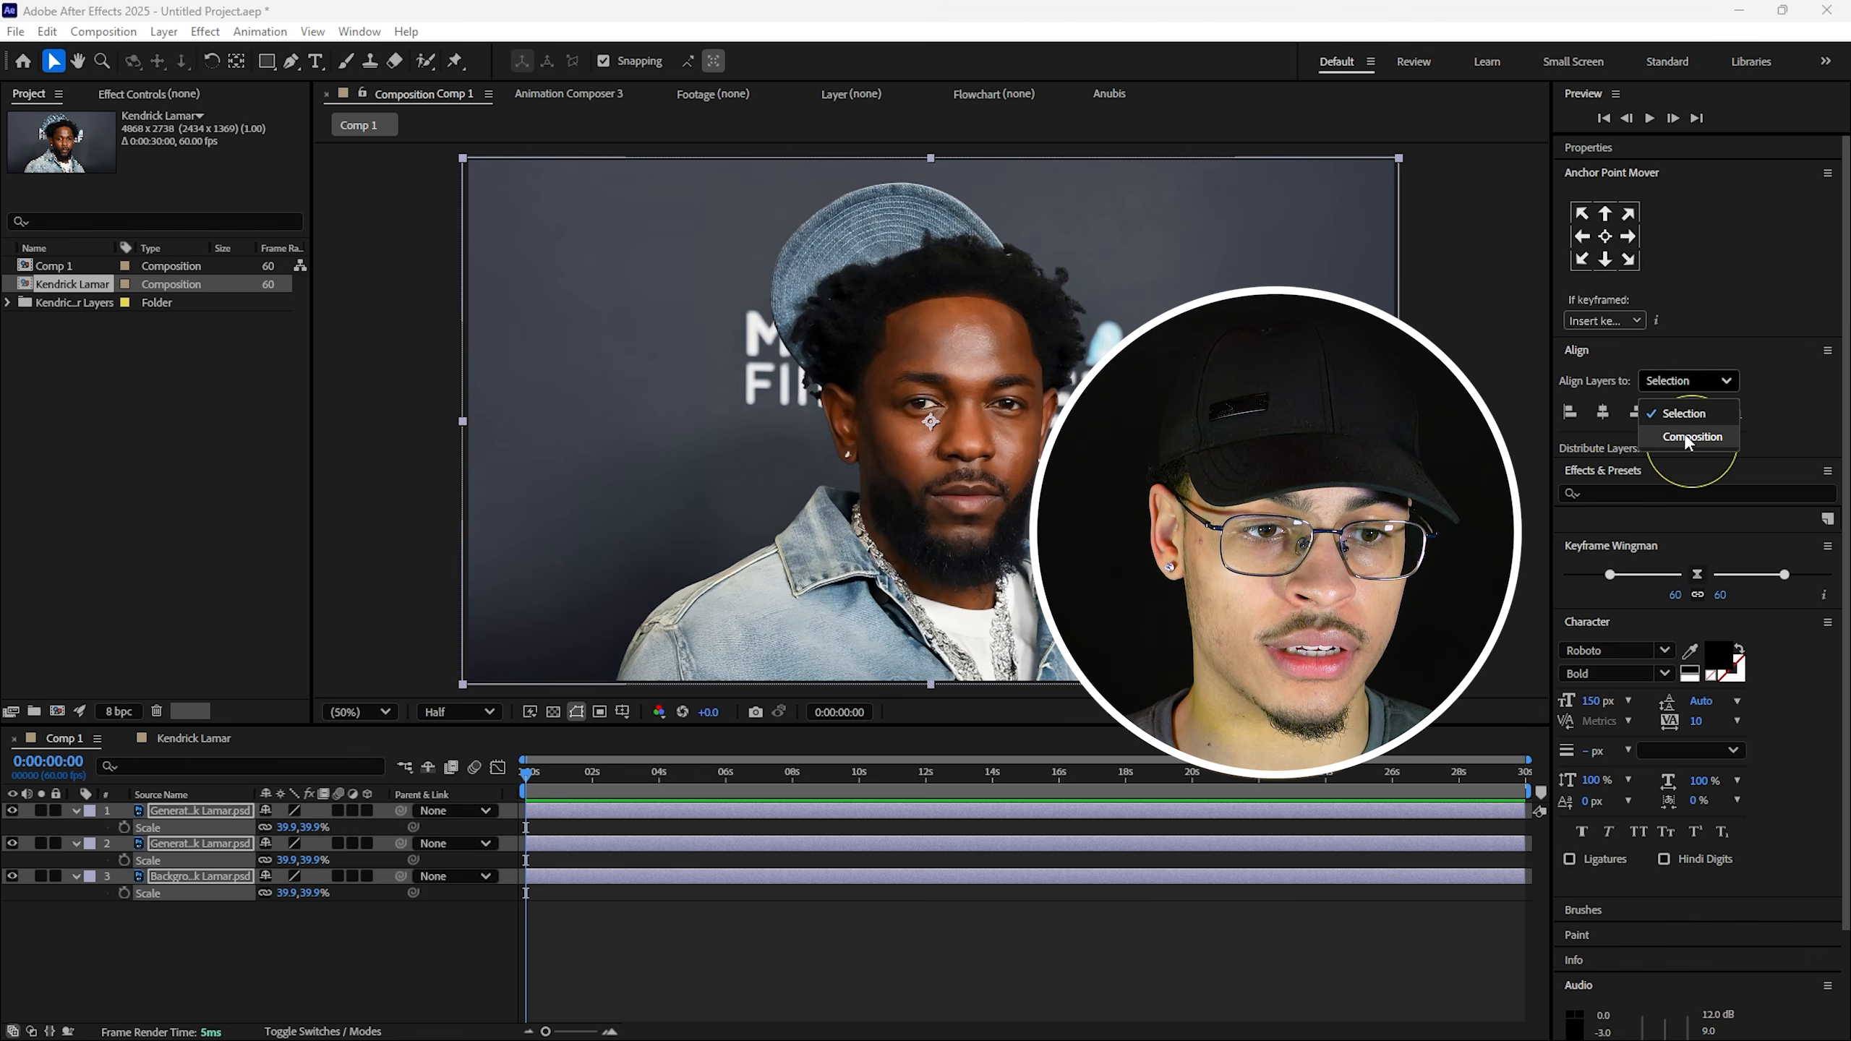
{"action": "left_click", "coordinate": [1688, 440]}
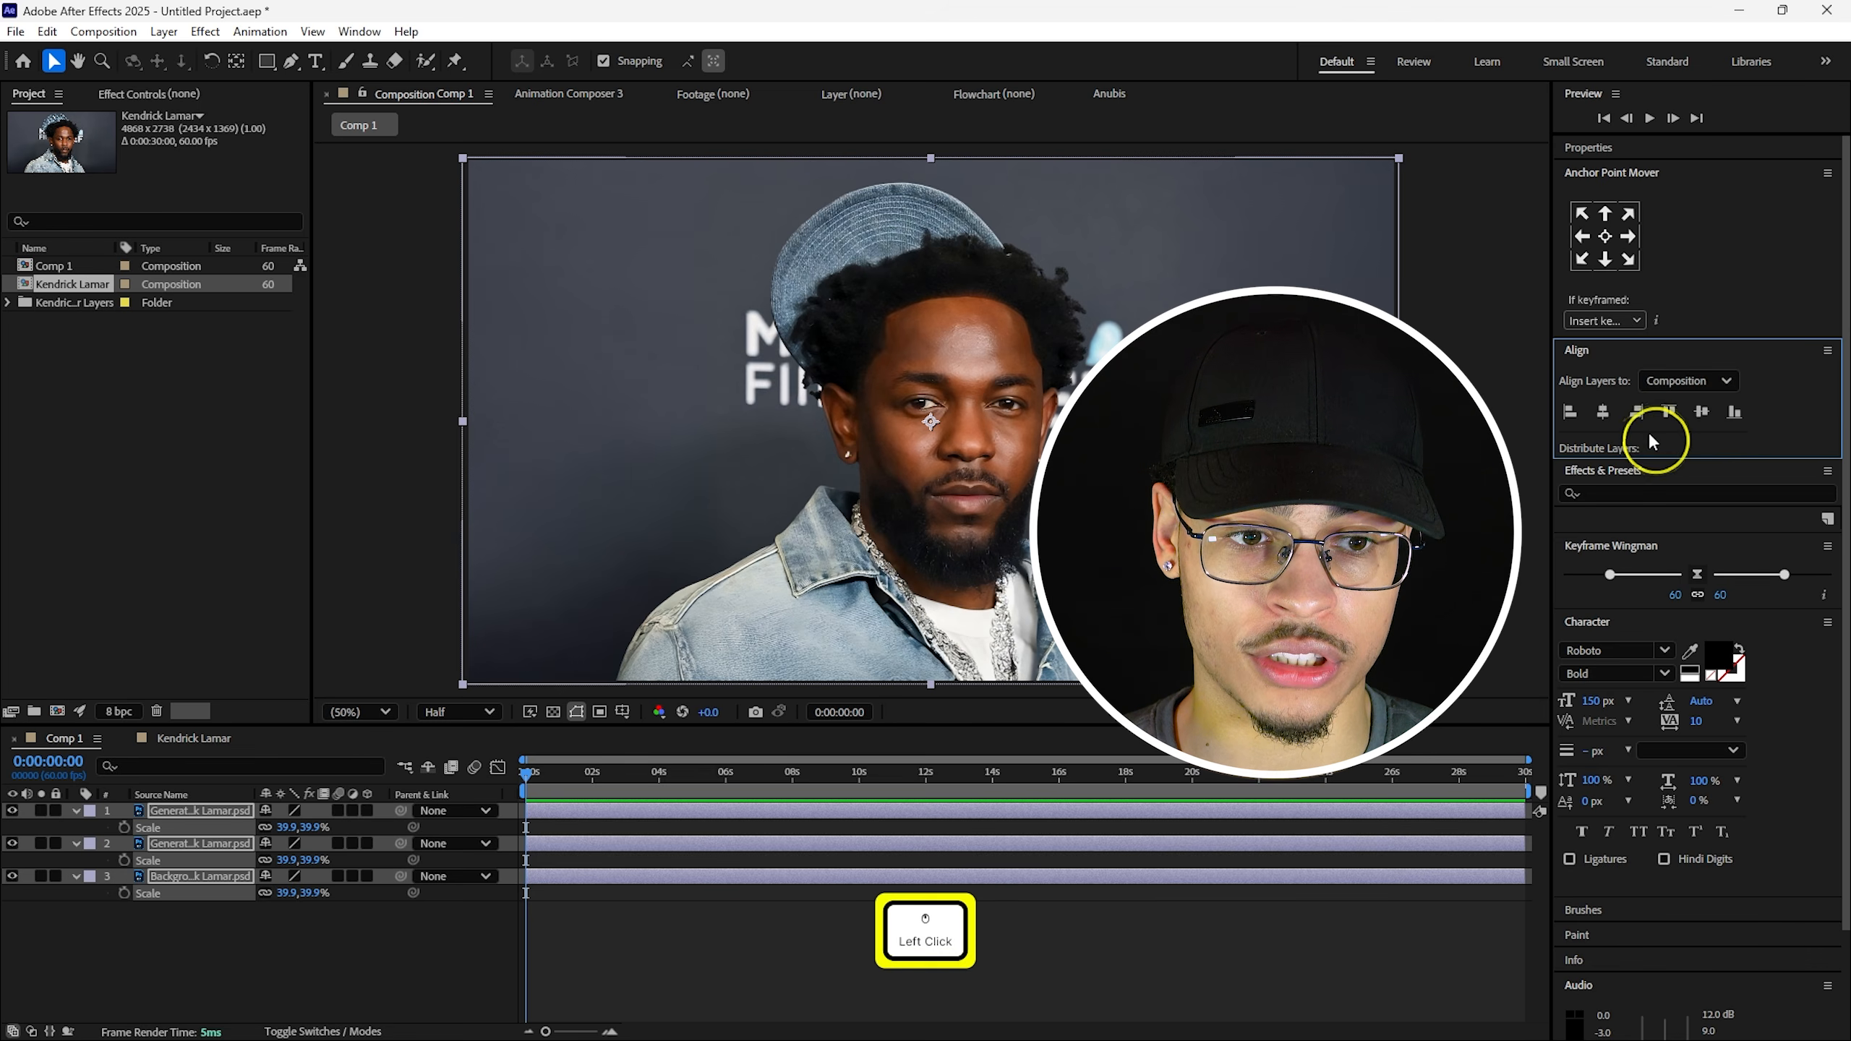
{"action": "left_click", "coordinate": [1602, 413]}
{"action": "left_click", "coordinate": [1692, 422]}
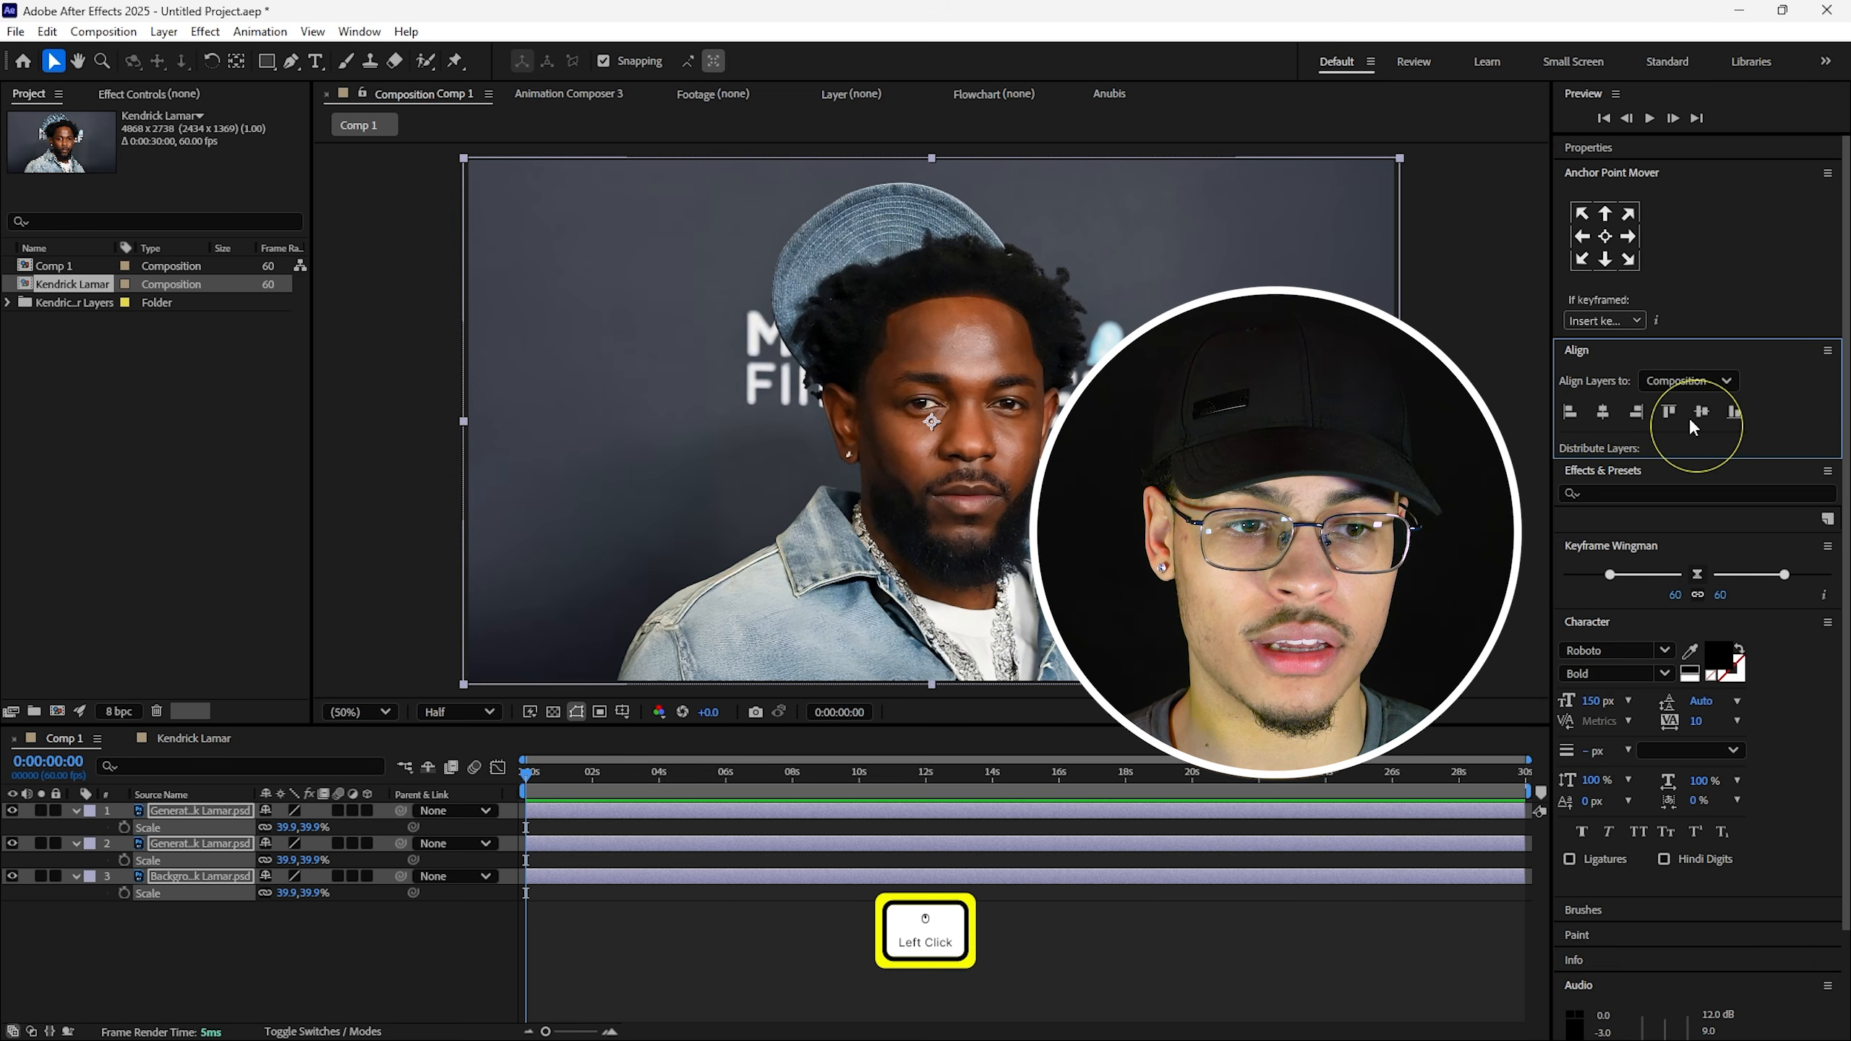
{"action": "left_click", "coordinate": [1697, 413]}
{"action": "left_click", "coordinate": [1684, 381]}
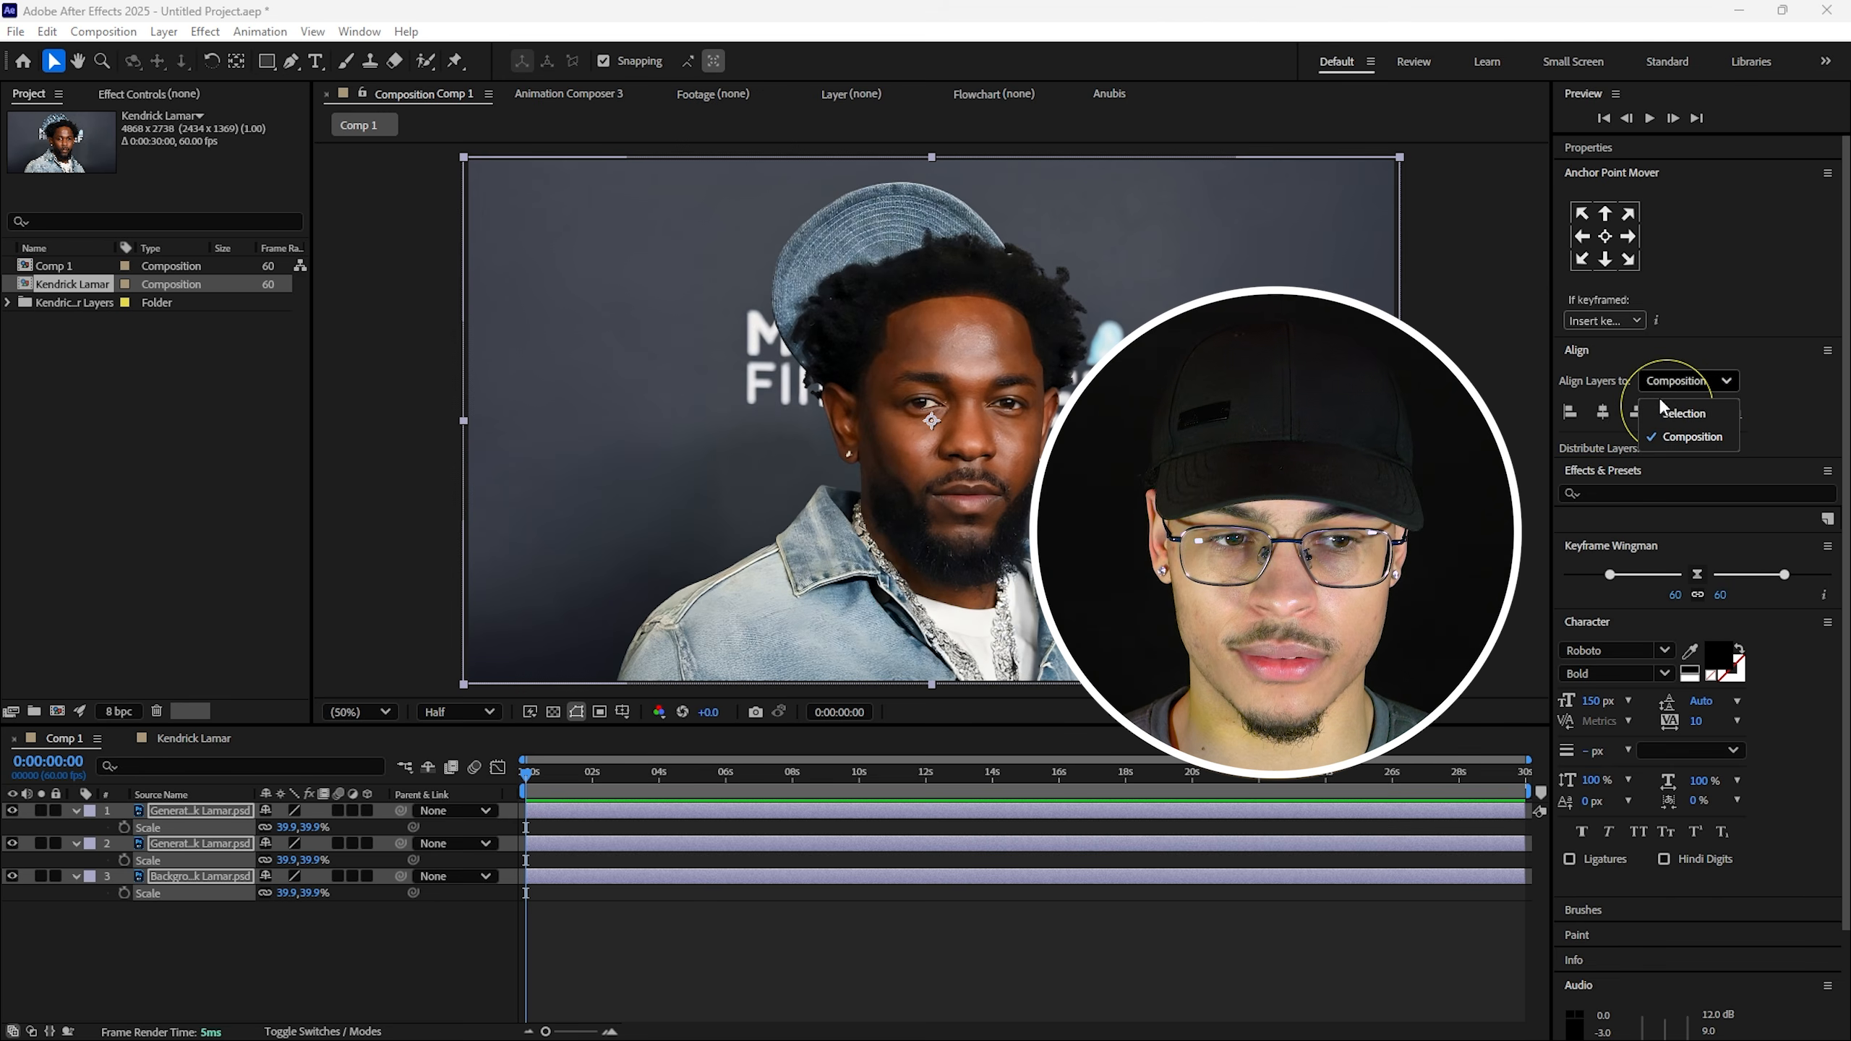
Deselect the layers and add a Puppet effect to the top head layer with a position pin.
{"action": "left_click", "coordinate": [493, 275]}
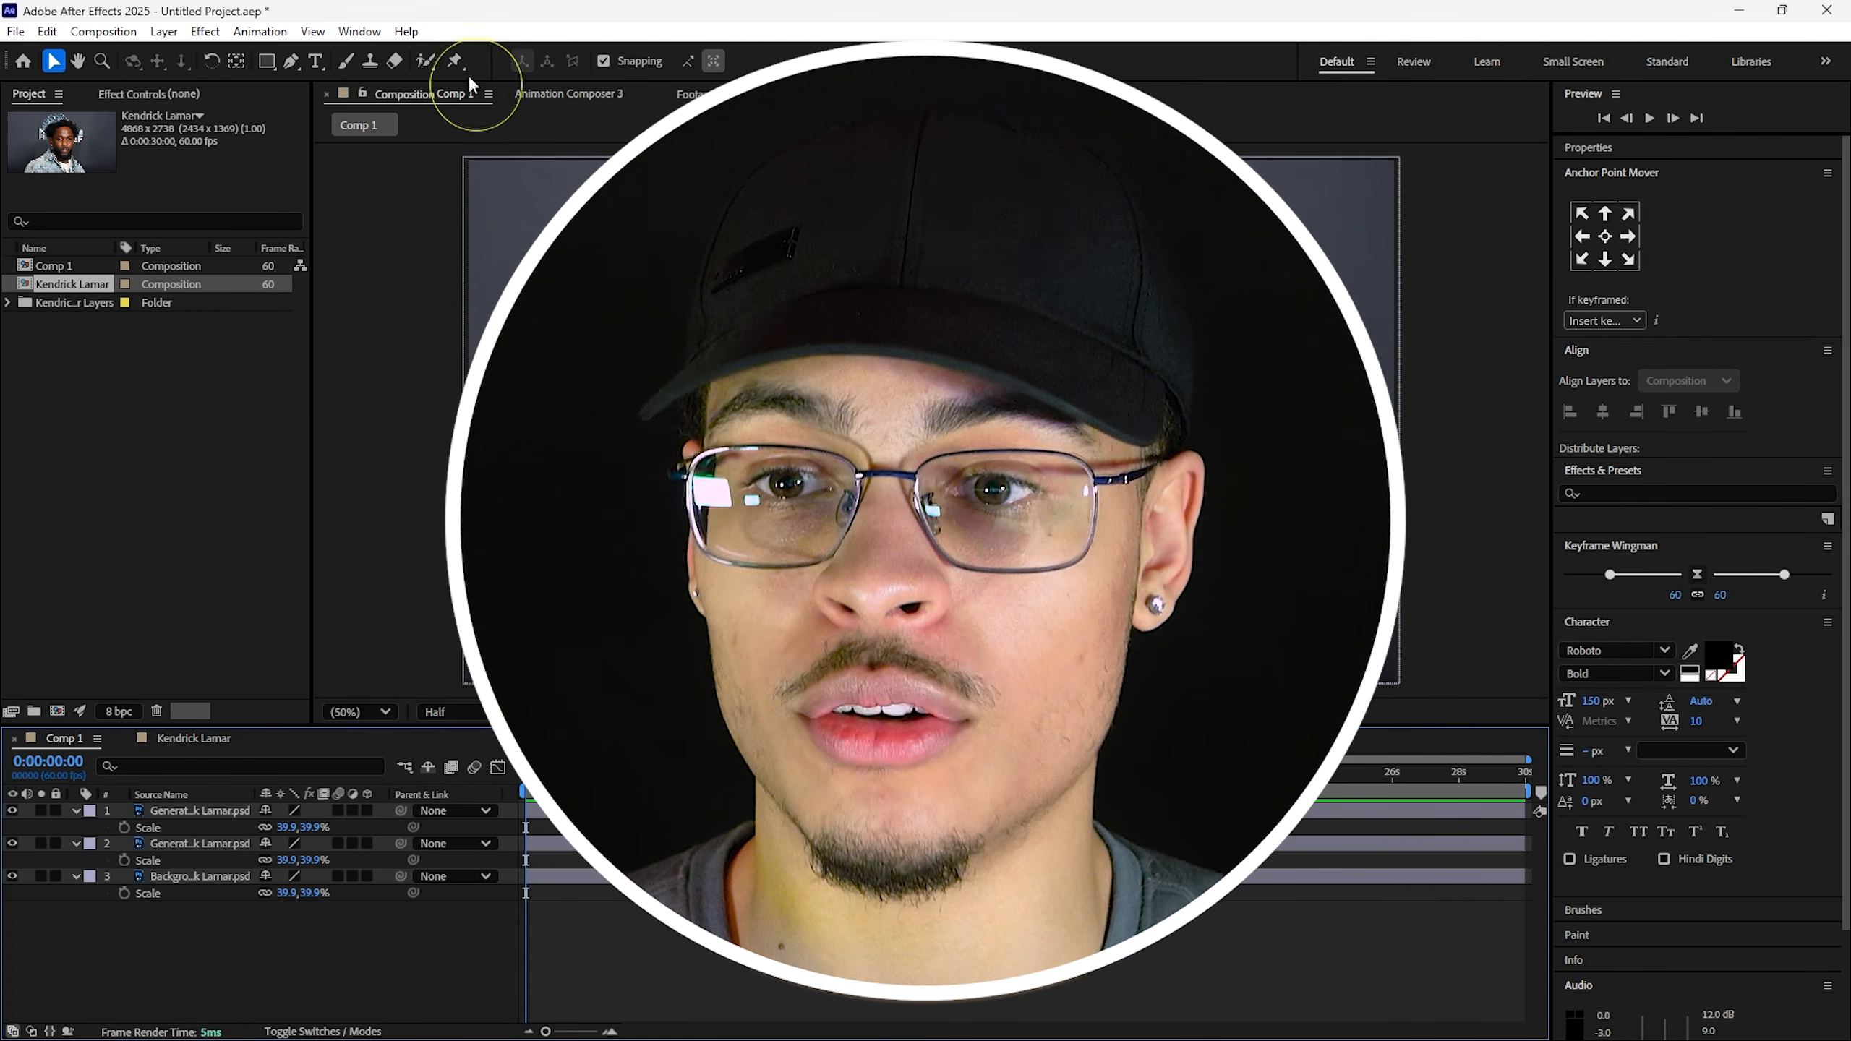
{"action": "left_click", "coordinate": [455, 61]}
{"action": "left_click", "coordinate": [944, 364]}
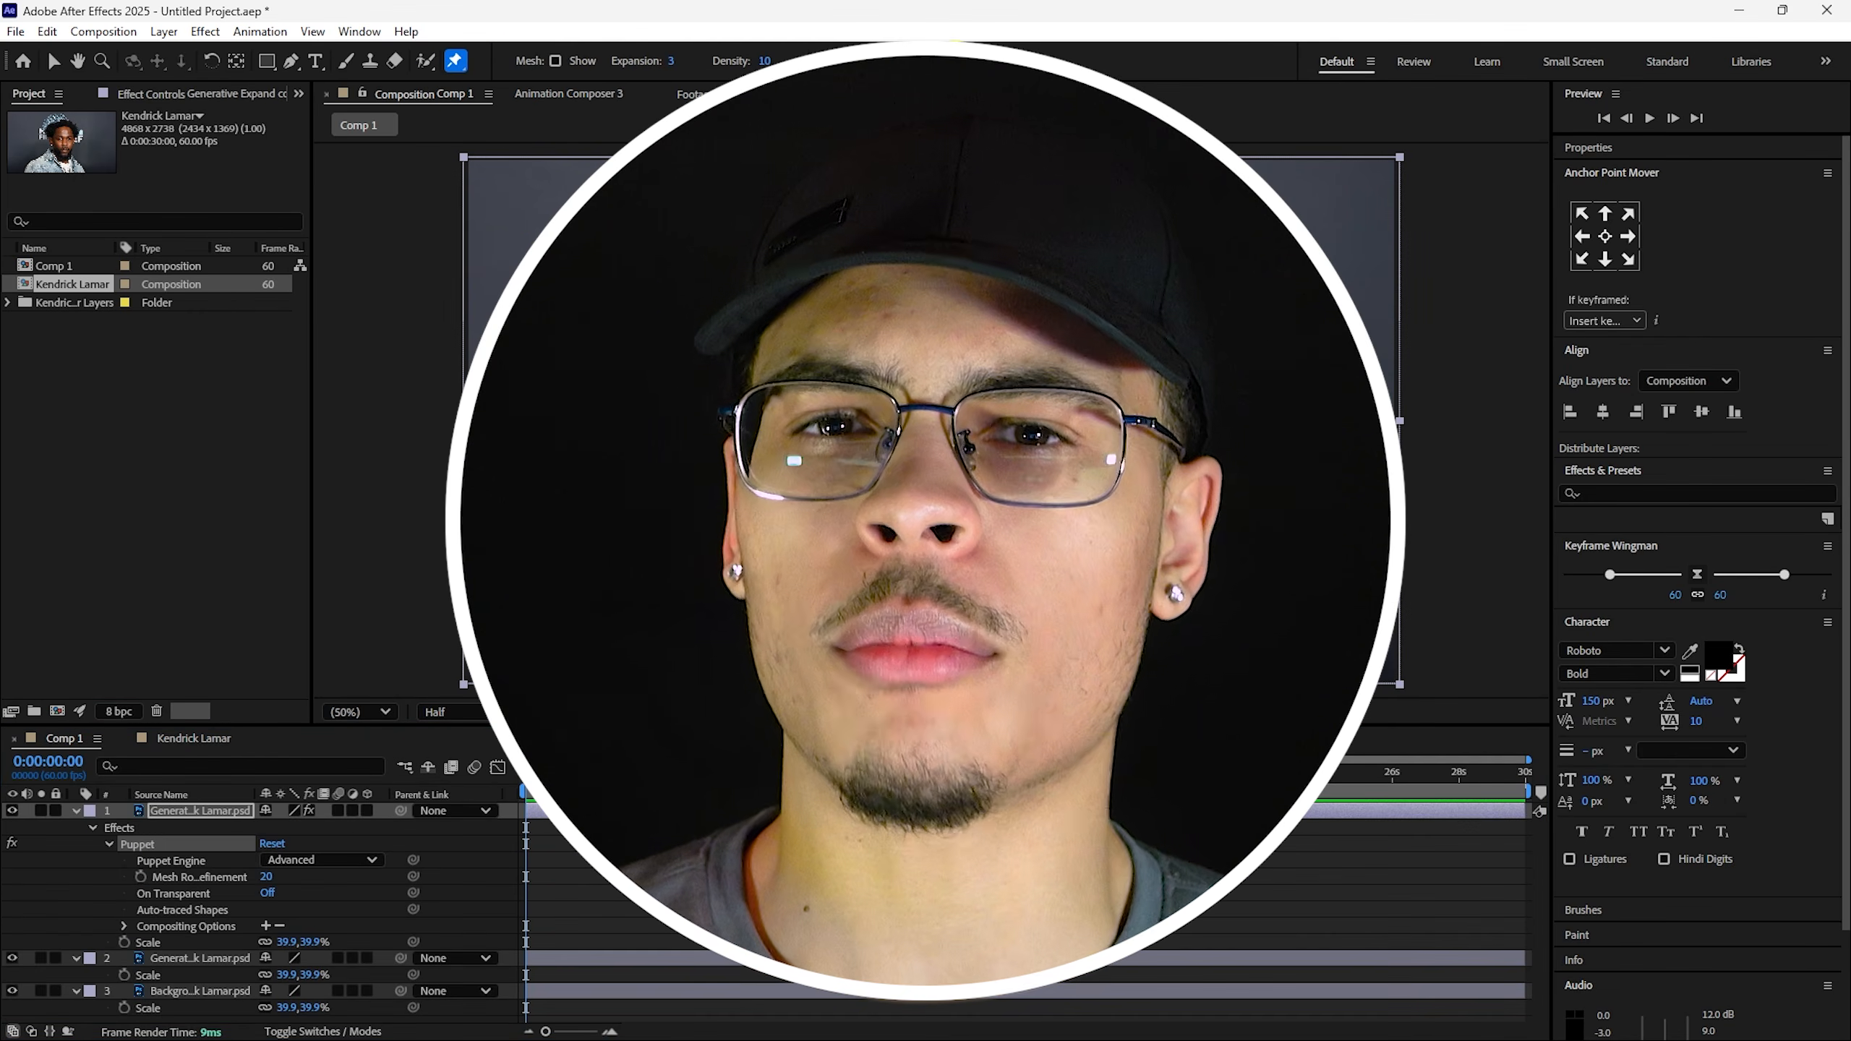
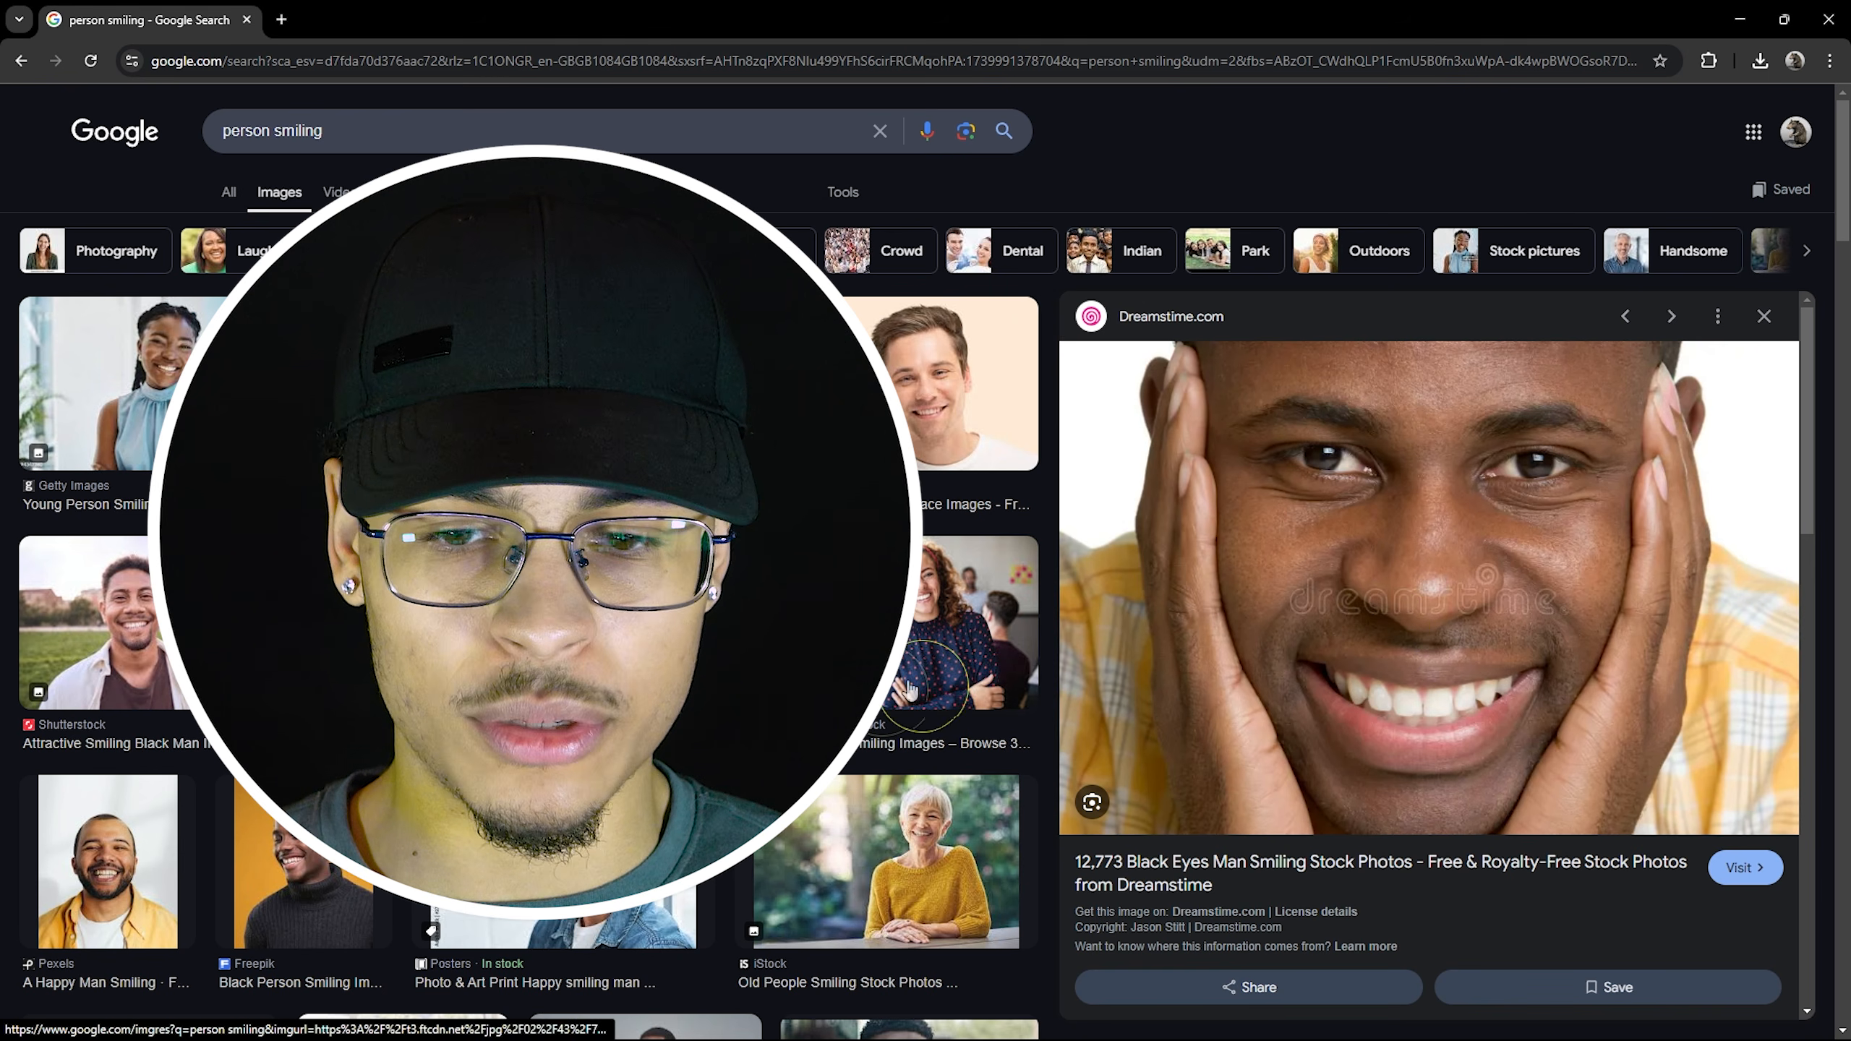
Preview another smiling-man reference photo among the Chrome image results.
{"action": "left_click", "coordinate": [656, 948]}
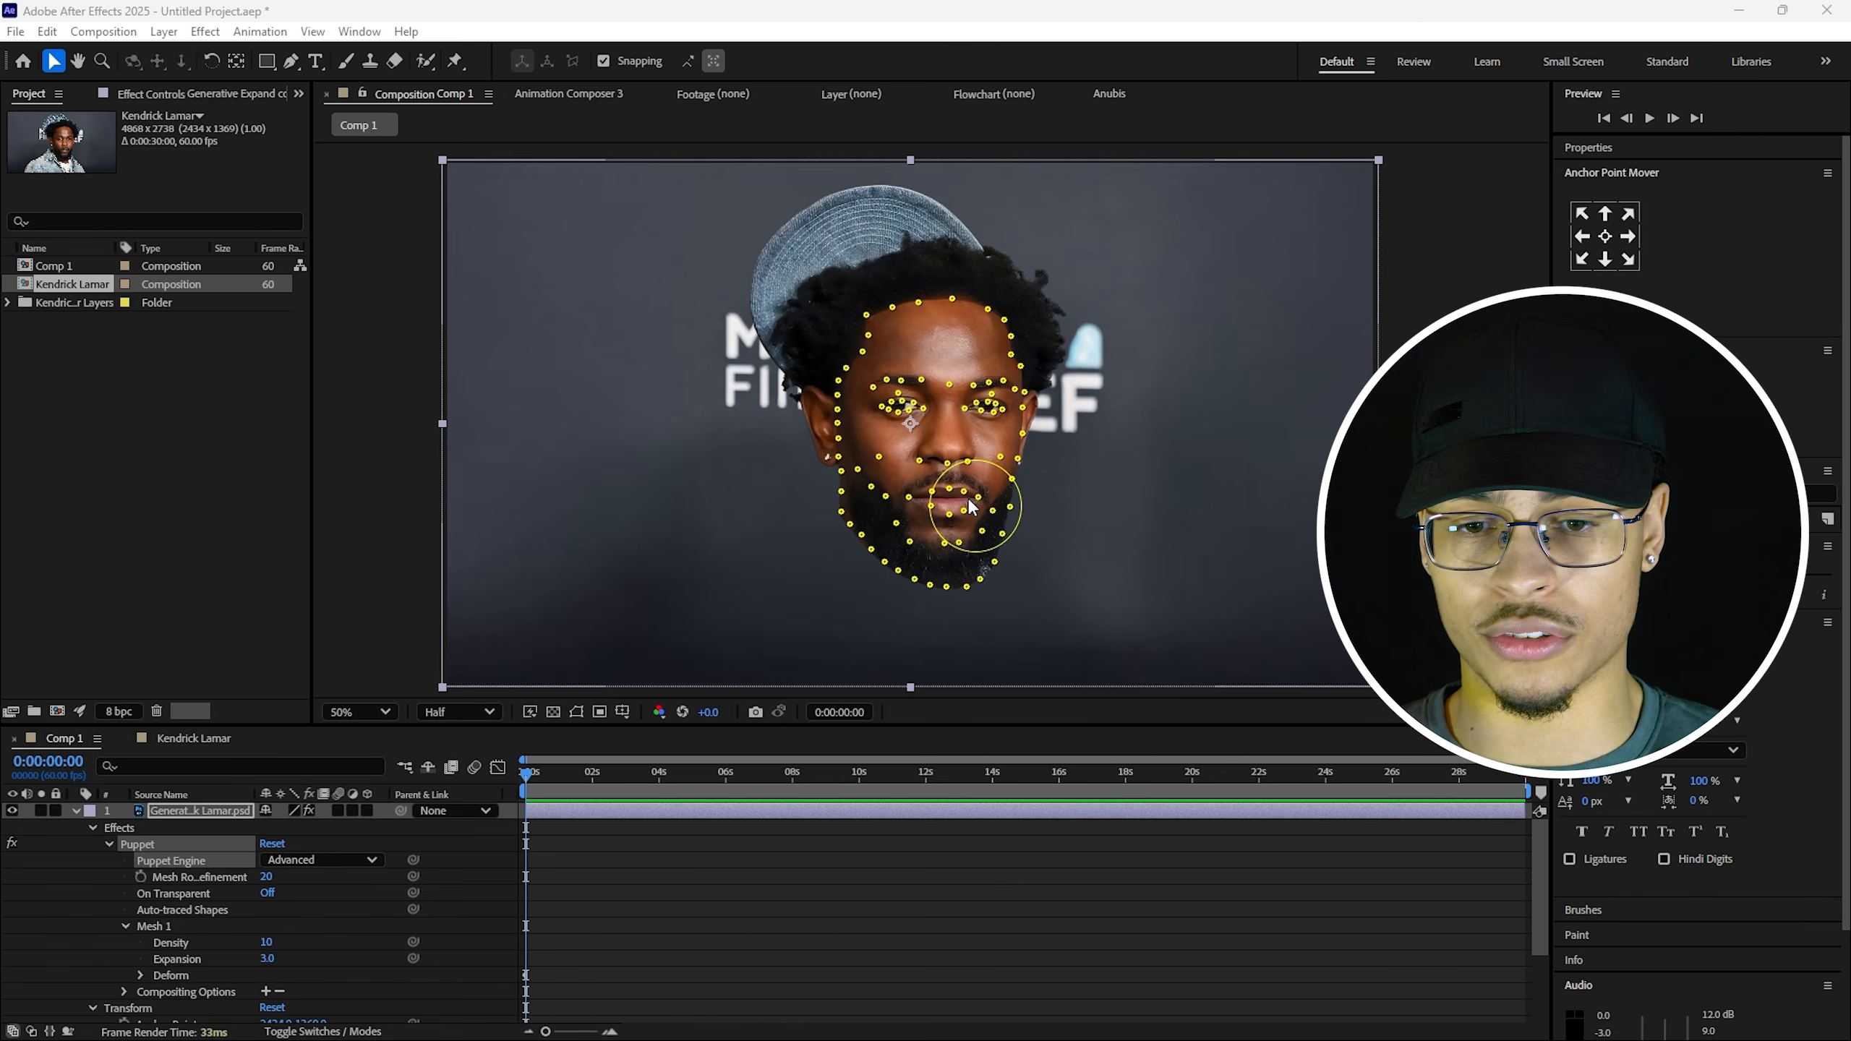
Twirl open the head layer's Effects > Puppet > Mesh 1 > Deform to list its puppet pins.
{"action": "key", "text": "u"}
{"action": "left_click", "coordinate": [75, 810]}
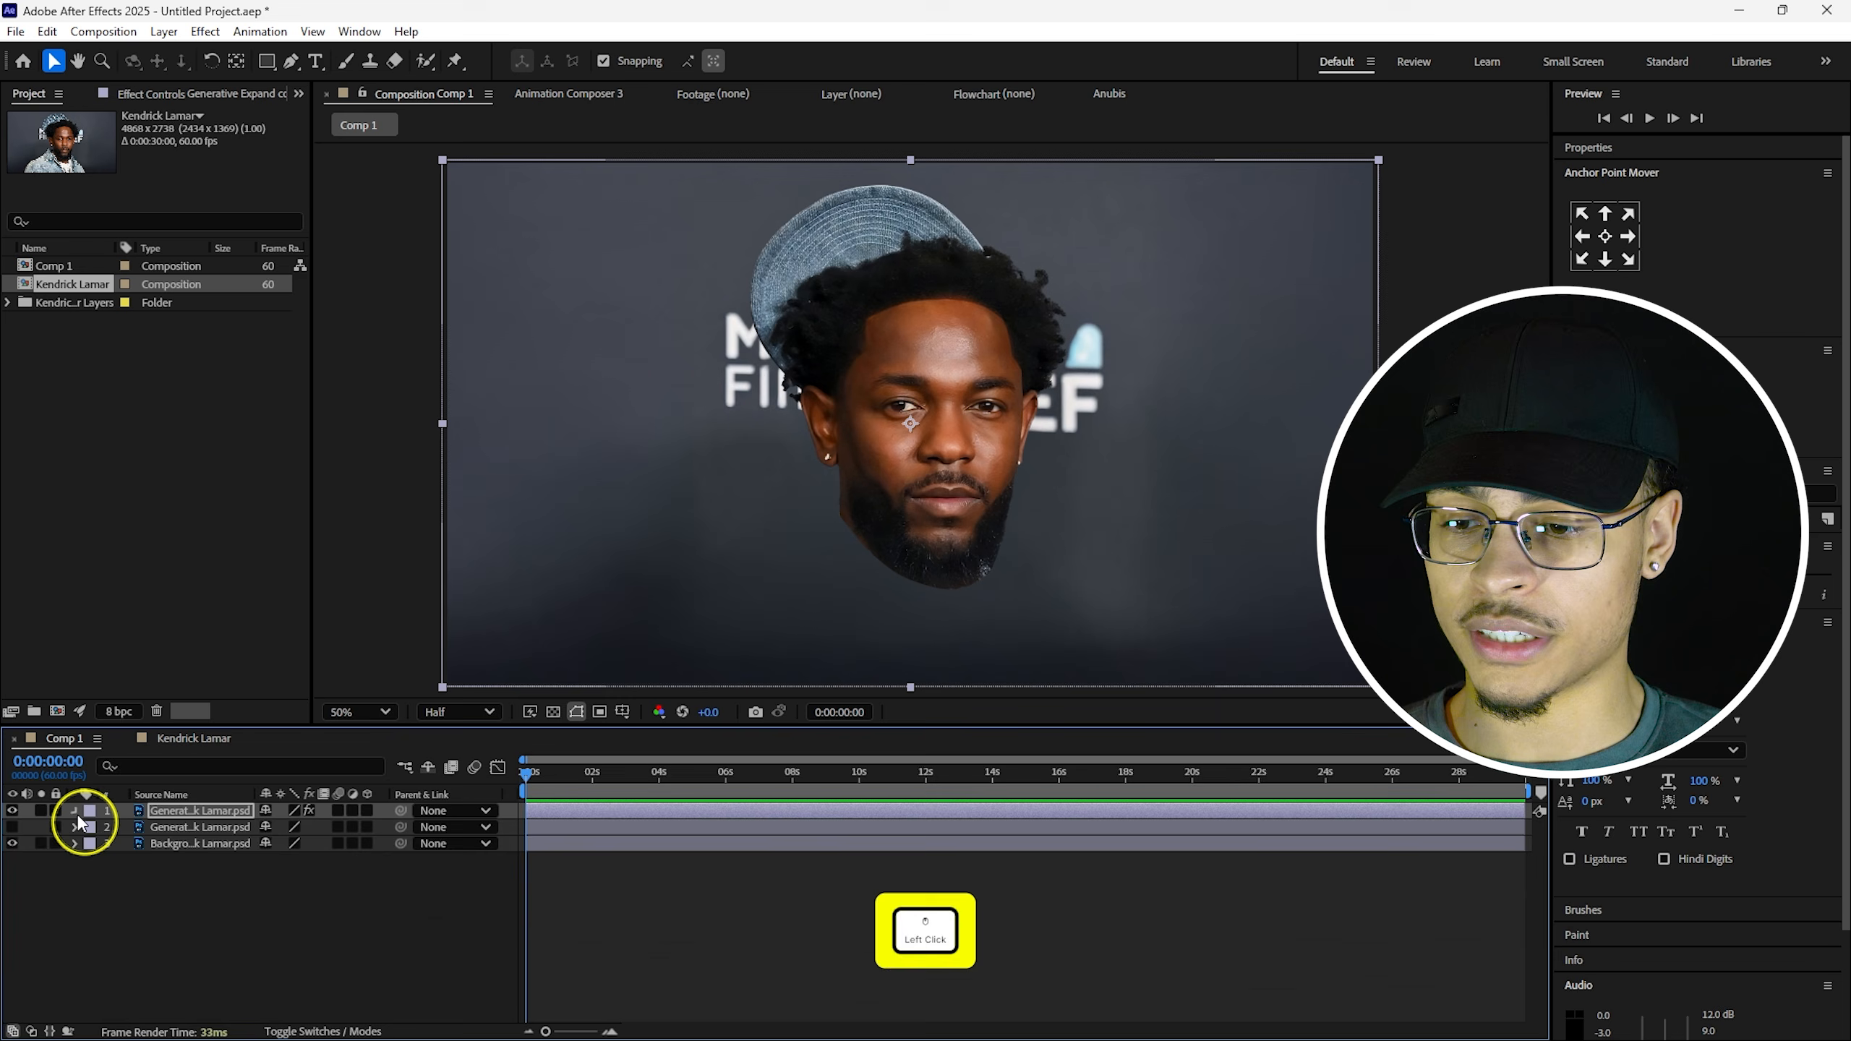
{"action": "left_click", "coordinate": [146, 831]}
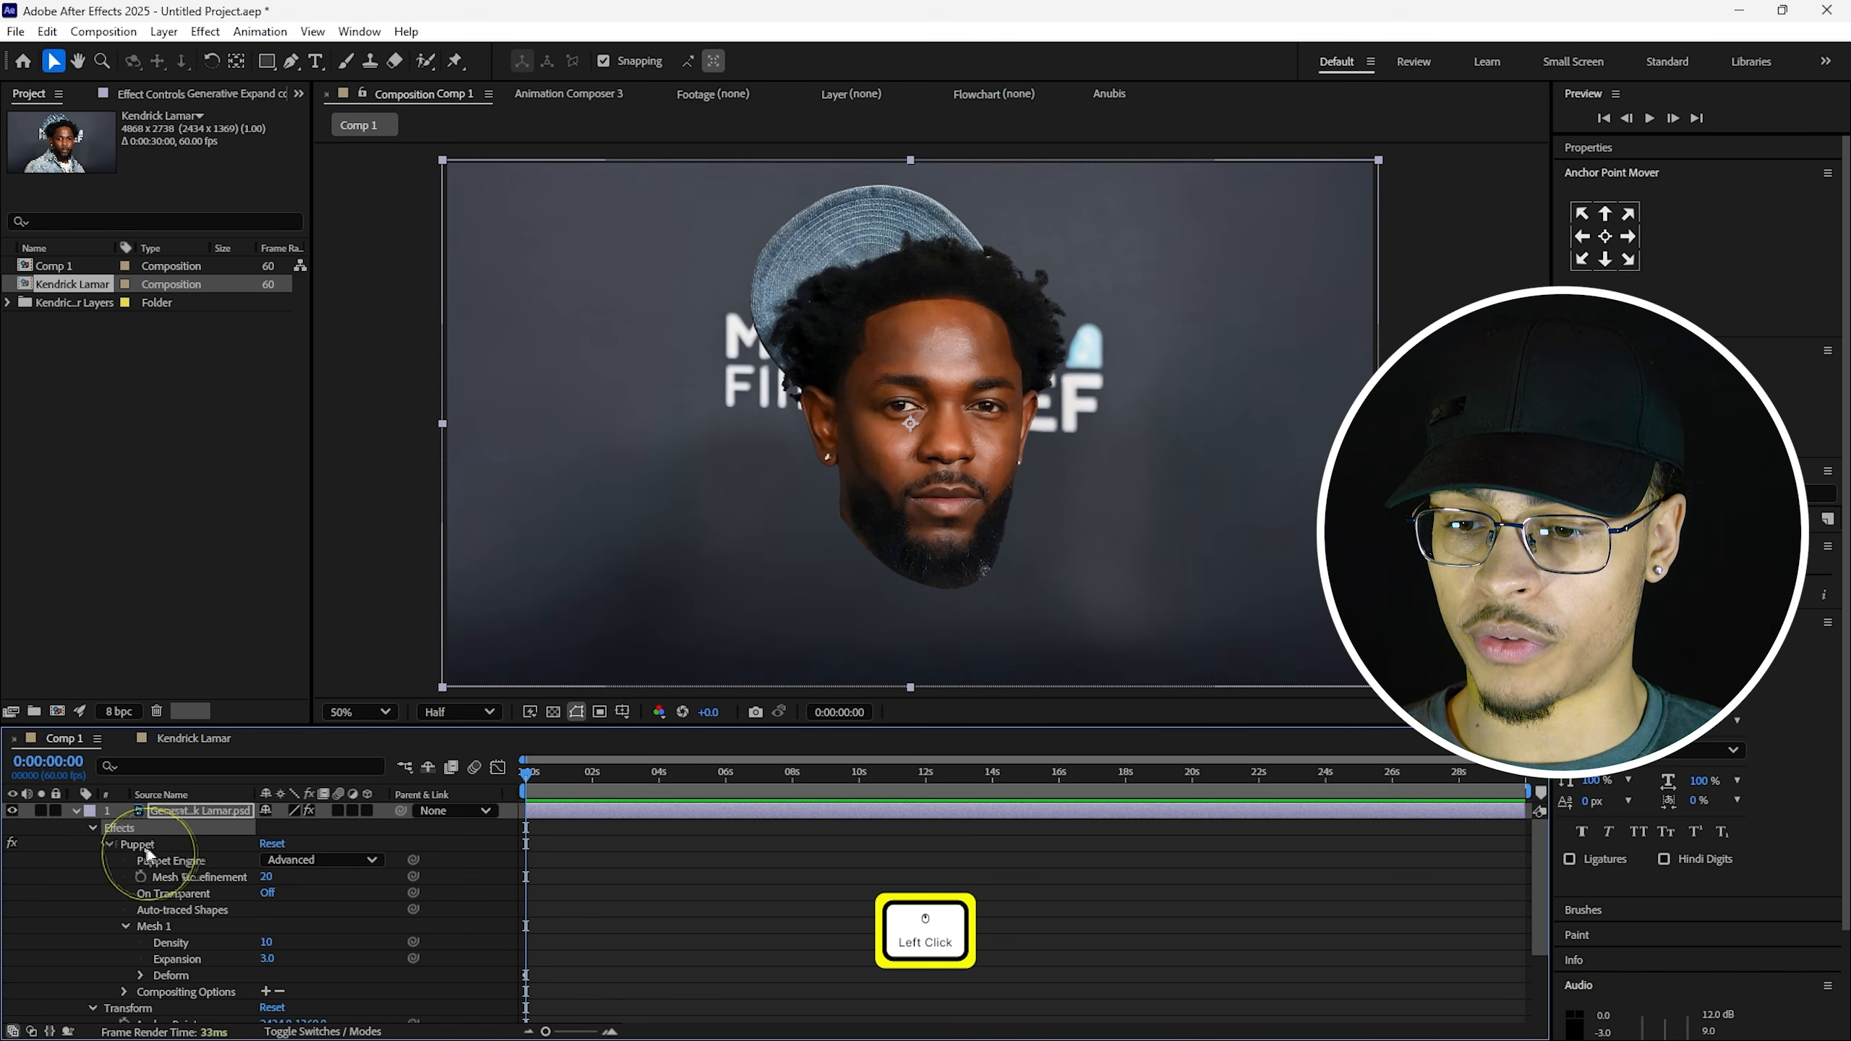
{"action": "left_click", "coordinate": [146, 847]}
{"action": "scroll", "coordinate": [150, 852], "scroll_direction": "down", "scroll_amount": 1}
{"action": "left_click", "coordinate": [167, 874]}
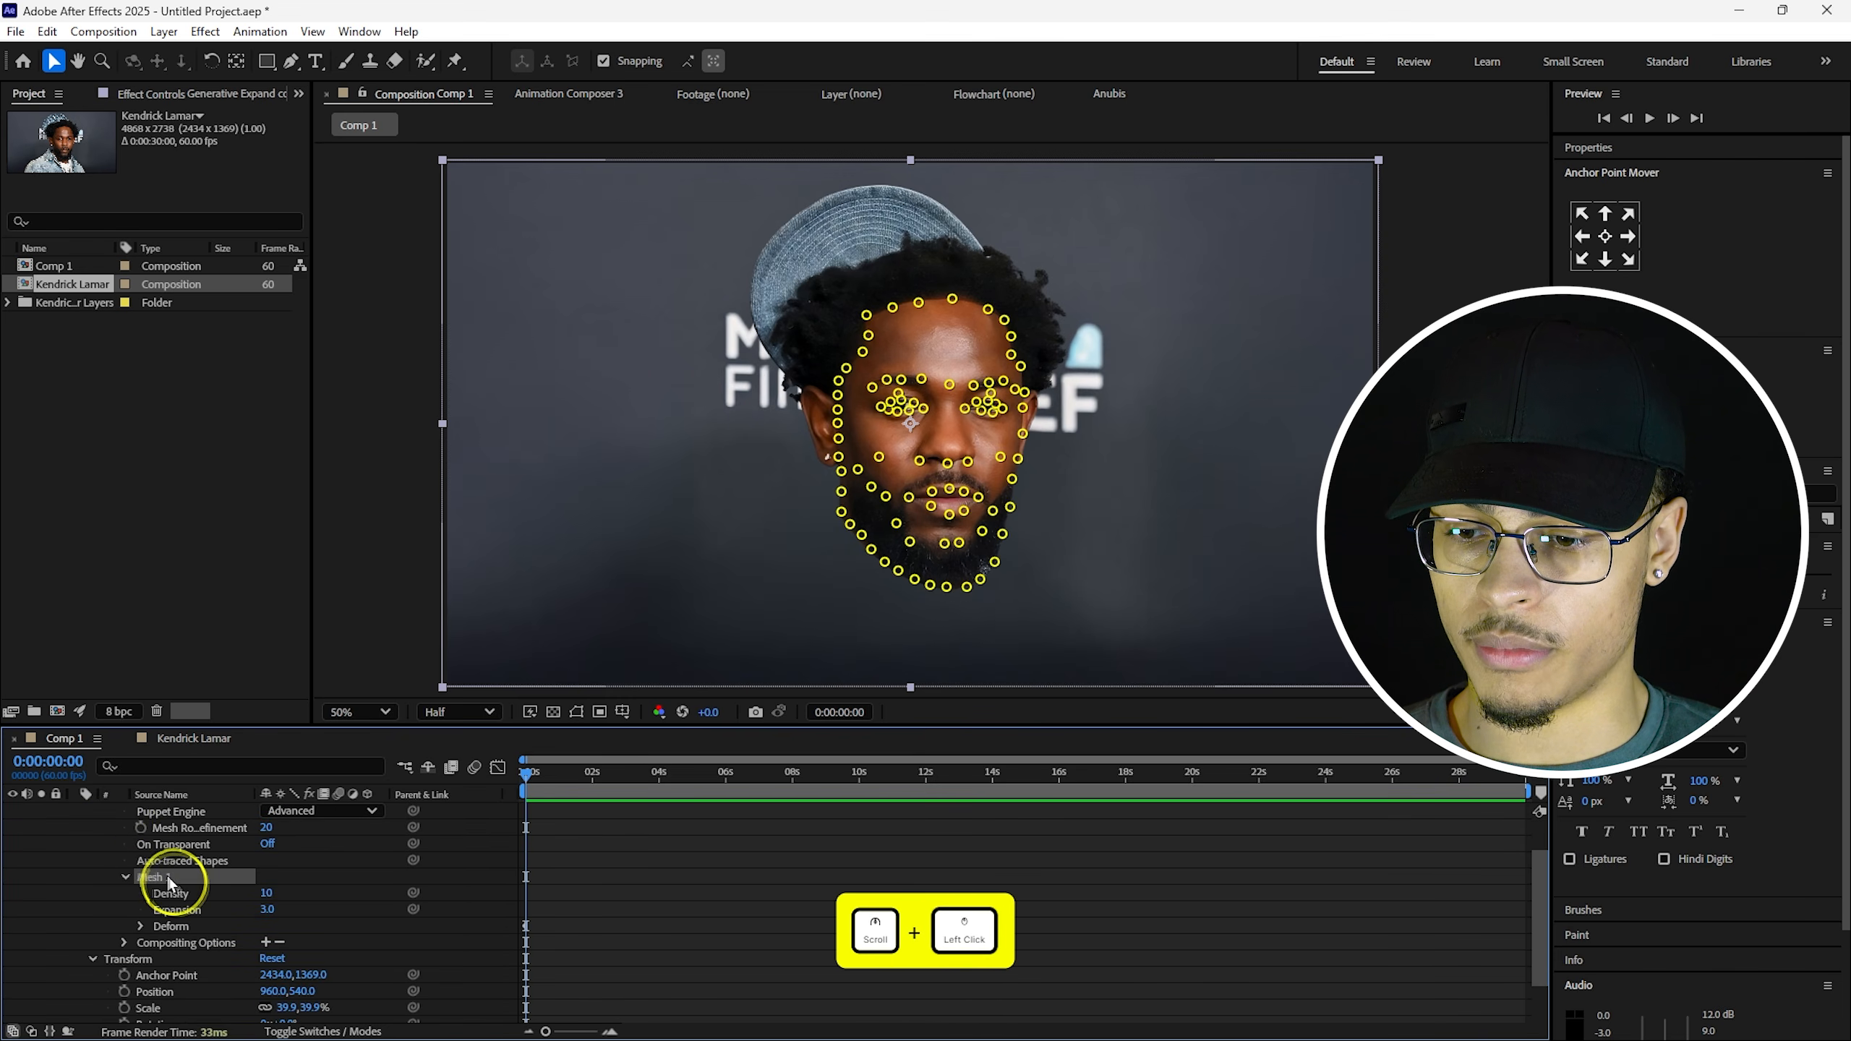
{"action": "left_click", "coordinate": [141, 926]}
Select Puppet Pin 87 and move the time indicator to about one second.
{"action": "left_click", "coordinate": [219, 831]}
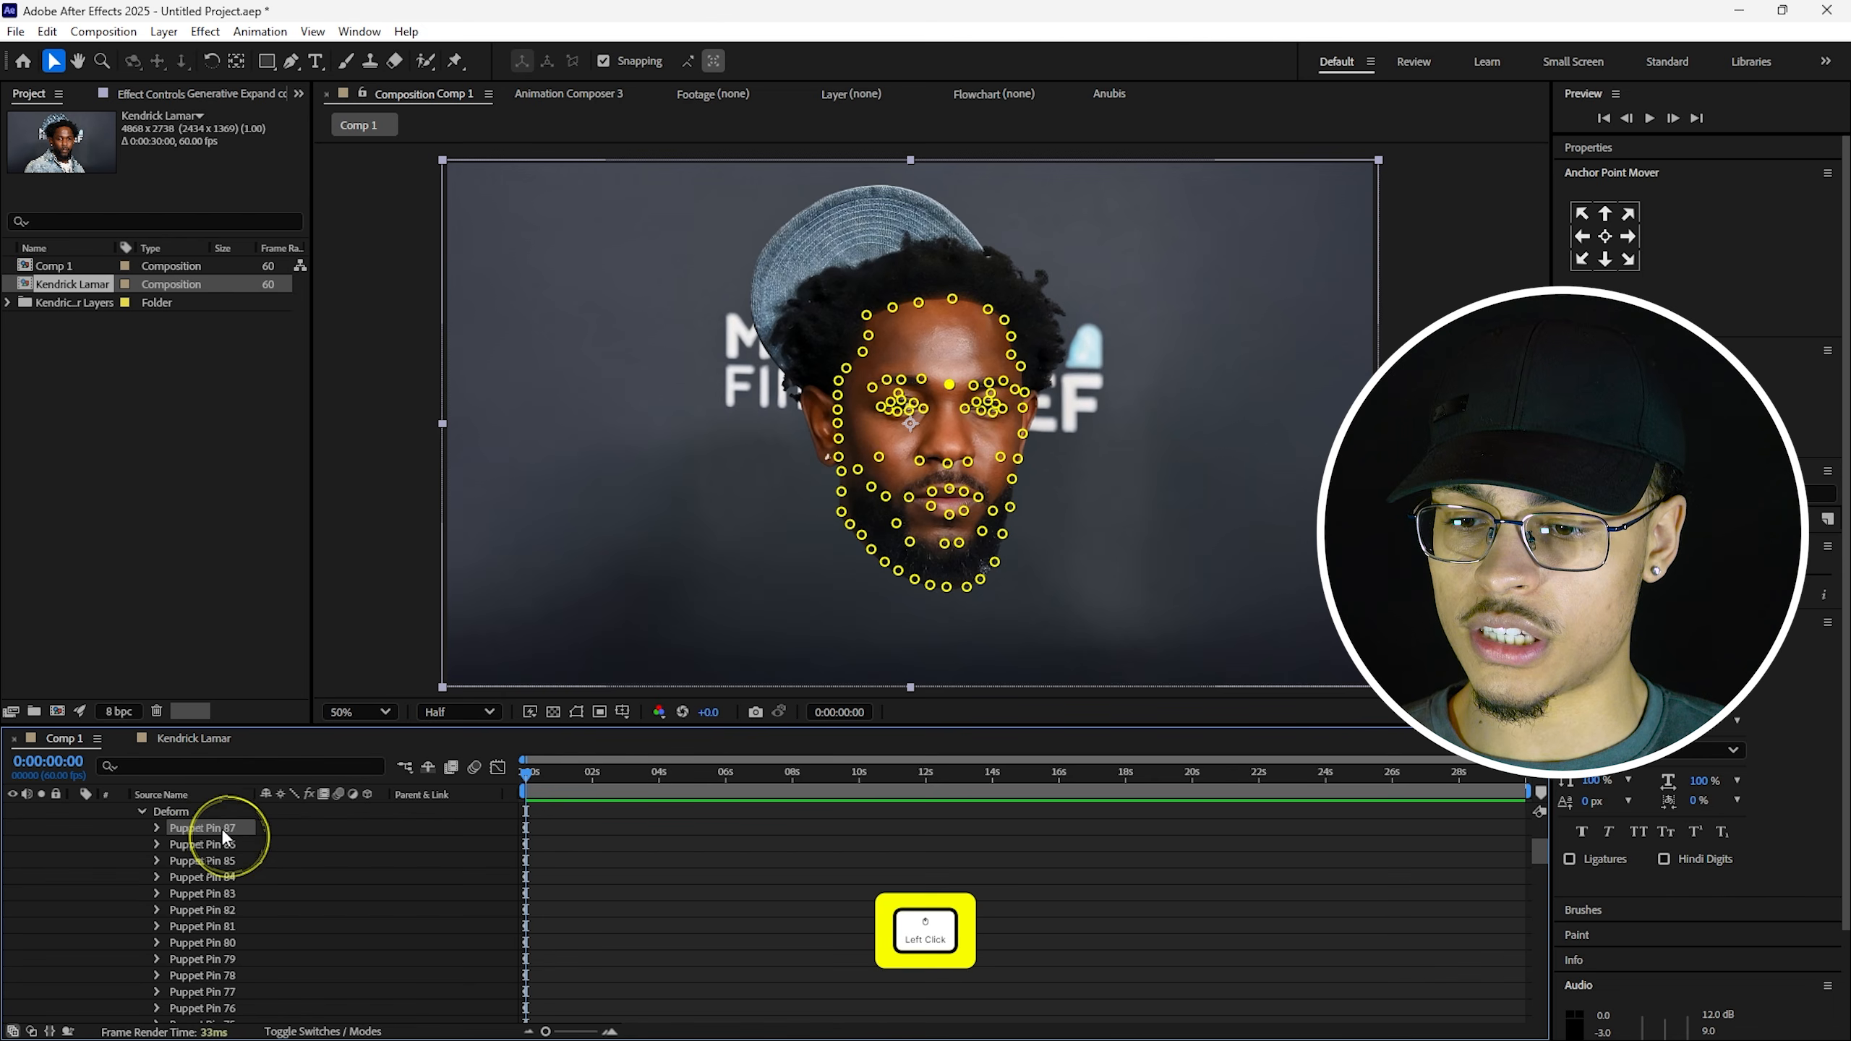
{"action": "scroll", "coordinate": [209, 969], "scroll_direction": "down", "scroll_amount": 10}
{"action": "scroll", "coordinate": [209, 973], "scroll_direction": "down", "scroll_amount": 5}
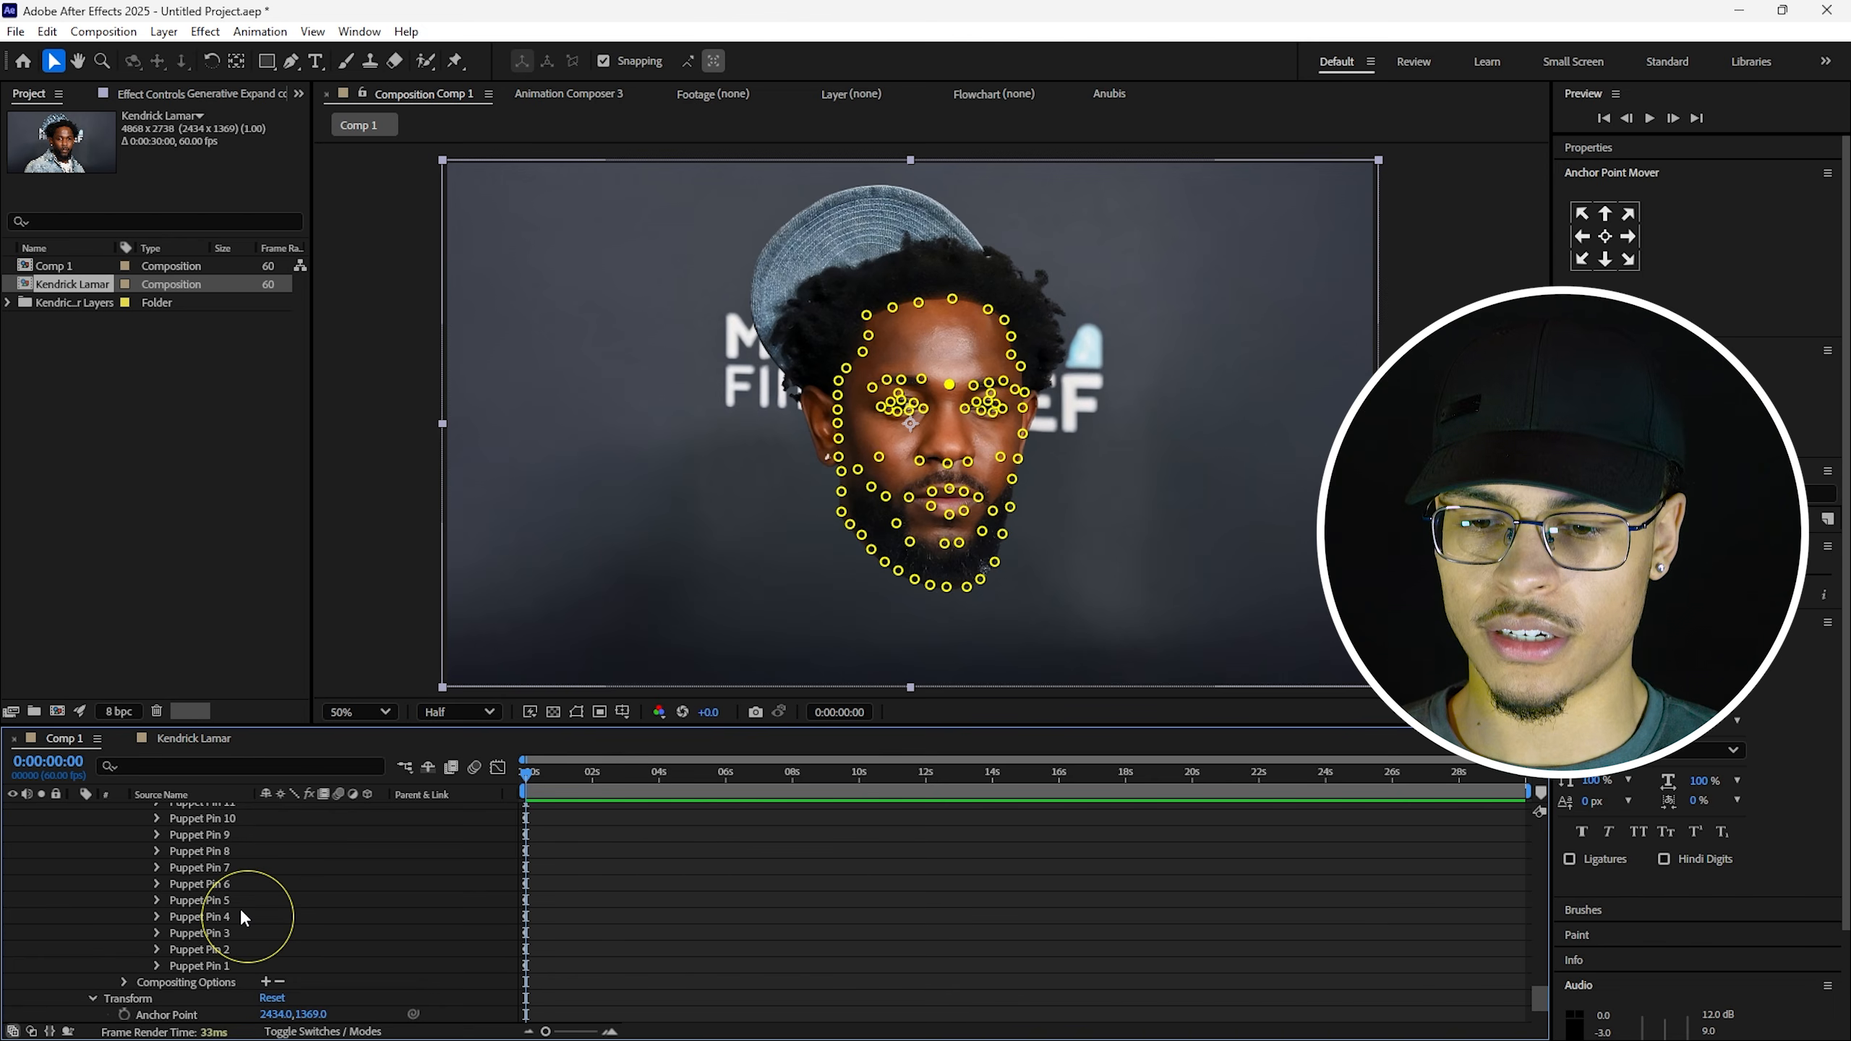
{"action": "scroll", "coordinate": [241, 917], "scroll_direction": "up", "scroll_amount": 4}
{"action": "left_click", "coordinate": [561, 775]}
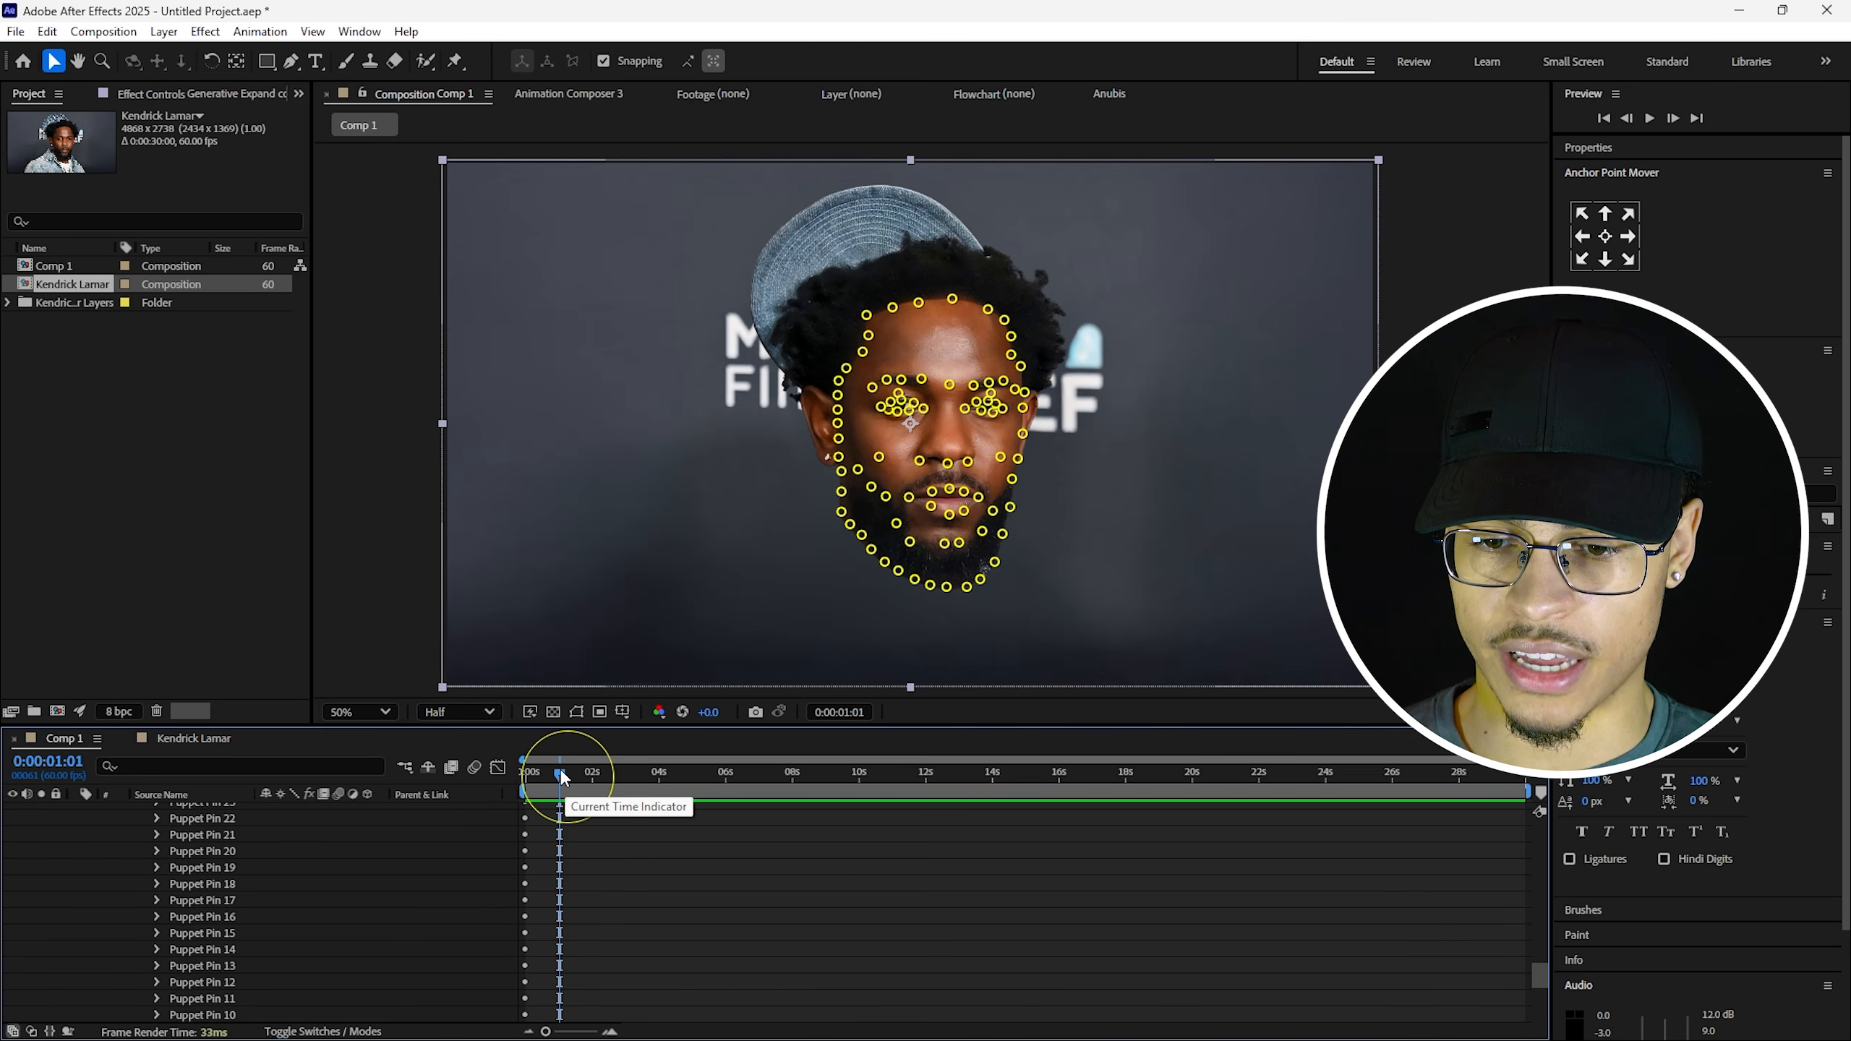
Return the current time to the very start of the timeline.
{"action": "left_click_drag", "start_coordinate": [562, 776], "coordinate": [503, 796]}
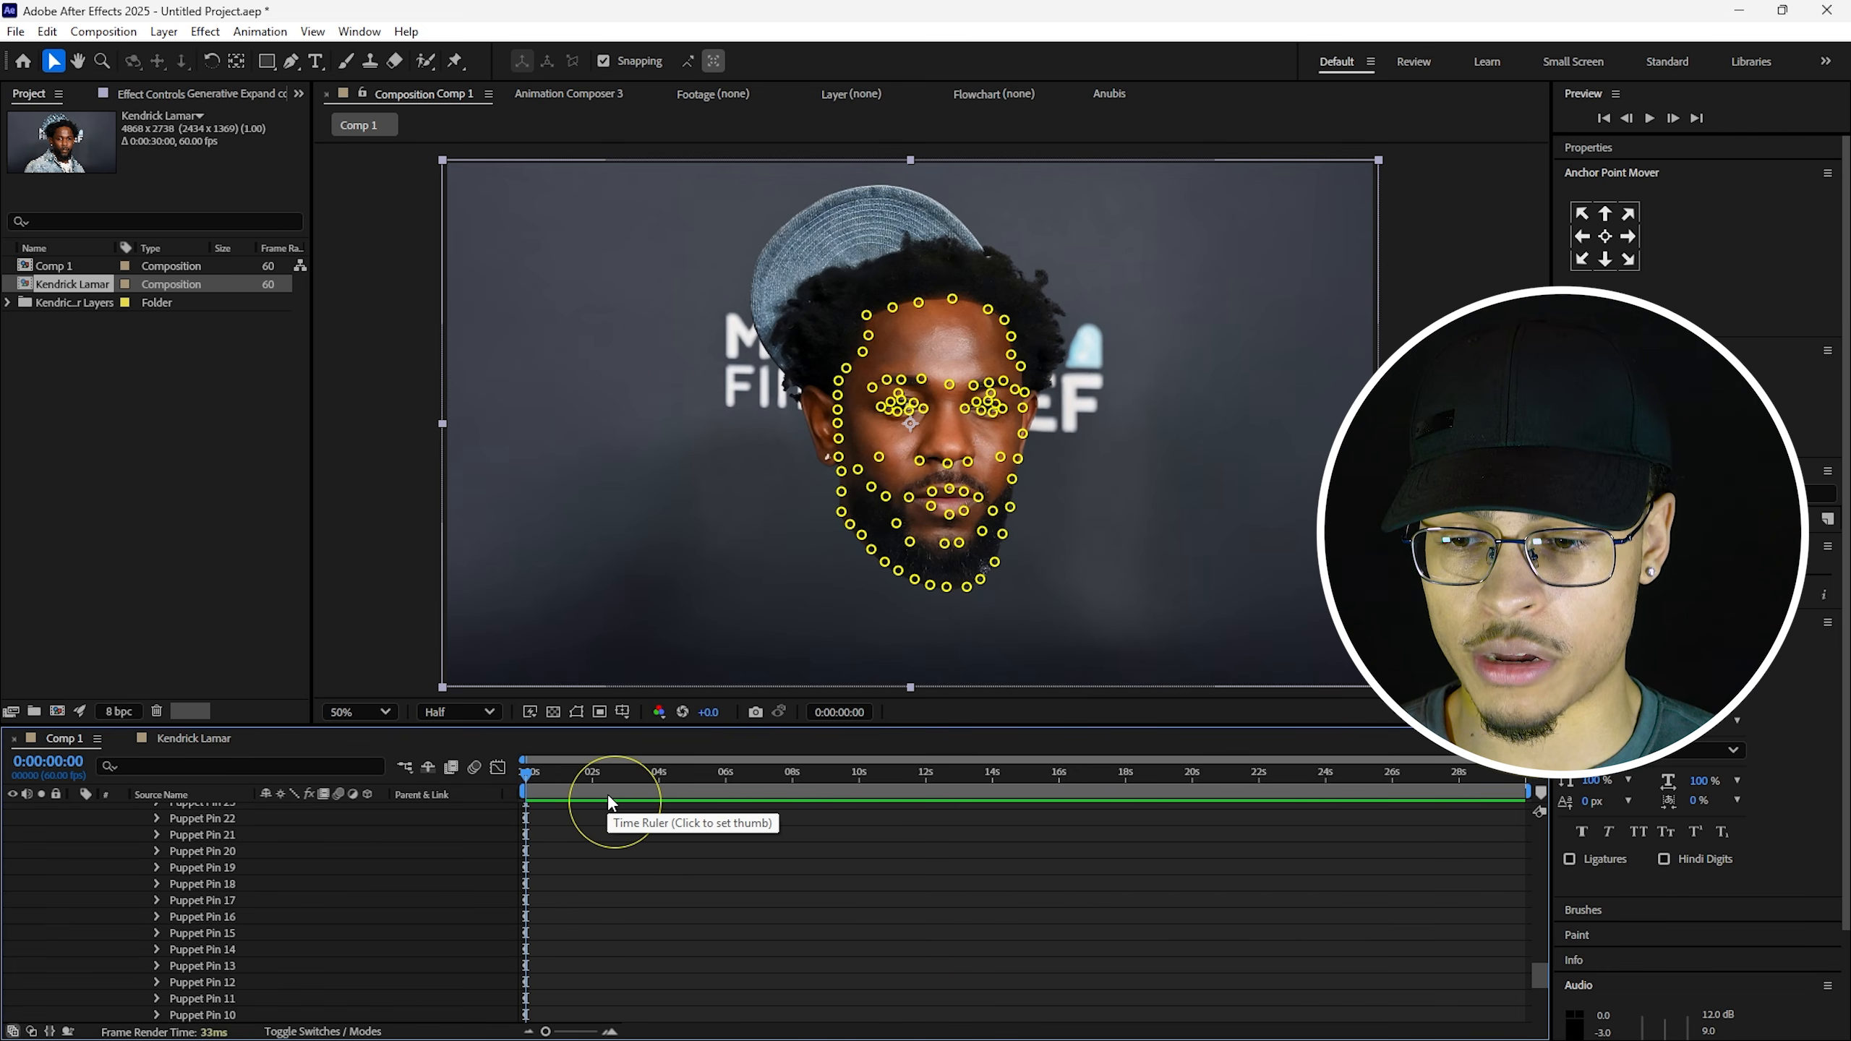
{"action": "left_click", "coordinate": [558, 774]}
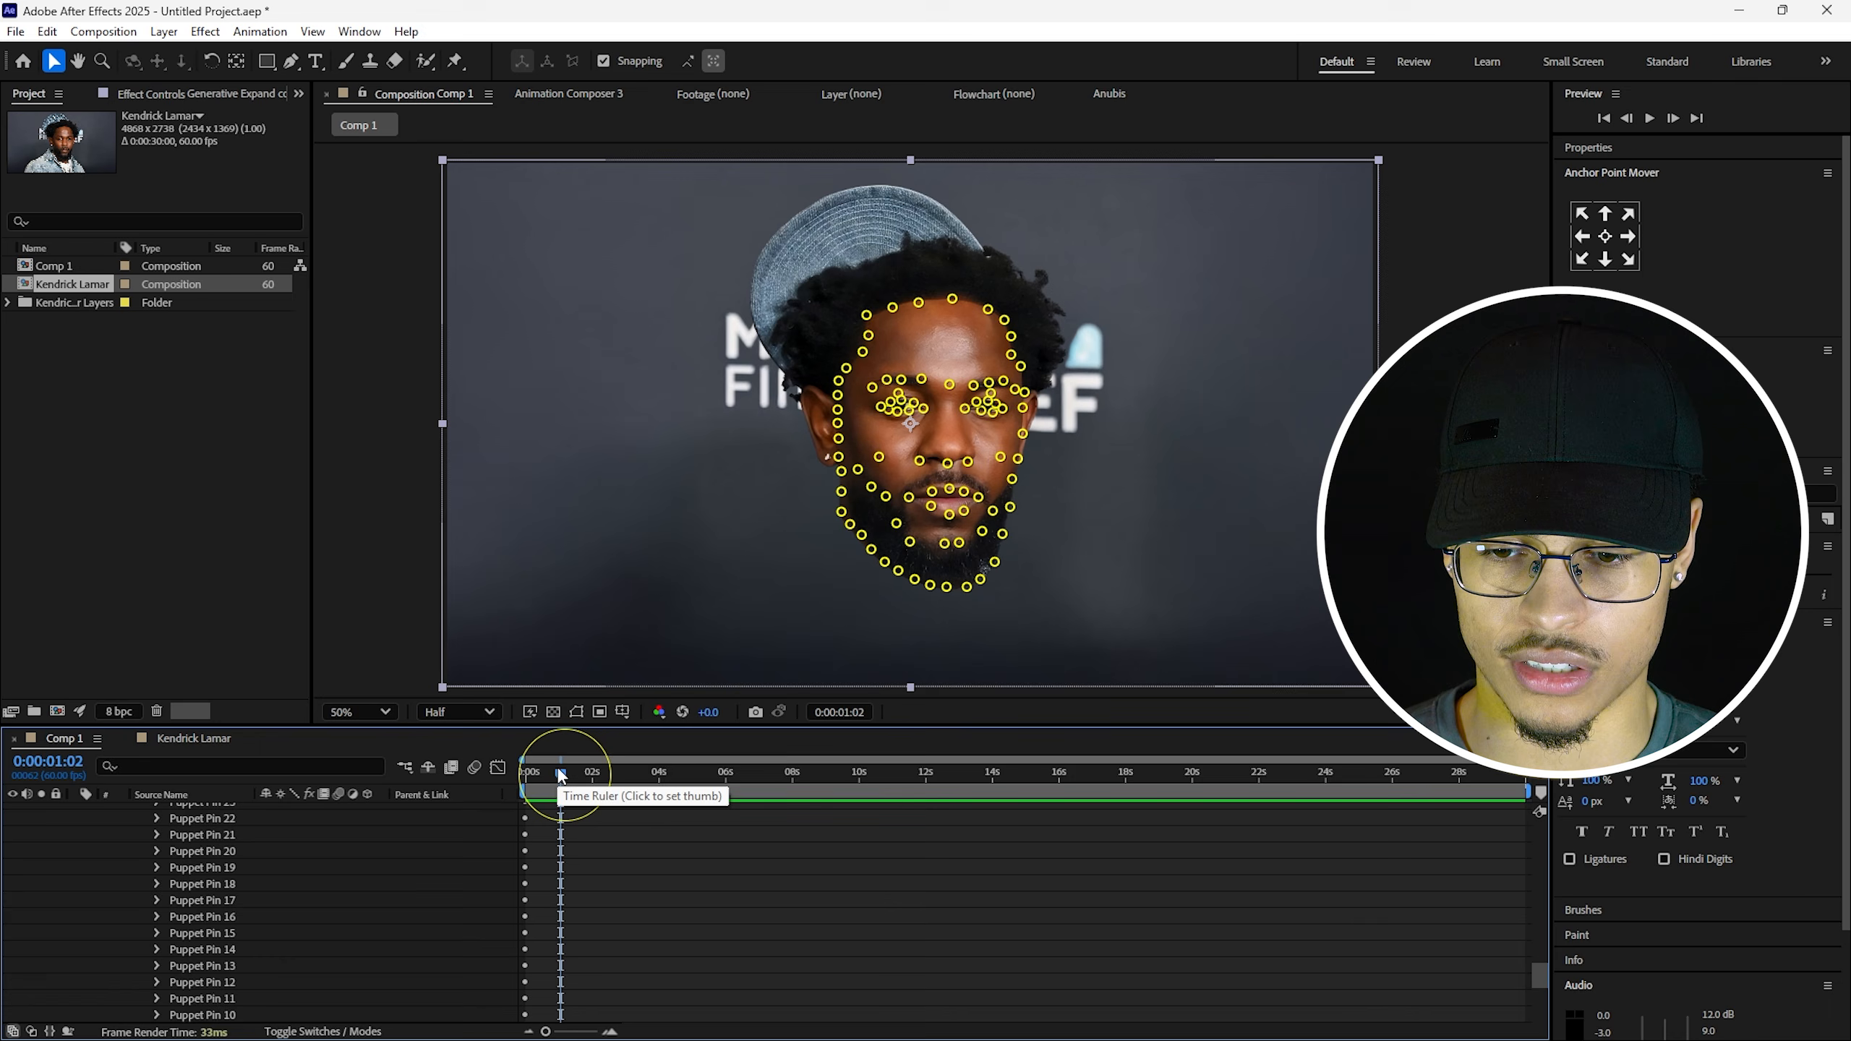
{"action": "left_click_drag", "start_coordinate": [563, 780], "coordinate": [551, 794]}
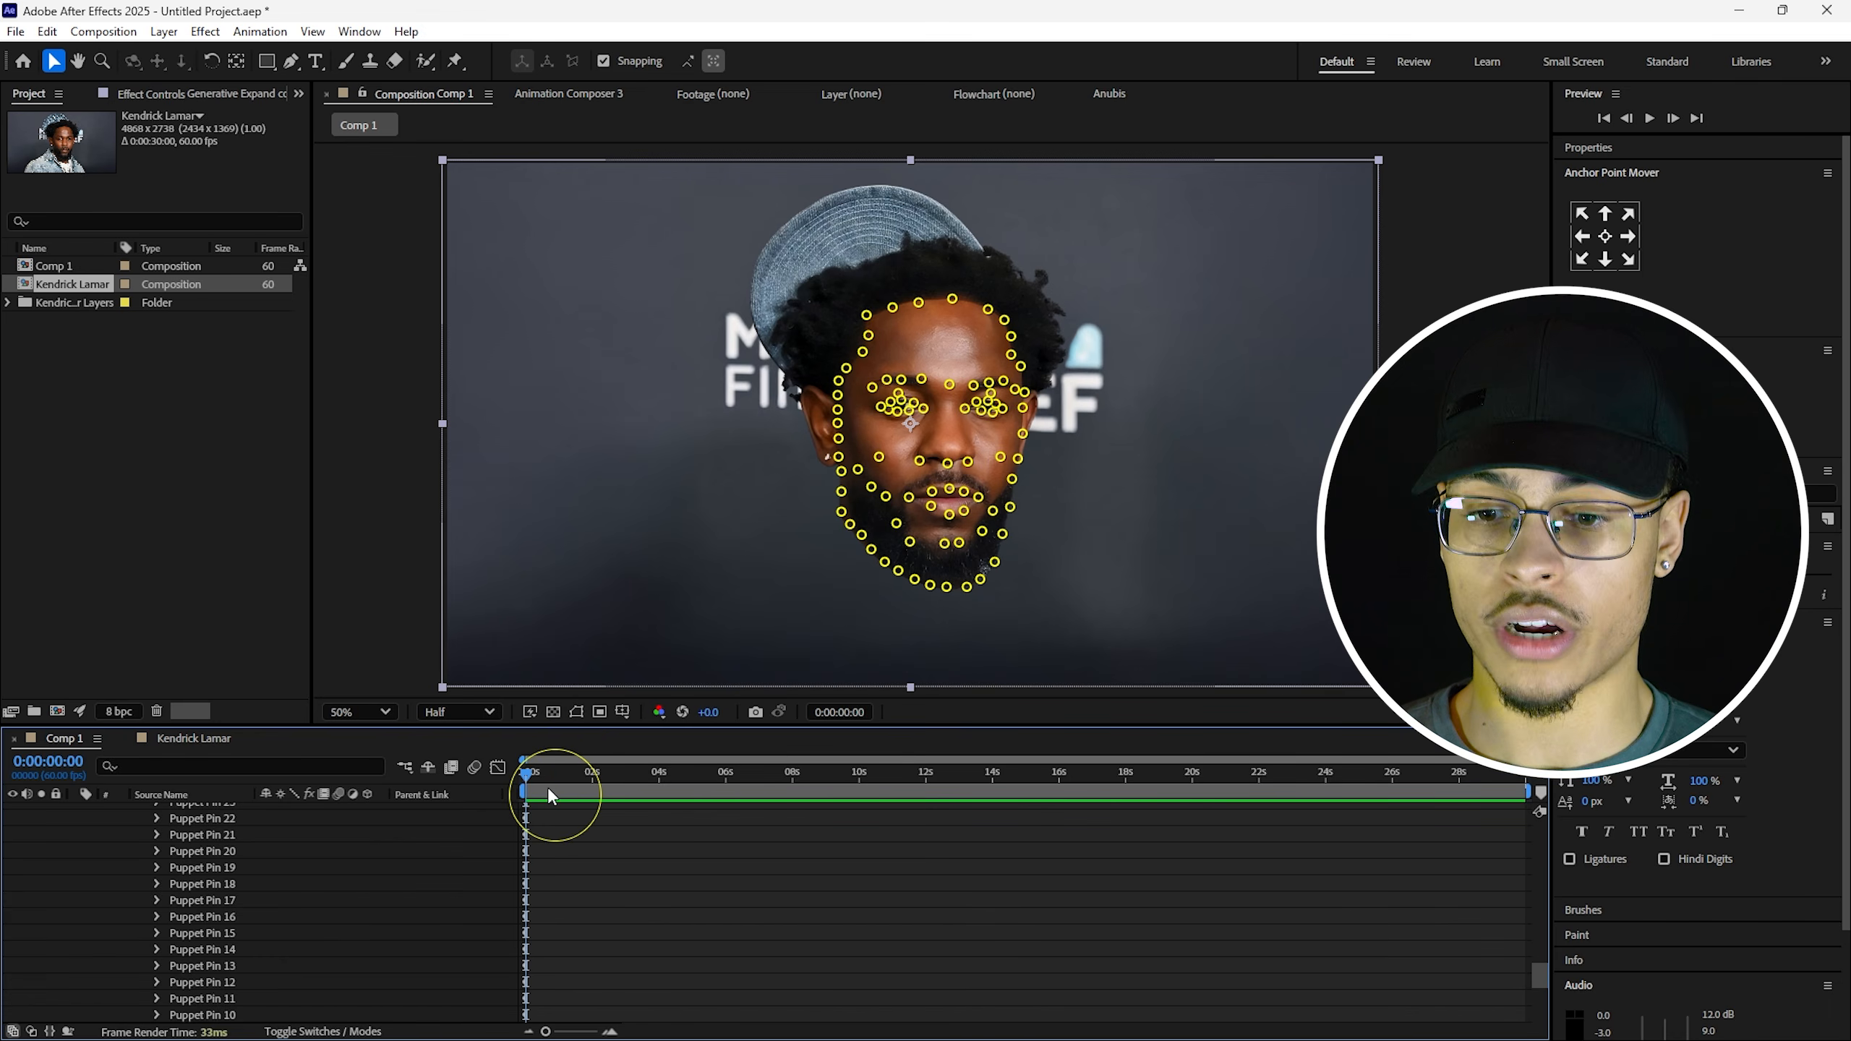
{"action": "key", "text": "Home"}
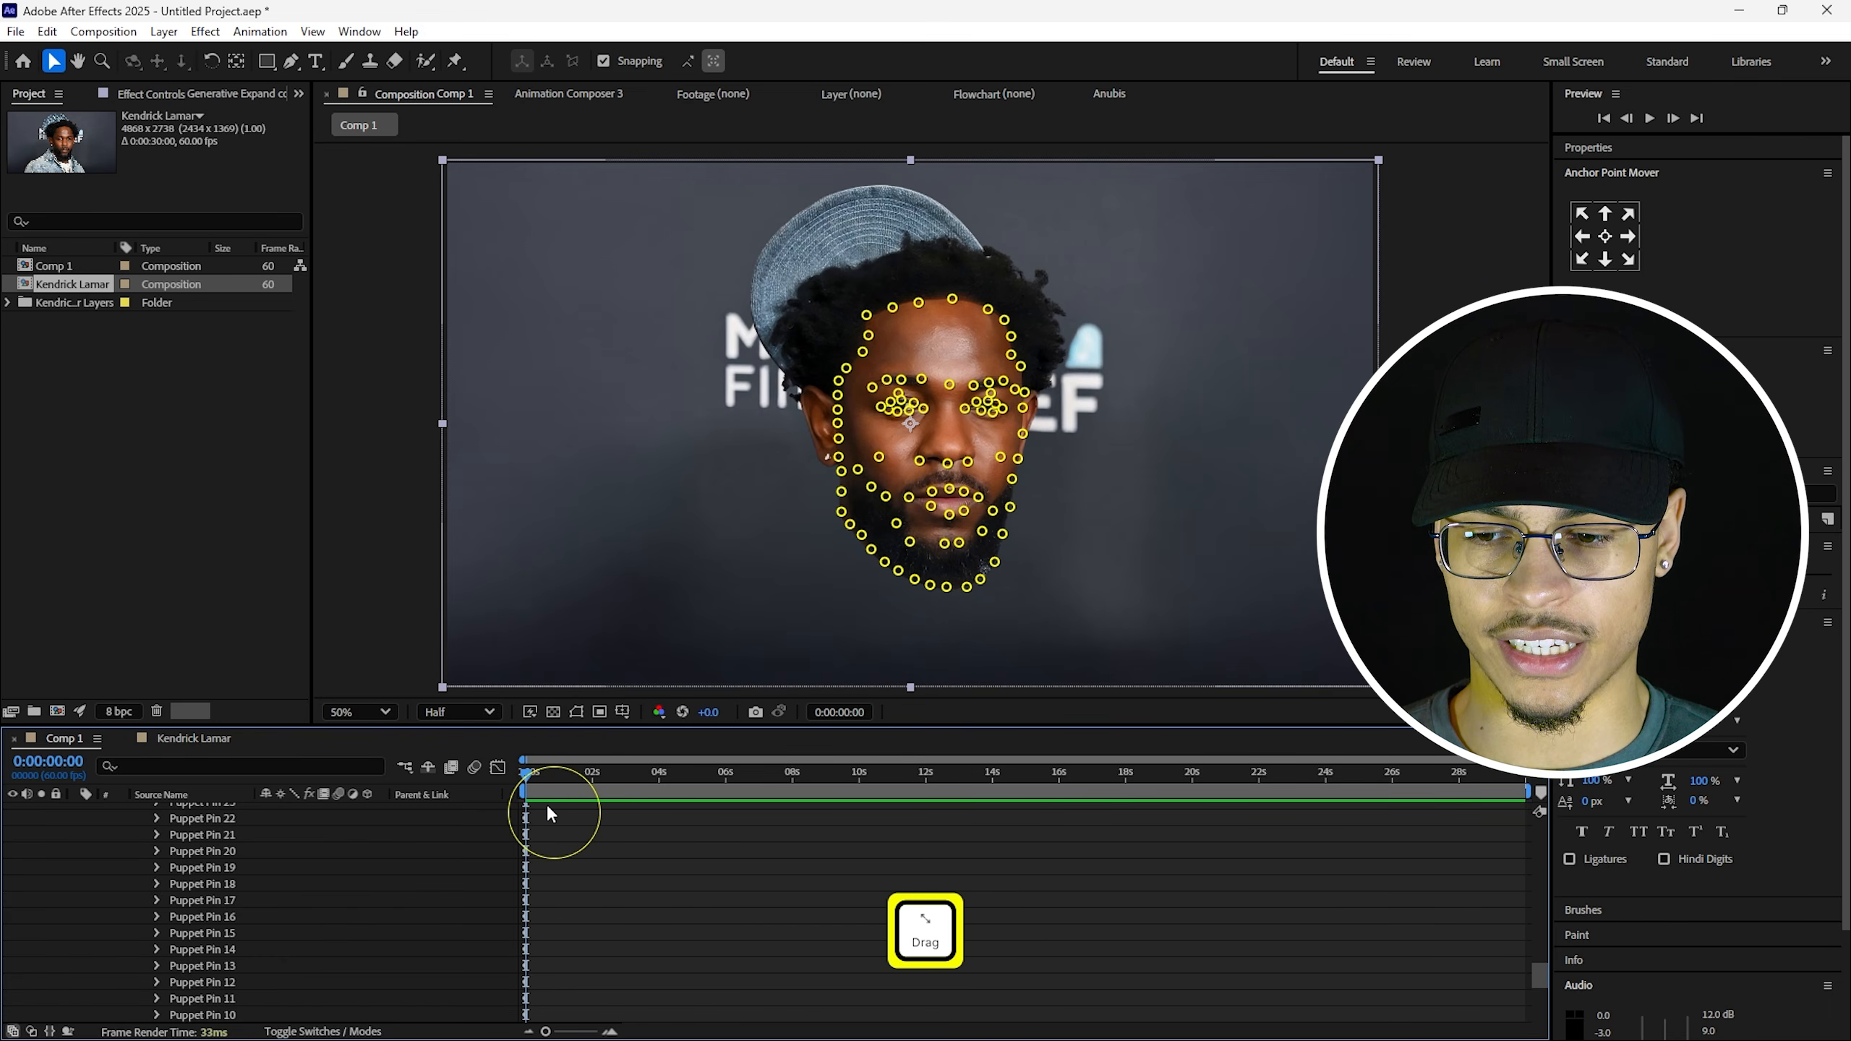
Select Puppet Pins 87 through 1 and reveal their Position keyframes with U.
{"action": "scroll", "coordinate": [248, 902], "scroll_direction": "down", "scroll_amount": 5}
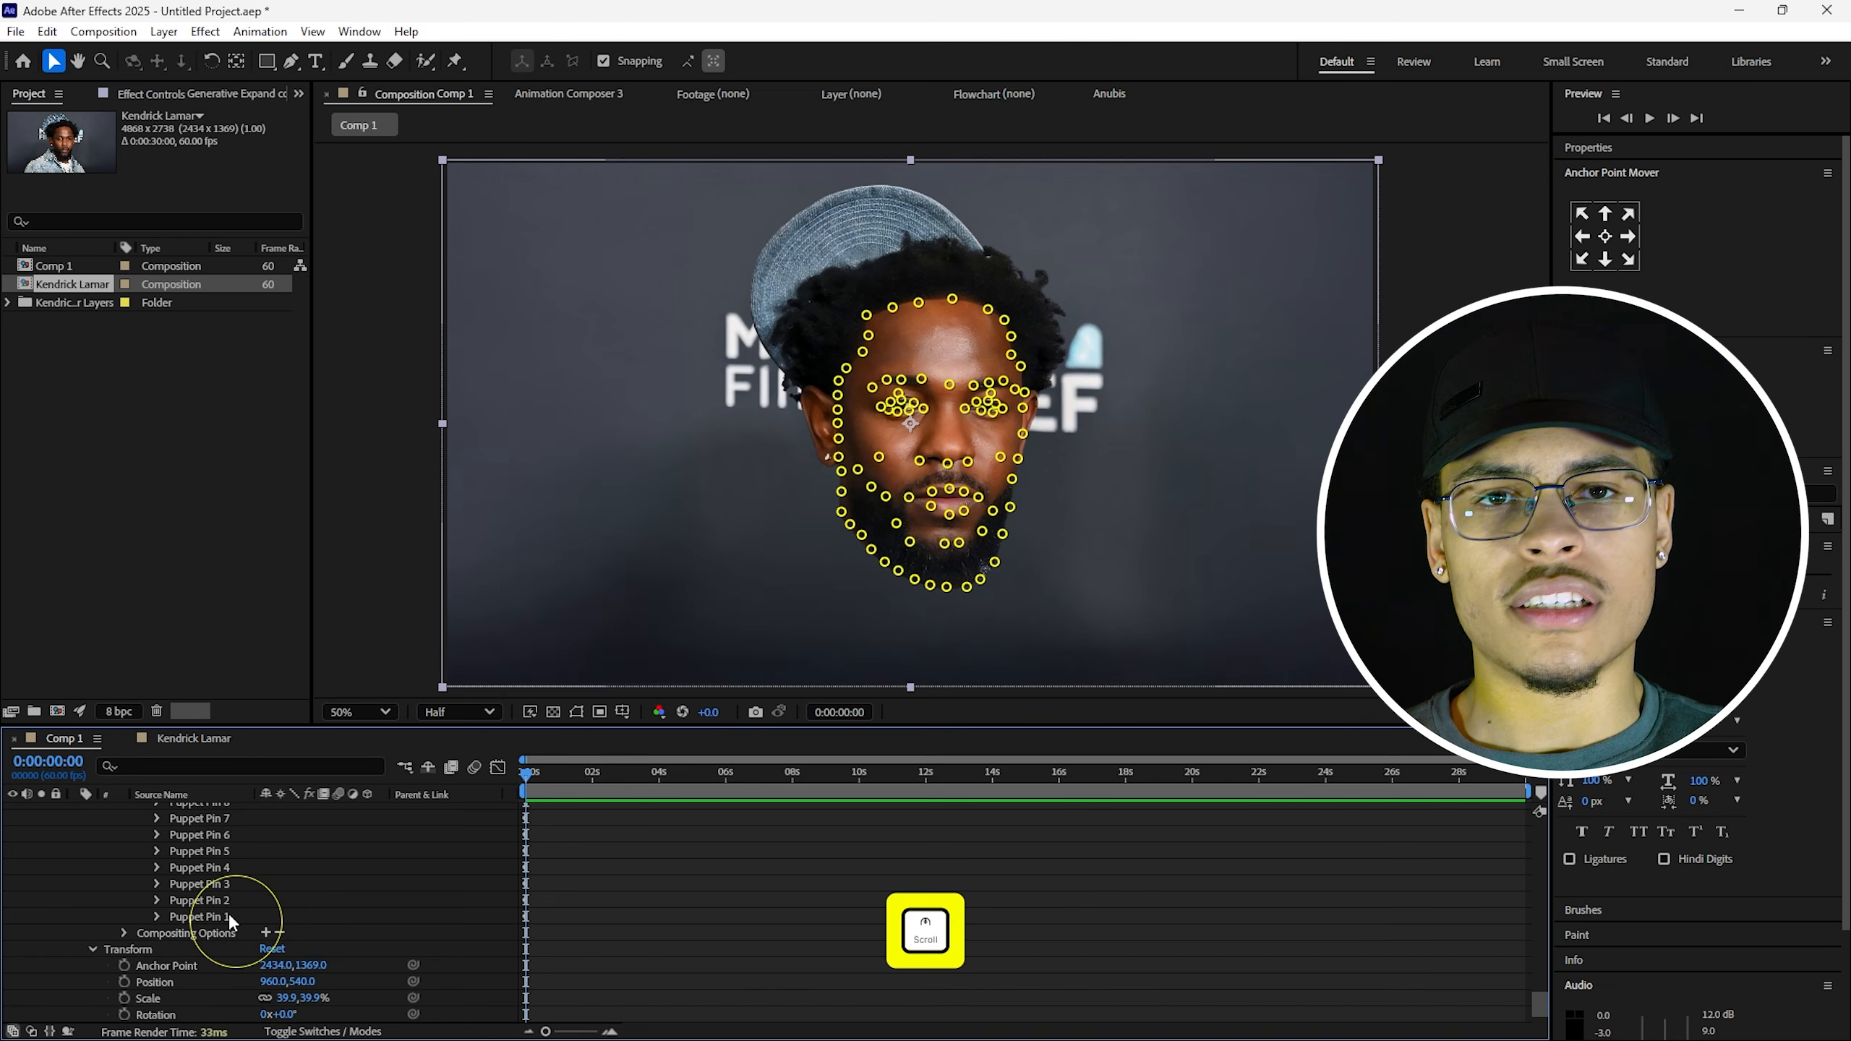
{"action": "left_click", "coordinate": [227, 915]}
{"action": "scroll", "coordinate": [227, 915], "scroll_direction": "up", "scroll_amount": 2}
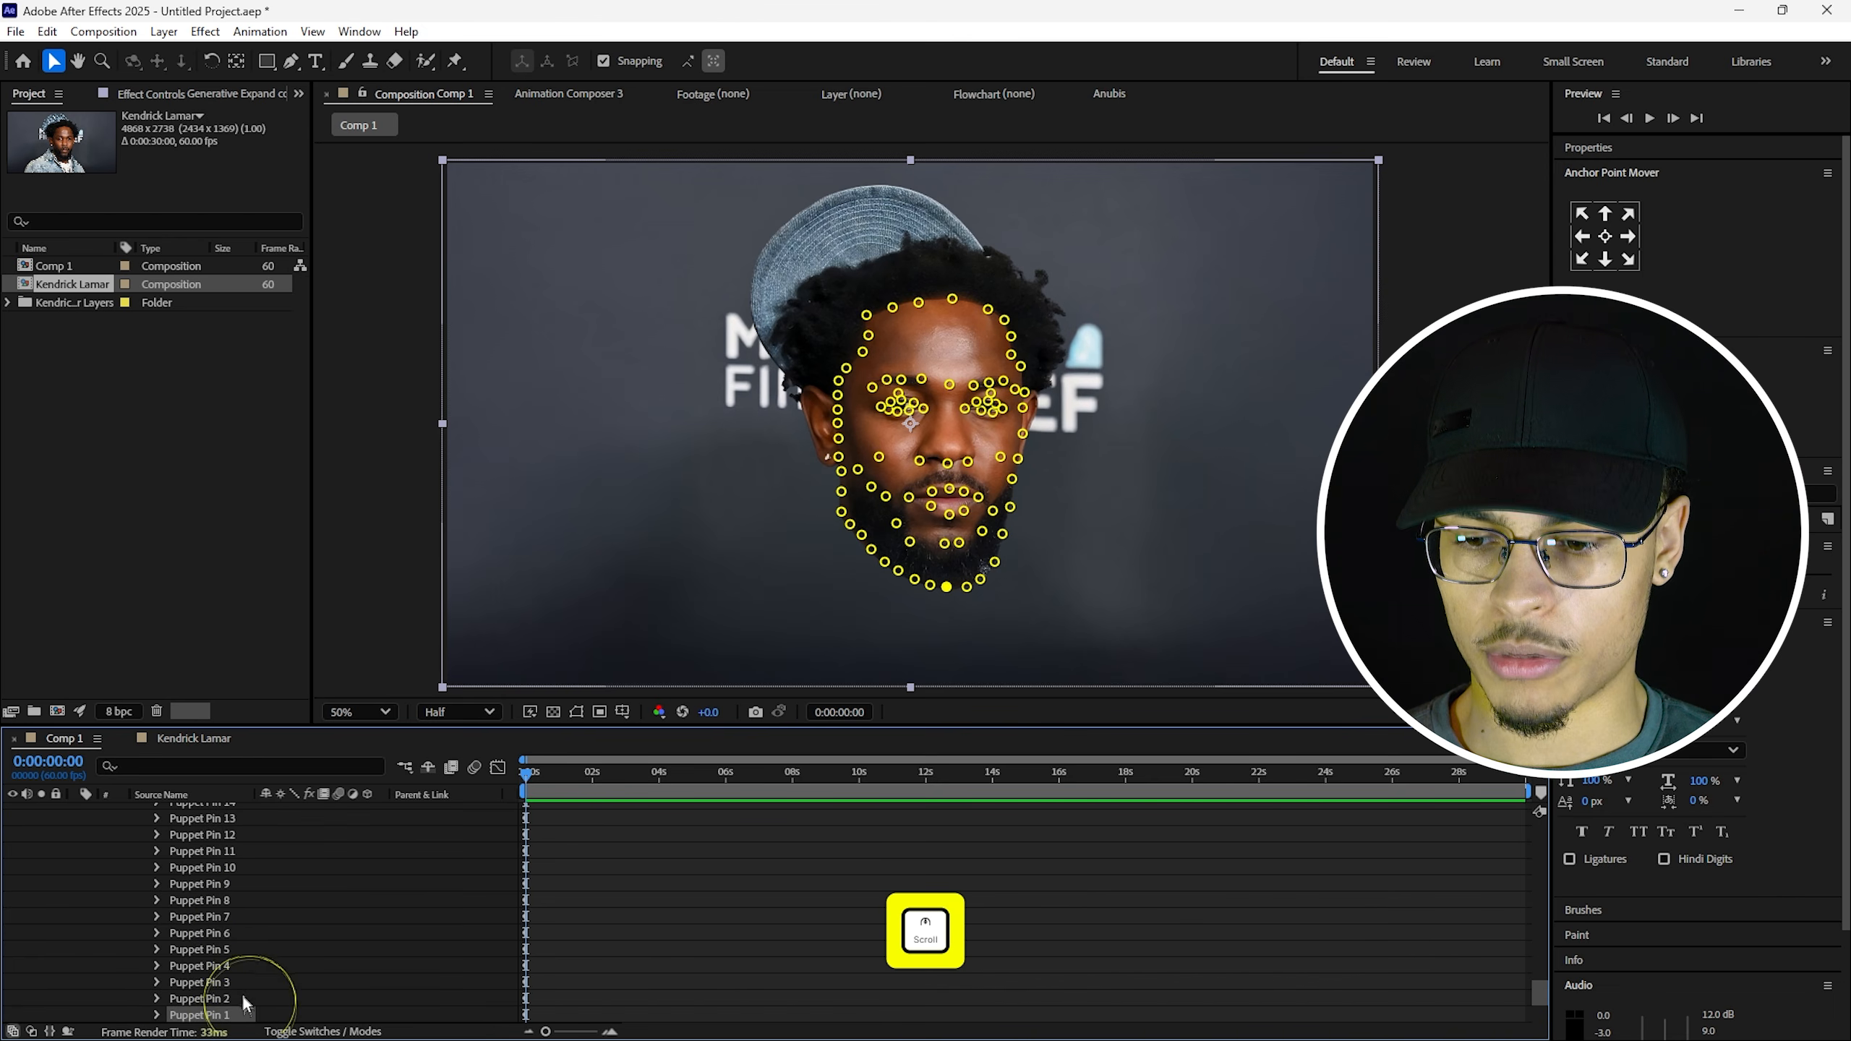
{"action": "scroll", "coordinate": [304, 898], "scroll_direction": "up", "scroll_amount": 4}
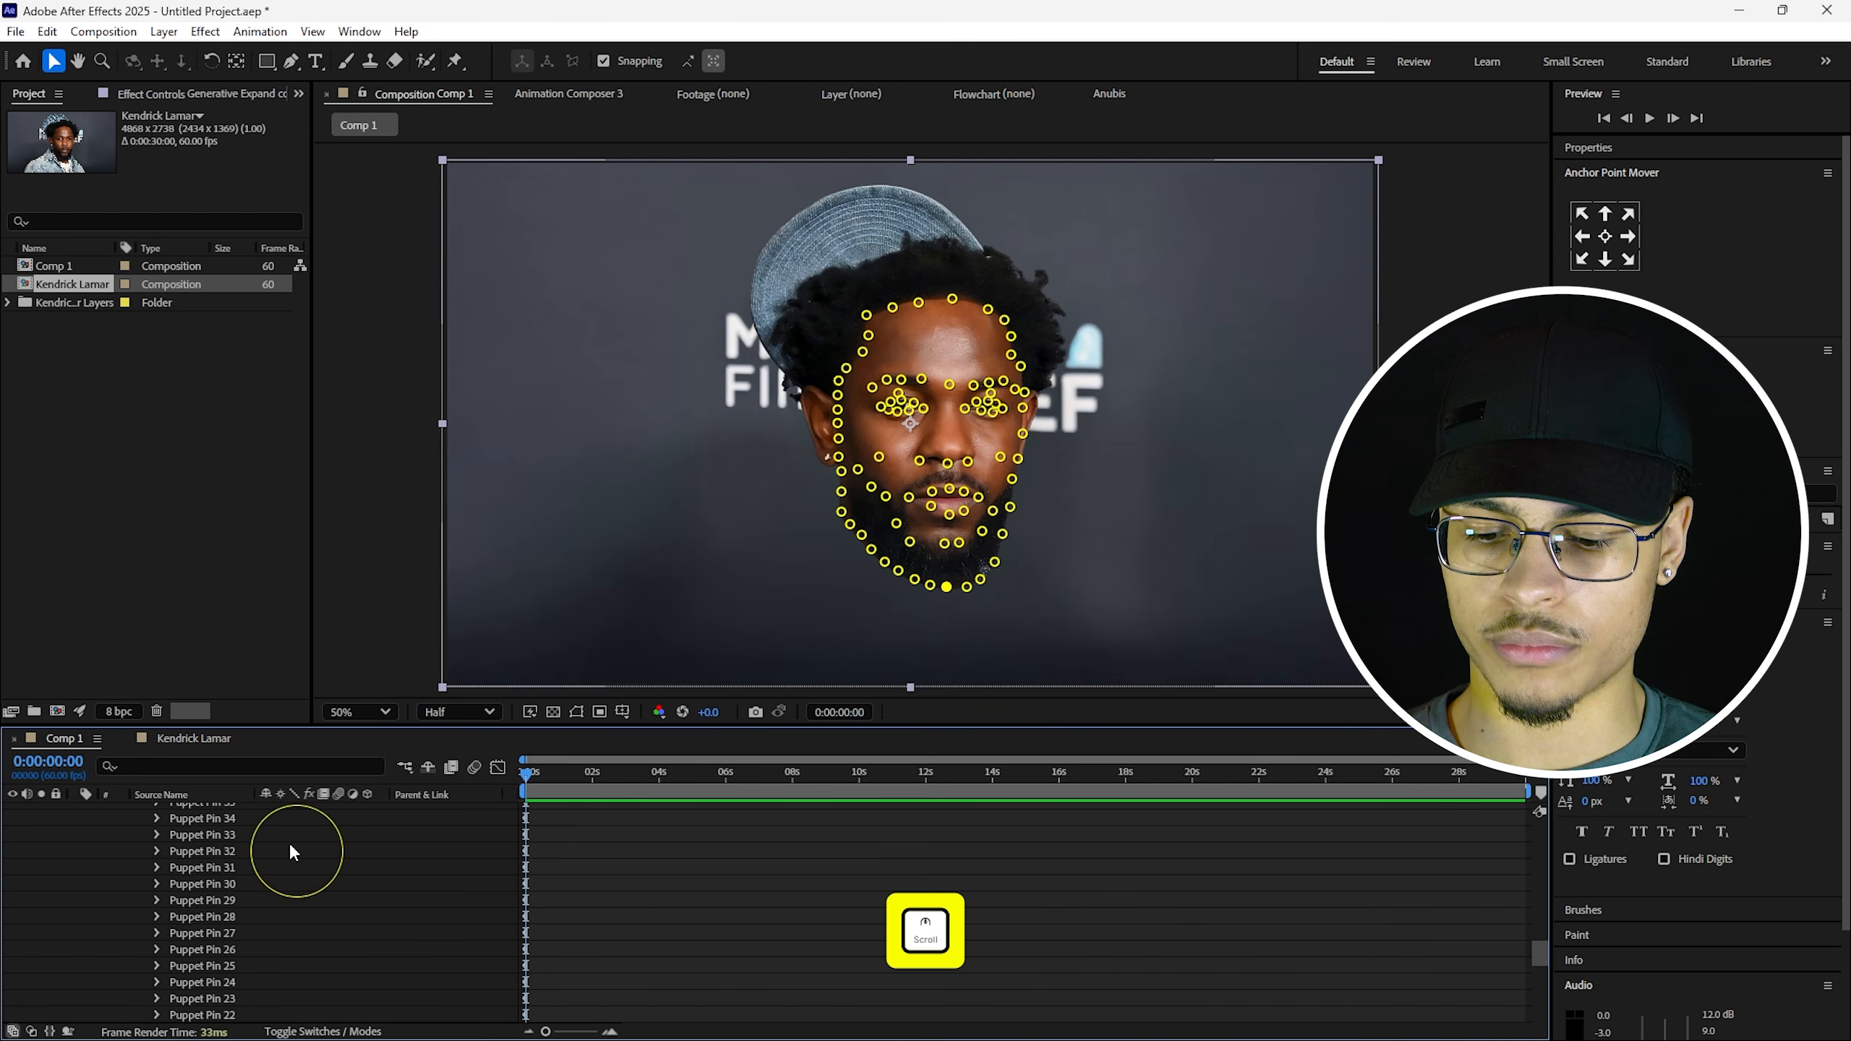
{"action": "scroll", "coordinate": [255, 854], "scroll_direction": "up", "scroll_amount": 5}
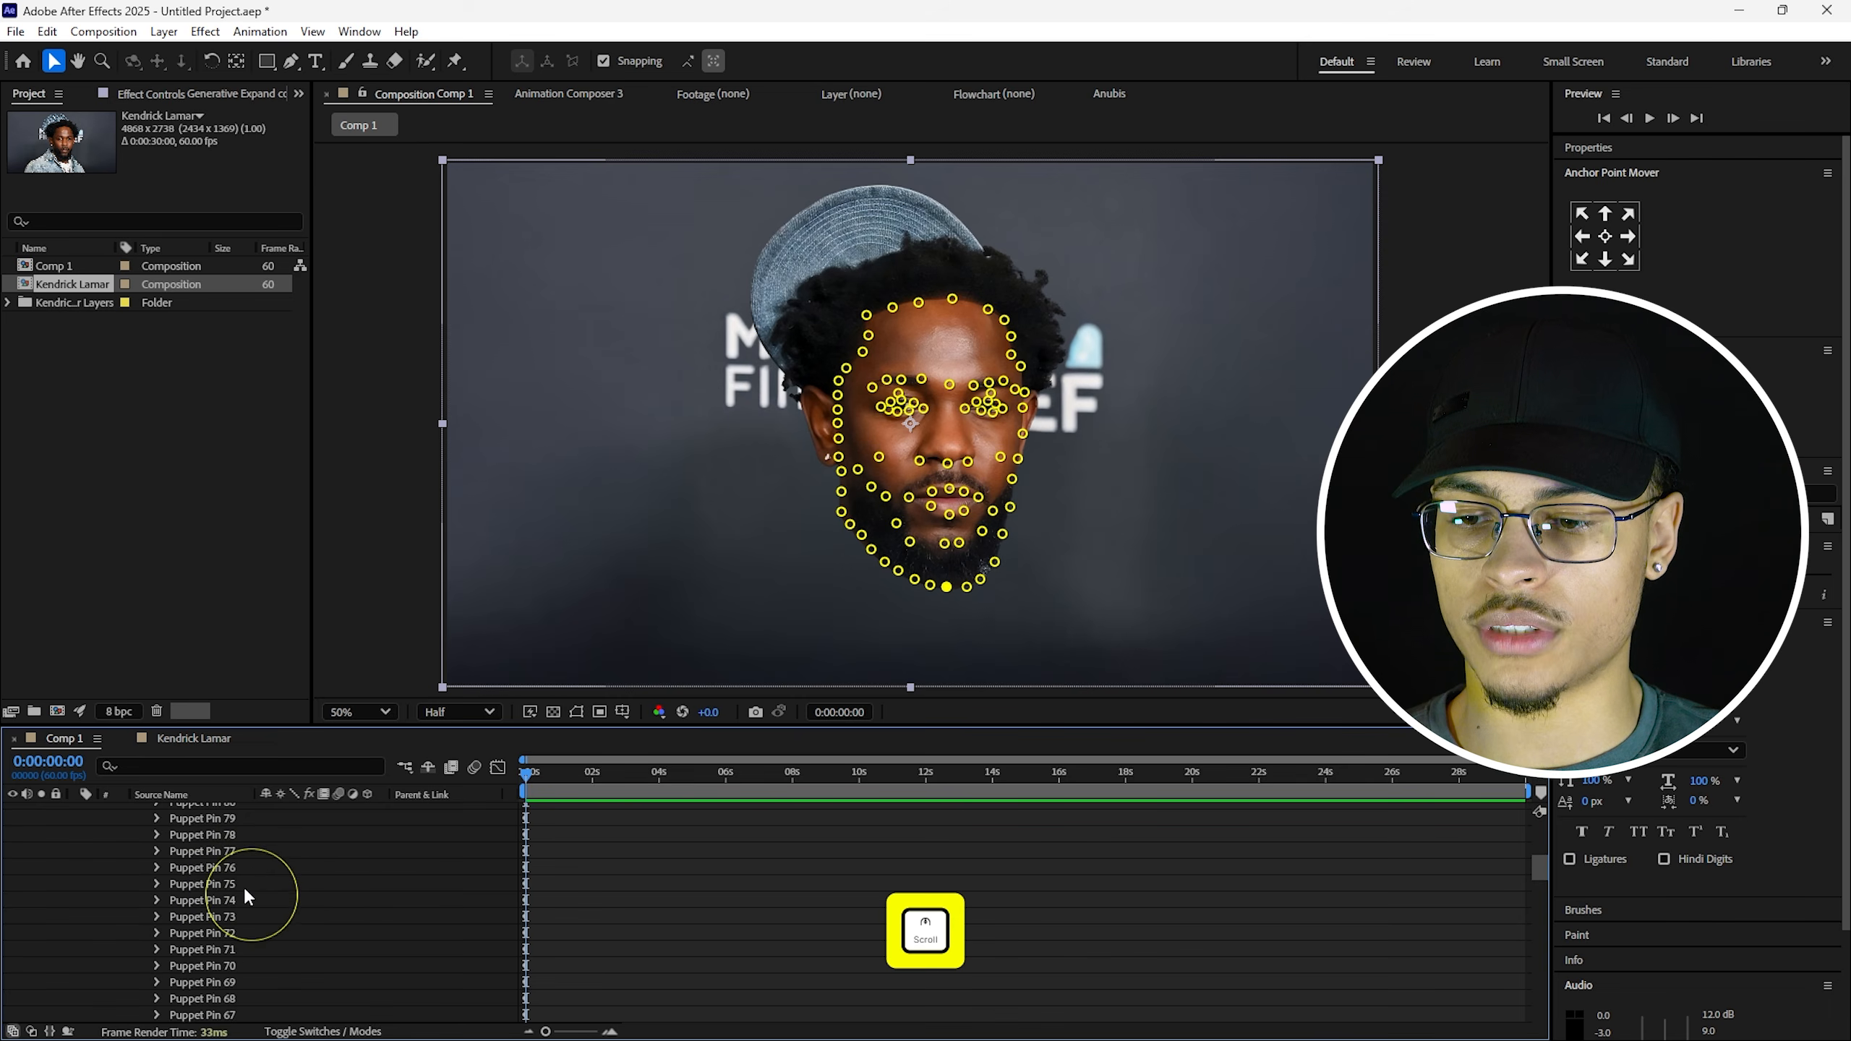
{"action": "scroll", "coordinate": [248, 875], "scroll_direction": "up", "scroll_amount": 5}
{"action": "left_click", "coordinate": [229, 935], "text": "shift"}
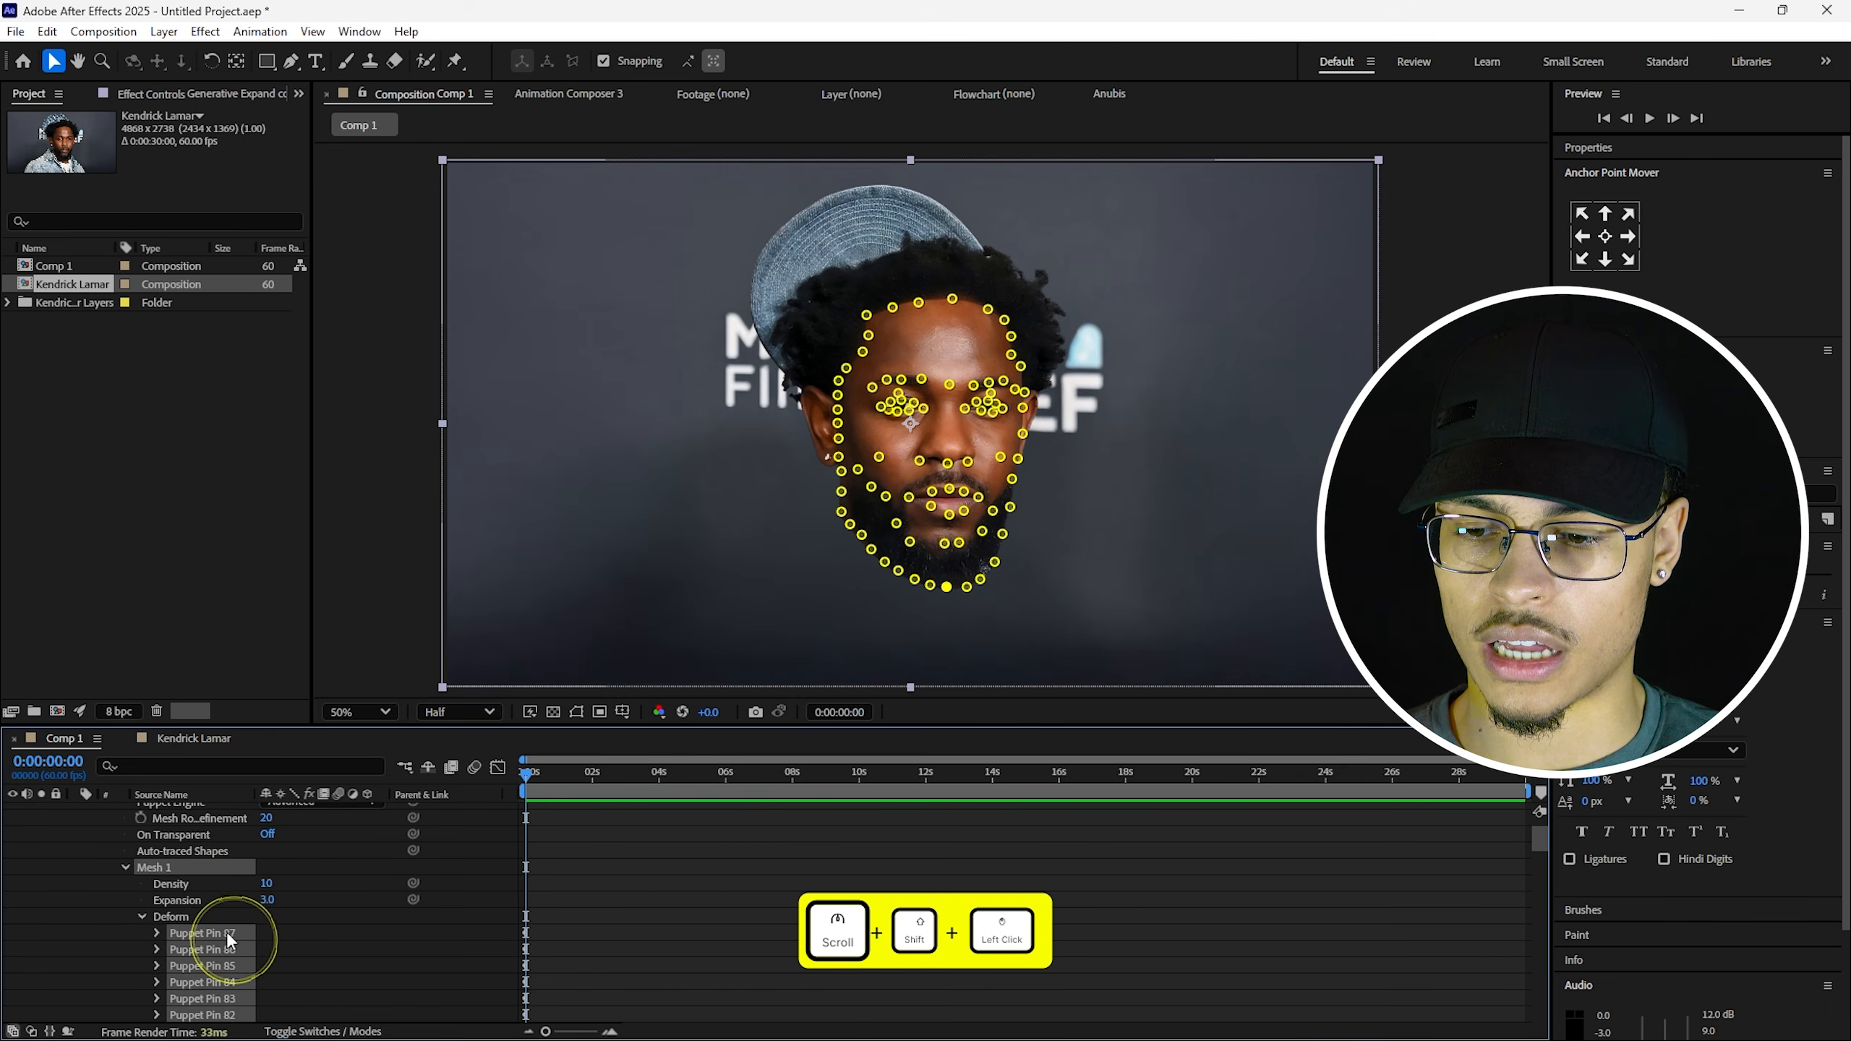
{"action": "scroll", "coordinate": [230, 903], "scroll_direction": "down", "scroll_amount": 11}
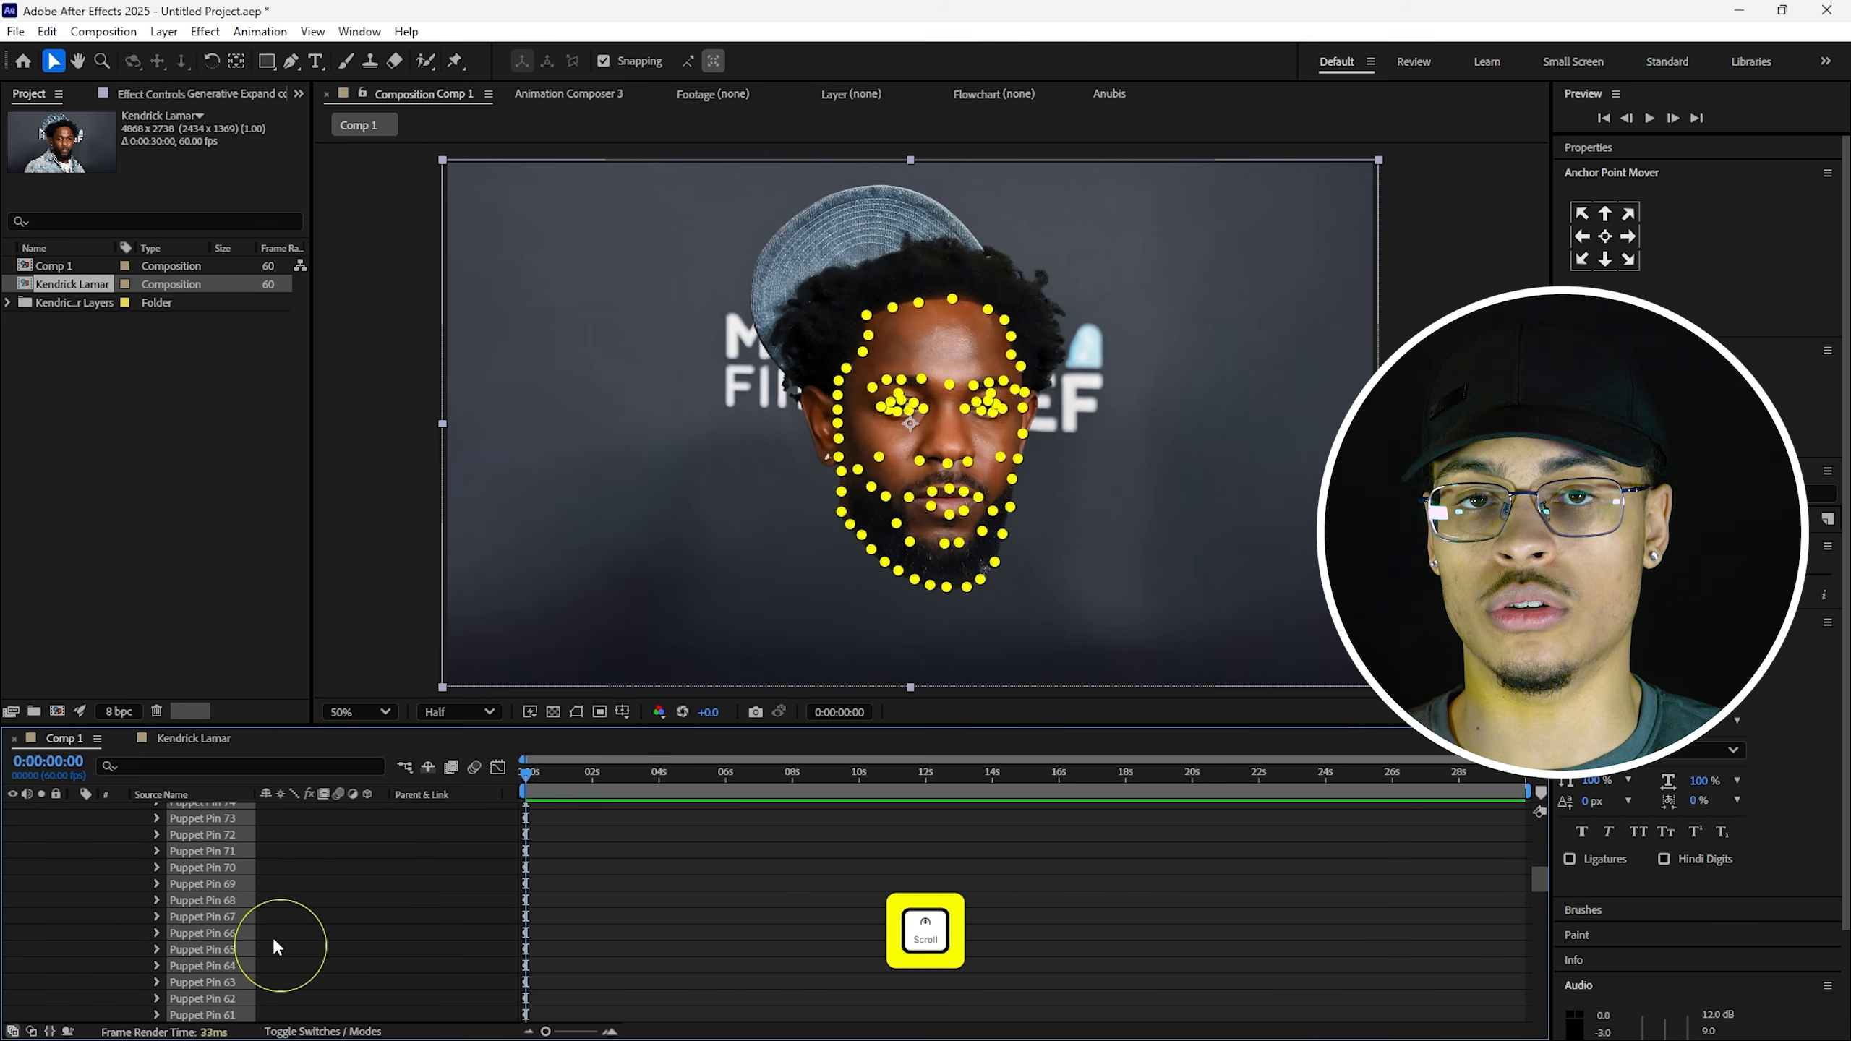
{"action": "scroll", "coordinate": [275, 943], "scroll_direction": "up", "scroll_amount": 4}
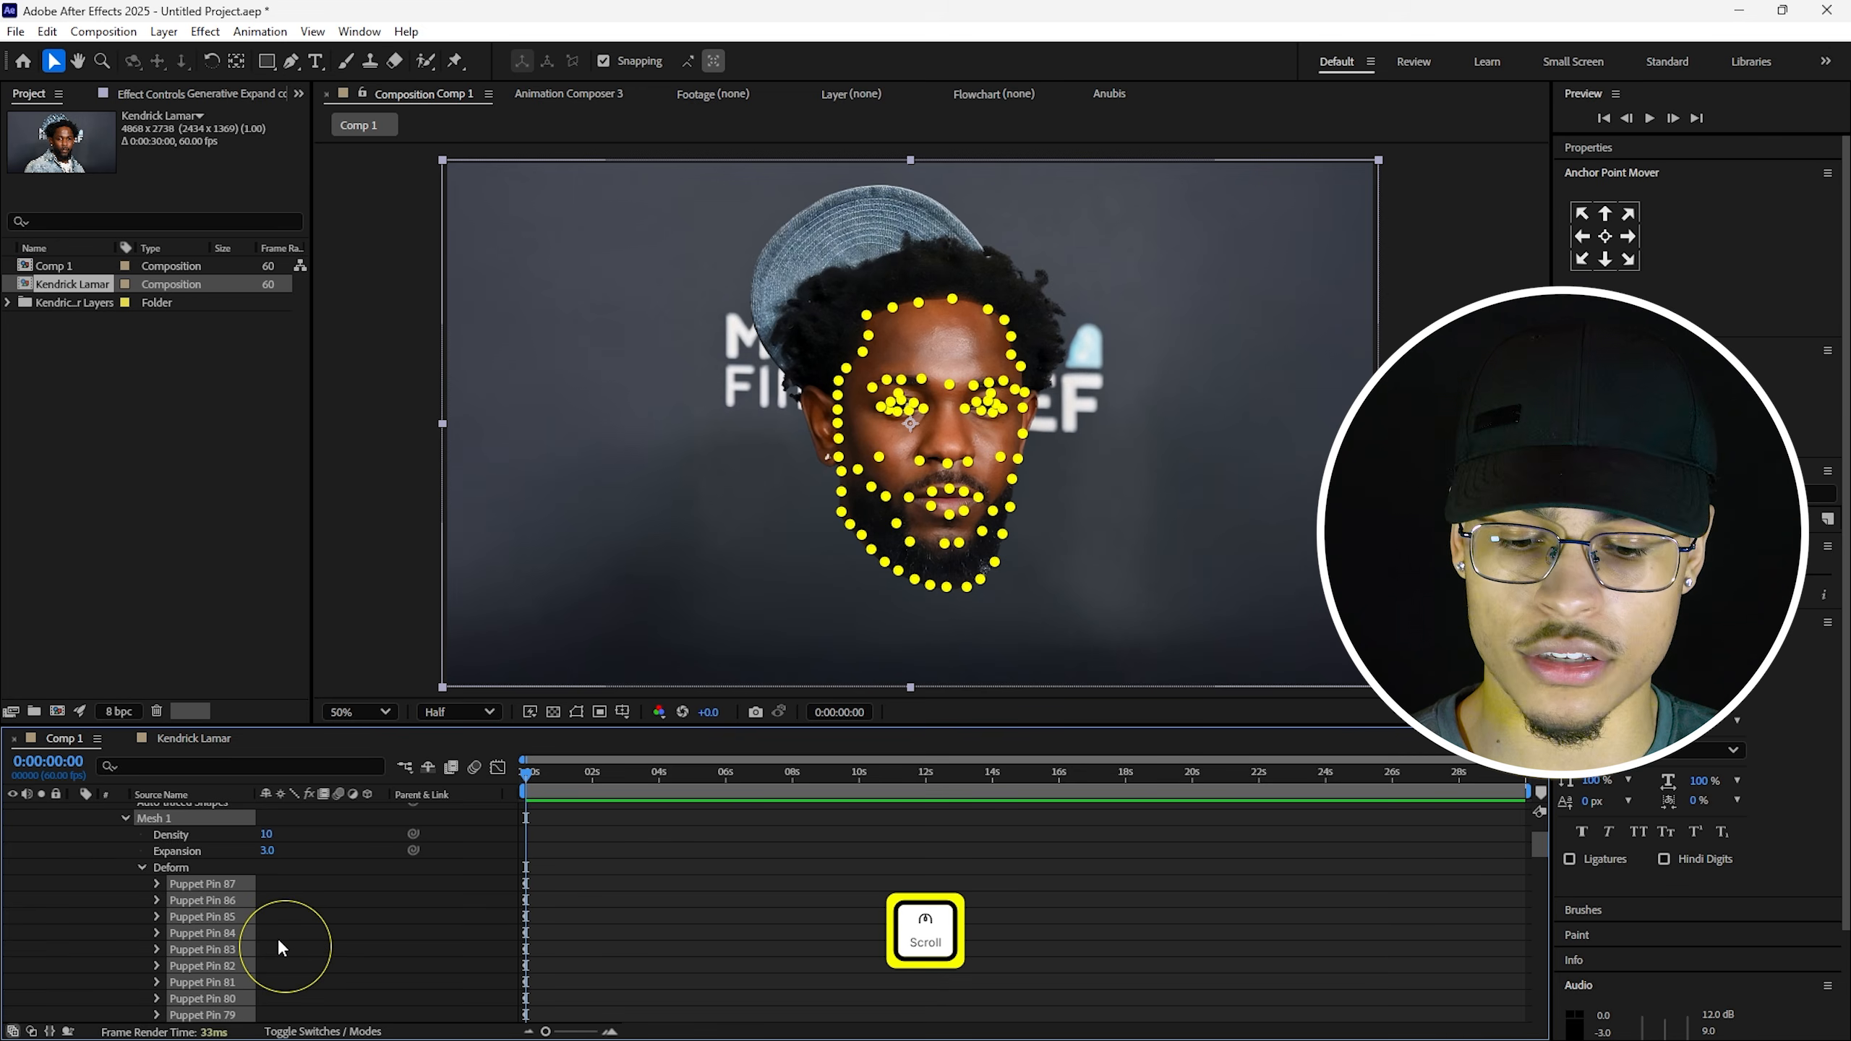
{"action": "key", "text": "u"}
{"action": "scroll", "coordinate": [541, 917], "scroll_direction": "down", "scroll_amount": 3}
{"action": "scroll", "coordinate": [614, 884], "scroll_direction": "up", "scroll_amount": 3}
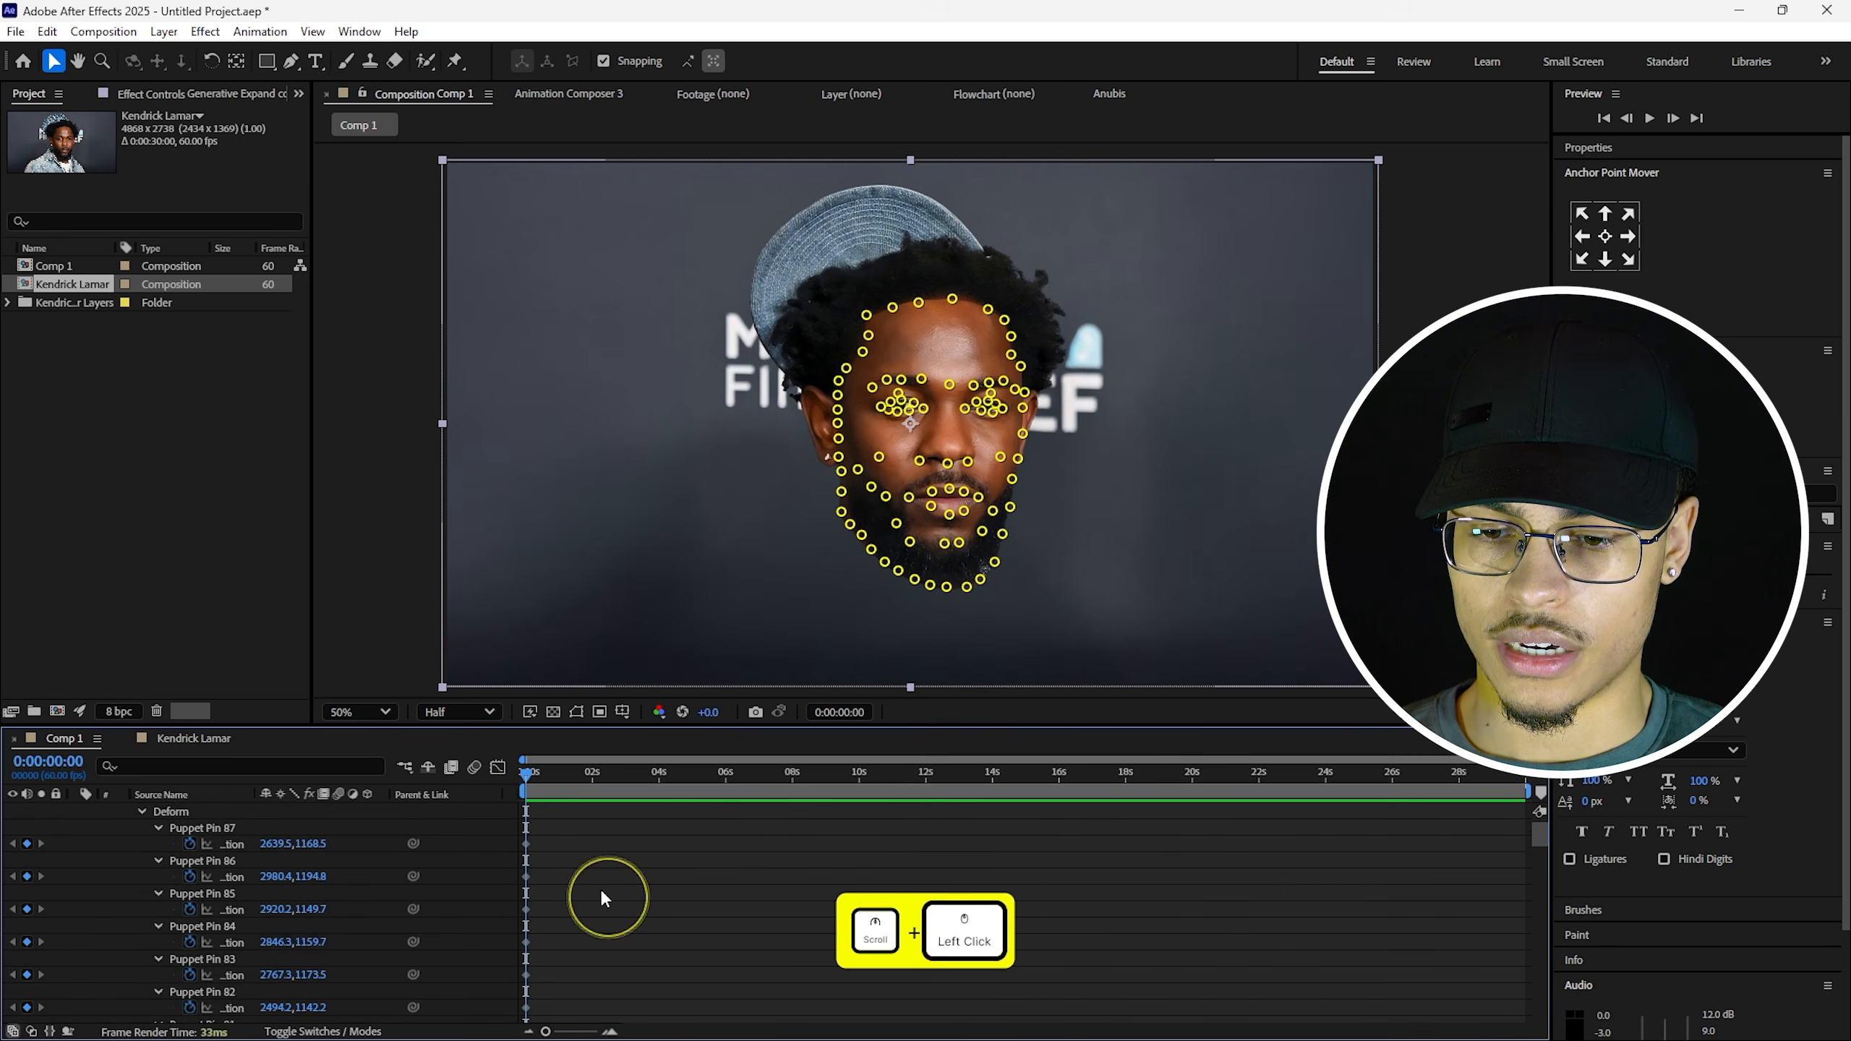
Enlarge the Timeline panel, show all face pins, and undo a test move of the under-eye pin.
{"action": "left_click_drag", "start_coordinate": [618, 724], "coordinate": [613, 616]}
{"action": "scroll", "coordinate": [577, 839], "scroll_direction": "down", "scroll_amount": 5}
{"action": "left_click", "coordinate": [666, 693]}
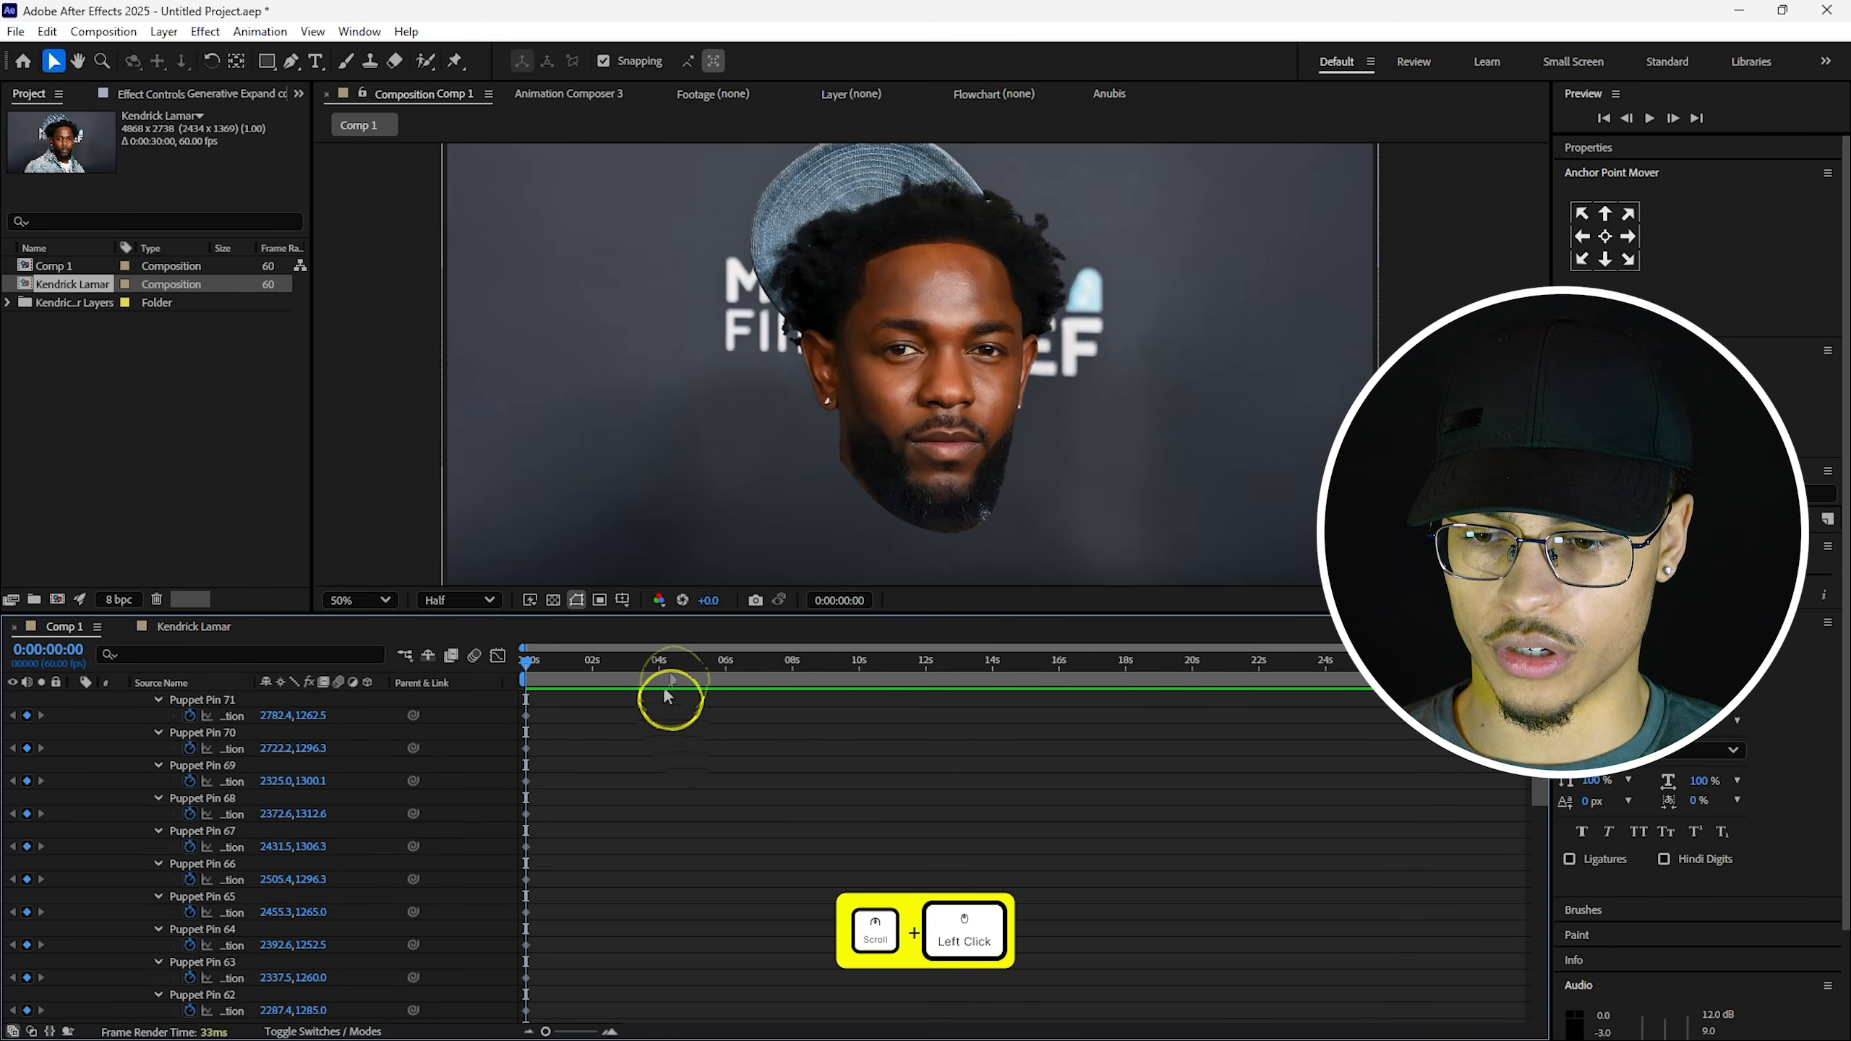
{"action": "scroll", "coordinate": [603, 769], "scroll_direction": "up", "scroll_amount": 5}
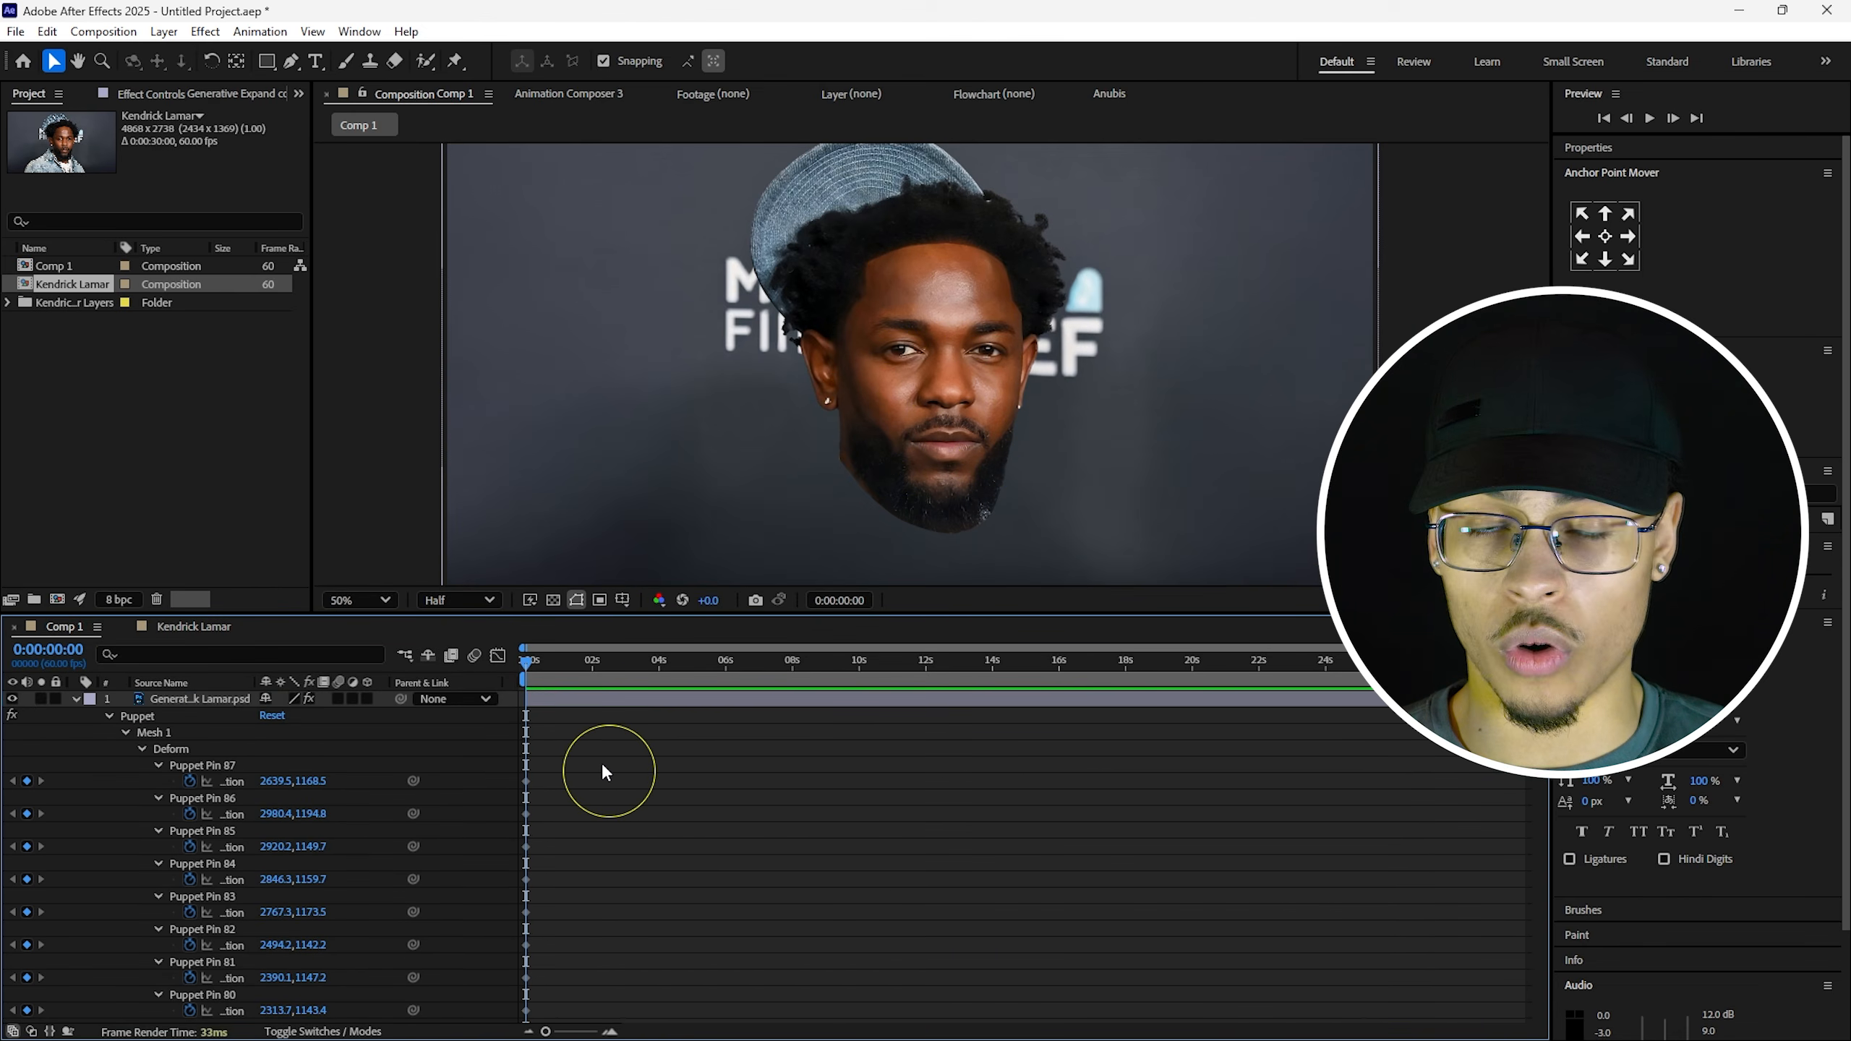
{"action": "left_click", "coordinate": [179, 749]}
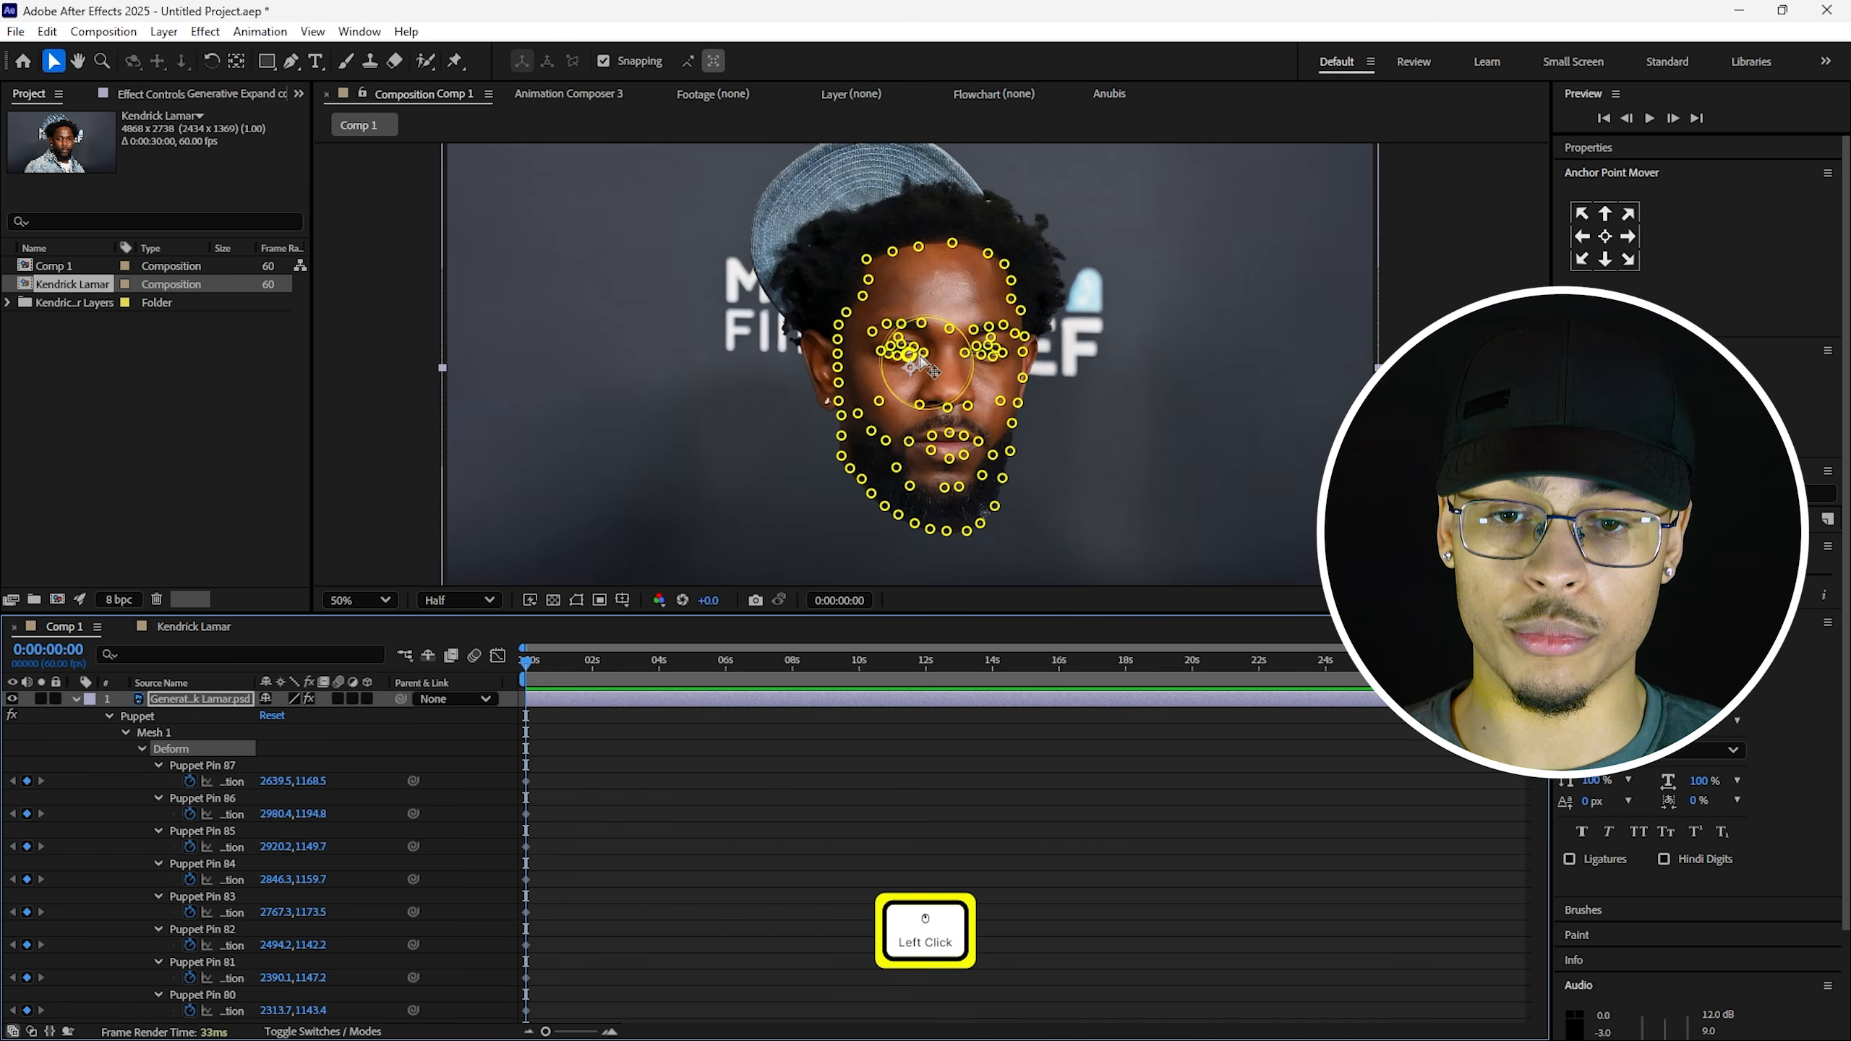
{"action": "left_click_drag", "start_coordinate": [909, 355], "coordinate": [906, 373]}
{"action": "key", "text": "ctrl+z"}
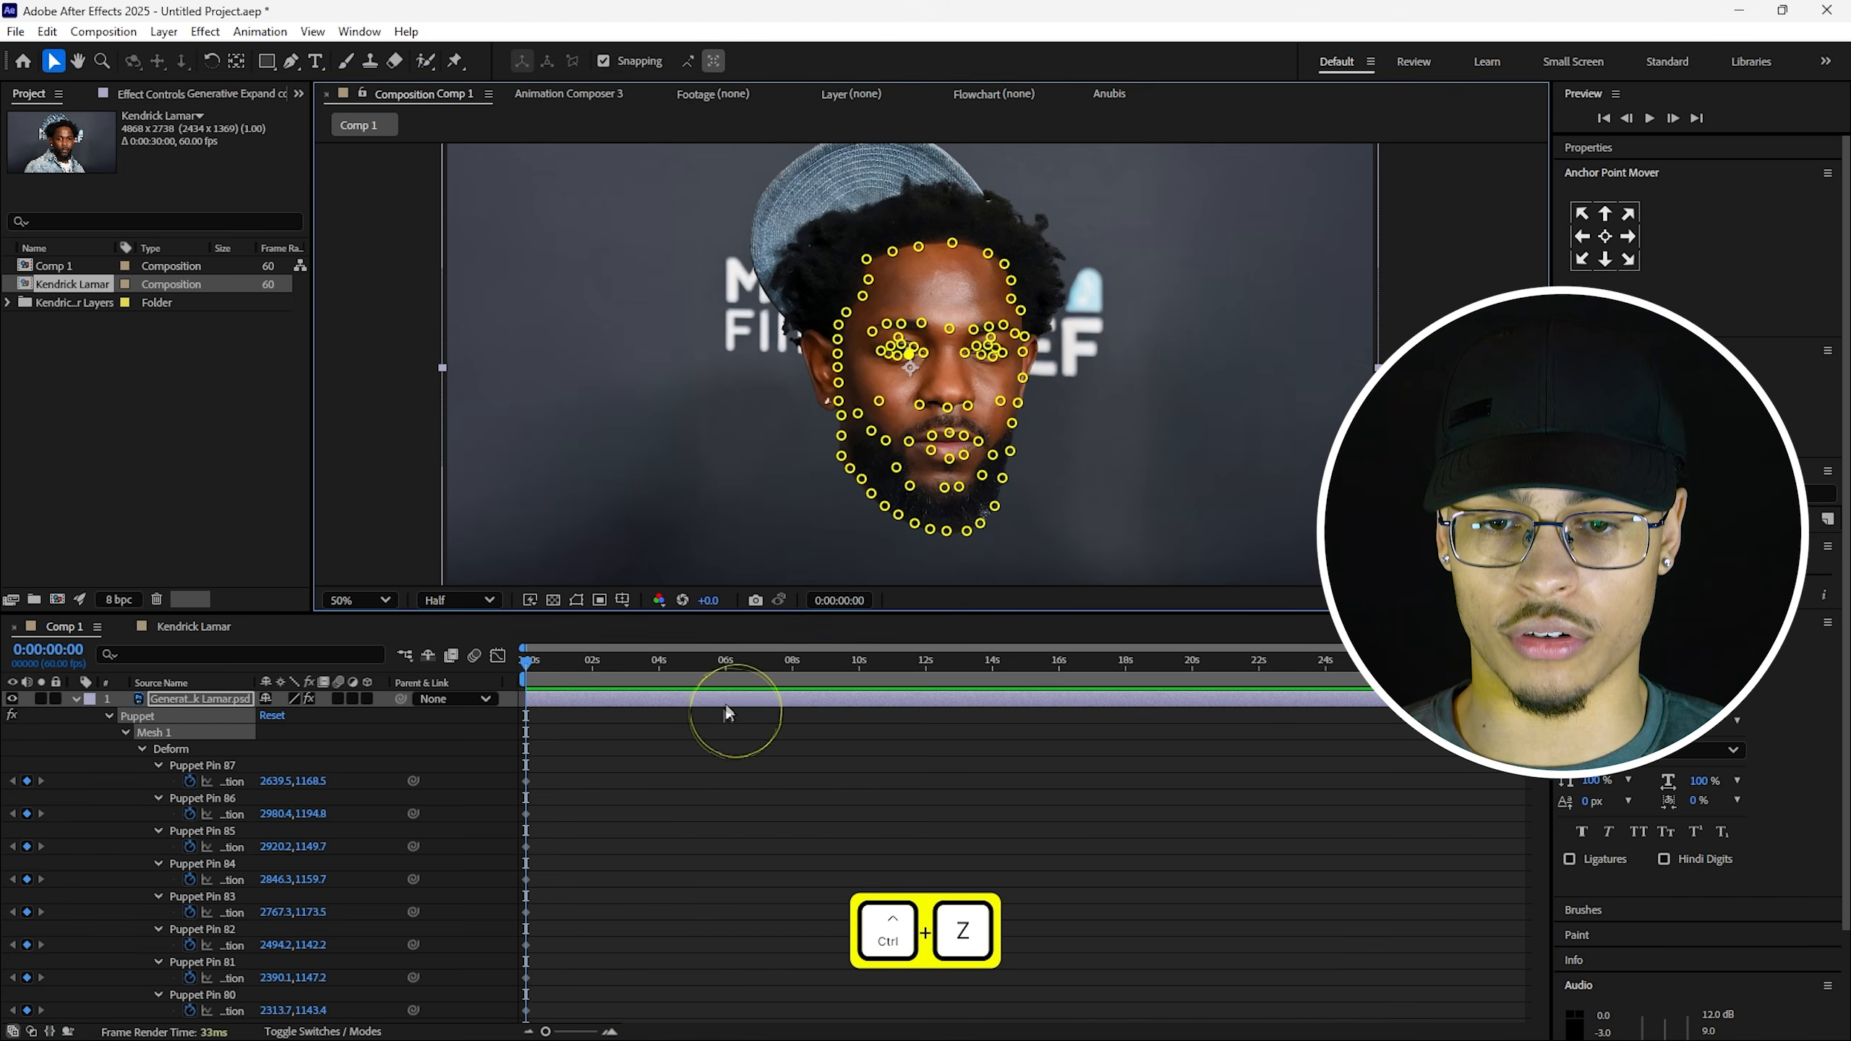
{"action": "left_click", "coordinate": [576, 782]}
Set the current time to exactly 0:00:01:00 and select the mouth pin.
{"action": "left_click", "coordinate": [568, 661]}
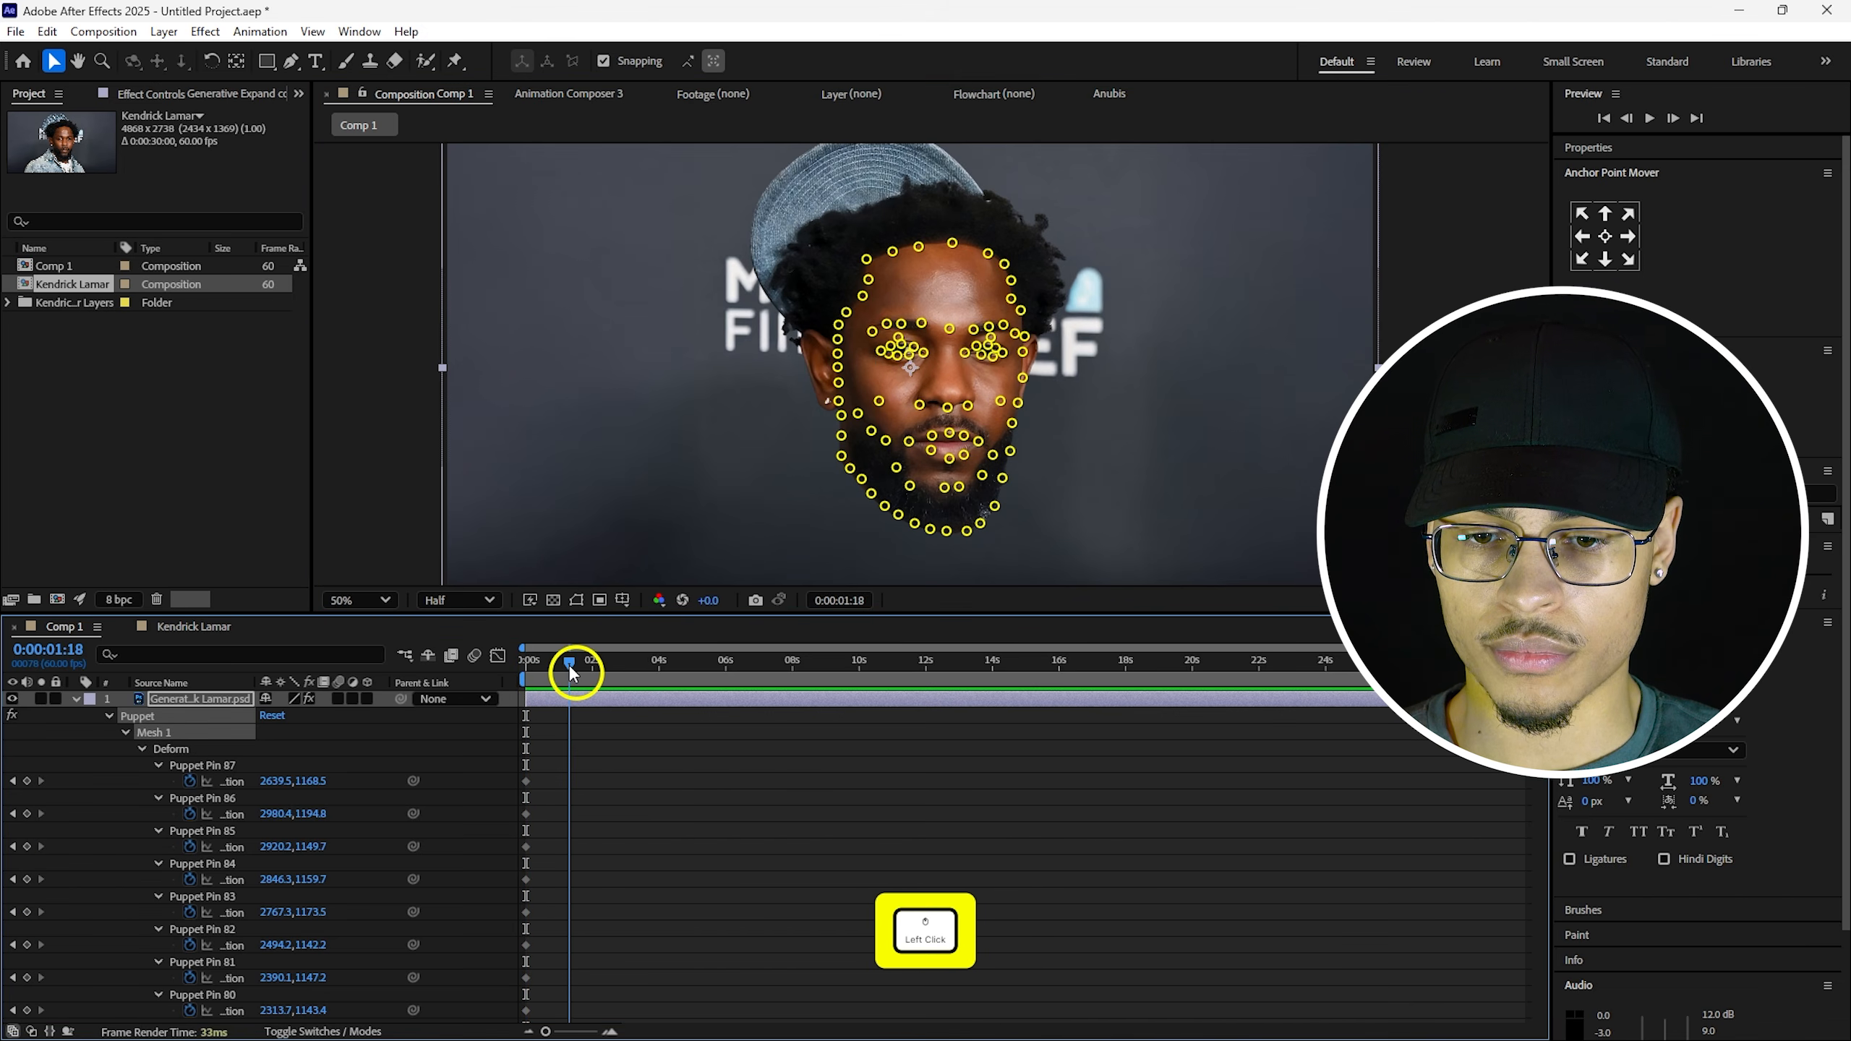
{"action": "left_click", "coordinate": [853, 600]}
{"action": "left_click", "coordinate": [843, 514]}
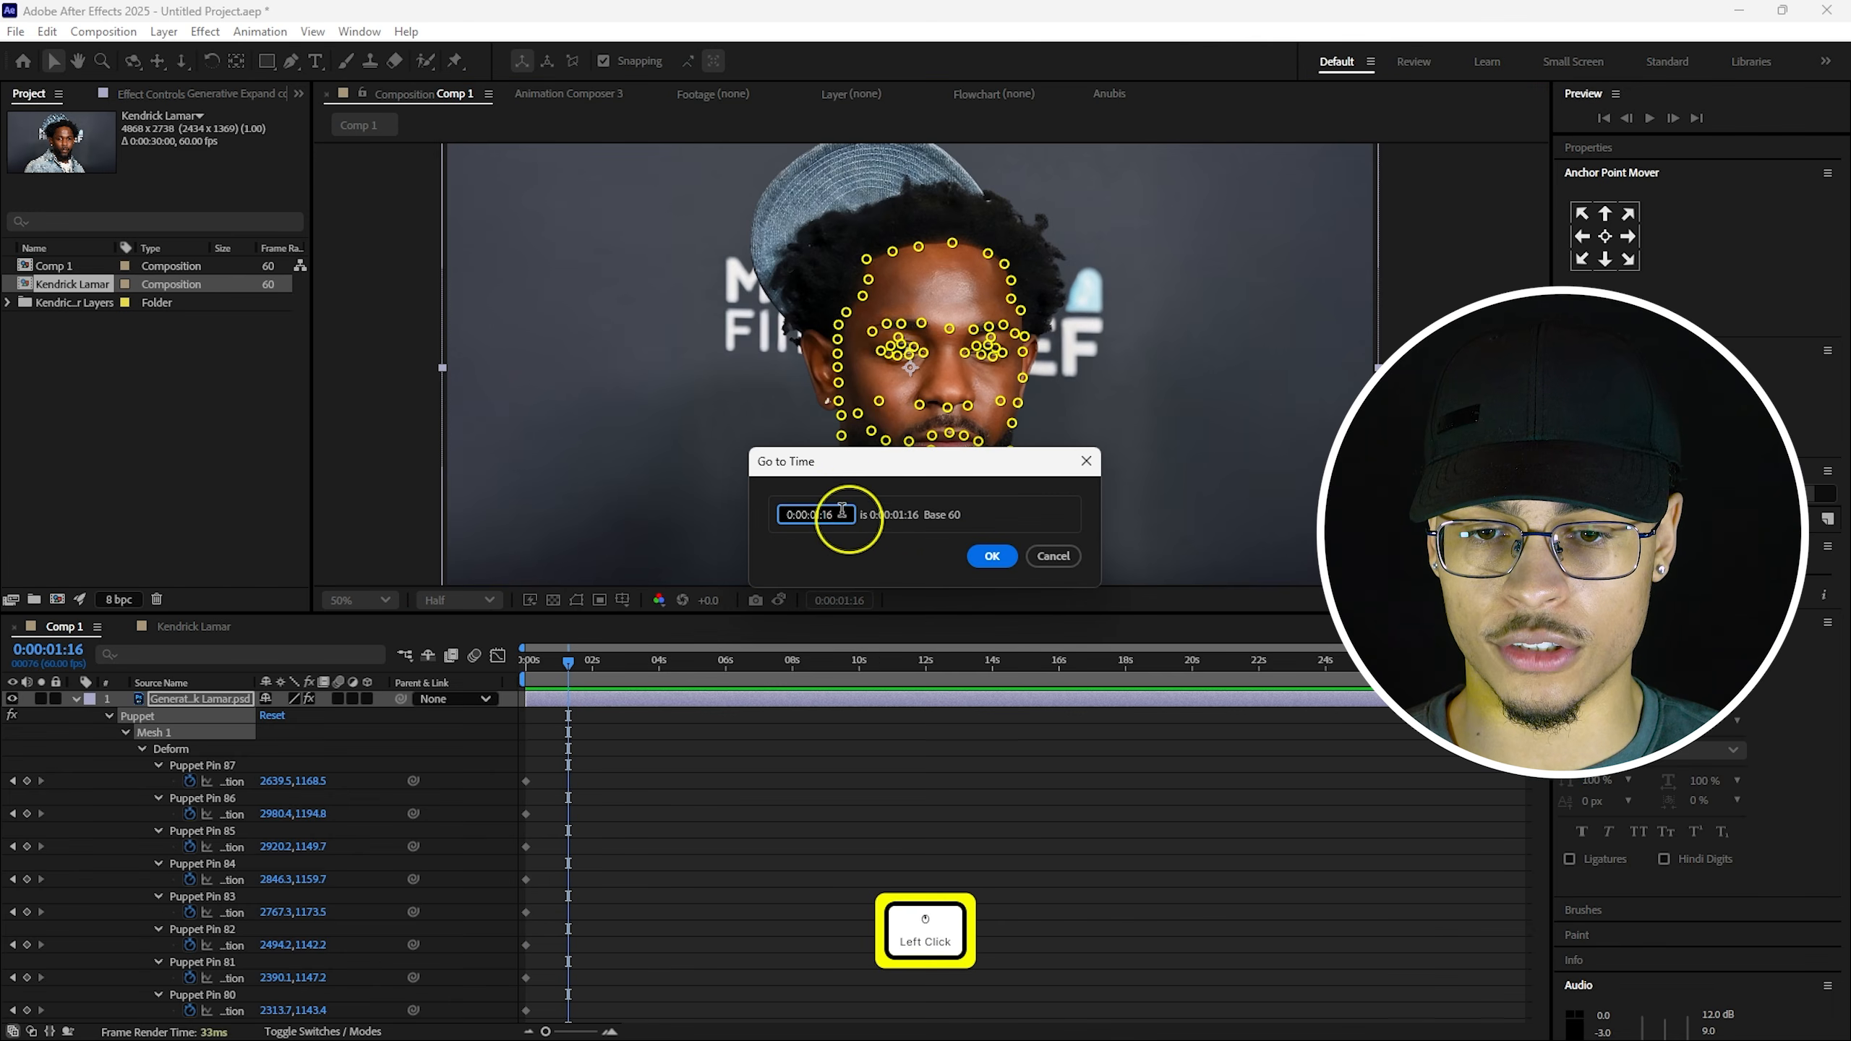
{"action": "key", "text": "BackSpace"}
{"action": "key", "text": "Return"}
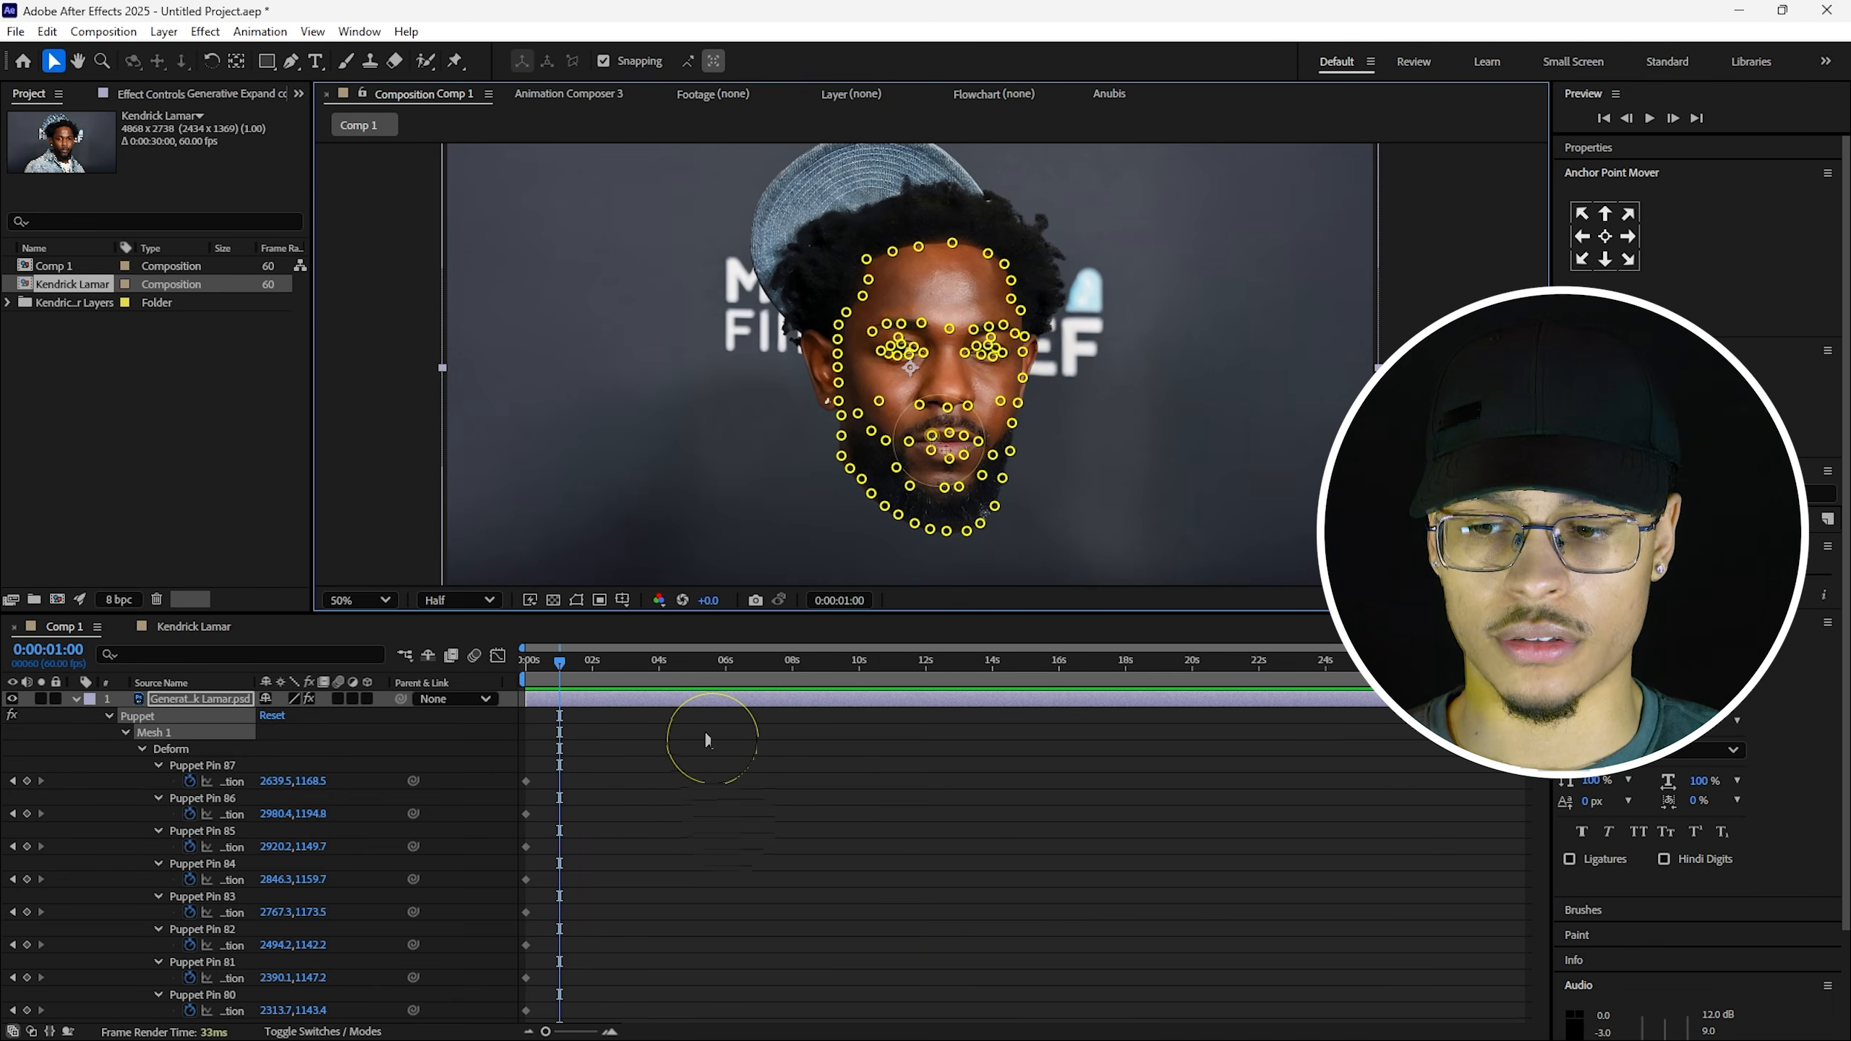
{"action": "left_click", "coordinate": [933, 436]}
{"action": "scroll", "coordinate": [988, 483], "scroll_direction": "up", "scroll_amount": 2}
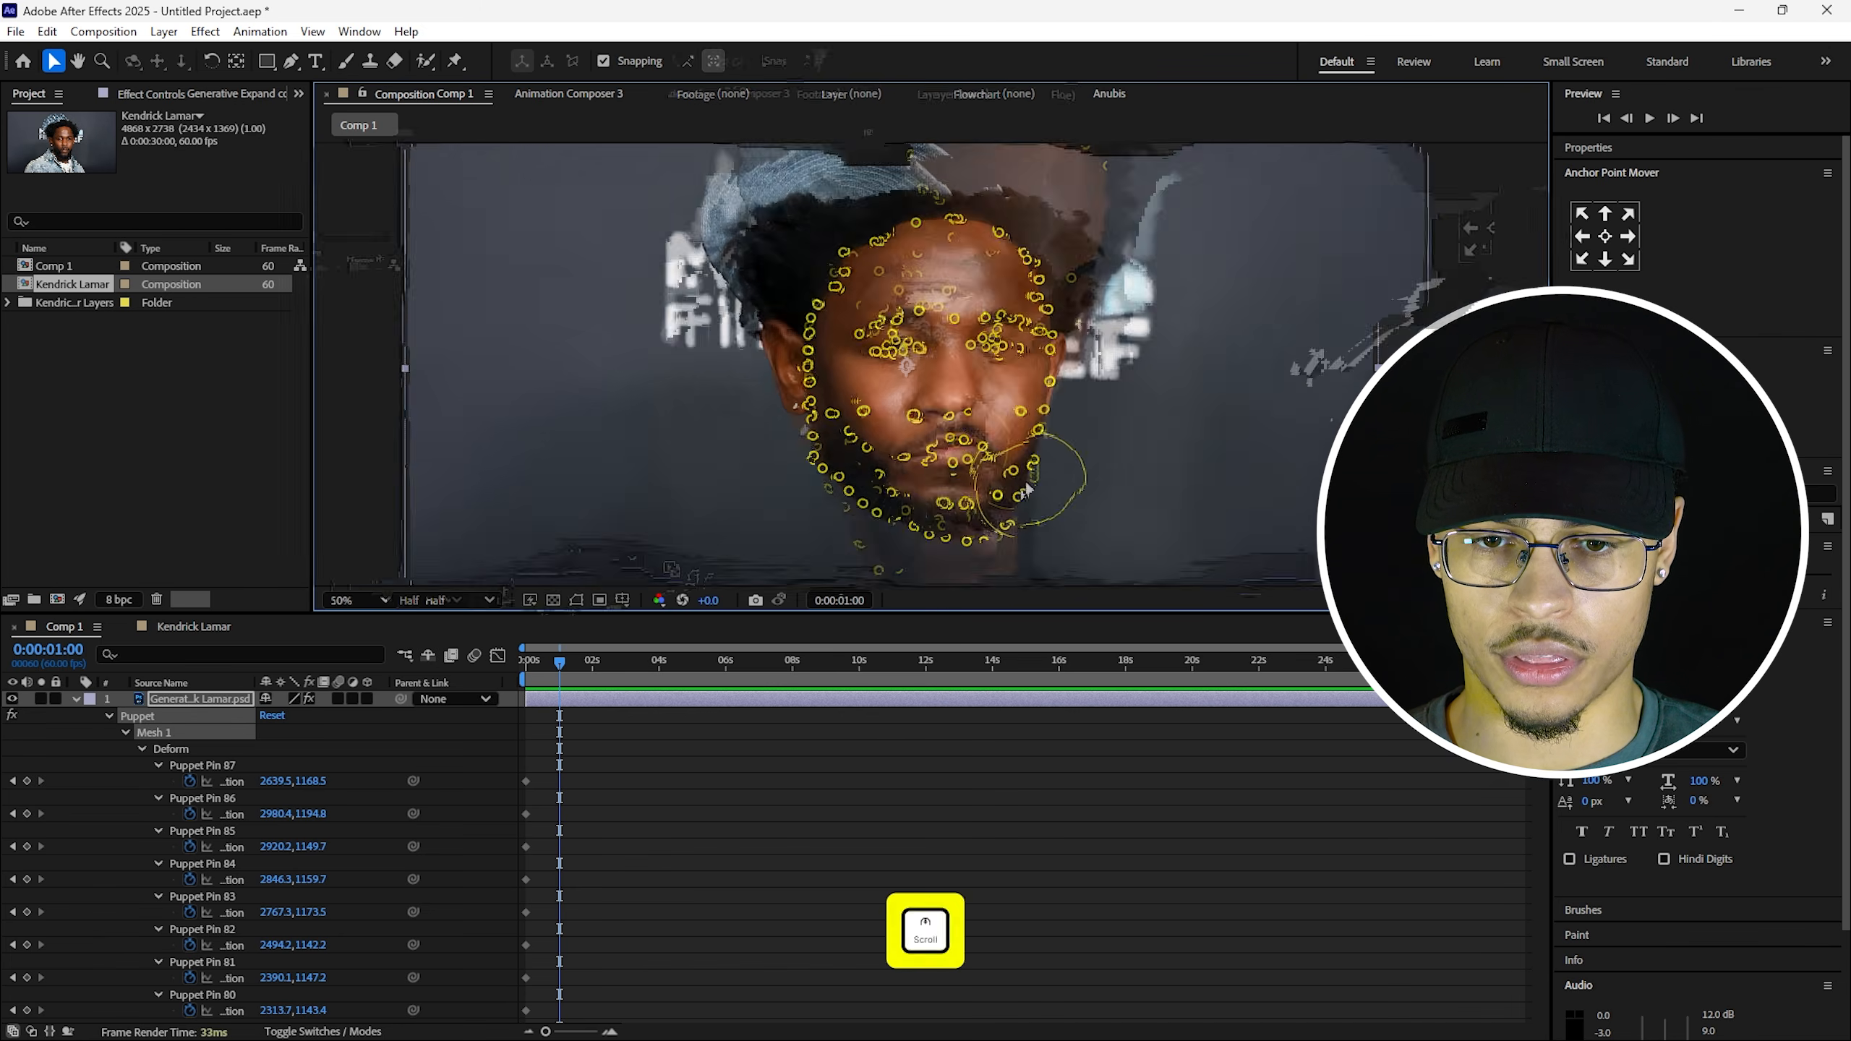
Raise the left and right mouth-corner pins into a smile and nudge the upper lip.
{"action": "left_click", "coordinate": [859, 502]}
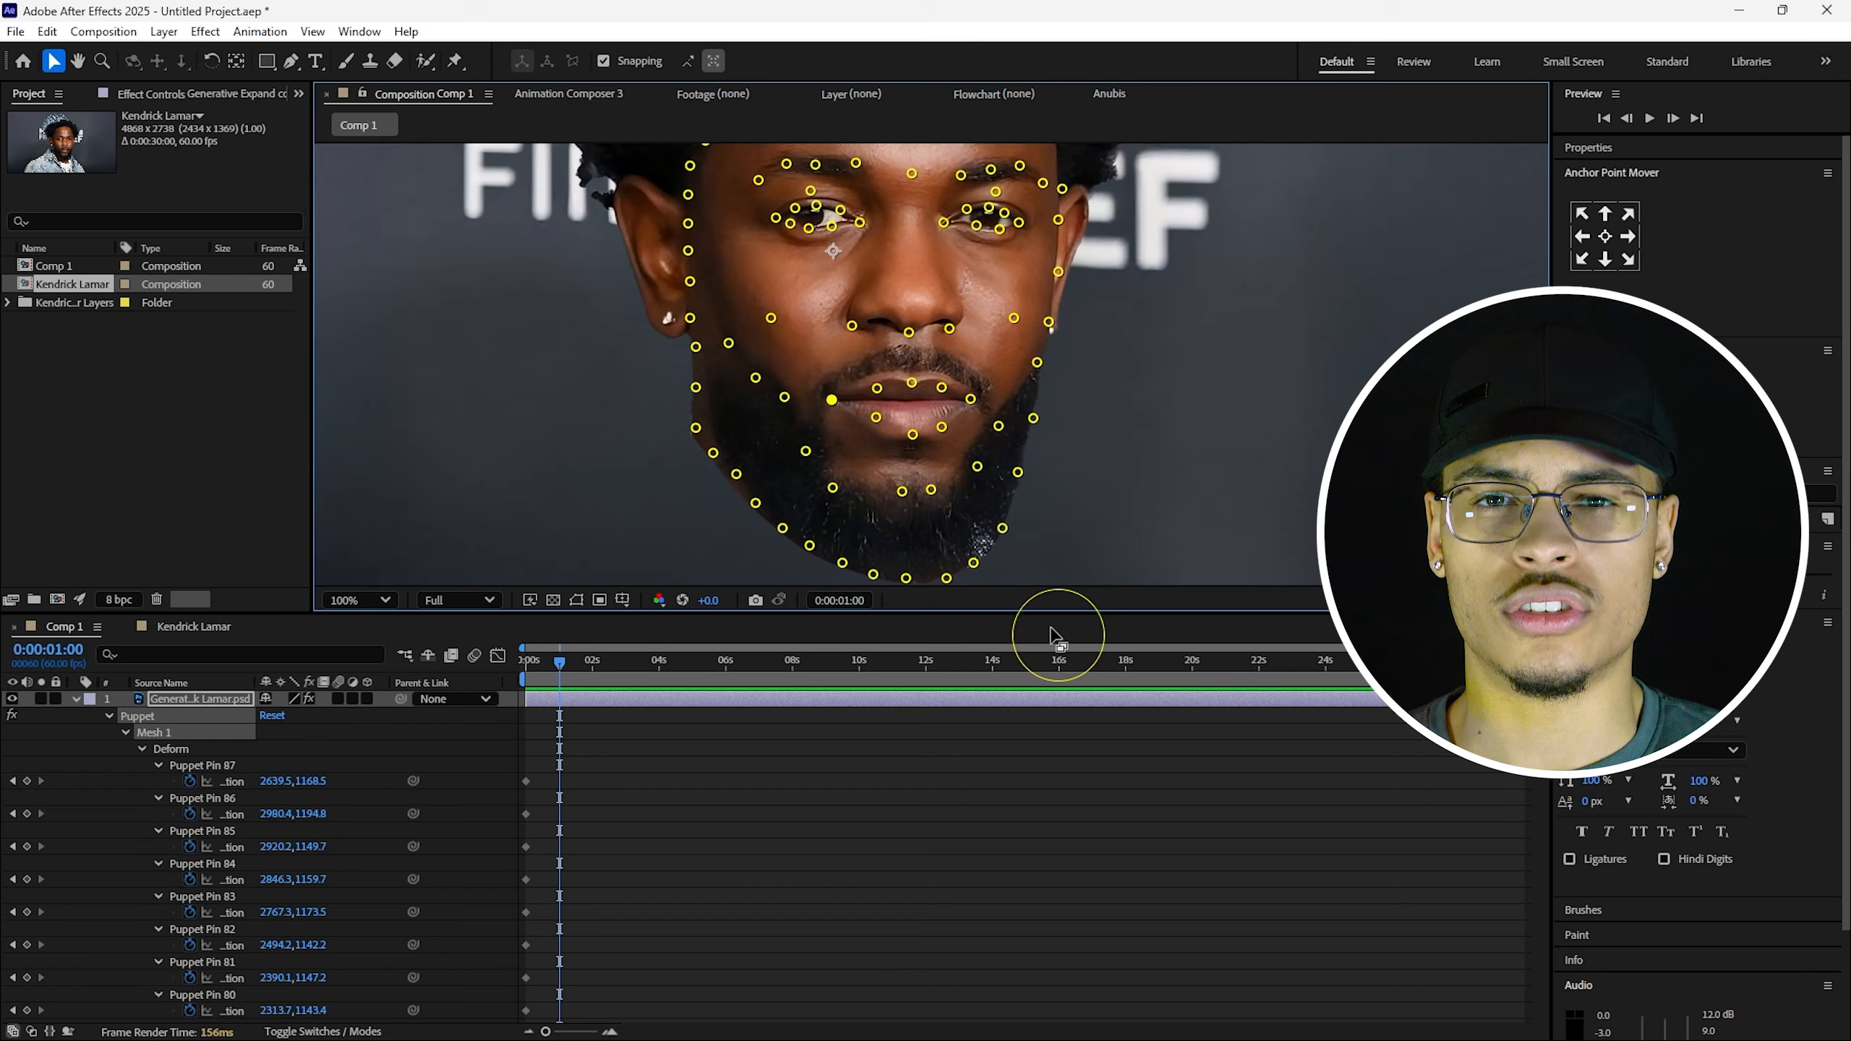
{"action": "left_click_drag", "start_coordinate": [832, 400], "coordinate": [823, 381]}
{"action": "left_click_drag", "start_coordinate": [969, 399], "coordinate": [988, 387]}
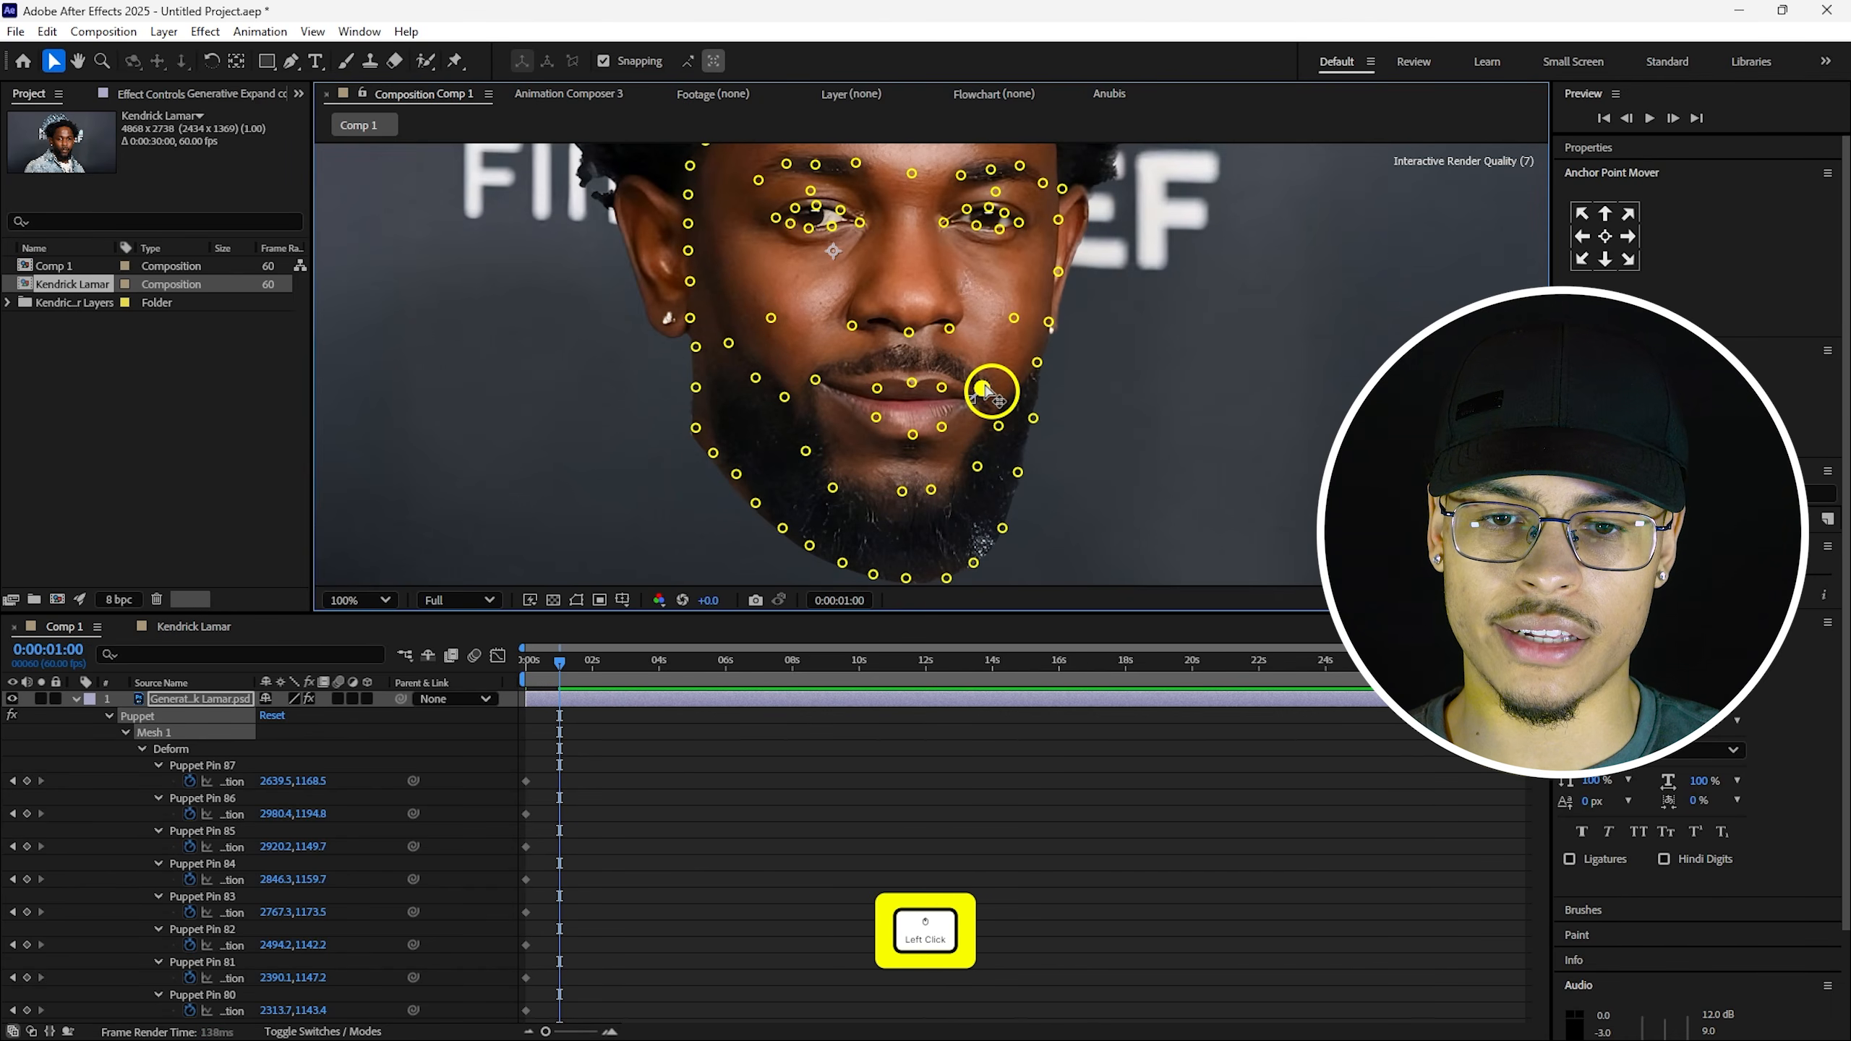
{"action": "left_click", "coordinate": [877, 388]}
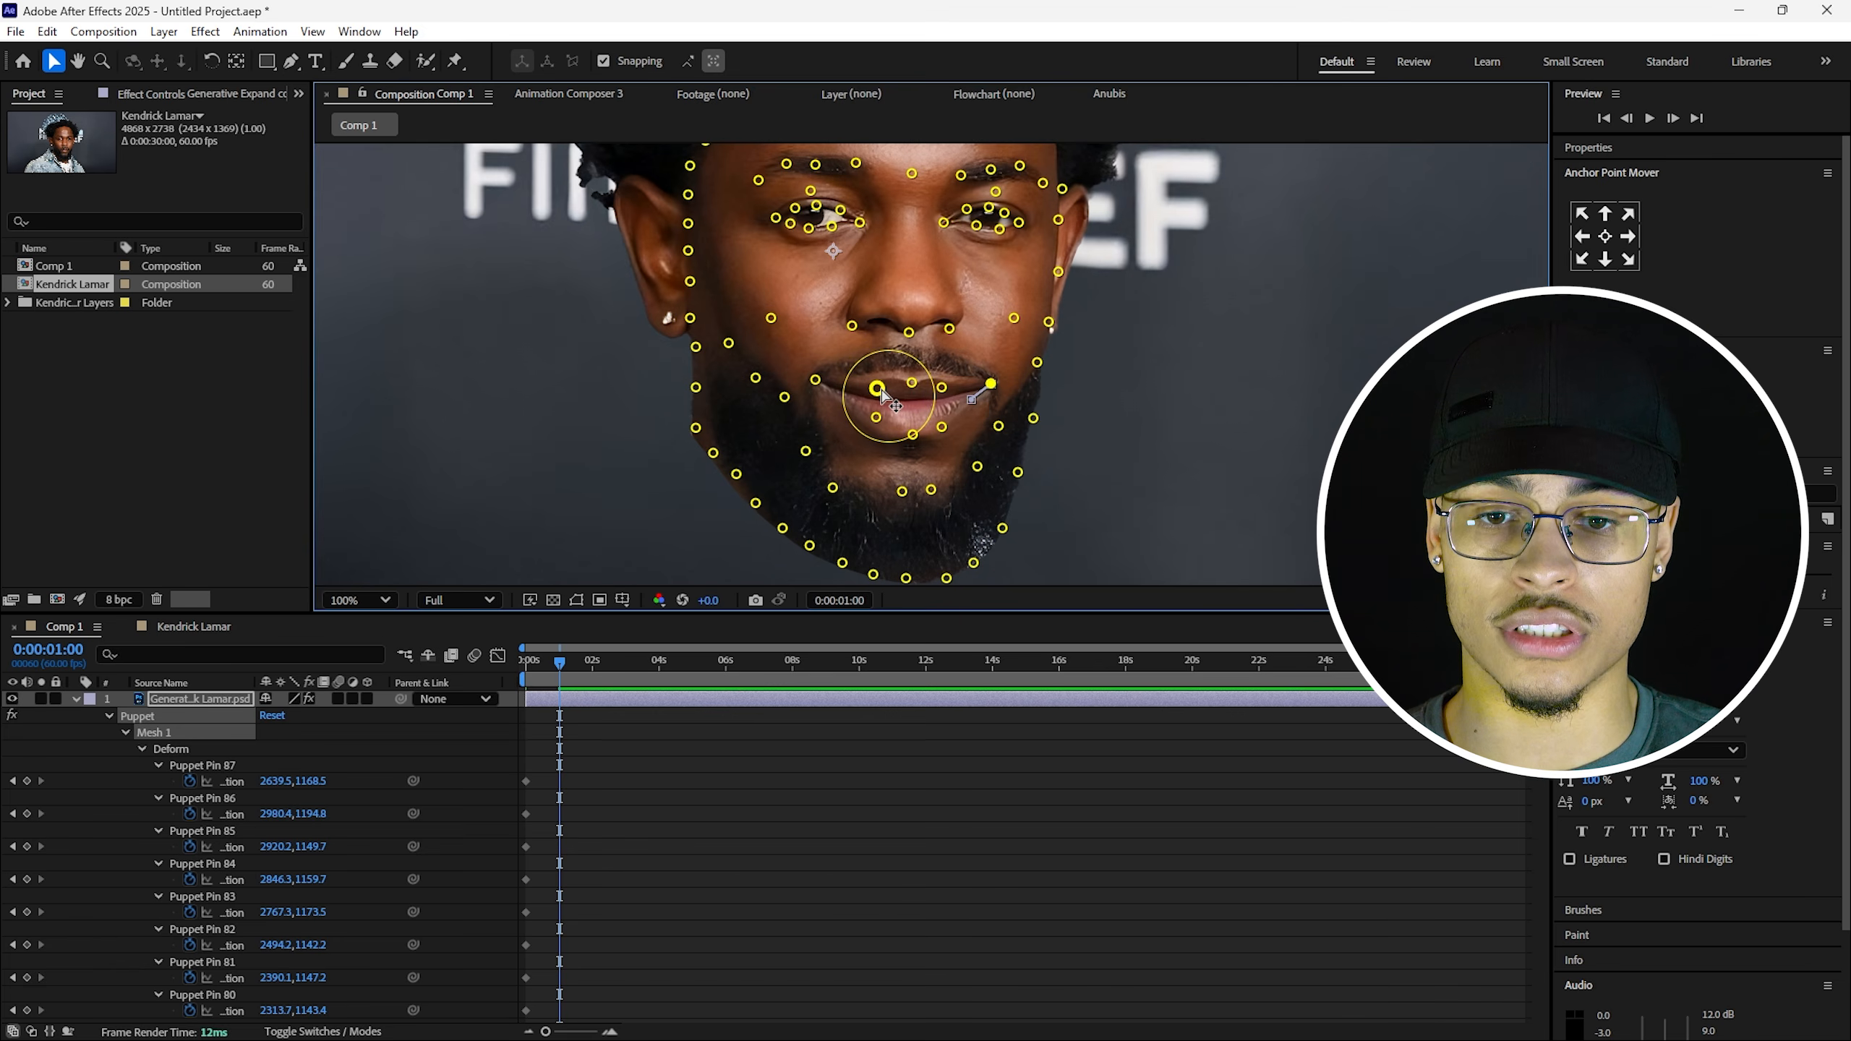
{"action": "left_click_drag", "start_coordinate": [881, 393], "coordinate": [964, 387]}
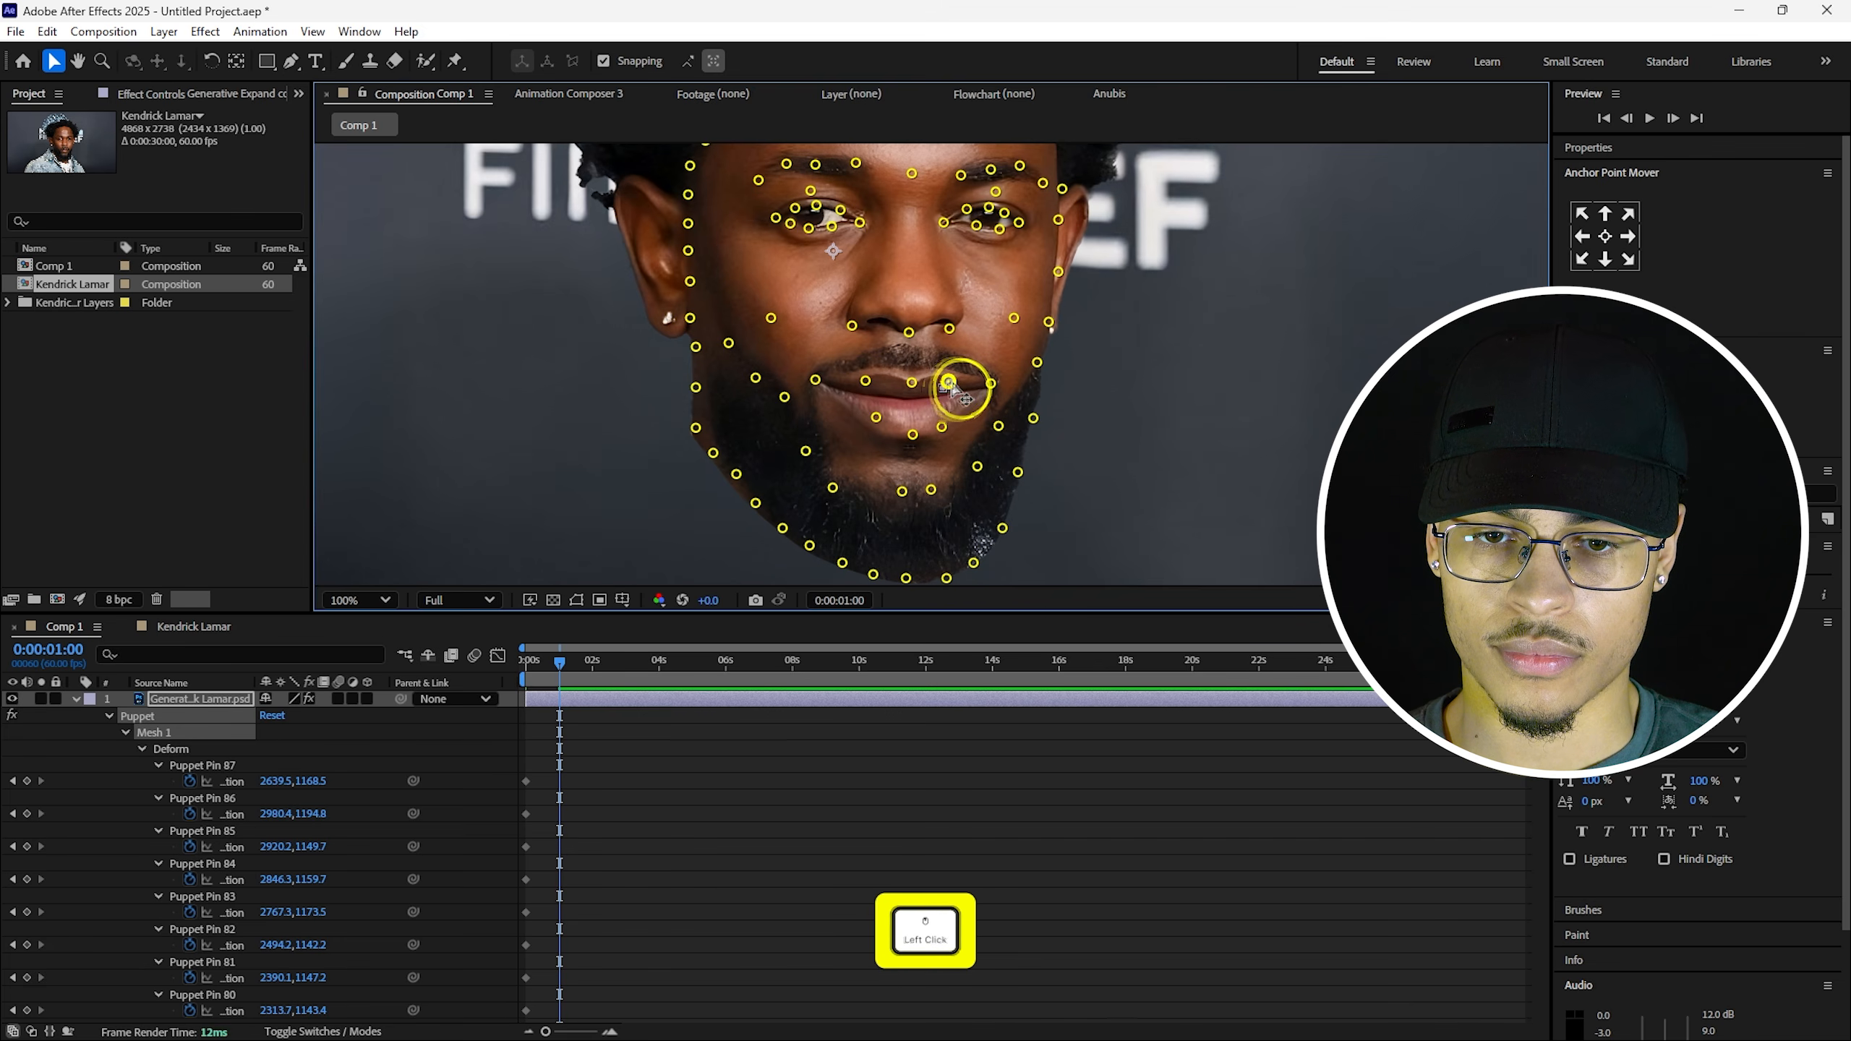
Slightly reshape the left upper-lip pin and bring the puppet pins back onto the face.
{"action": "left_click", "coordinate": [912, 382]}
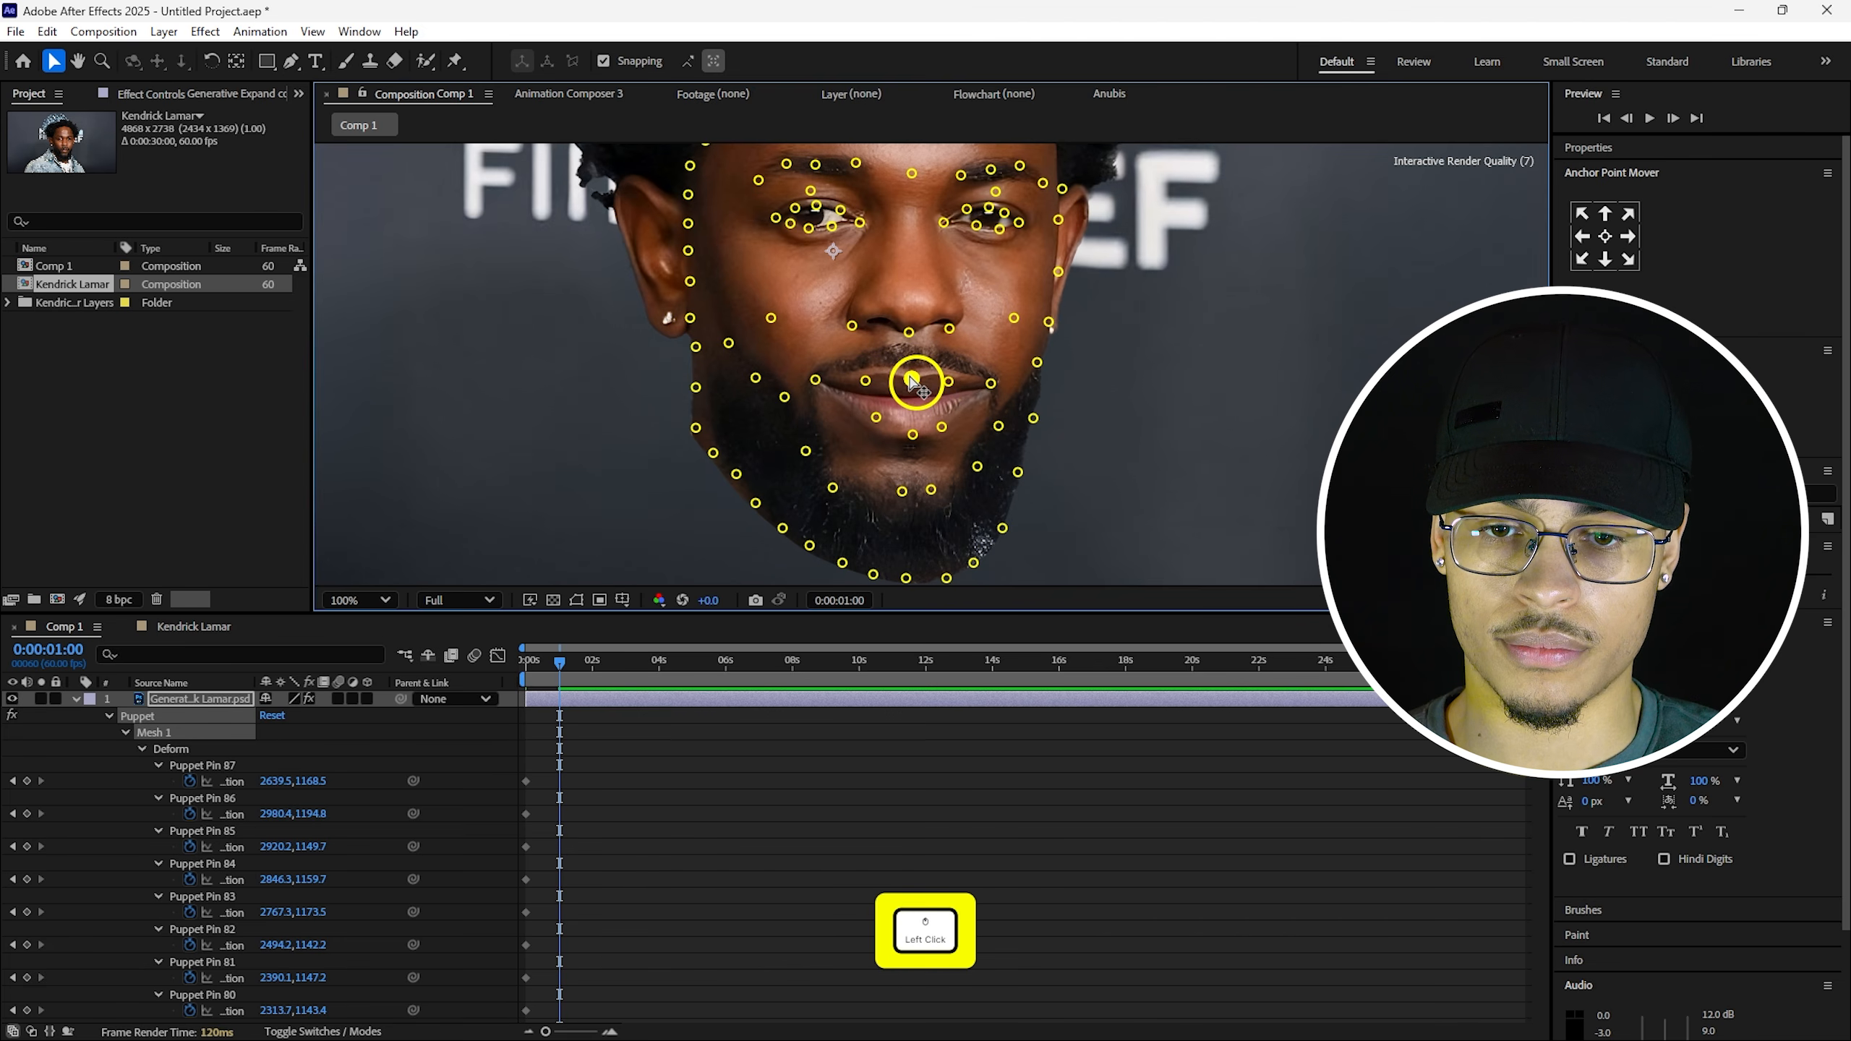
{"action": "left_click", "coordinate": [865, 380]}
{"action": "left_click_drag", "start_coordinate": [864, 380], "coordinate": [865, 381]}
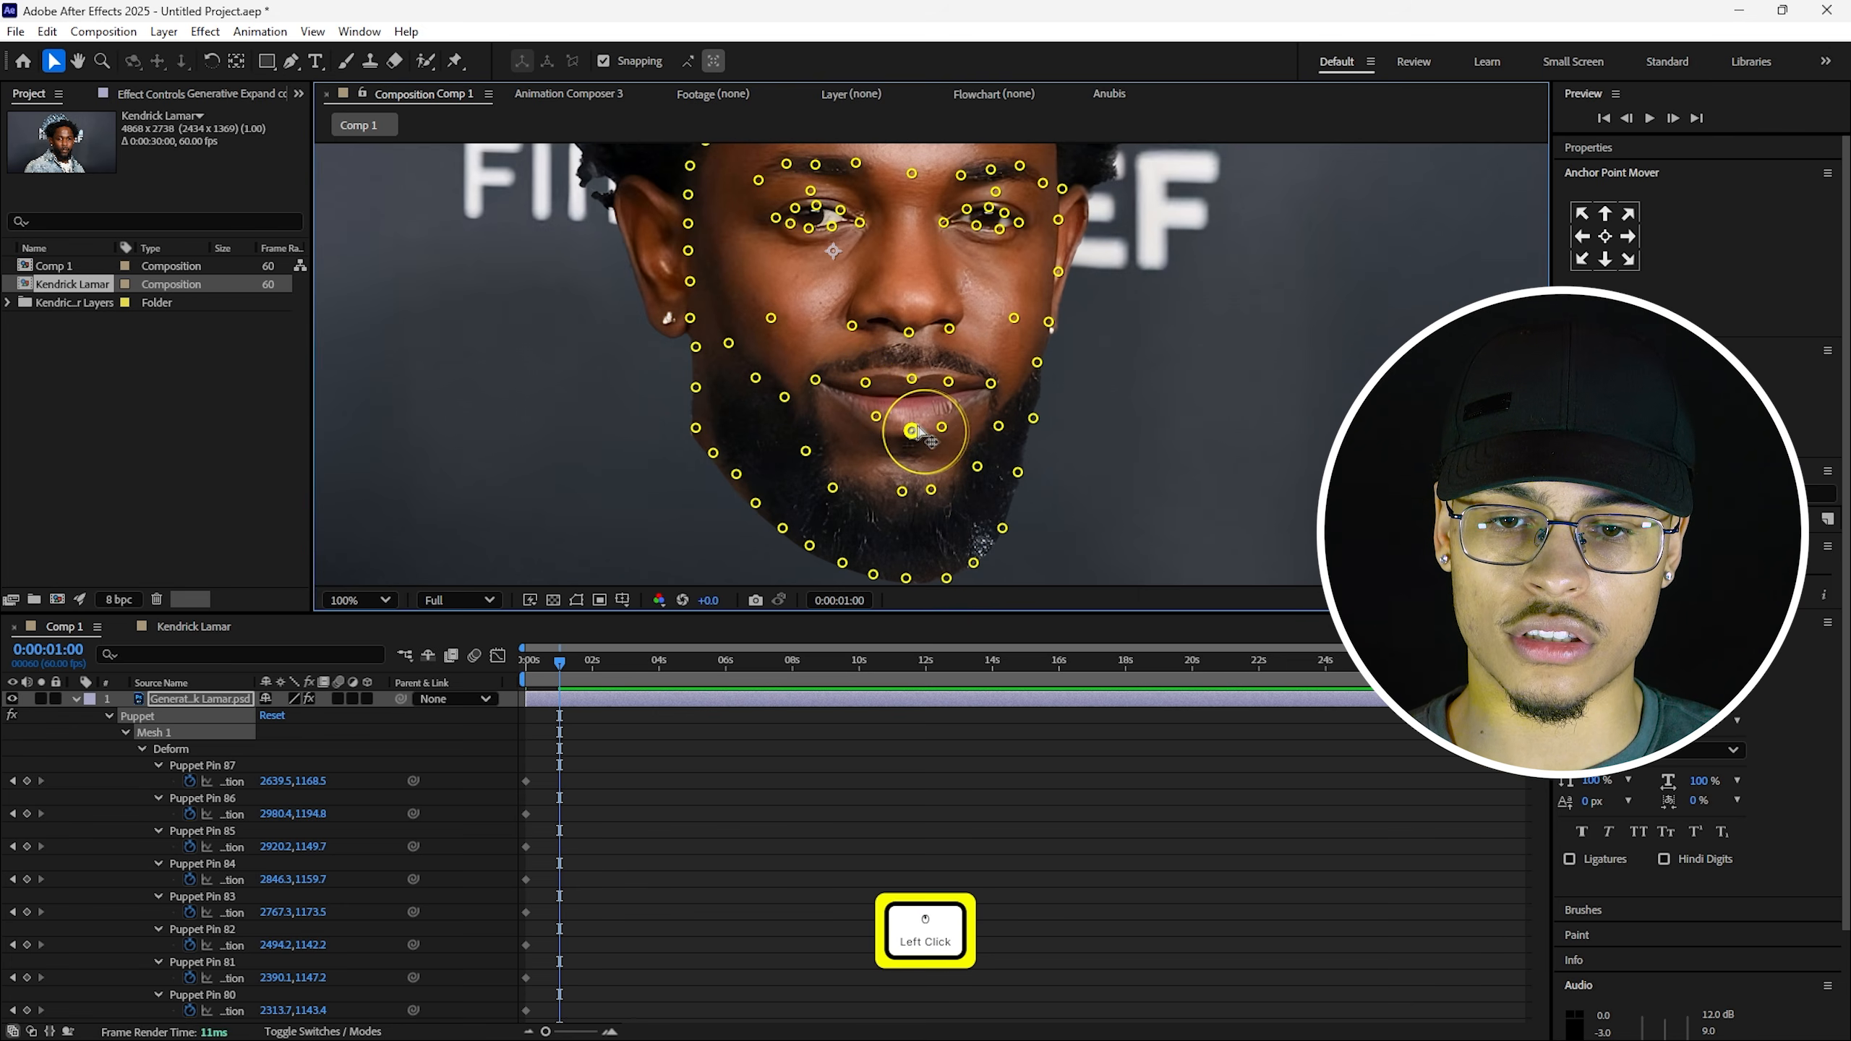
{"action": "left_click", "coordinate": [942, 428]}
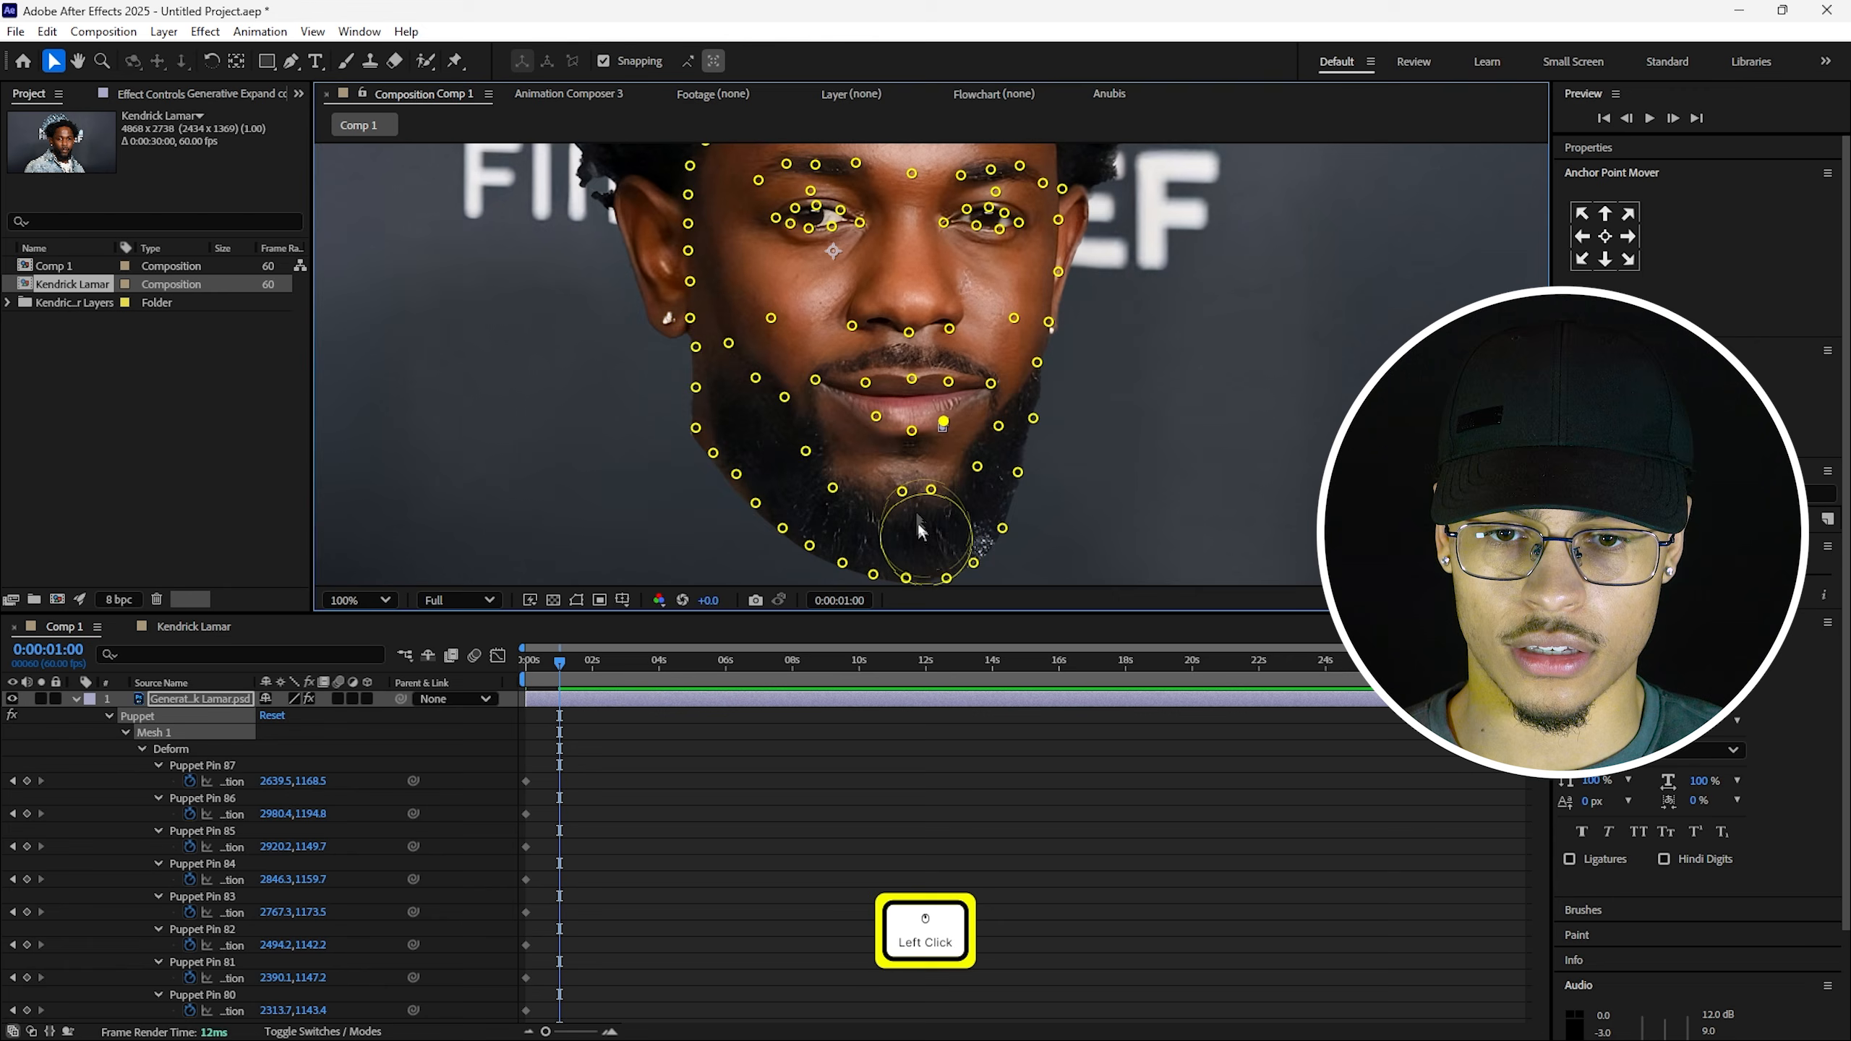
{"action": "left_click", "coordinate": [227, 746]}
{"action": "left_click", "coordinate": [227, 751]}
{"action": "scroll", "coordinate": [947, 422], "scroll_direction": "up", "scroll_amount": 1}
{"action": "left_click", "coordinate": [893, 502]}
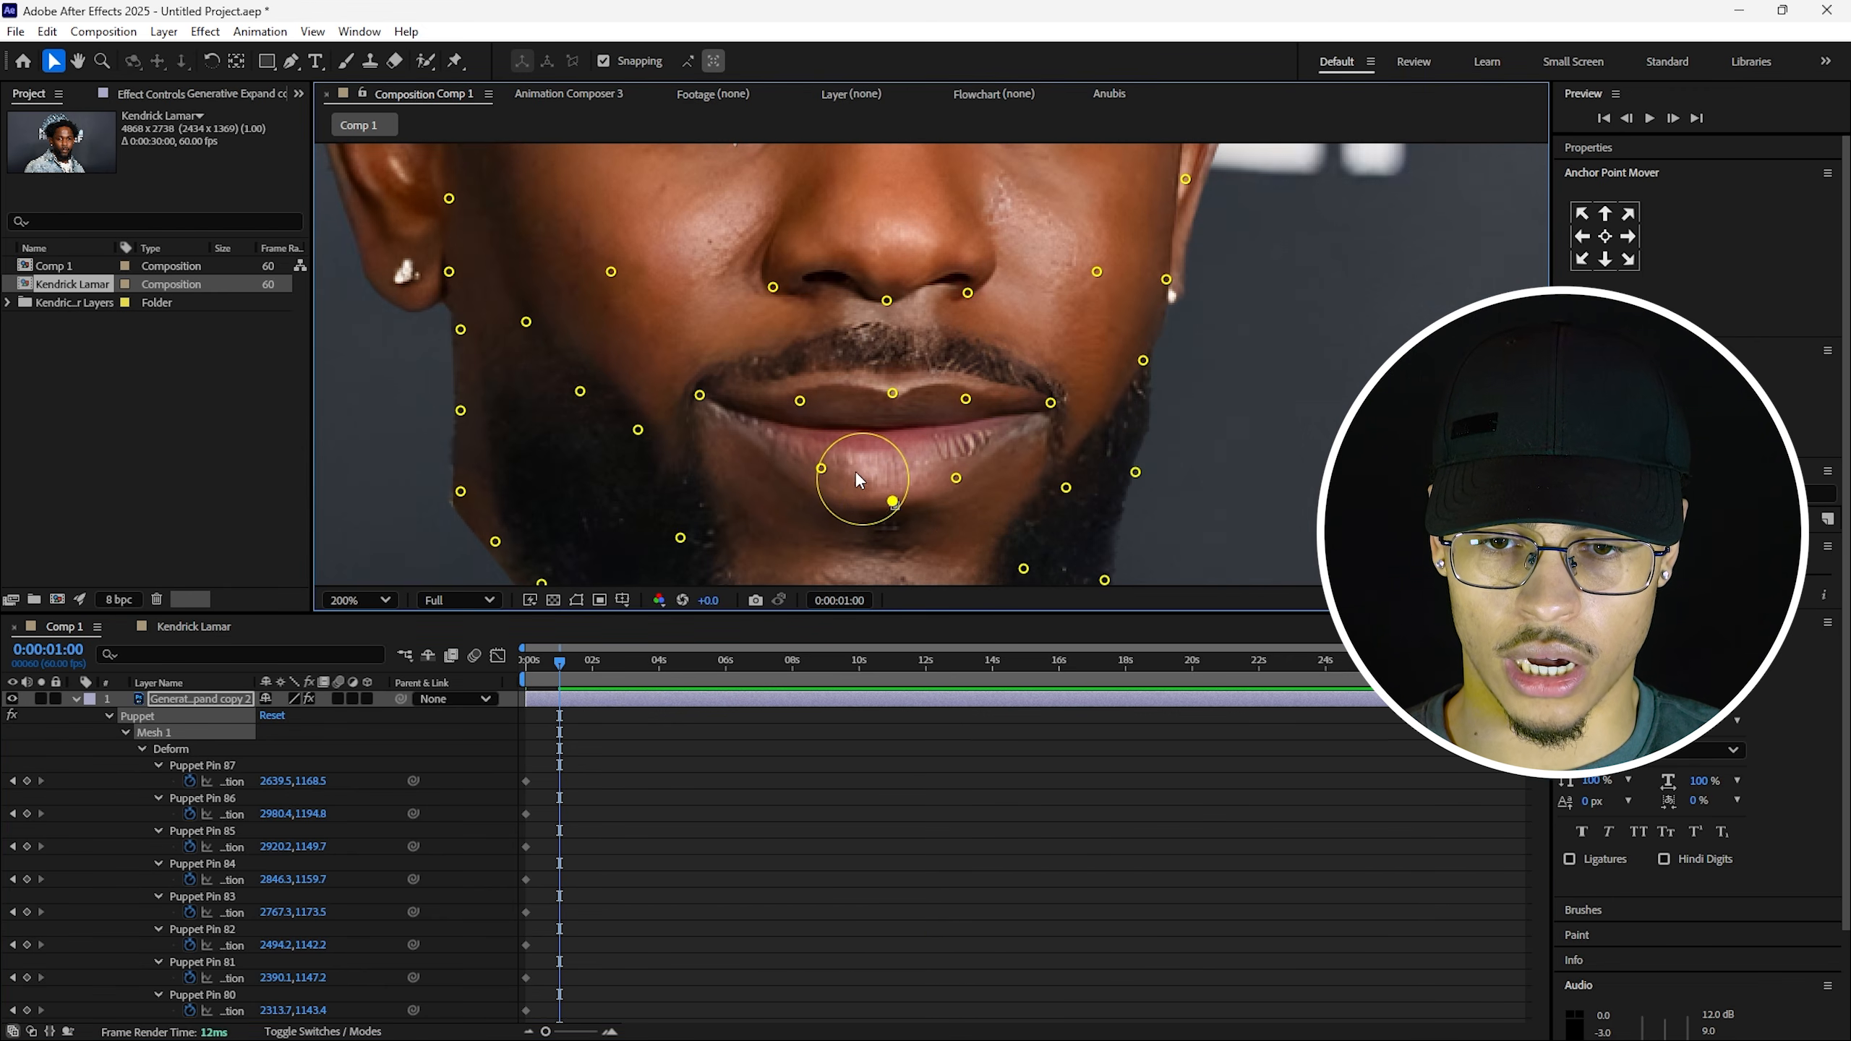
Raise the left lower-lip pin slightly and pull the centre lower-lip pin down a little.
{"action": "left_click_drag", "start_coordinate": [822, 468], "coordinate": [821, 460]}
{"action": "left_click", "coordinate": [894, 500]}
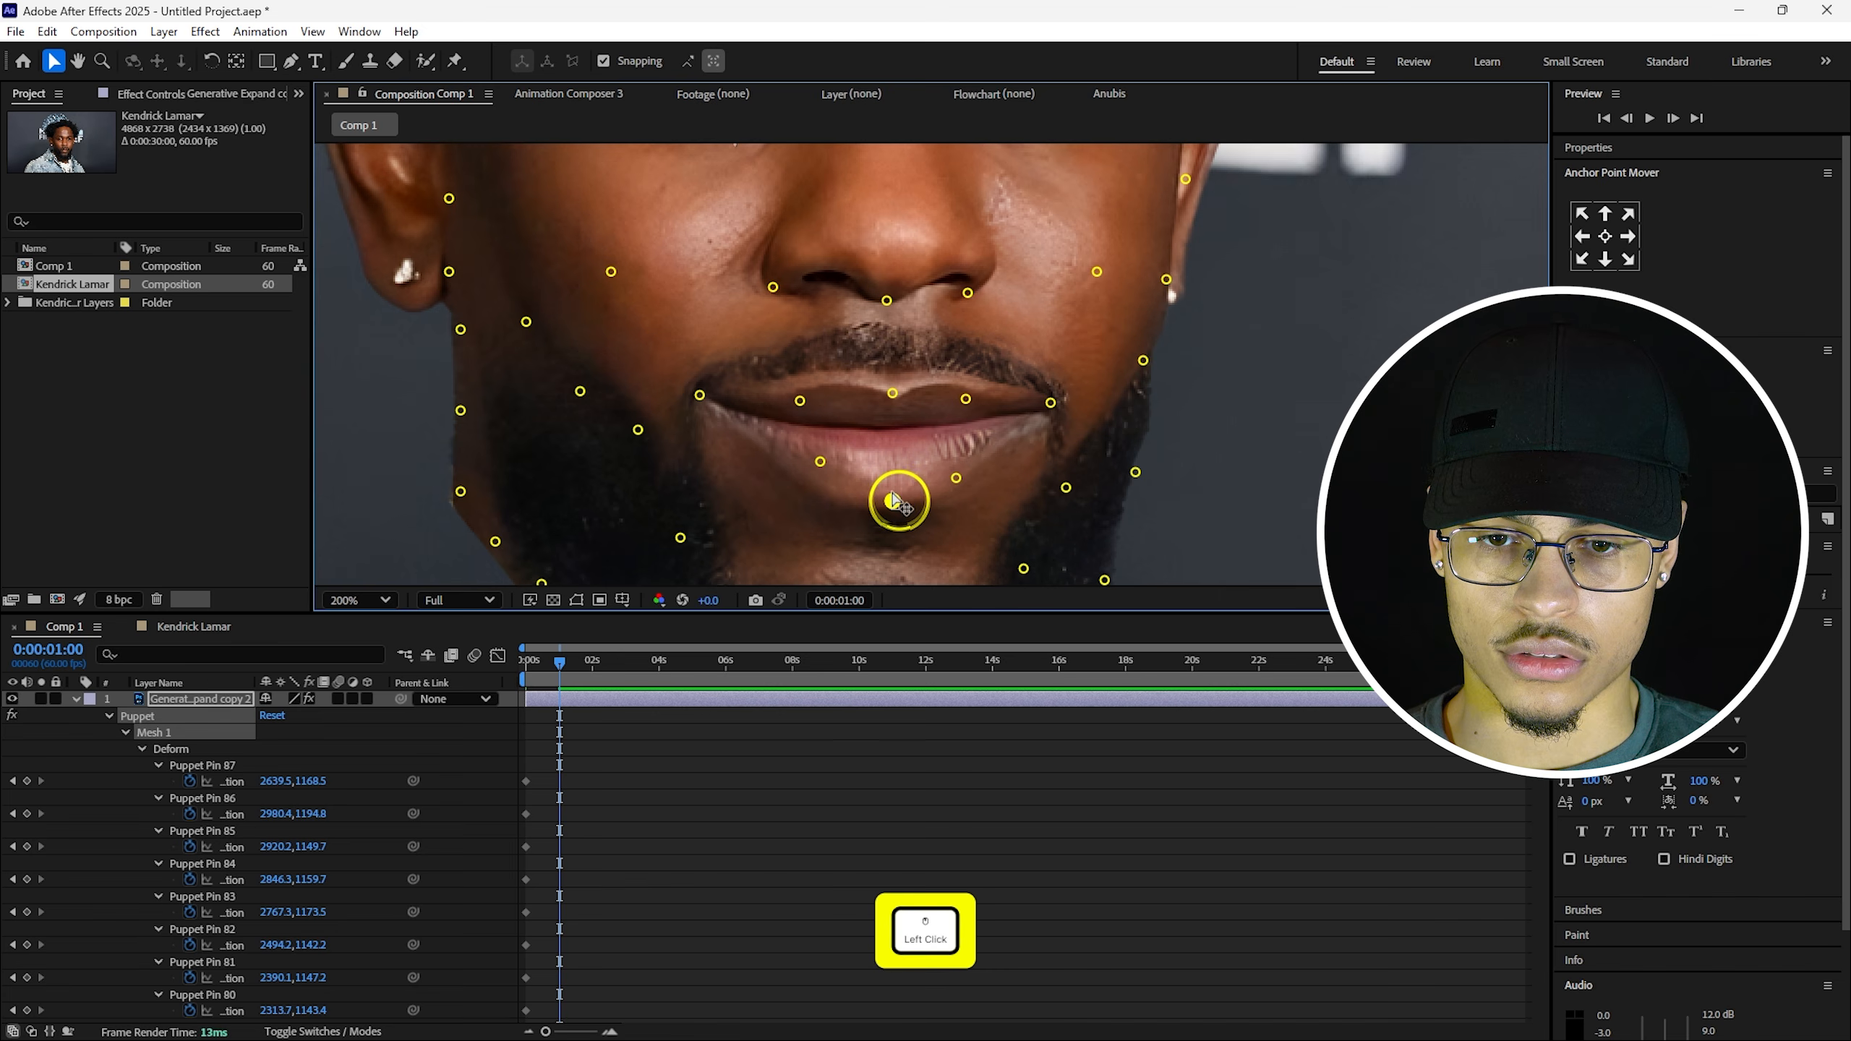
{"action": "left_click", "coordinate": [958, 476]}
{"action": "scroll", "coordinate": [961, 479], "scroll_direction": "down", "scroll_amount": 2}
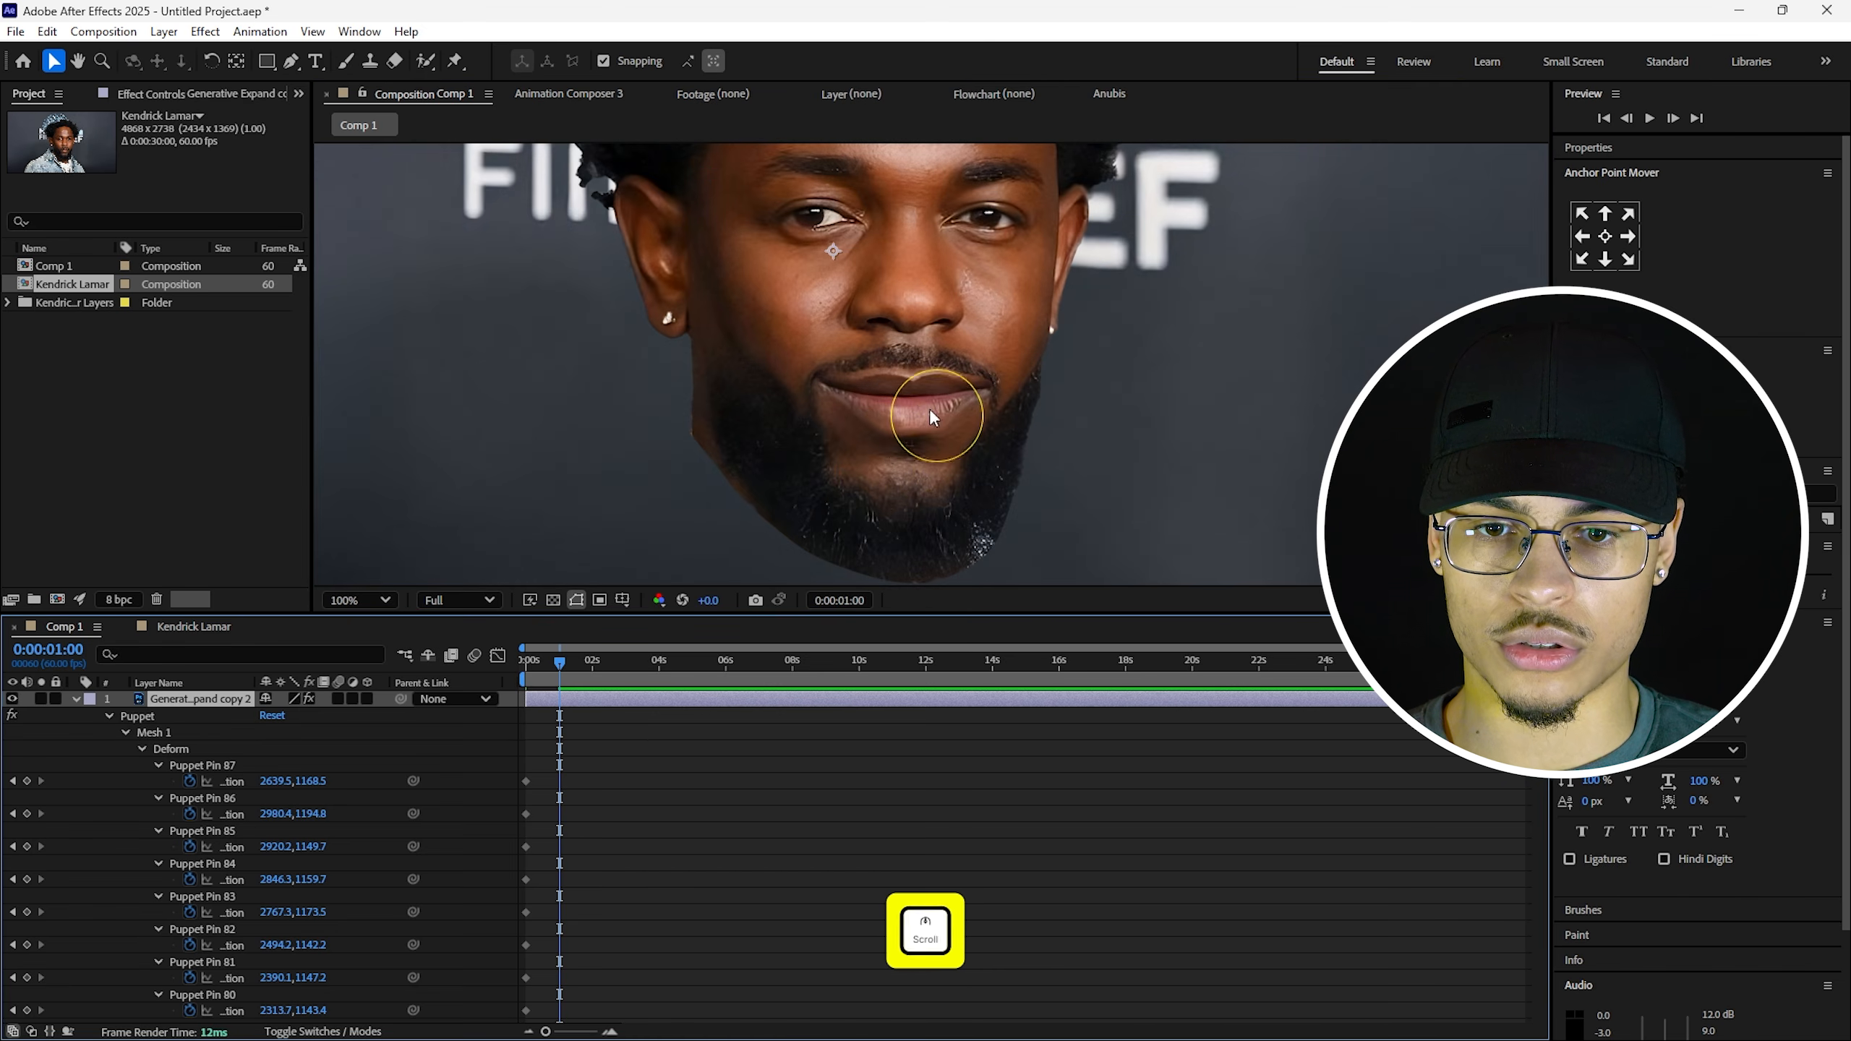
{"action": "left_click", "coordinate": [204, 698]}
{"action": "left_click", "coordinate": [577, 601]}
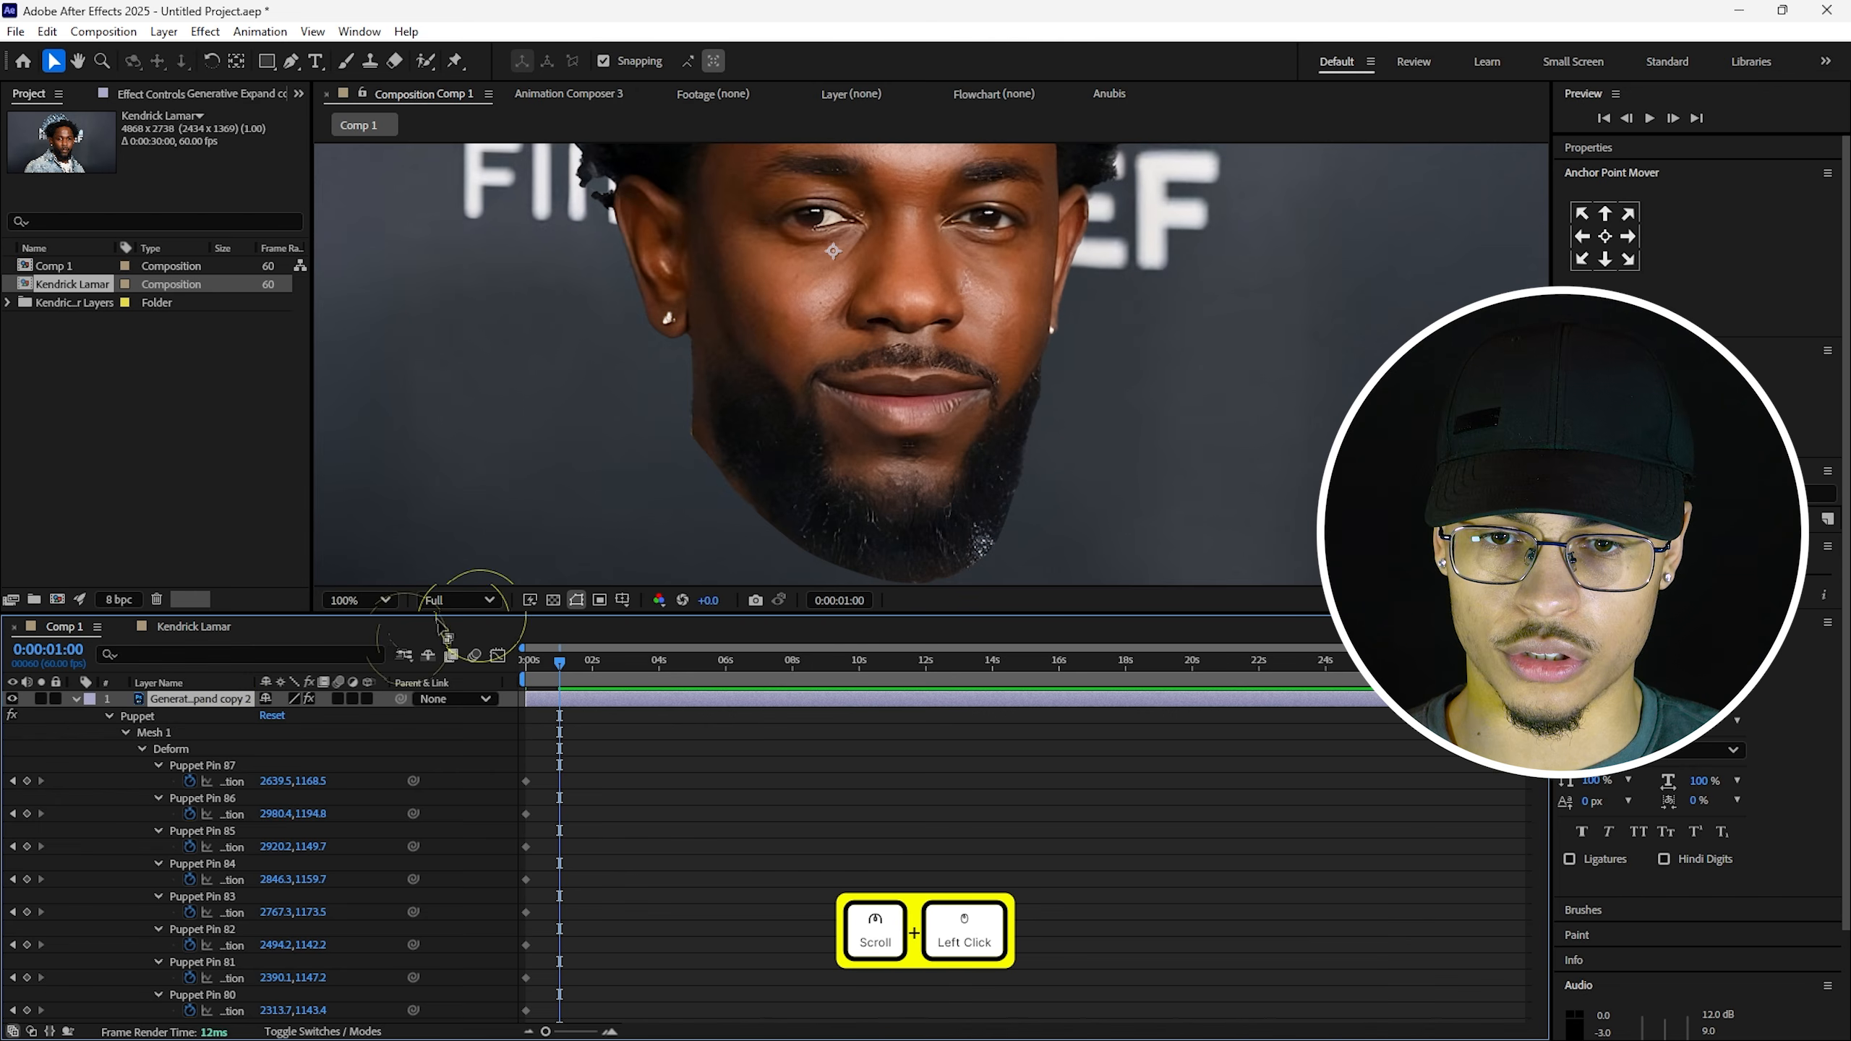
{"action": "left_click", "coordinate": [199, 750]}
{"action": "scroll", "coordinate": [882, 456], "scroll_direction": "up", "scroll_amount": 2}
{"action": "left_click", "coordinate": [891, 485]}
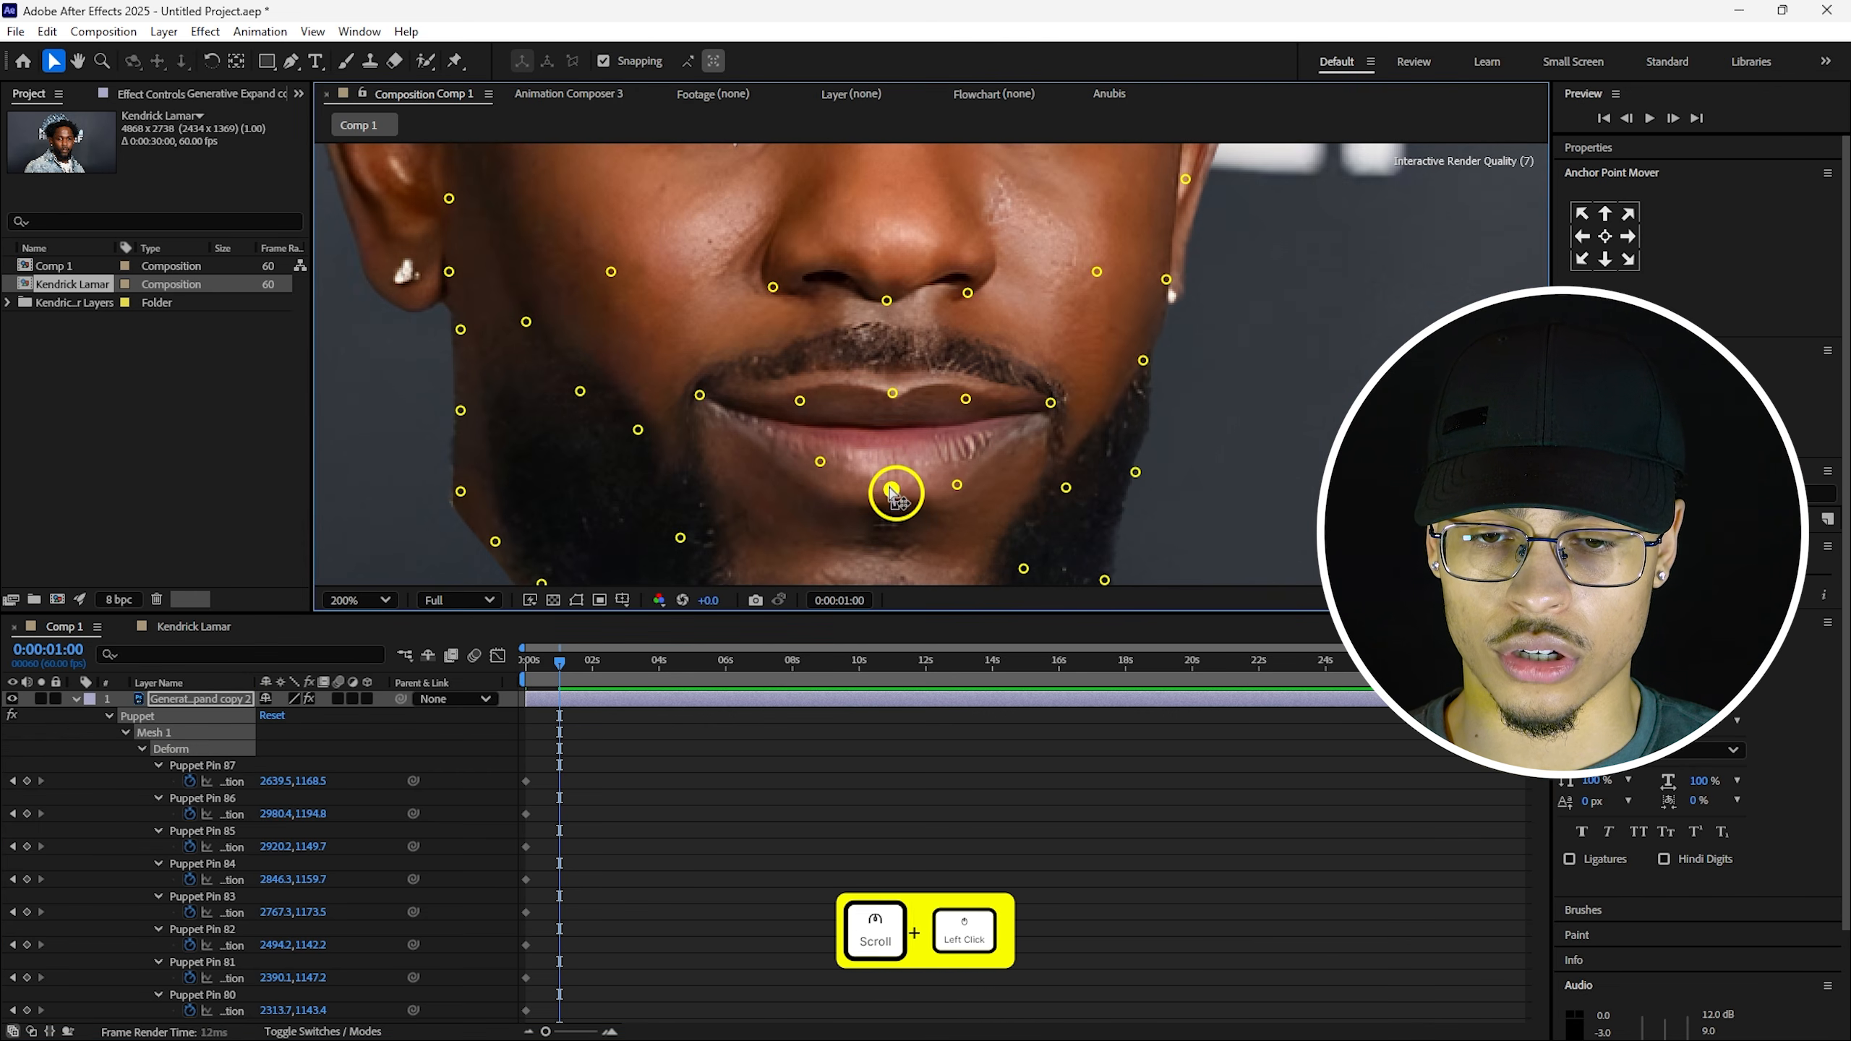
{"action": "left_click_drag", "start_coordinate": [892, 484], "coordinate": [891, 491]}
{"action": "left_click", "coordinate": [820, 459]}
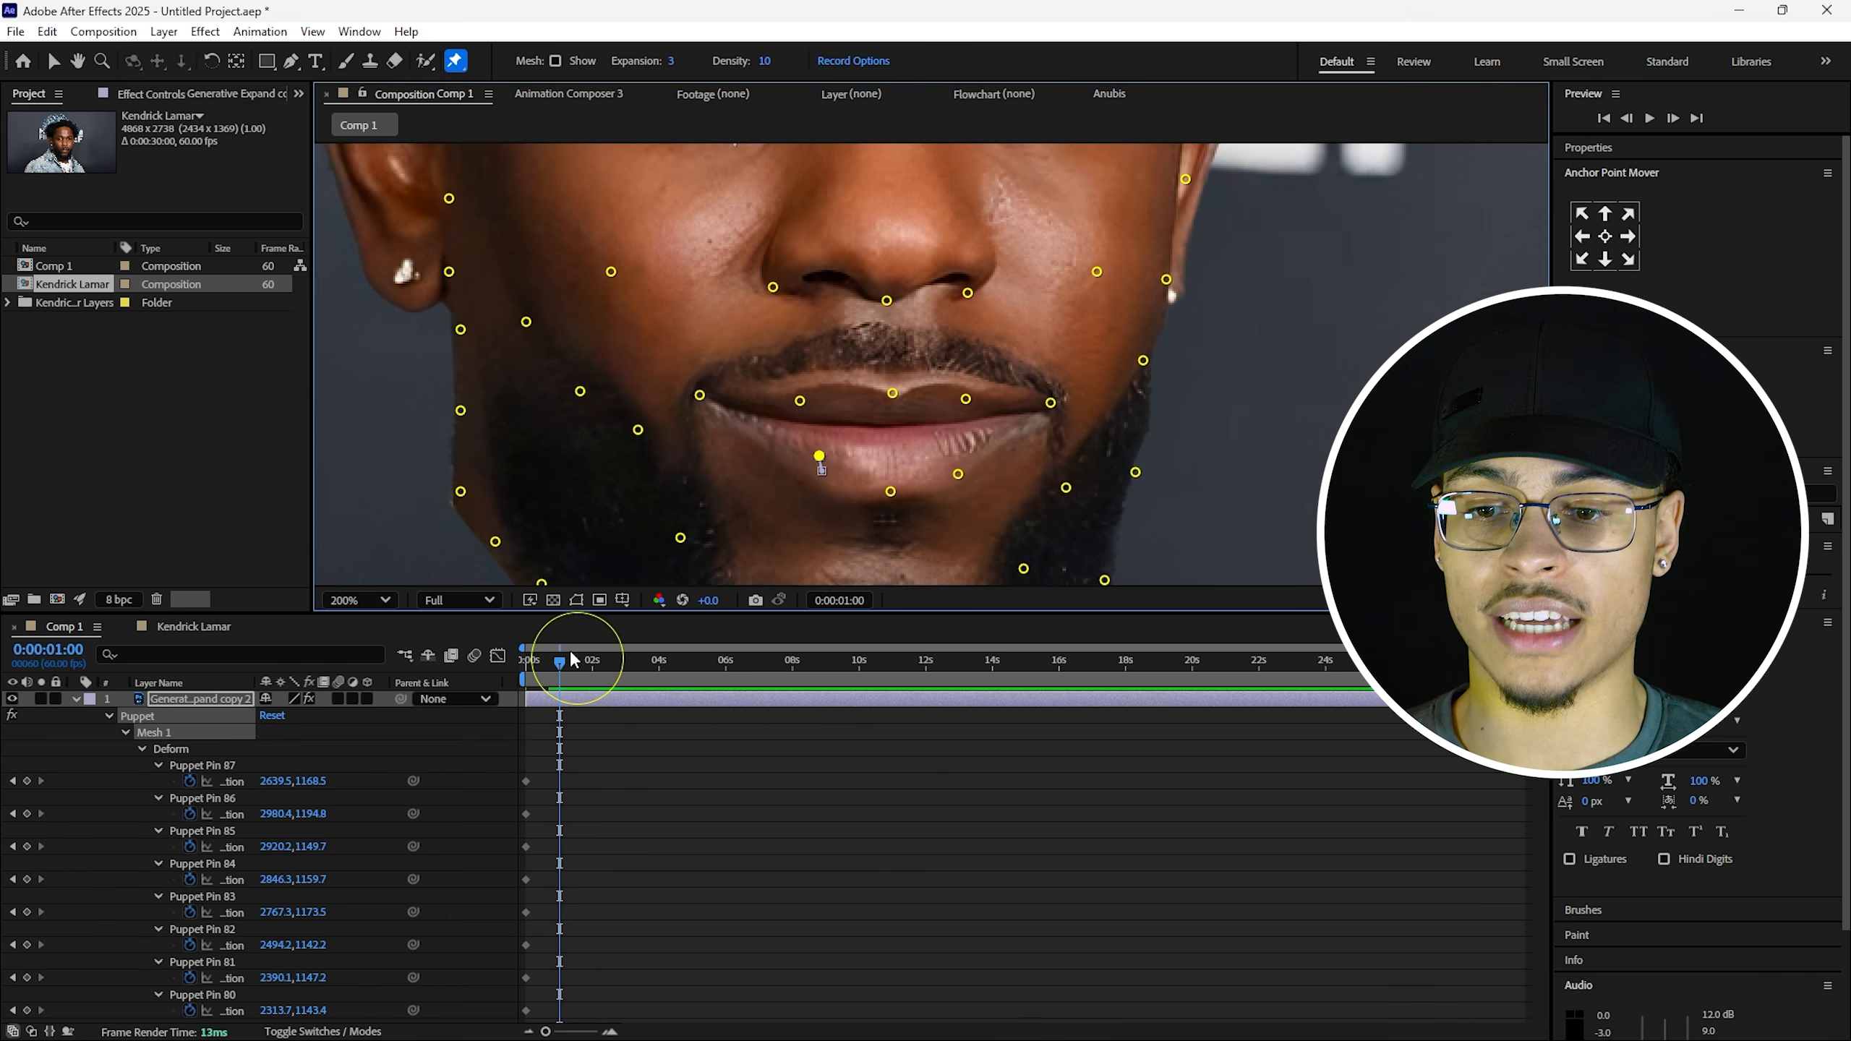
Remove the stray lower-lip change at the start, then lift the lower-lip pin at 1 second.
{"action": "left_click_drag", "start_coordinate": [562, 665], "coordinate": [452, 690]}
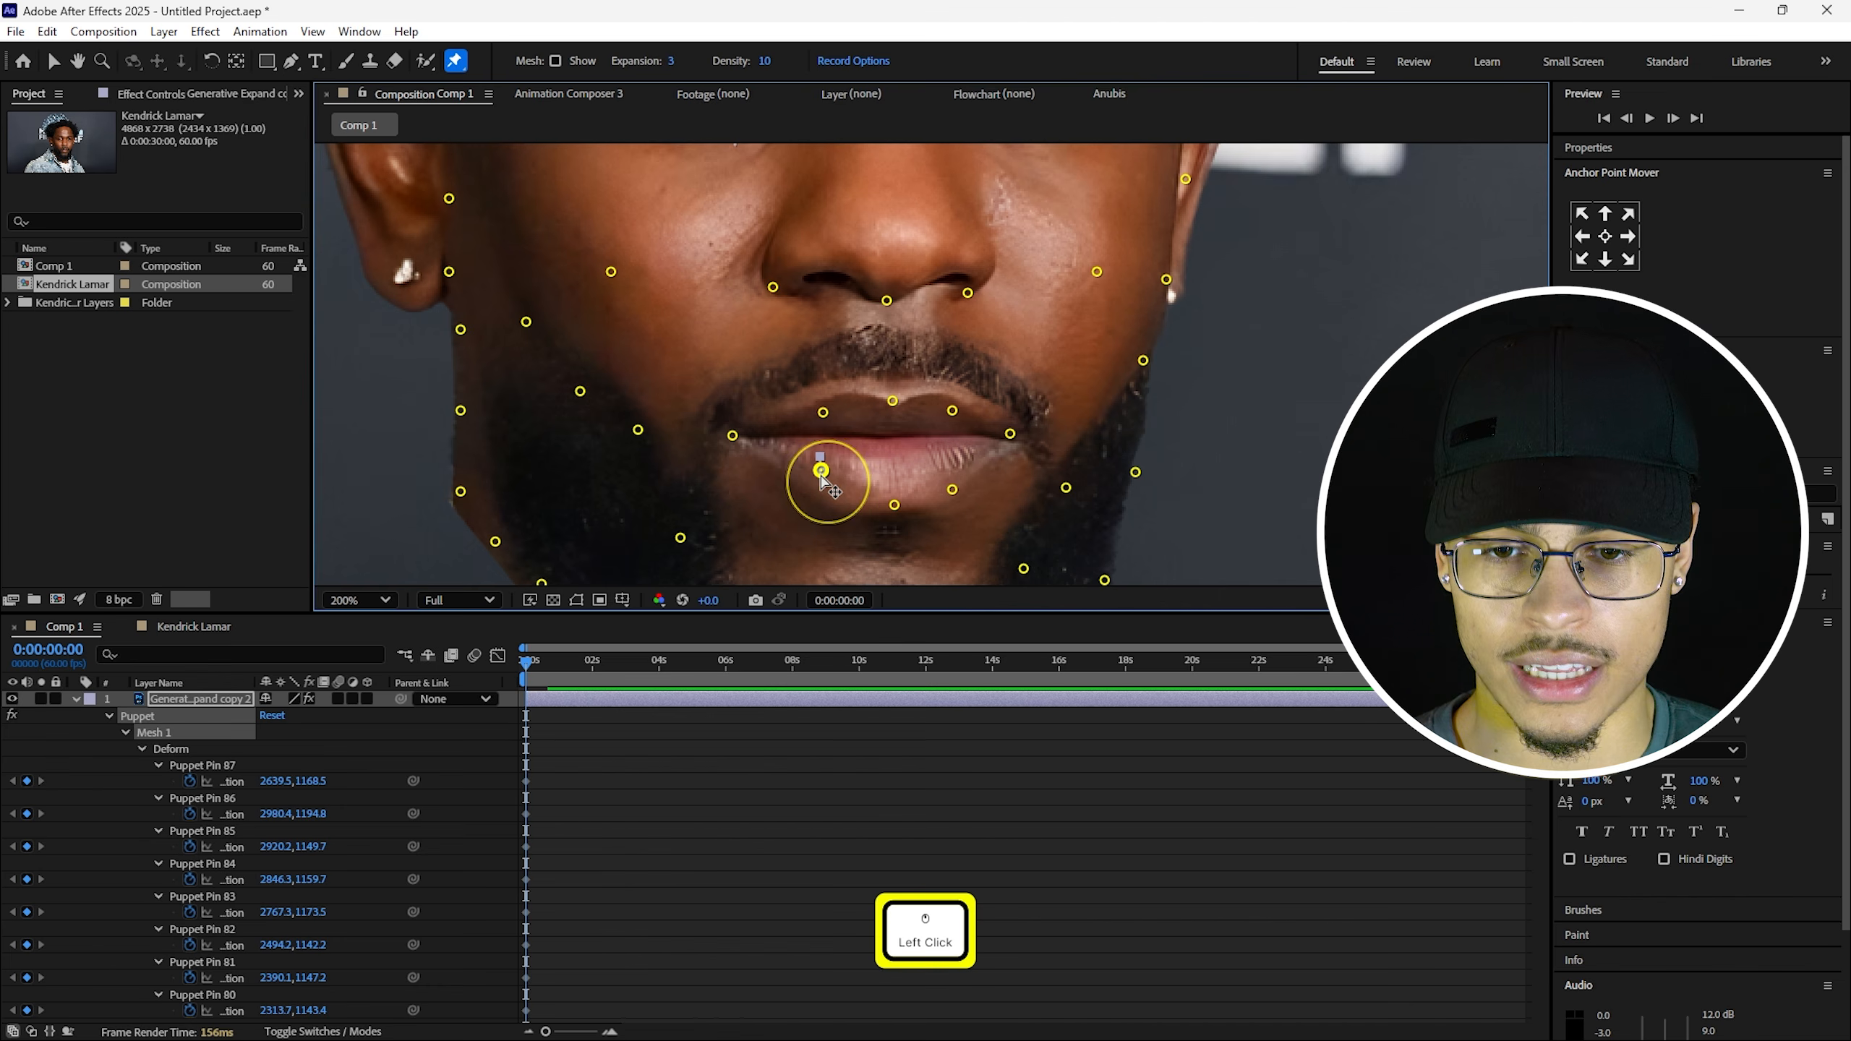
{"action": "key", "text": "BackSpace"}
{"action": "key", "text": "BackSpace"}
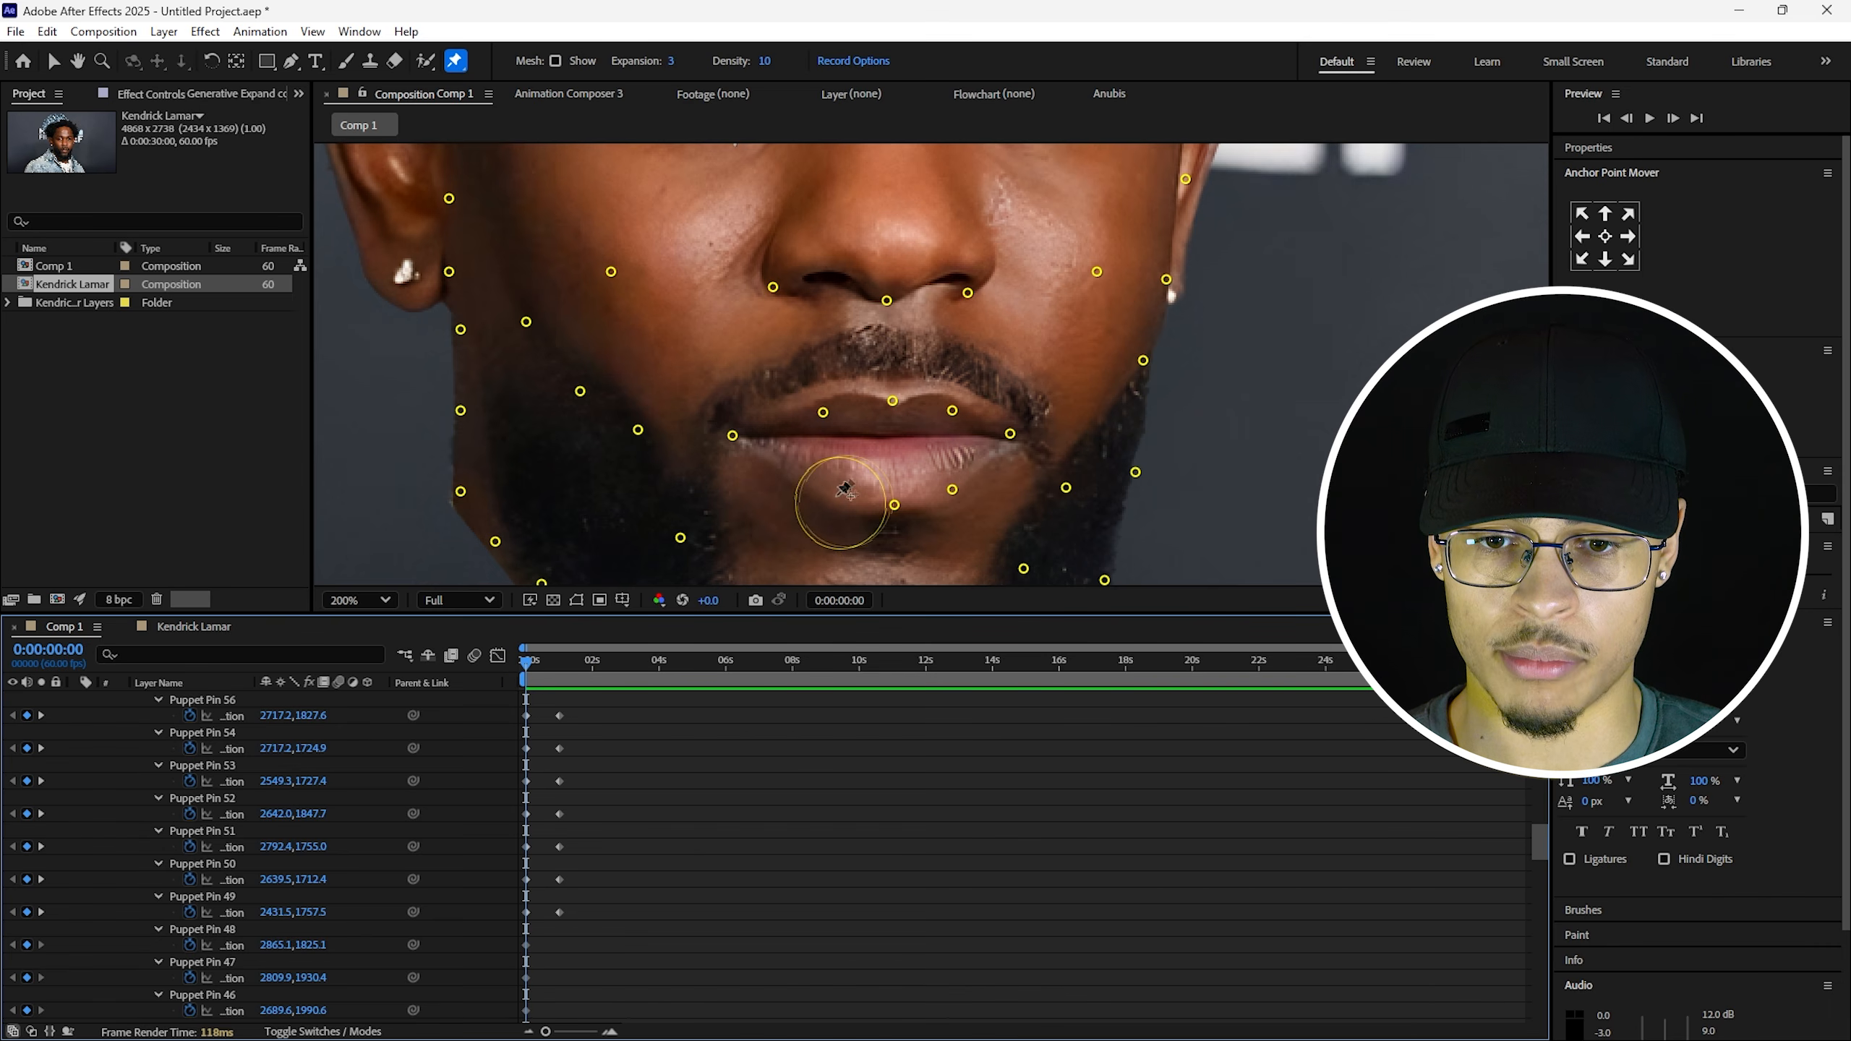
{"action": "left_click", "coordinate": [826, 495]}
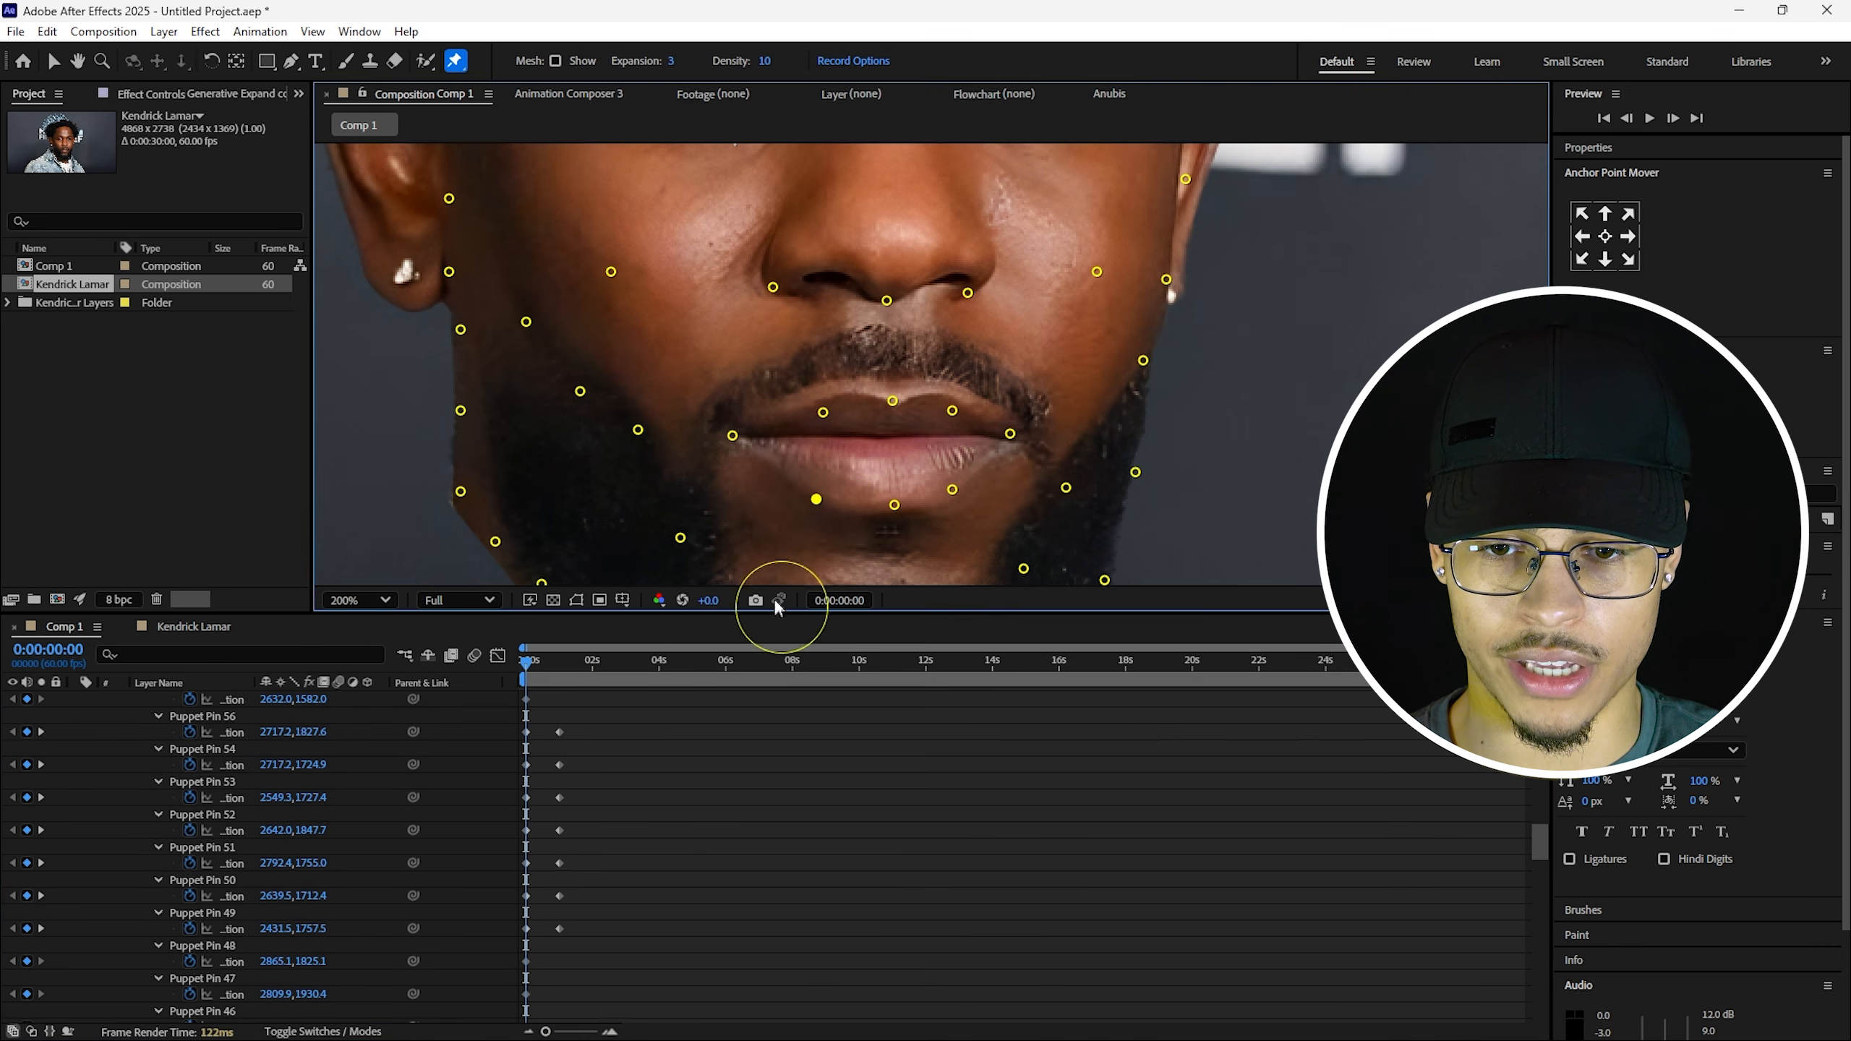
{"action": "left_click", "coordinate": [817, 499]}
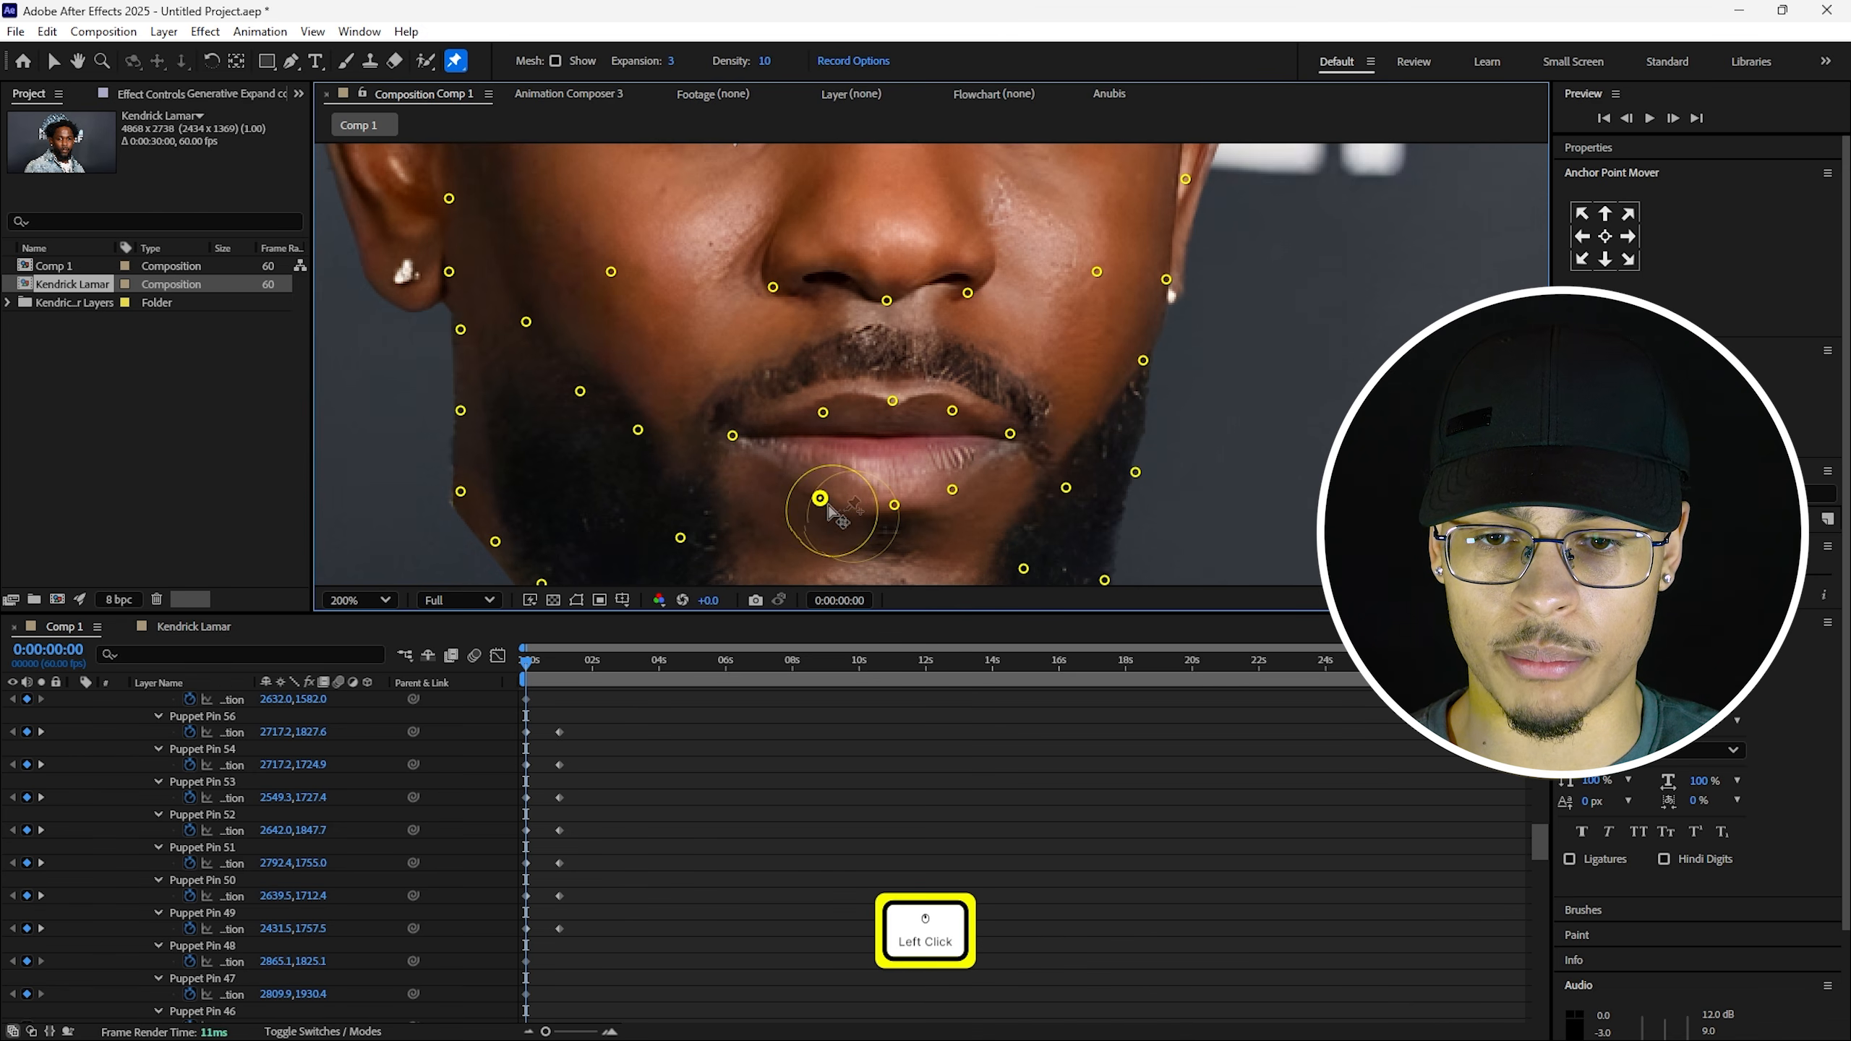
{"action": "key", "text": "ctrl+z"}
{"action": "left_click_drag", "start_coordinate": [681, 818], "coordinate": [560, 670]}
{"action": "left_click", "coordinate": [823, 486], "text": "shift"}
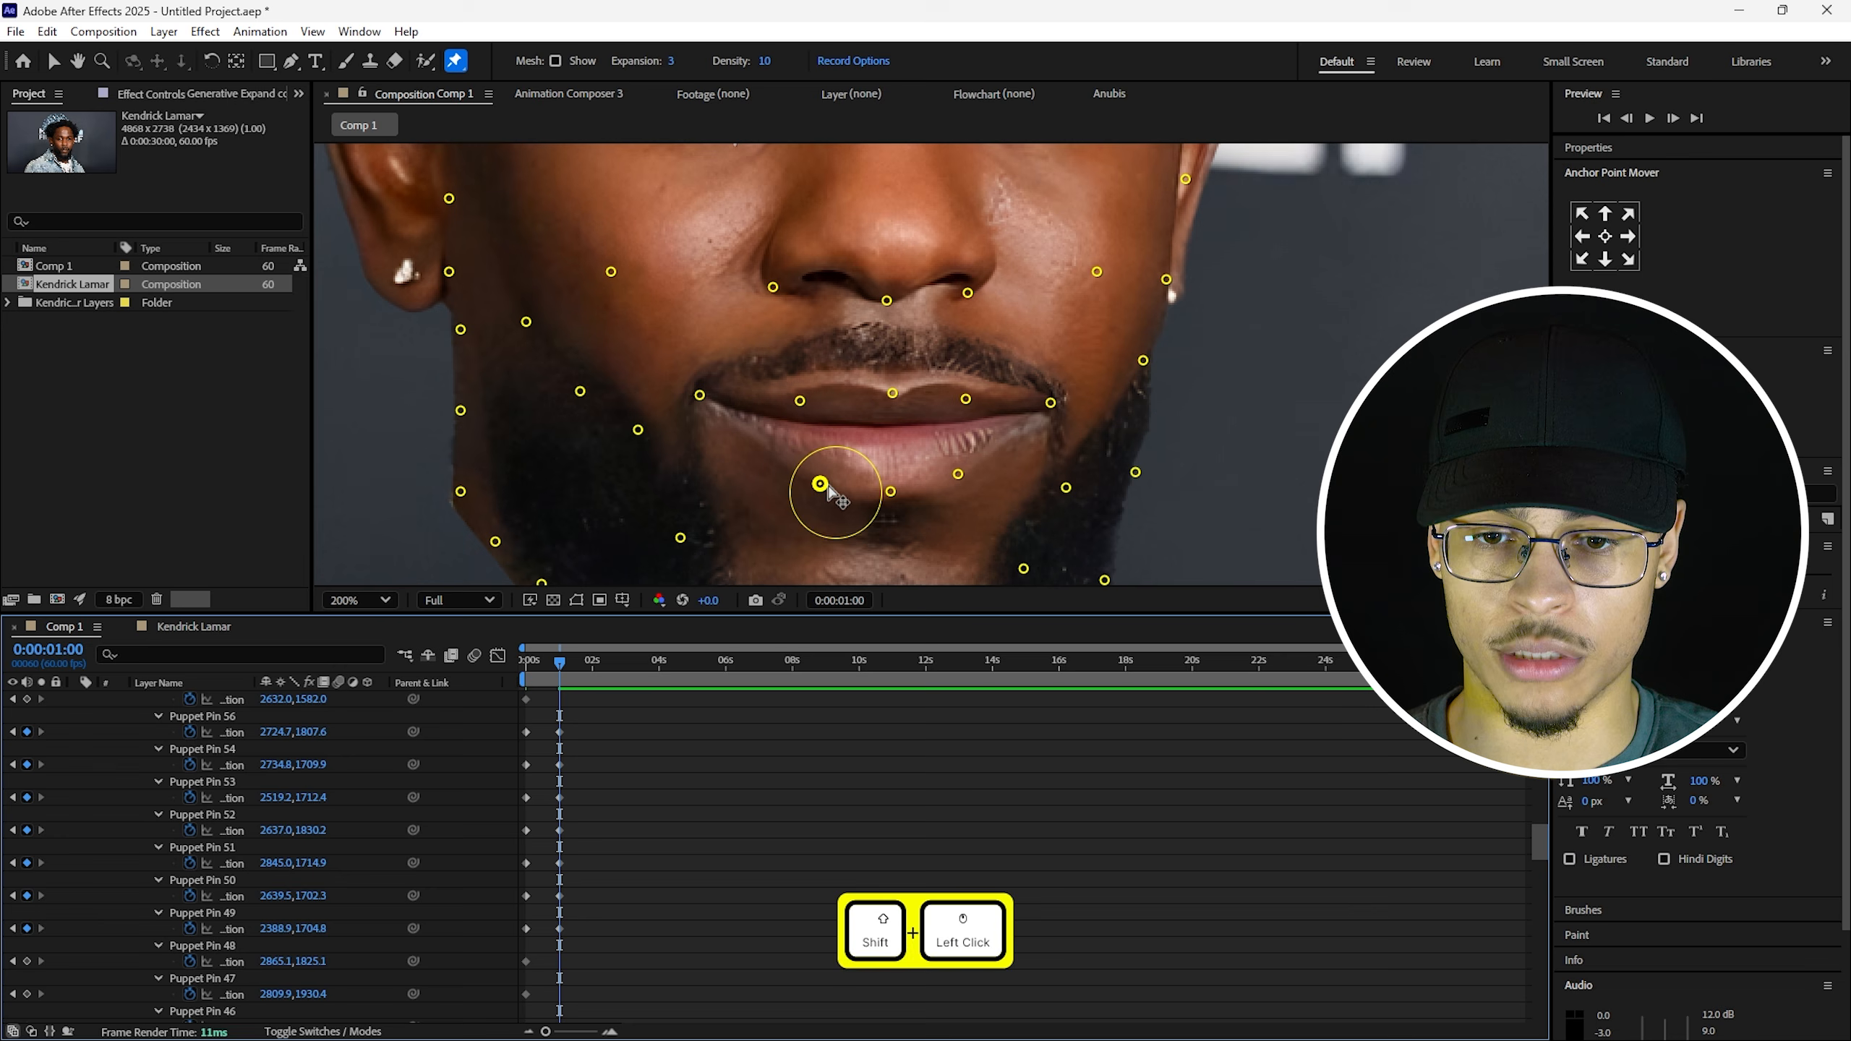
{"action": "left_click_drag", "start_coordinate": [828, 486], "coordinate": [827, 478]}
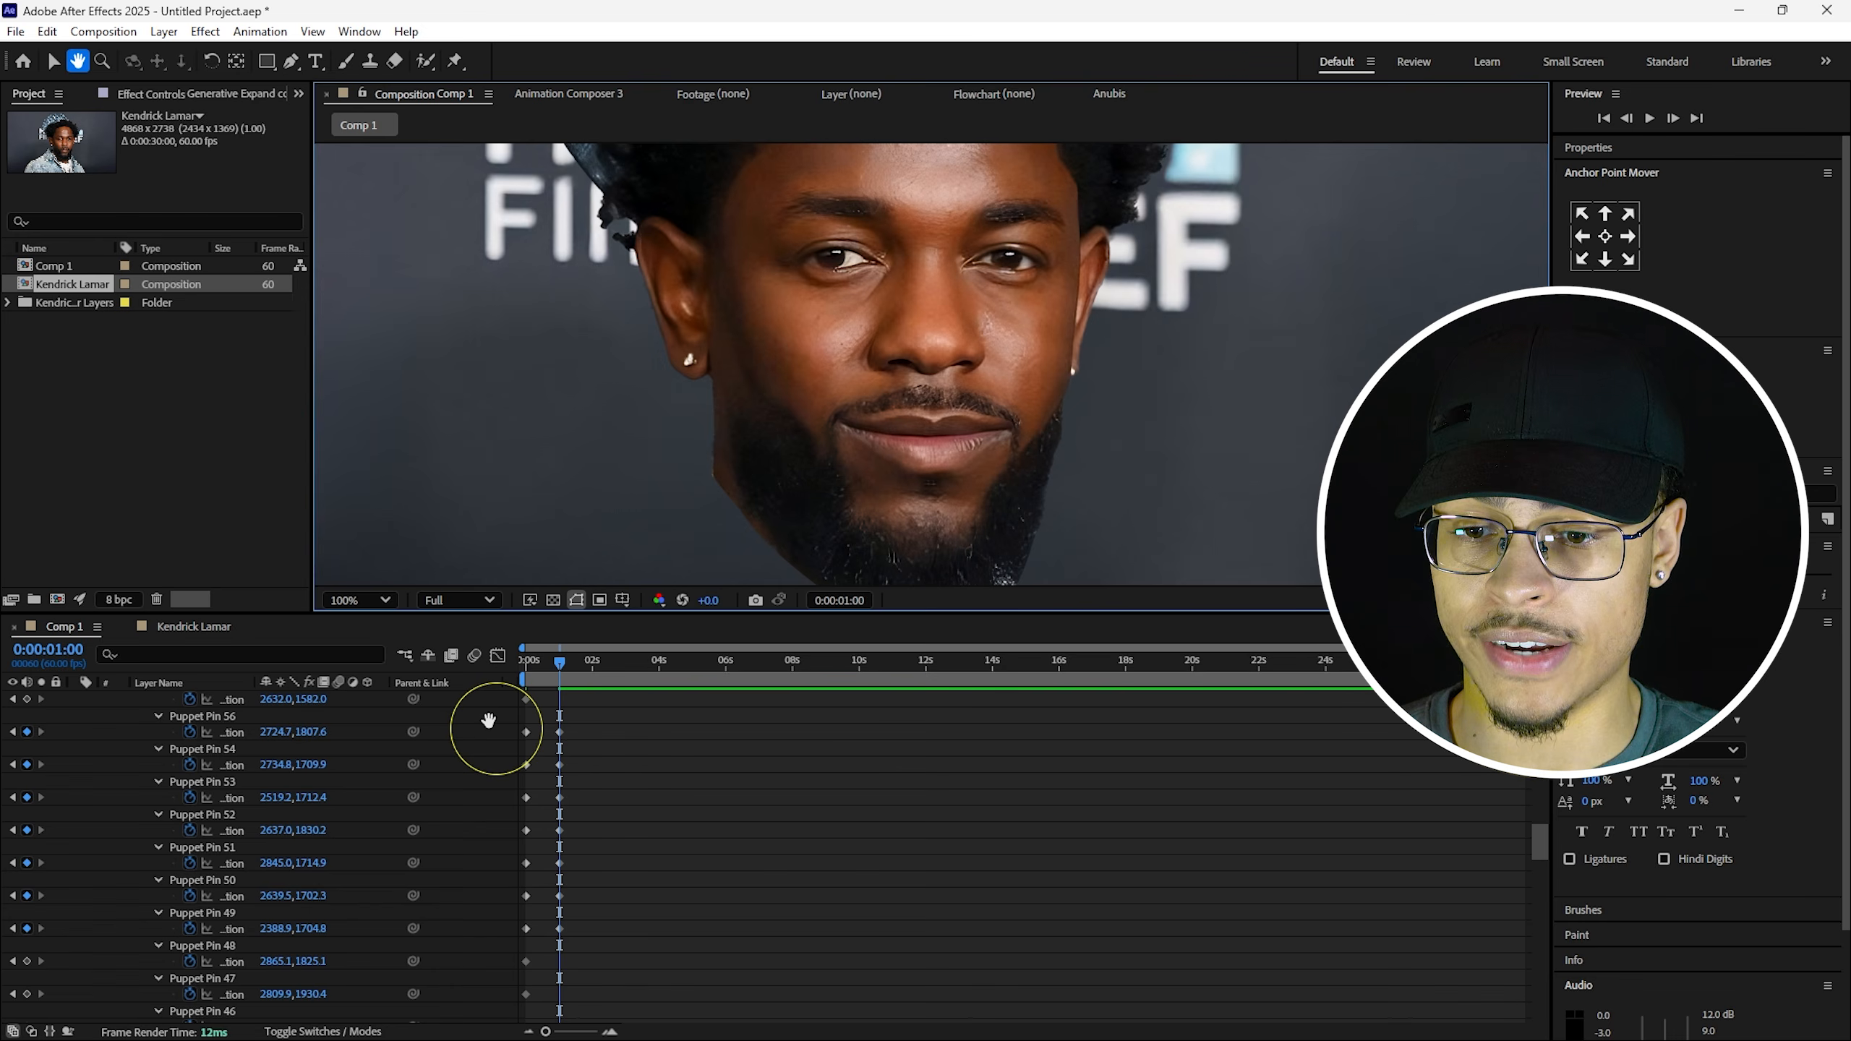
Scrub from 0 to 1 second to preview the smile, then redisplay the pins with the Puppet Position Pin tool.
{"action": "left_click", "coordinate": [510, 662]}
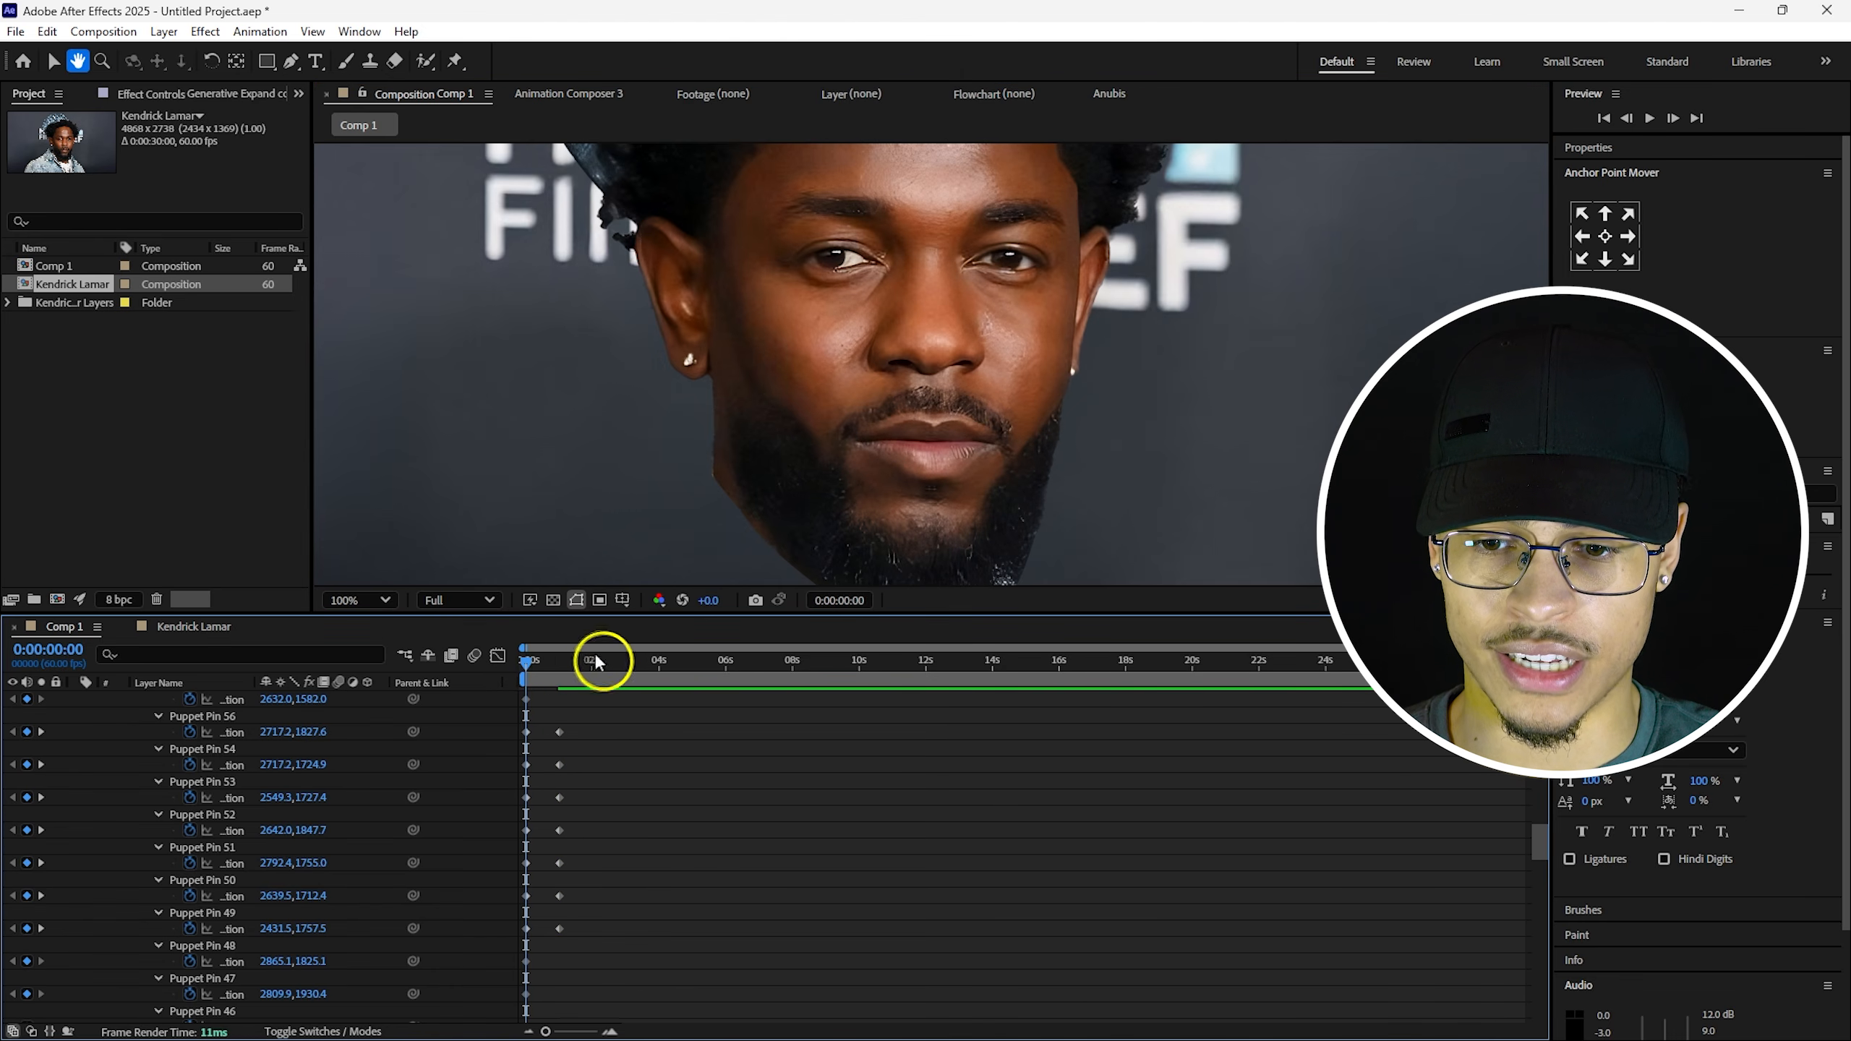
{"action": "left_click_drag", "start_coordinate": [527, 663], "coordinate": [559, 663]}
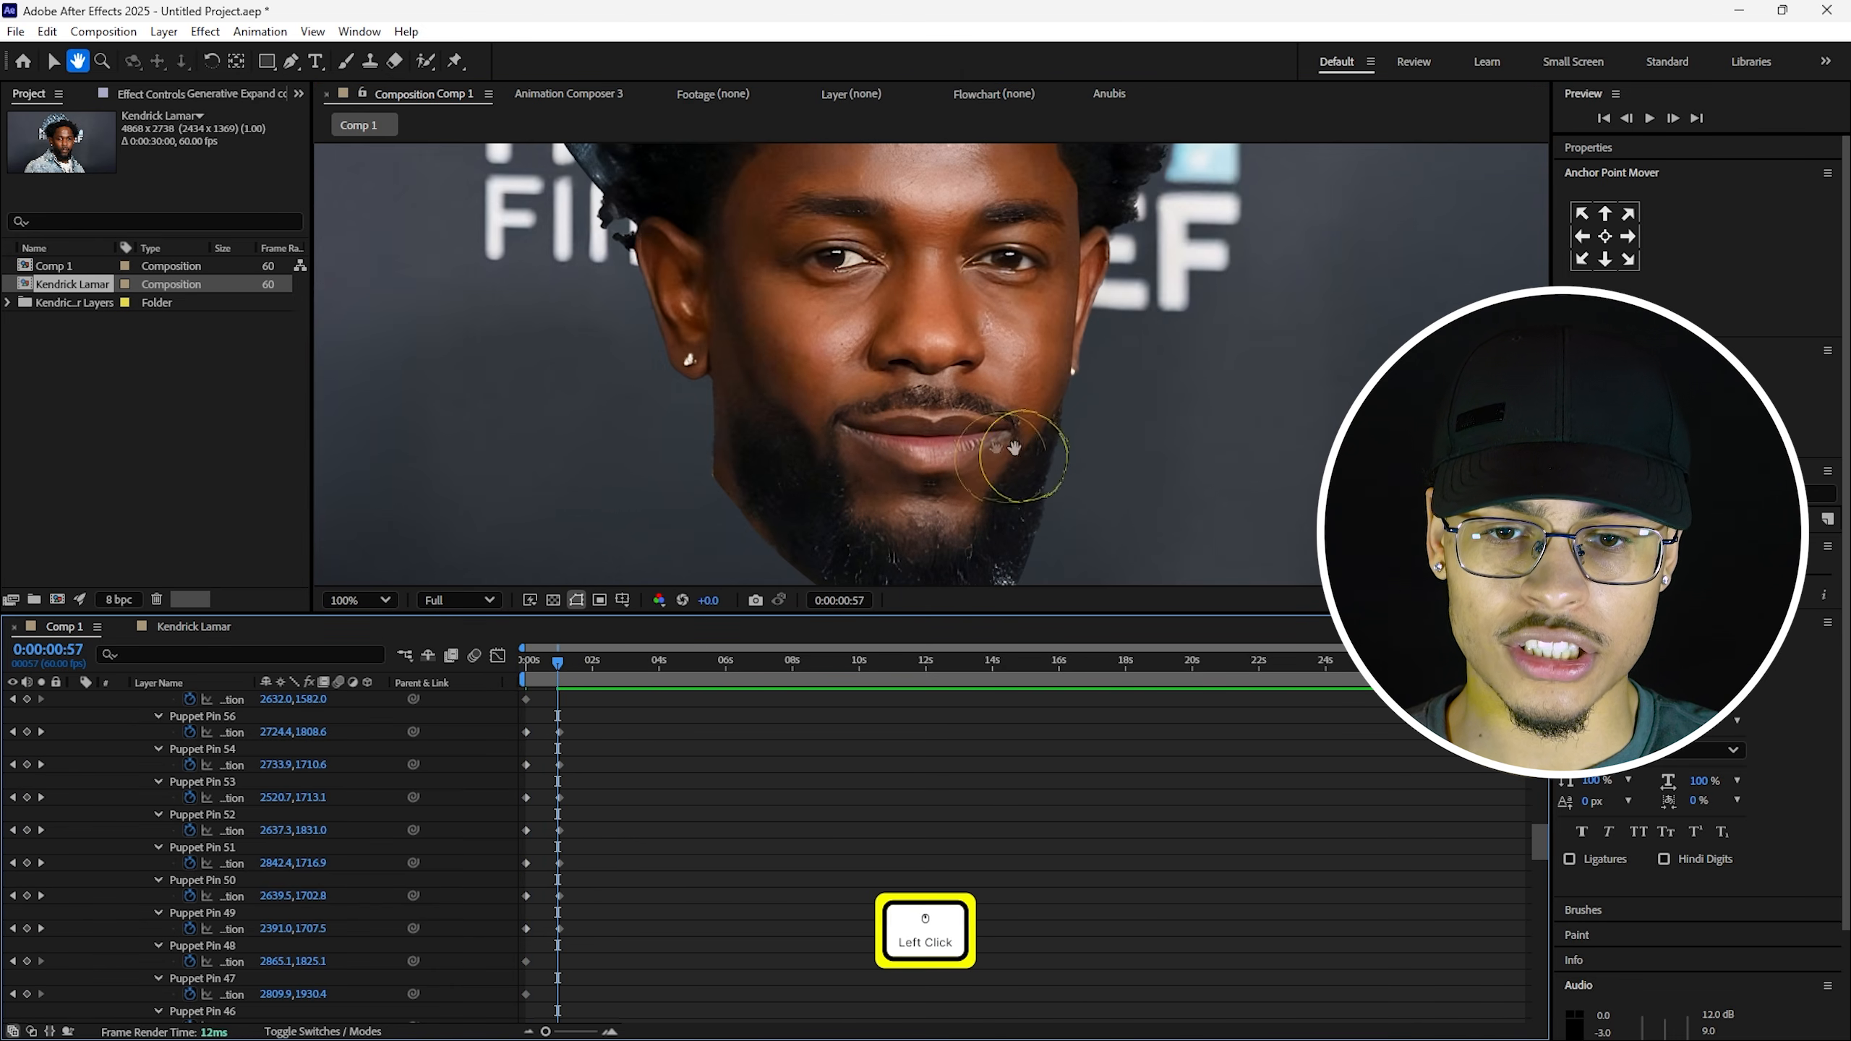
{"action": "scroll", "coordinate": [917, 497], "scroll_direction": "down", "scroll_amount": 2}
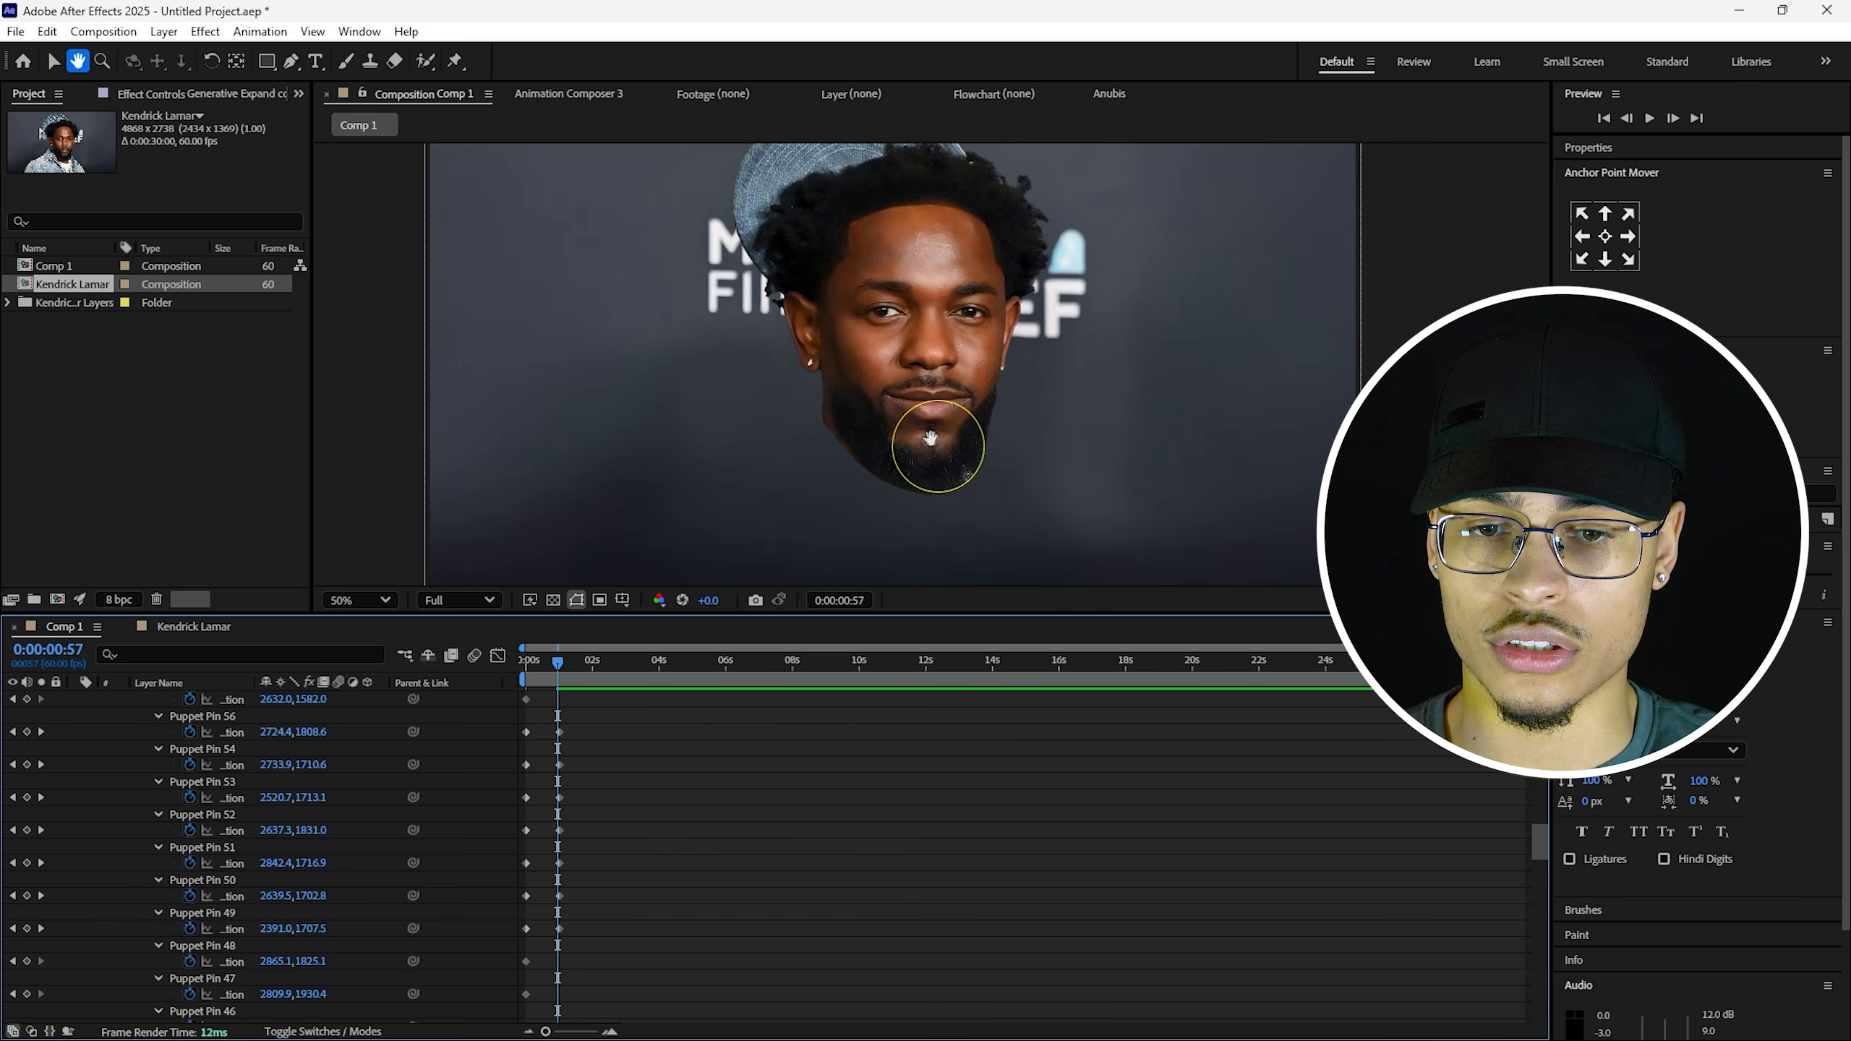
{"action": "scroll", "coordinate": [948, 503], "scroll_direction": "up", "scroll_amount": 2}
{"action": "left_click_drag", "start_coordinate": [557, 666], "coordinate": [565, 694]}
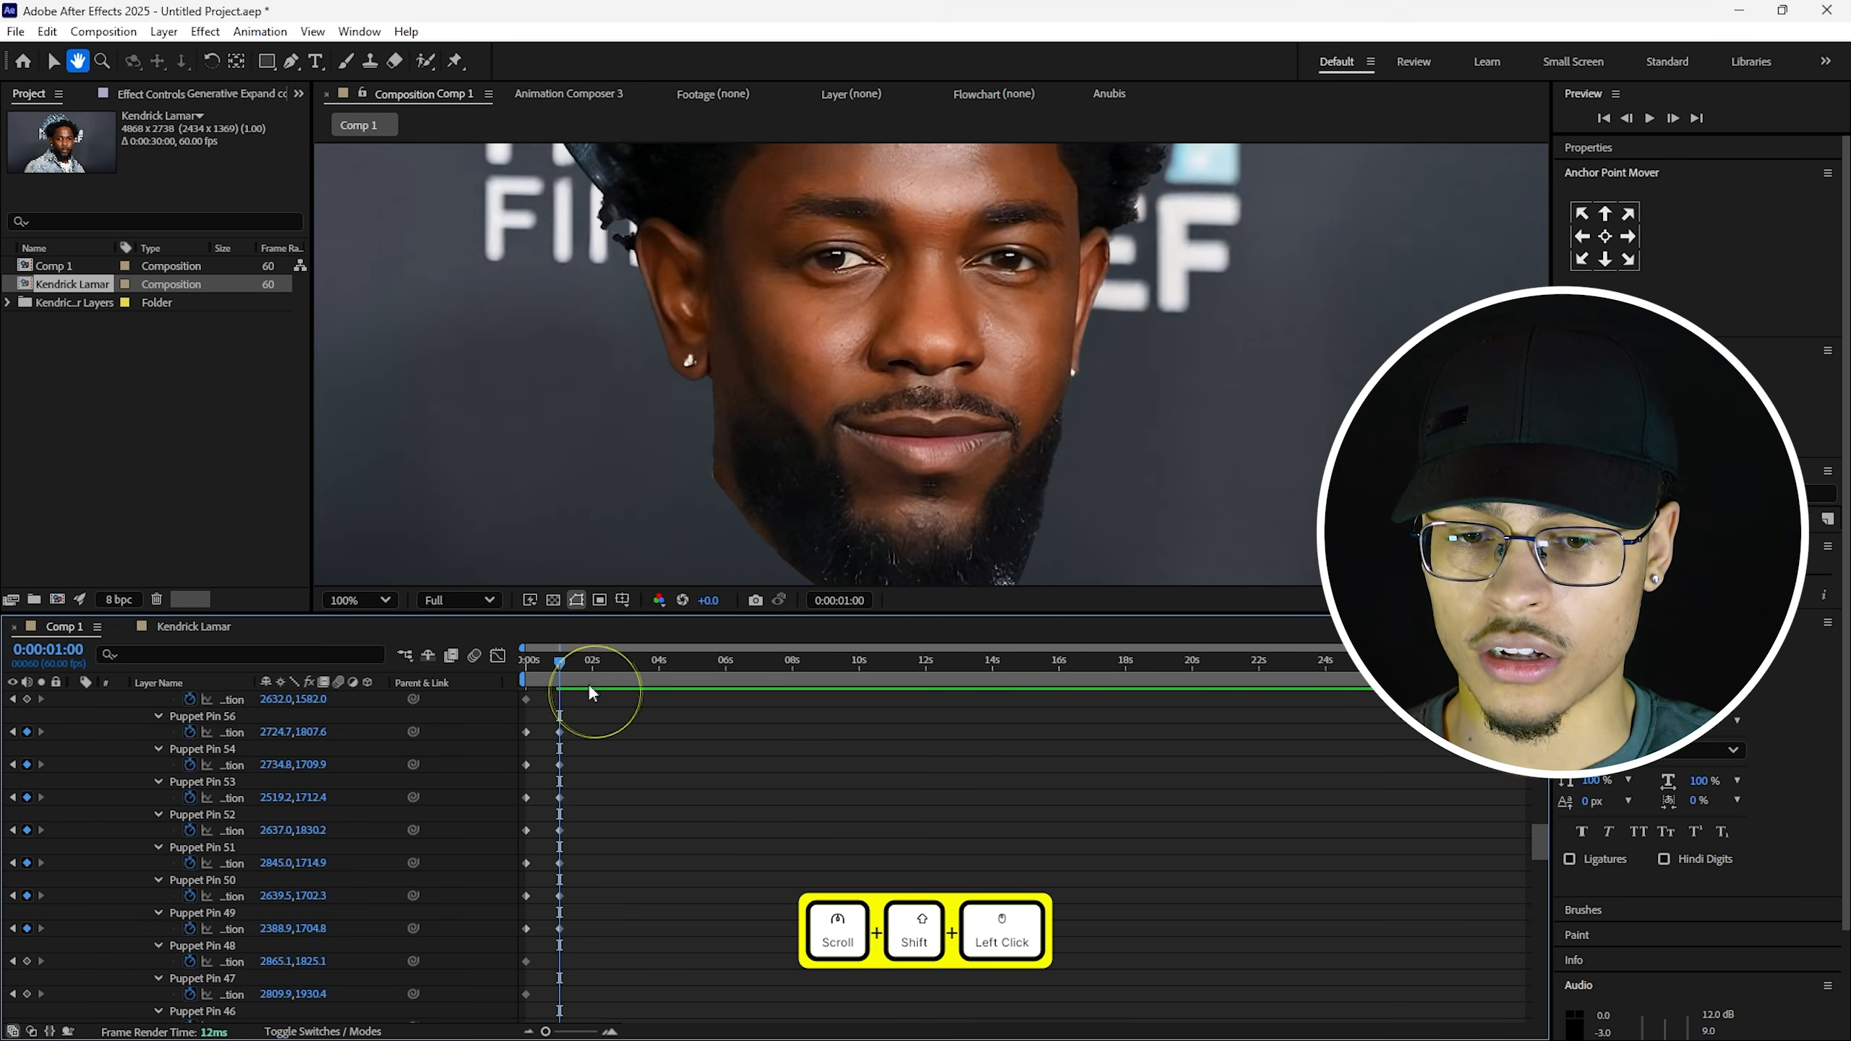
{"action": "left_click", "coordinate": [455, 61]}
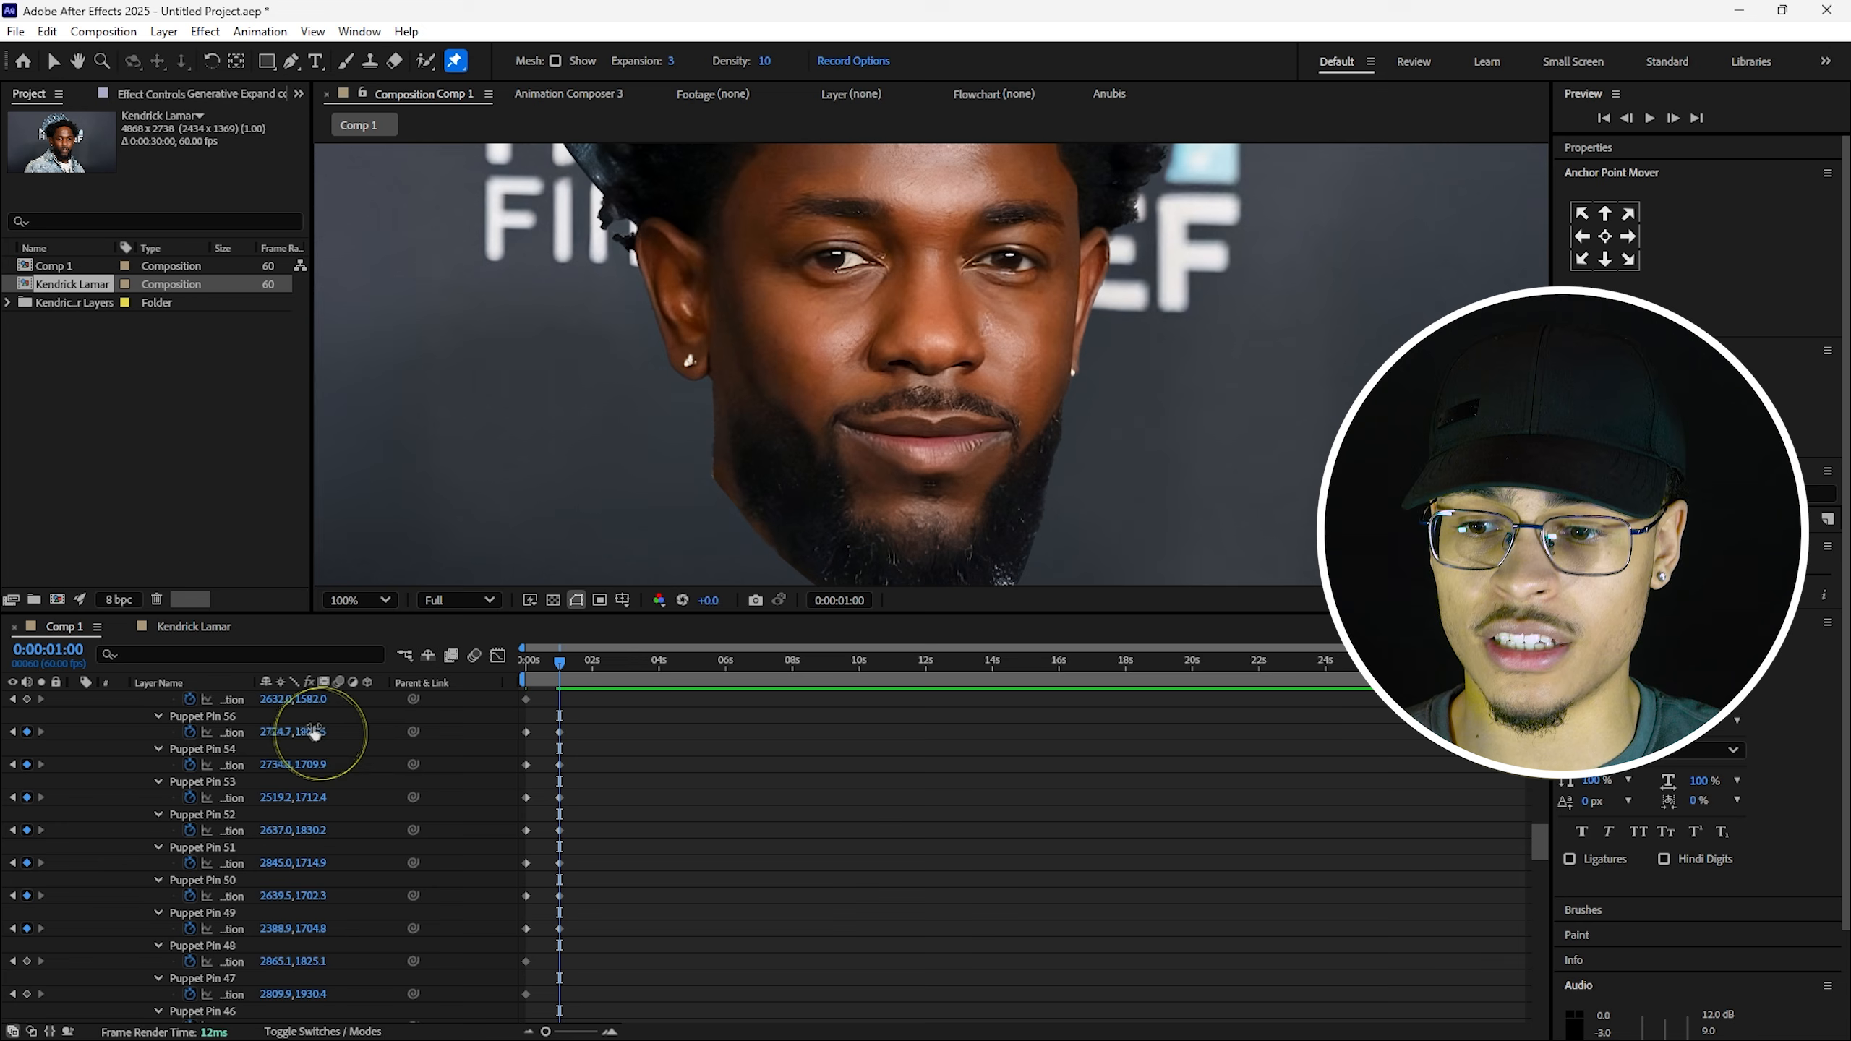
{"action": "left_click", "coordinate": [219, 718]}
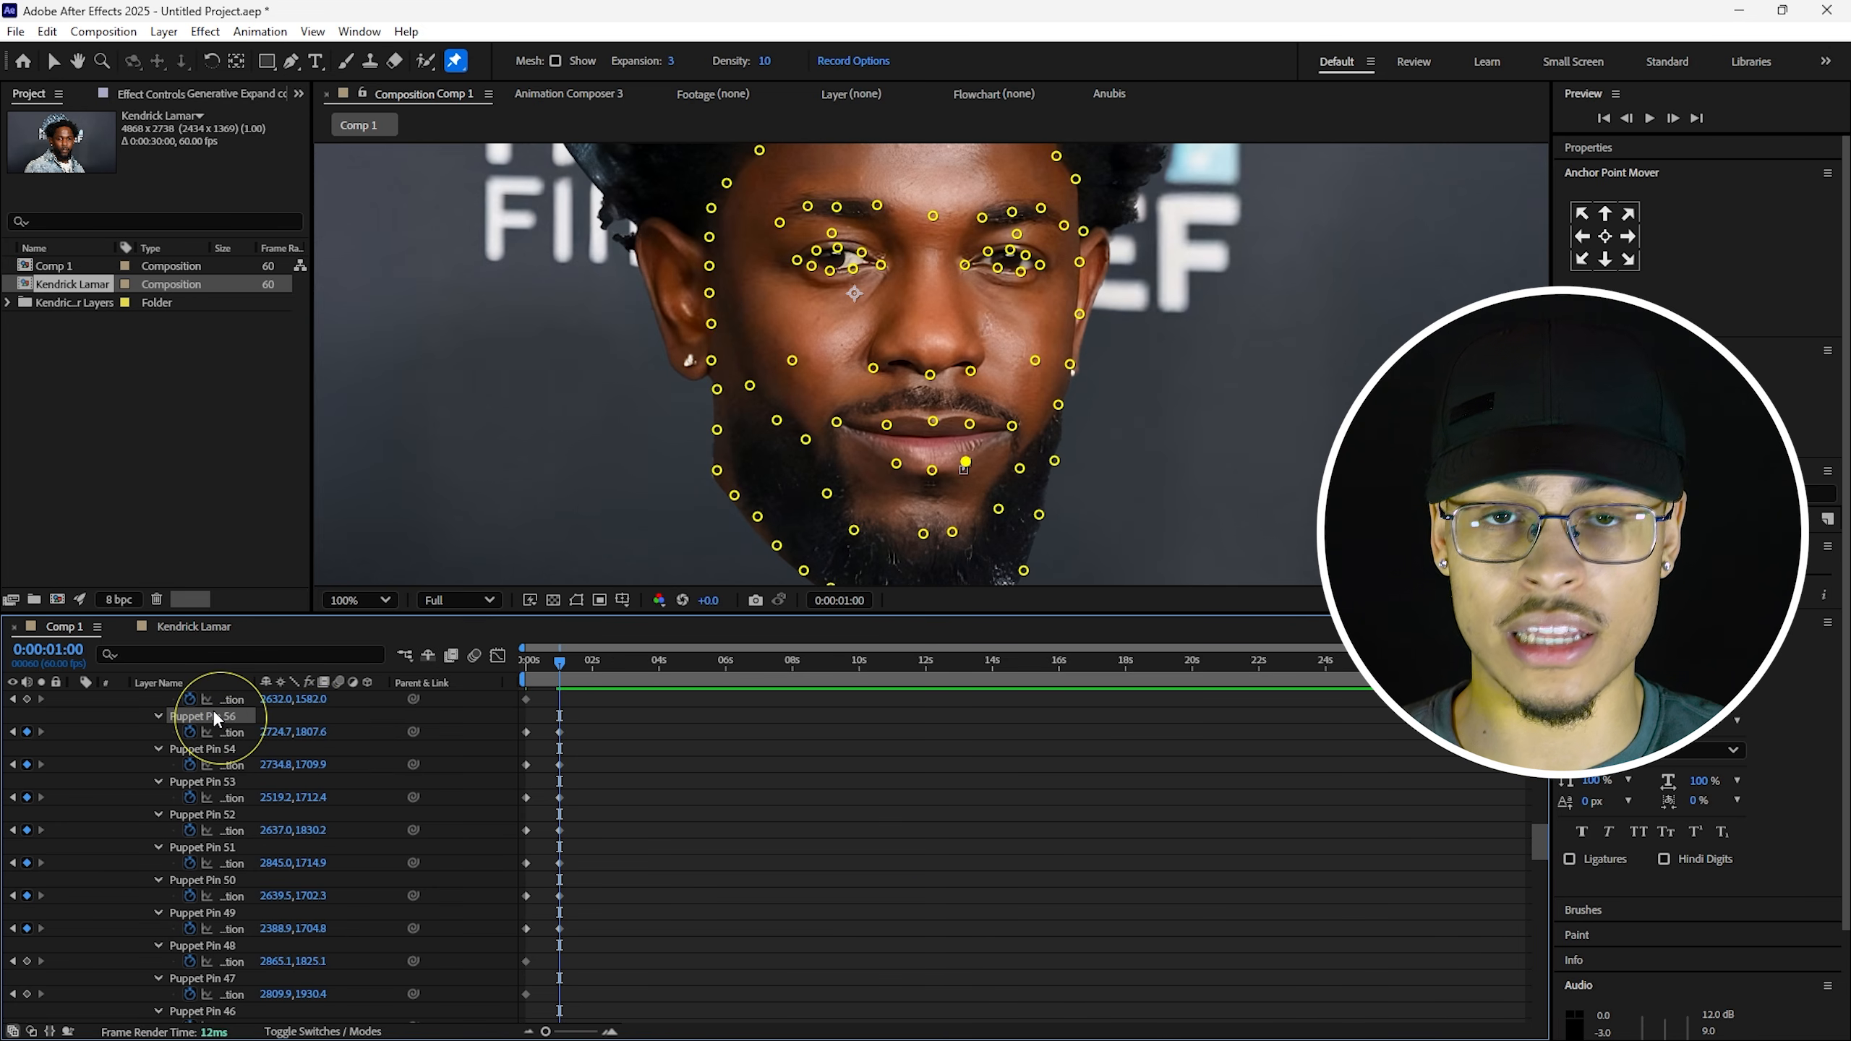
Adjust the left and right mouth-corner pins, raising the right corner of the mouth.
{"action": "left_click", "coordinate": [966, 463]}
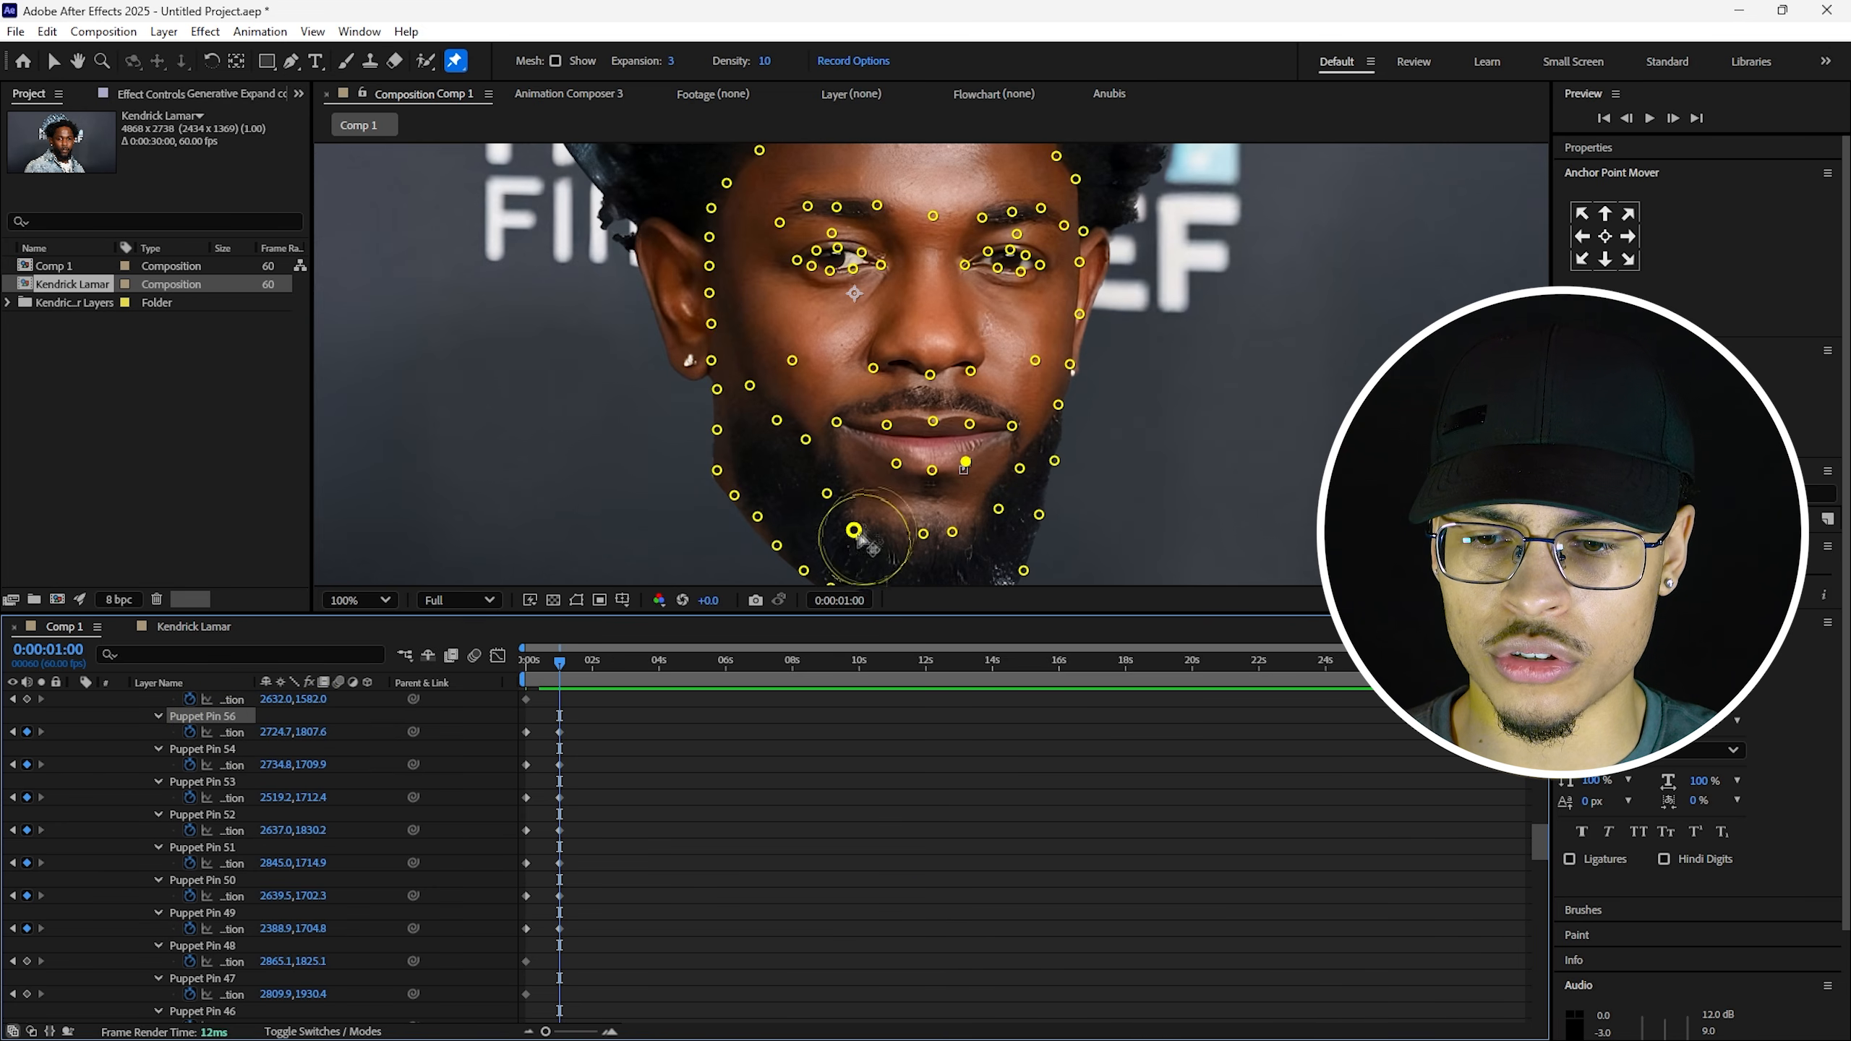
{"action": "left_click", "coordinate": [836, 422]}
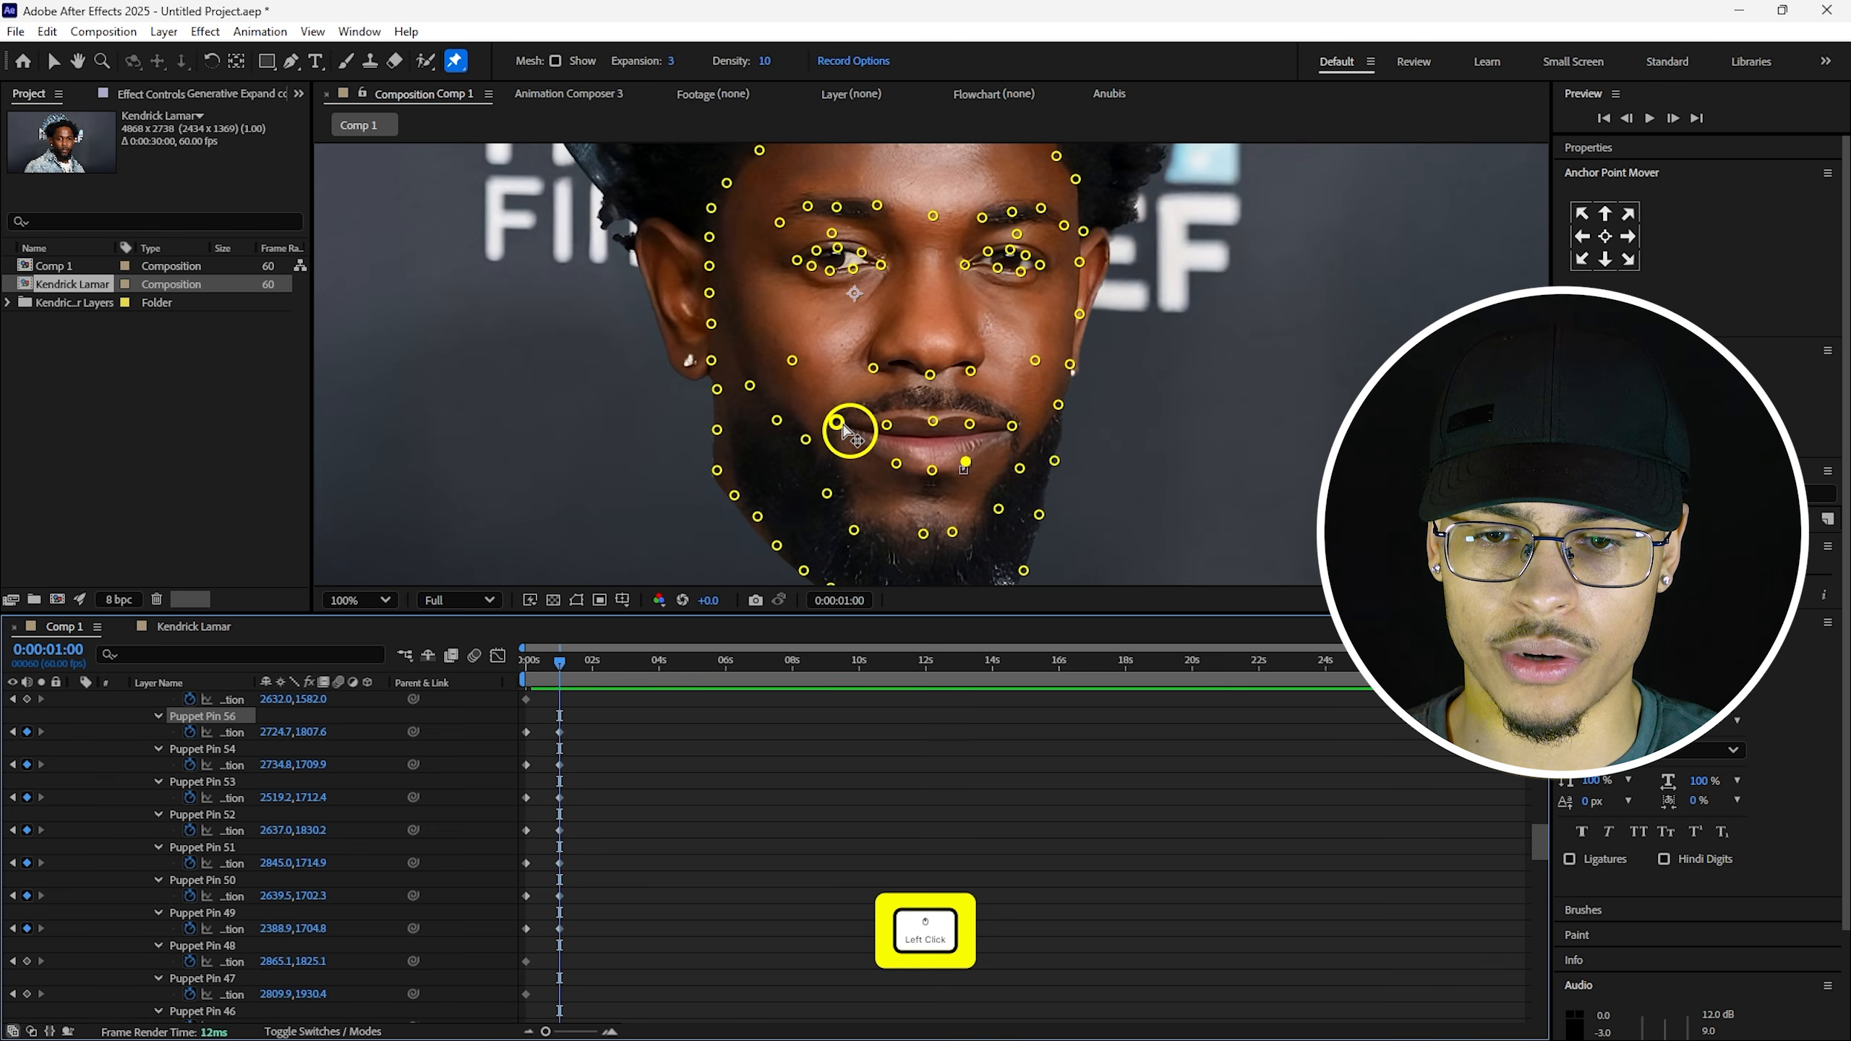
{"action": "left_click_drag", "start_coordinate": [843, 423], "coordinate": [849, 429]}
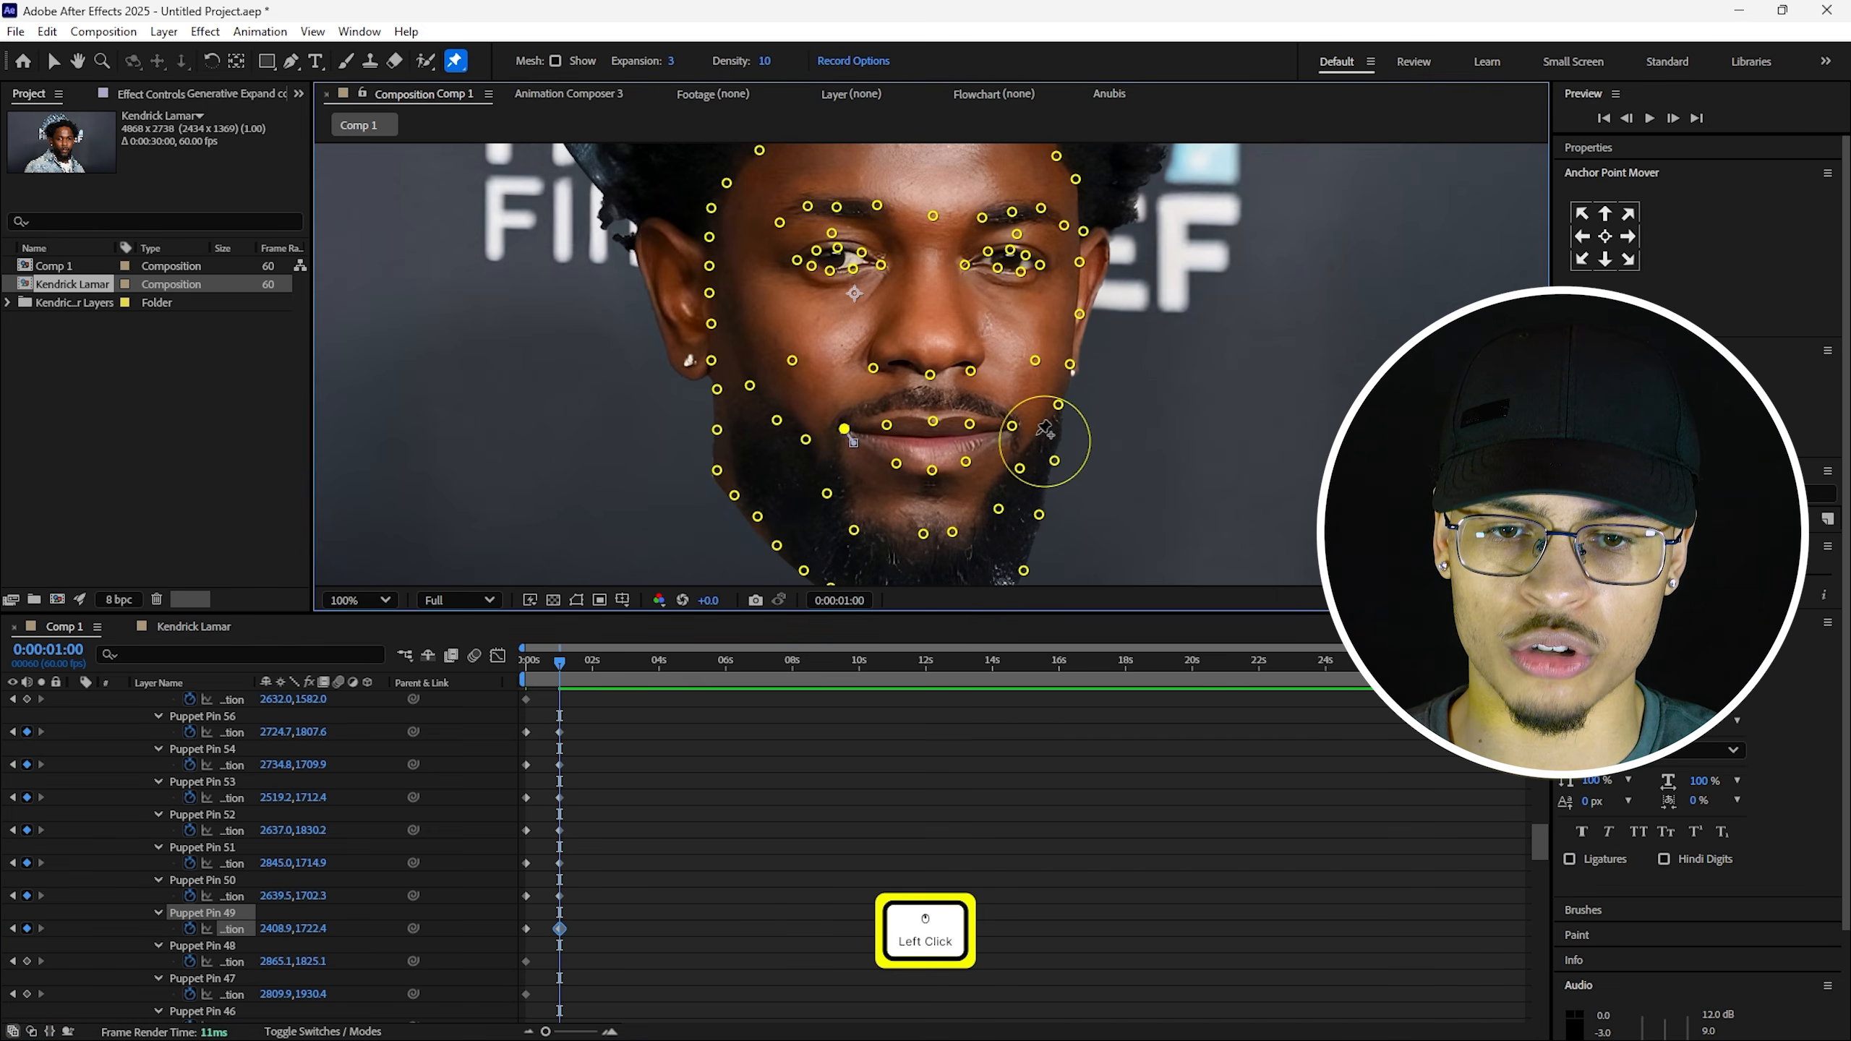
{"action": "left_click_drag", "start_coordinate": [1012, 431], "coordinate": [1004, 435]}
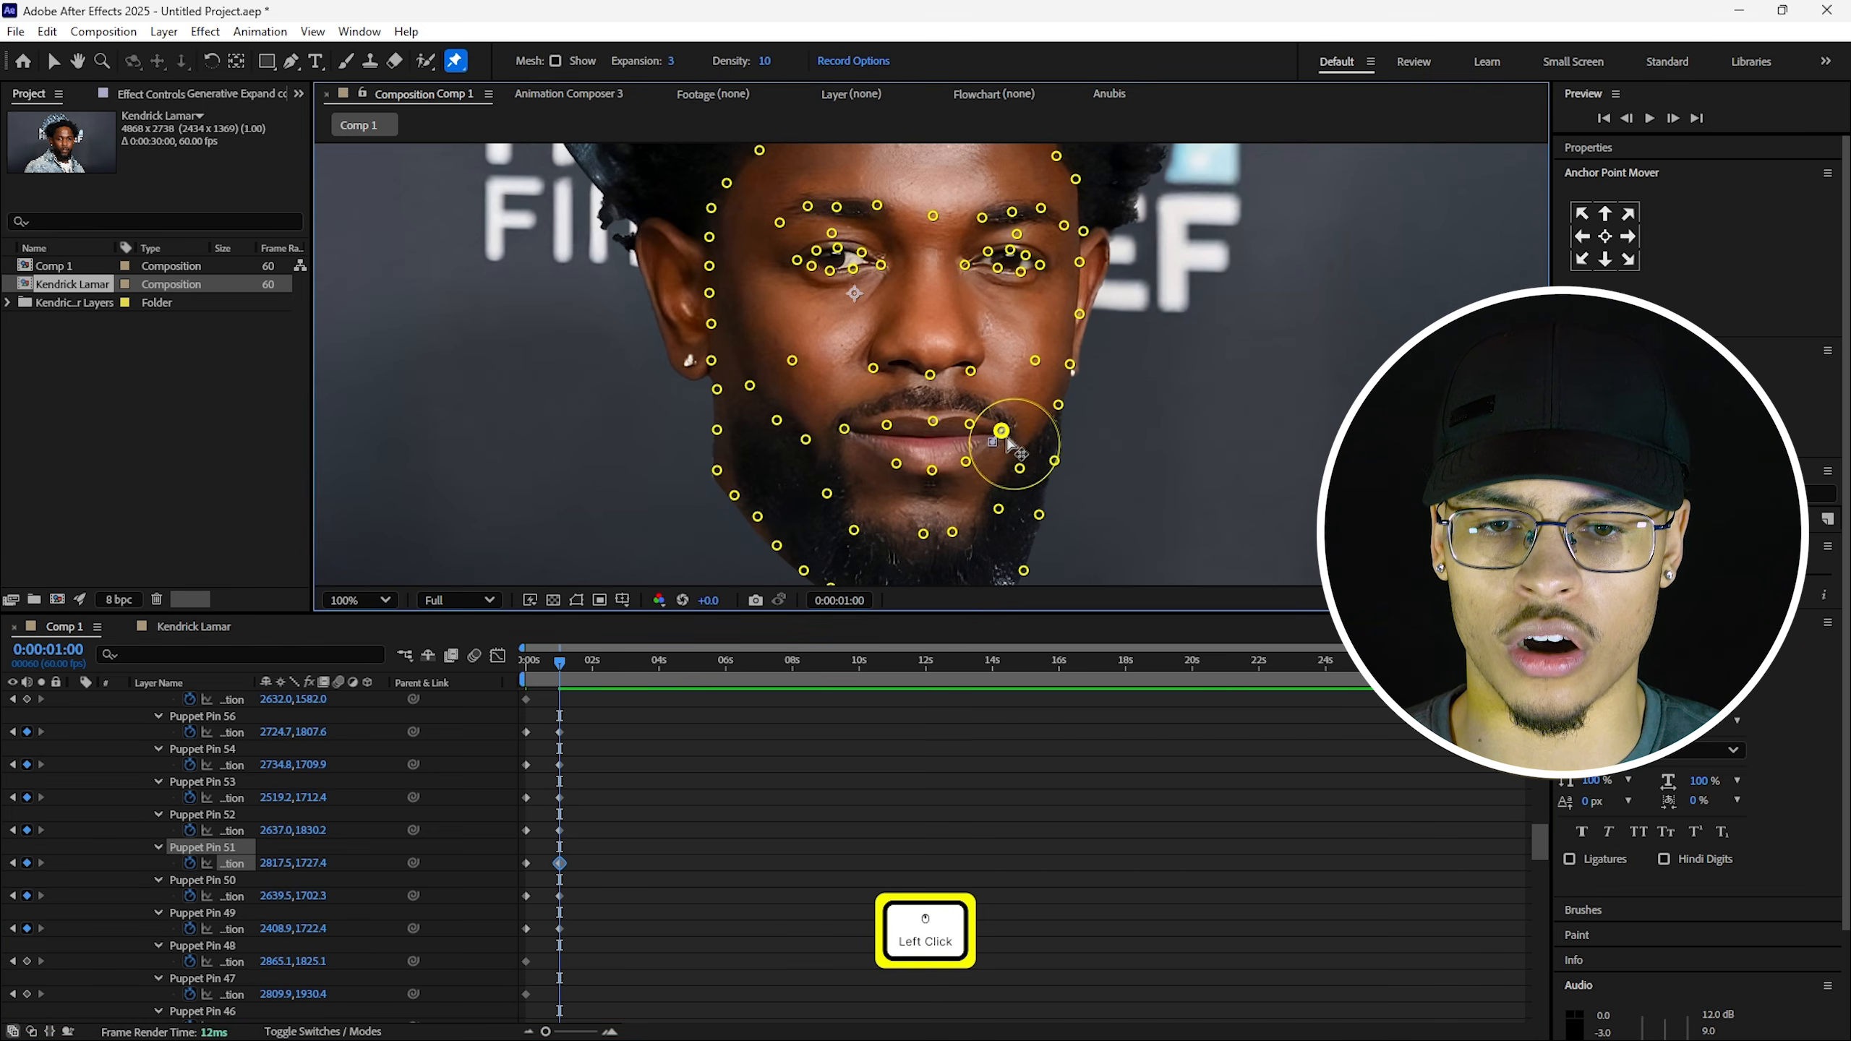
{"action": "scroll", "coordinate": [1005, 432], "scroll_direction": "up", "scroll_amount": 1}
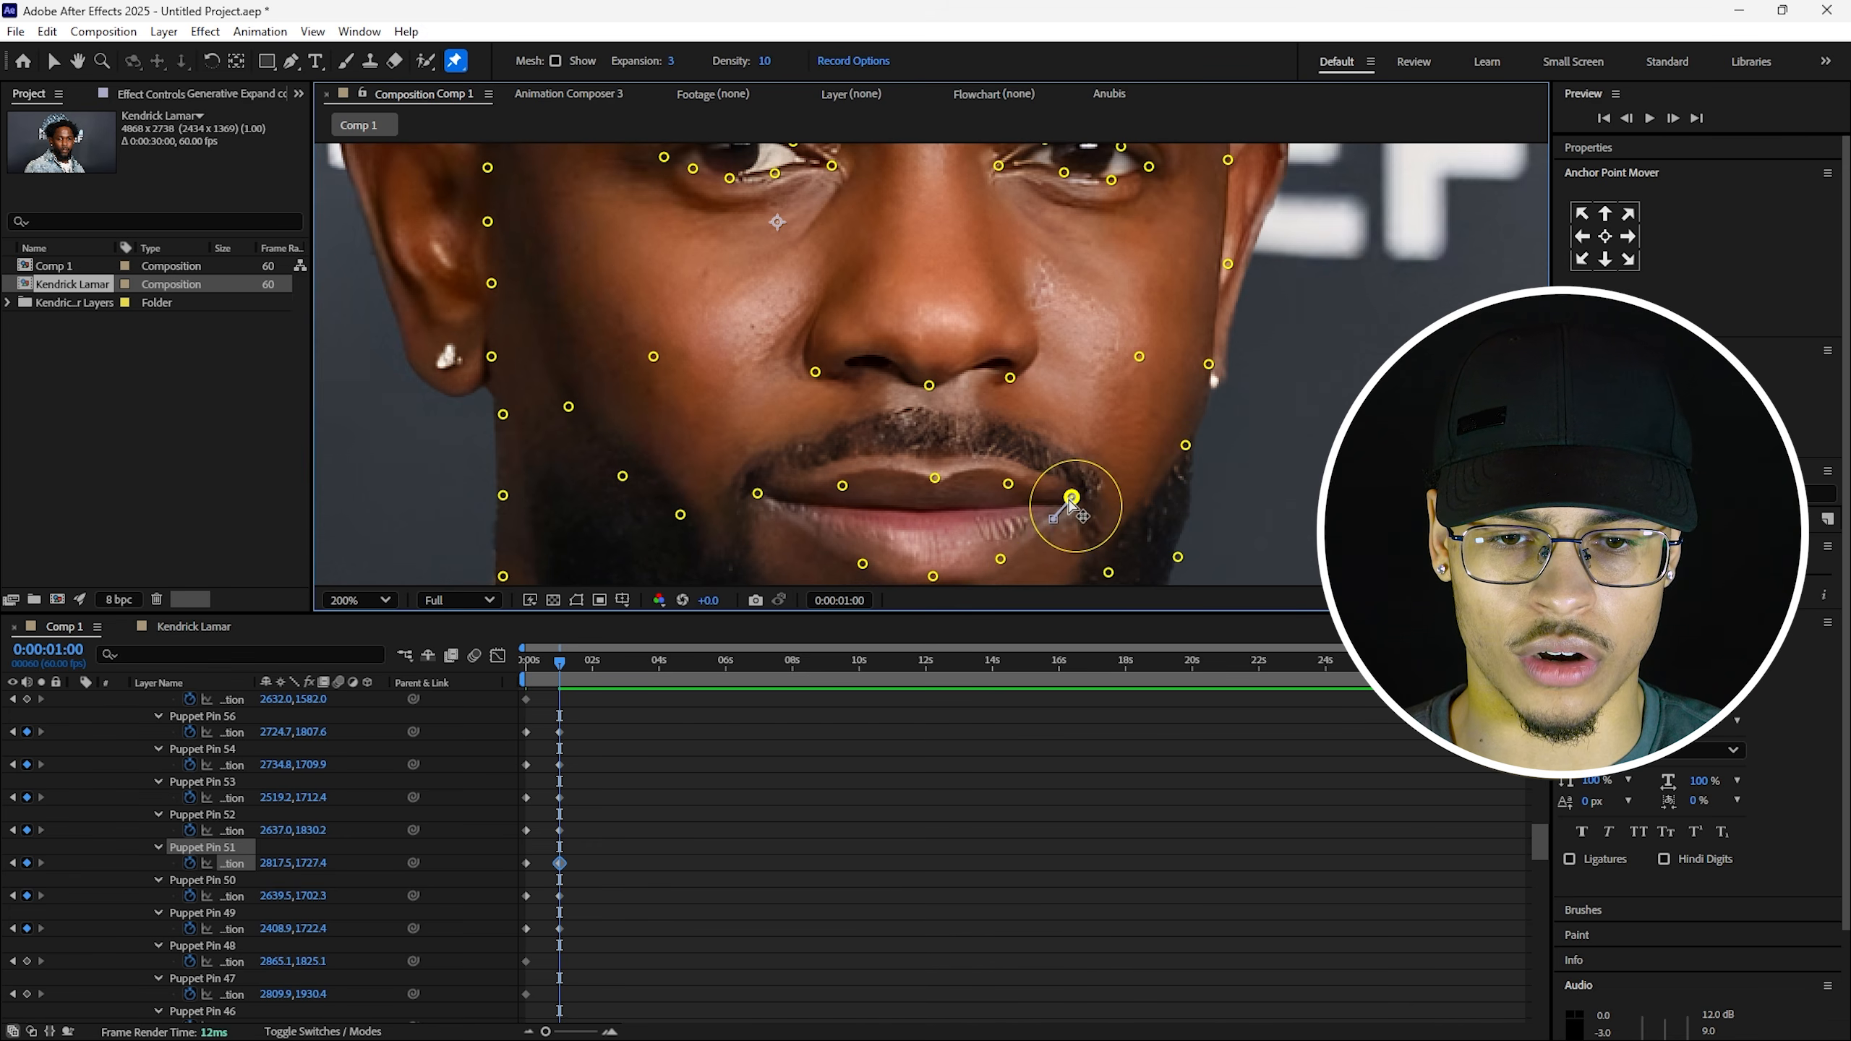
{"action": "mouse_move", "coordinate": [1072, 498]}
{"action": "left_mouse_down"}
{"action": "mouse_move", "coordinate": [1082, 486]}
{"action": "mouse_move", "coordinate": [1065, 504]}
{"action": "left_mouse_up"}
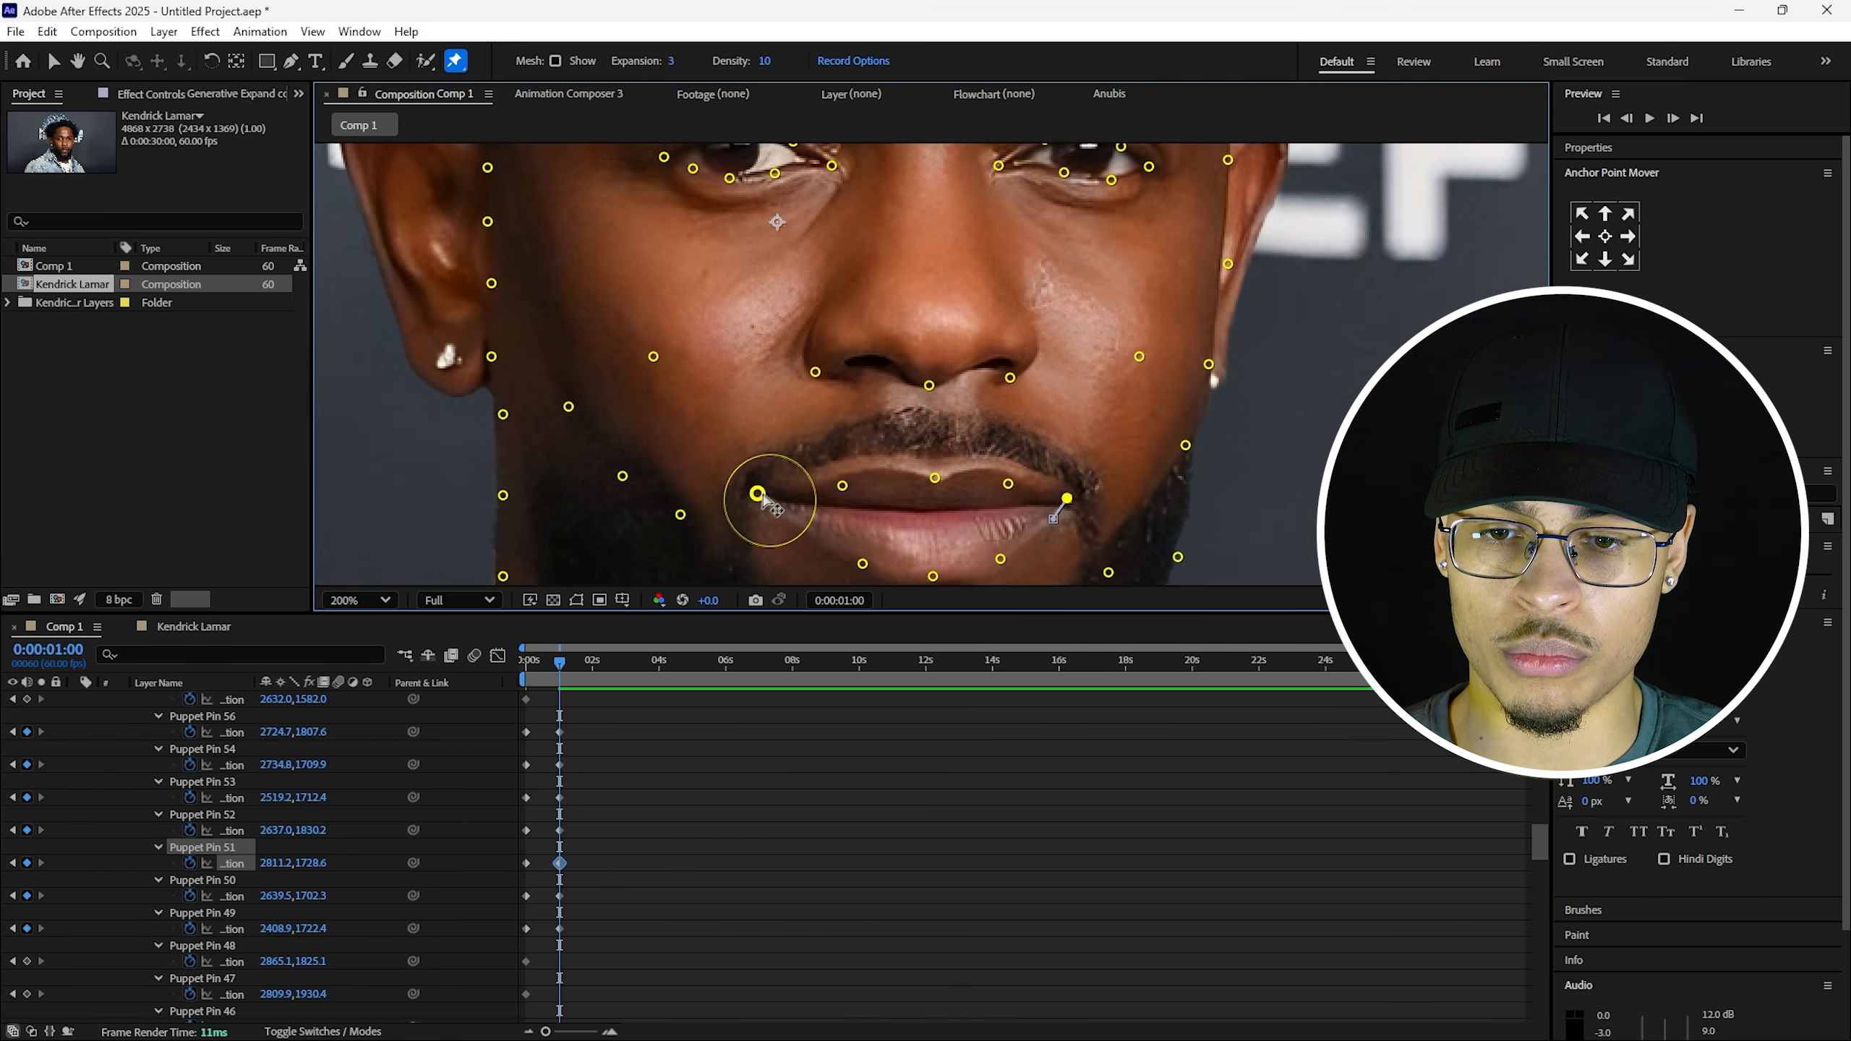
{"action": "left_click_drag", "start_coordinate": [758, 494], "coordinate": [754, 503]}
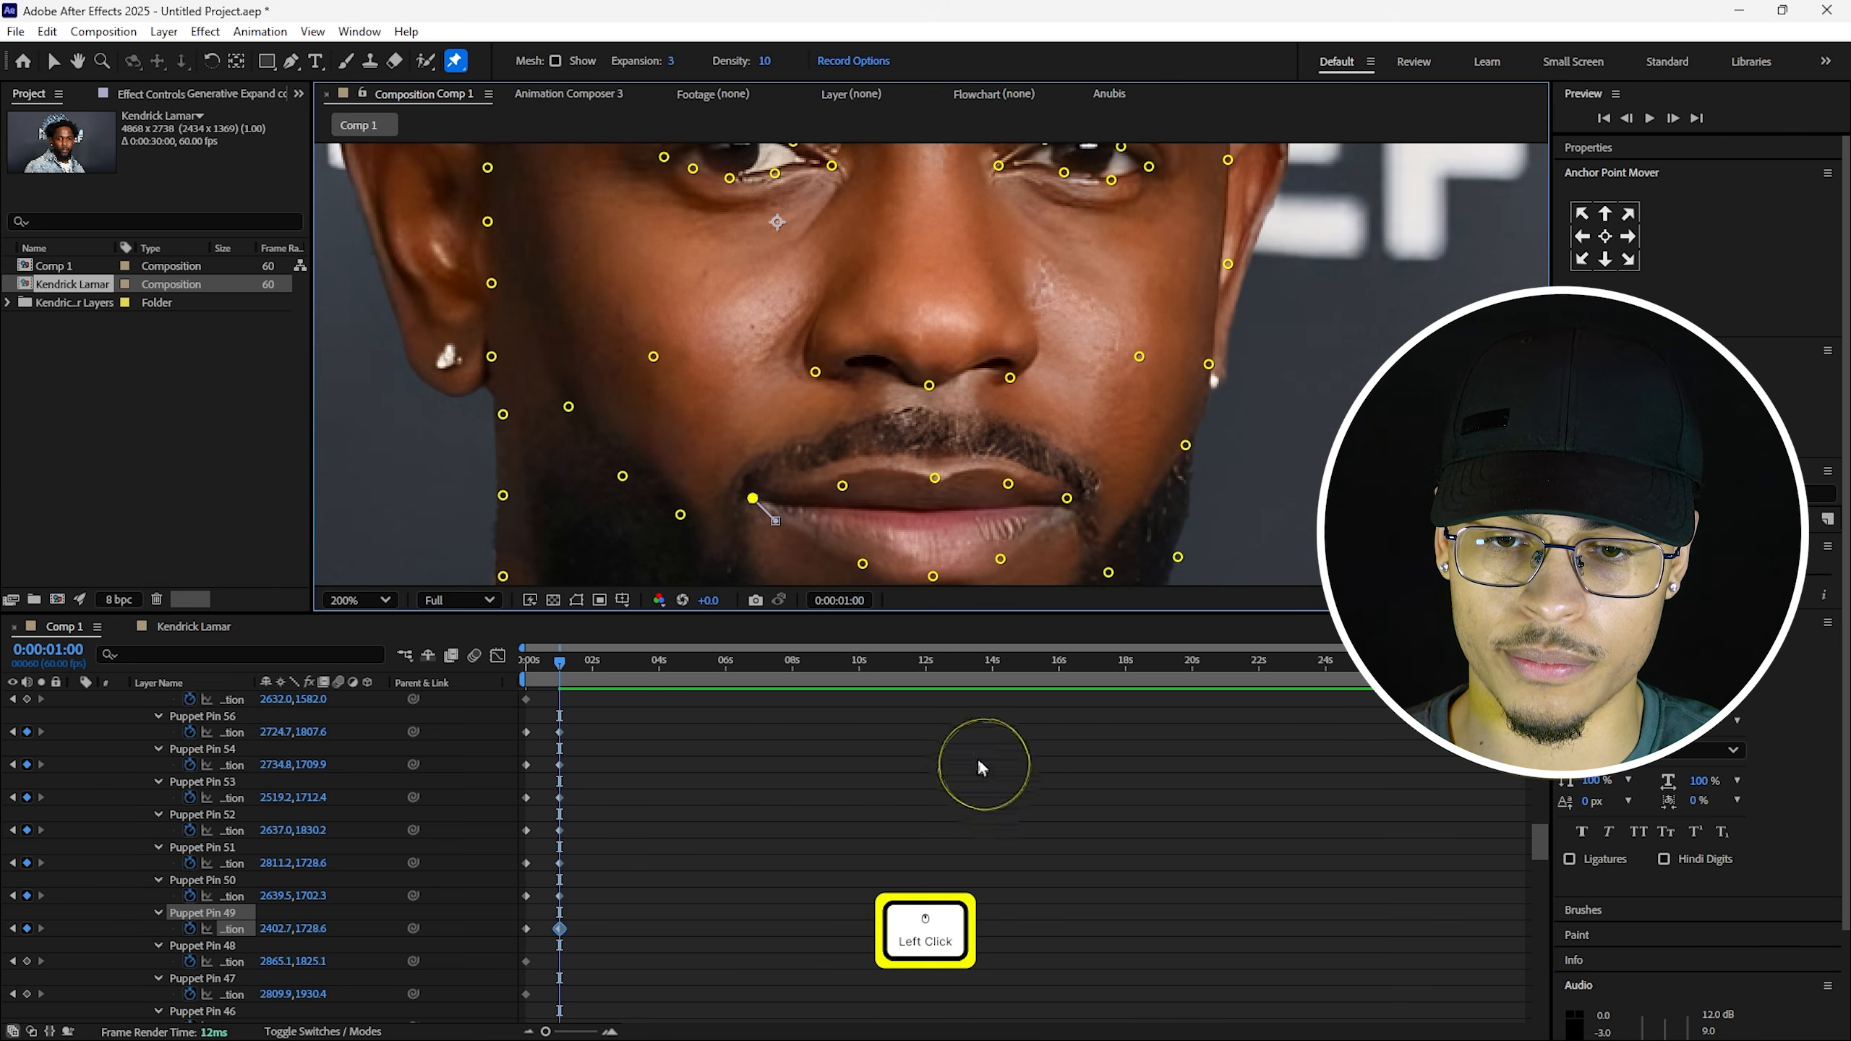
Zoom out to the whole face, deselect the pins, and scrub through the smile animation.
{"action": "key", "text": "comma"}
{"action": "key", "text": "comma"}
{"action": "left_click", "coordinate": [730, 720]}
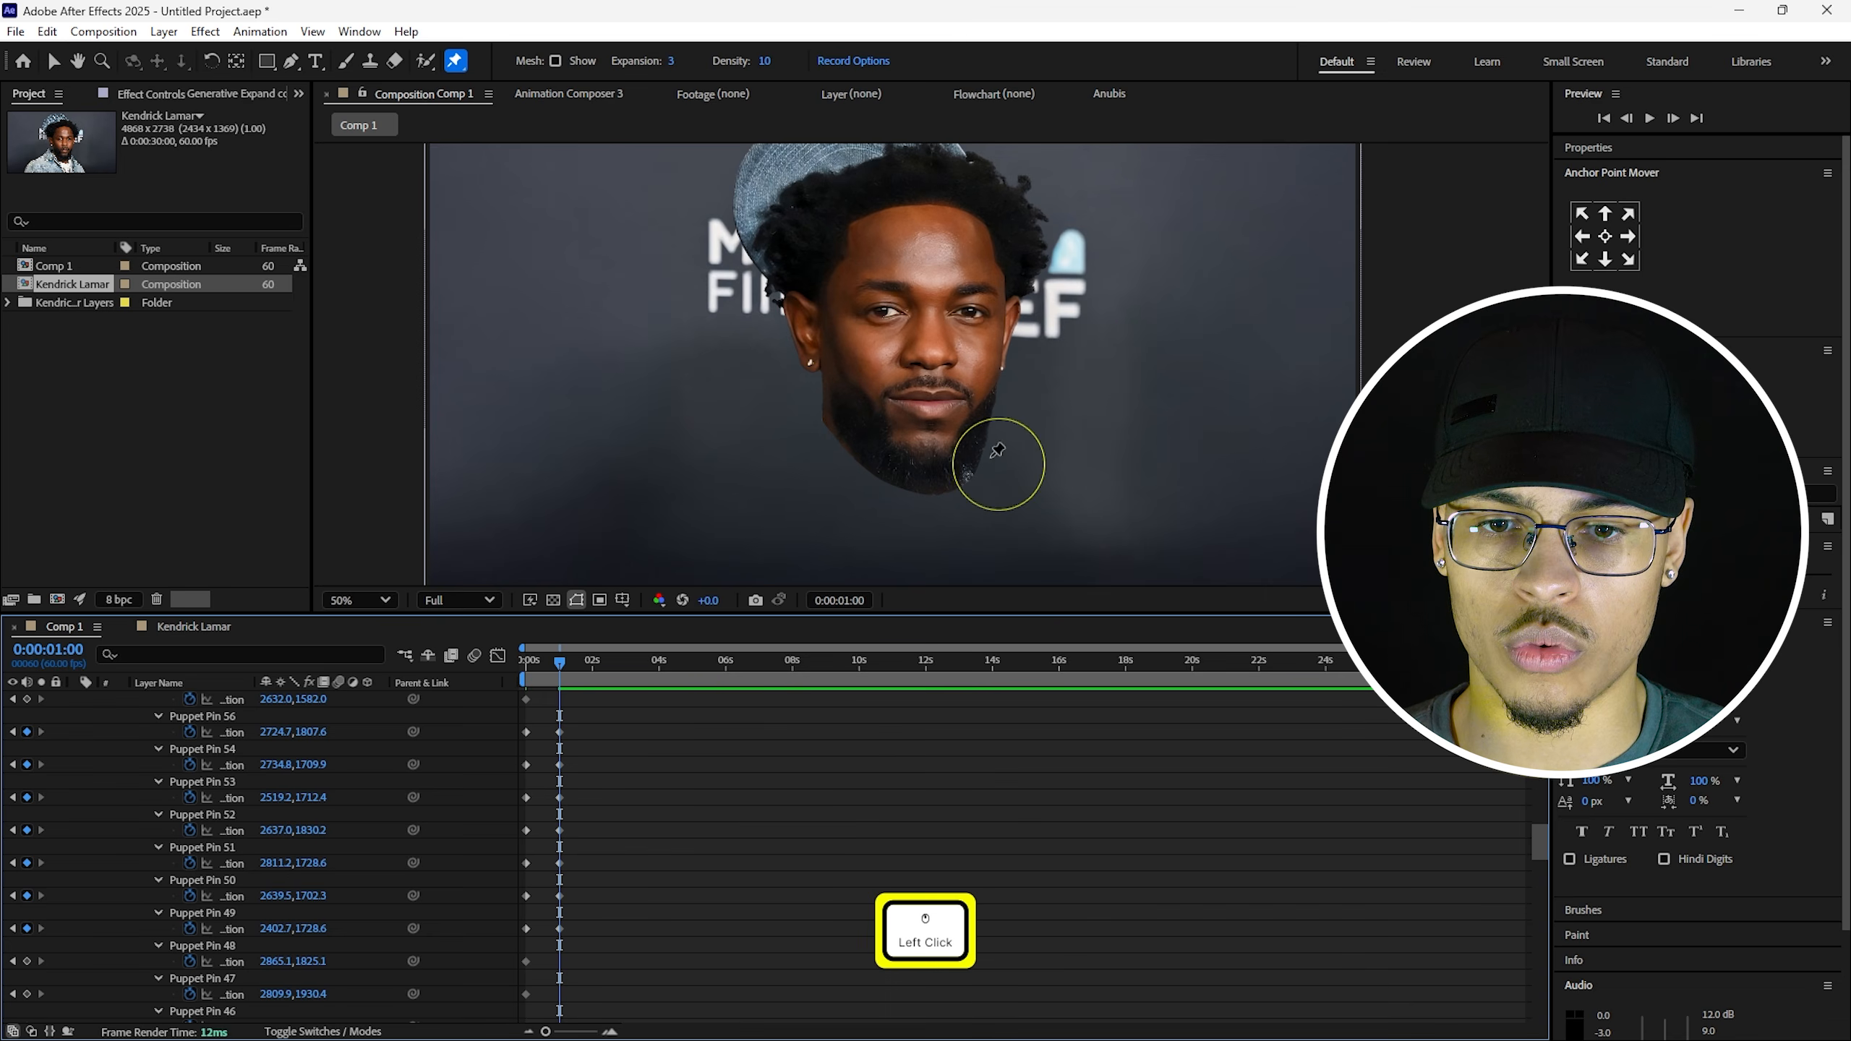
{"action": "left_click", "coordinate": [520, 662]}
{"action": "left_click_drag", "start_coordinate": [516, 668], "coordinate": [567, 674]}
{"action": "scroll", "coordinate": [964, 431], "scroll_direction": "up", "scroll_amount": 2}
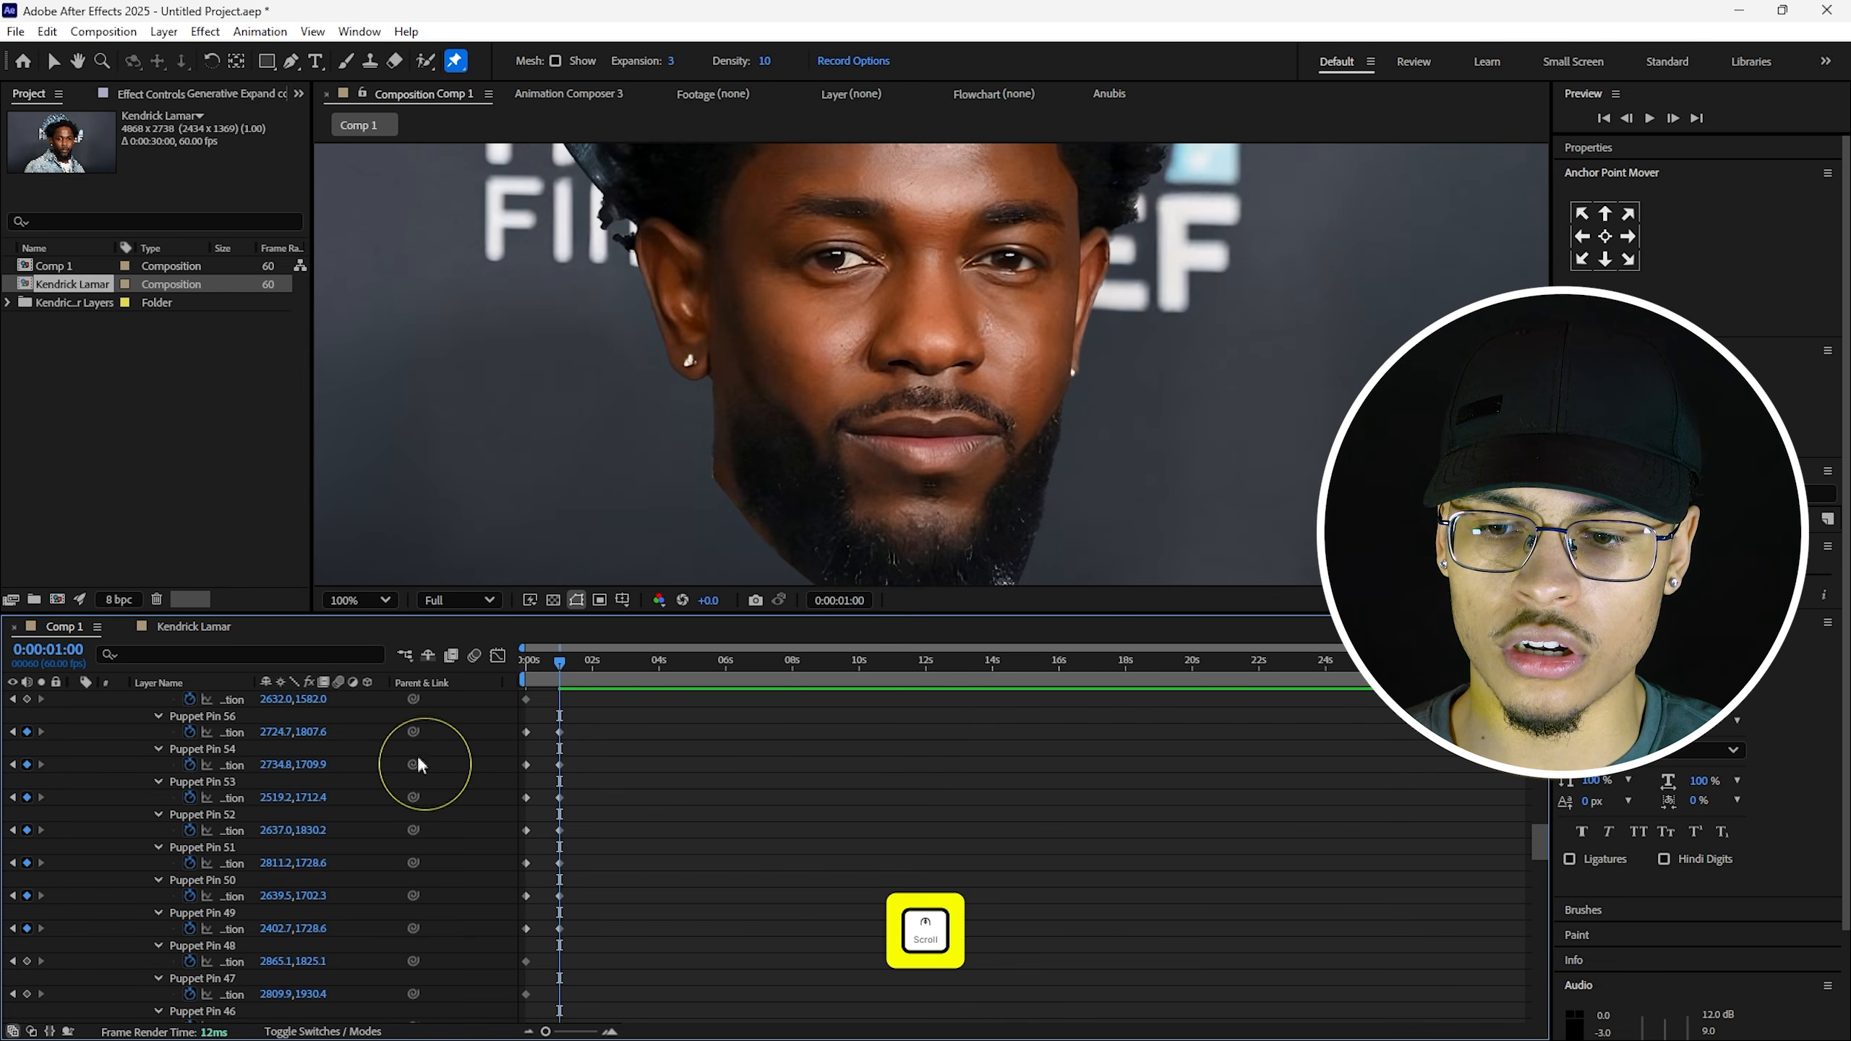
Shift the pin under the lower lip right and down, then preview the smile.
{"action": "left_click", "coordinate": [232, 731]}
{"action": "scroll", "coordinate": [932, 470], "scroll_direction": "up", "scroll_amount": 2}
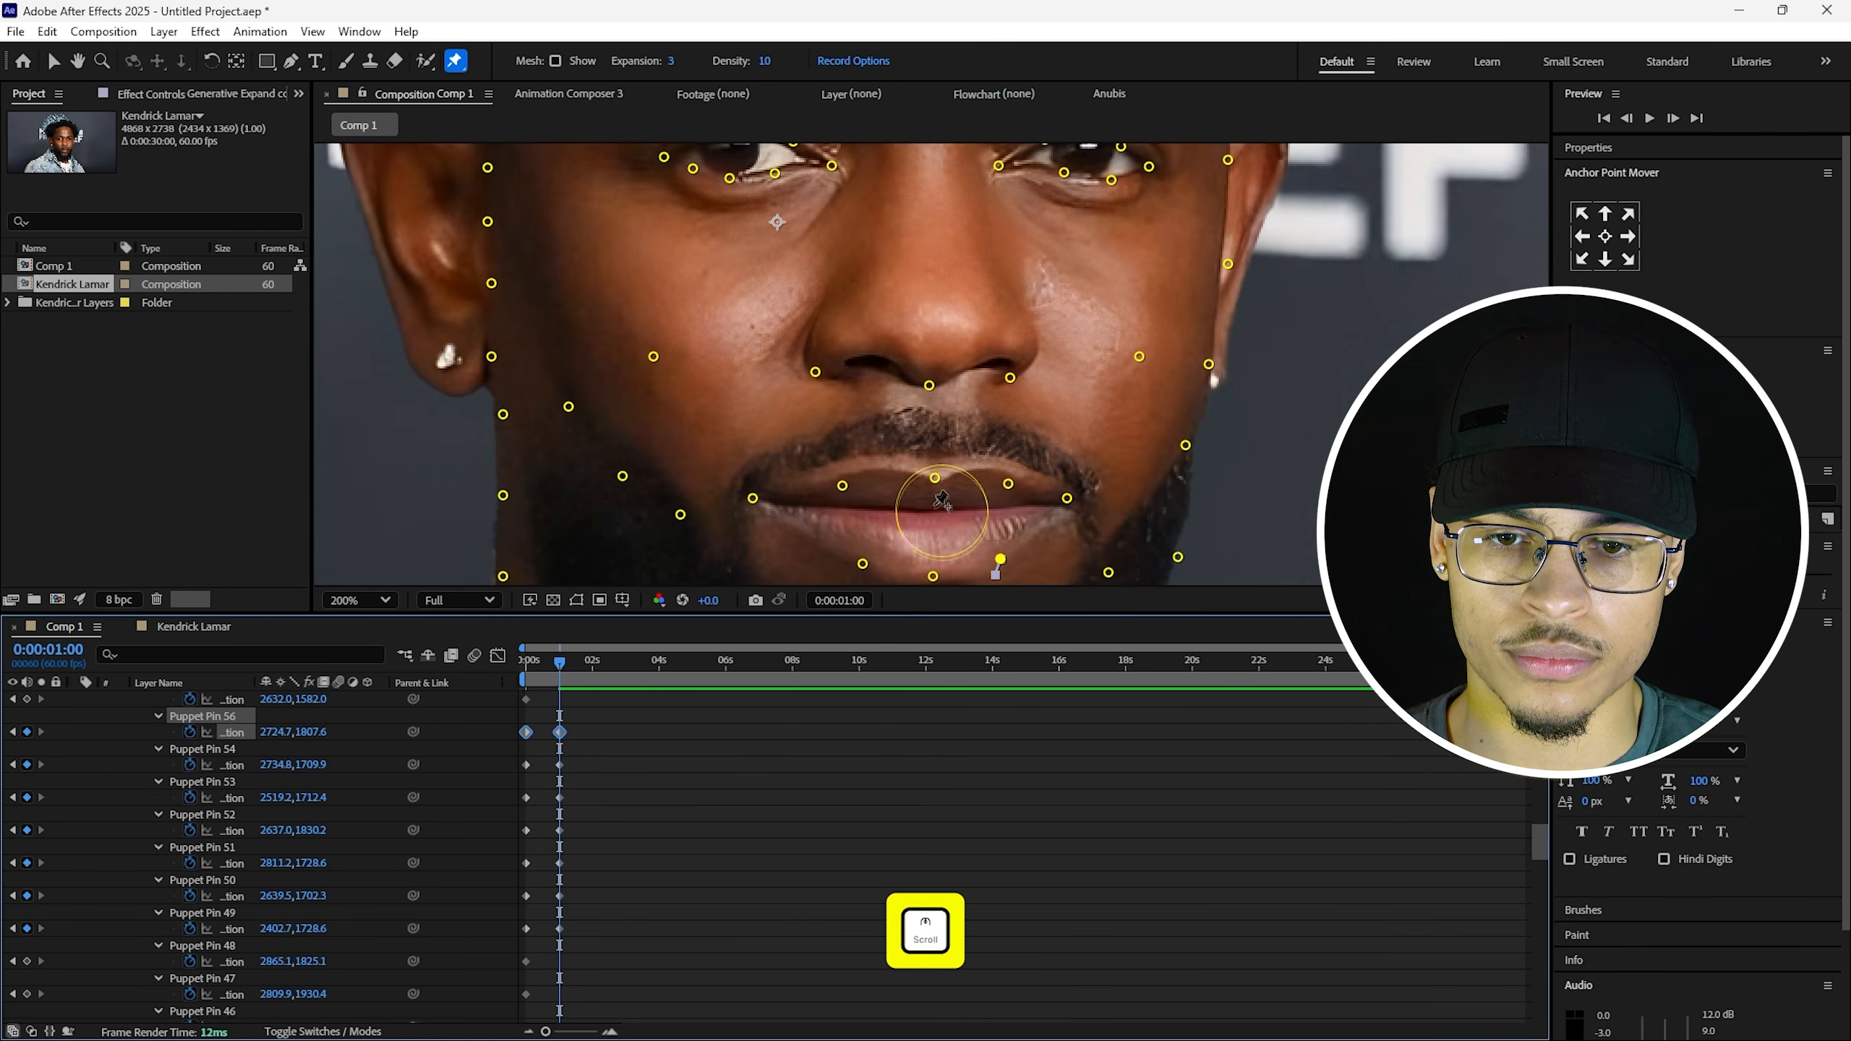
{"action": "left_click", "coordinate": [935, 577]}
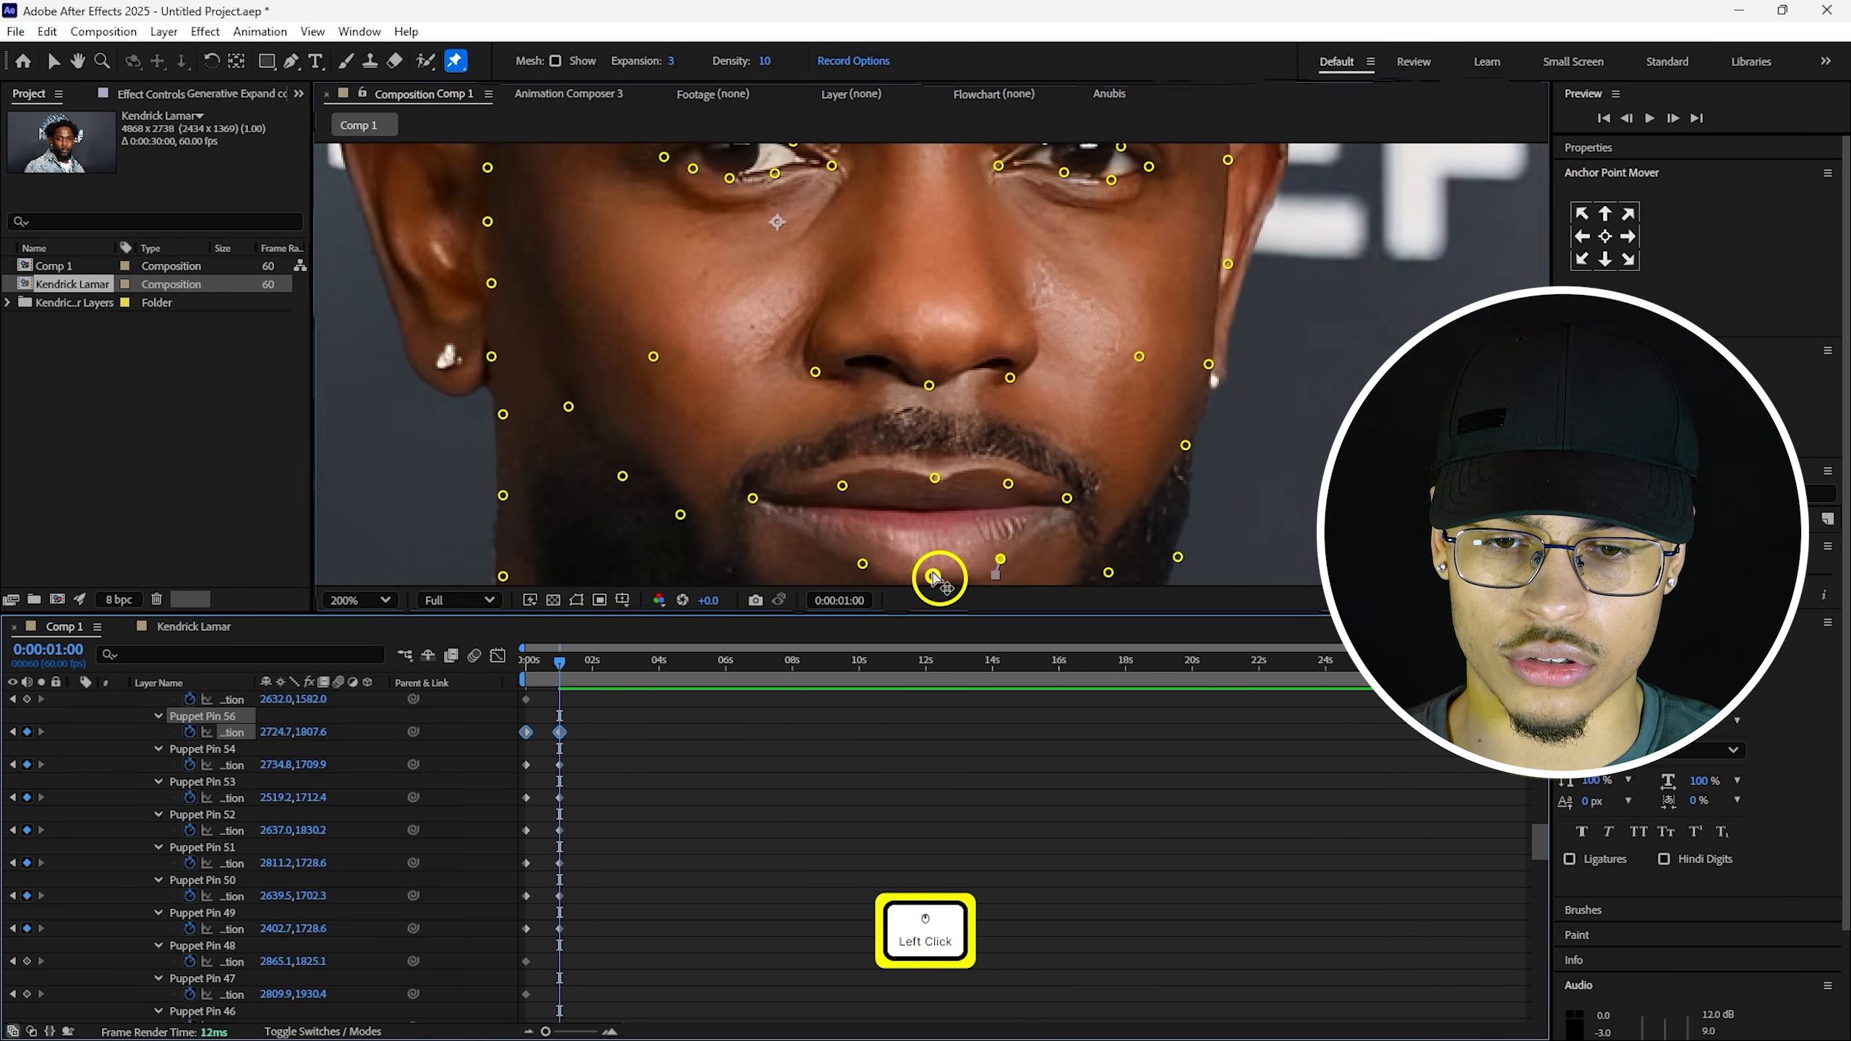
{"action": "left_click_drag", "start_coordinate": [958, 478], "coordinate": [956, 375]}
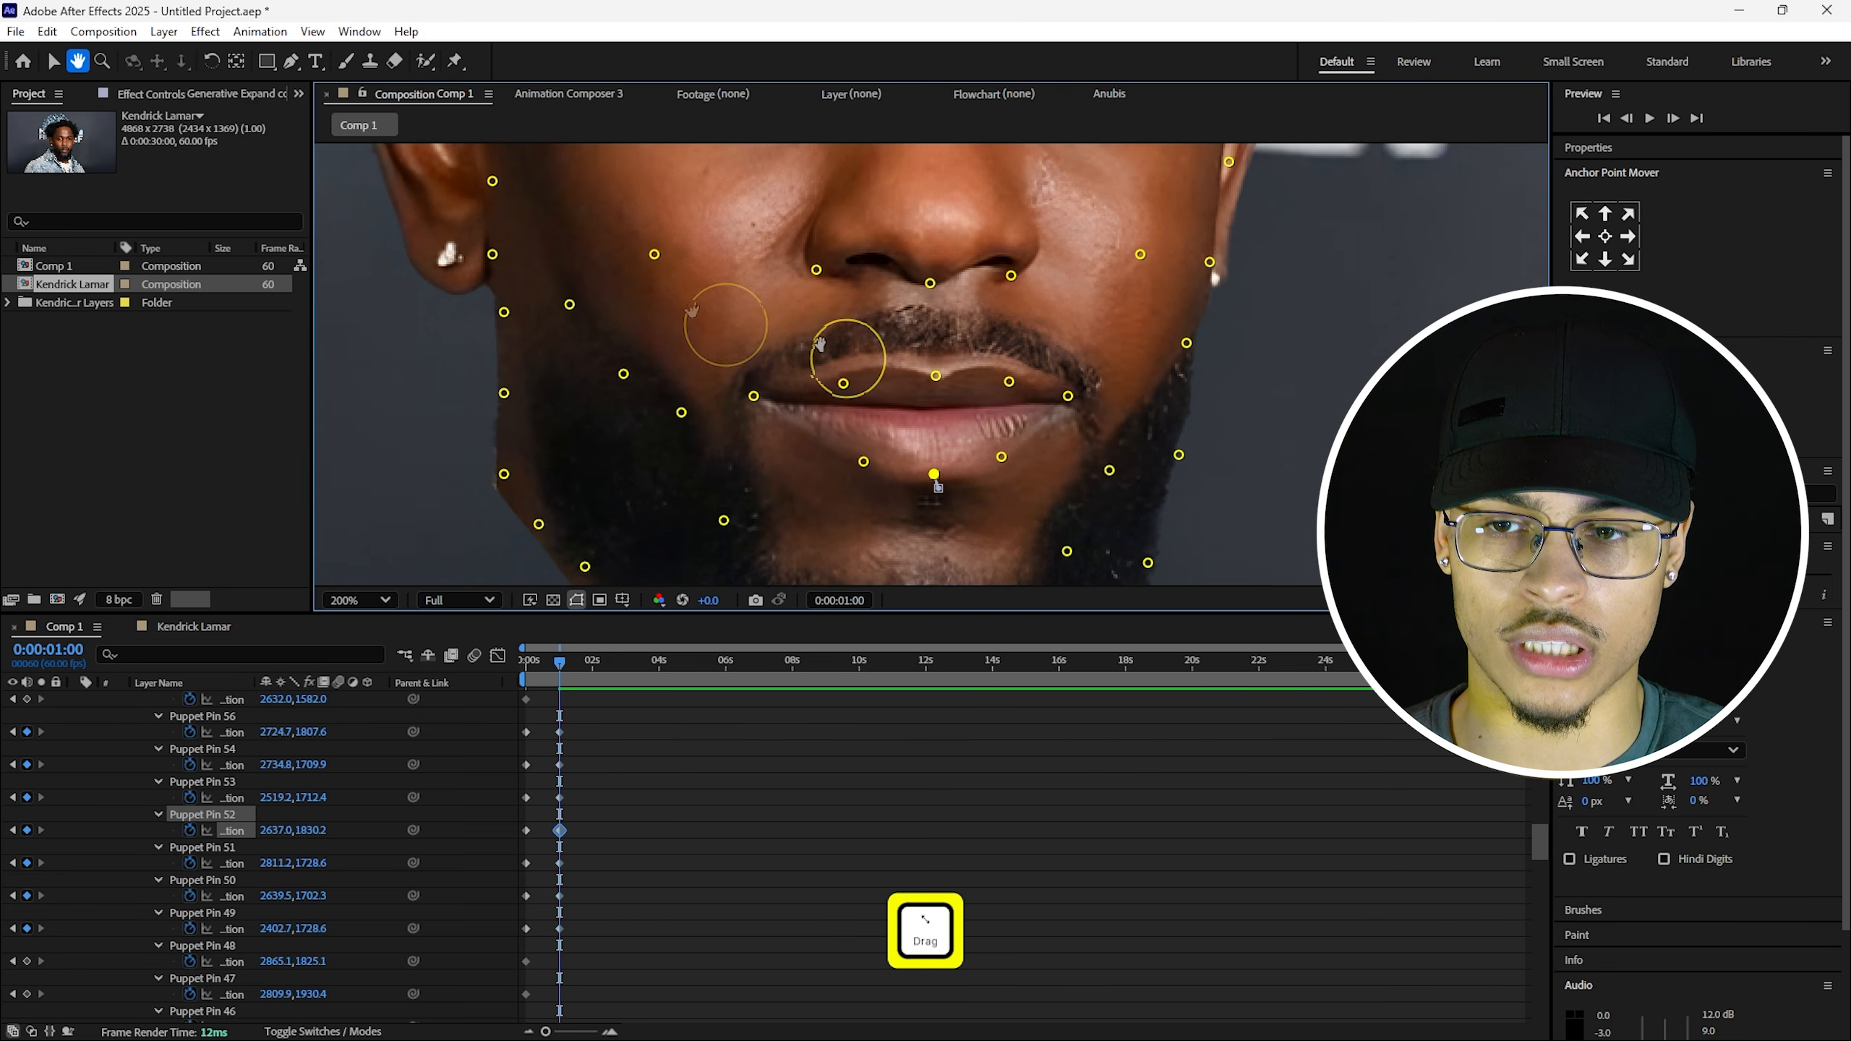
{"action": "left_click", "coordinate": [456, 61]}
{"action": "left_click", "coordinate": [862, 460]}
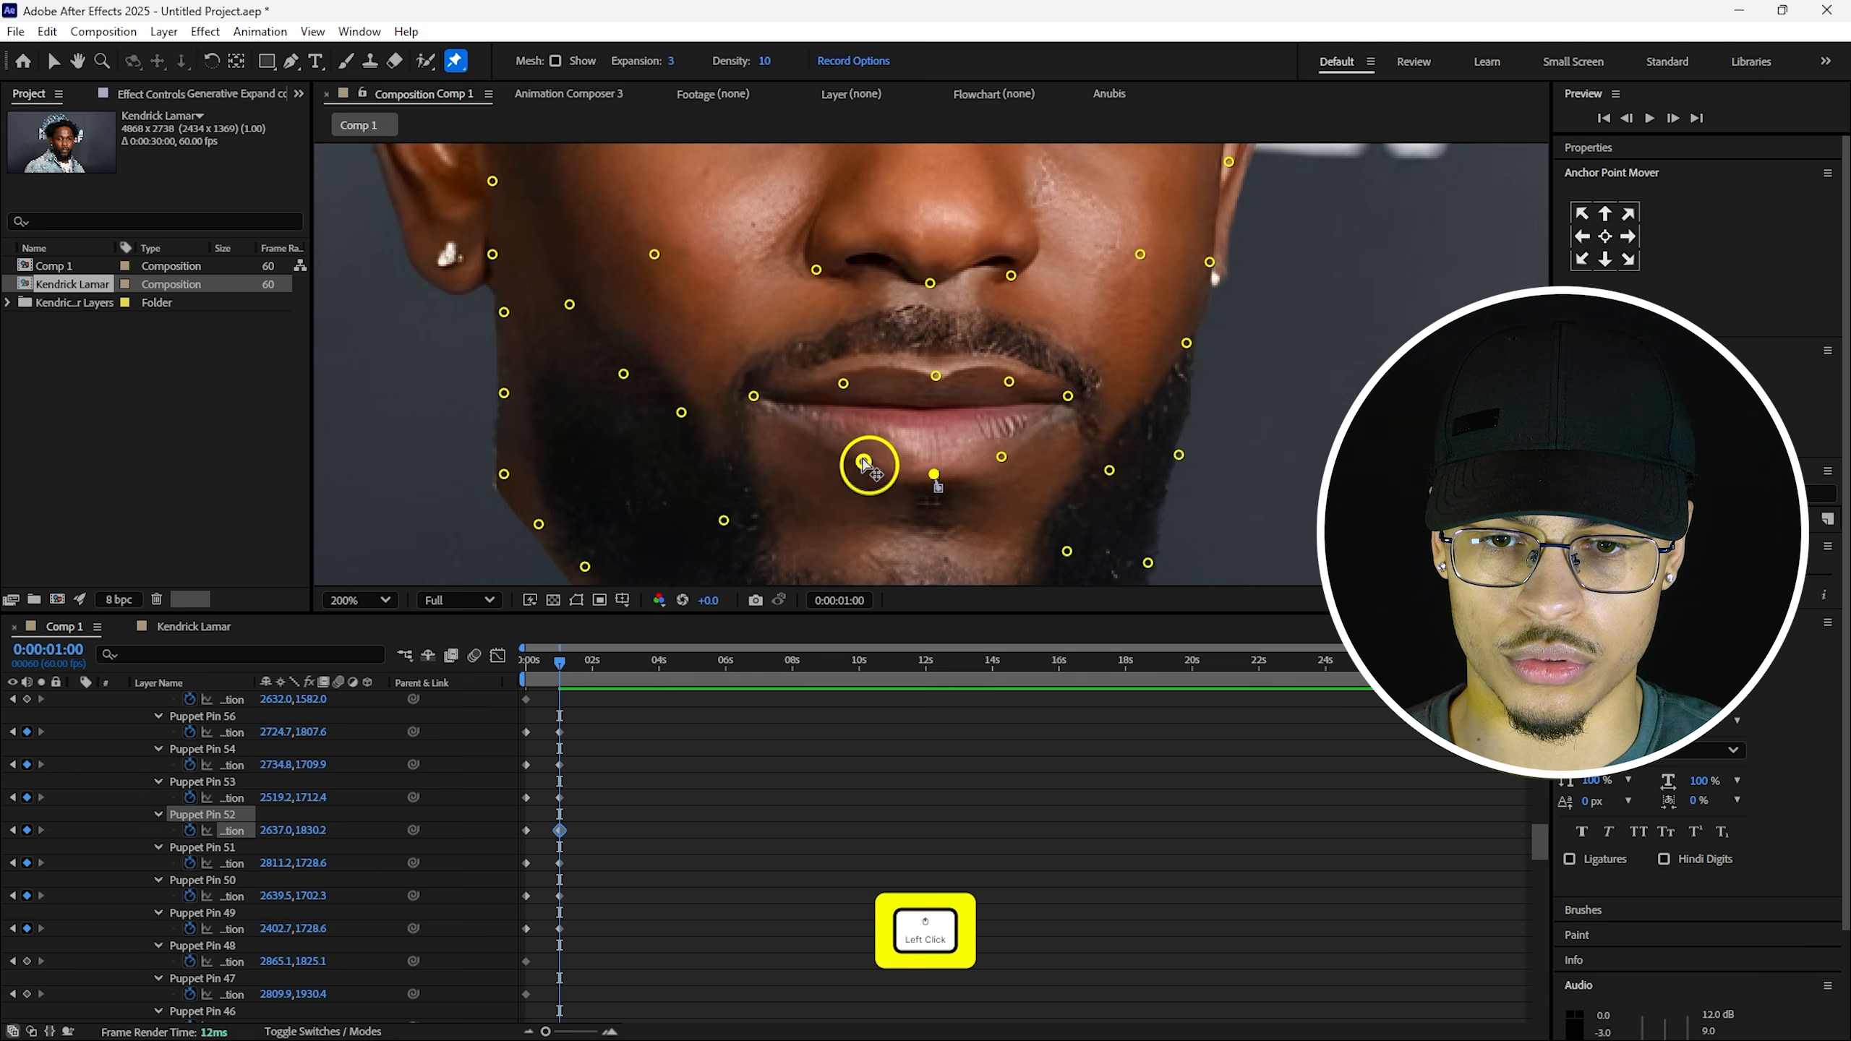
{"action": "left_click", "coordinate": [866, 459]}
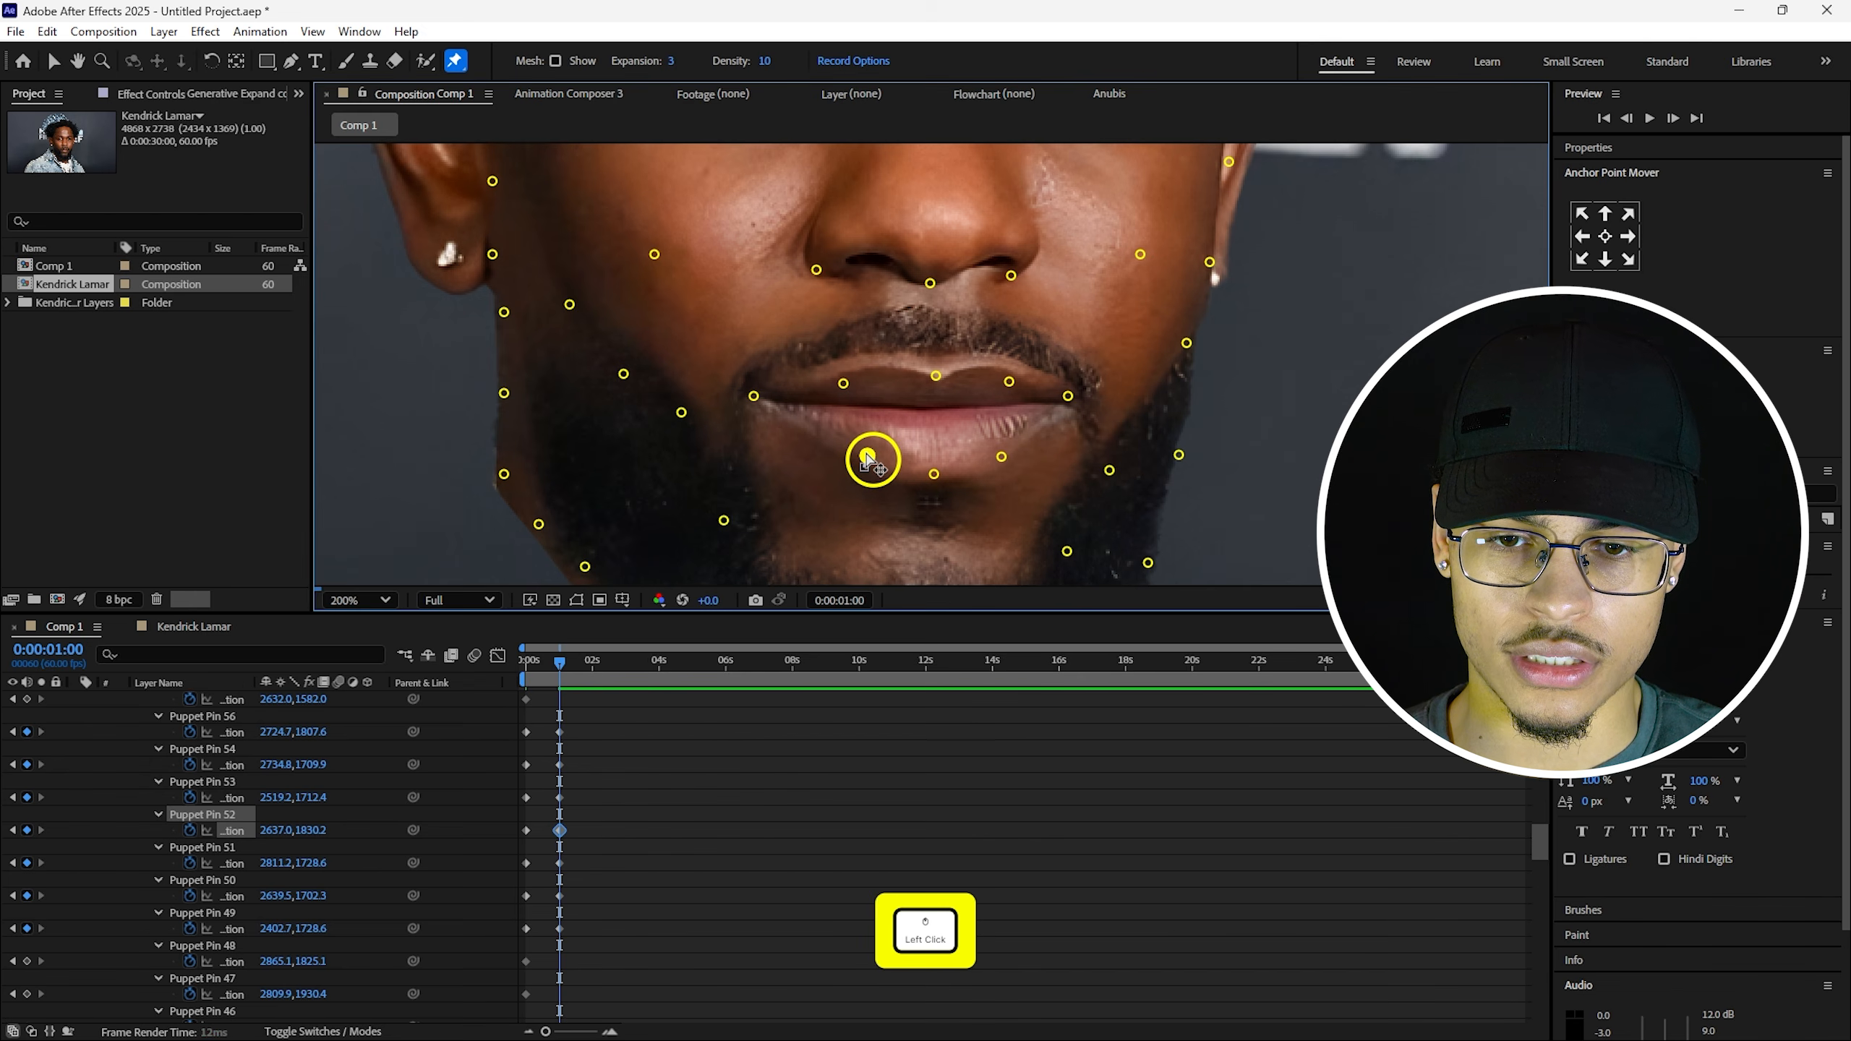
{"action": "left_click_drag", "start_coordinate": [866, 459], "coordinate": [942, 484]}
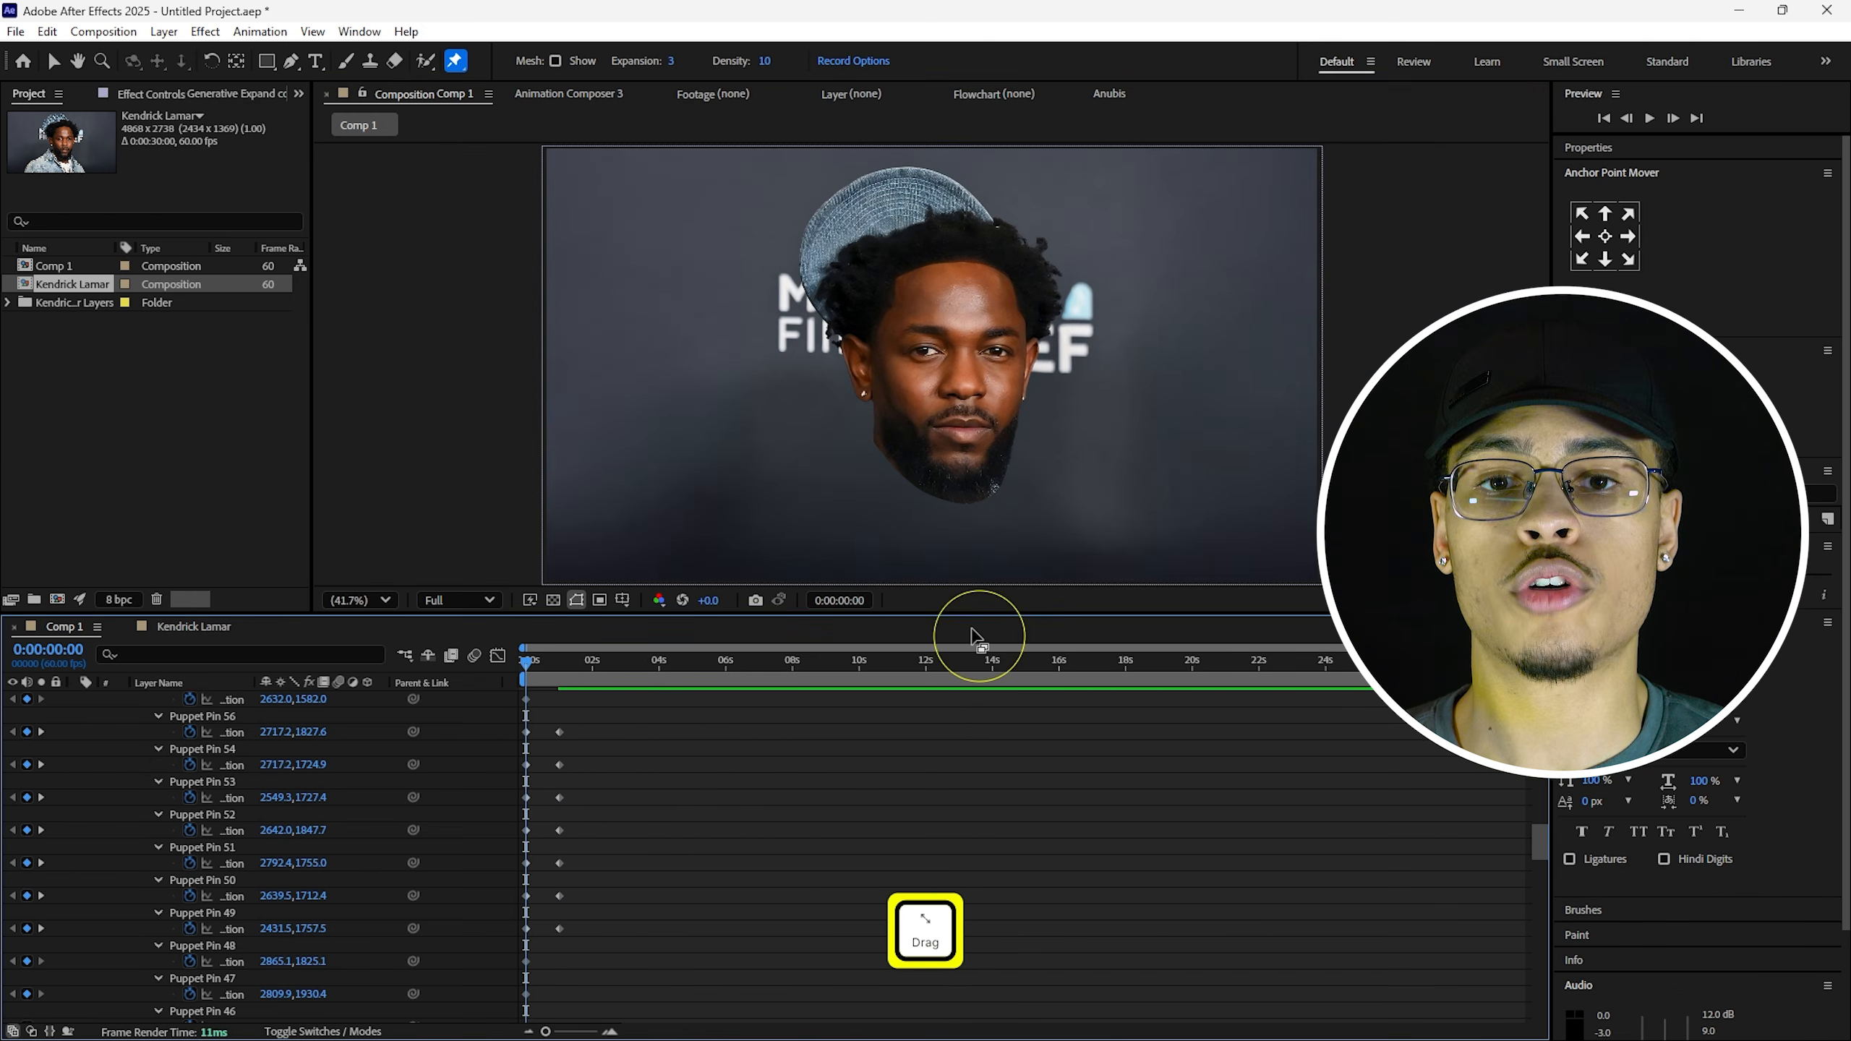
{"action": "key", "text": "space"}
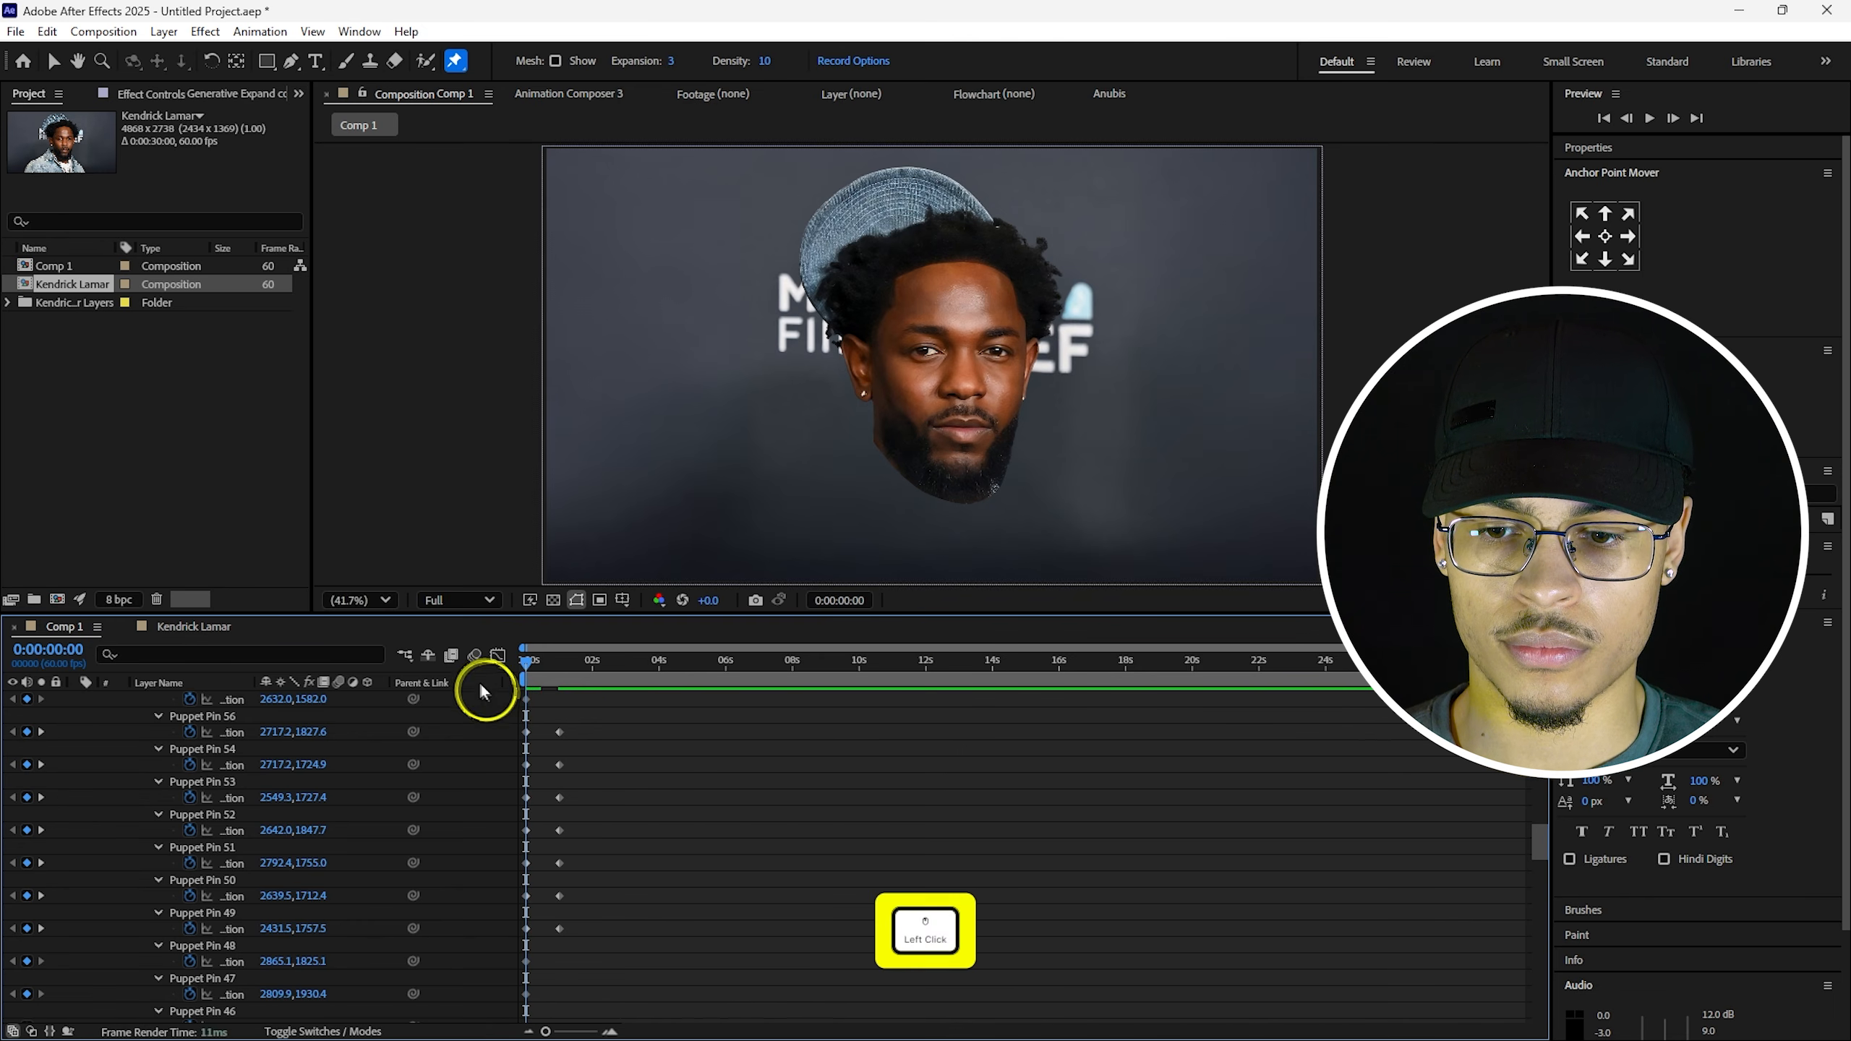
Lift the left and right cheek pins upward at one second and preview the animation.
{"action": "key", "text": "space"}
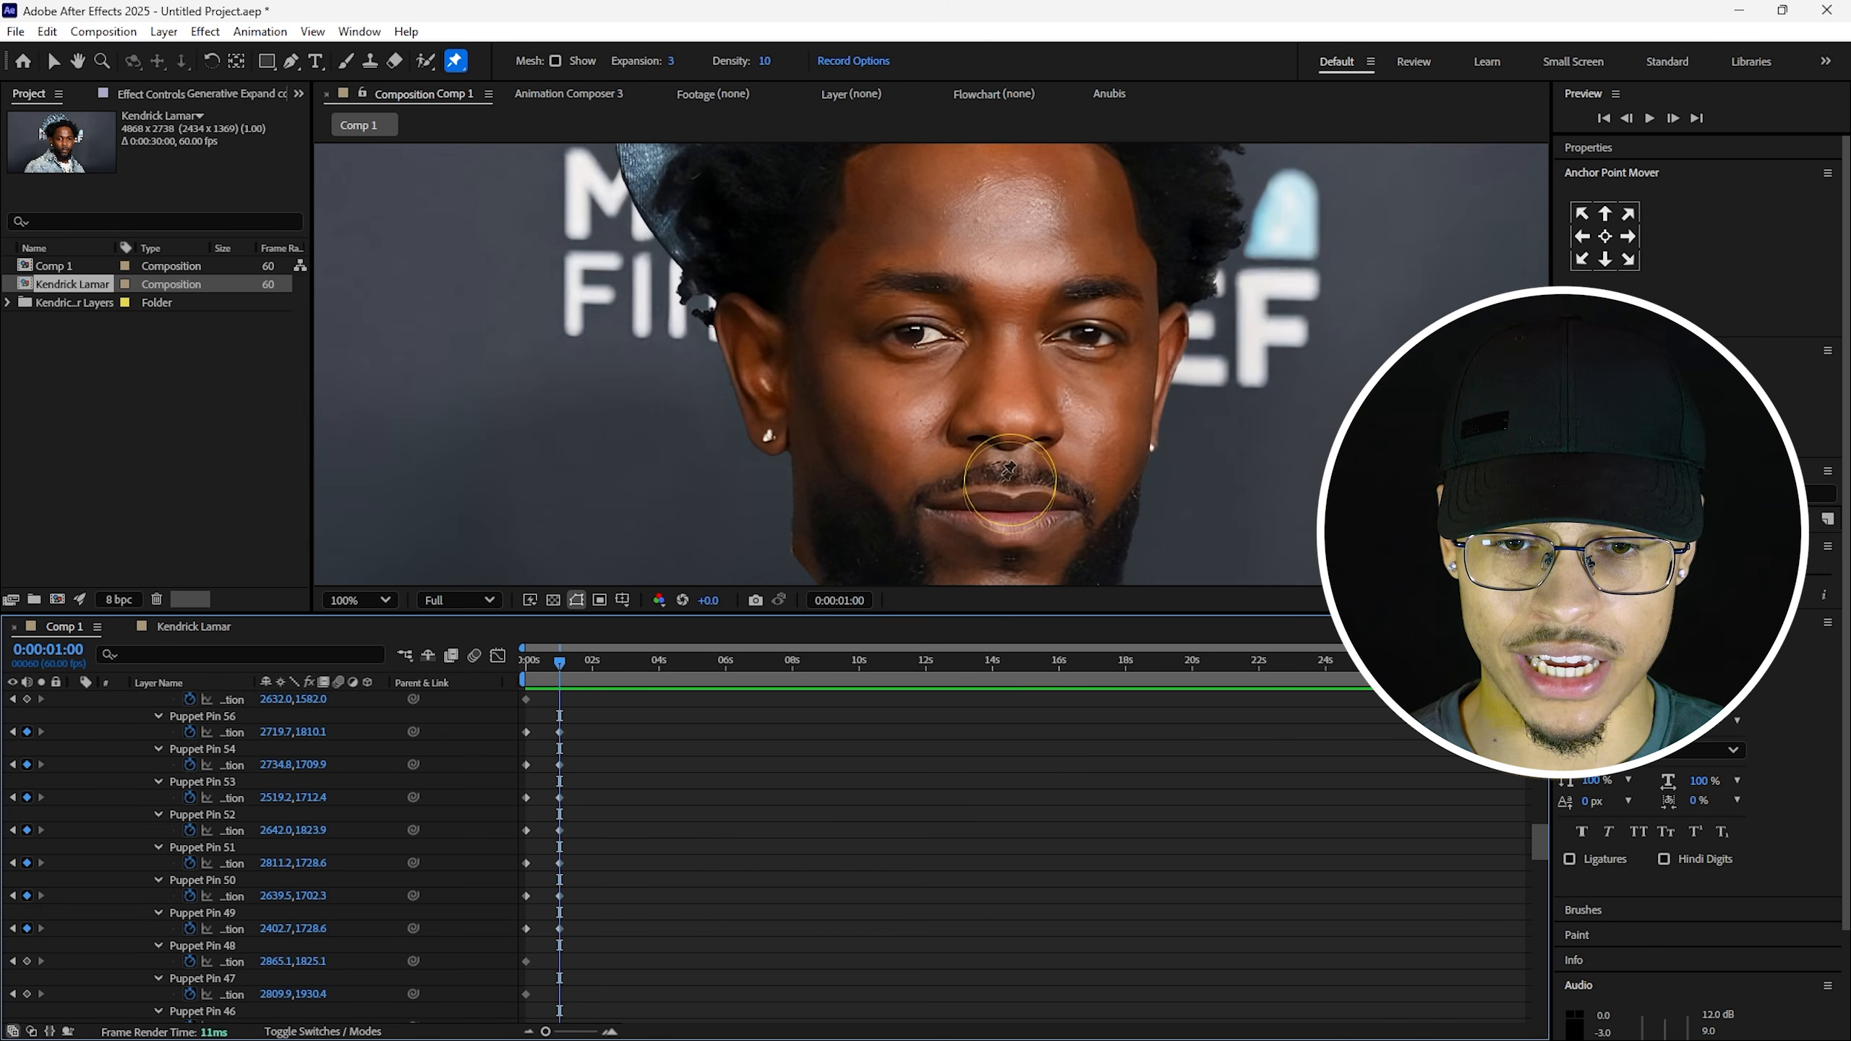
{"action": "left_click", "coordinate": [235, 718]}
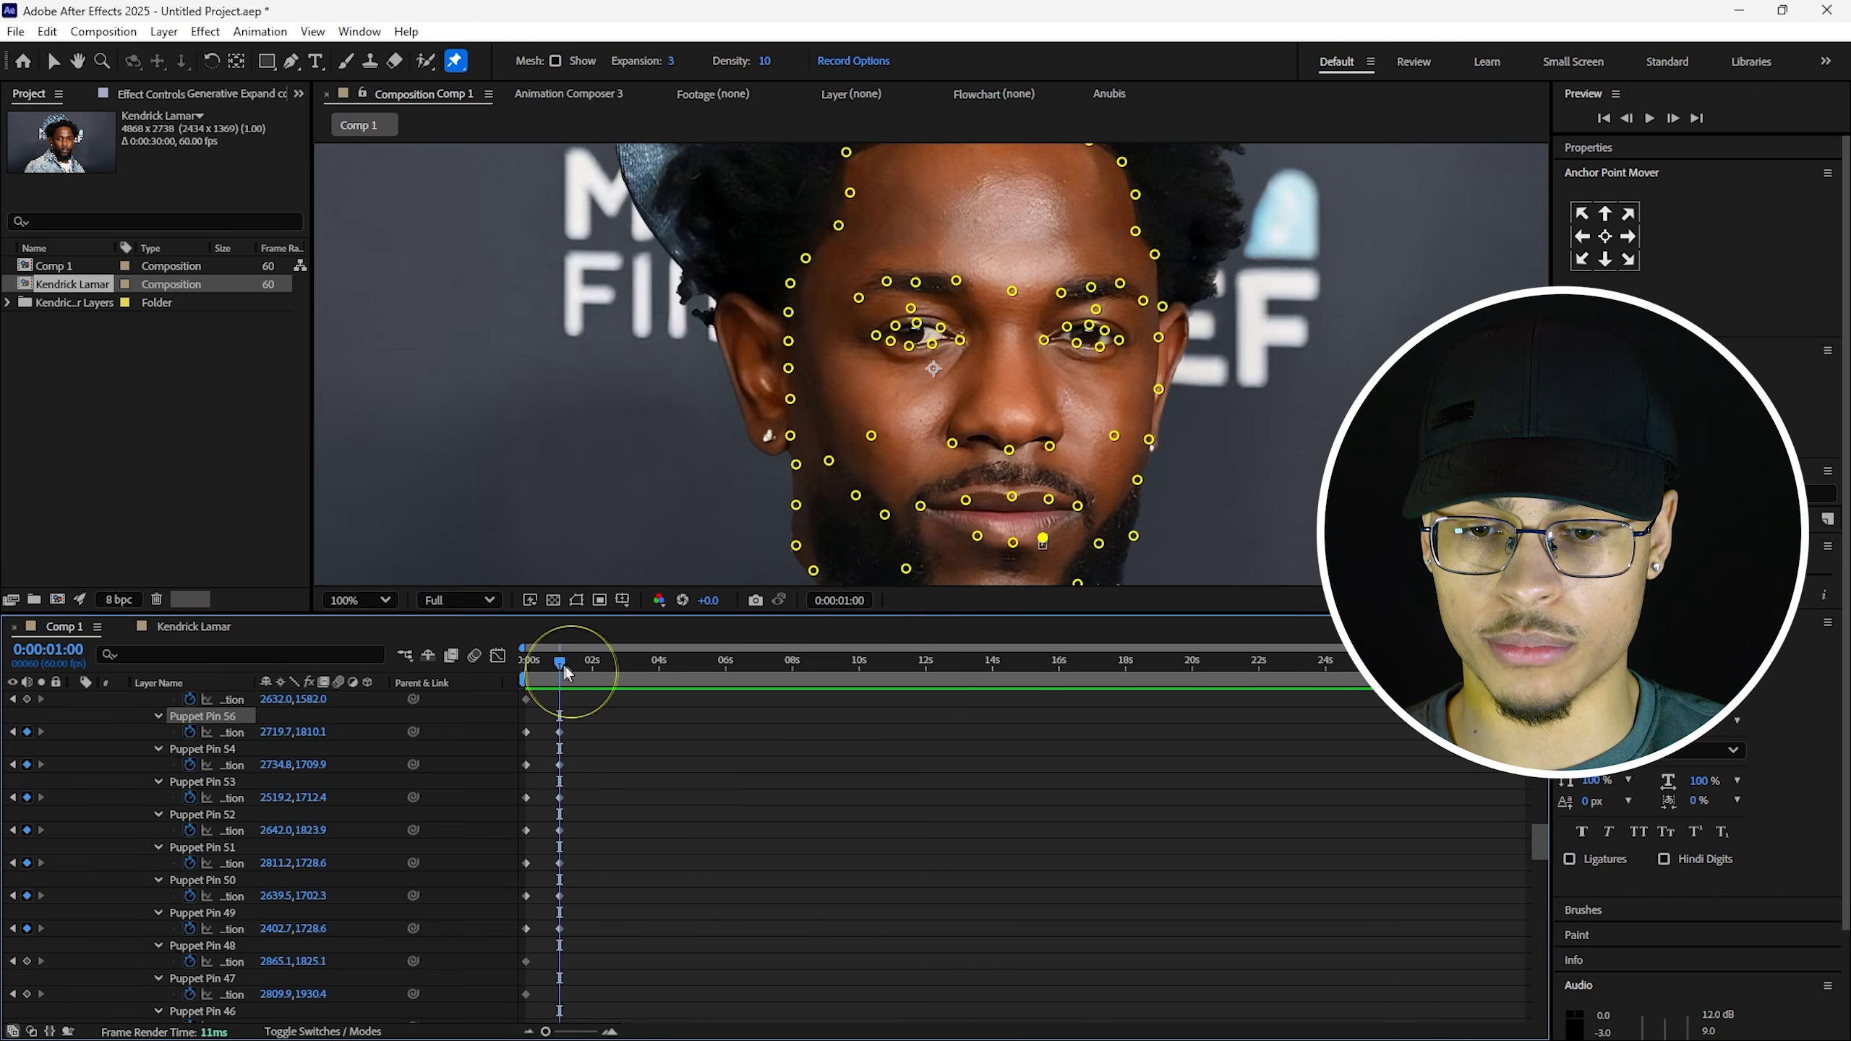
{"action": "left_click", "coordinate": [871, 436]}
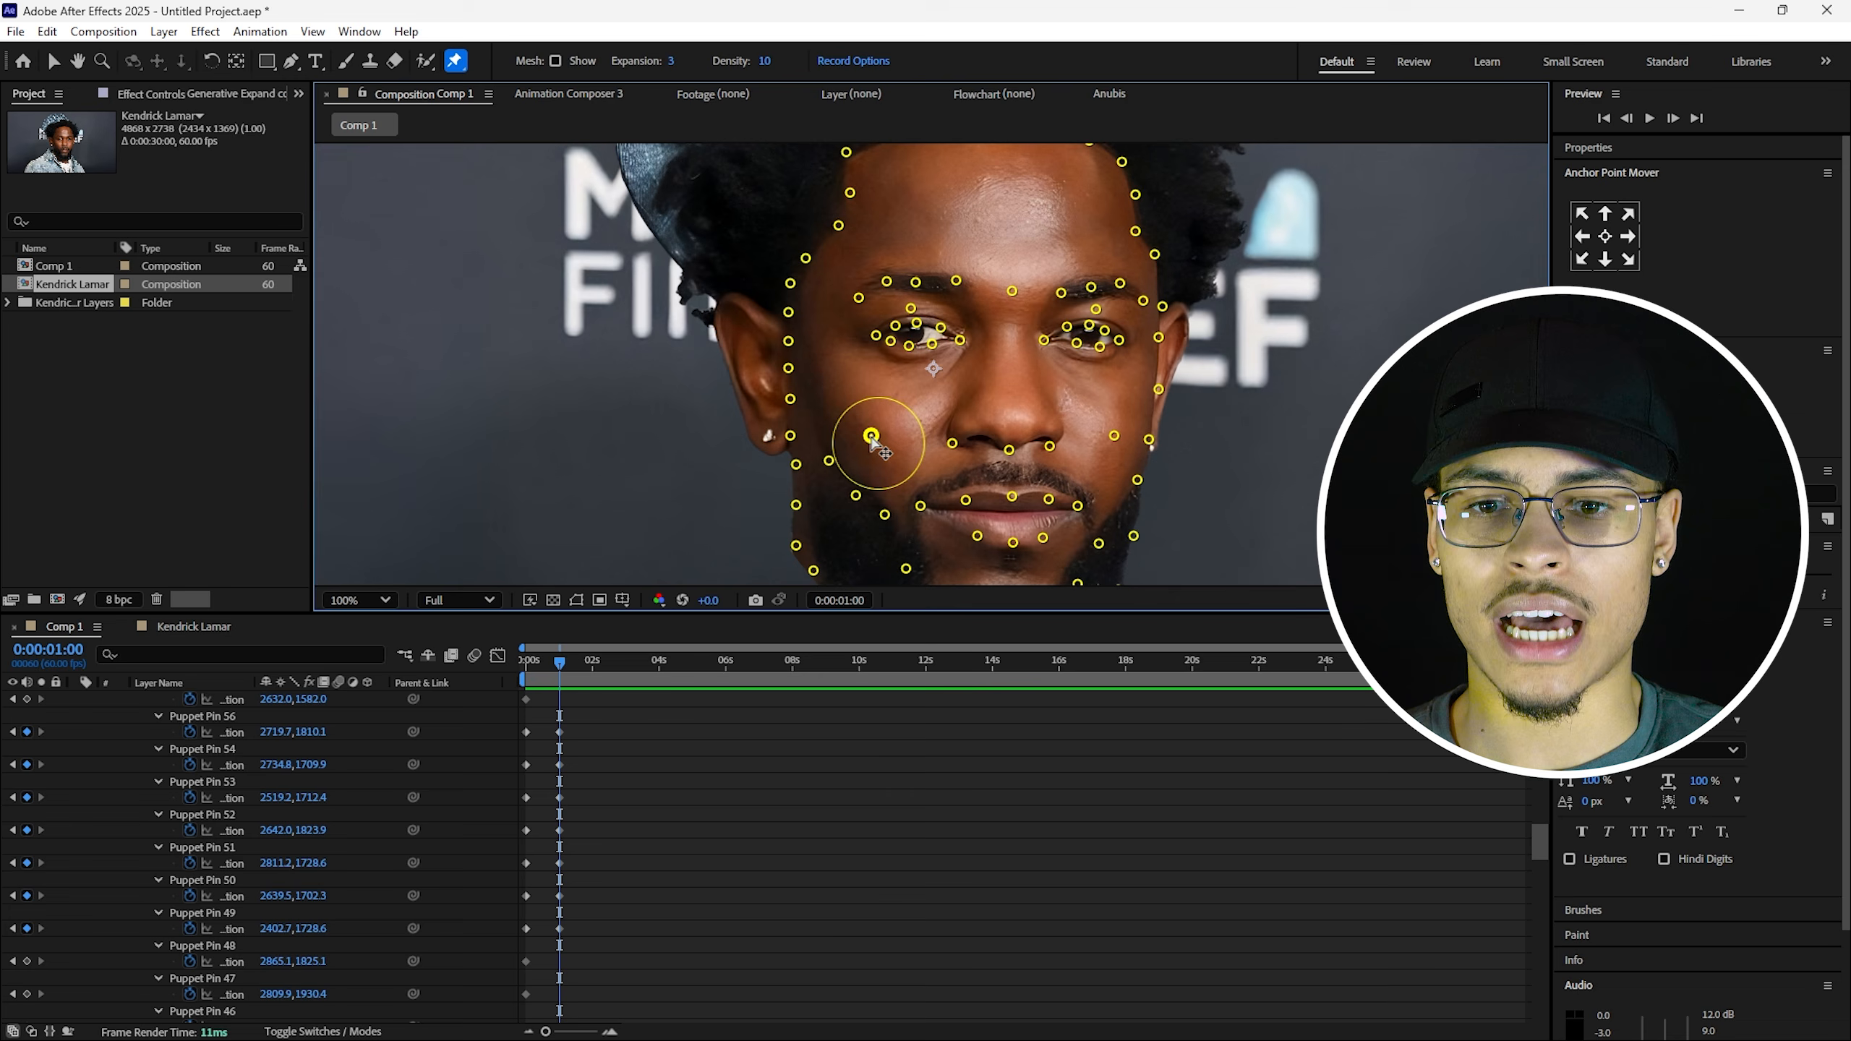
{"action": "left_click_drag", "start_coordinate": [871, 438], "coordinate": [868, 422]}
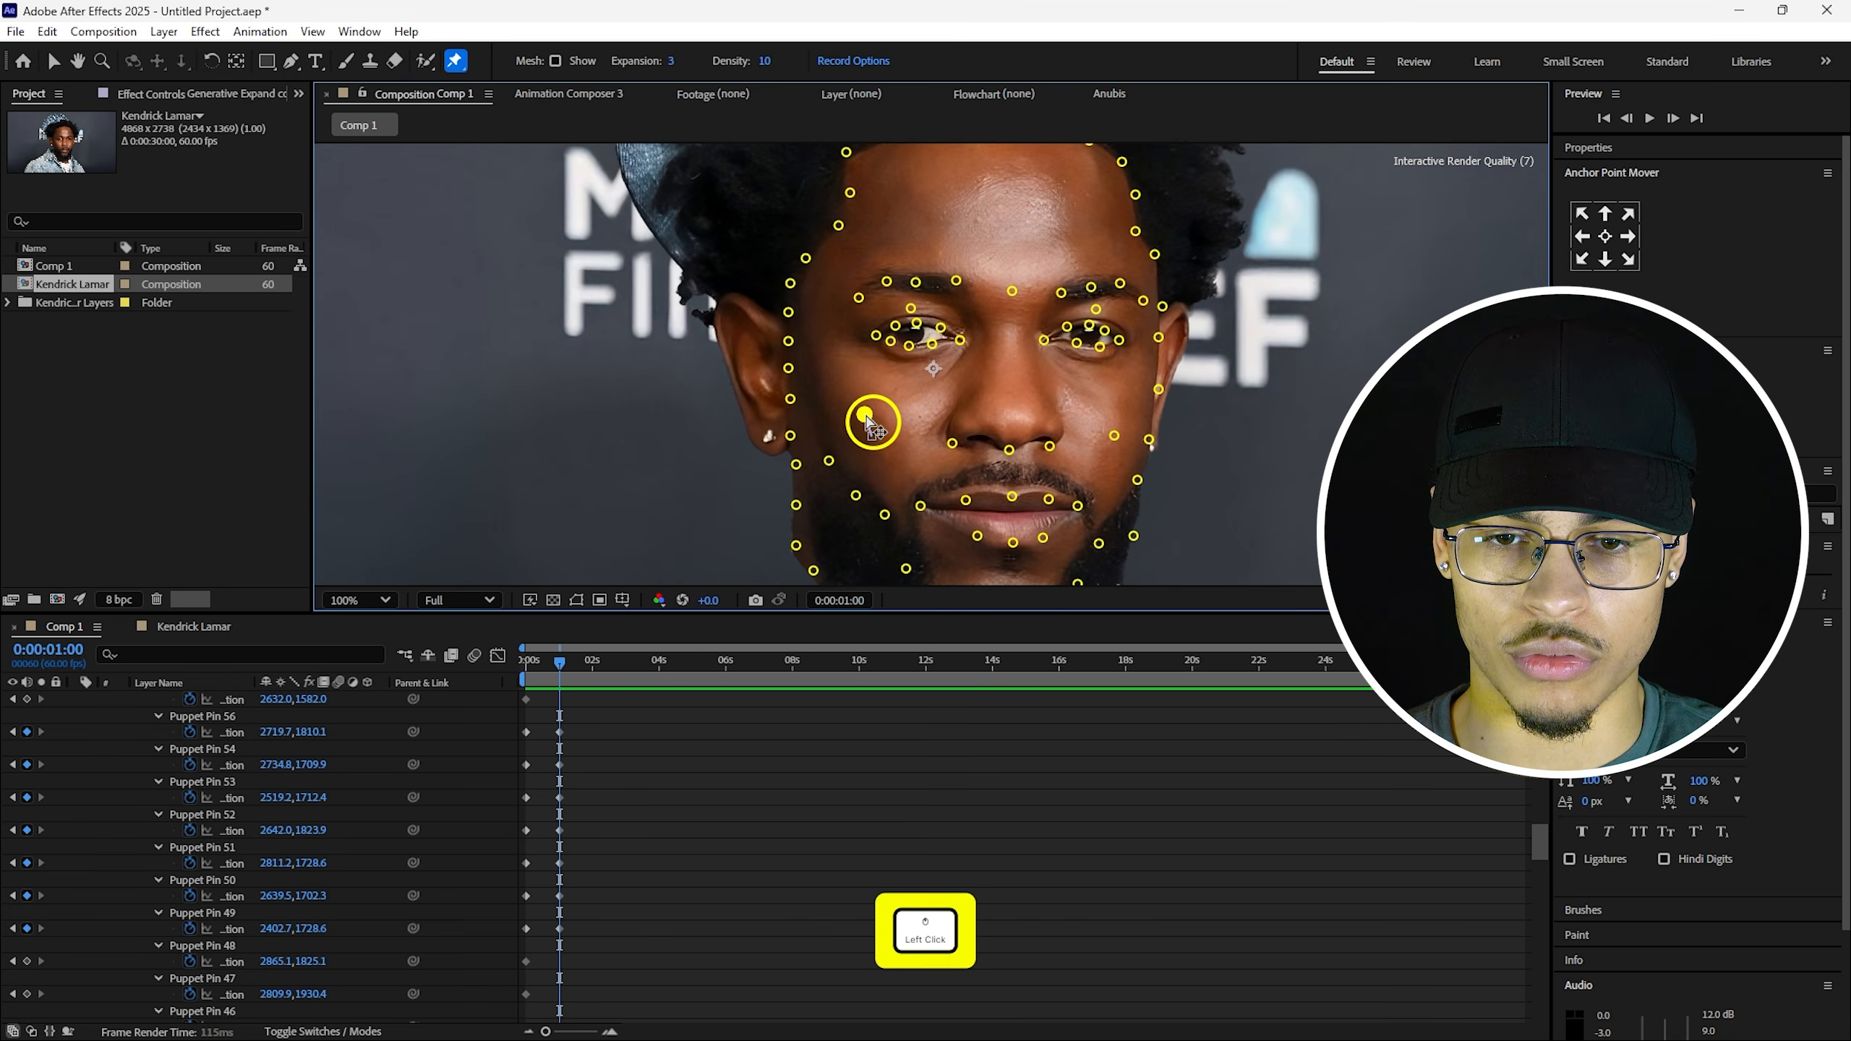
{"action": "left_click_drag", "start_coordinate": [1114, 435], "coordinate": [1119, 423]}
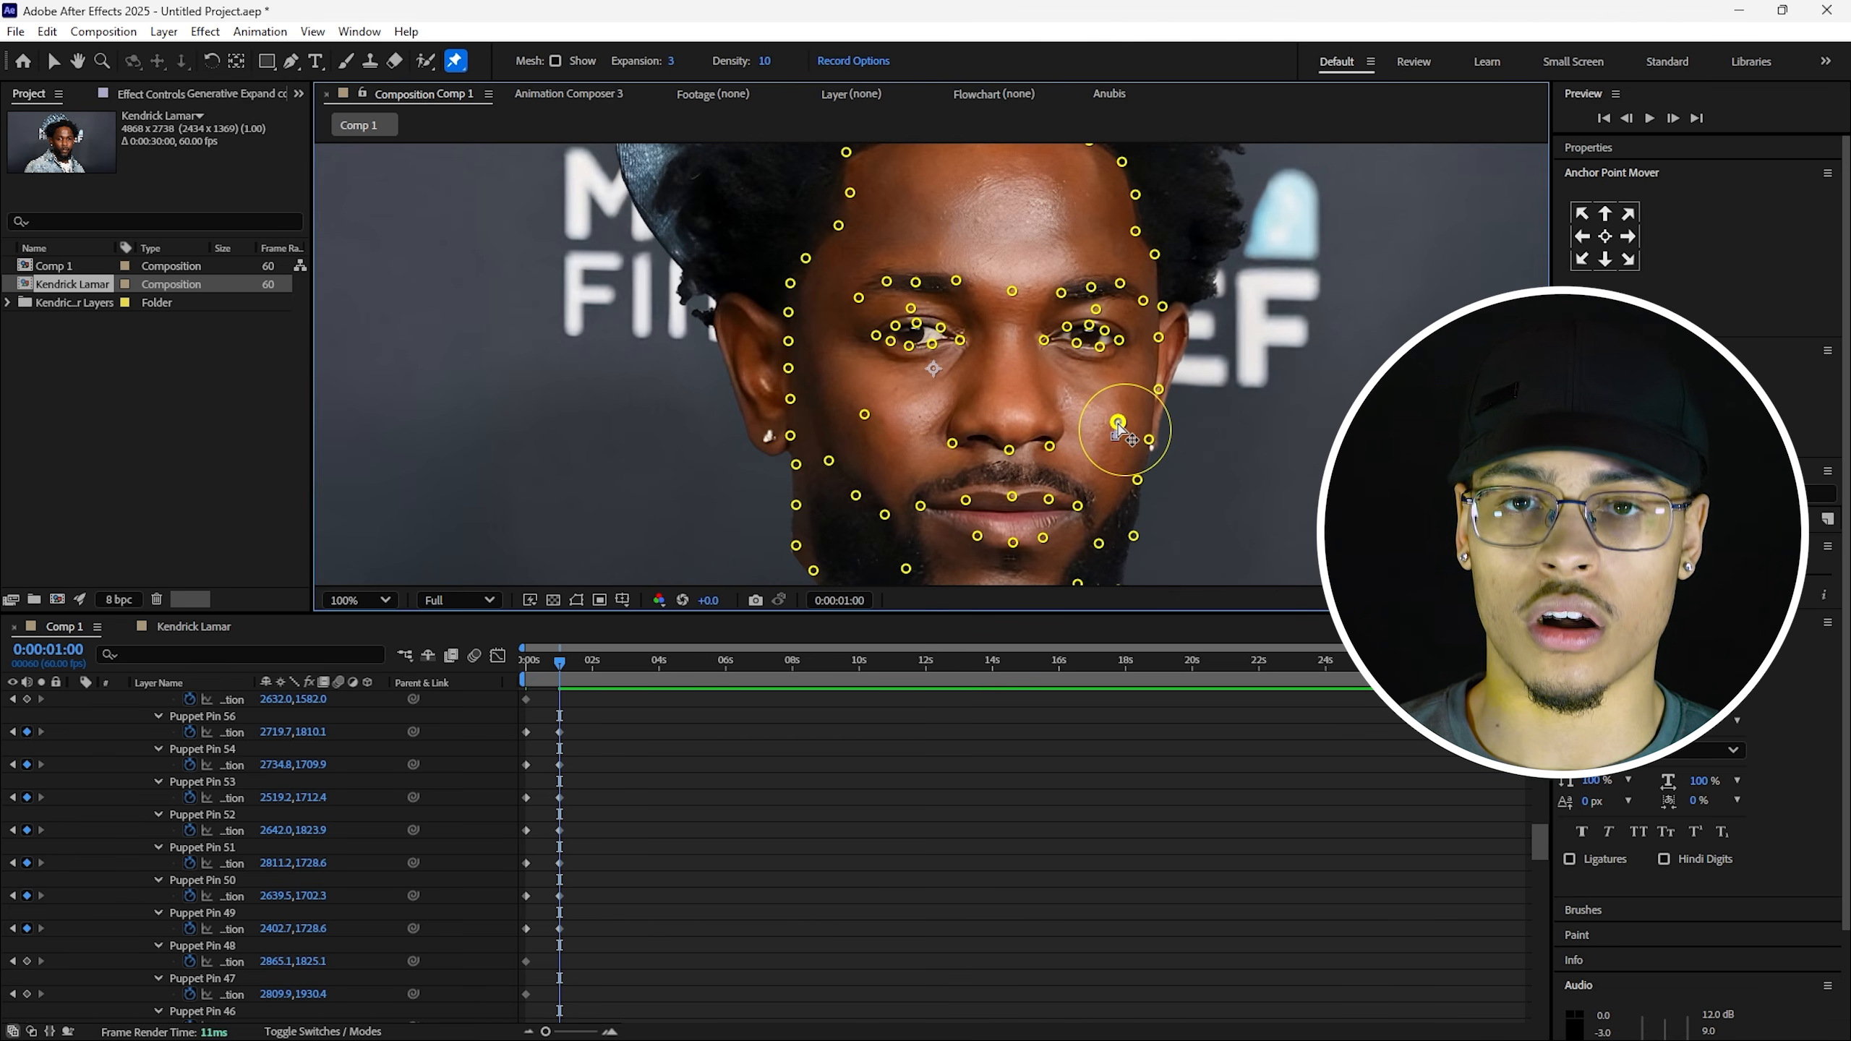
{"action": "left_click", "coordinate": [437, 740]}
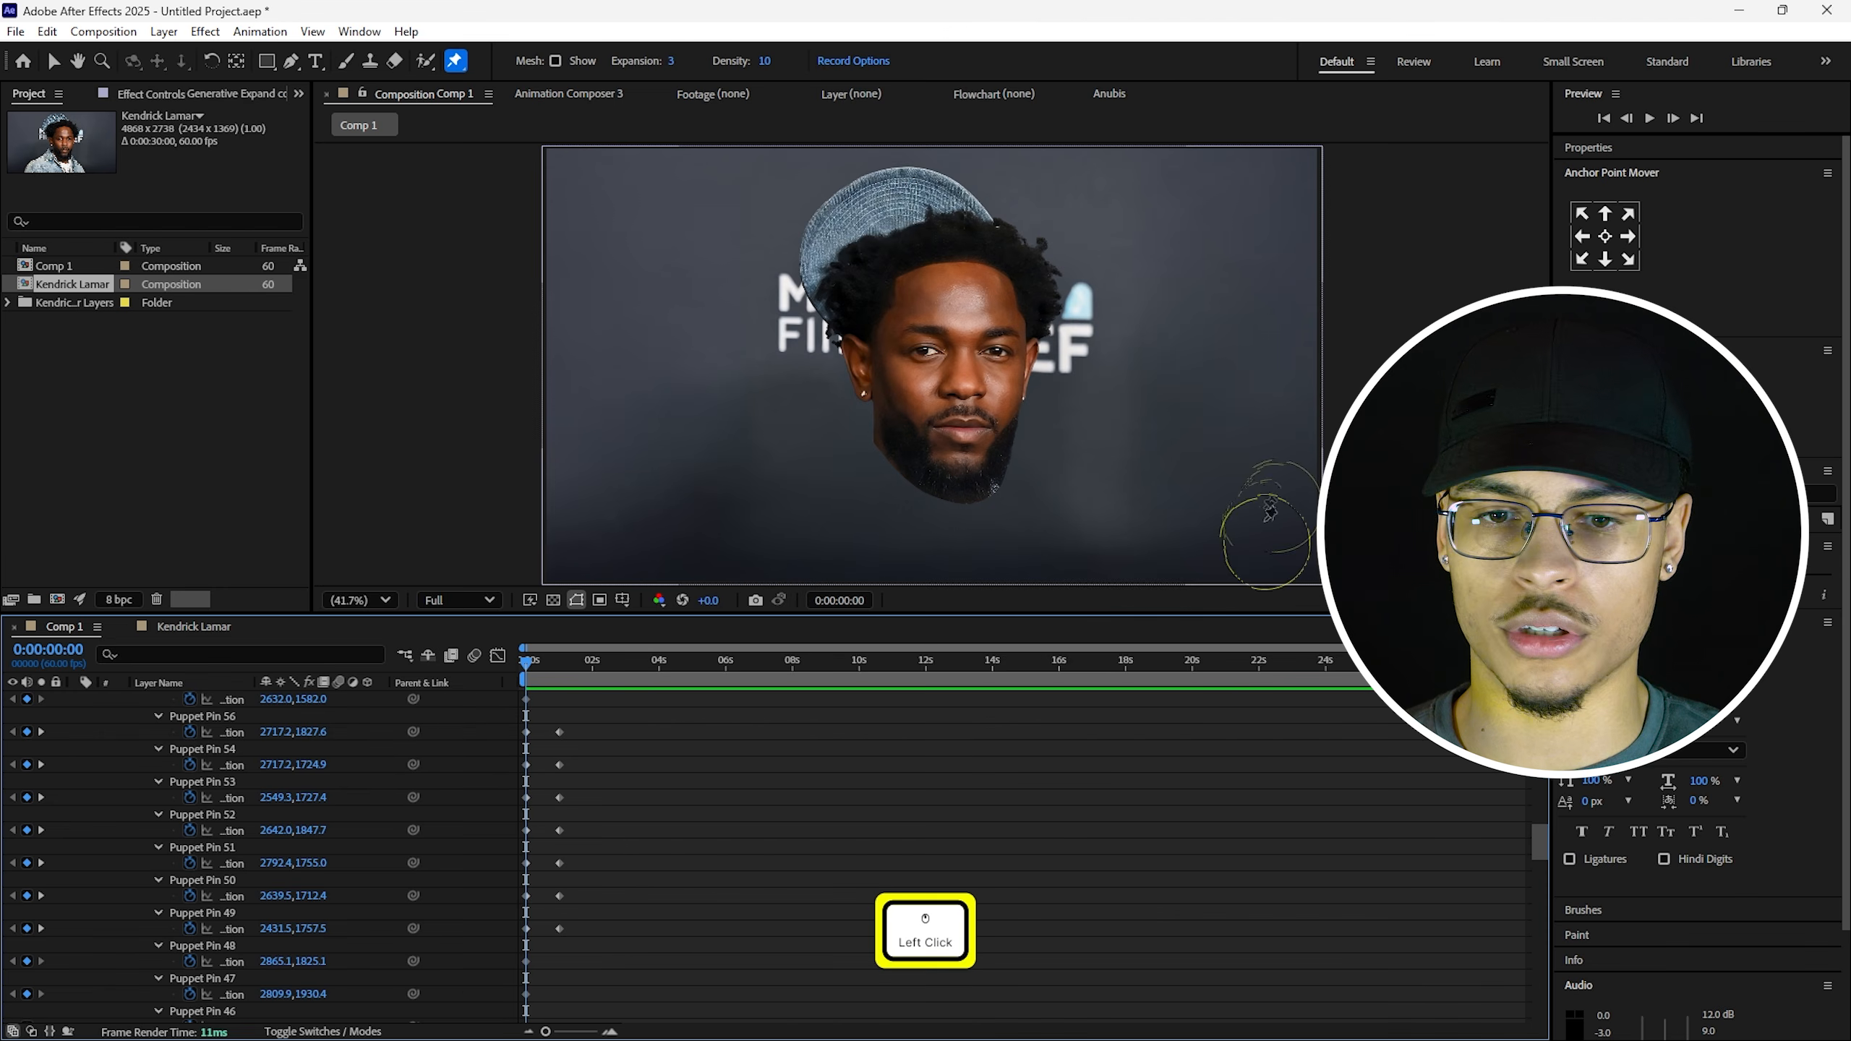
{"action": "key", "text": "space"}
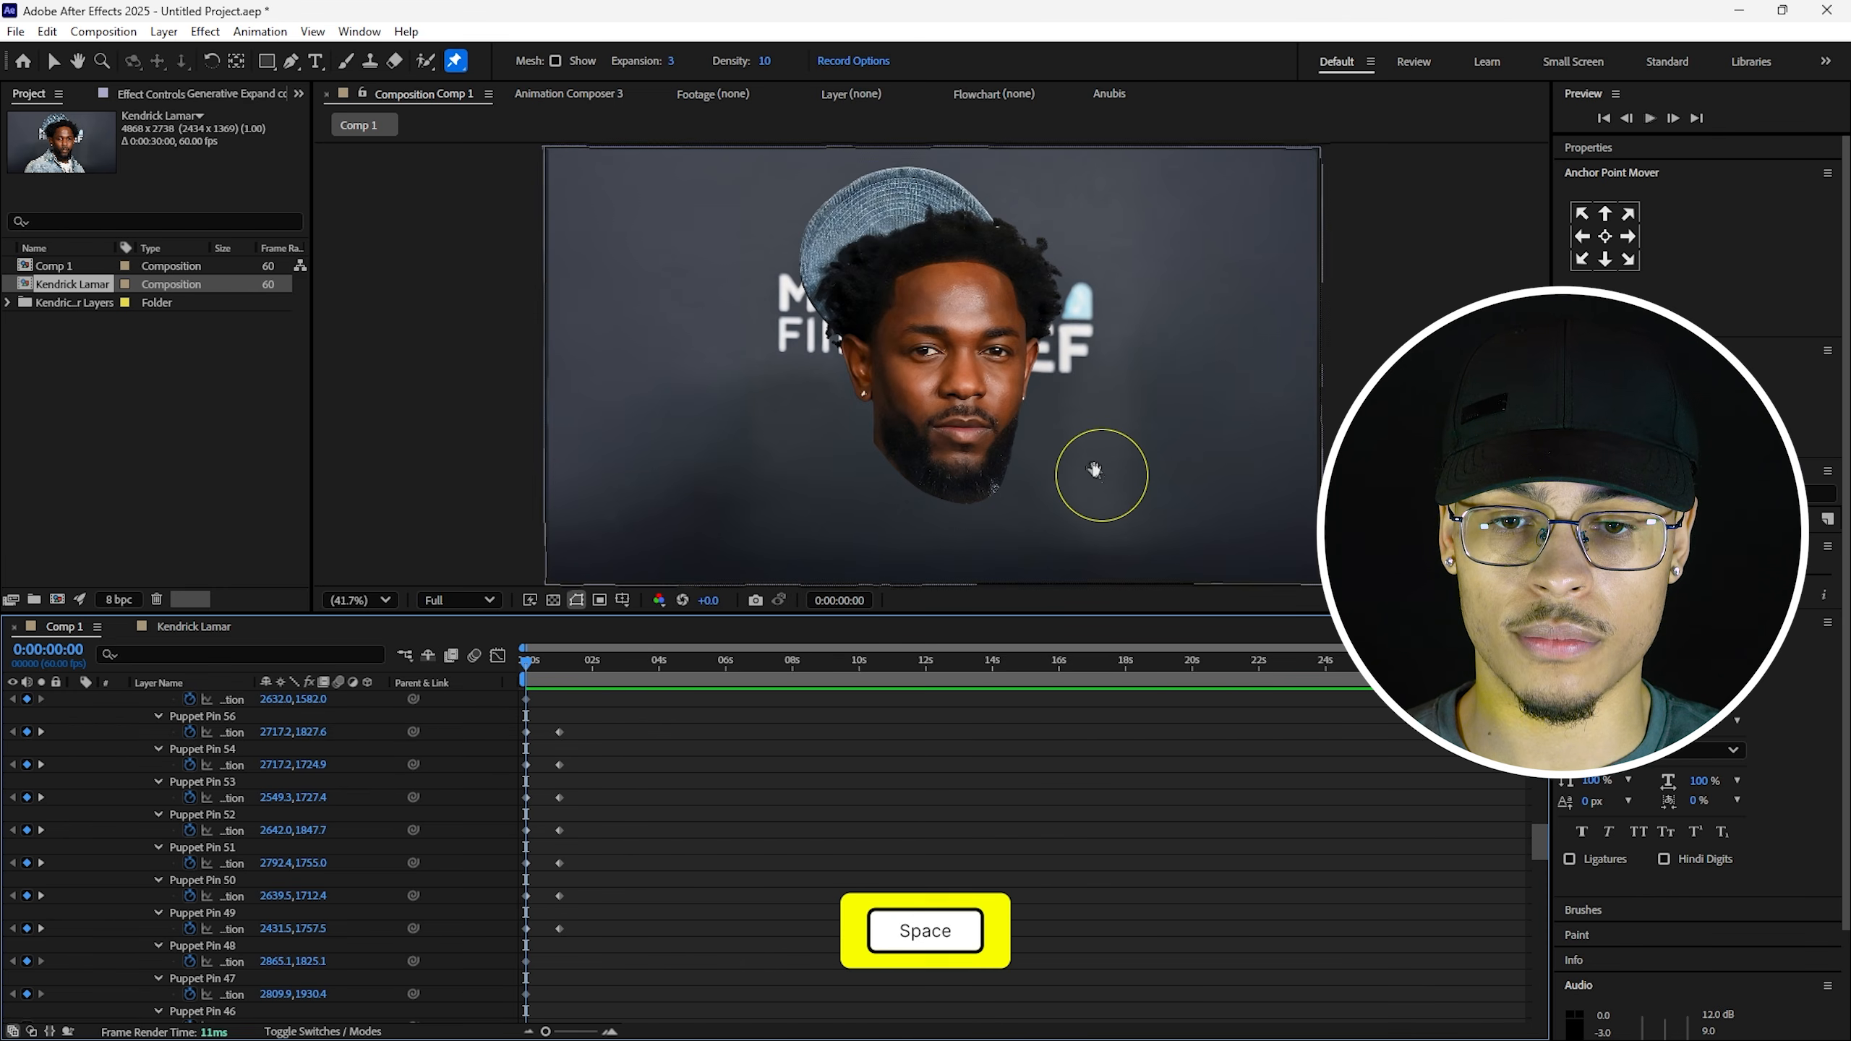
Pan the view slightly down and replay the animation from the start, returning to one second.
{"action": "left_click", "coordinate": [567, 668], "text": "shift"}
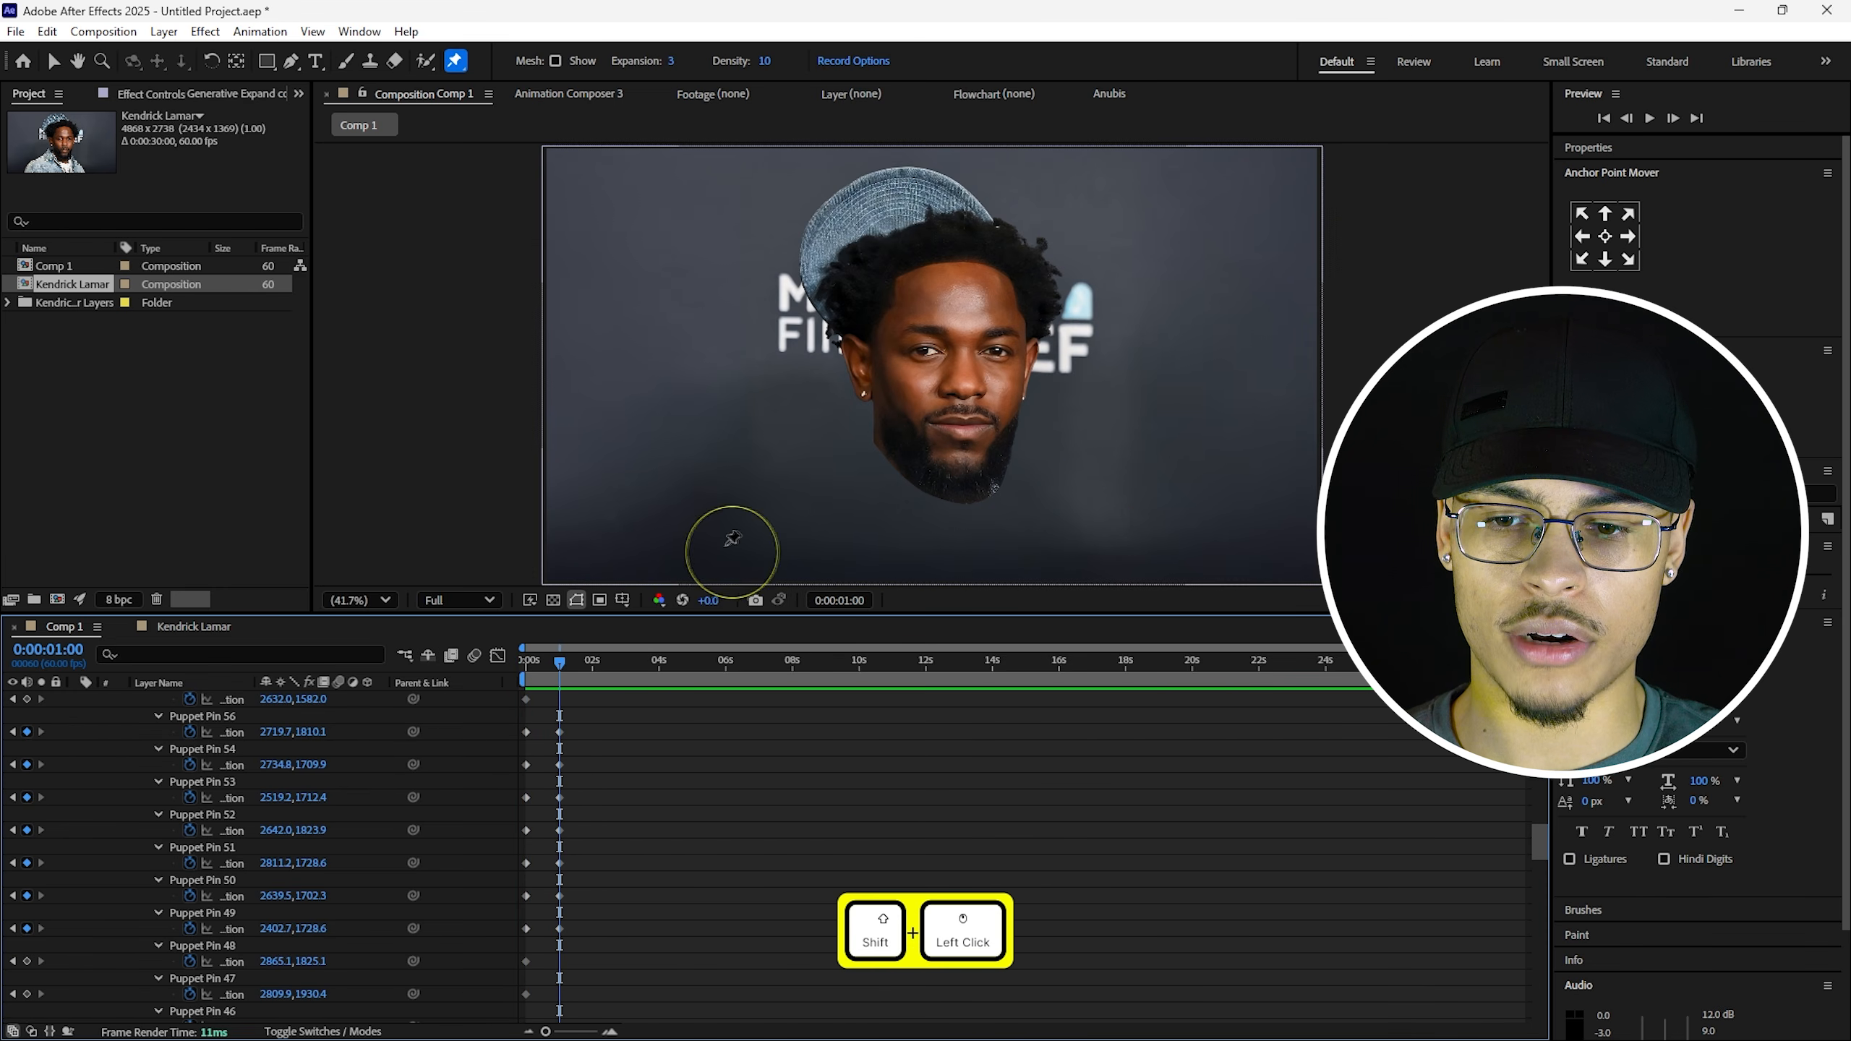
{"action": "scroll", "coordinate": [975, 449], "scroll_direction": "up", "scroll_amount": 1}
{"action": "key", "text": "h"}
{"action": "left_click_drag", "start_coordinate": [931, 351], "coordinate": [931, 386]}
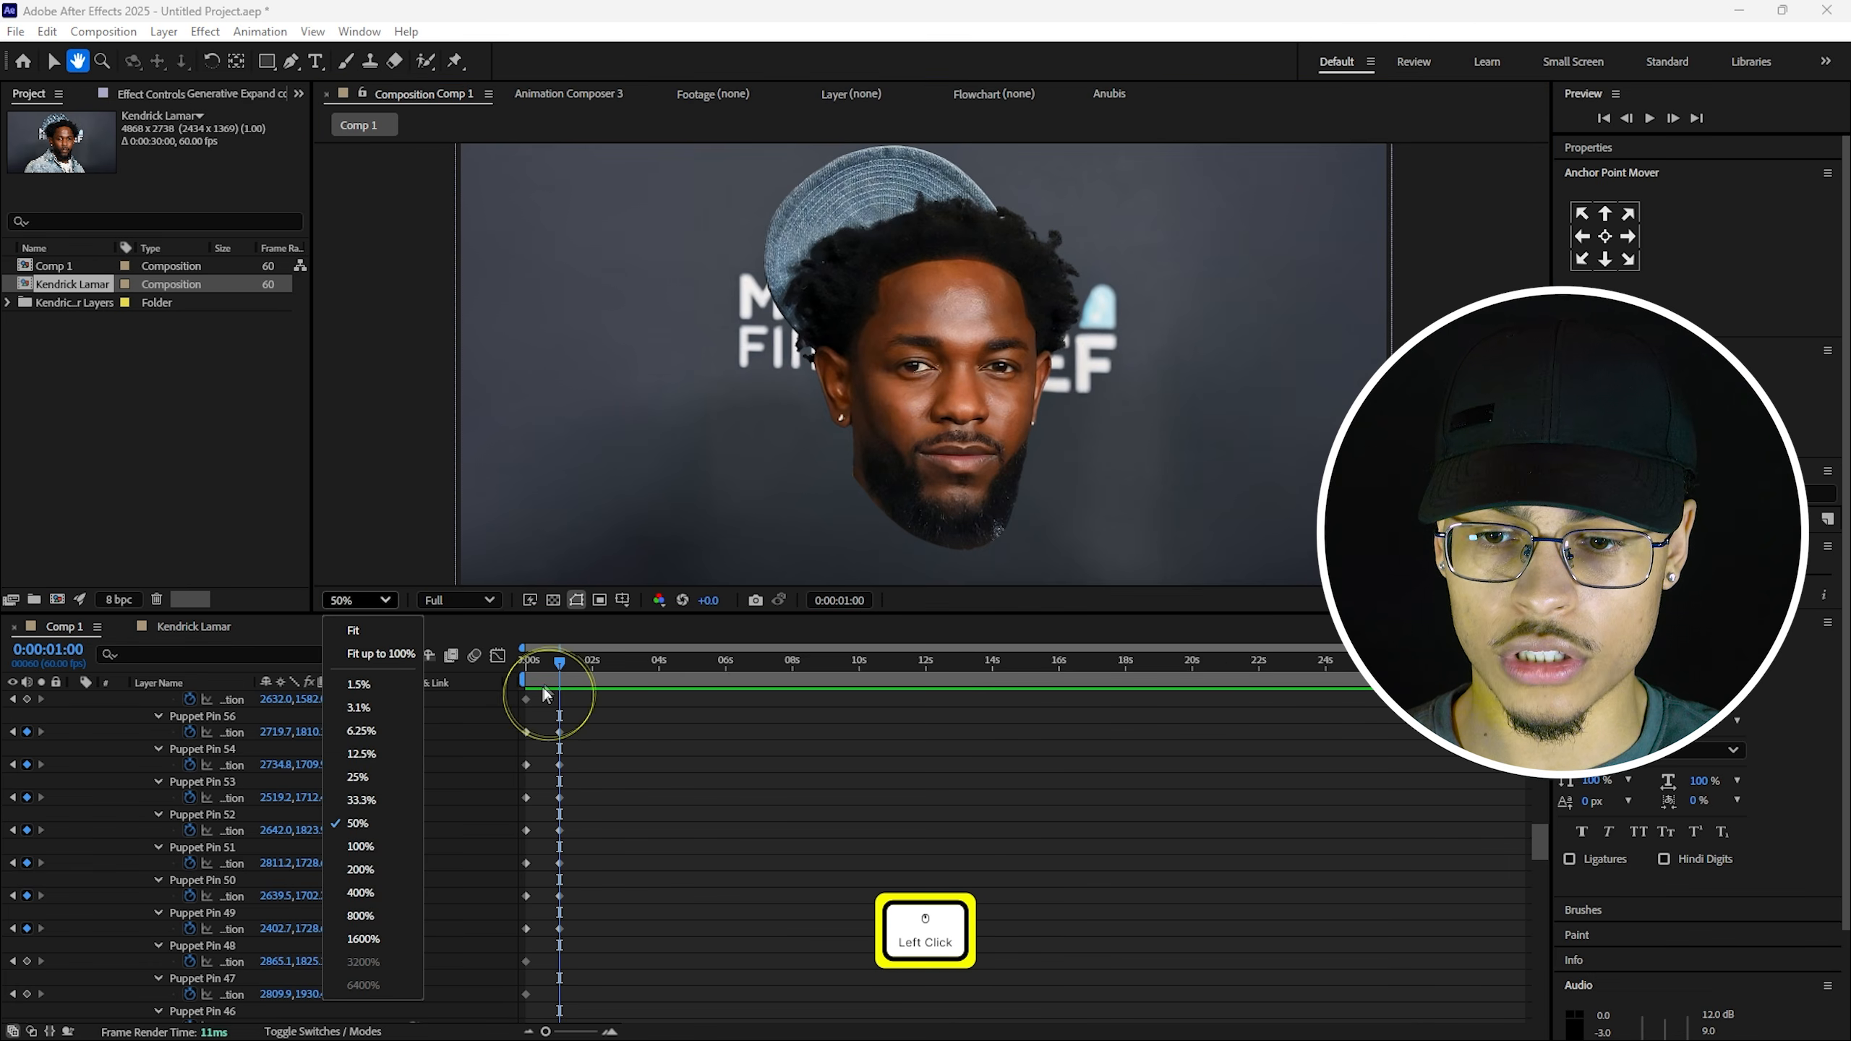
{"action": "key", "text": "Home"}
{"action": "key", "text": "space"}
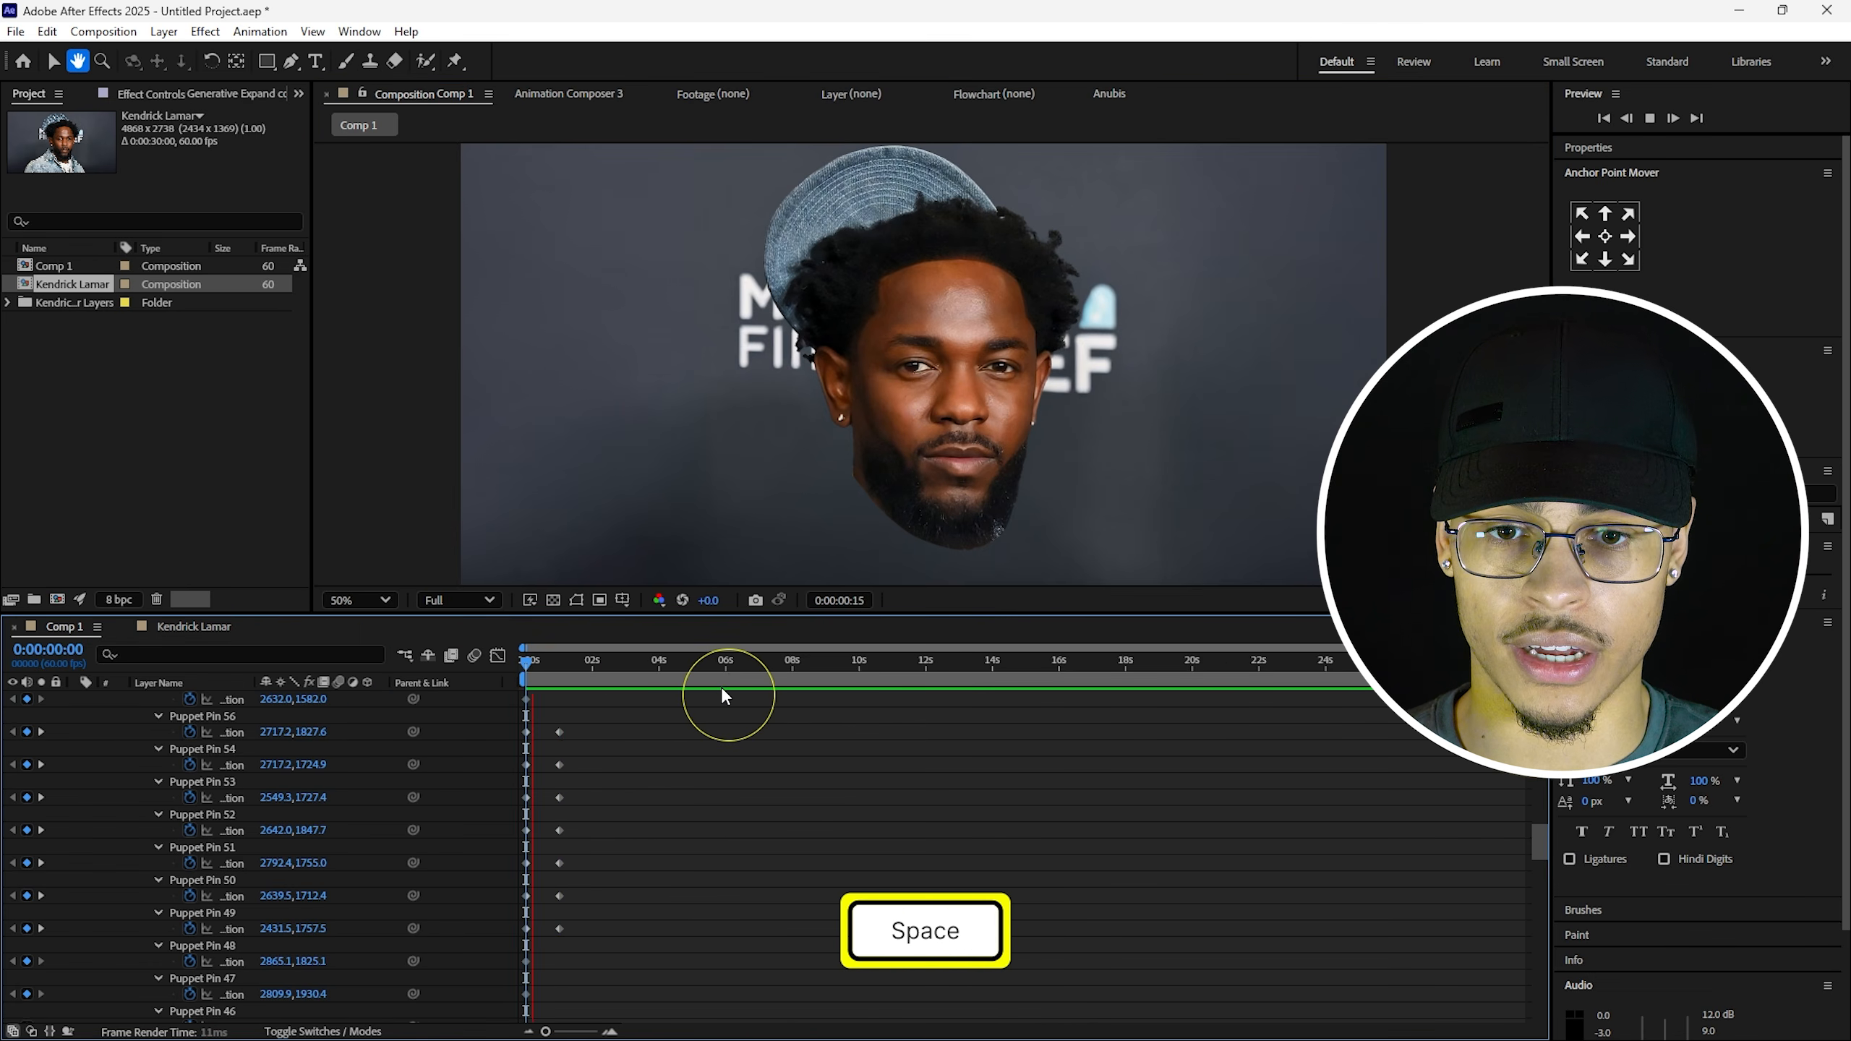
{"action": "left_click", "coordinate": [559, 665], "text": "shift"}
{"action": "key", "text": "v"}
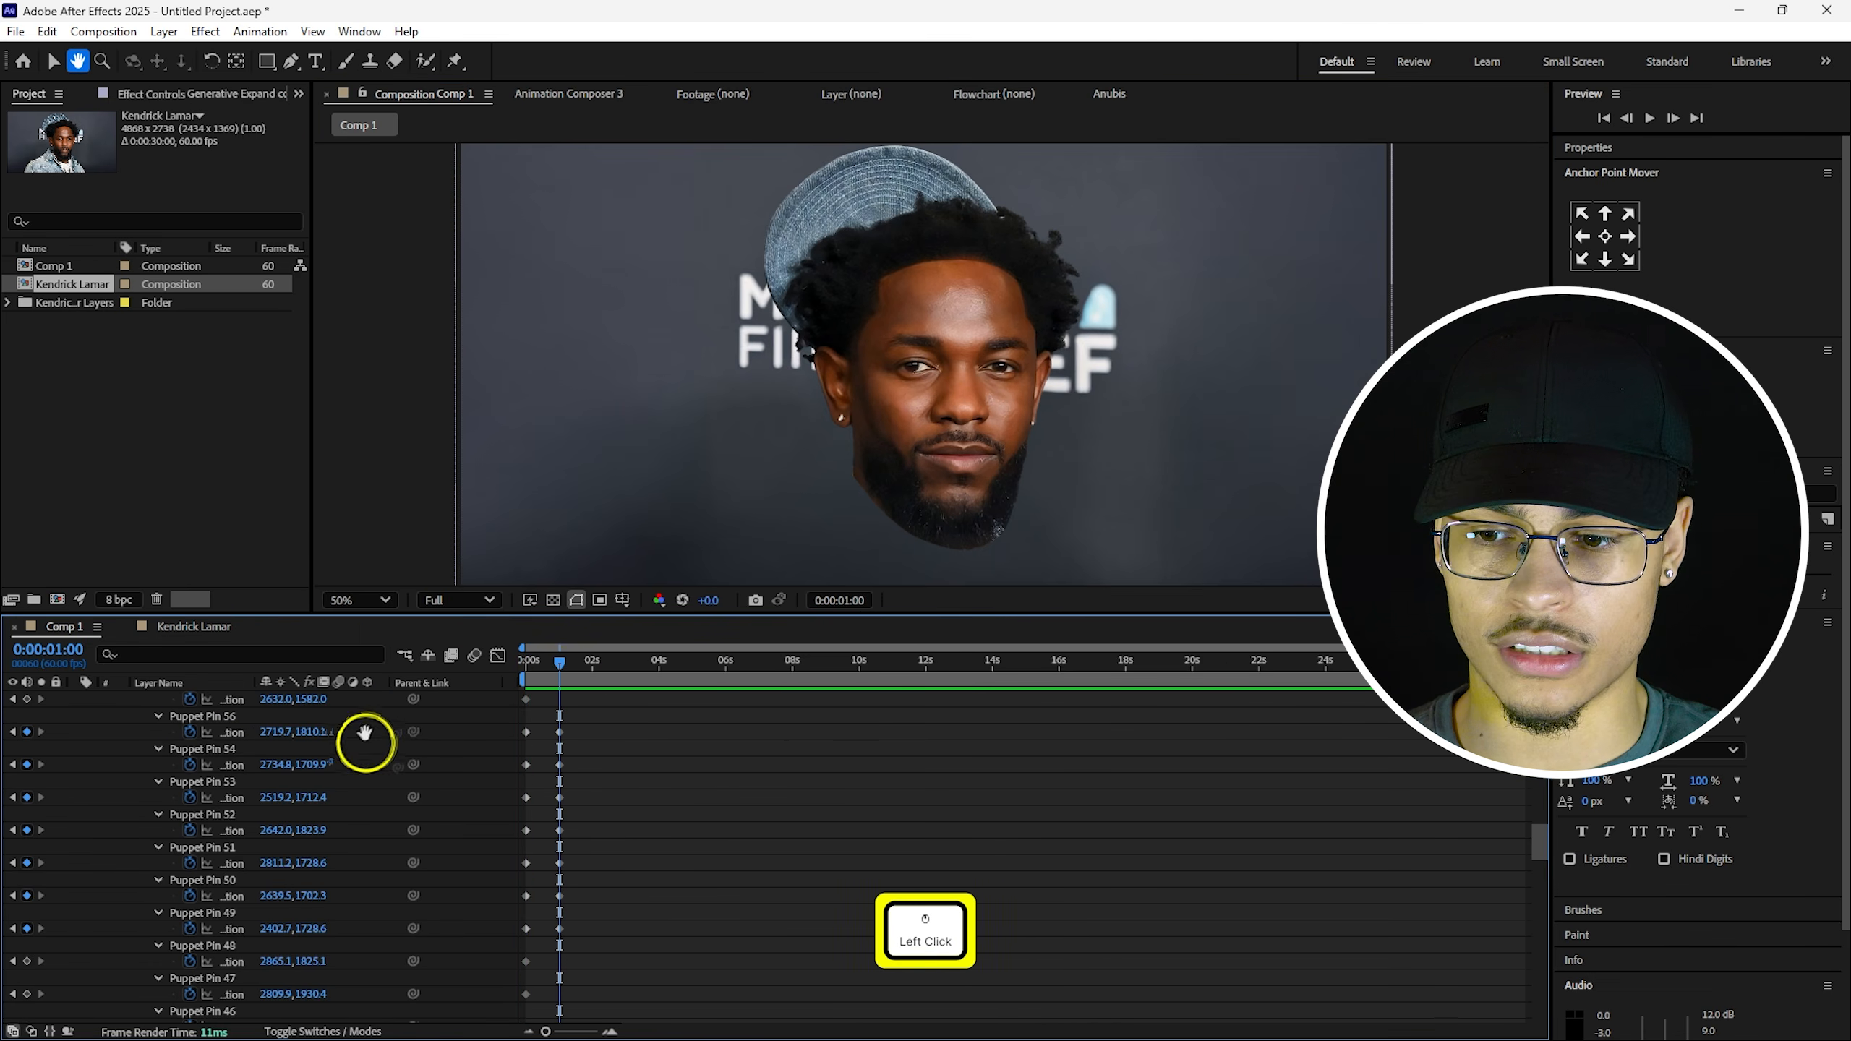
Select both cheek pins, rewind to the start, and preview the cheek lift.
{"action": "left_click", "coordinate": [195, 755]}
{"action": "scroll", "coordinate": [1057, 438], "scroll_direction": "up", "scroll_amount": 2}
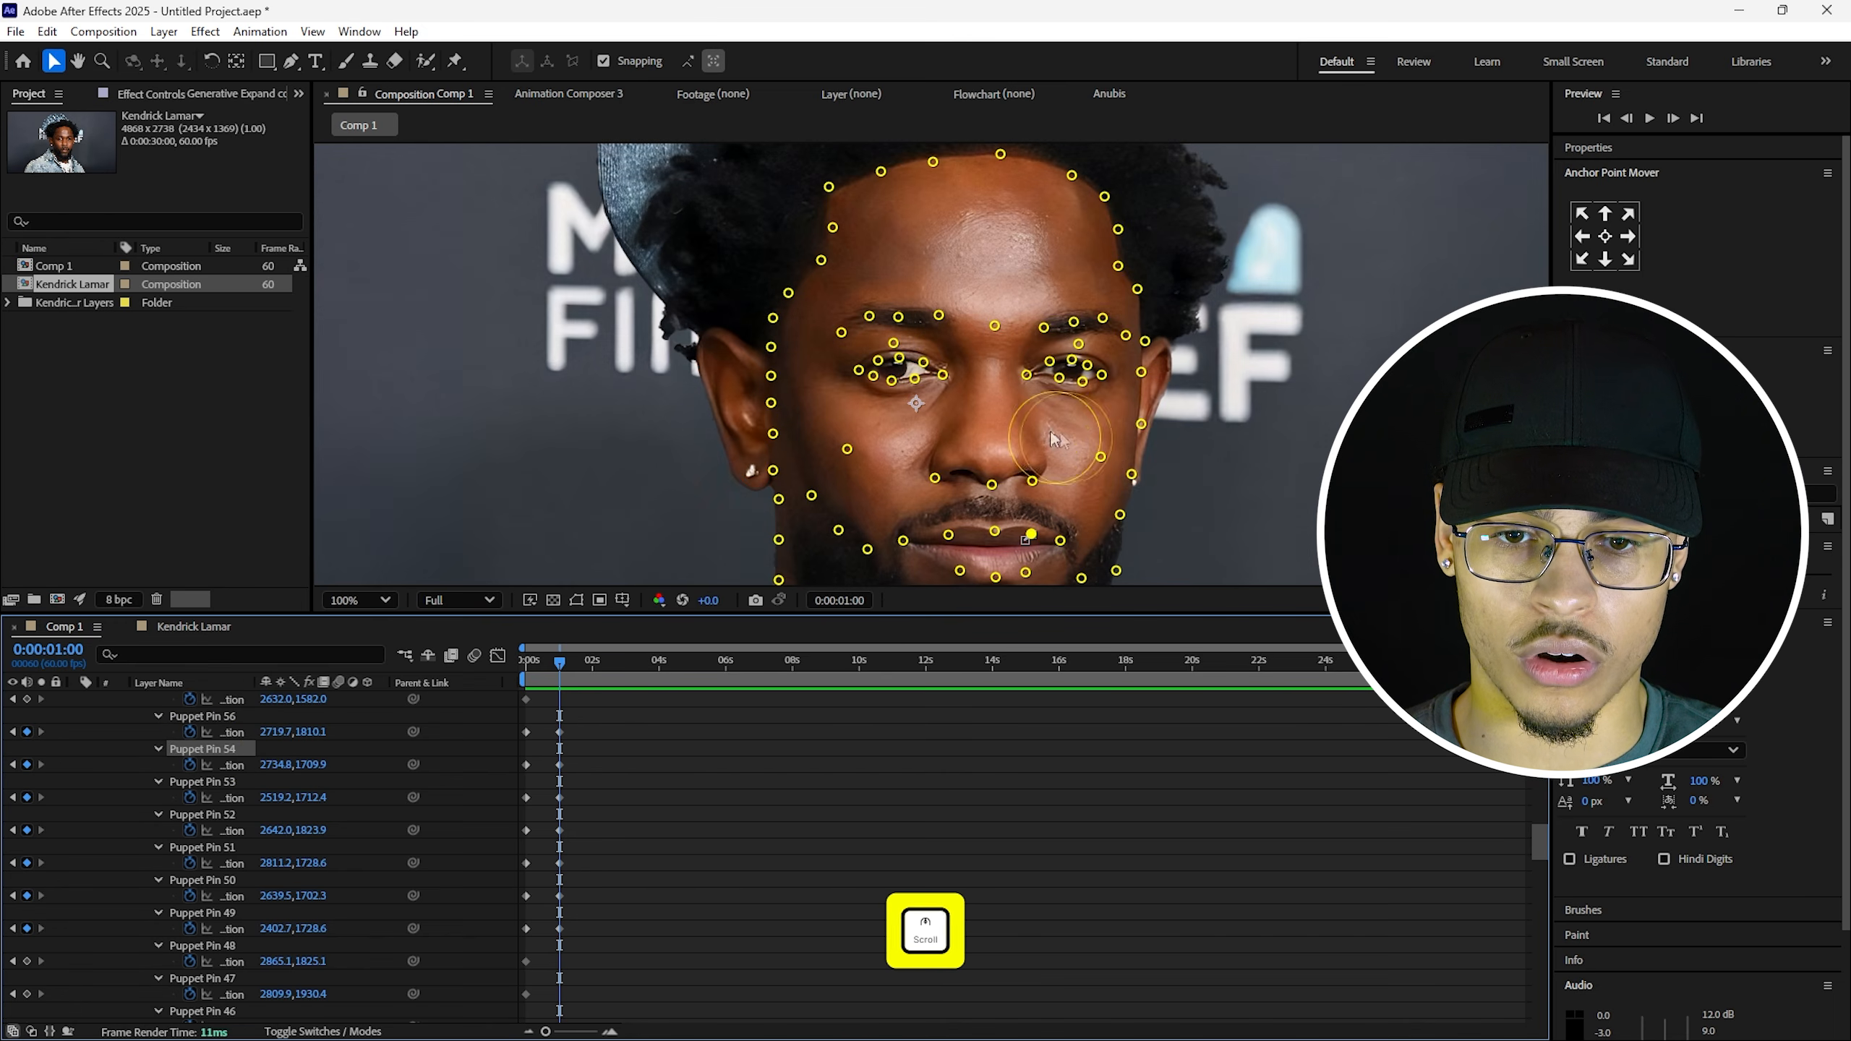
{"action": "scroll", "coordinate": [1110, 460], "scroll_direction": "down", "scroll_amount": 3}
{"action": "left_click", "coordinate": [1108, 460]}
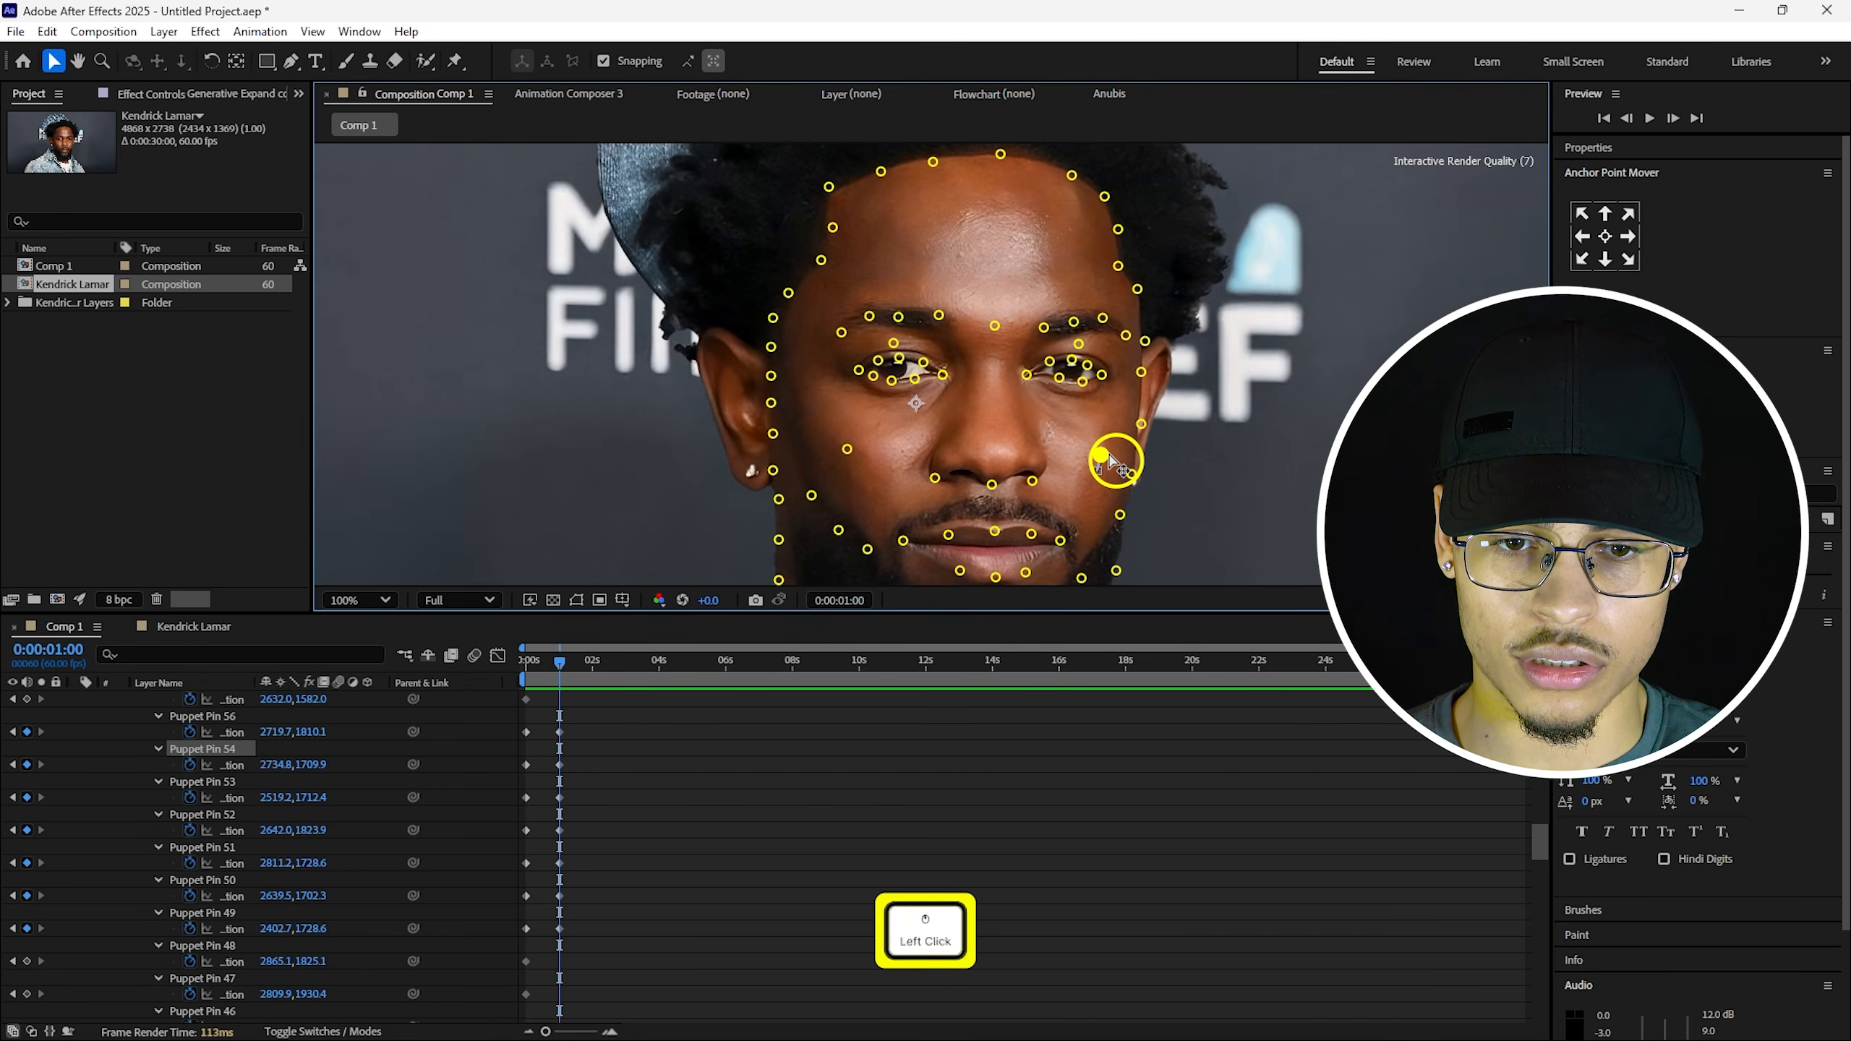
{"action": "left_click", "coordinate": [850, 449]}
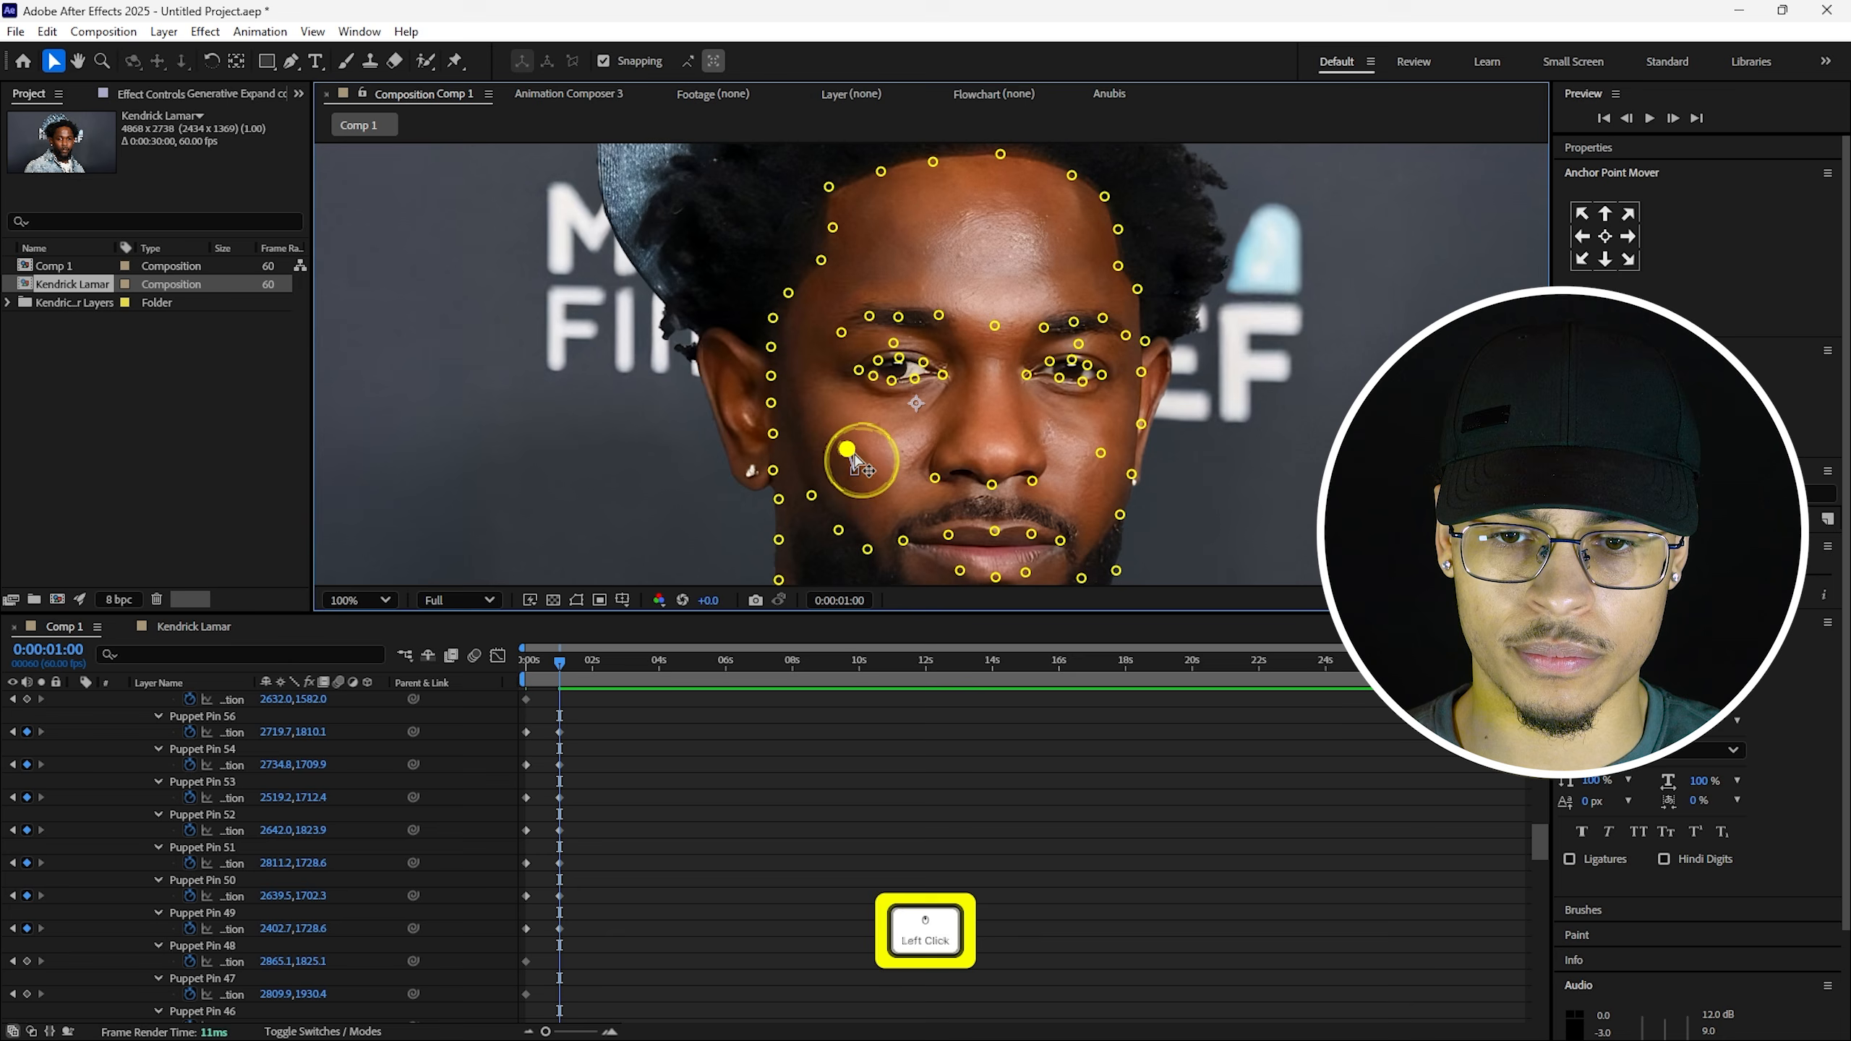
{"action": "left_click_drag", "start_coordinate": [560, 663], "coordinate": [524, 663]}
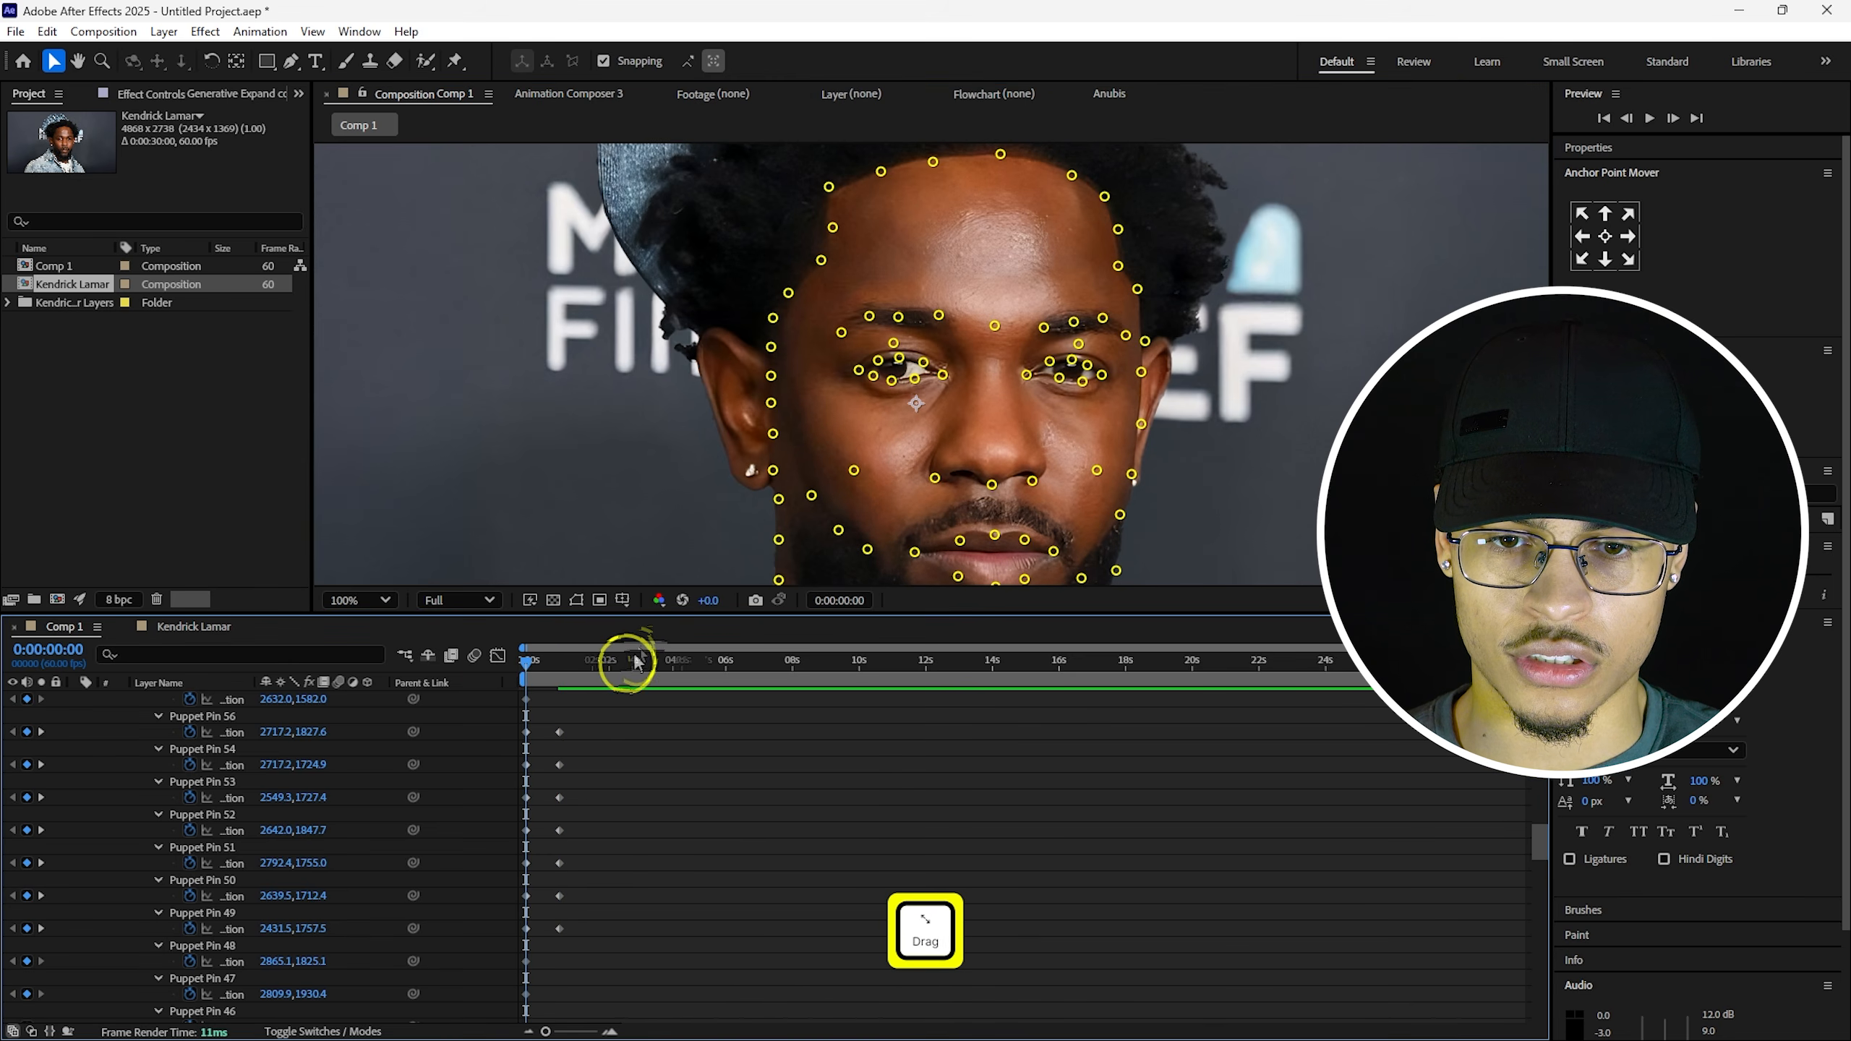
{"action": "key", "text": "space"}
Shift the pin beside the nose slightly left at one second, select the right-nostril pin, and rewind.
{"action": "key", "text": "h"}
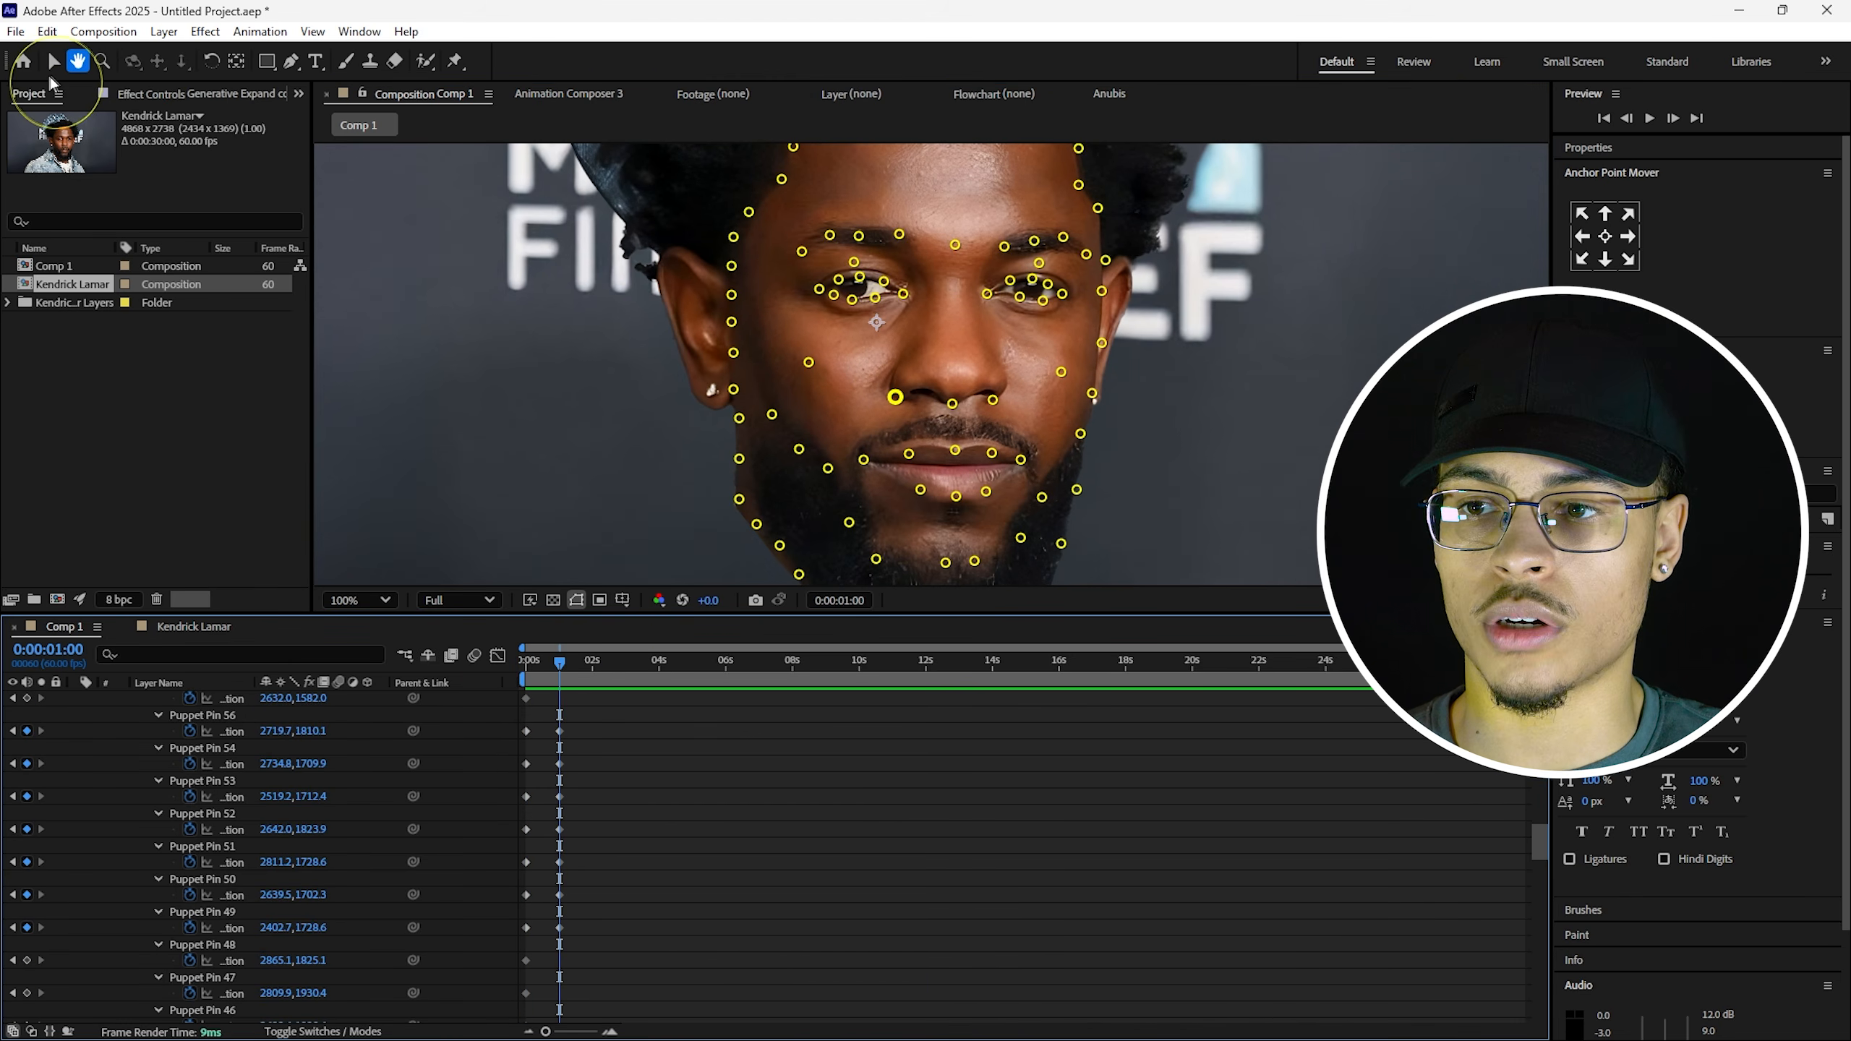
{"action": "left_click", "coordinate": [455, 61]}
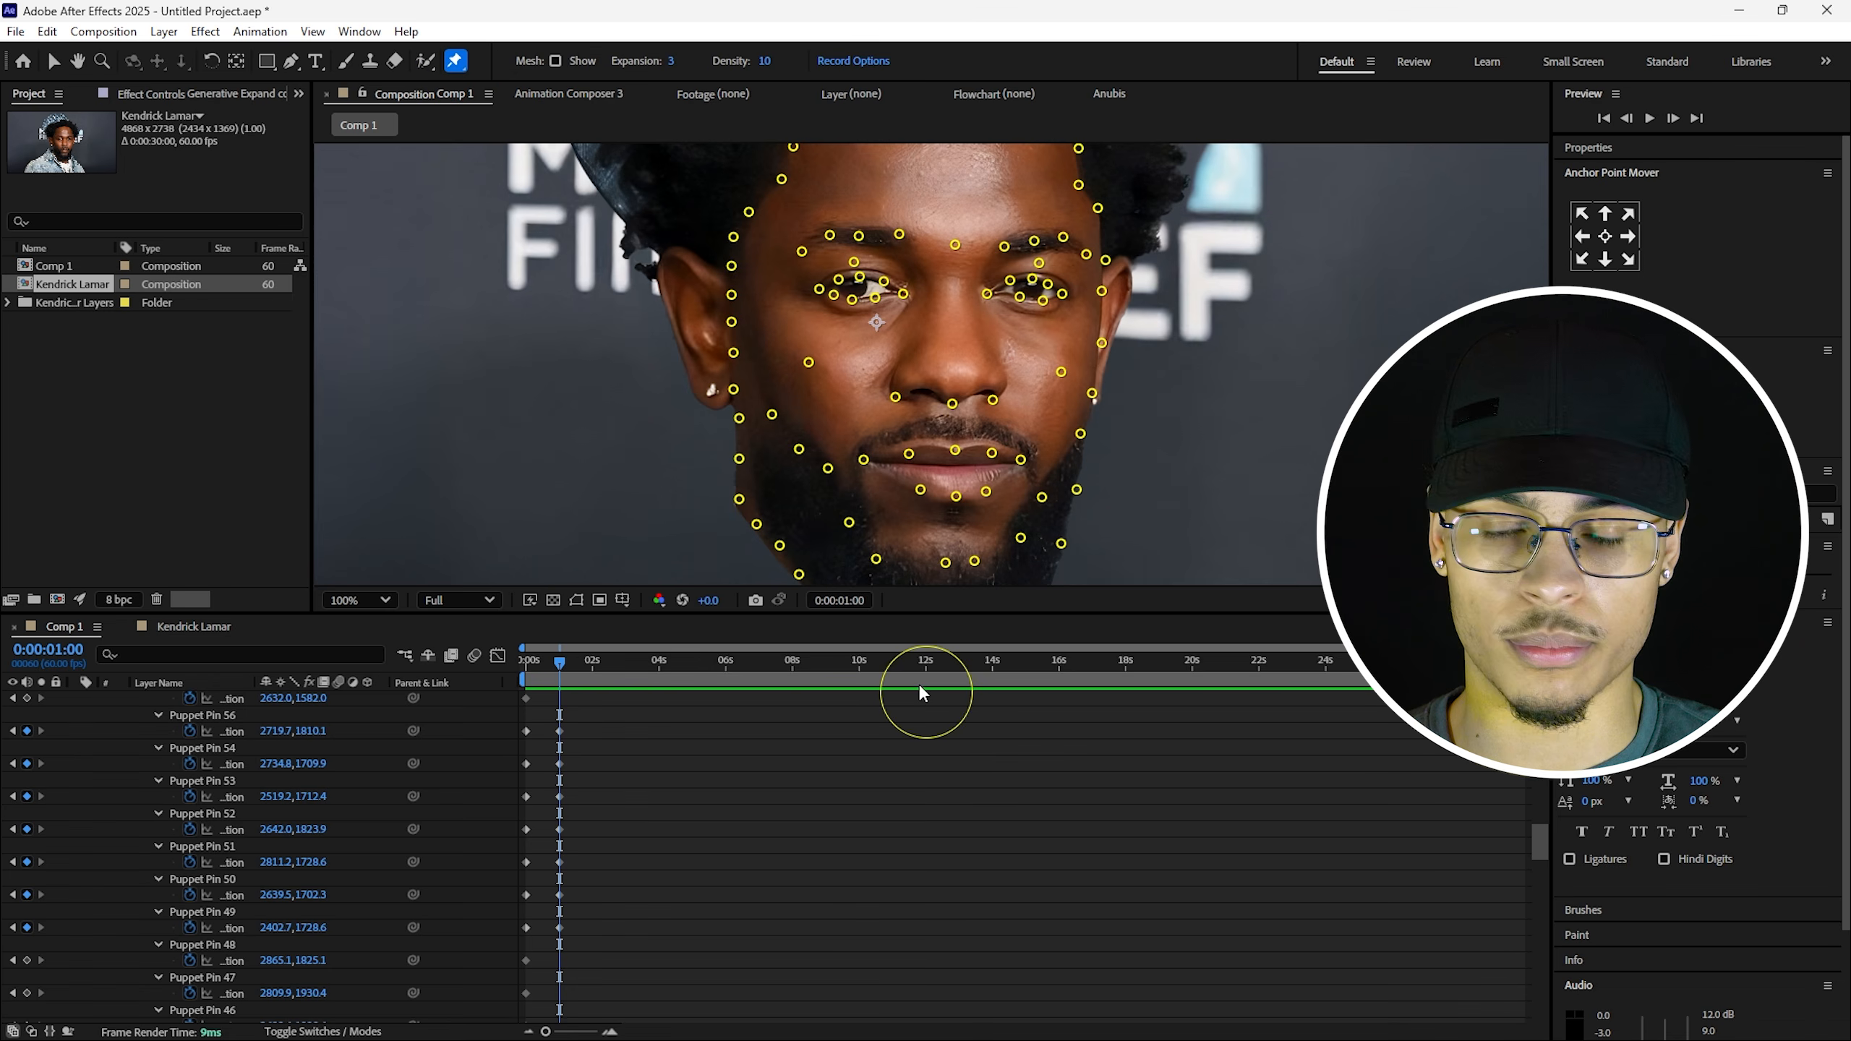
{"action": "left_click_drag", "start_coordinate": [896, 406], "coordinate": [892, 401]}
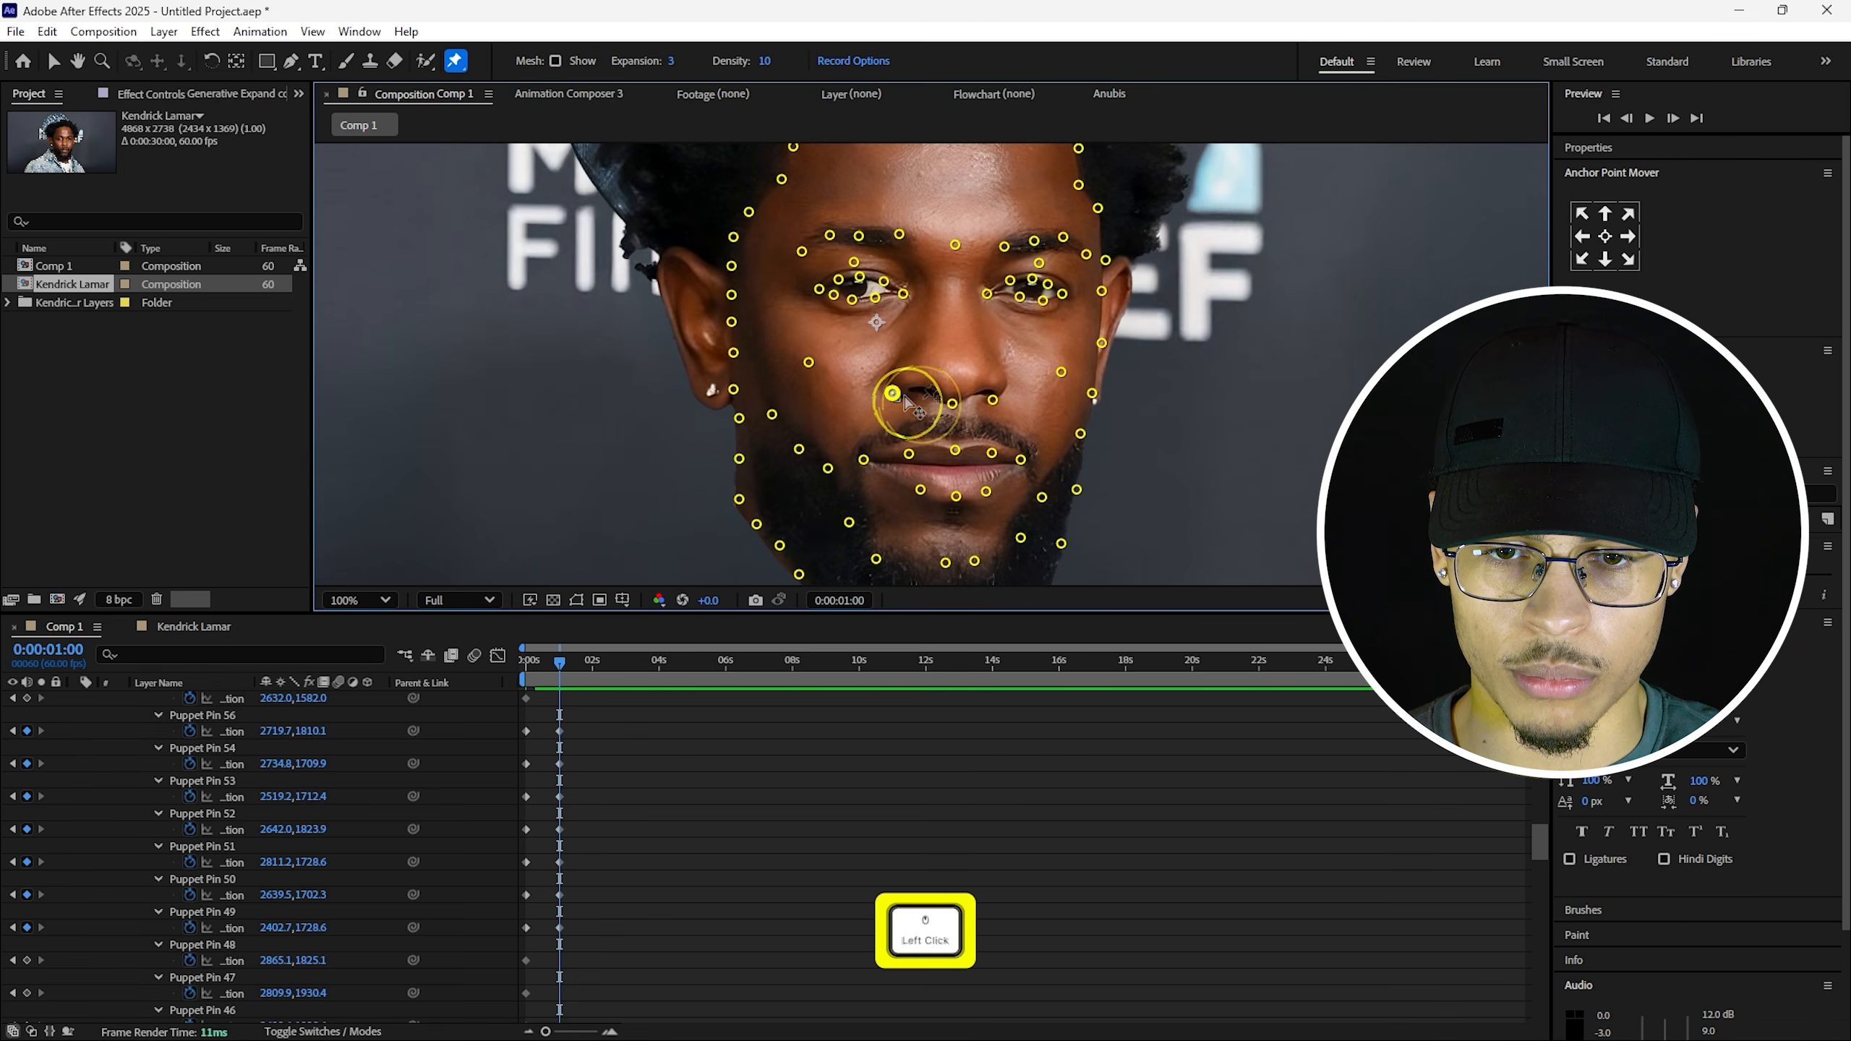
{"action": "left_click", "coordinate": [996, 400]}
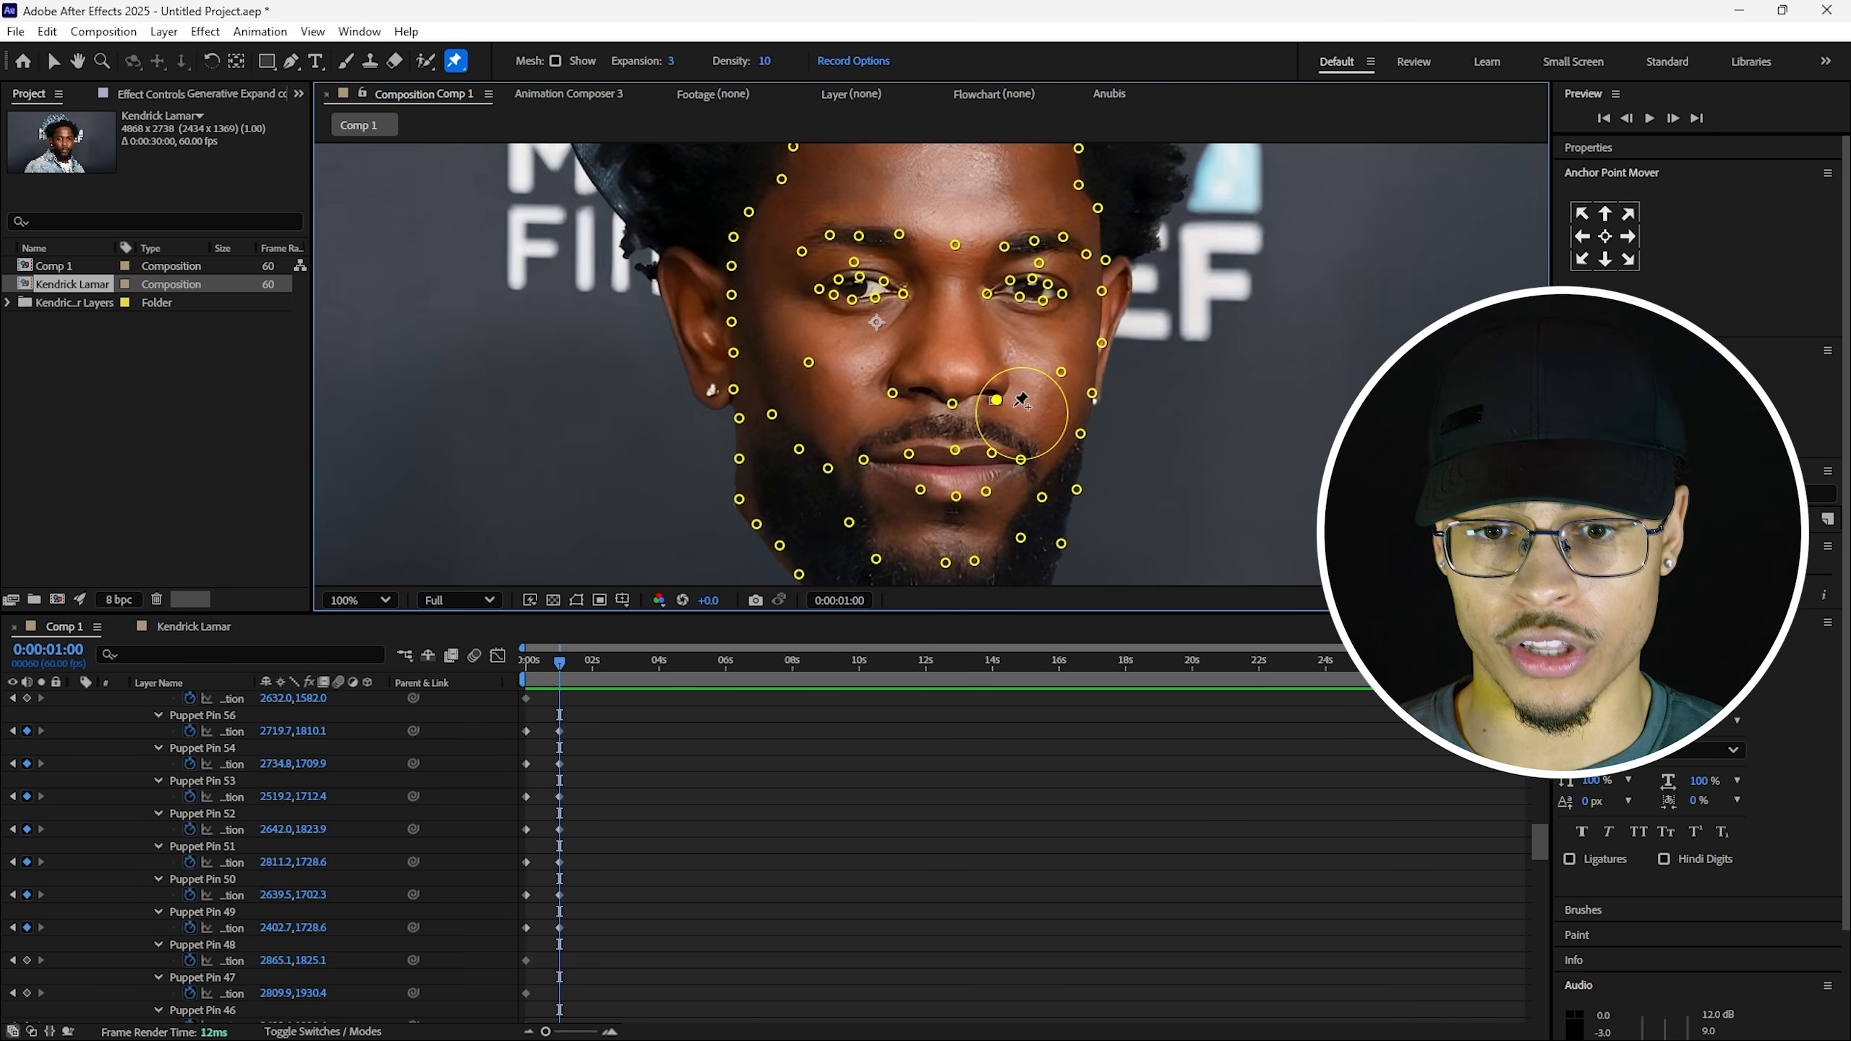
{"action": "left_click", "coordinate": [527, 665]}
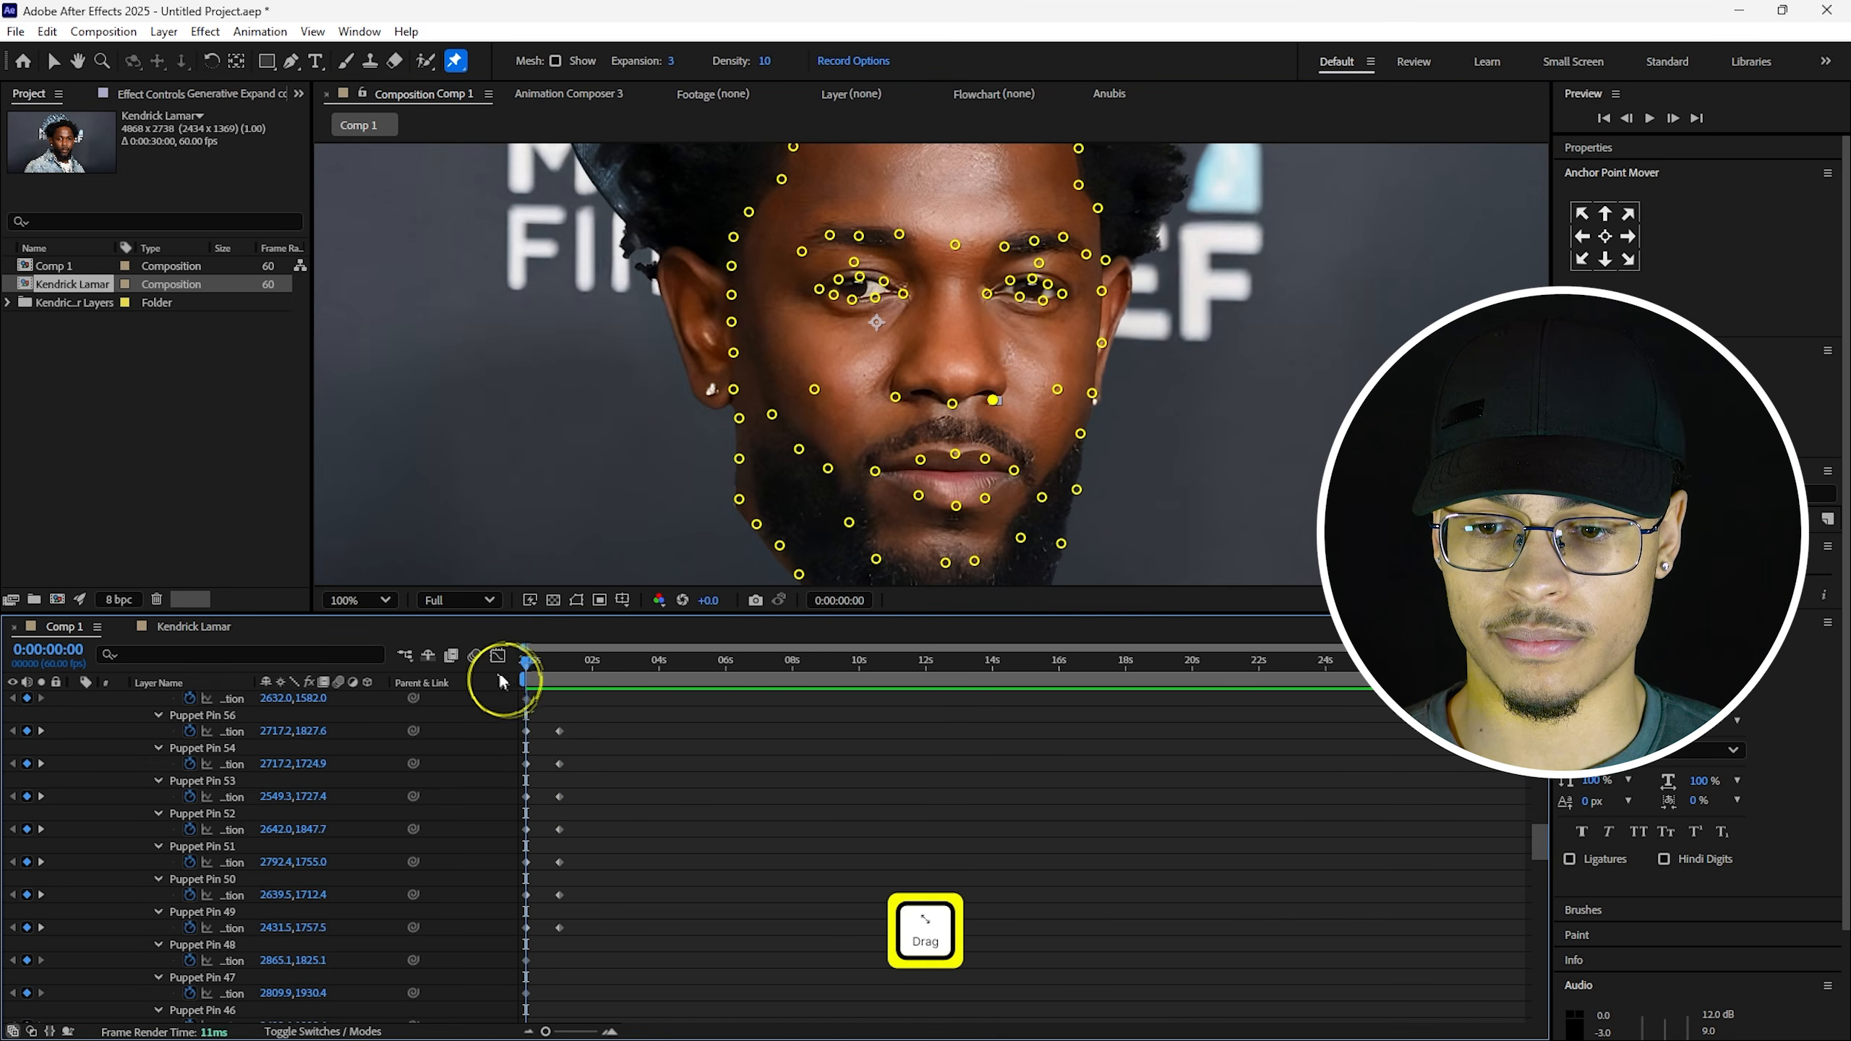
Nudge a pin under the left eye slightly up and right into a squint, then deselect the layer.
{"action": "key", "text": "space"}
{"action": "key", "text": "space"}
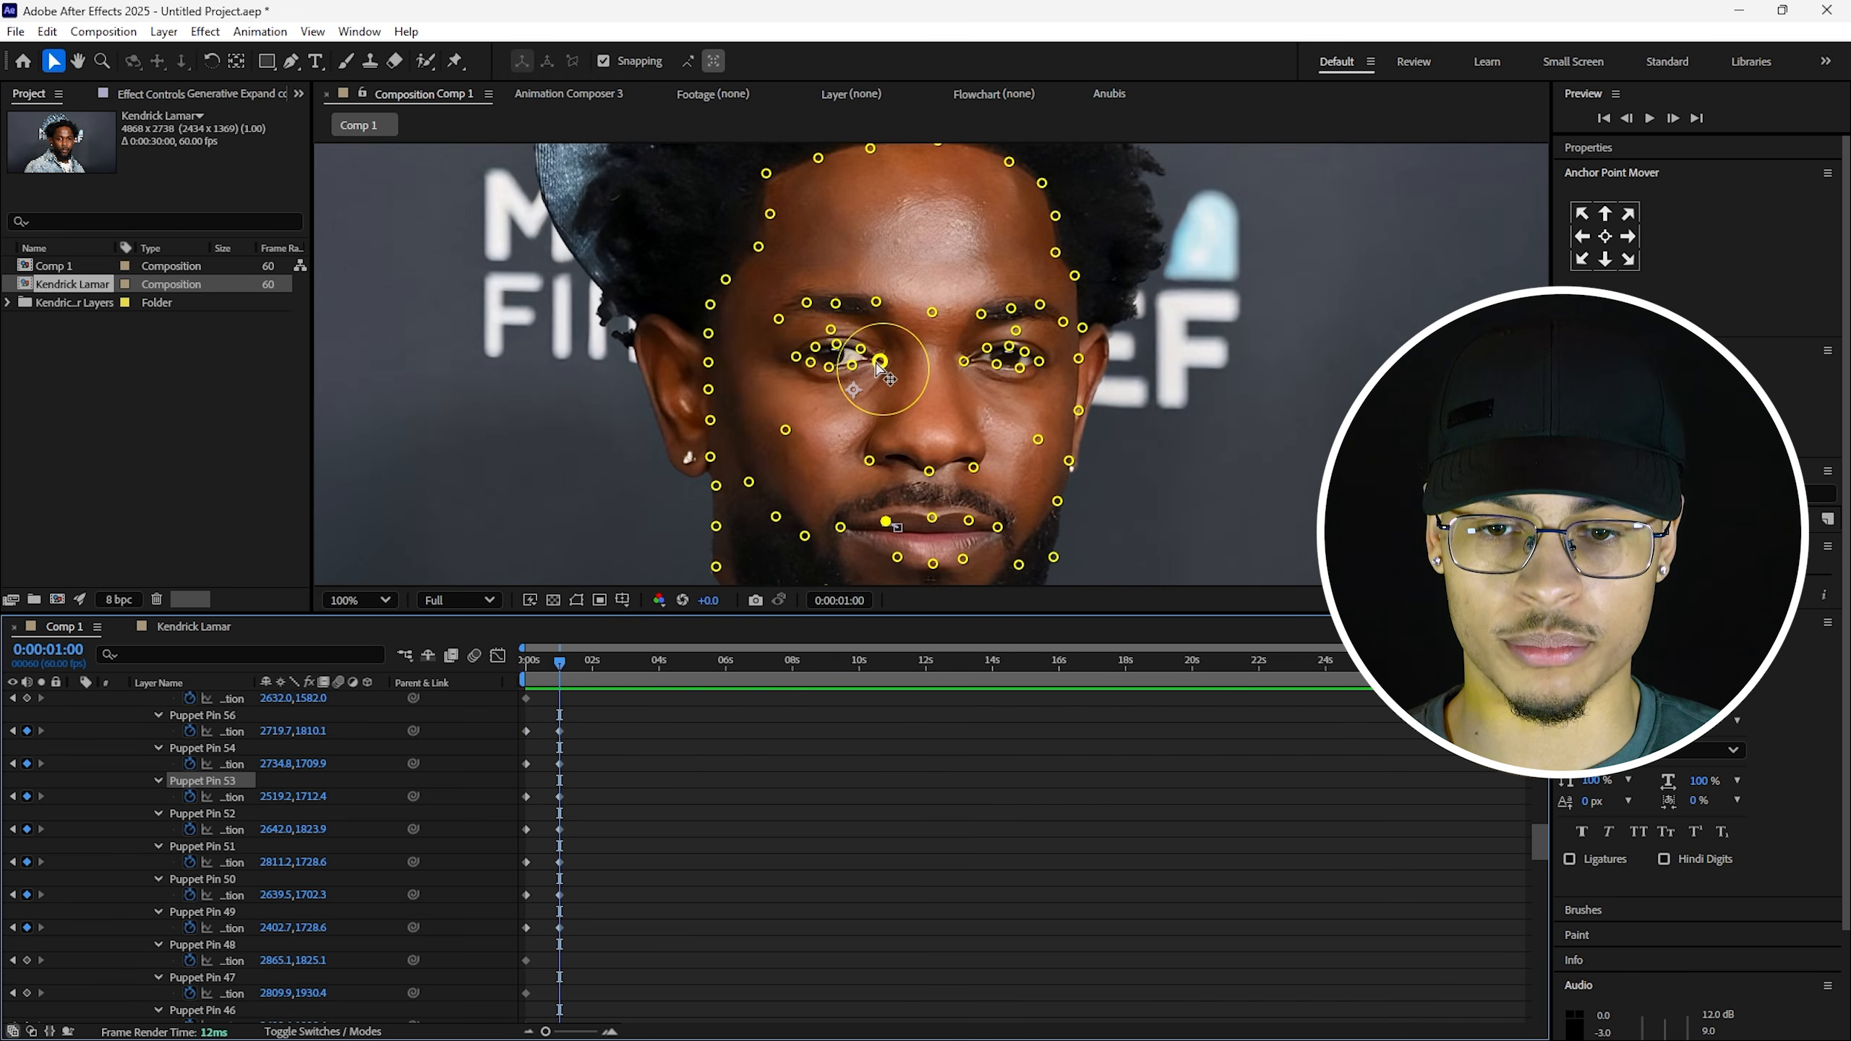
{"action": "scroll", "coordinate": [877, 366], "scroll_direction": "up", "scroll_amount": 2}
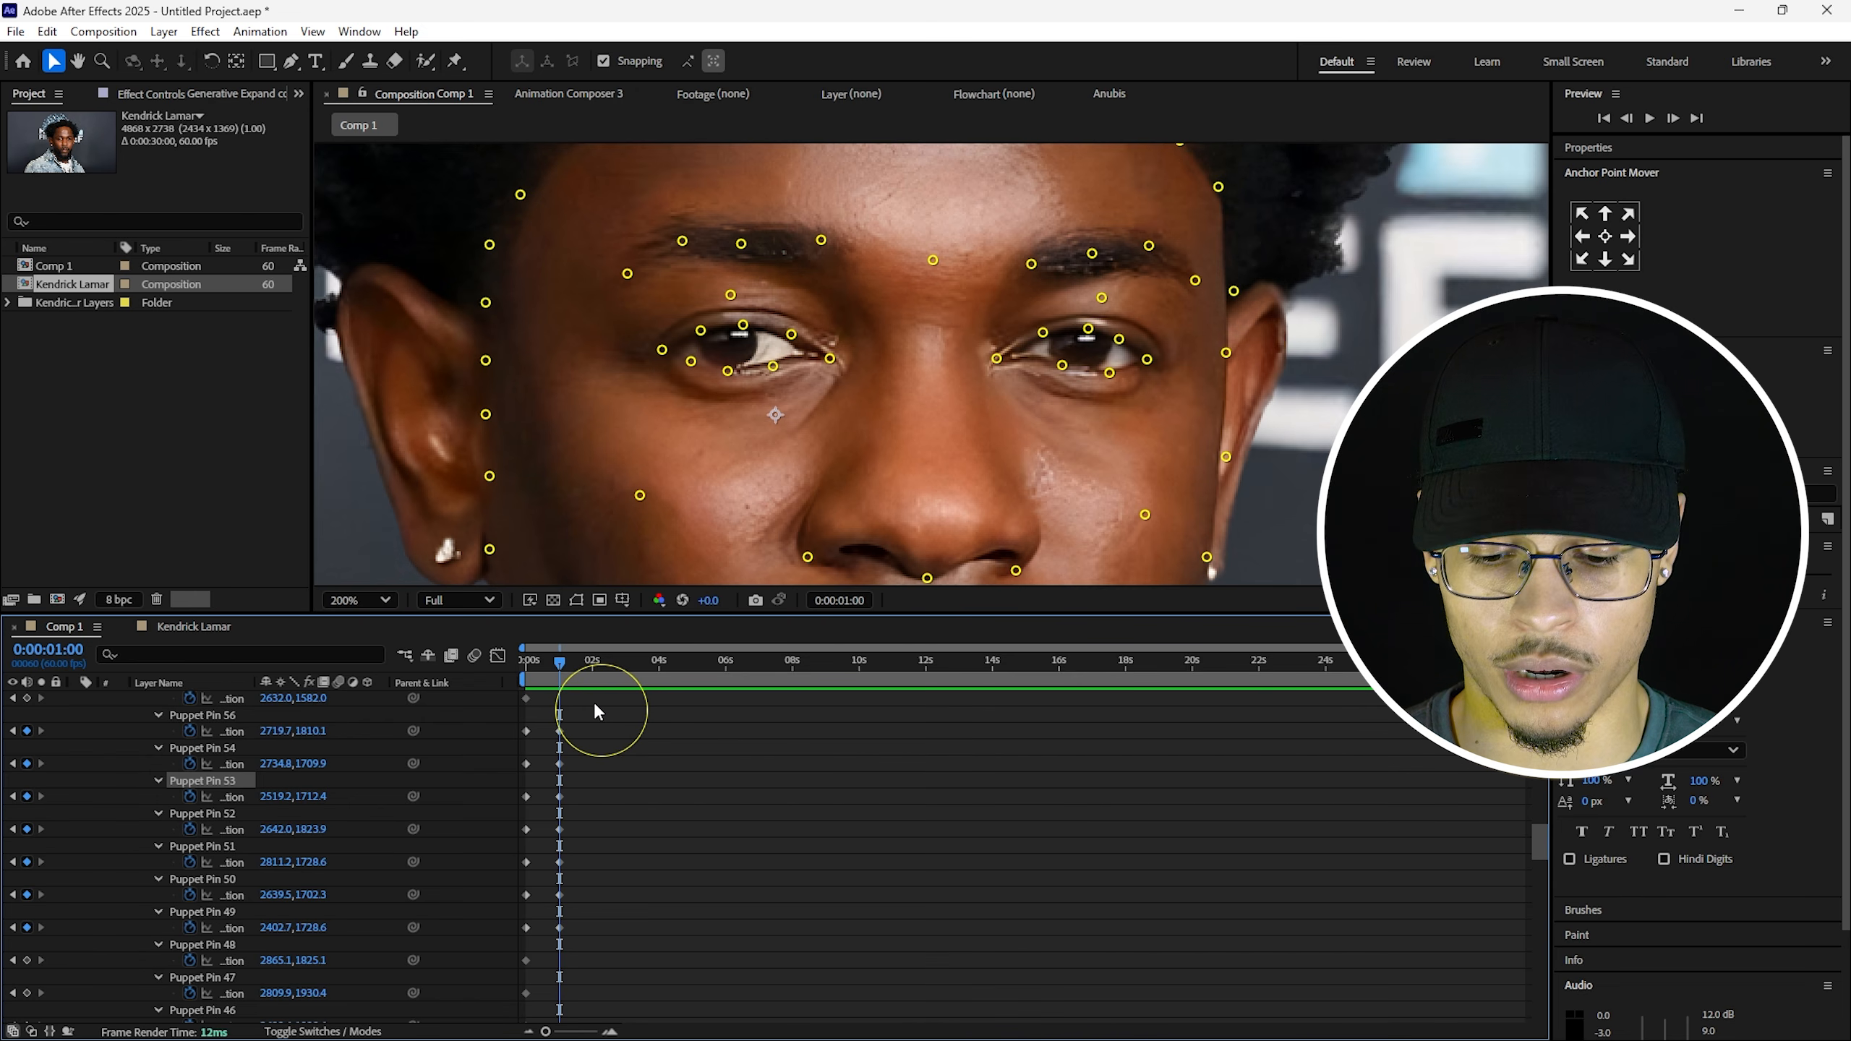
{"action": "left_click", "coordinate": [728, 372]}
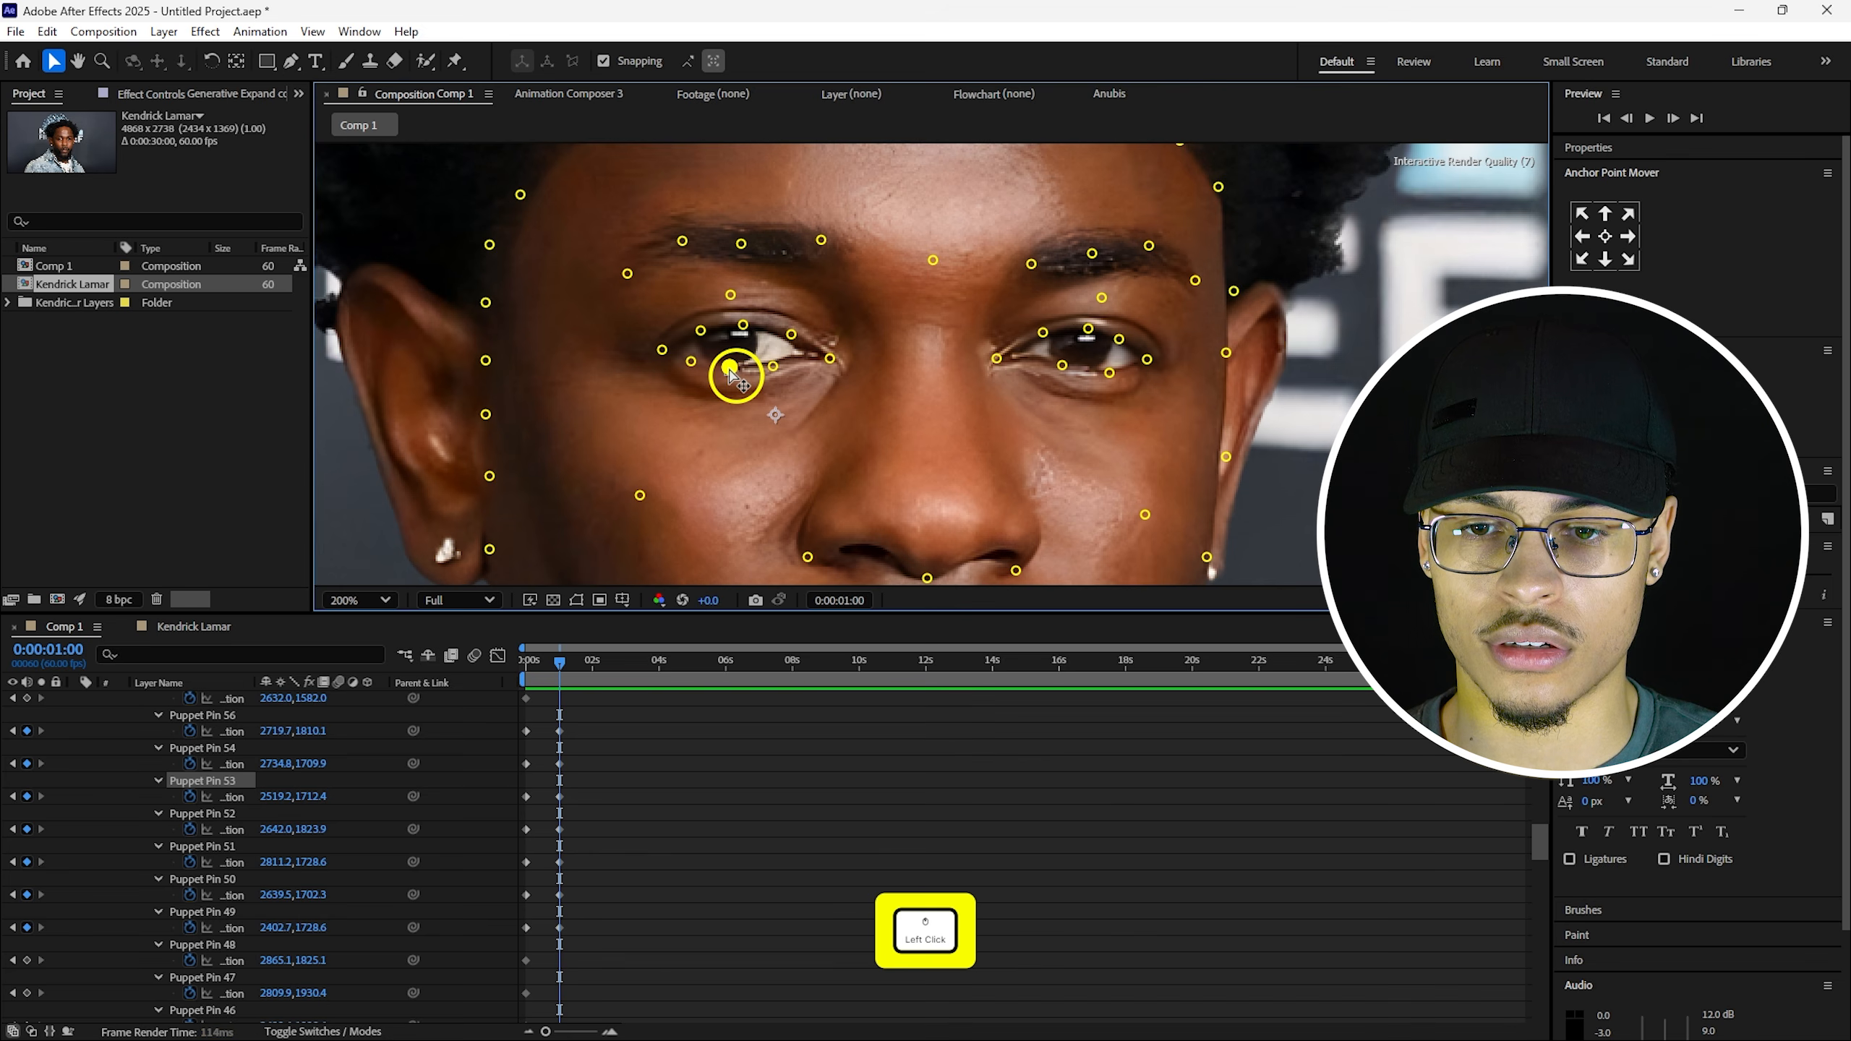
{"action": "left_click", "coordinate": [771, 368]}
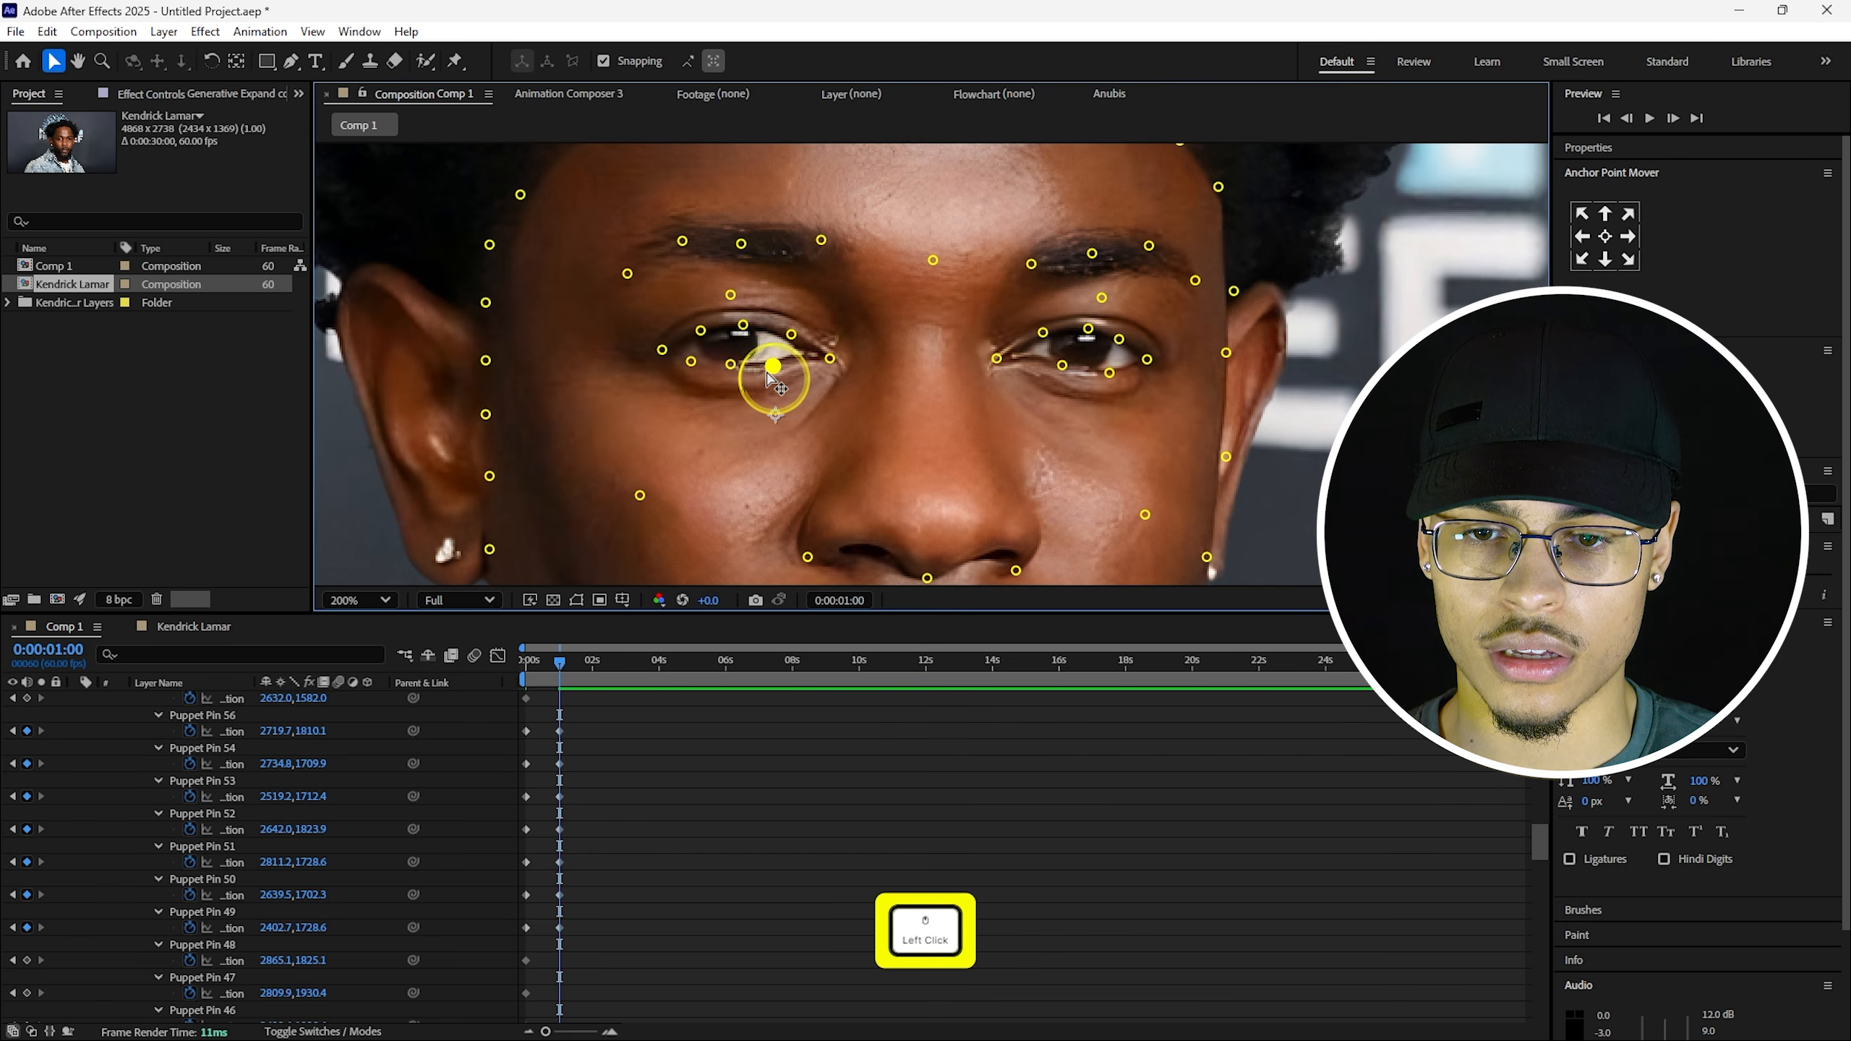
{"action": "left_click_drag", "start_coordinate": [769, 375], "coordinate": [774, 370]}
{"action": "left_click", "coordinate": [699, 333]}
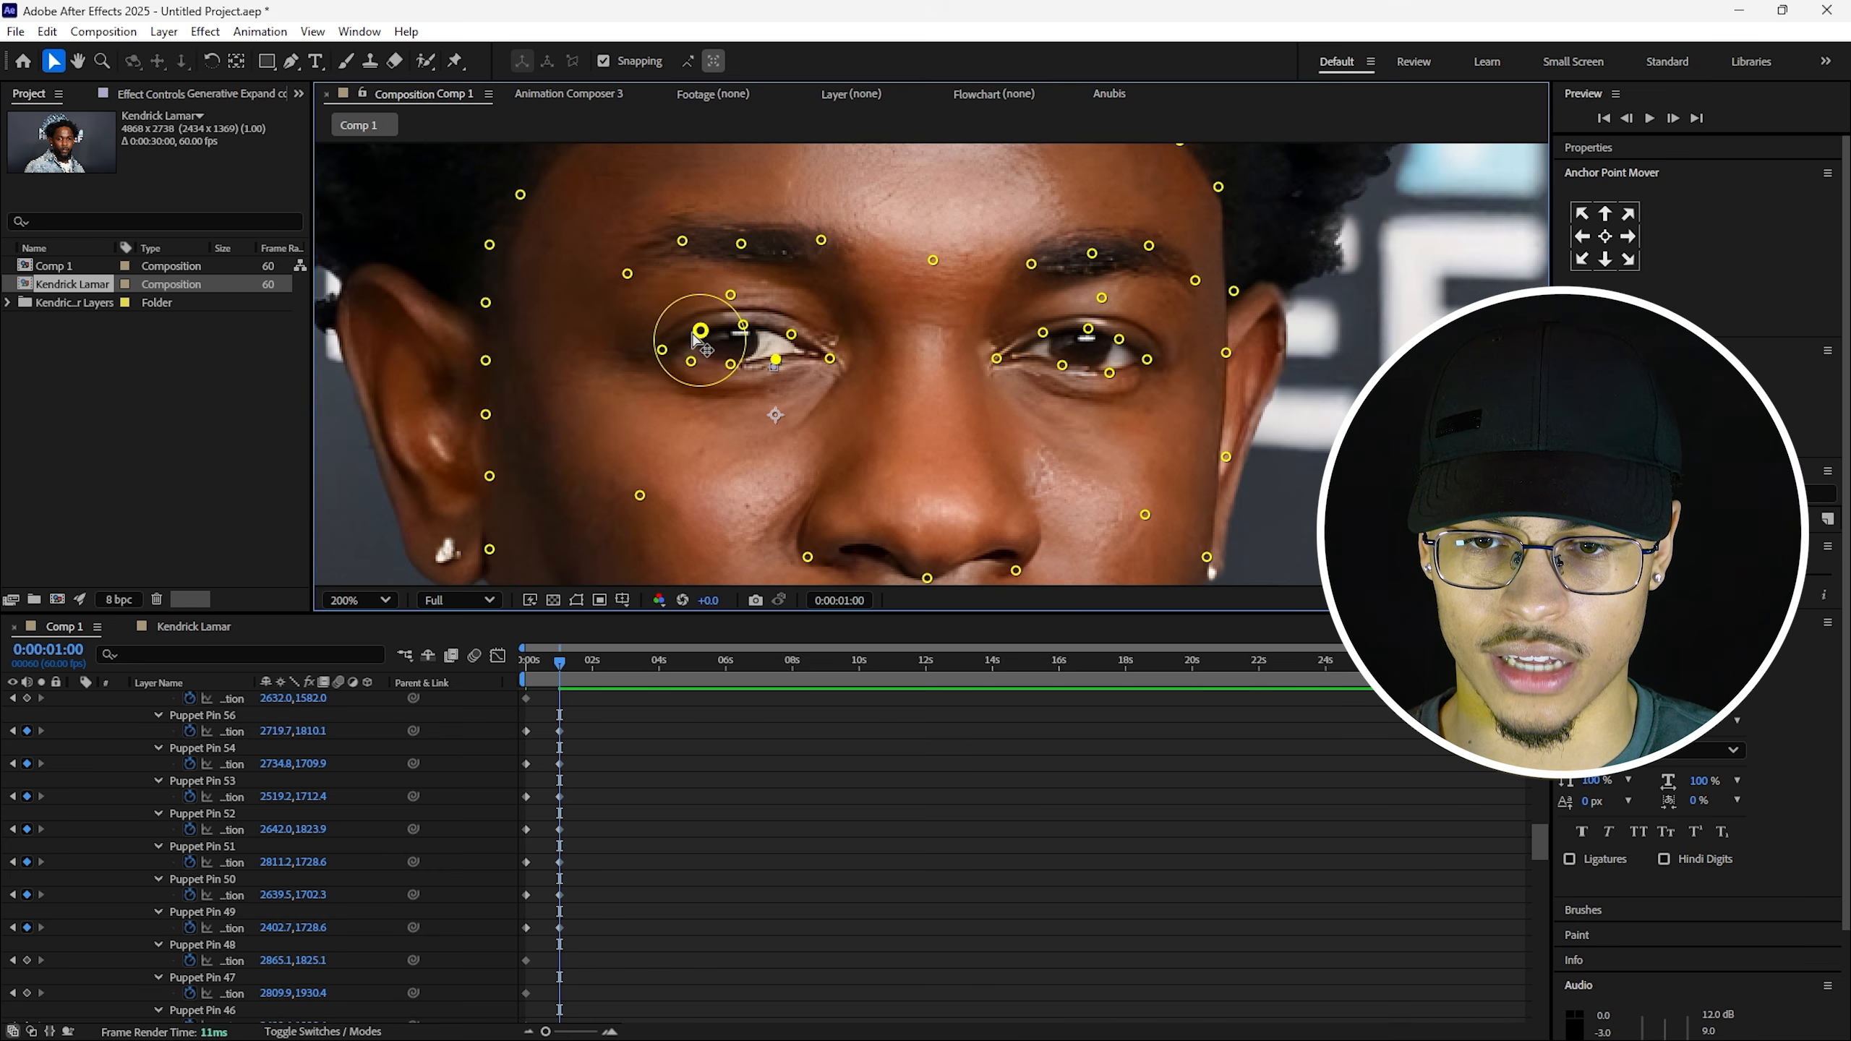
{"action": "left_click", "coordinate": [529, 703]}
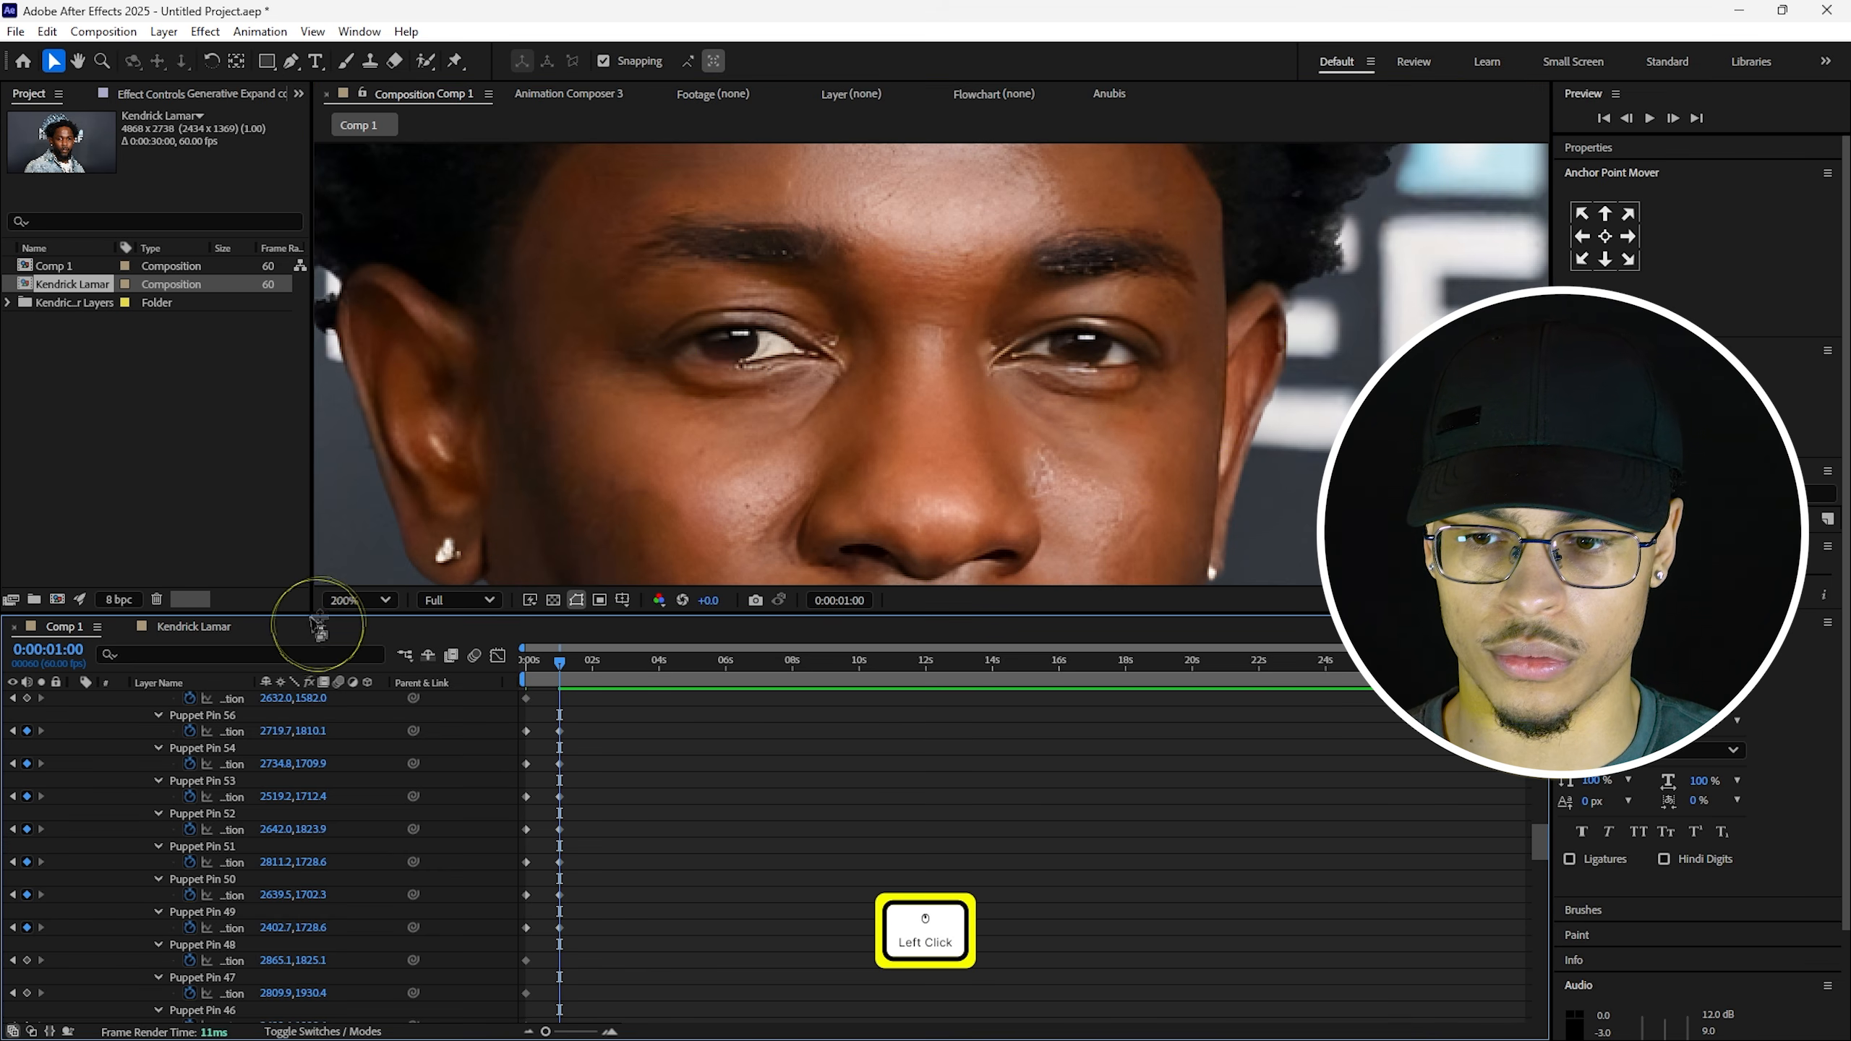
Fit the composition in the viewer and replay the smile with its eye squint from the start.
{"action": "left_click", "coordinate": [361, 599]}
{"action": "left_click", "coordinate": [430, 661]}
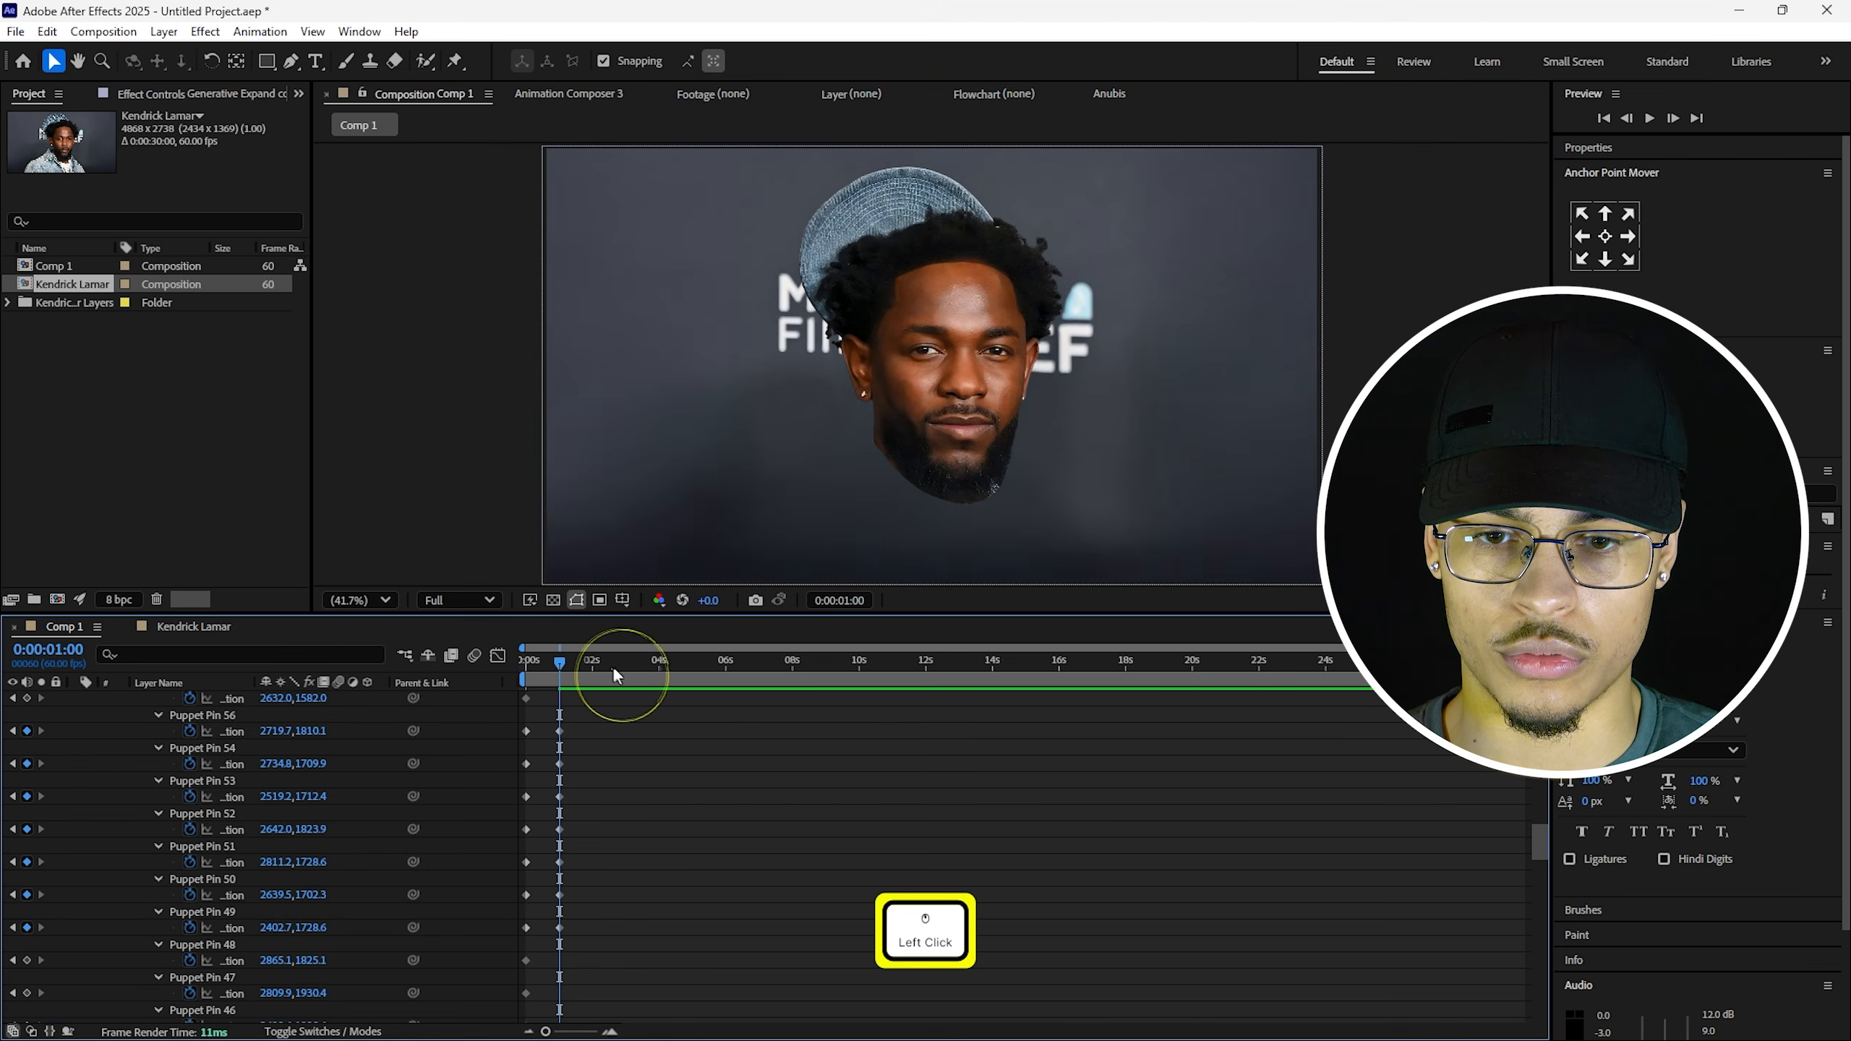
{"action": "left_click_drag", "start_coordinate": [614, 675], "coordinate": [538, 661]}
{"action": "key", "text": "space"}
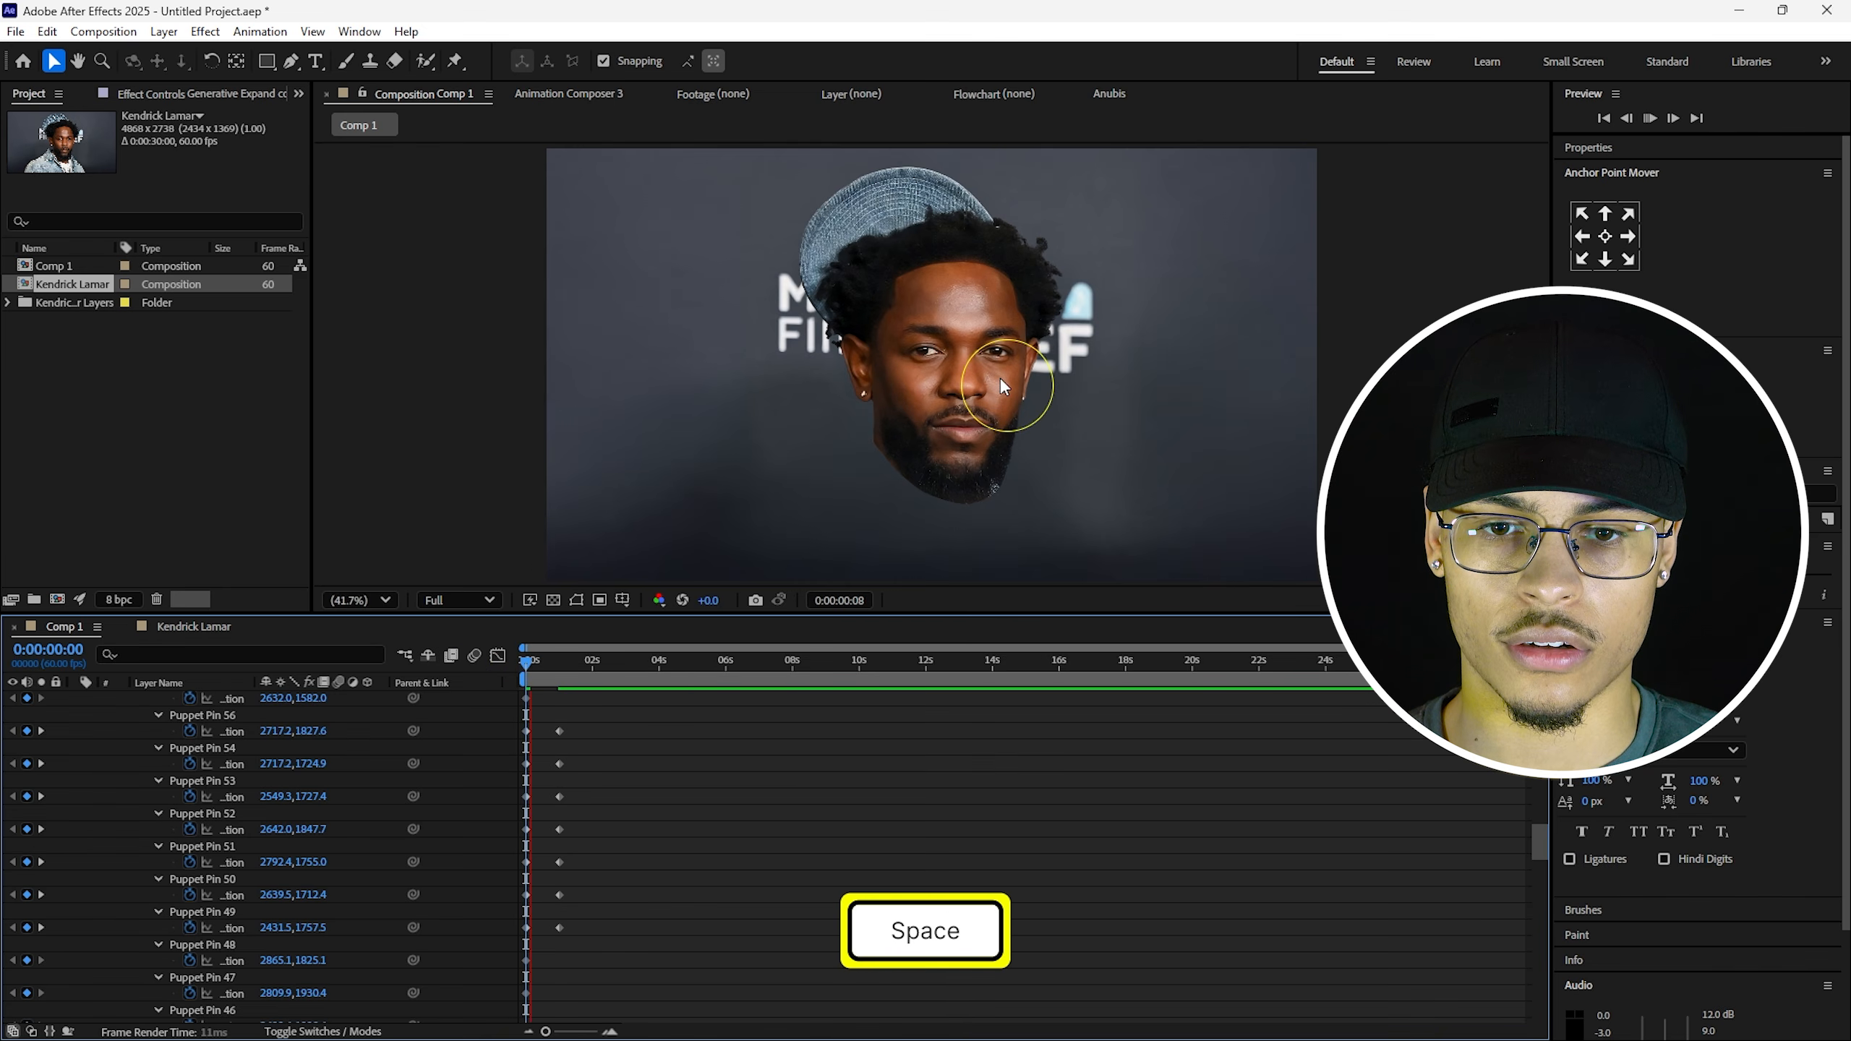
{"action": "scroll", "coordinate": [1001, 379], "scroll_direction": "up", "scroll_amount": 2}
{"action": "key", "text": "h"}
{"action": "left_click", "coordinate": [545, 664]}
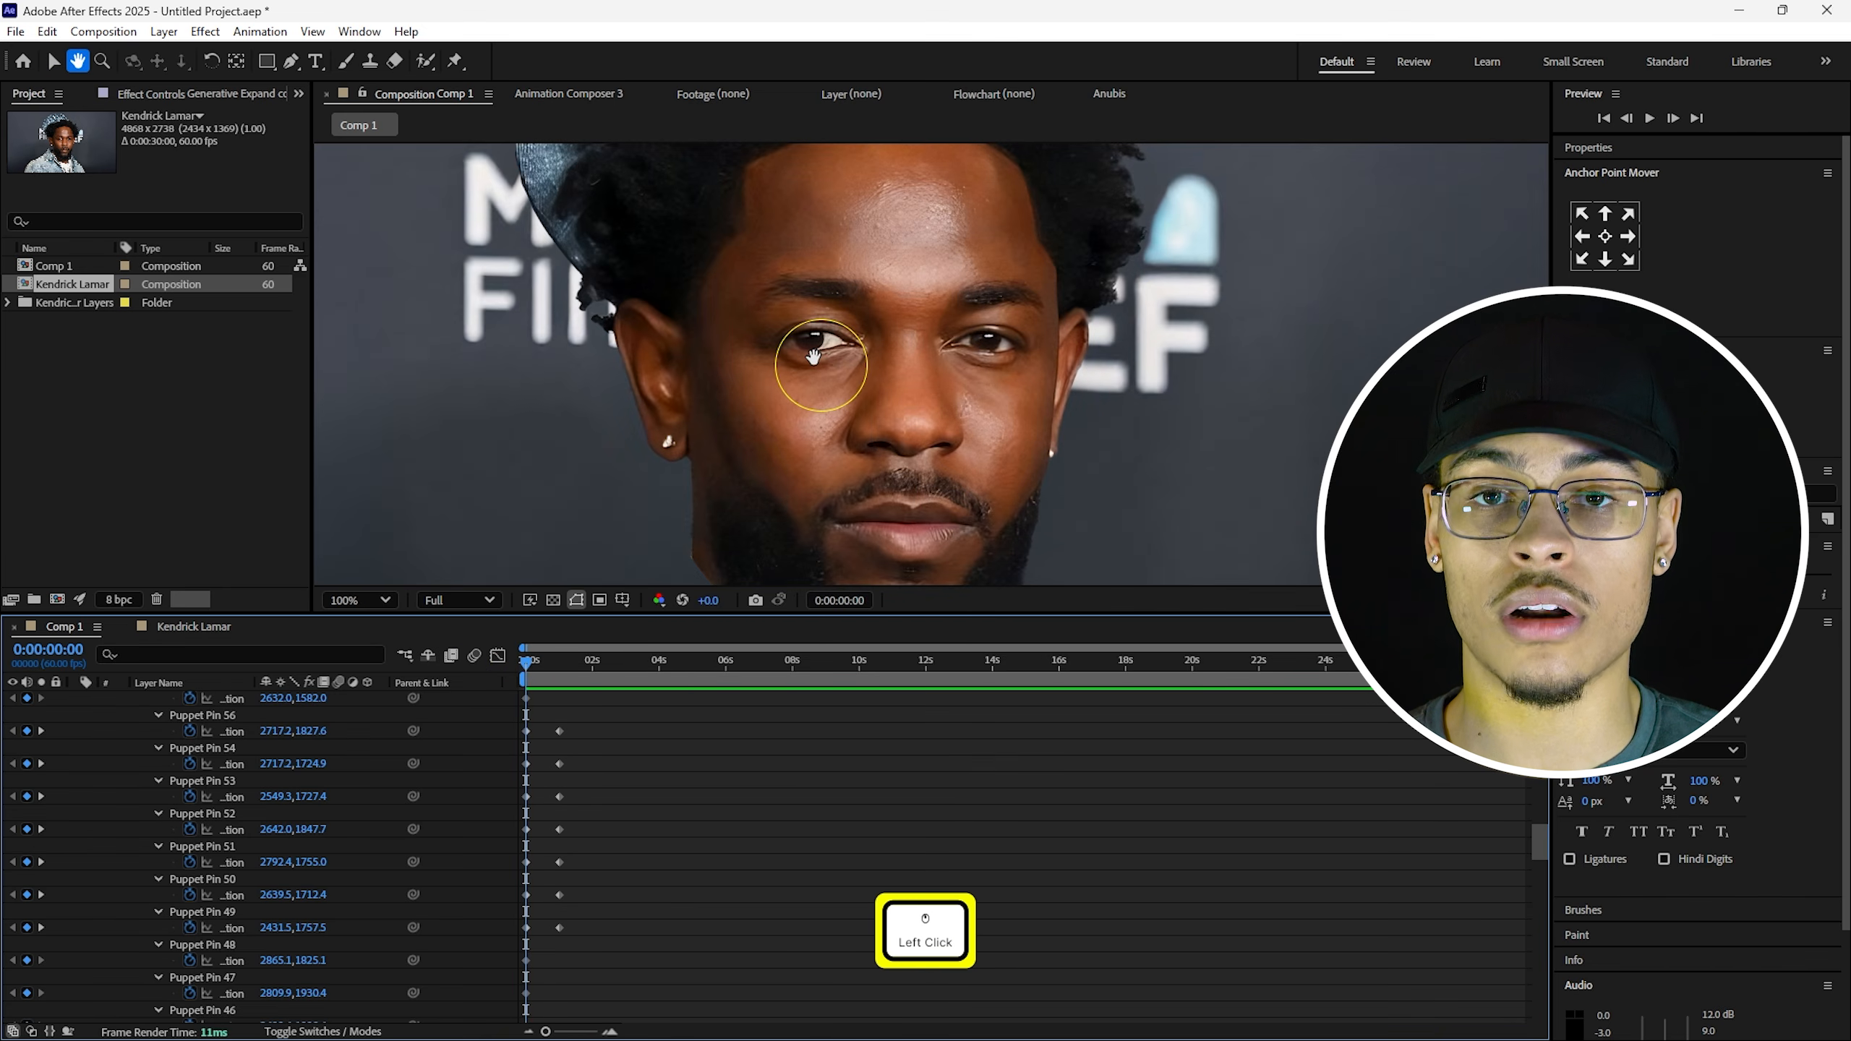
{"action": "left_click", "coordinate": [581, 695]}
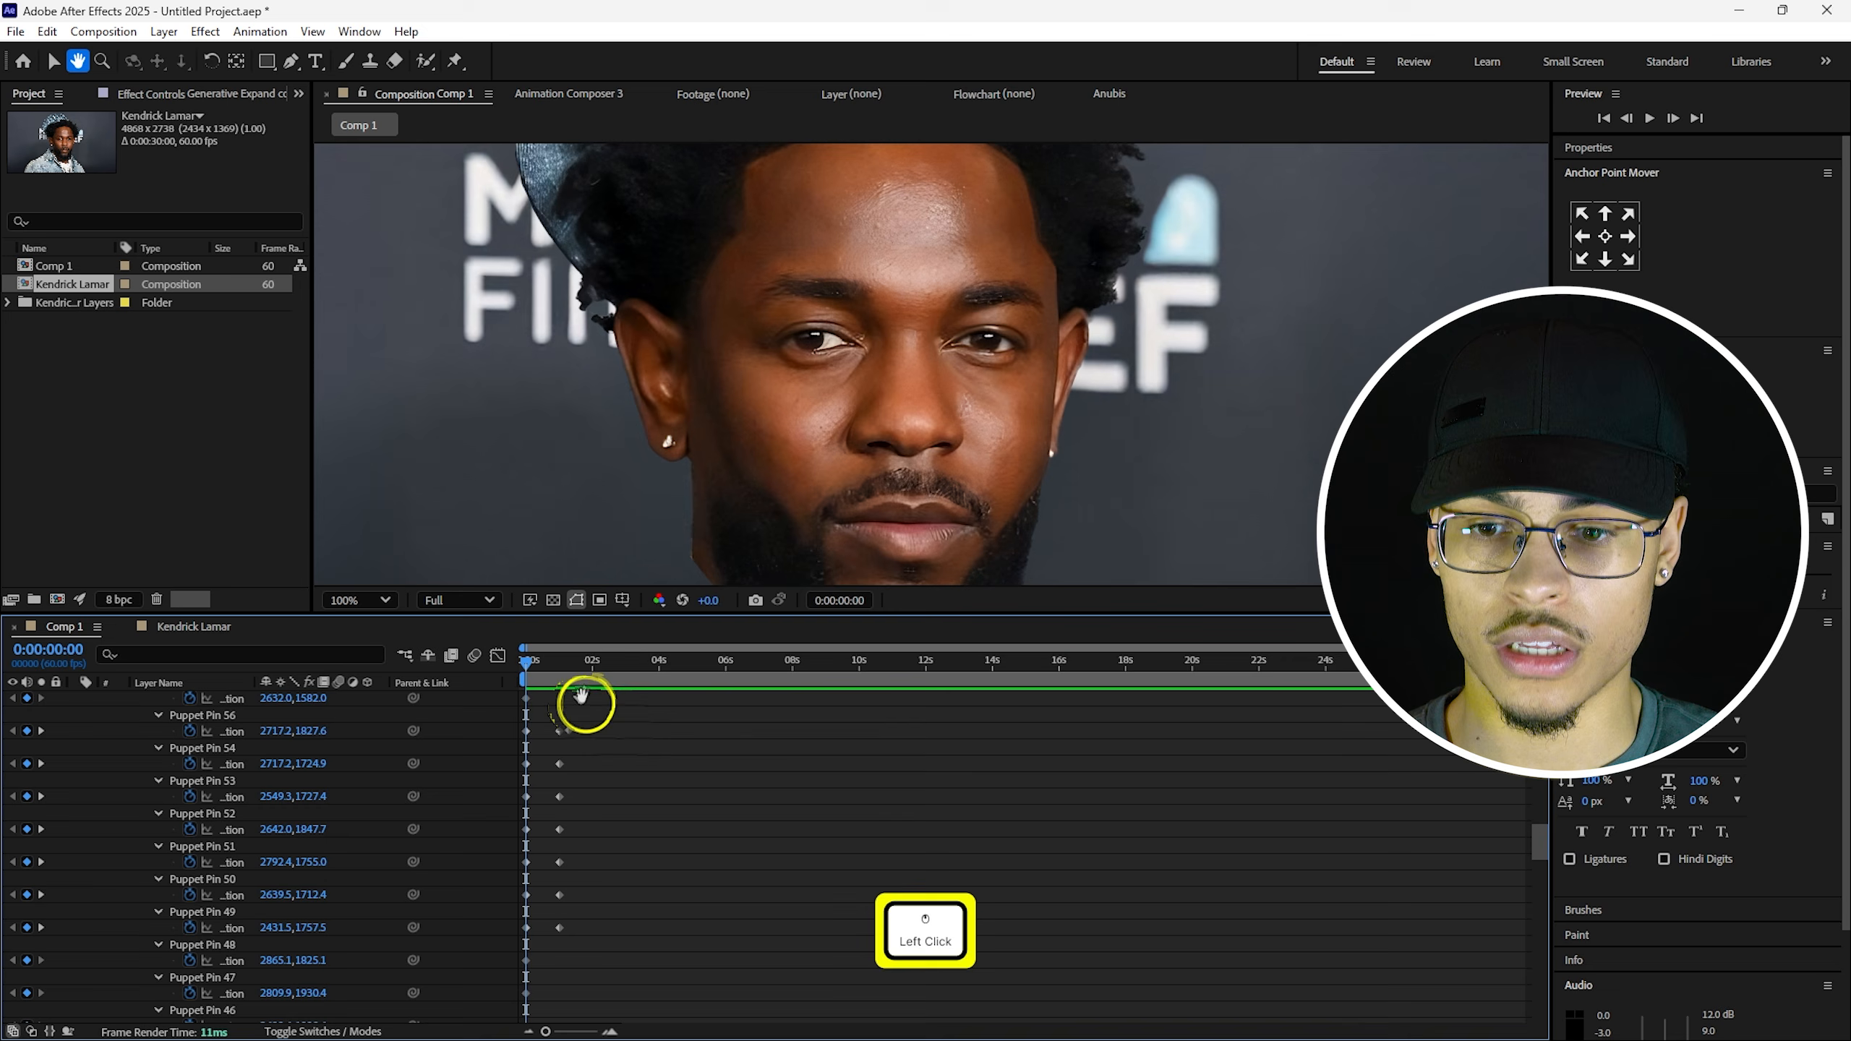
{"action": "key", "text": "space"}
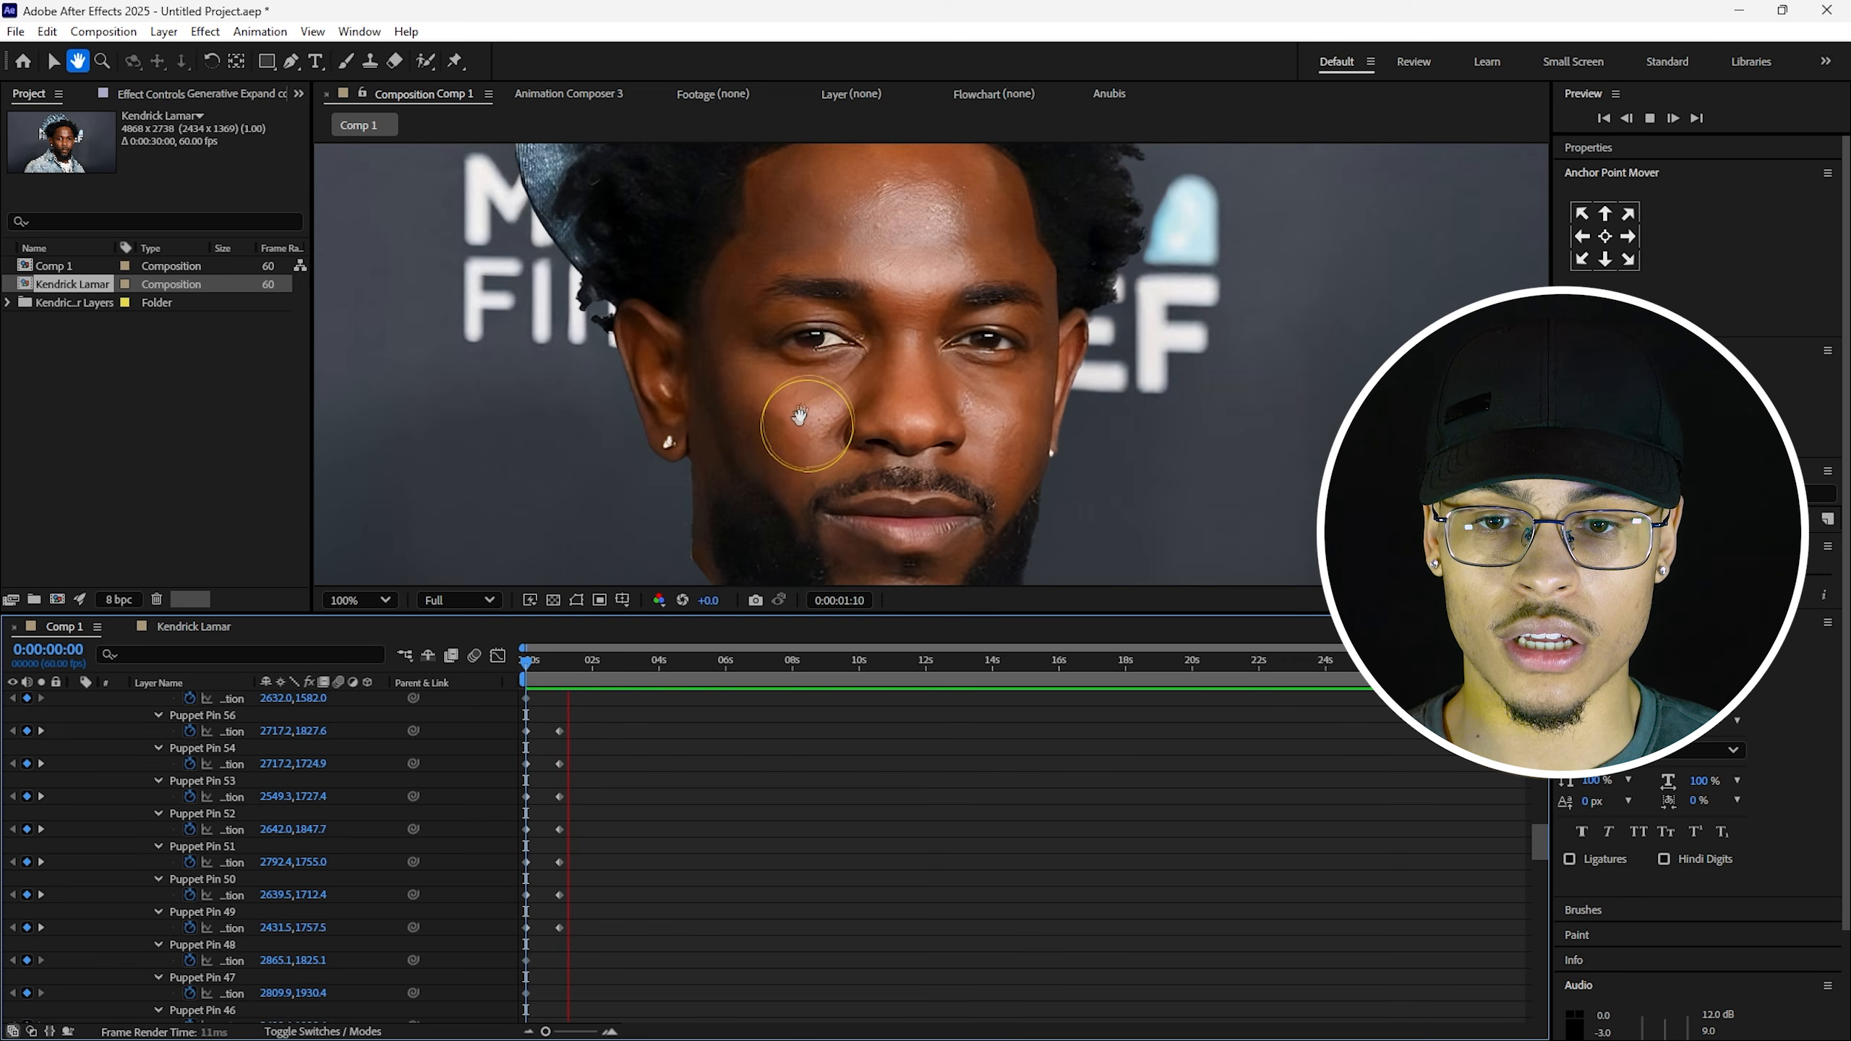
{"action": "key", "text": "space"}
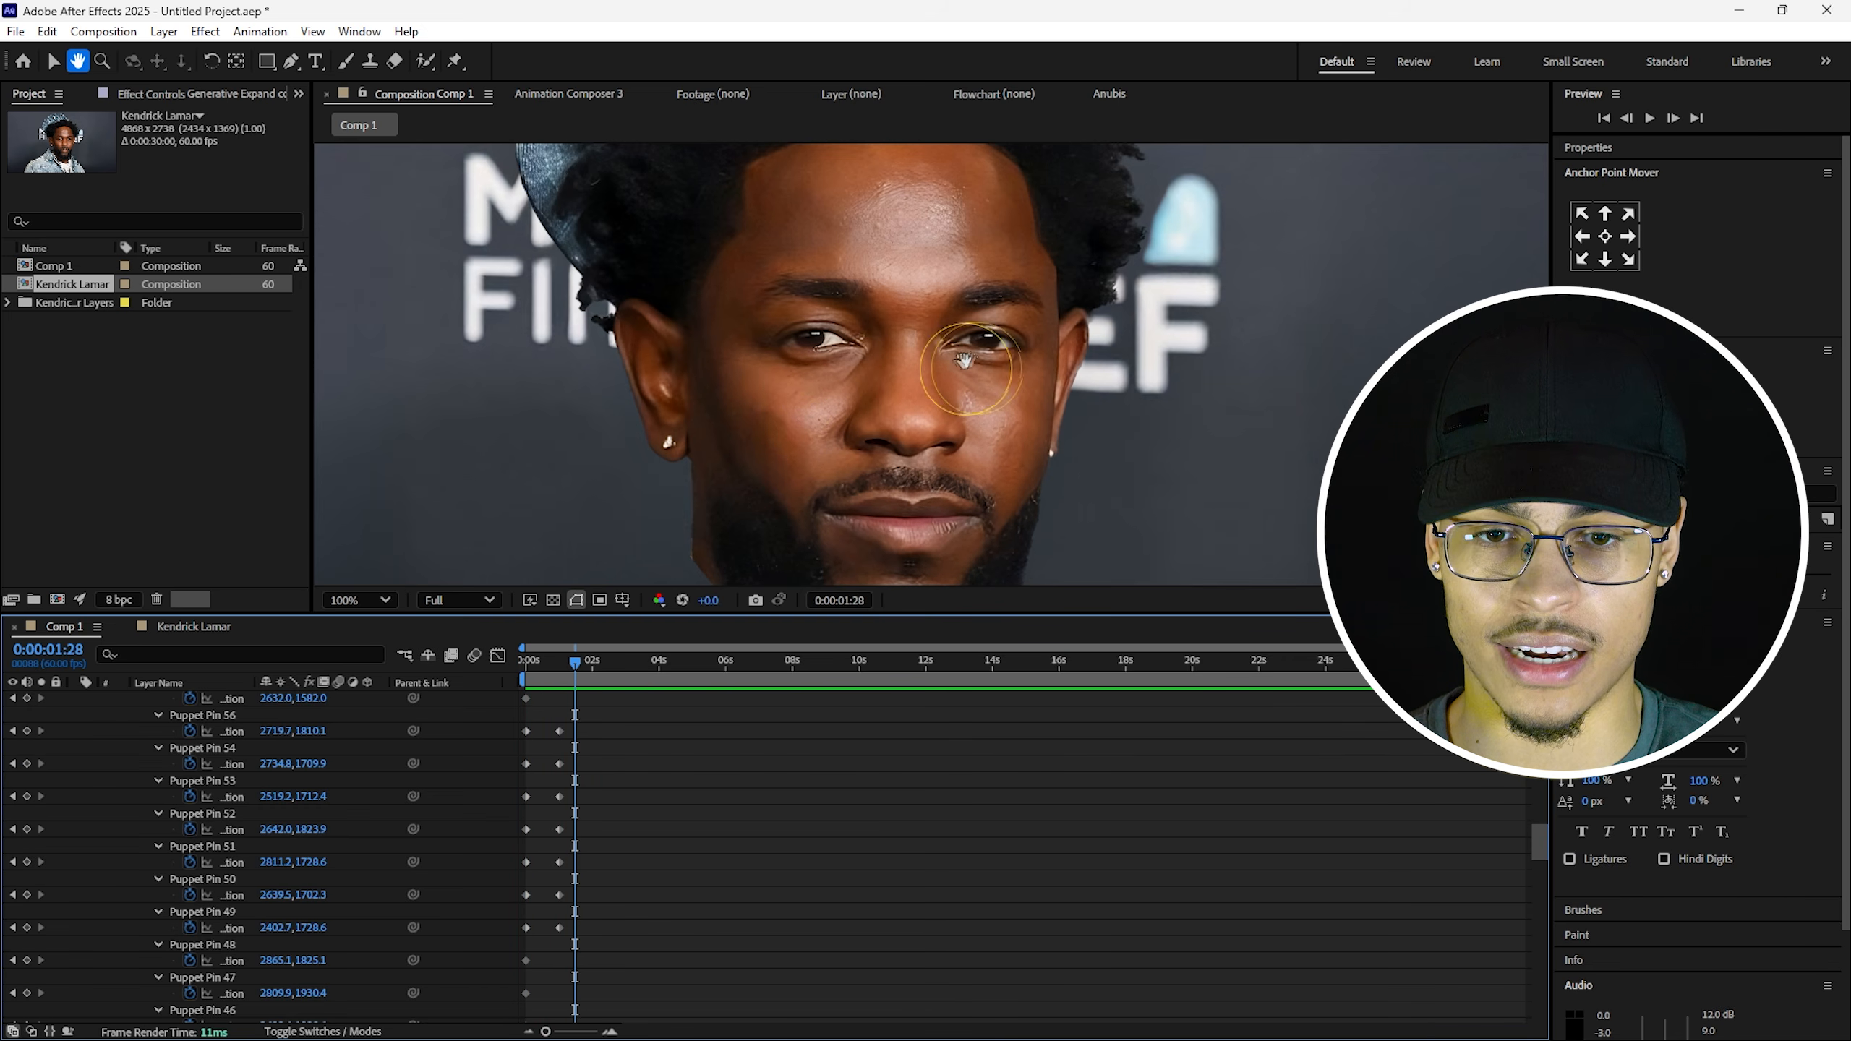
Rewind to 0:00:00:00 and select Puppet Pin 56 to show the face pins.
{"action": "left_click_drag", "start_coordinate": [575, 660], "coordinate": [525, 660]}
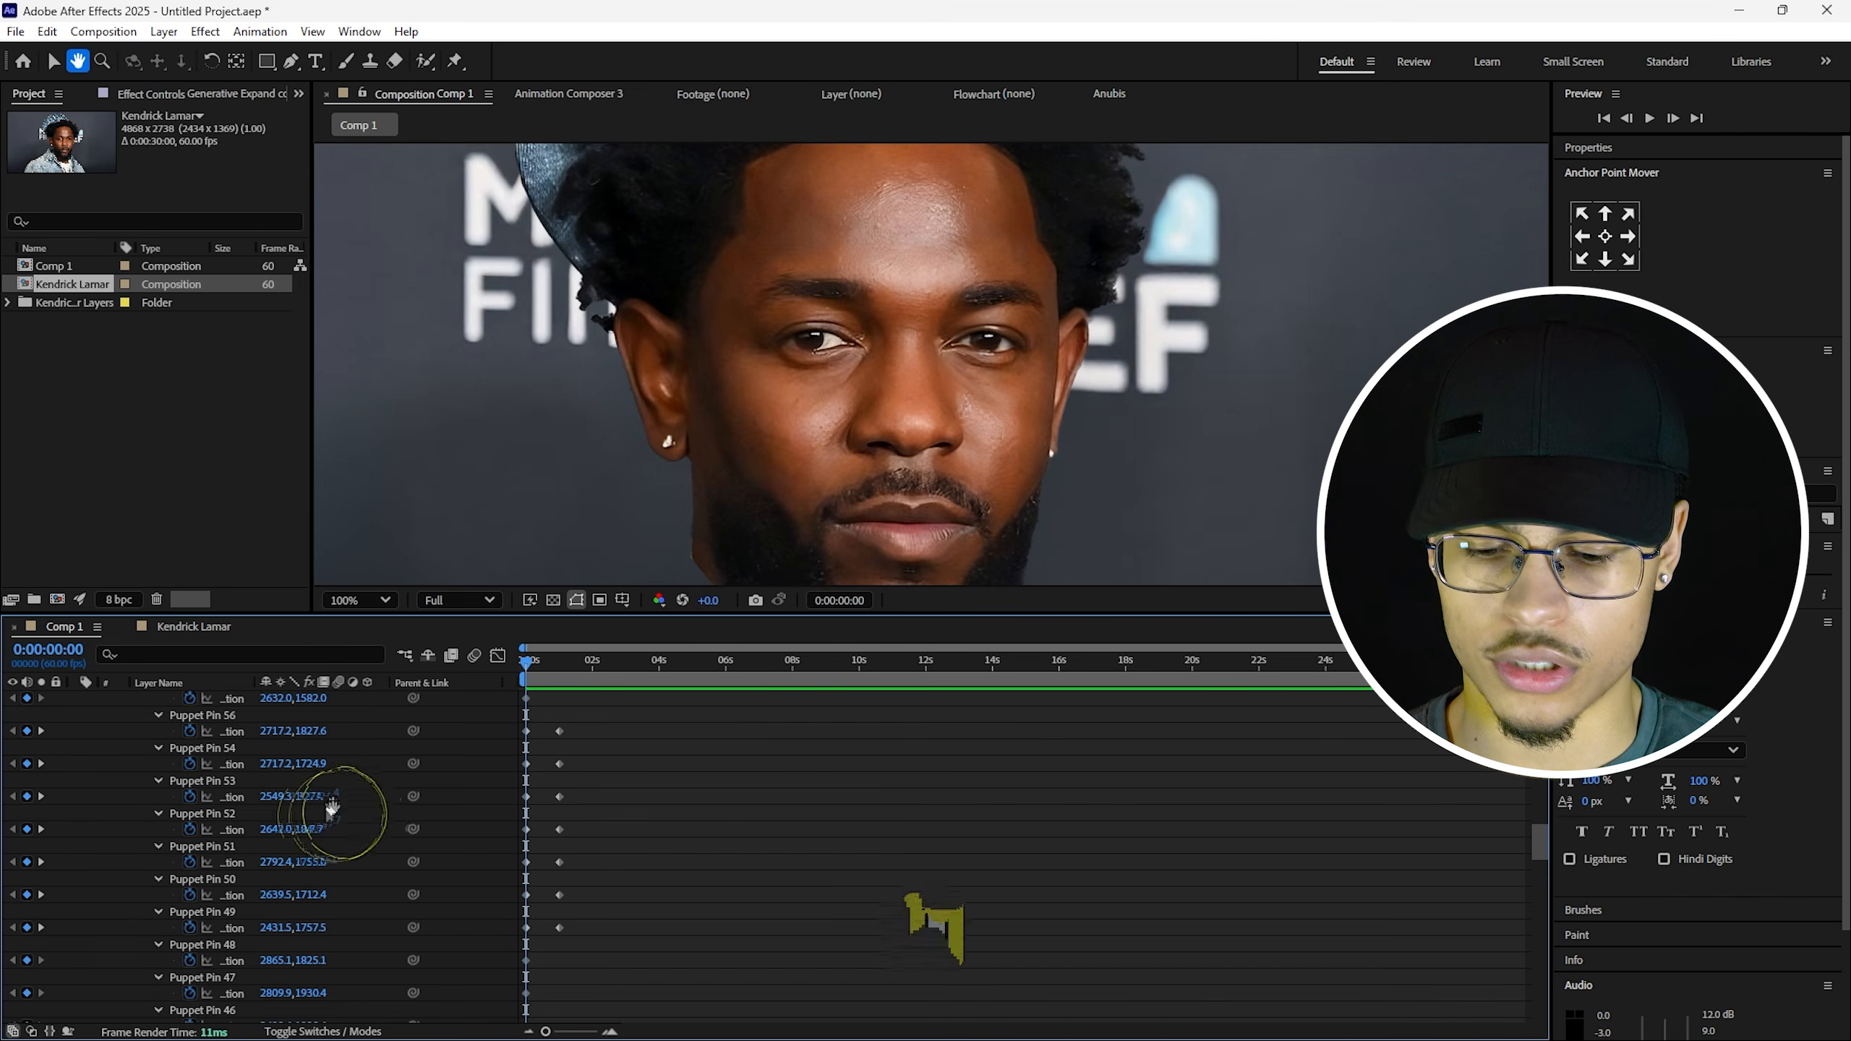
{"action": "key", "text": "v"}
{"action": "left_click", "coordinate": [211, 716]}
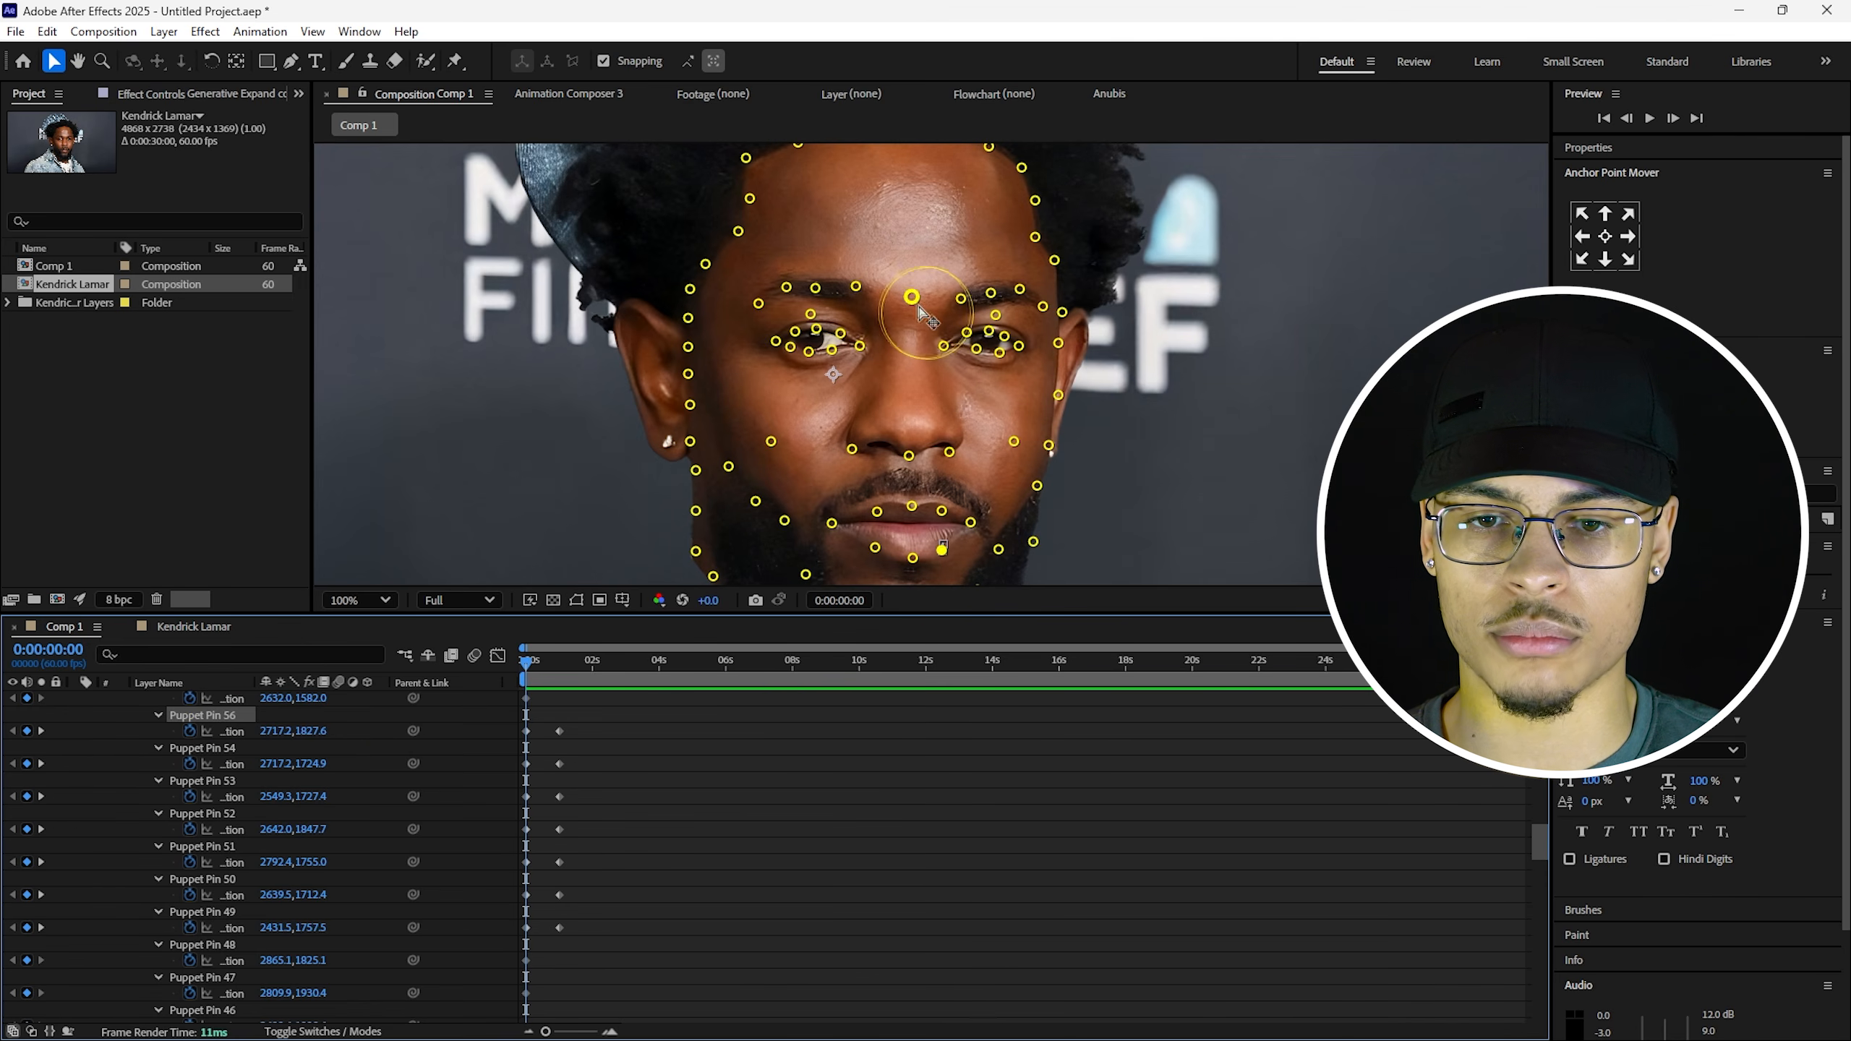
Select the Puppet Pin 56 track and move the playhead to the 1-second keyframes.
{"action": "scroll", "coordinate": [845, 313], "scroll_direction": "up", "scroll_amount": 1}
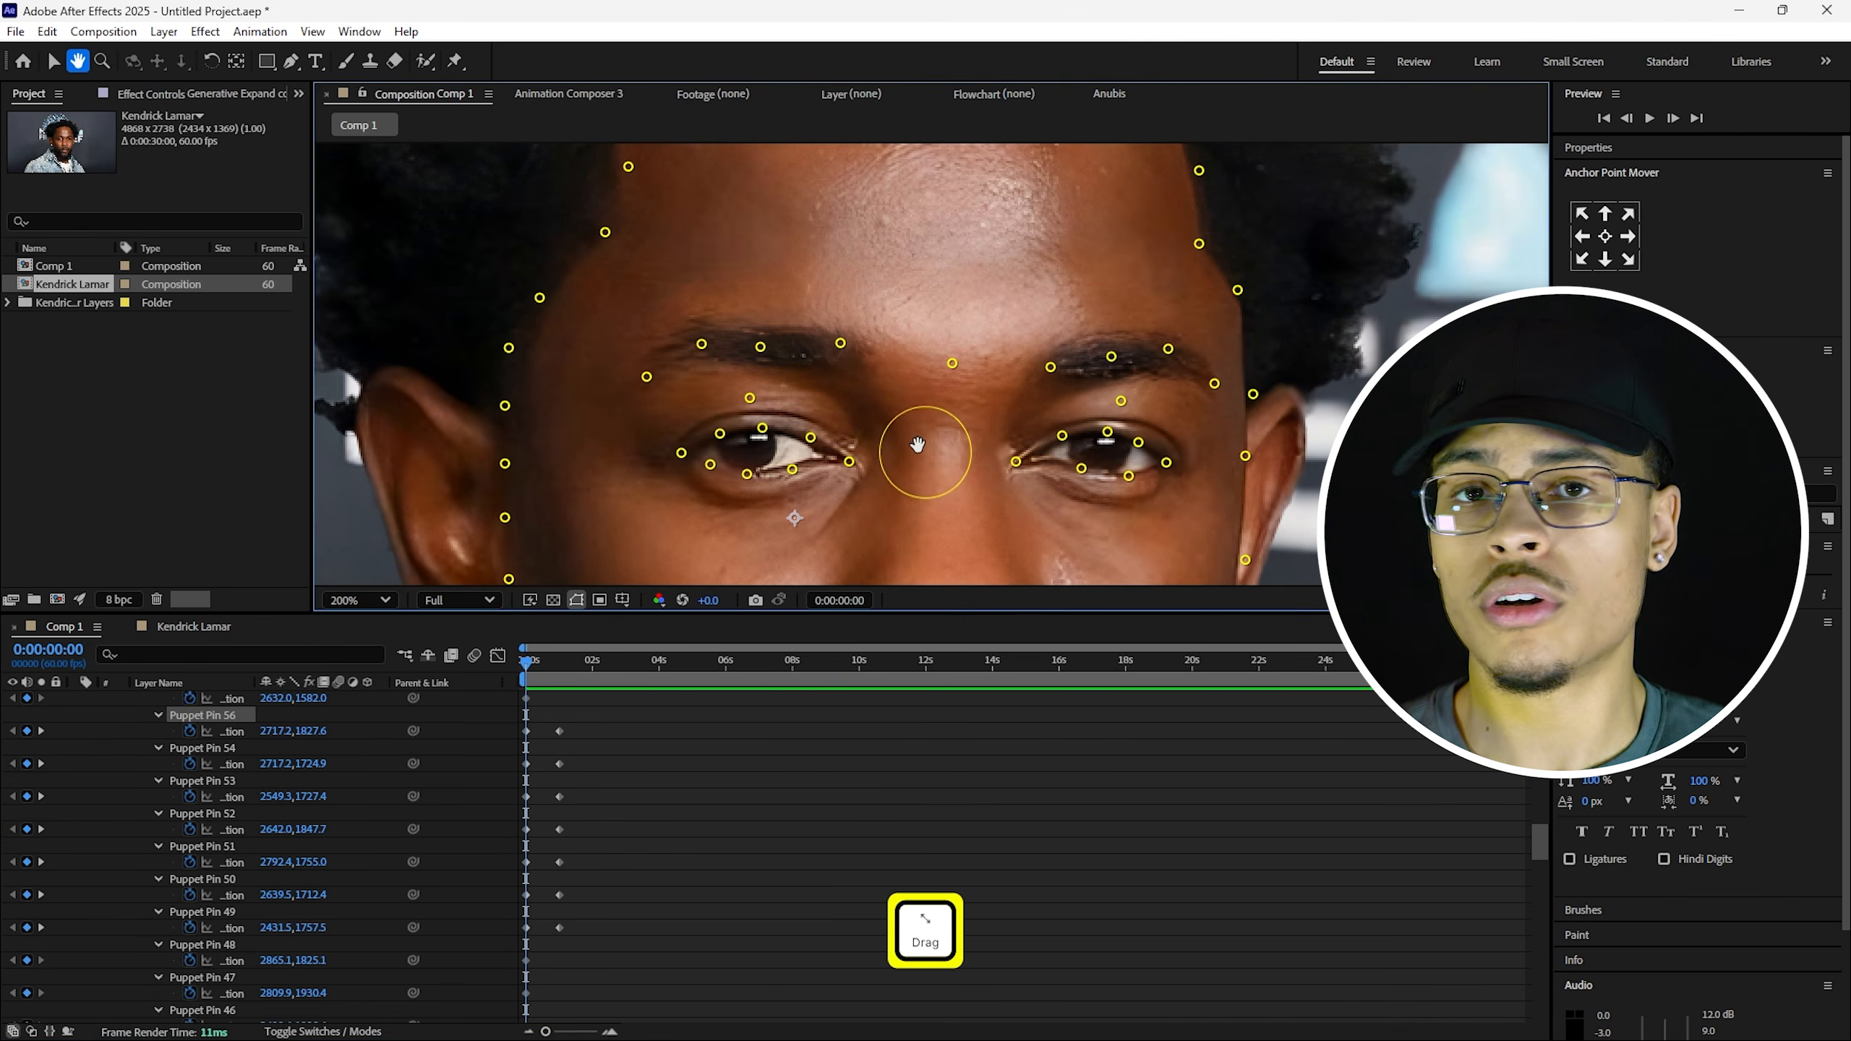
{"action": "left_click", "coordinate": [227, 718]}
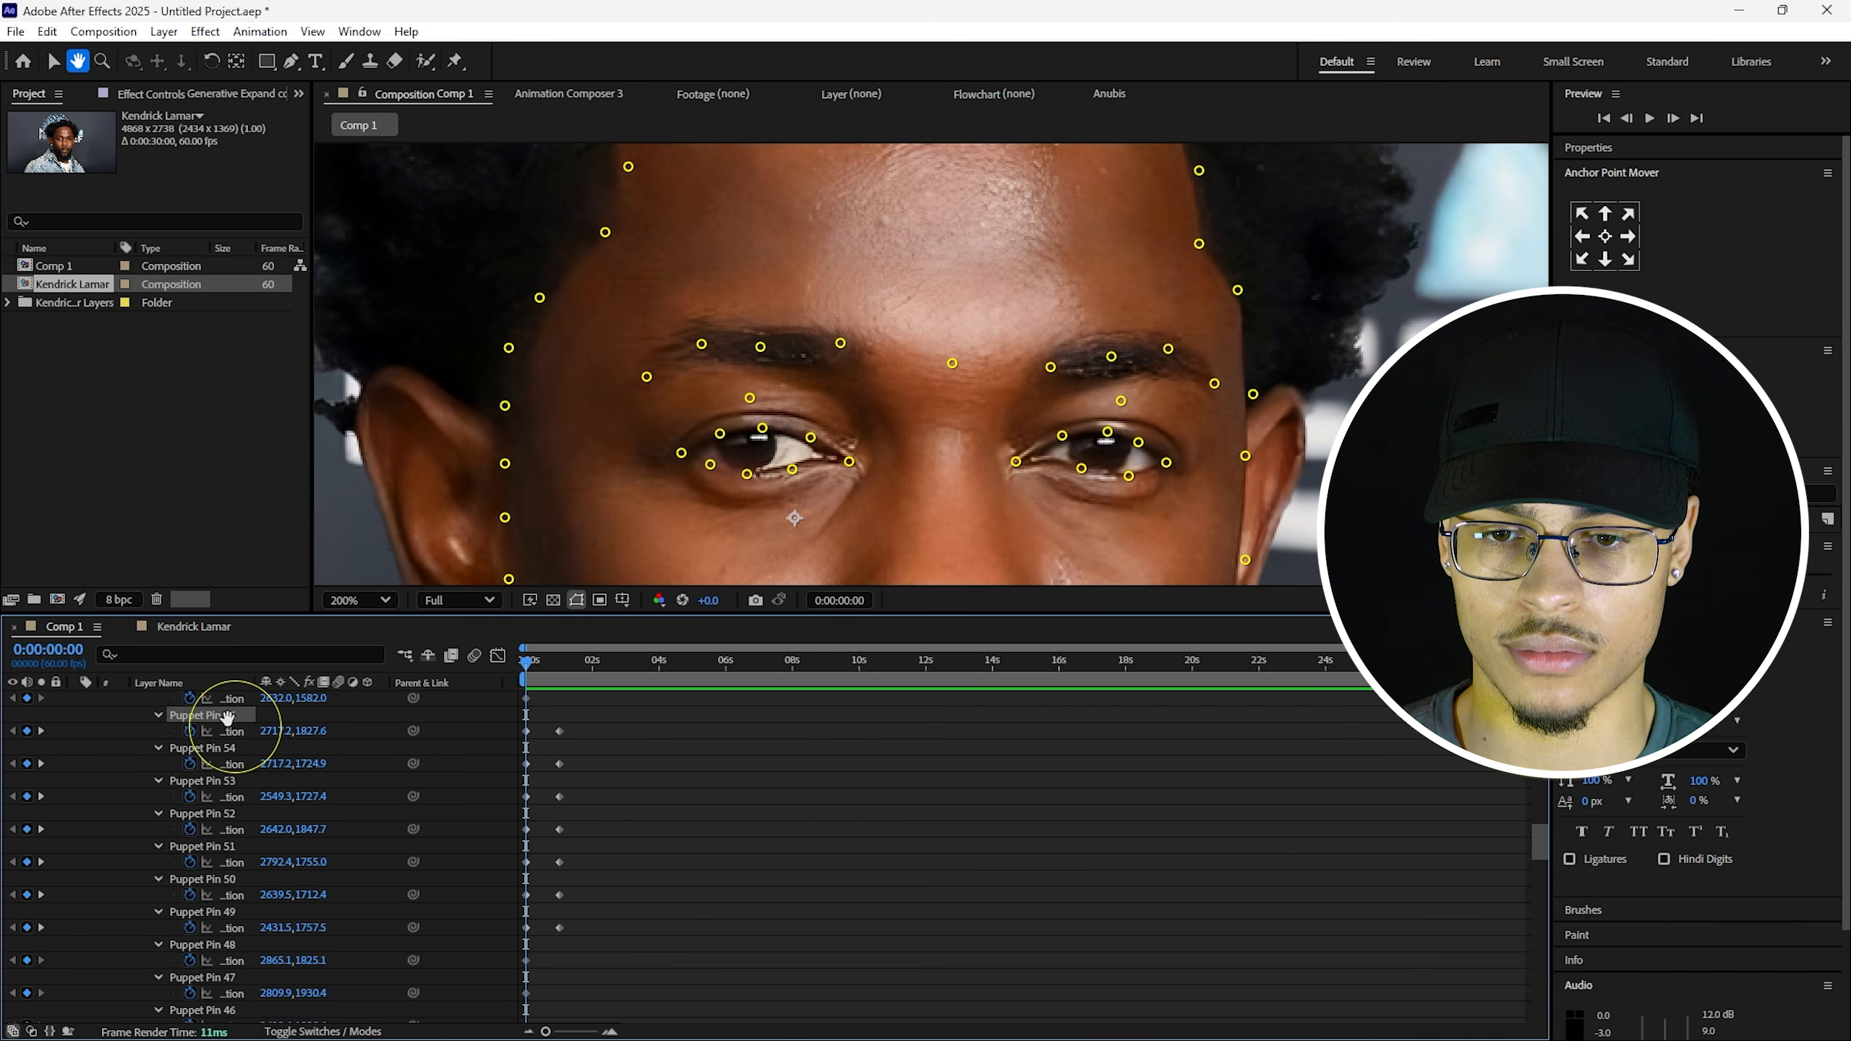
{"action": "scroll", "coordinate": [226, 718], "scroll_direction": "up", "scroll_amount": 2}
{"action": "left_click", "coordinate": [558, 661], "text": "shift"}
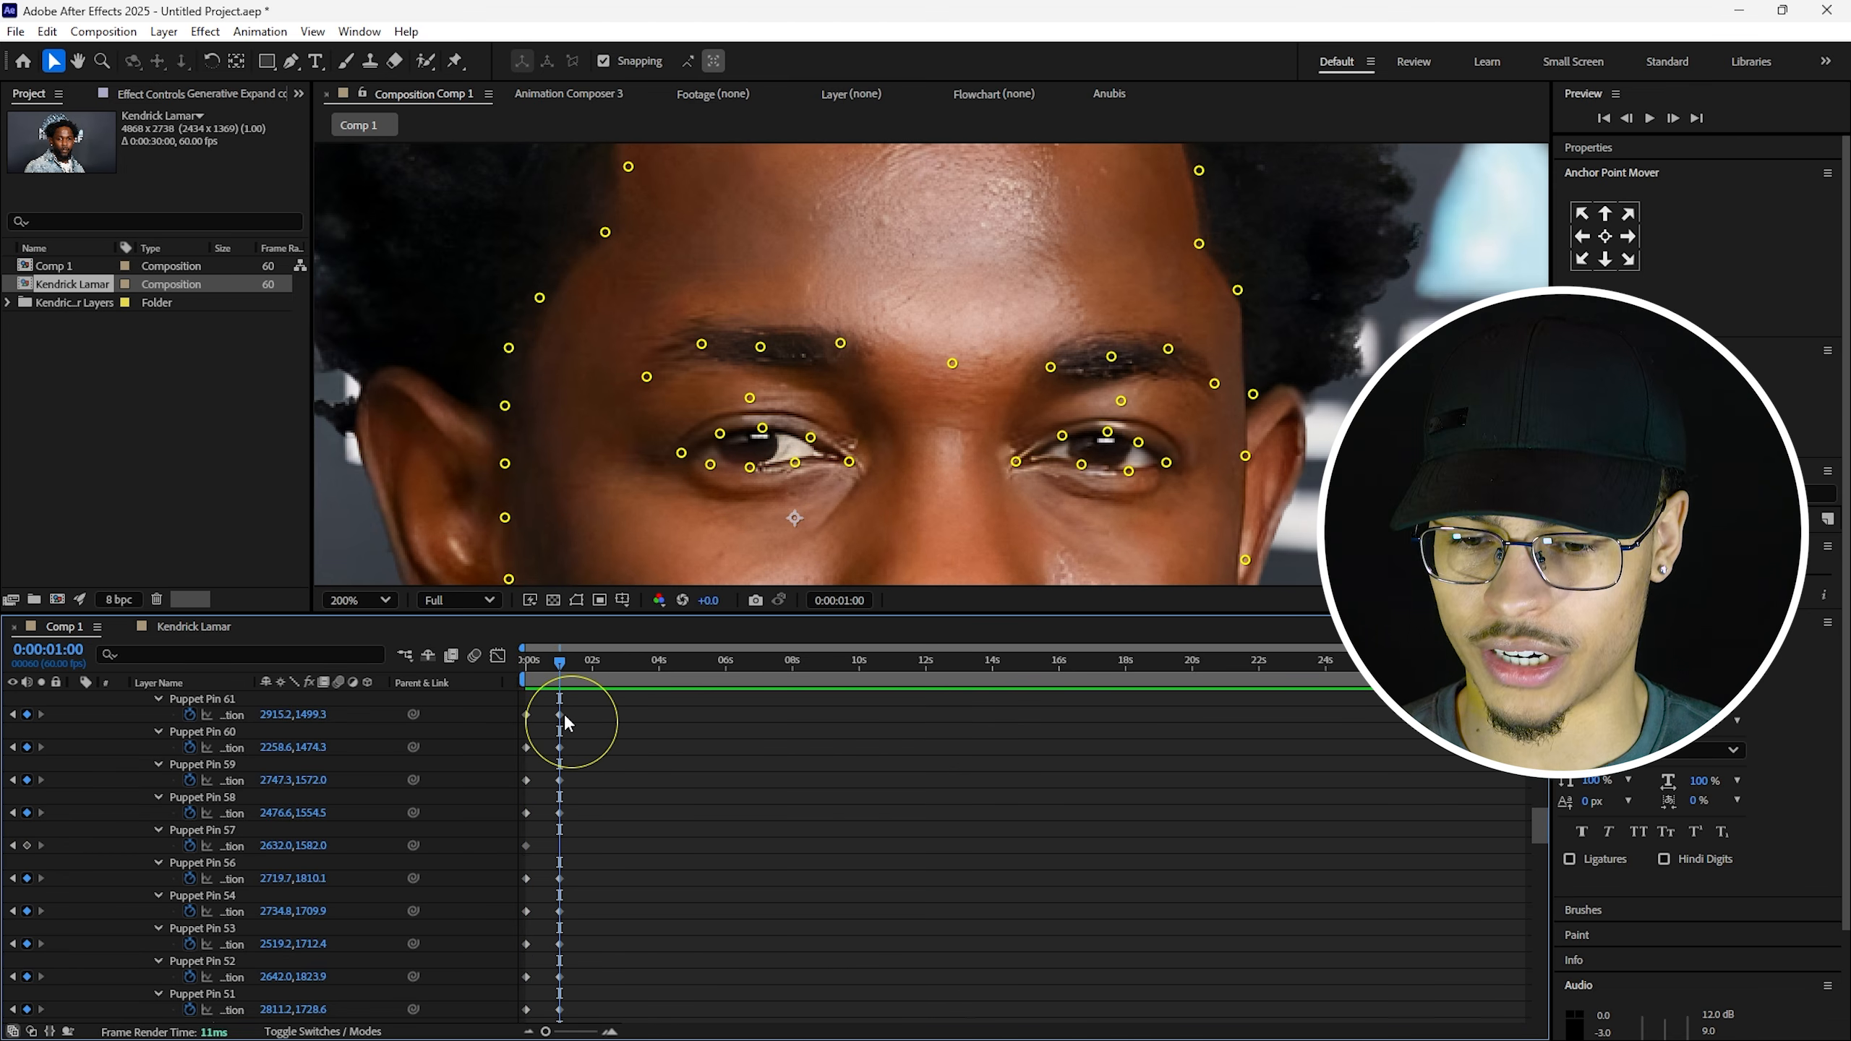
Raise the left and right eyebrow puppet pins upward at 0:00:01:00.
{"action": "scroll", "coordinate": [559, 786], "scroll_direction": "down", "scroll_amount": 1}
{"action": "scroll", "coordinate": [624, 777], "scroll_direction": "up", "scroll_amount": 4}
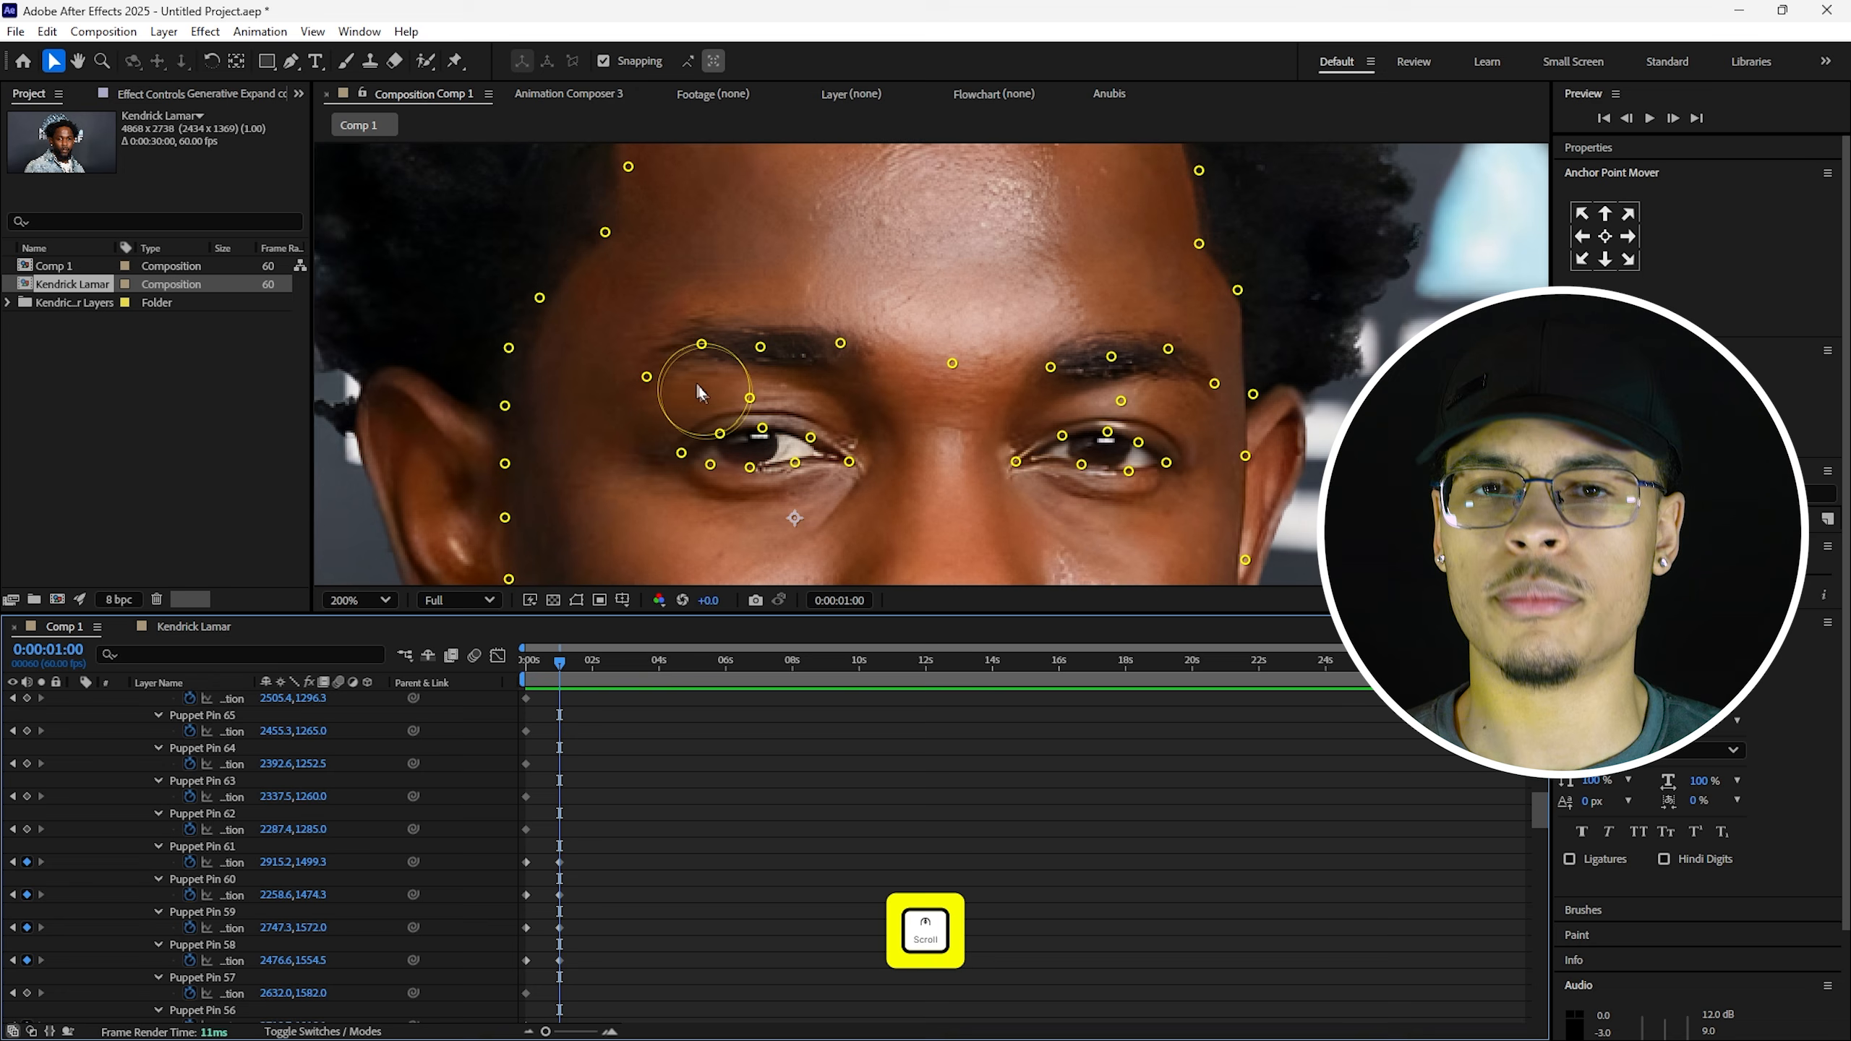
{"action": "mouse_move", "coordinate": [764, 350]}
{"action": "left_mouse_down"}
{"action": "mouse_move", "coordinate": [843, 327]}
{"action": "mouse_move", "coordinate": [765, 328]}
{"action": "left_mouse_up"}
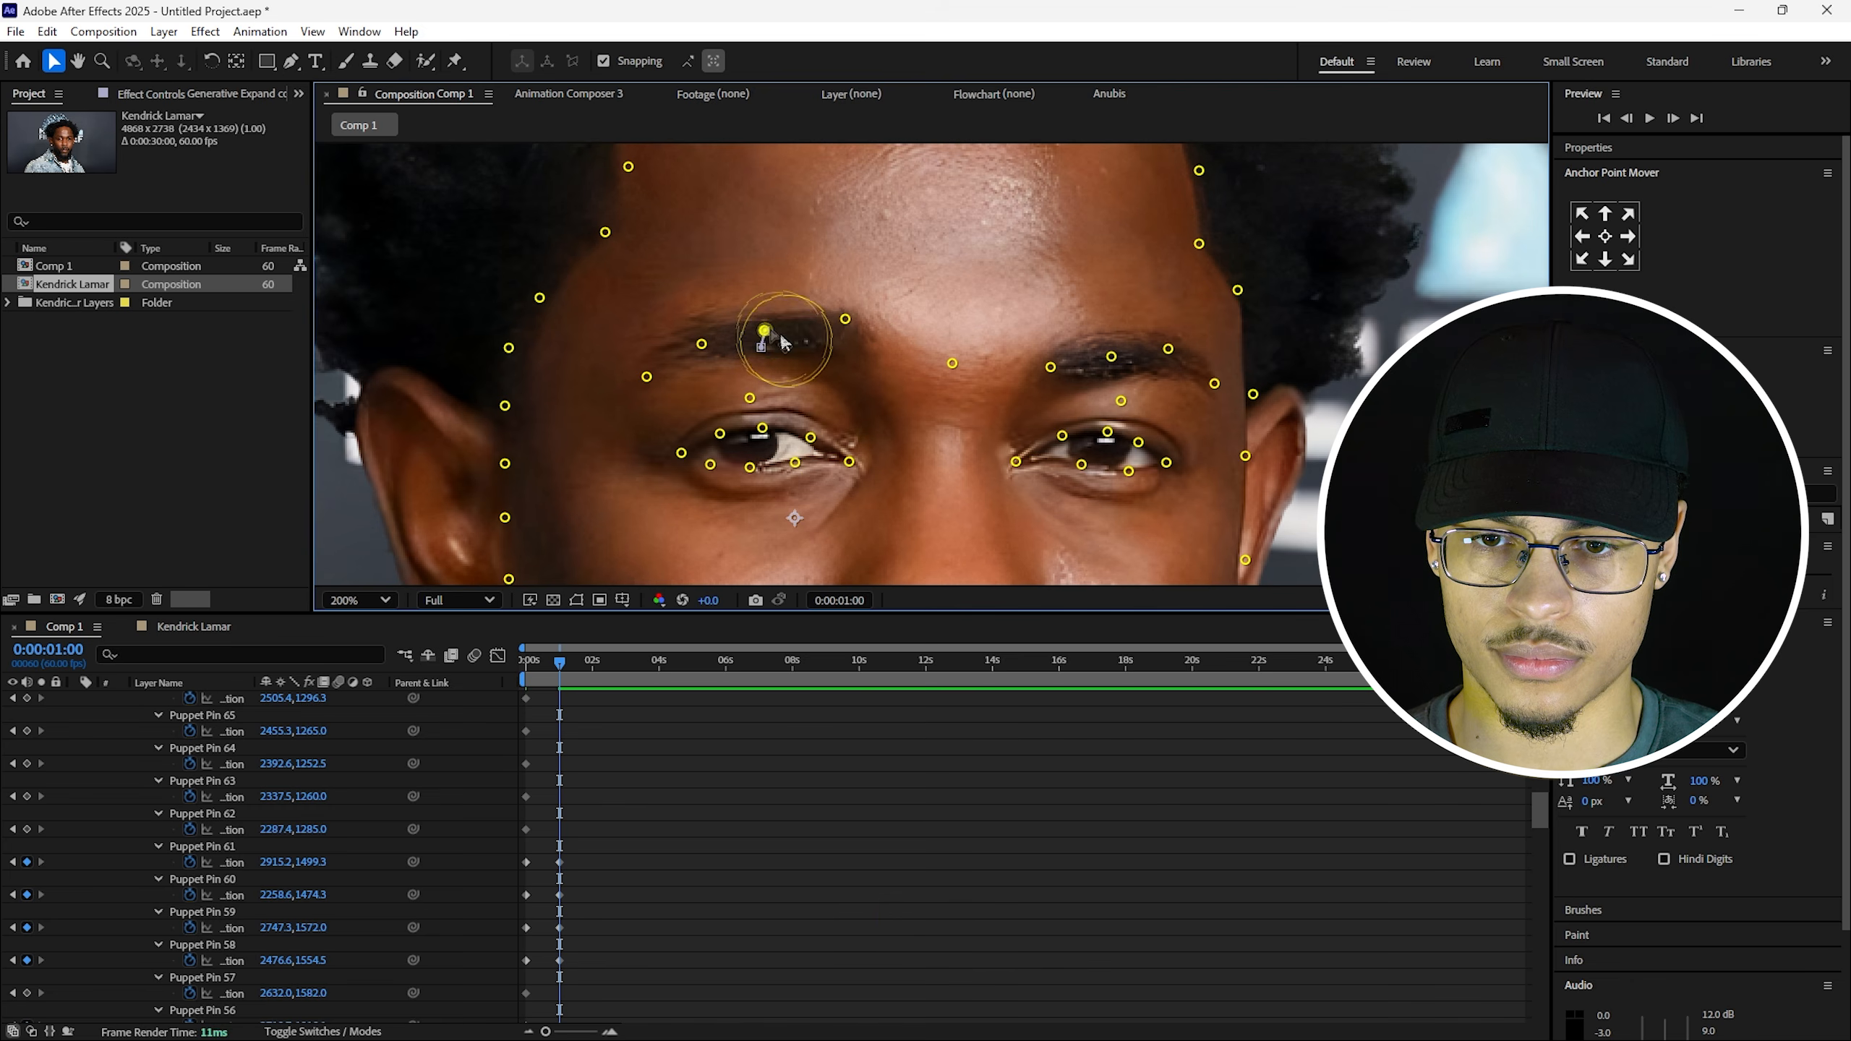
{"action": "left_click", "coordinate": [1050, 367]}
{"action": "left_click_drag", "start_coordinate": [1052, 368], "coordinate": [1052, 336]}
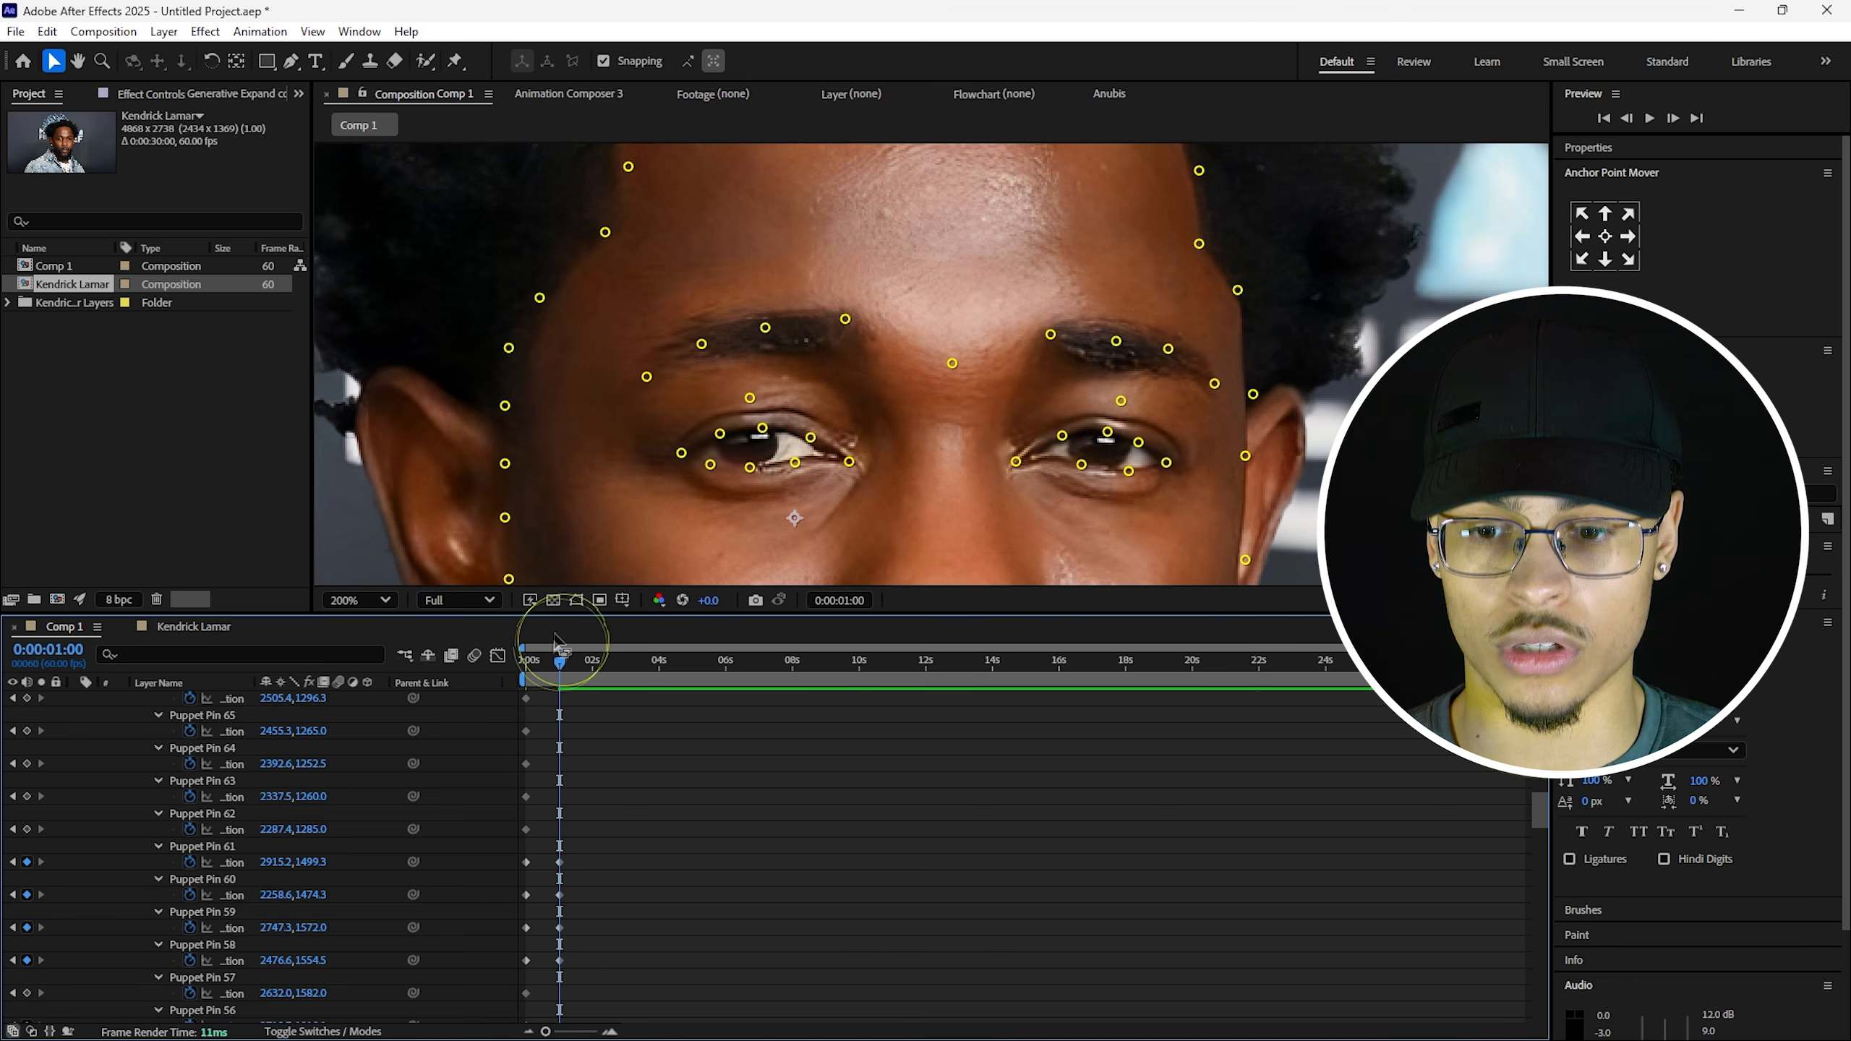
Rewind to the start, fit the view and preview the brow lift.
{"action": "left_click_drag", "start_coordinate": [558, 662], "coordinate": [525, 665]}
{"action": "left_click", "coordinate": [357, 601]}
{"action": "key", "text": "space"}
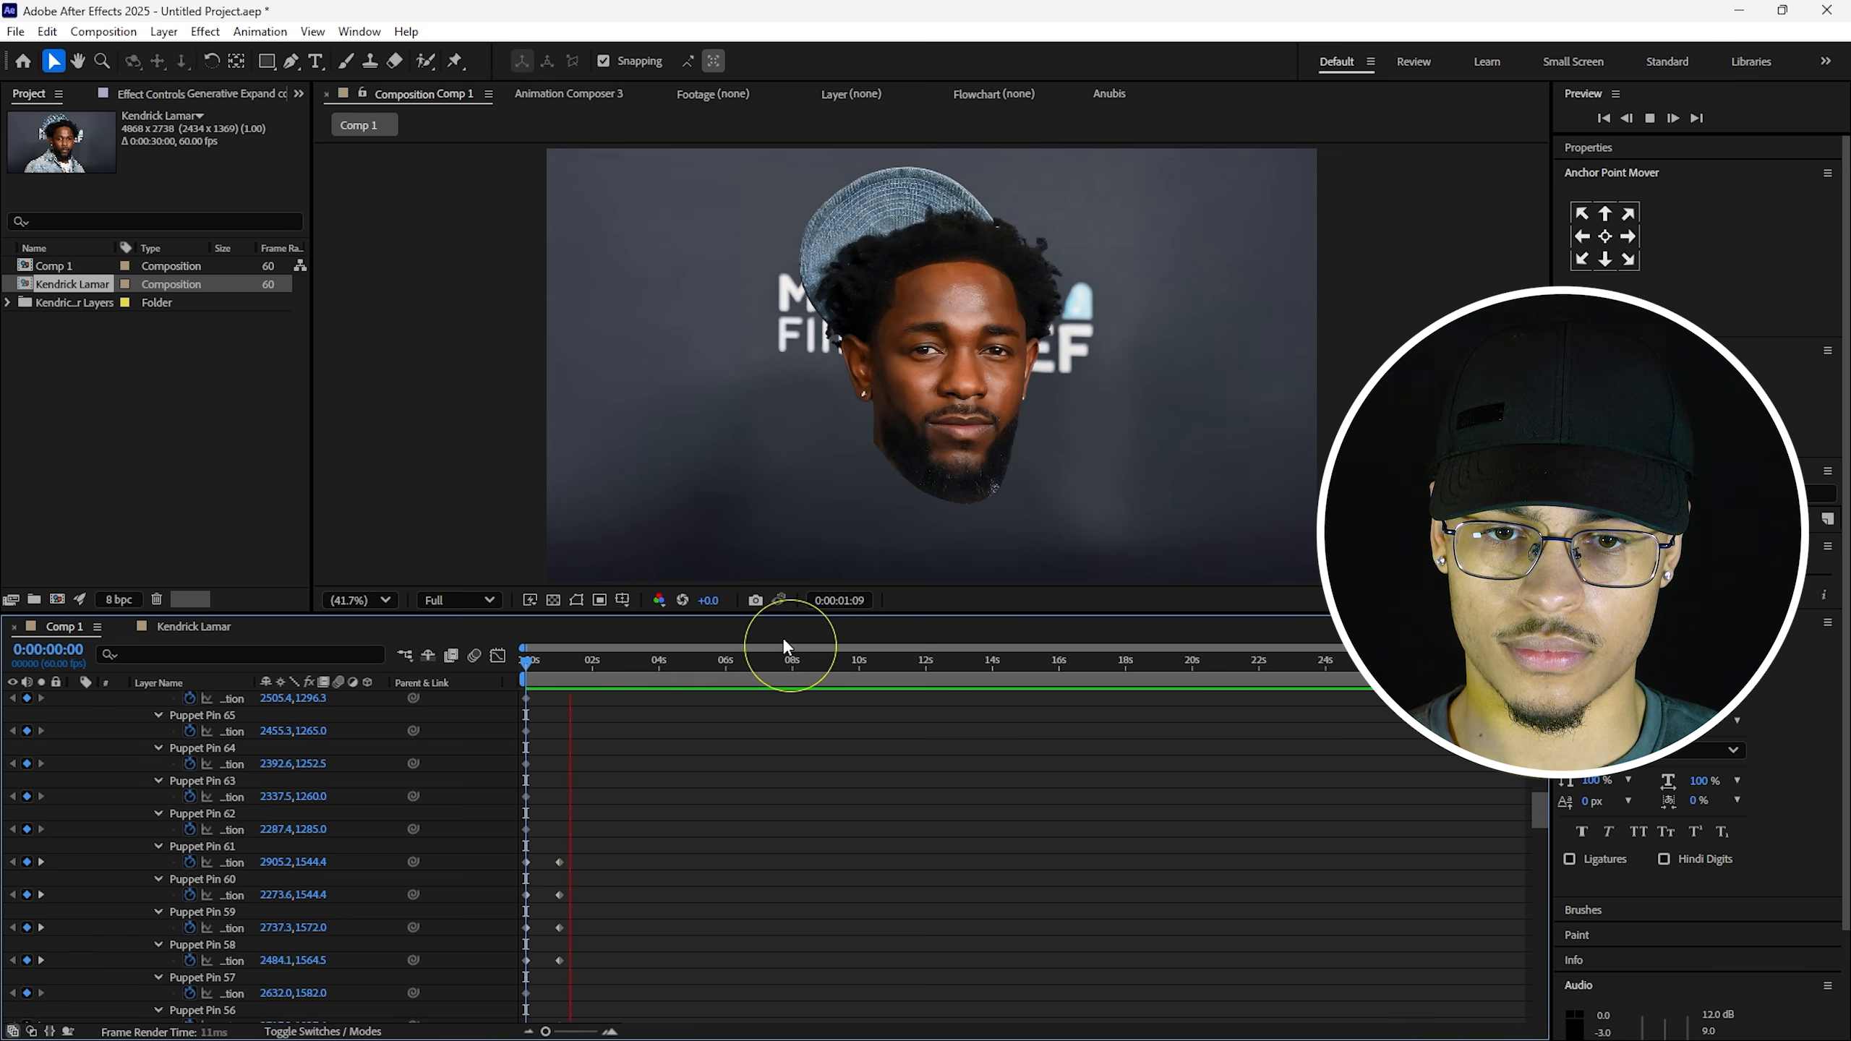
Jump to the one-second keyframes and replay the animation to review the pose.
{"action": "key", "text": "space"}
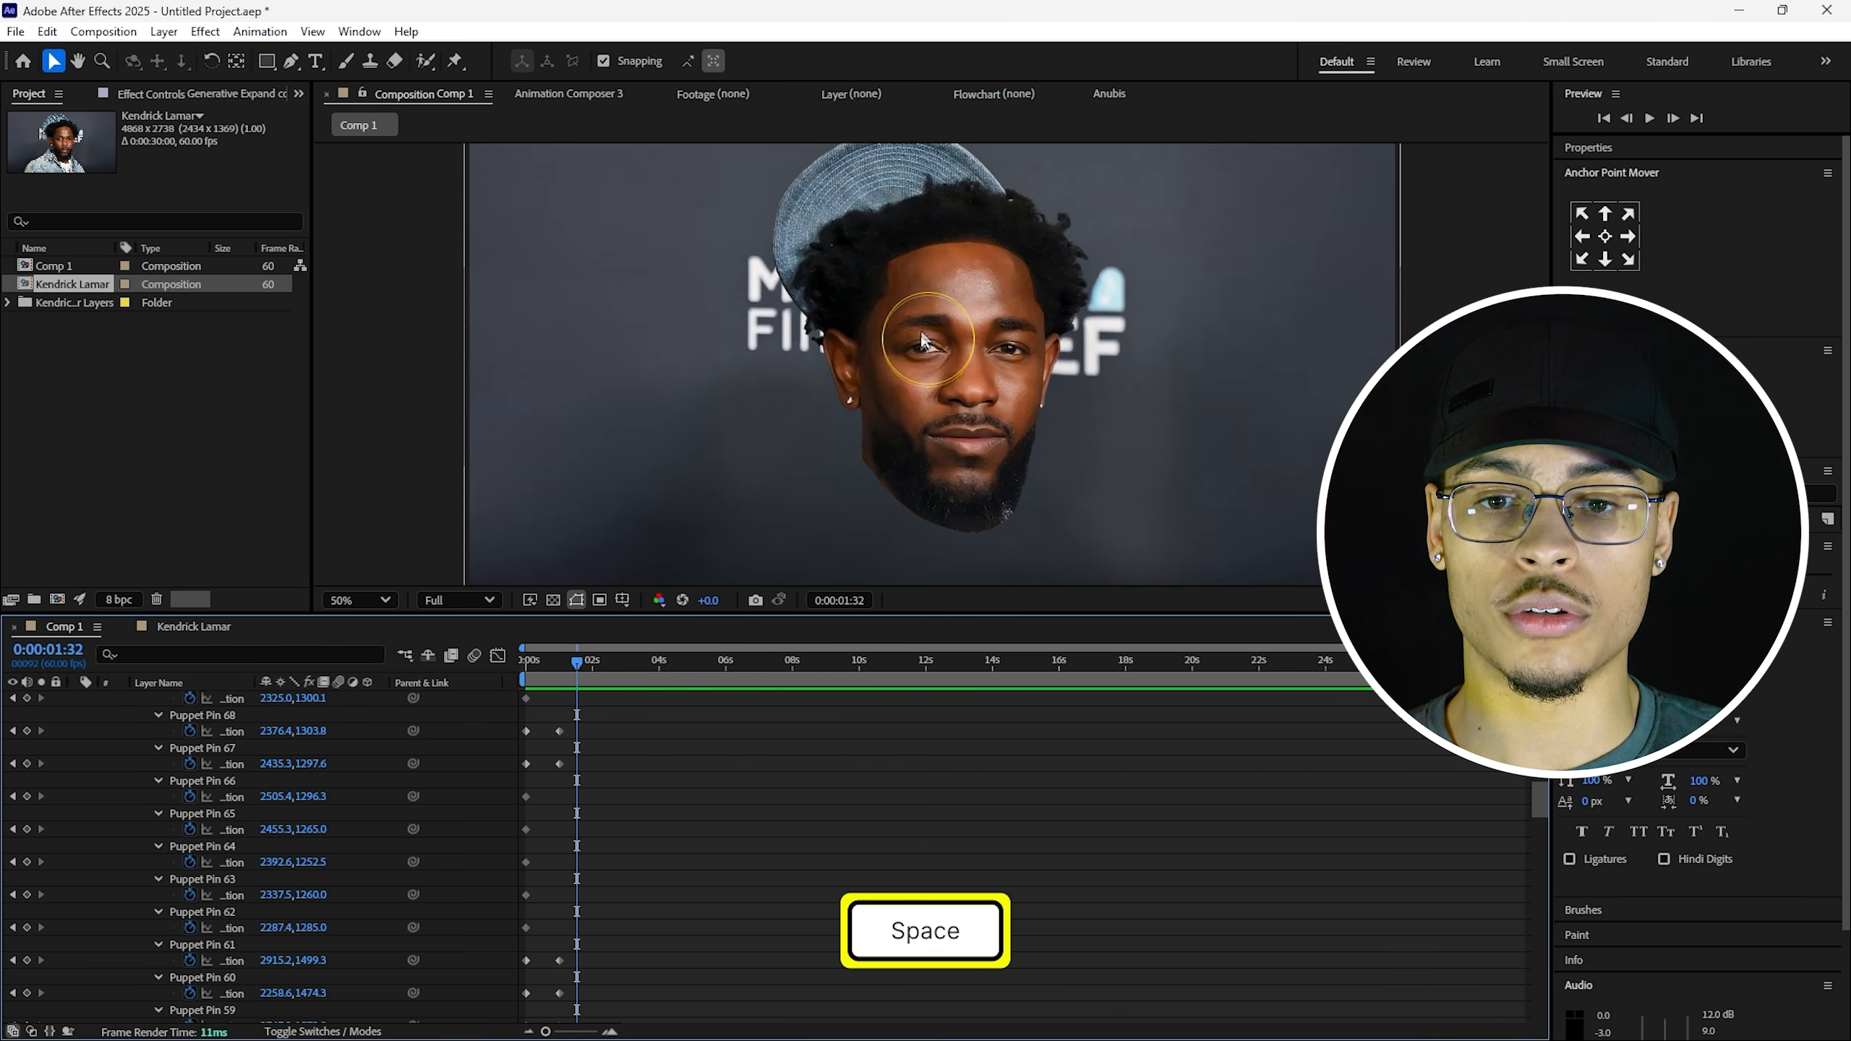
{"action": "left_click", "coordinate": [925, 318]}
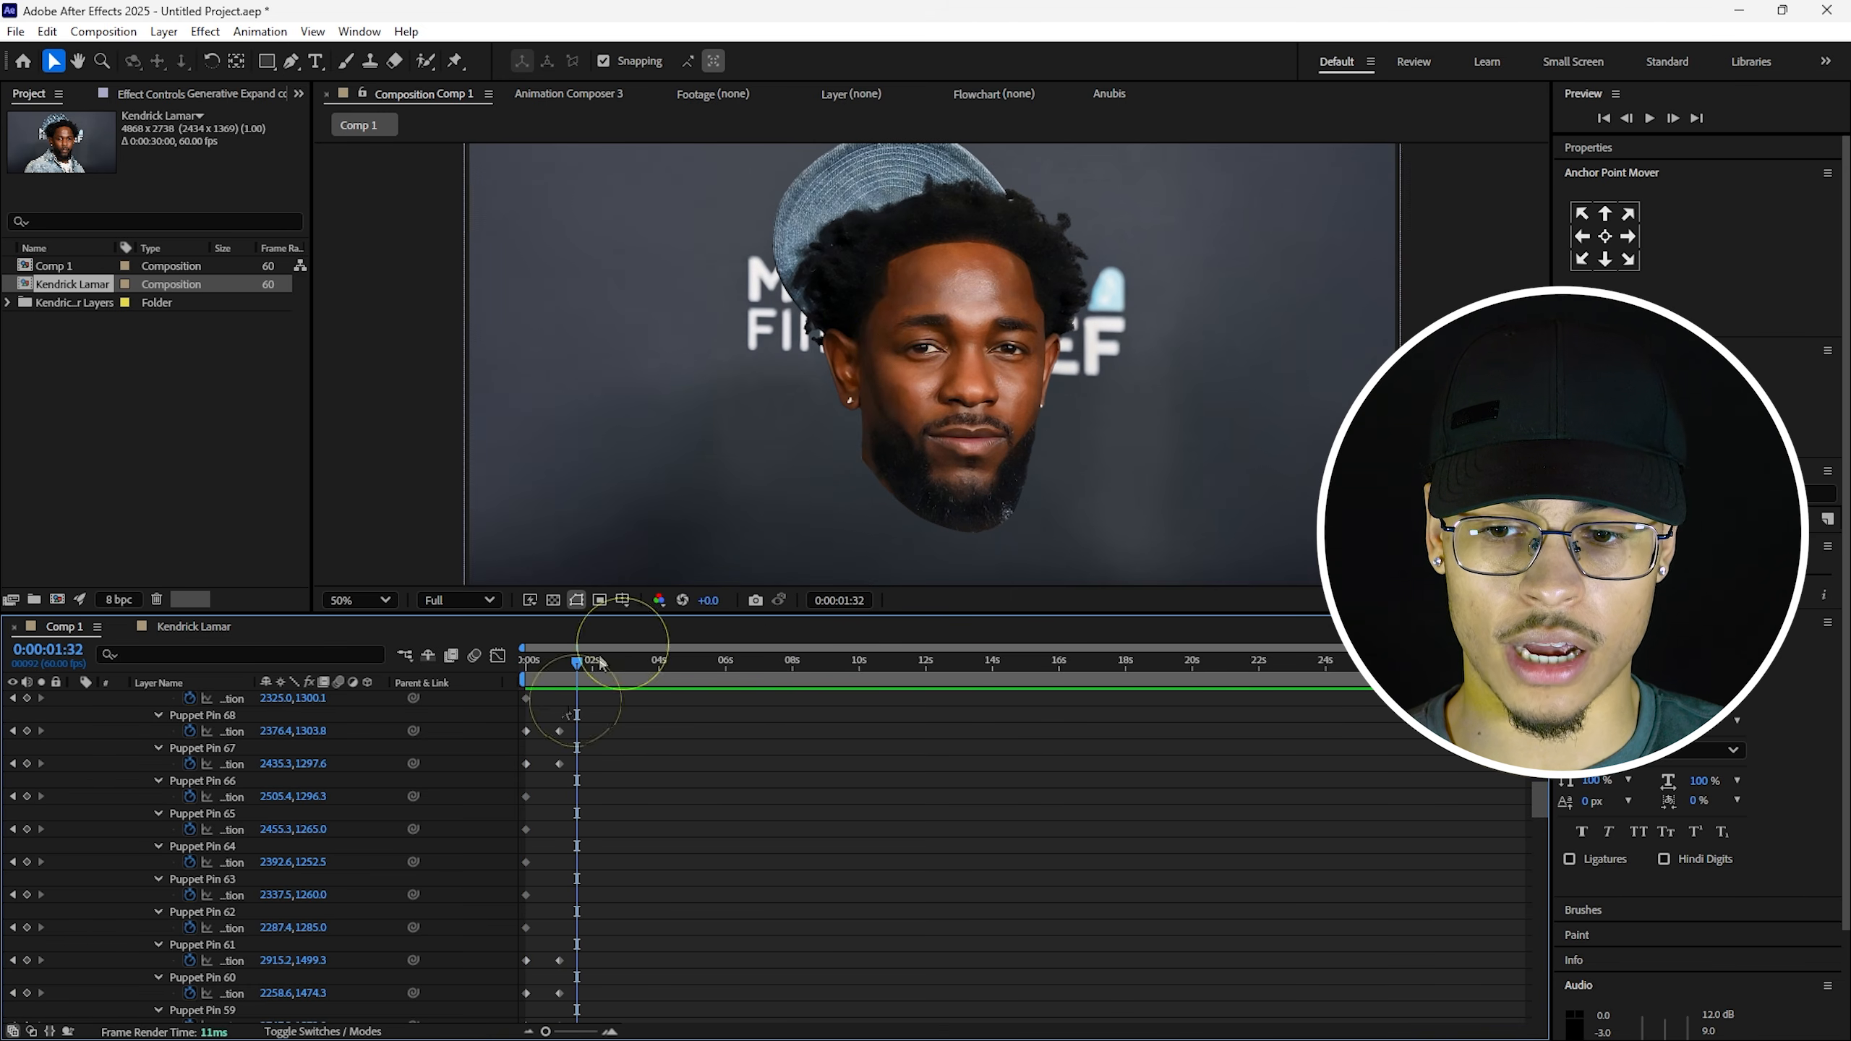
{"action": "scroll", "coordinate": [583, 711], "scroll_direction": "up", "scroll_amount": 1}
{"action": "left_click", "coordinate": [570, 668], "text": "shift"}
{"action": "scroll", "coordinate": [592, 783], "scroll_direction": "up", "scroll_amount": 5}
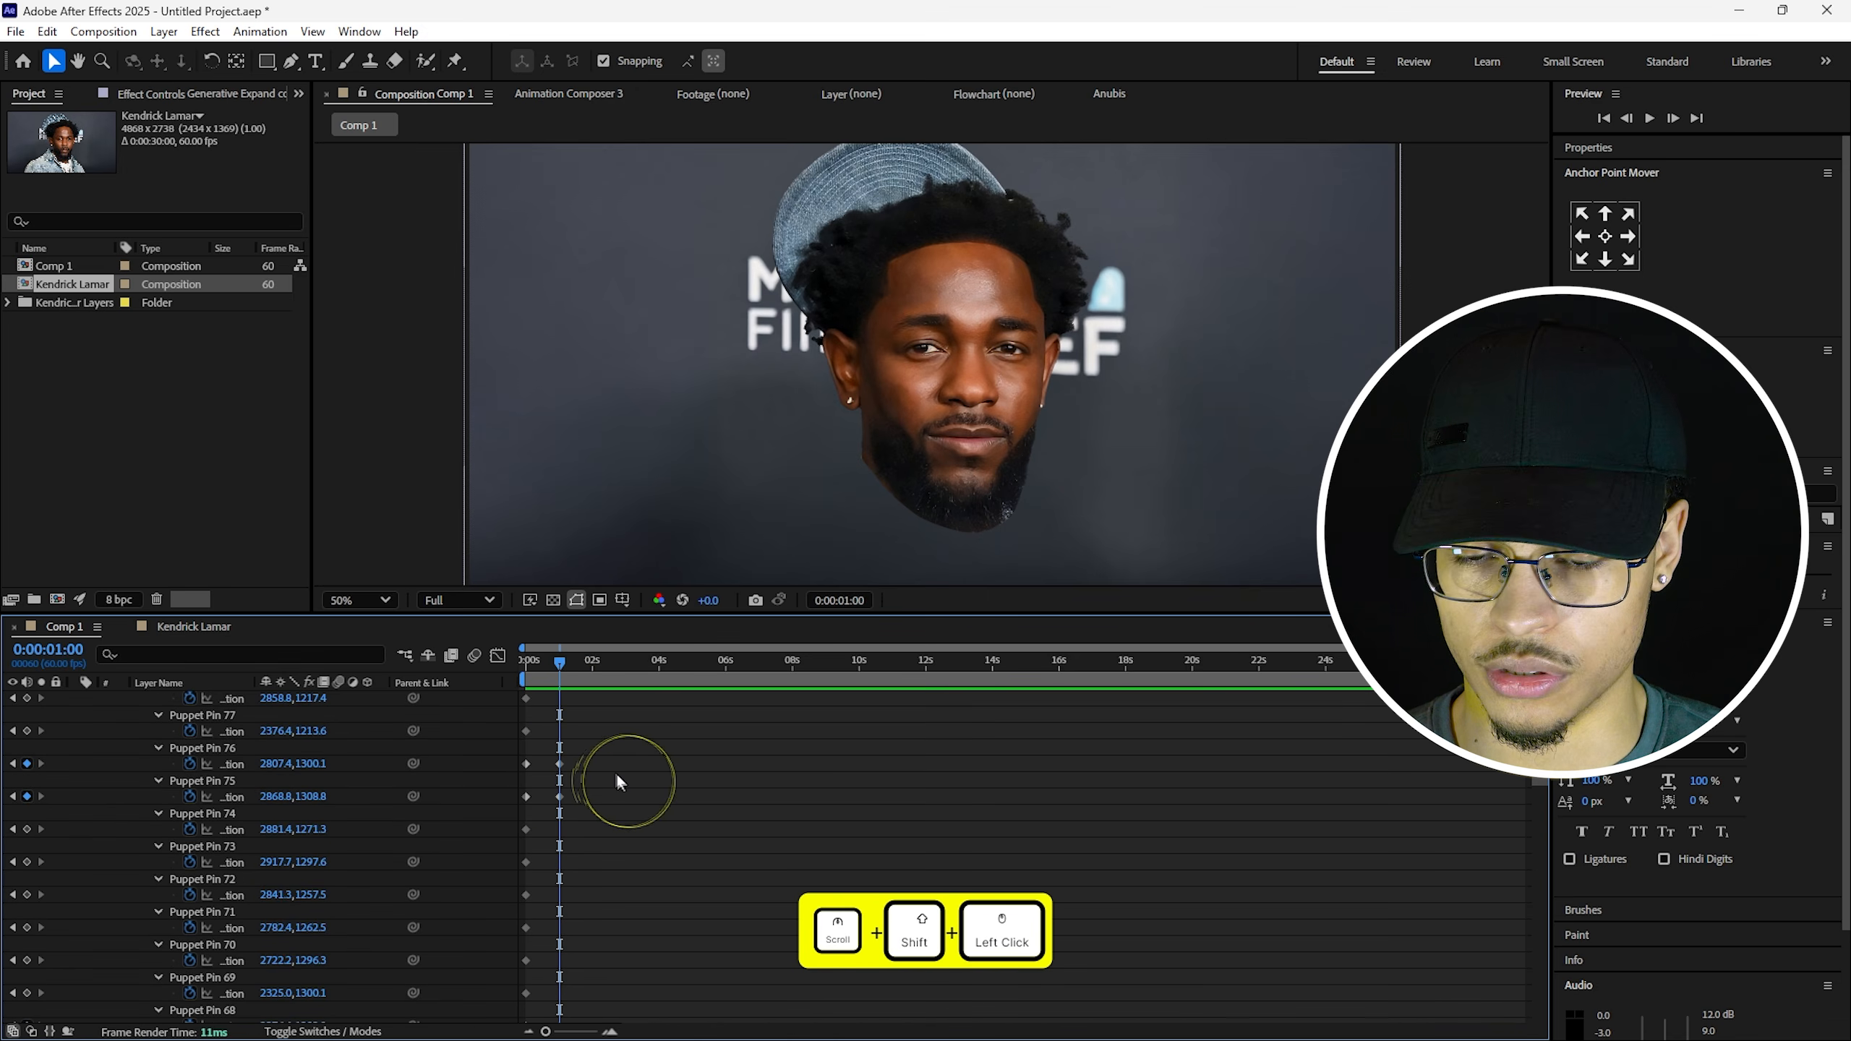
{"action": "key", "text": "space"}
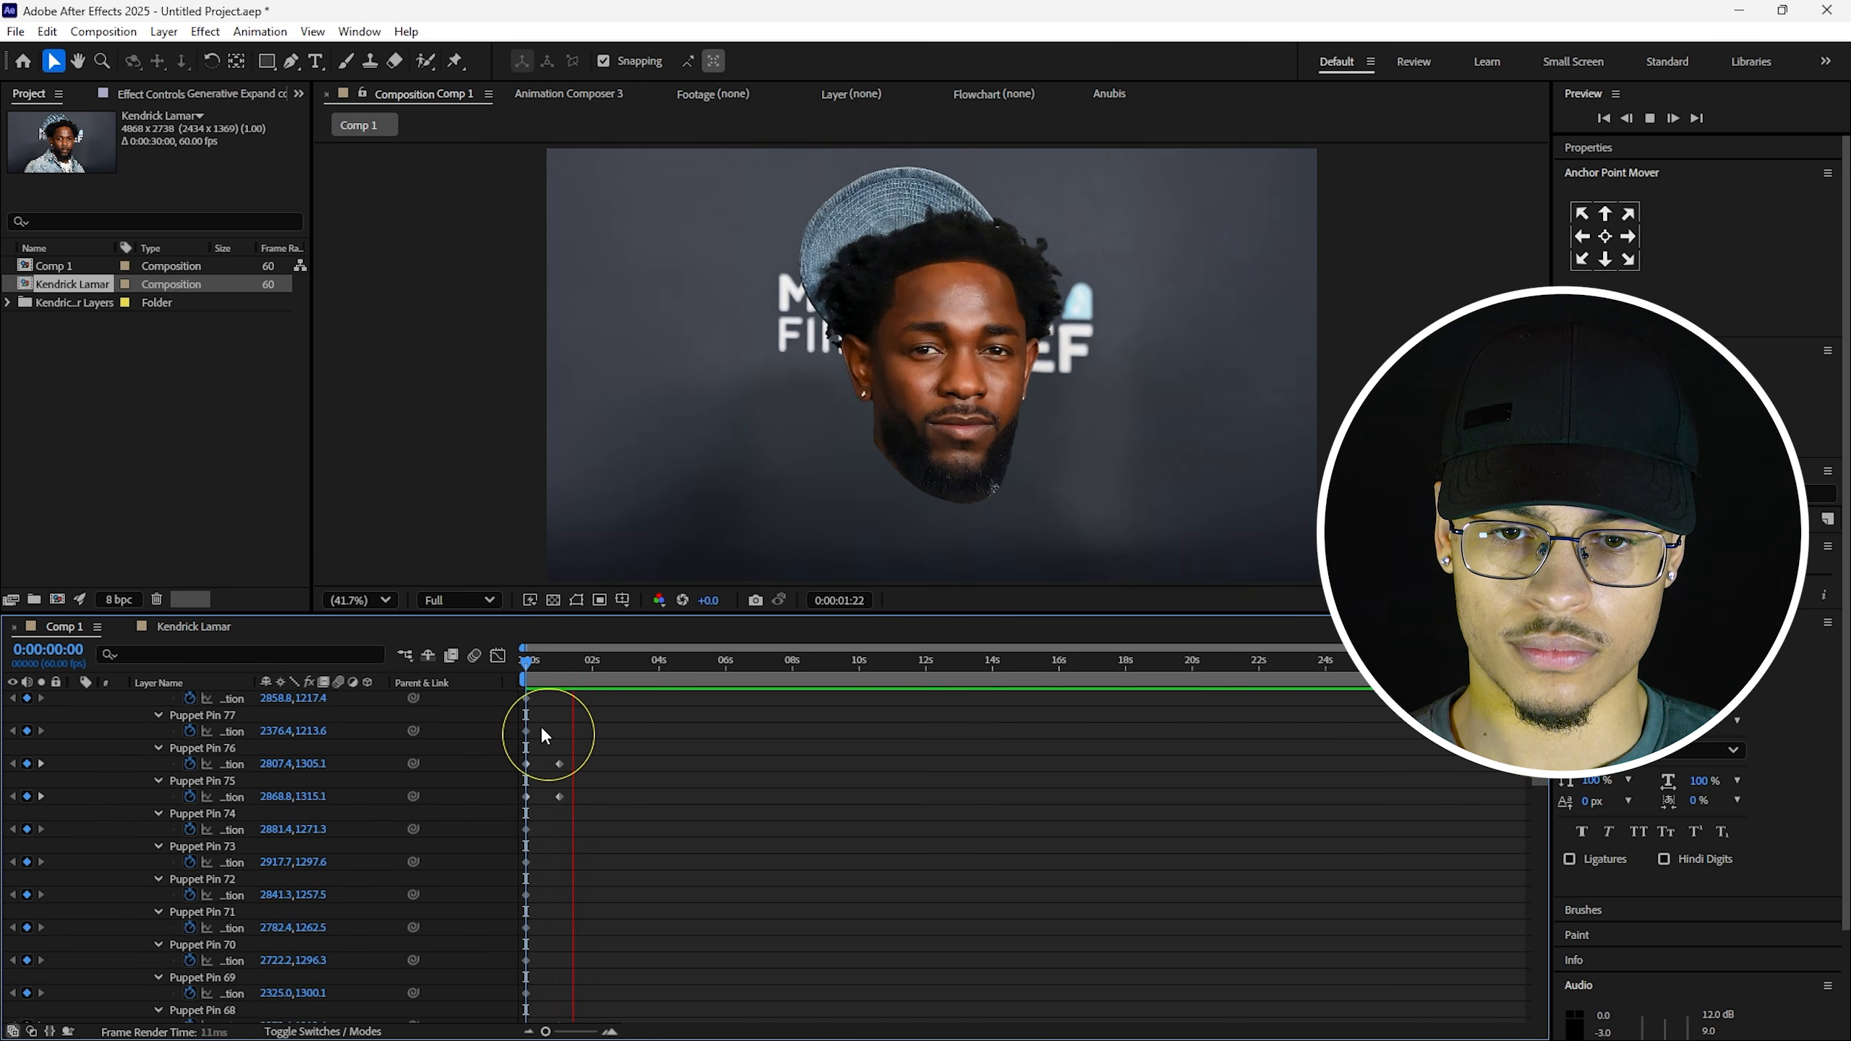
{"action": "key", "text": "space"}
{"action": "key", "text": "space"}
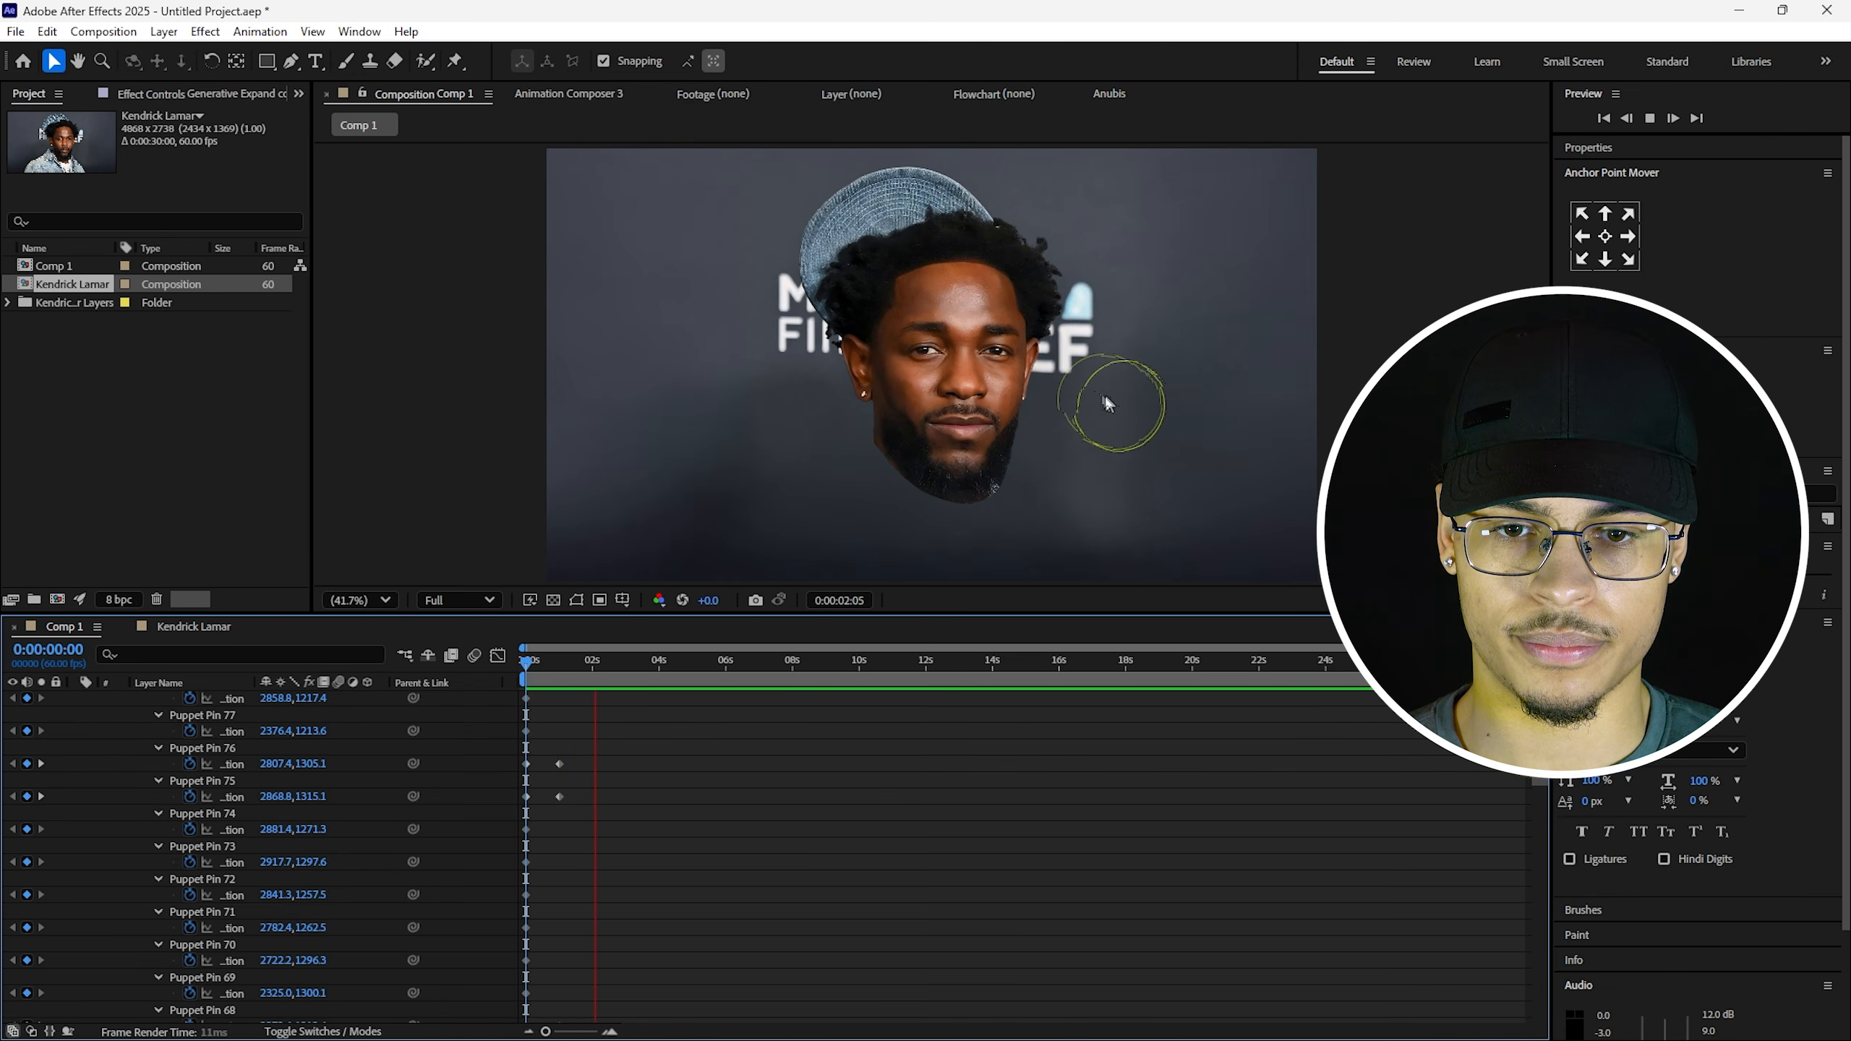
{"action": "key", "text": "space"}
At 1 second, nudge Puppet Pin 77 slightly upward and preview the change from the start.
{"action": "scroll", "coordinate": [962, 340], "scroll_direction": "up", "scroll_amount": 5}
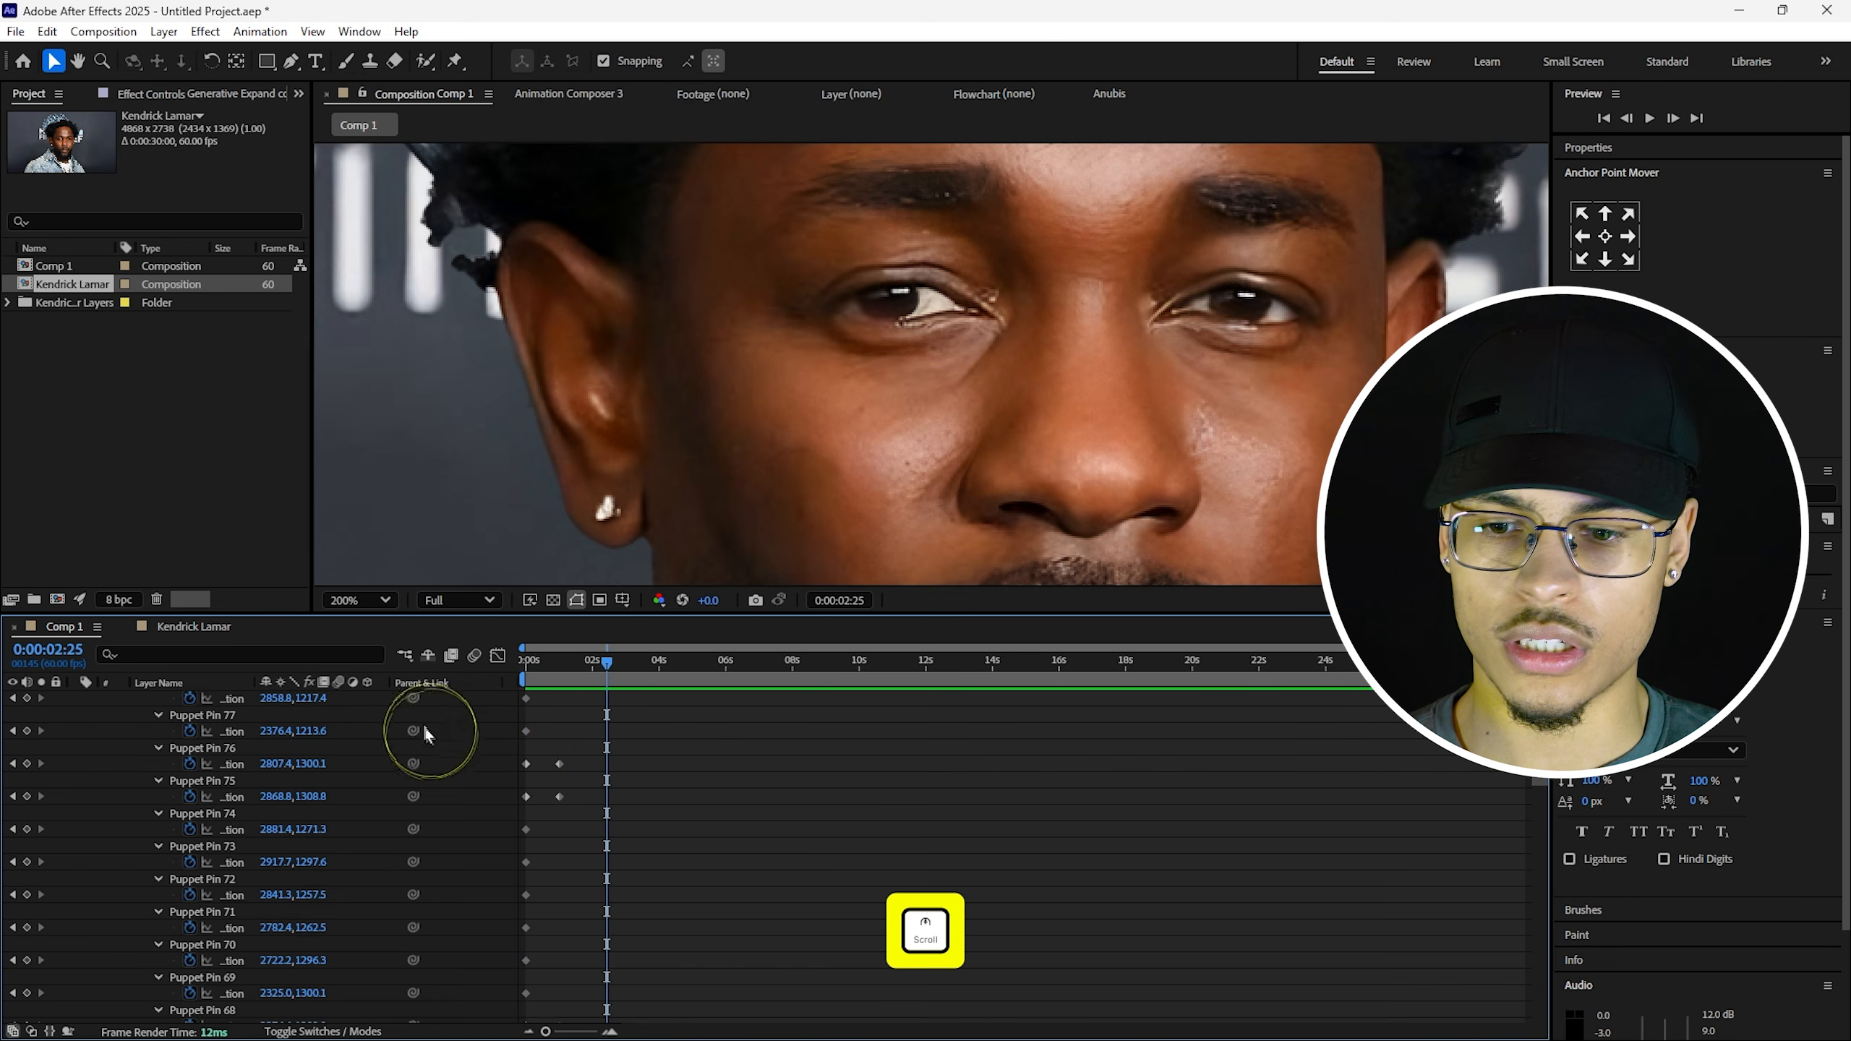
{"action": "left_click", "coordinate": [568, 684], "text": "shift"}
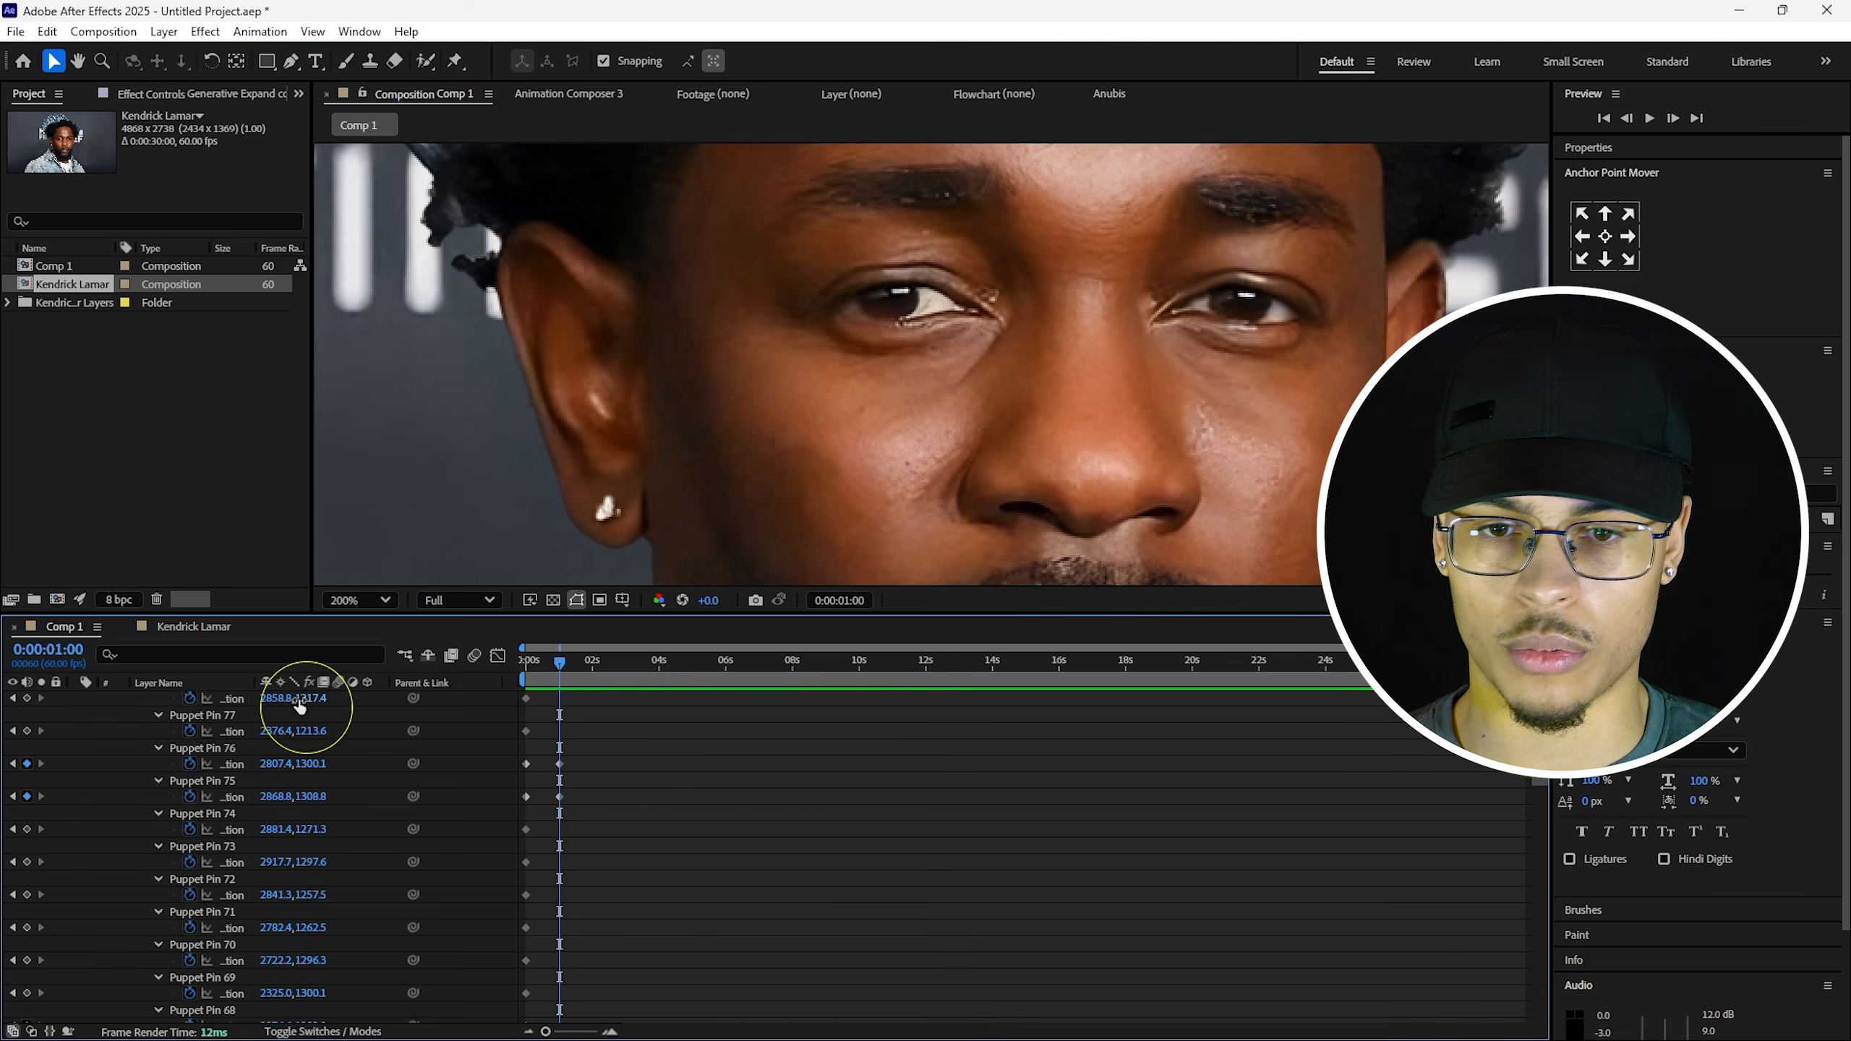
{"action": "left_click", "coordinate": [195, 714]}
{"action": "left_click", "coordinate": [891, 254]}
{"action": "left_click_drag", "start_coordinate": [891, 253], "coordinate": [891, 238]}
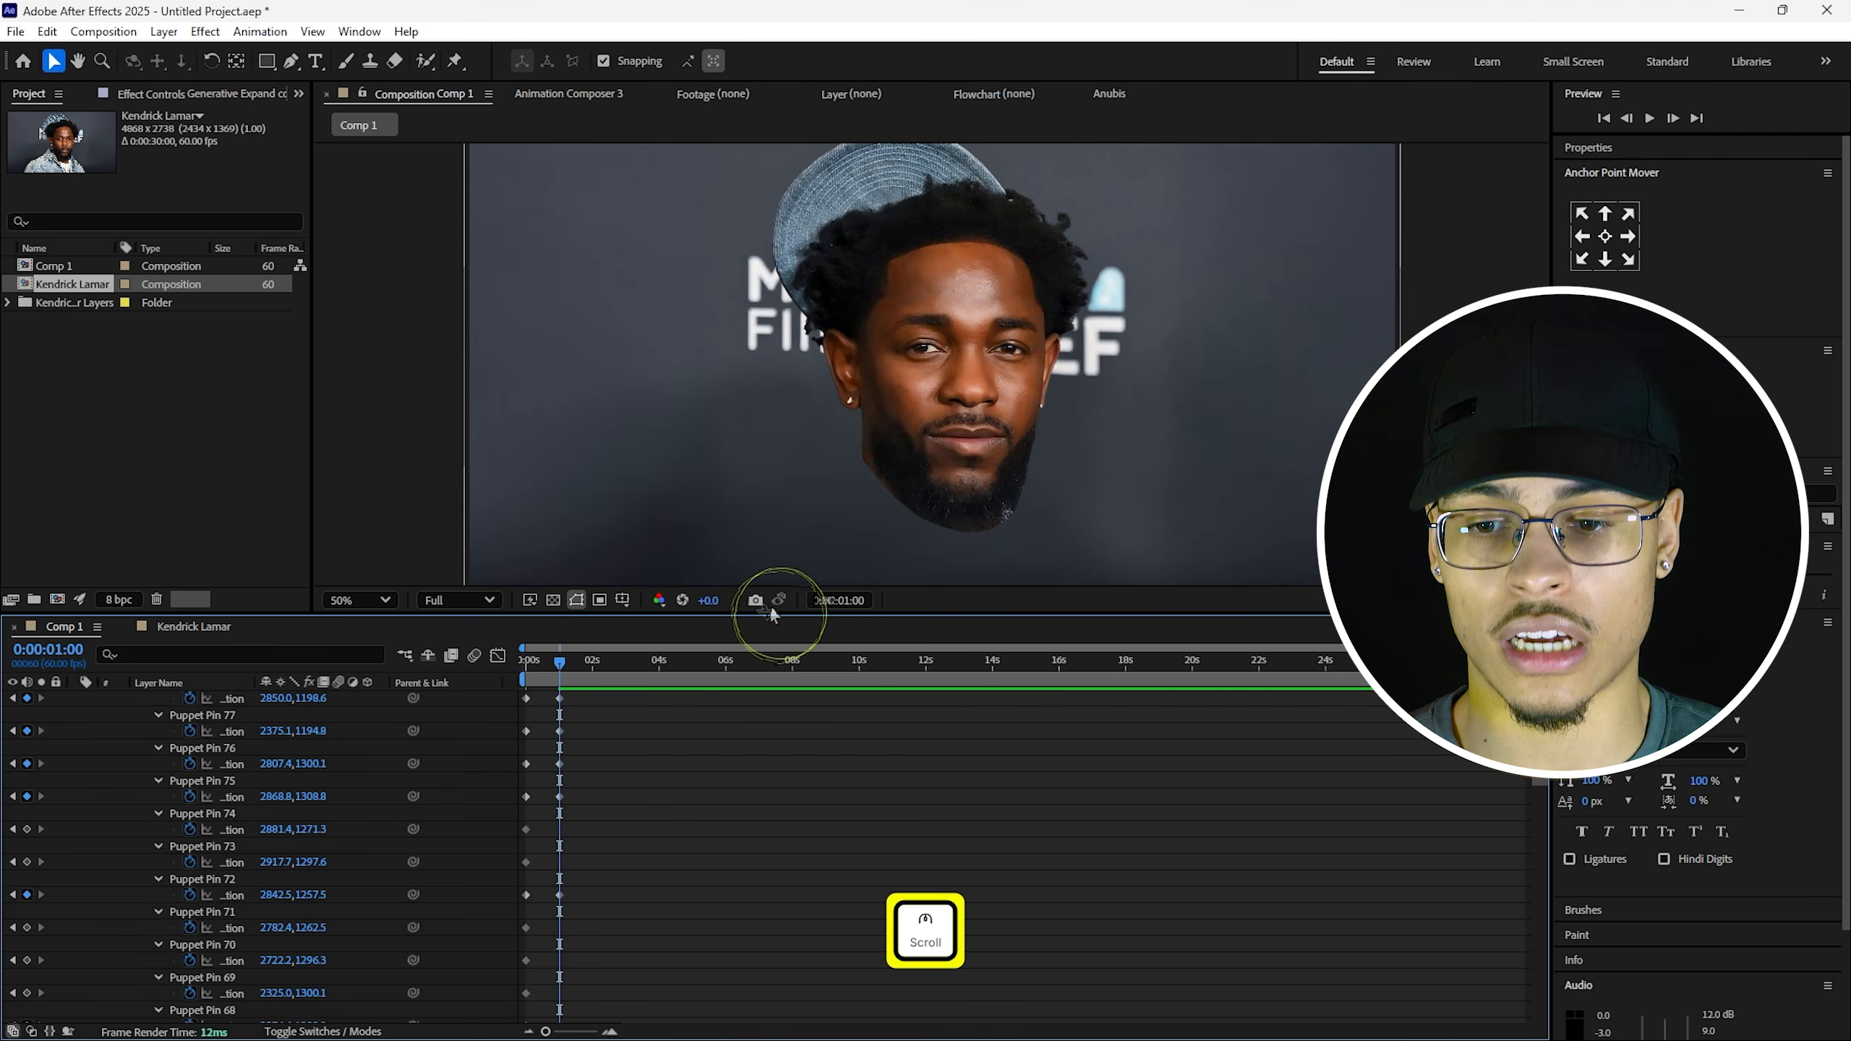
{"action": "left_click_drag", "start_coordinate": [556, 666], "coordinate": [458, 680]}
{"action": "key", "text": "space"}
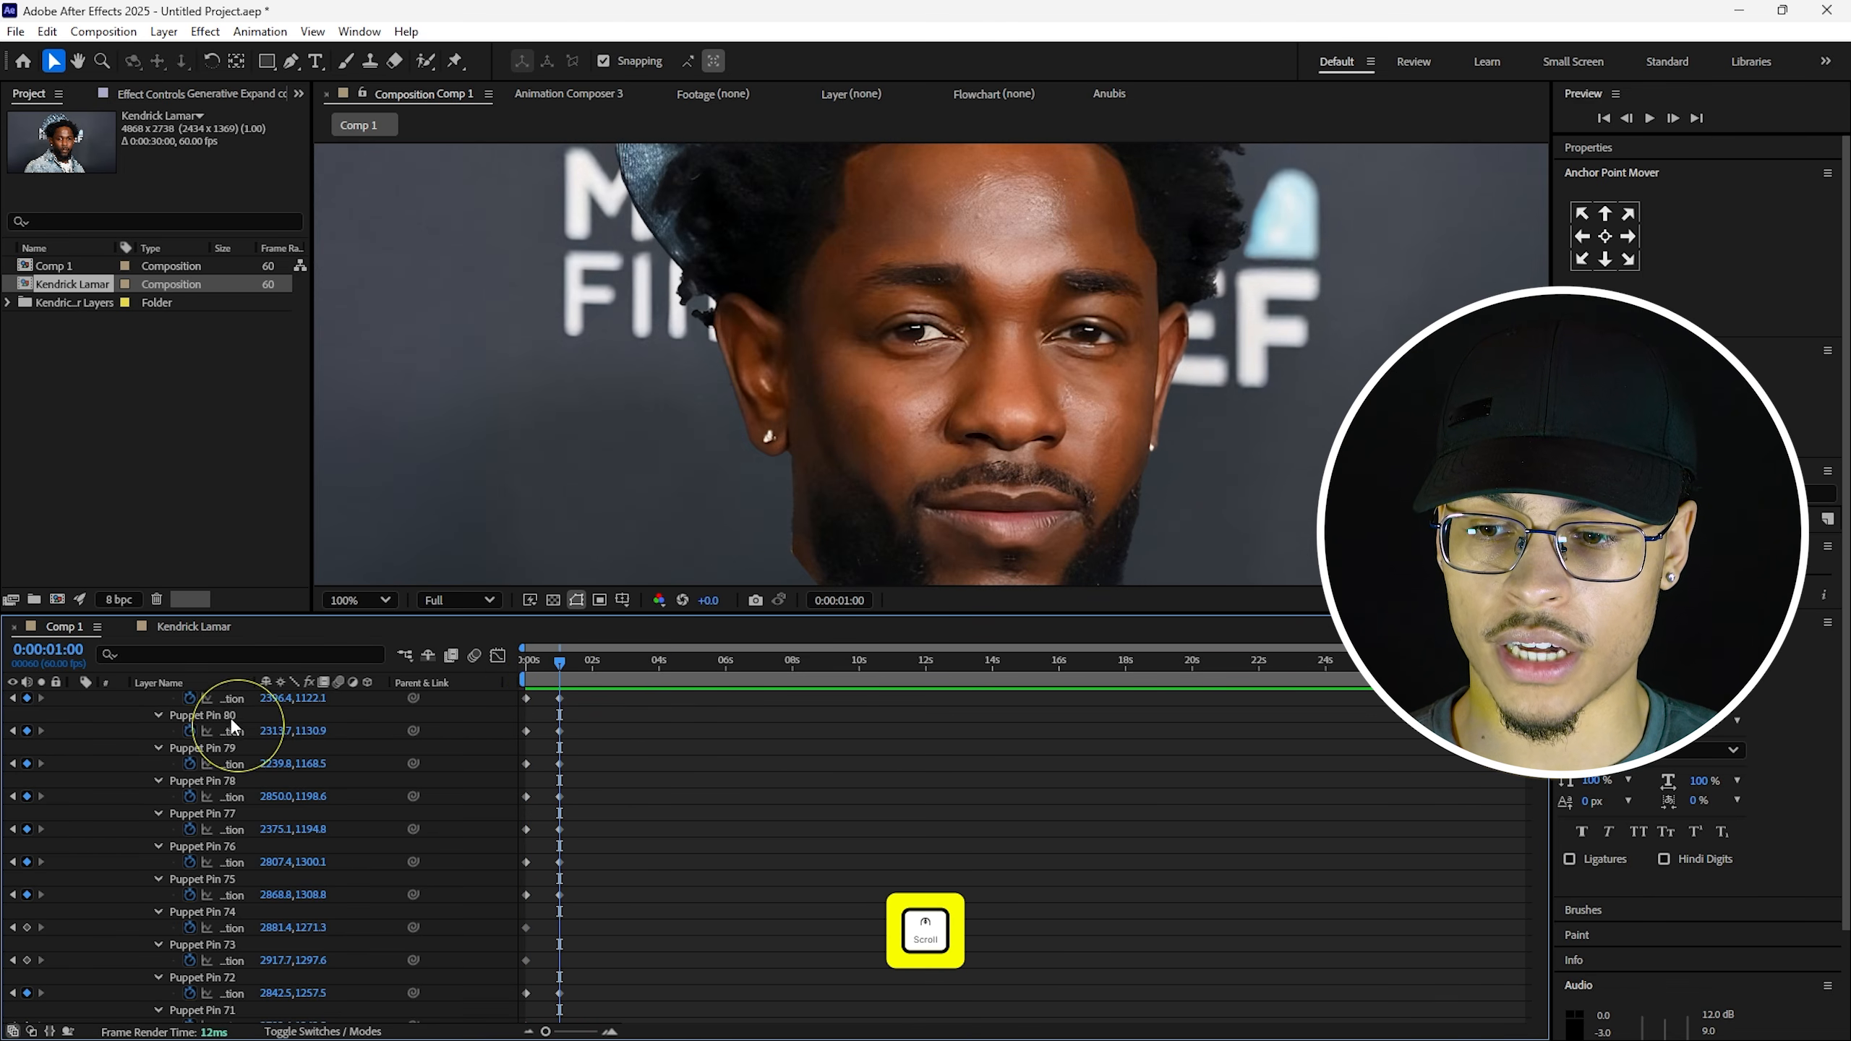
Raise the forehead brow pin, Puppet Pin 80, and preview the animation.
{"action": "left_click", "coordinate": [232, 716]}
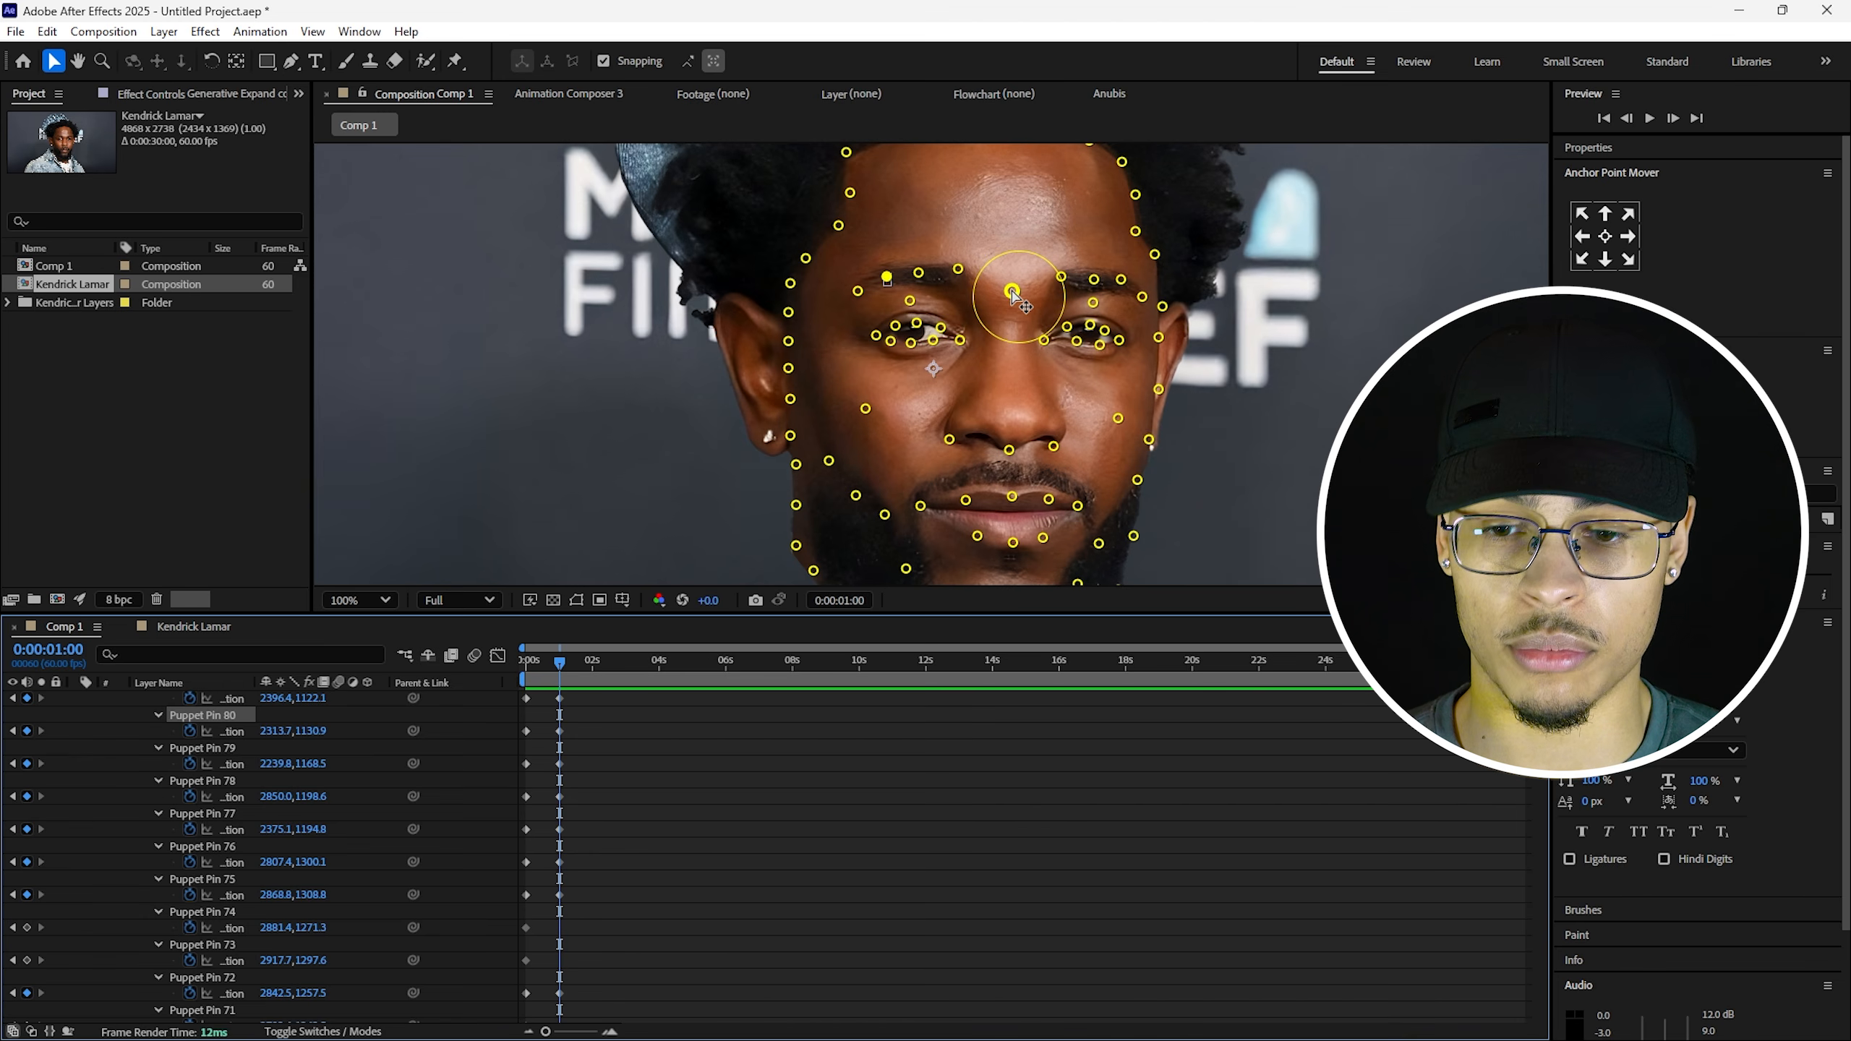
{"action": "left_click_drag", "start_coordinate": [1013, 291], "coordinate": [1016, 286]}
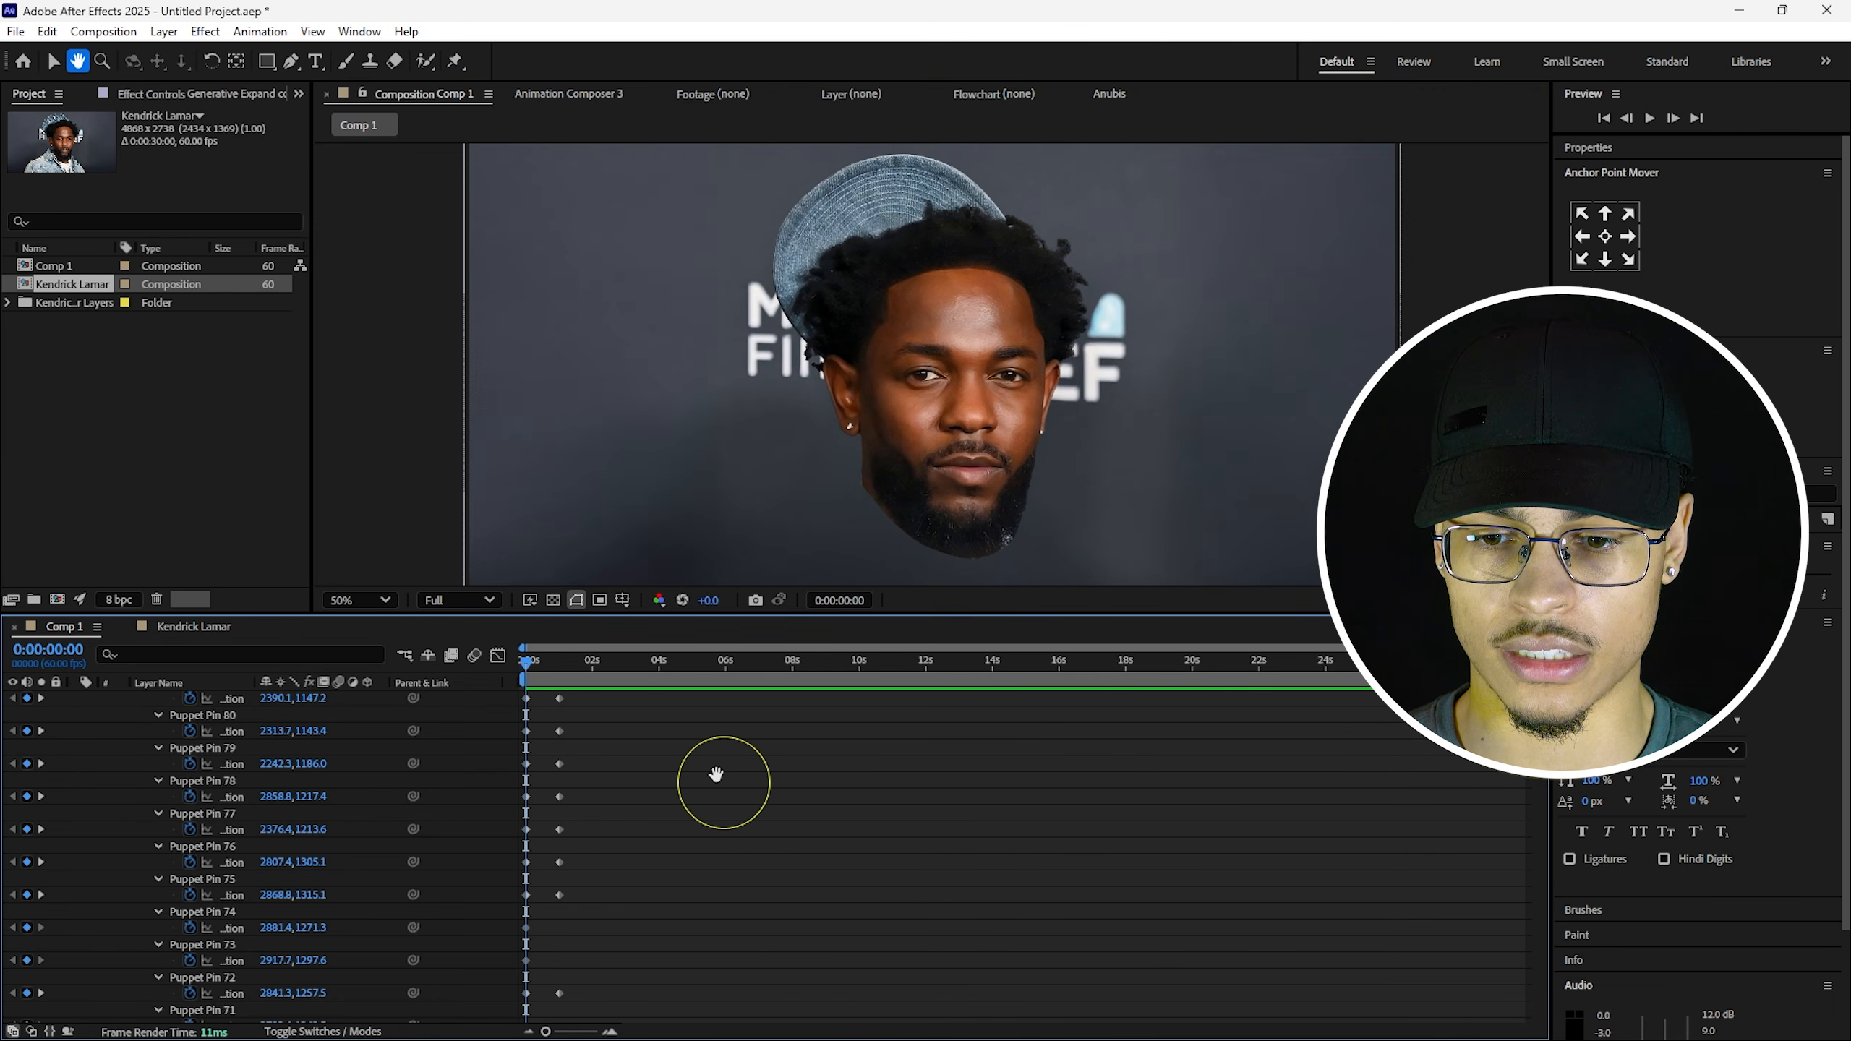
{"action": "key", "text": "space"}
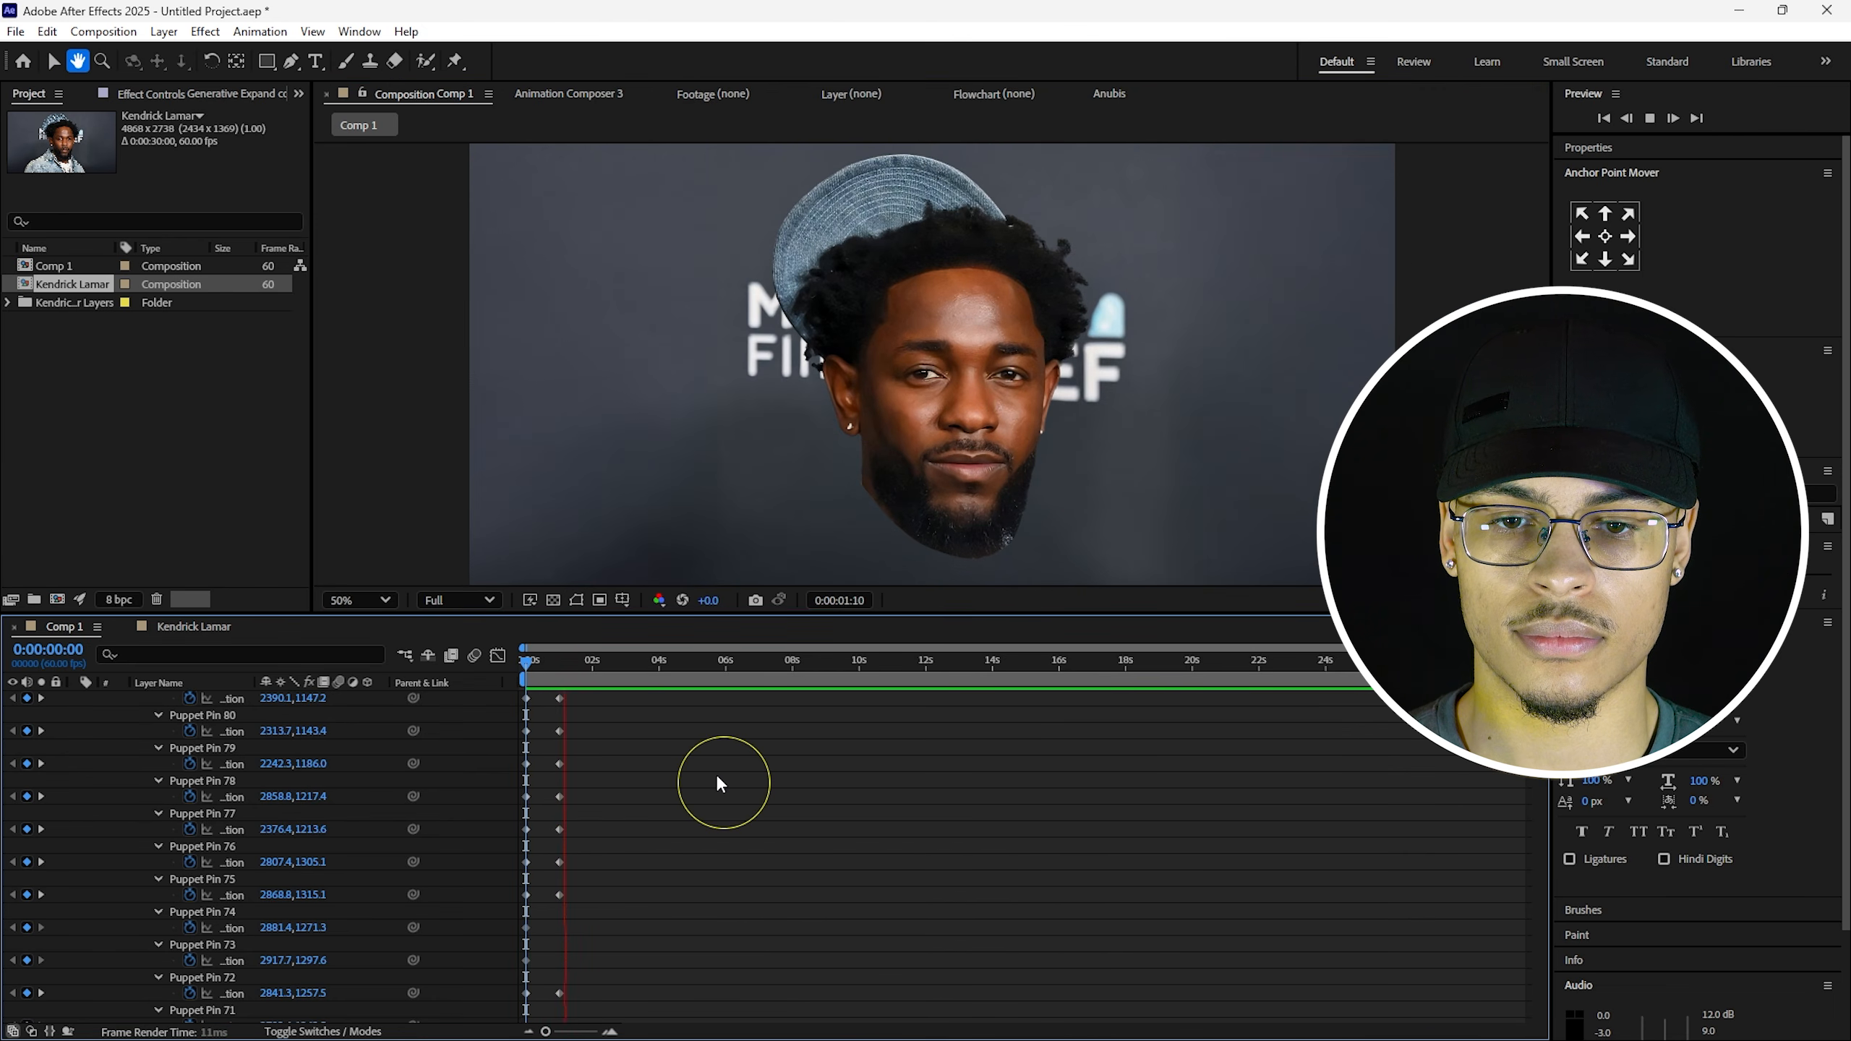
{"action": "key", "text": "space"}
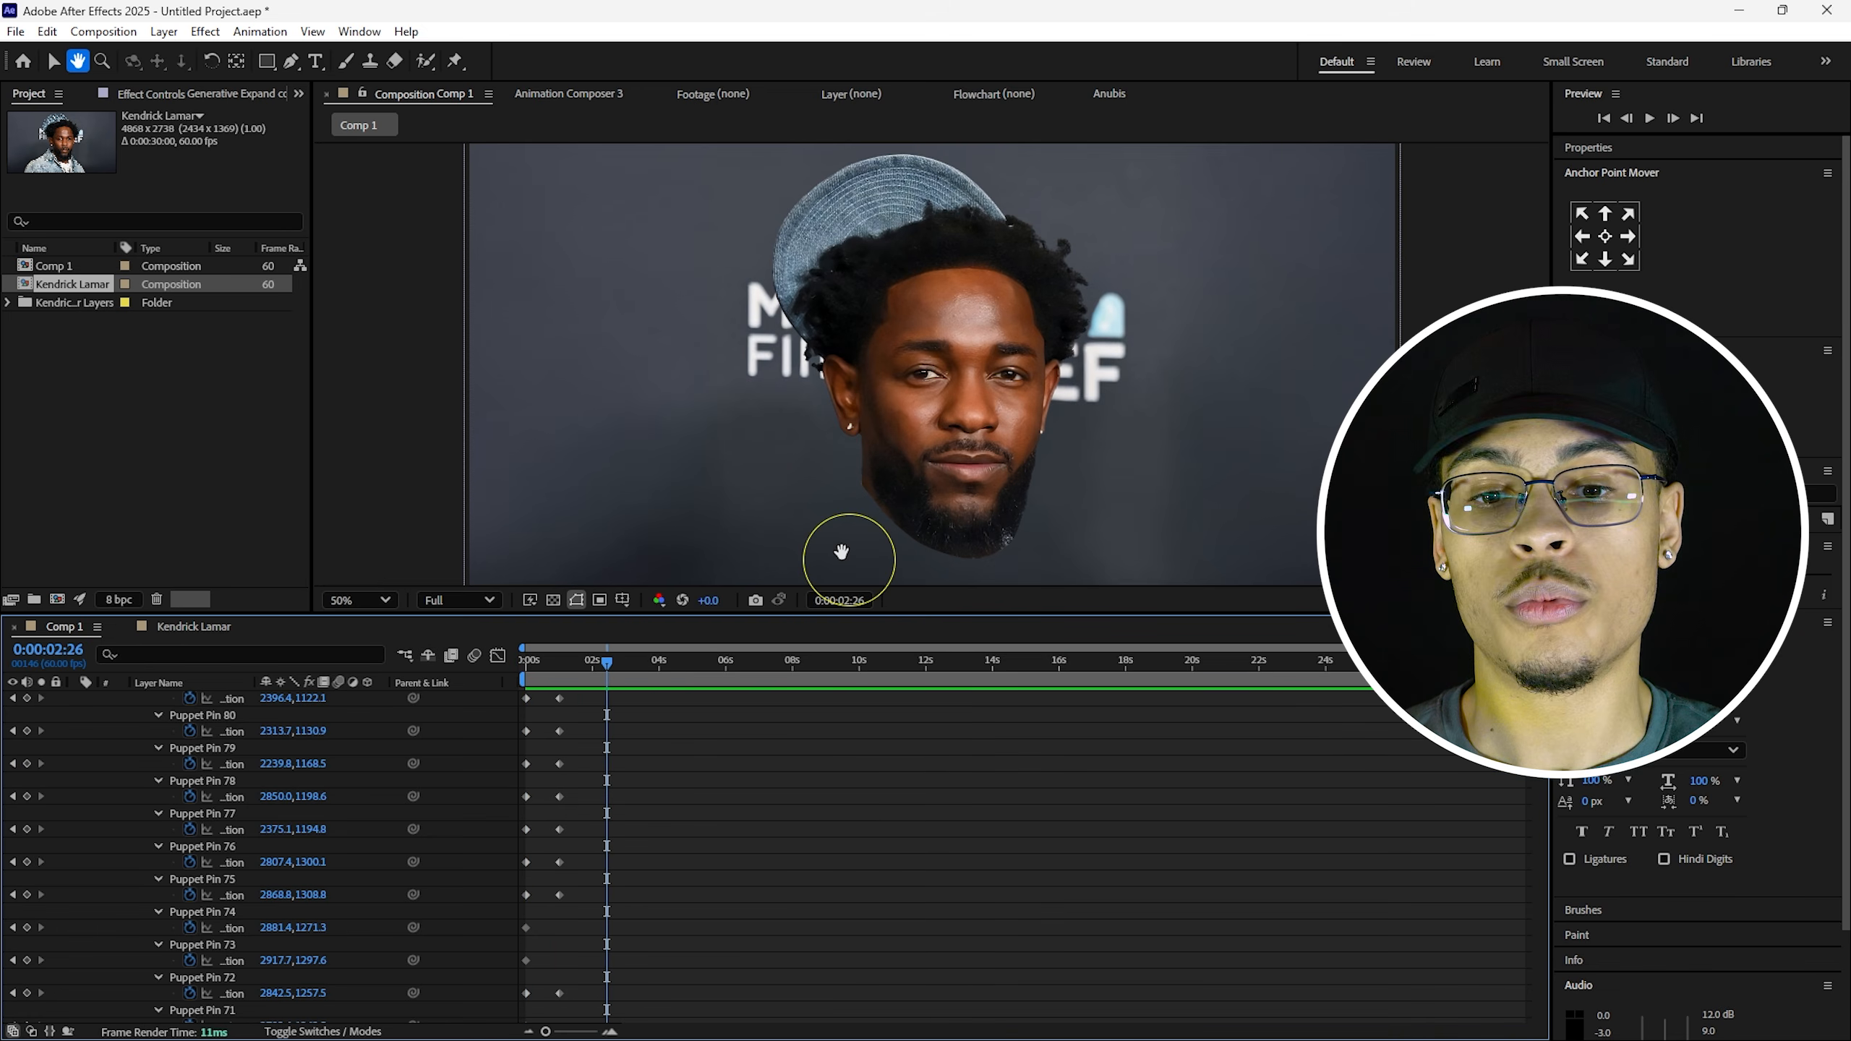
Marquee-select the column of later puppet pin keyframes in the timeline.
{"action": "scroll", "coordinate": [619, 809], "scroll_direction": "down", "scroll_amount": 10}
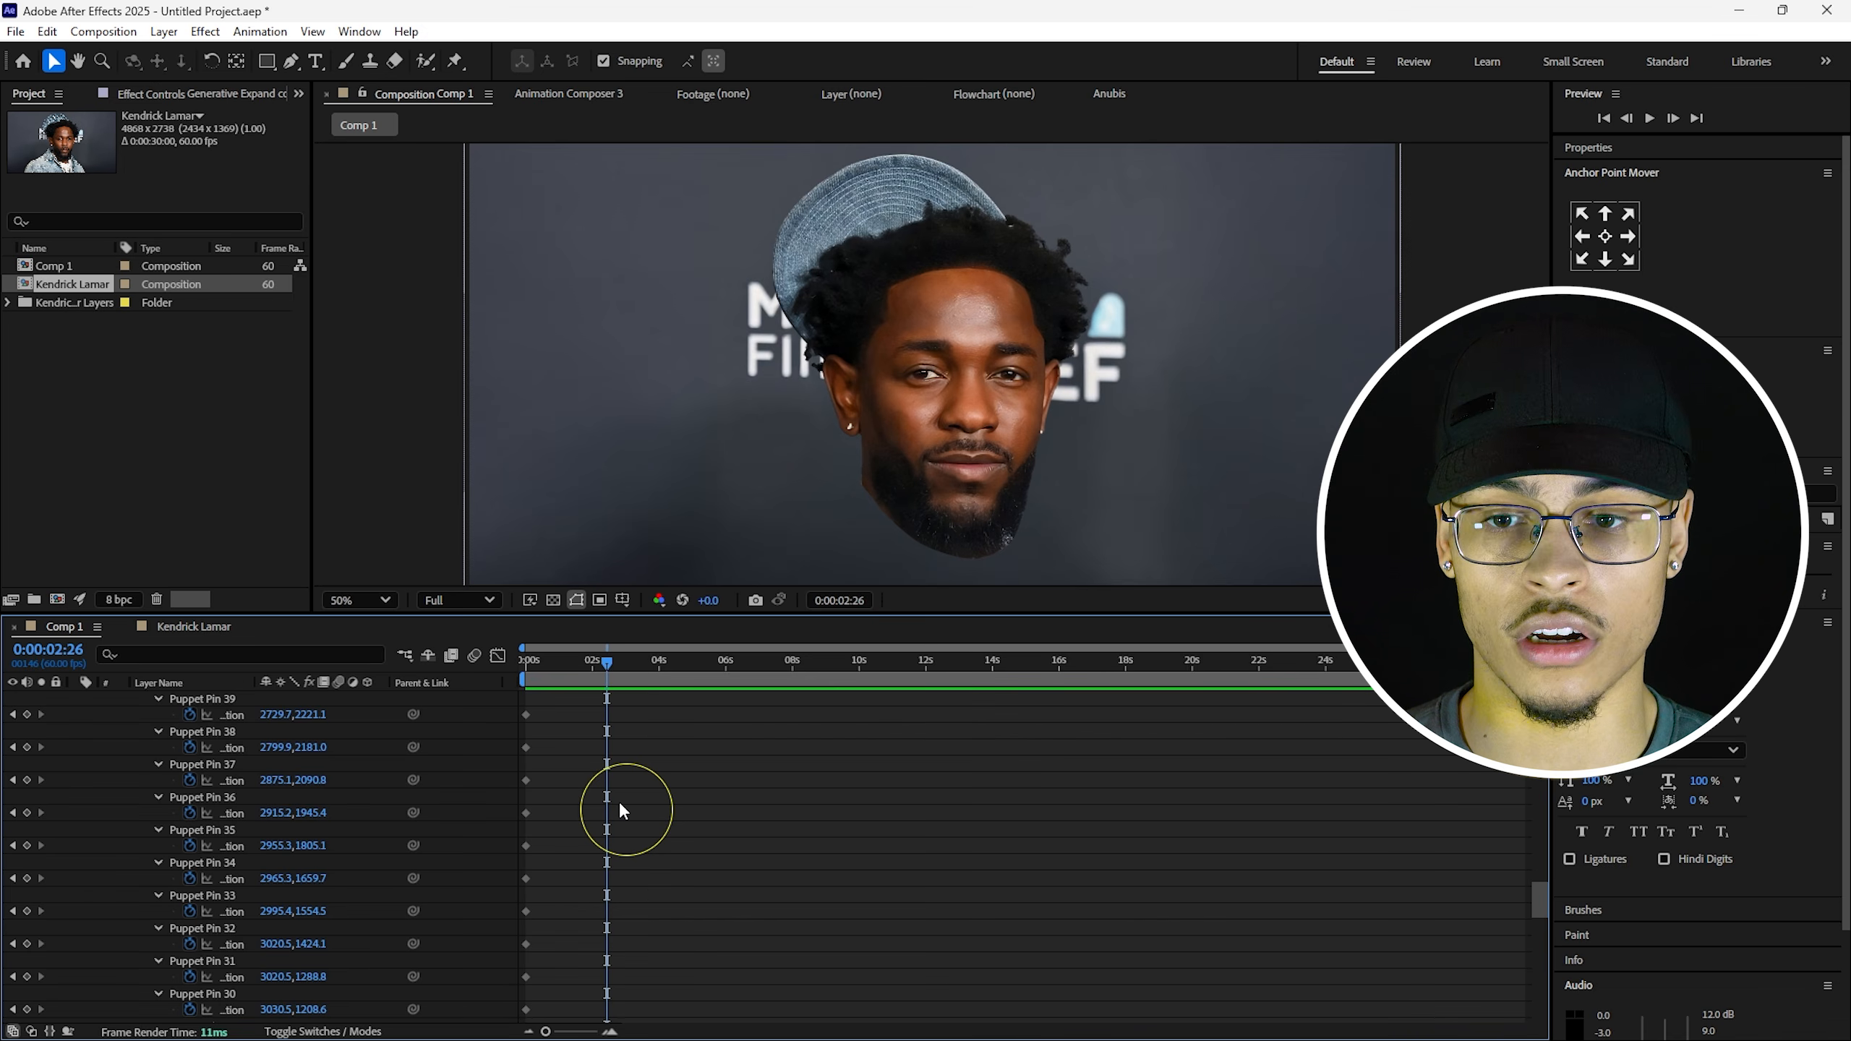
{"action": "left_click", "coordinate": [498, 655]}
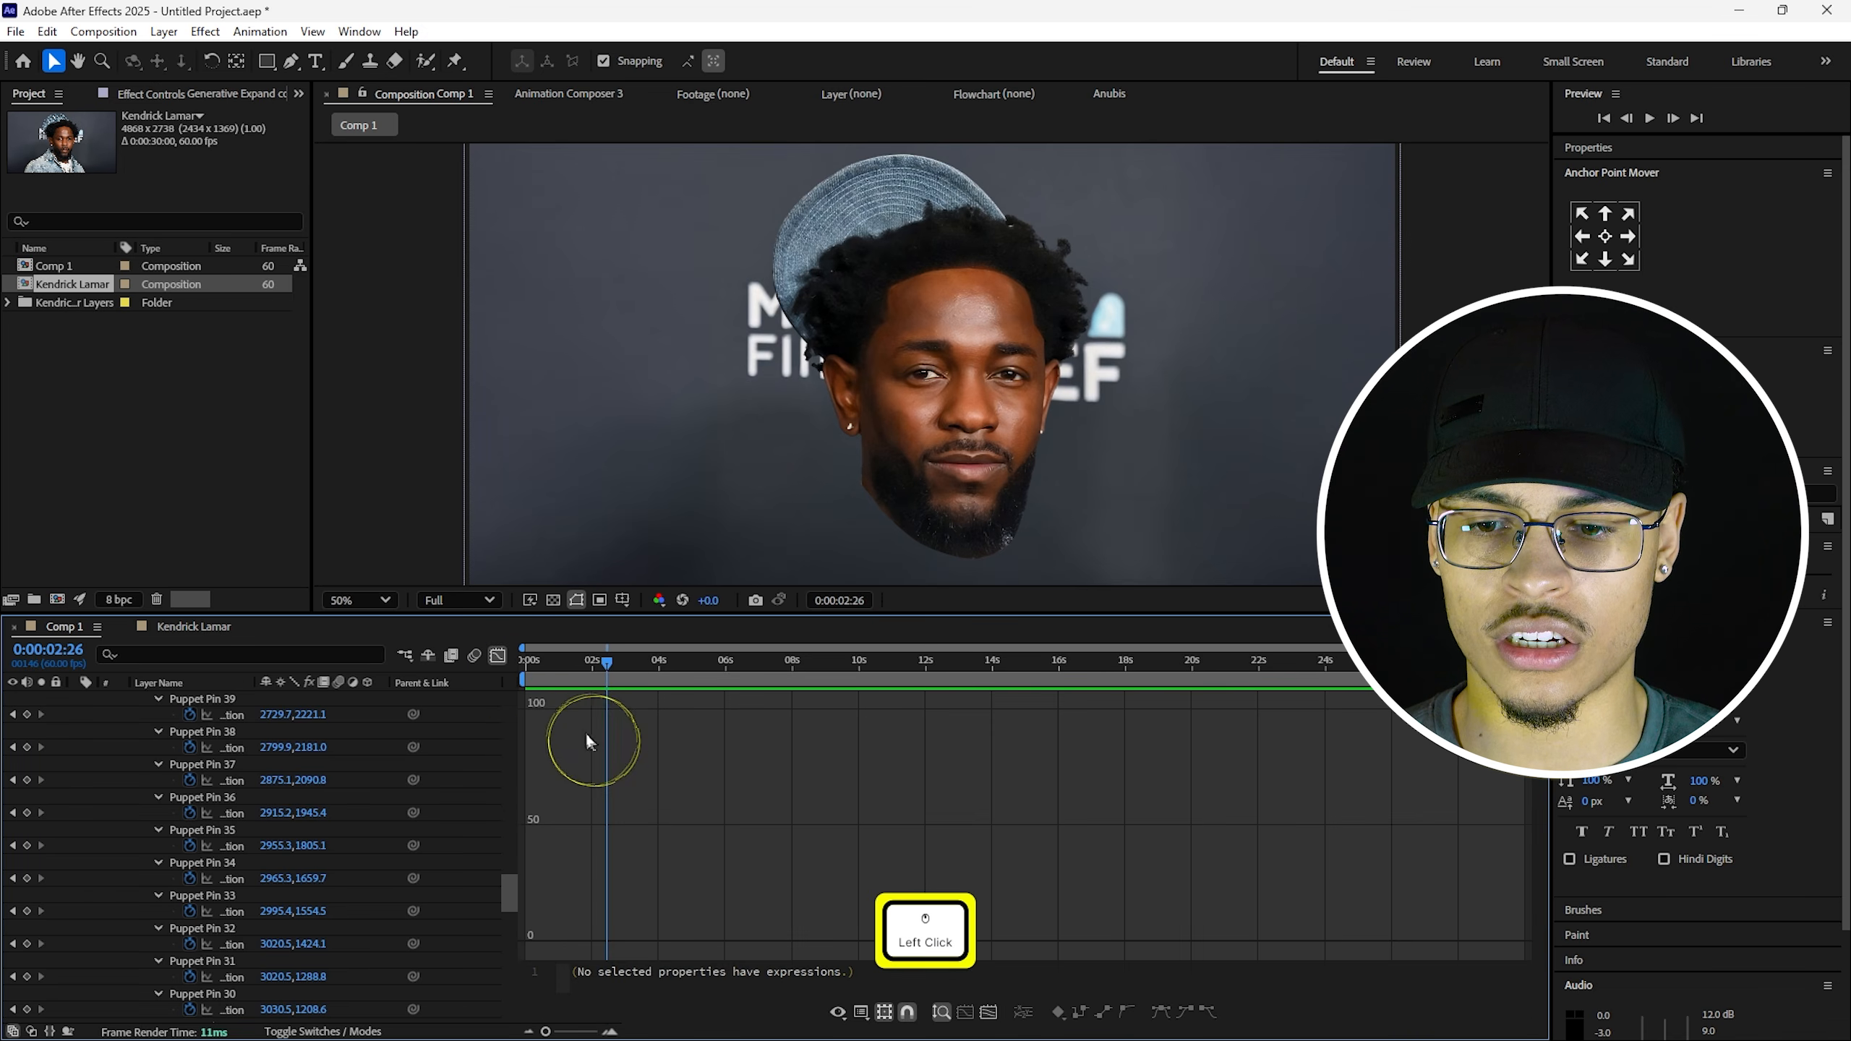
{"action": "left_click", "coordinate": [500, 657]}
{"action": "scroll", "coordinate": [590, 800], "scroll_direction": "up", "scroll_amount": 5}
{"action": "scroll", "coordinate": [590, 800], "scroll_direction": "down", "scroll_amount": 3}
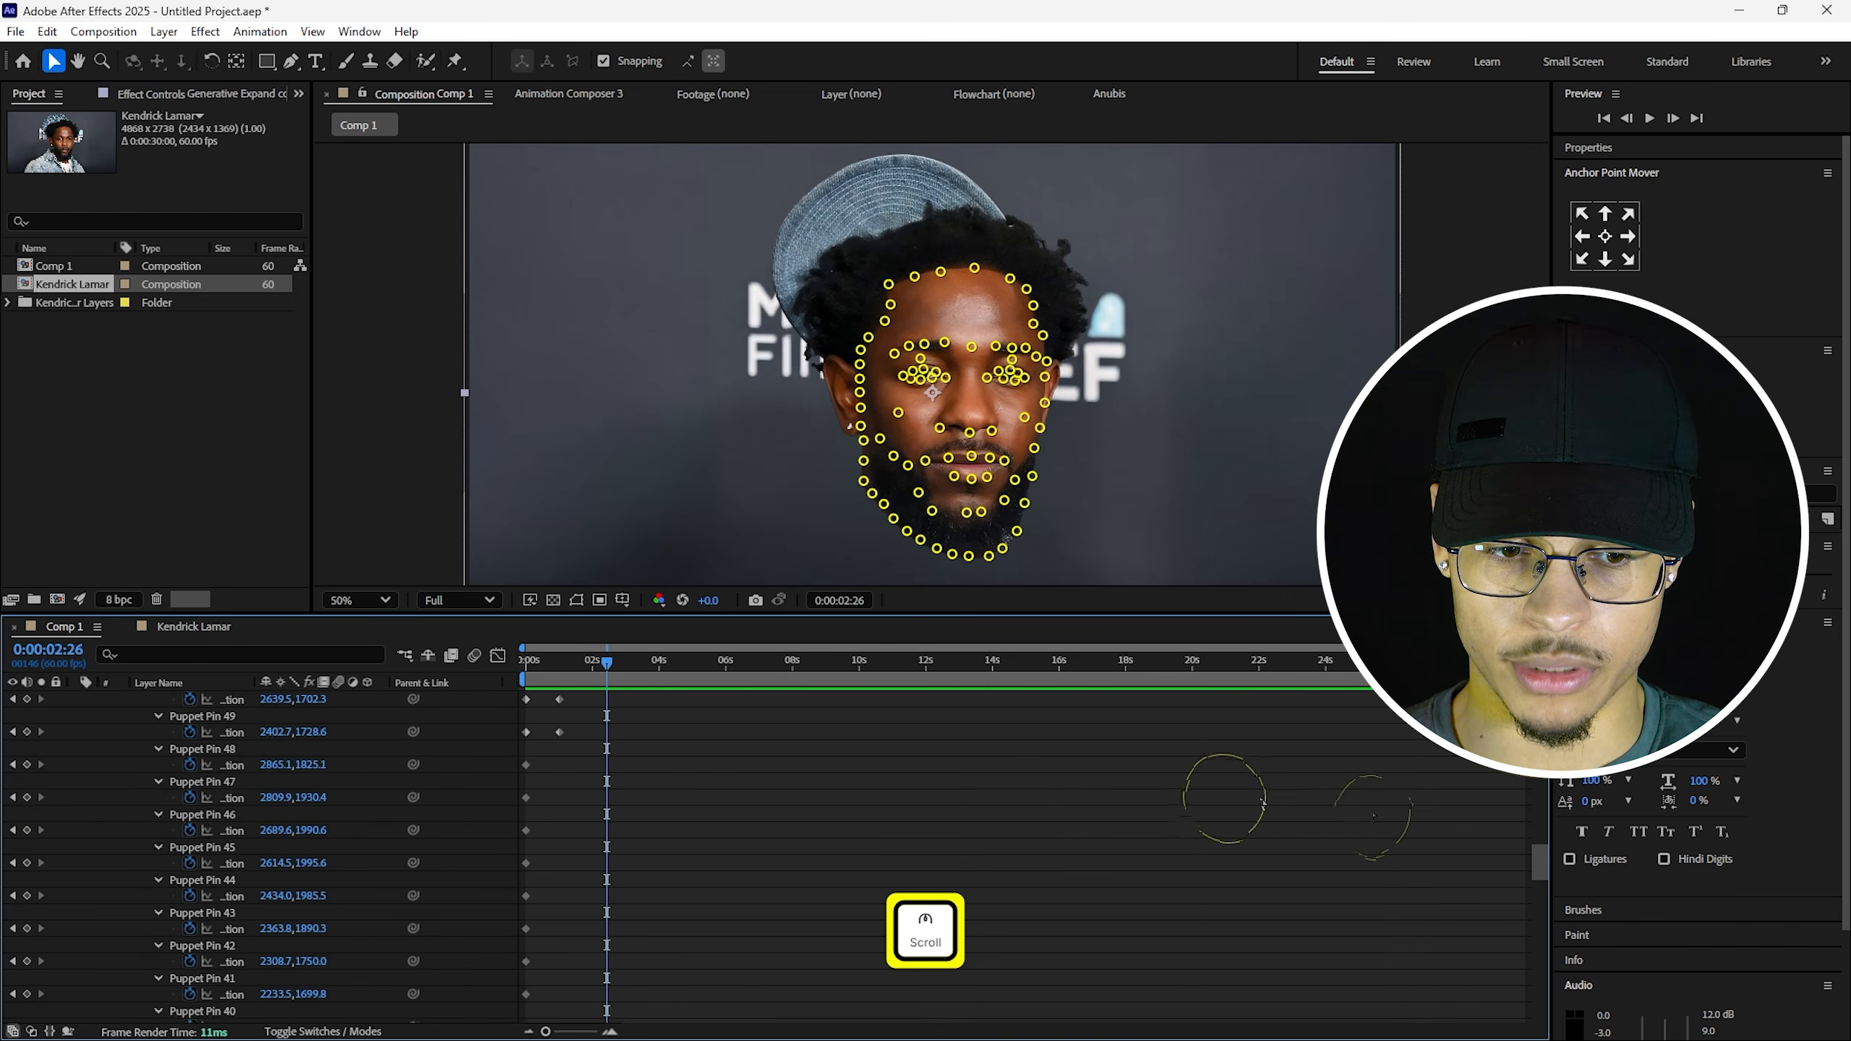
{"action": "mouse_move", "coordinate": [1543, 868]}
{"action": "left_mouse_down"}
{"action": "mouse_move", "coordinate": [1554, 964]}
{"action": "mouse_move", "coordinate": [1540, 847]}
{"action": "left_mouse_up"}
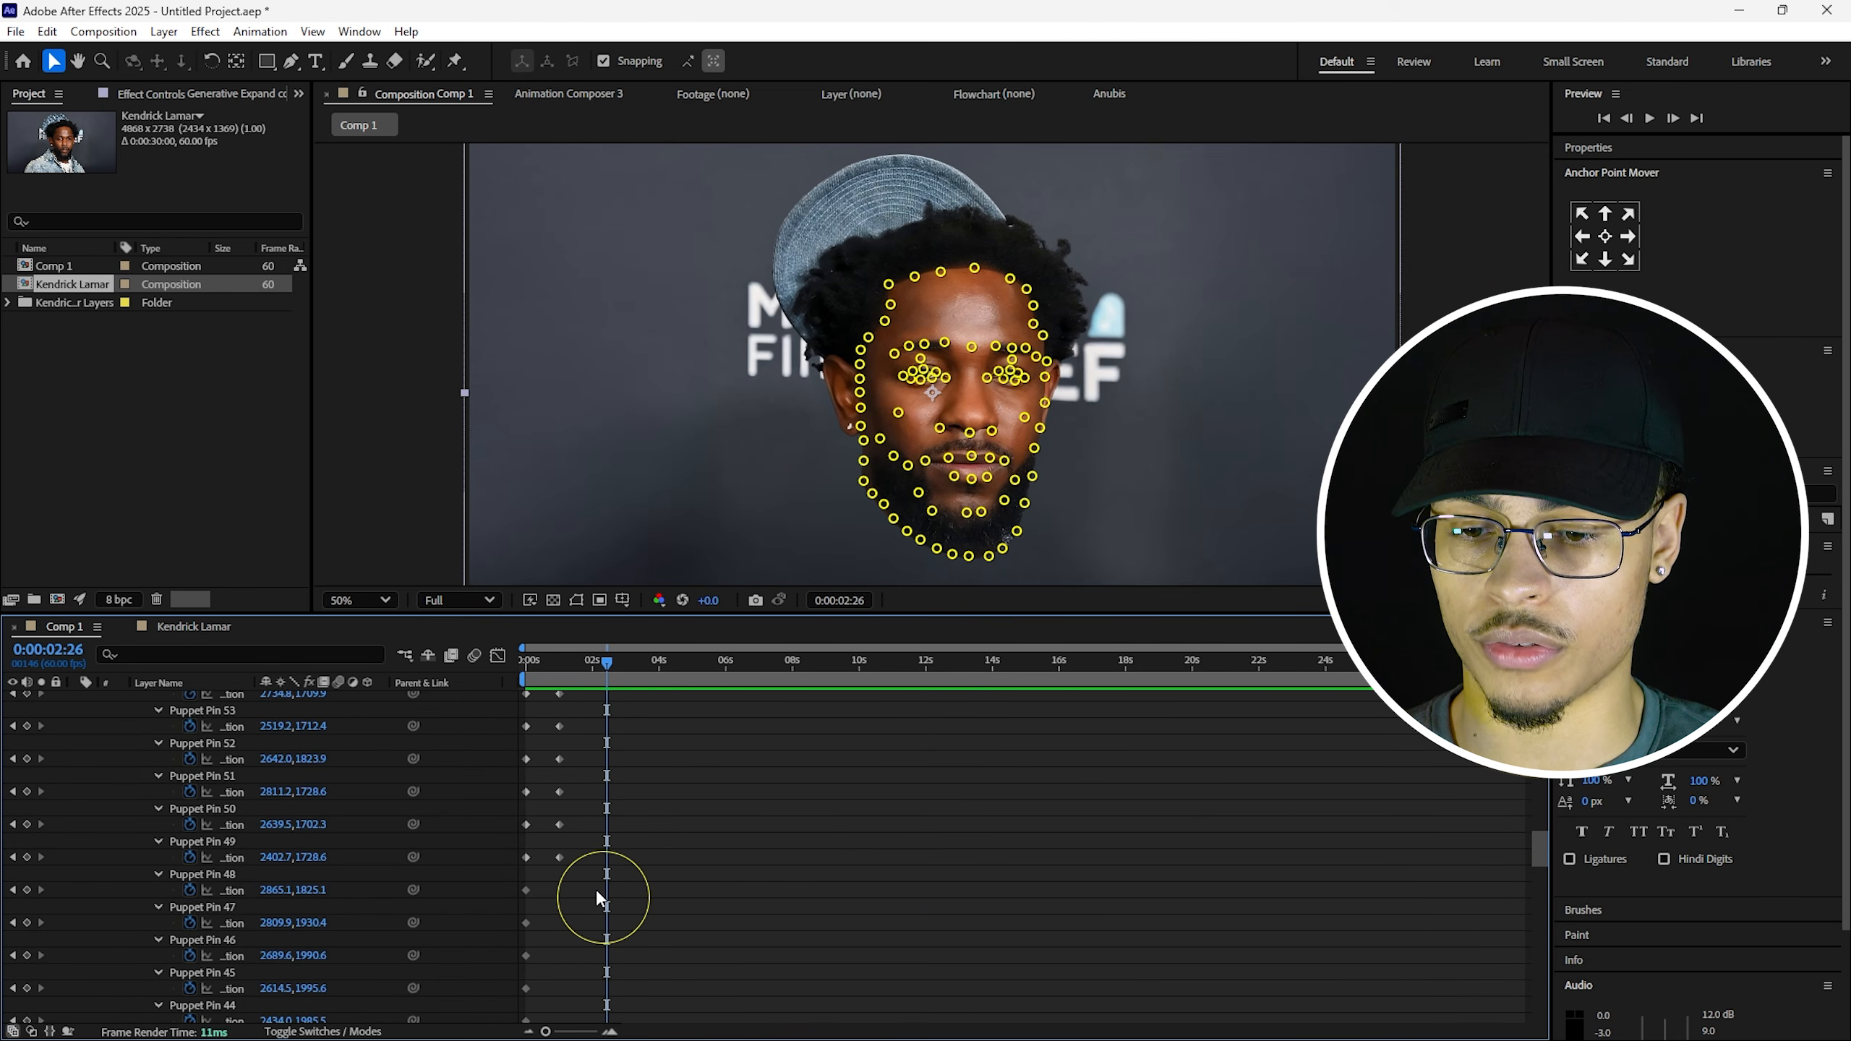
{"action": "left_click_drag", "start_coordinate": [598, 899], "coordinate": [591, 796]}
Preview the retimed pins, then shift the selected keyframes slightly before the 2-second mark.
{"action": "left_click", "coordinate": [593, 672]}
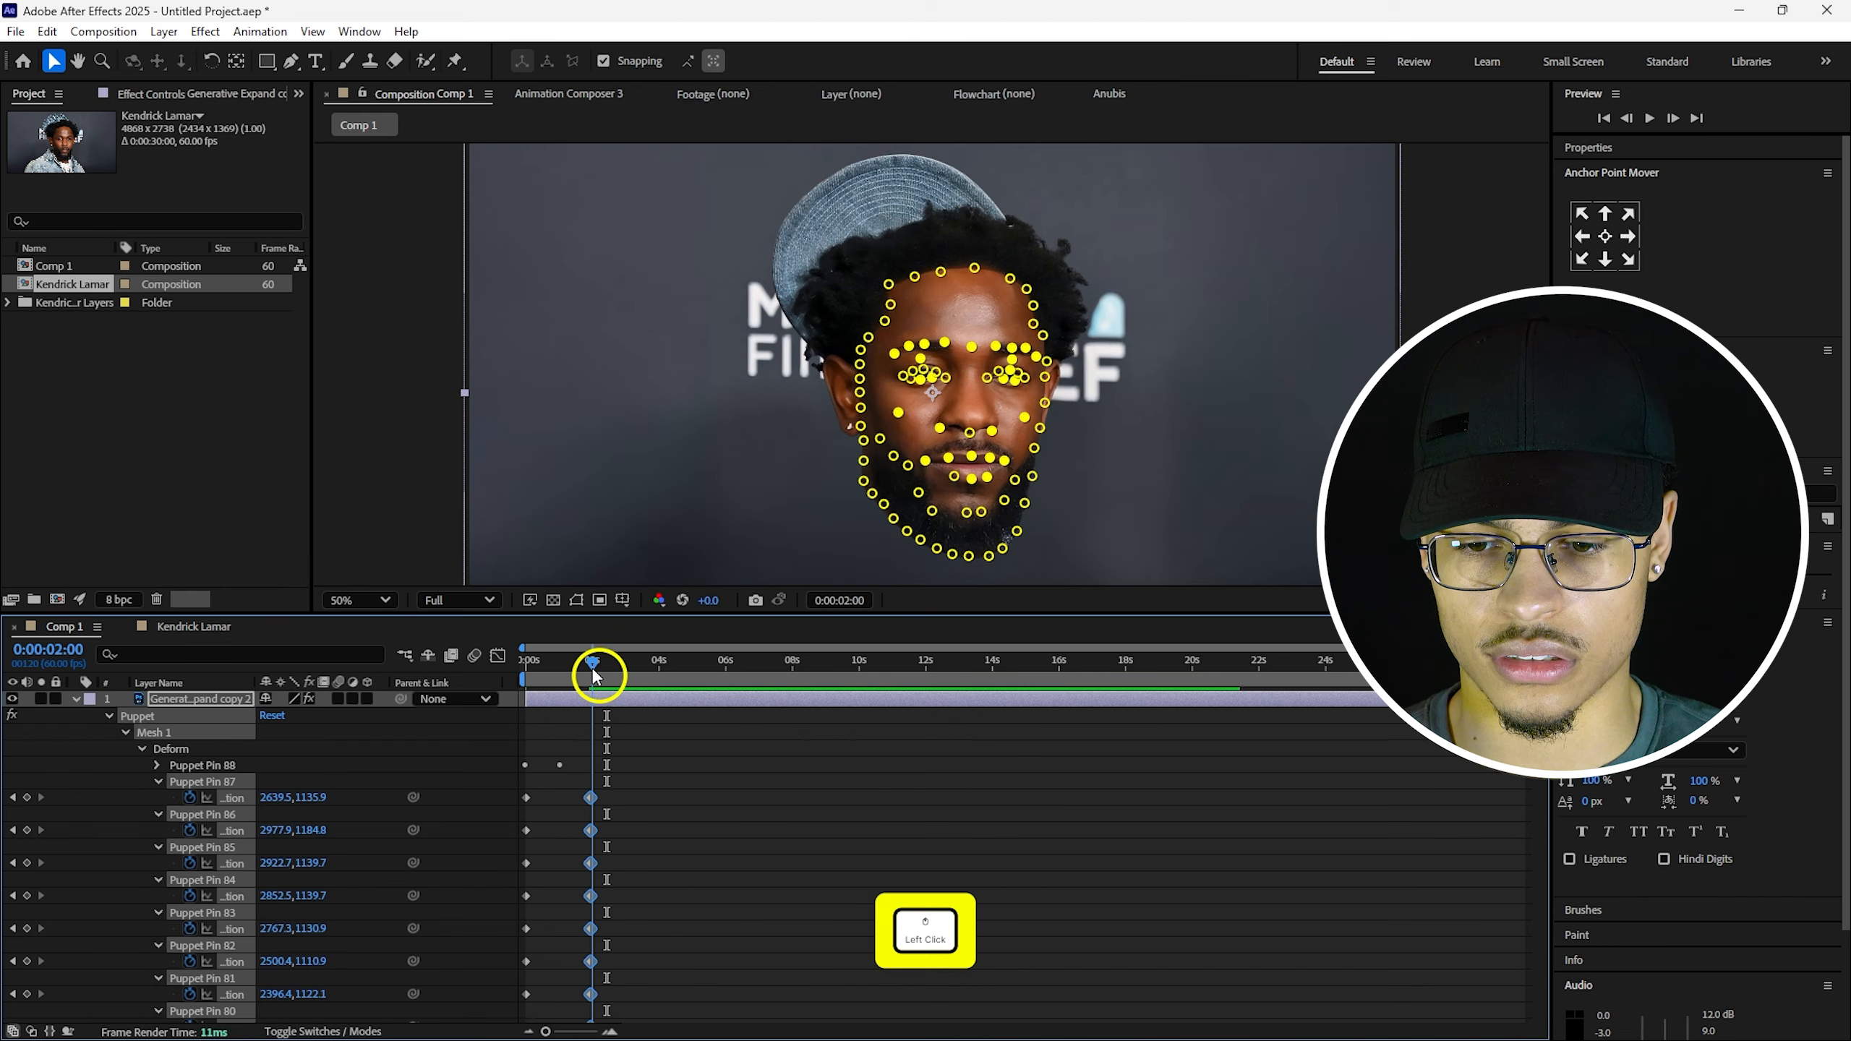
{"action": "key", "text": "space"}
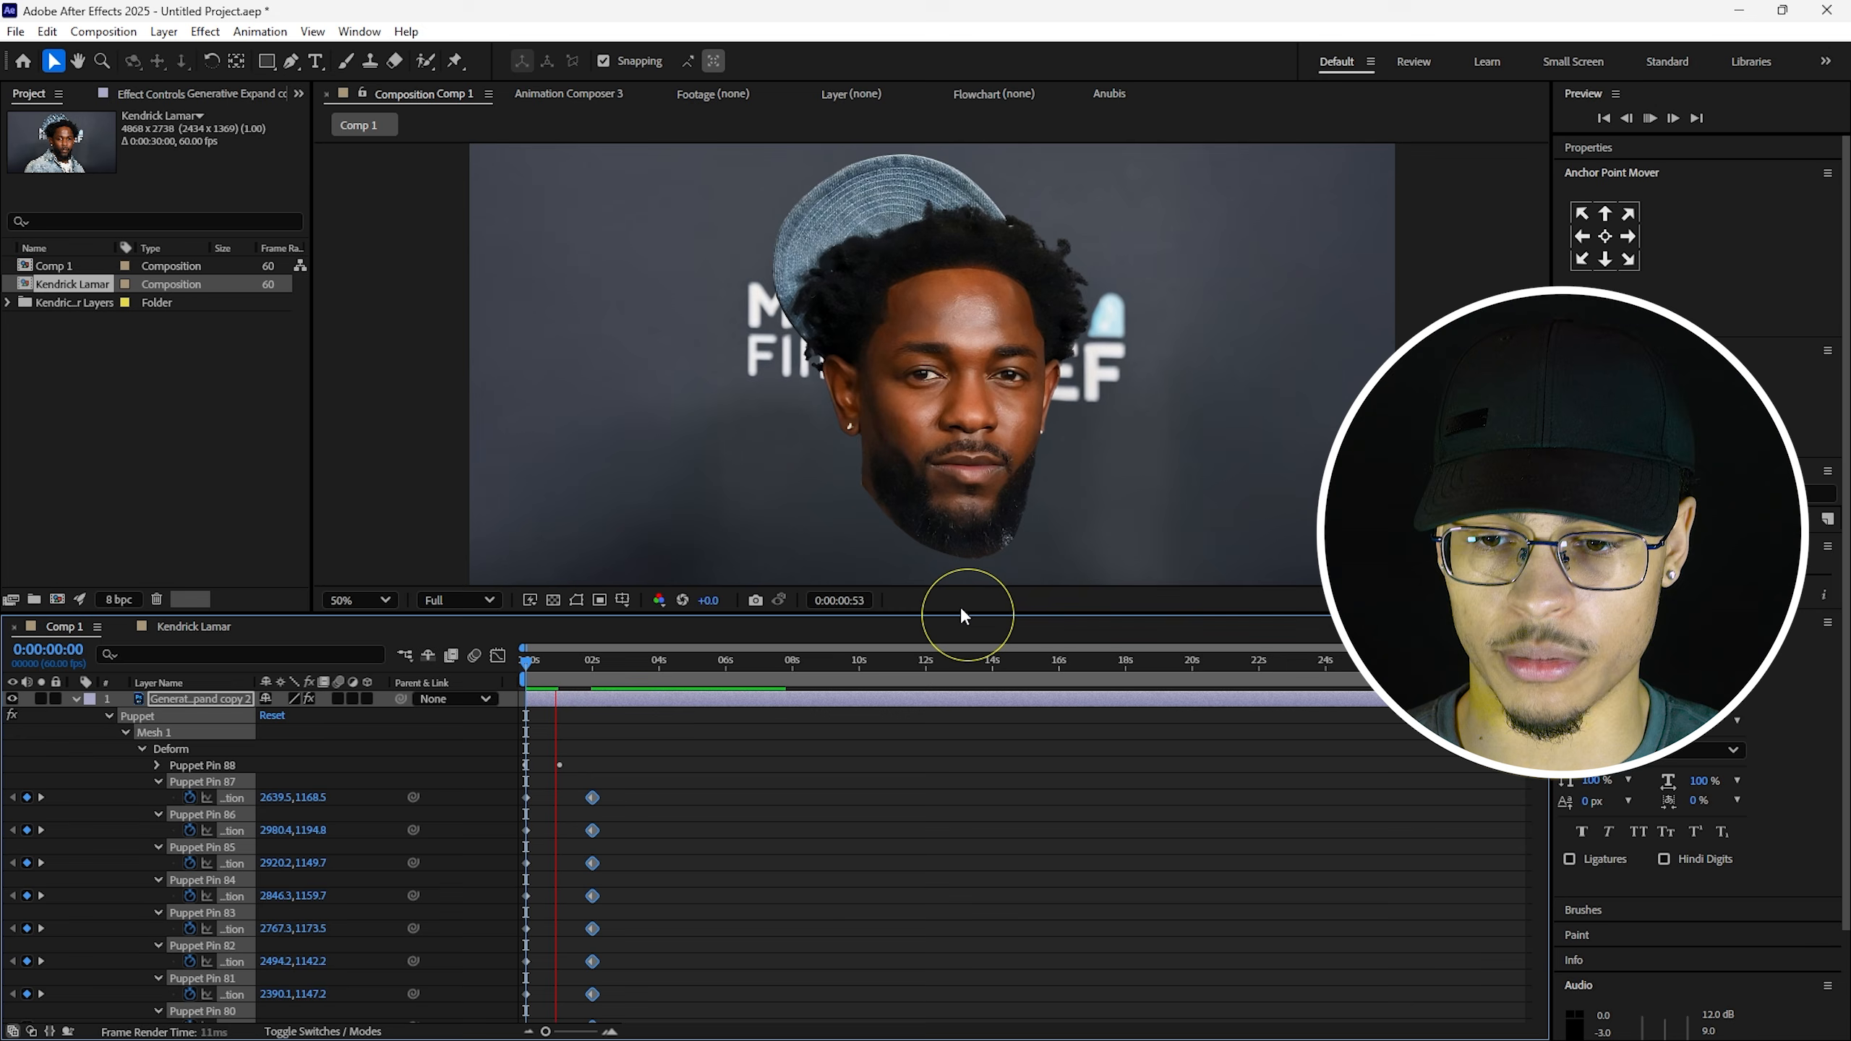
{"action": "key", "text": "space"}
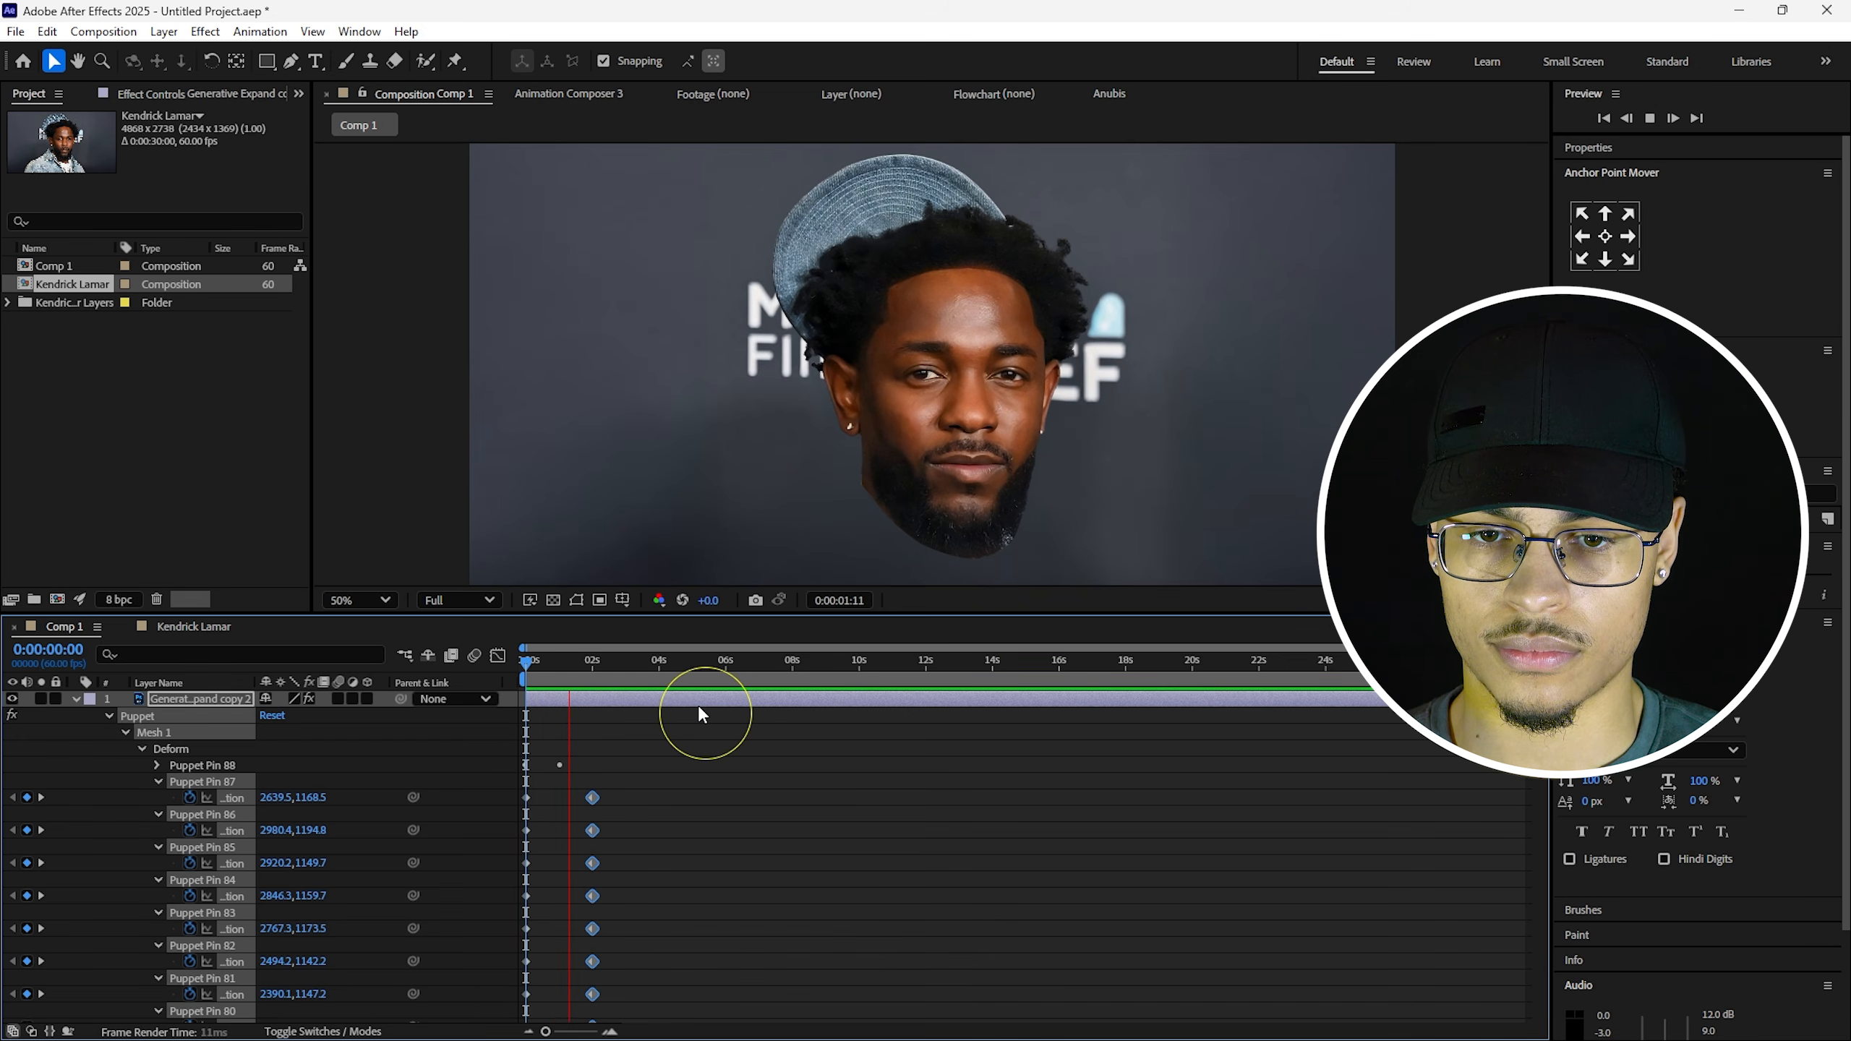
{"action": "key", "text": "space"}
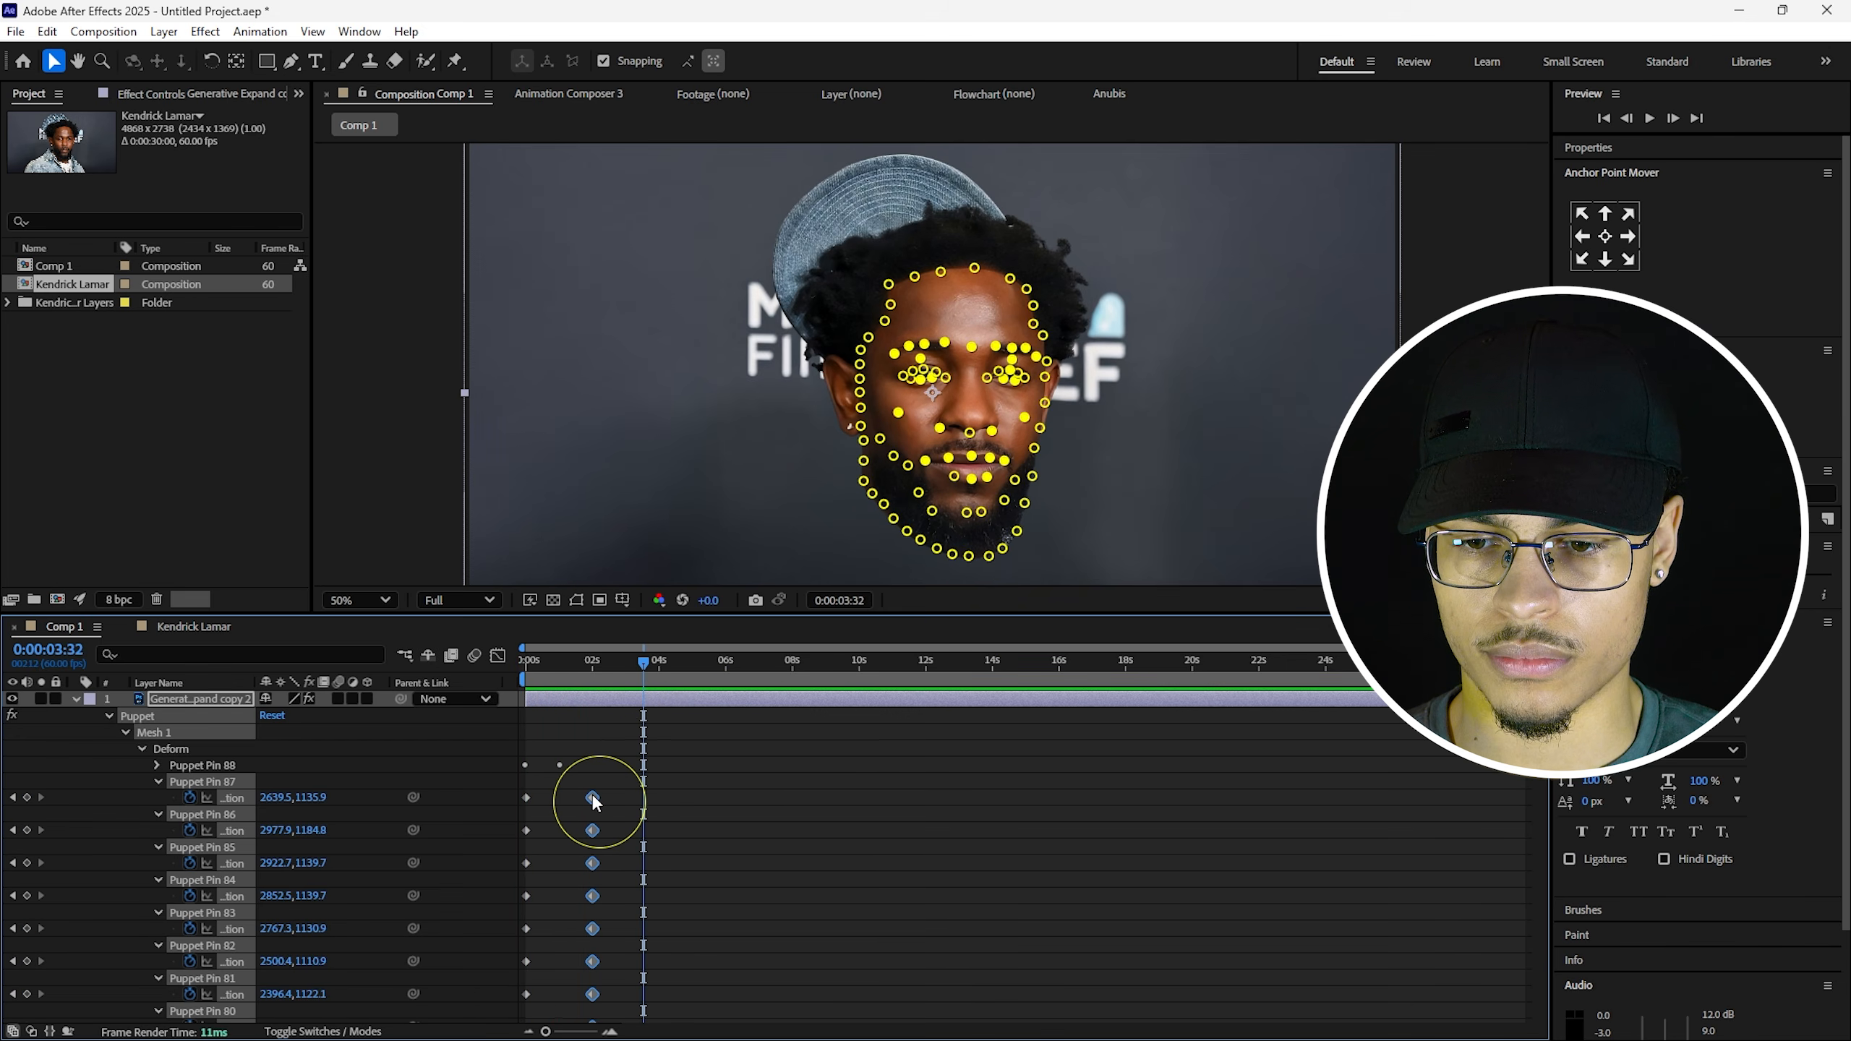
{"action": "left_click_drag", "start_coordinate": [592, 799], "coordinate": [583, 798]}
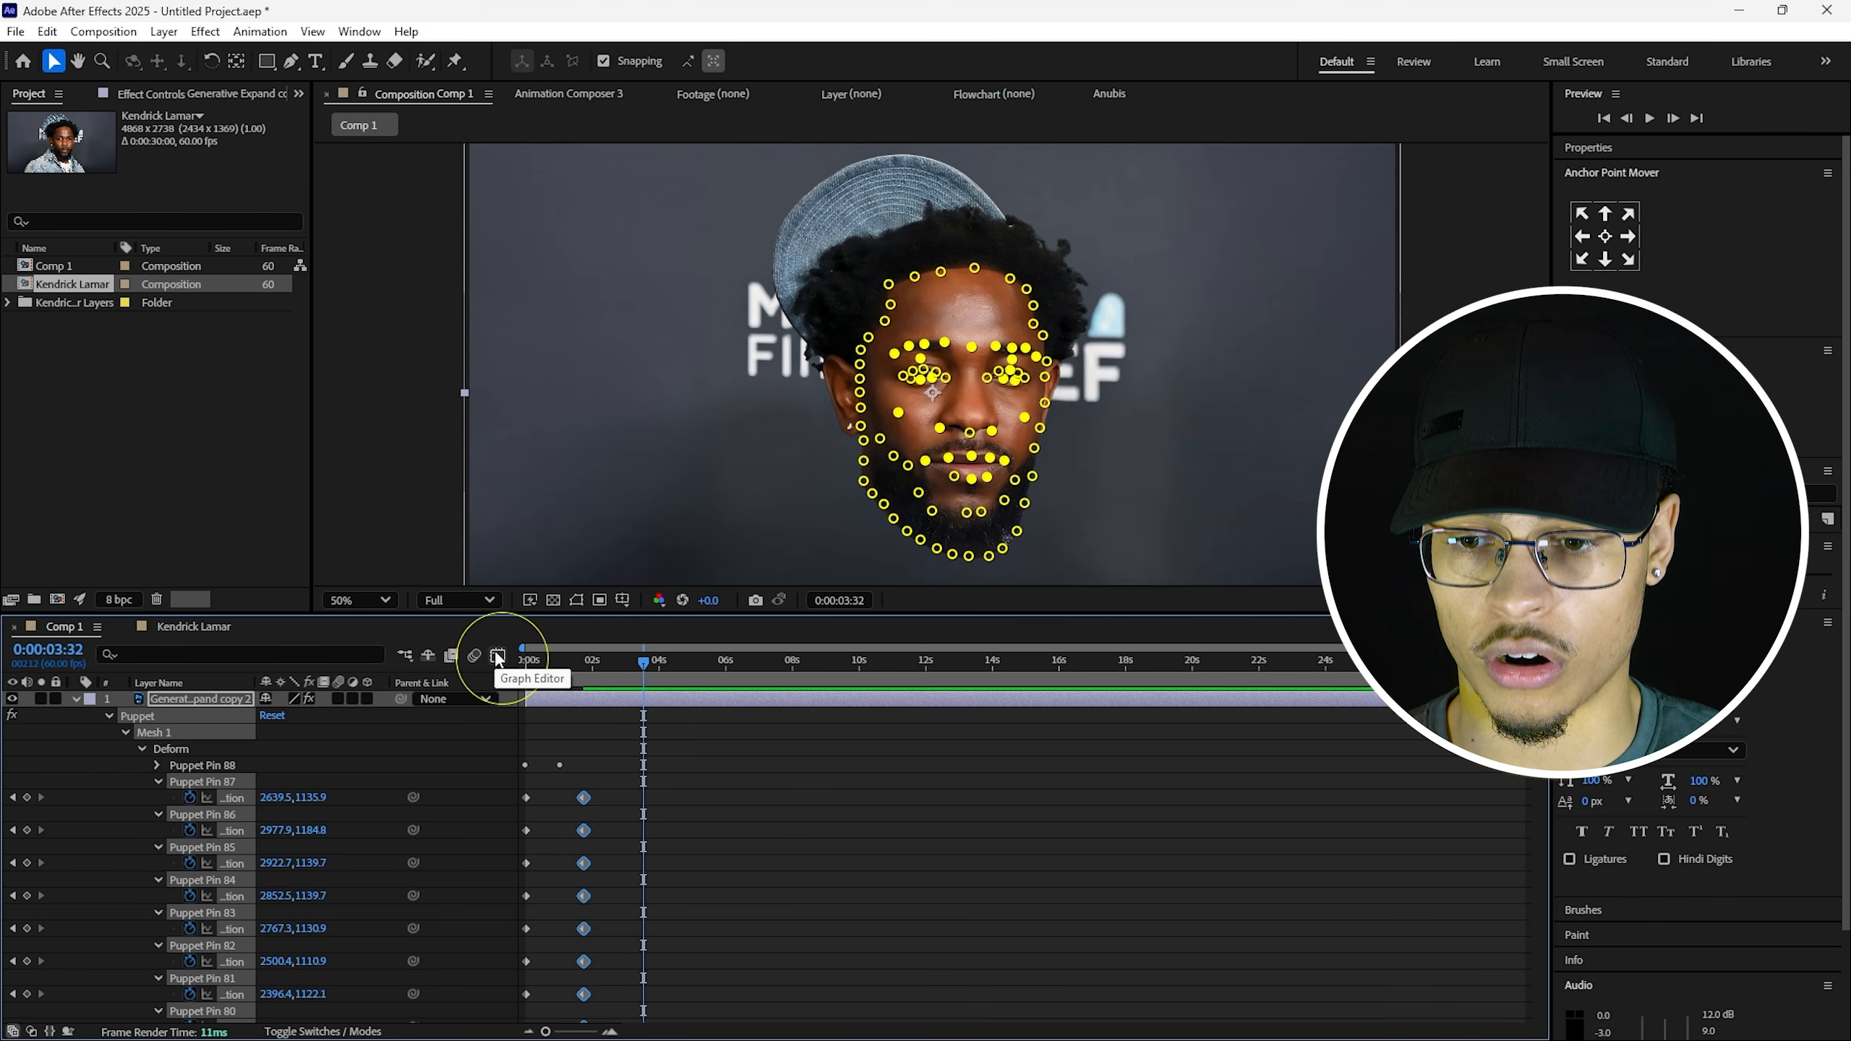
In the Graph Editor, apply Easy Ease to all puppet pin keyframes and preview the easing.
{"action": "left_click", "coordinate": [497, 656]}
{"action": "left_click_drag", "start_coordinate": [616, 699], "coordinate": [483, 992]}
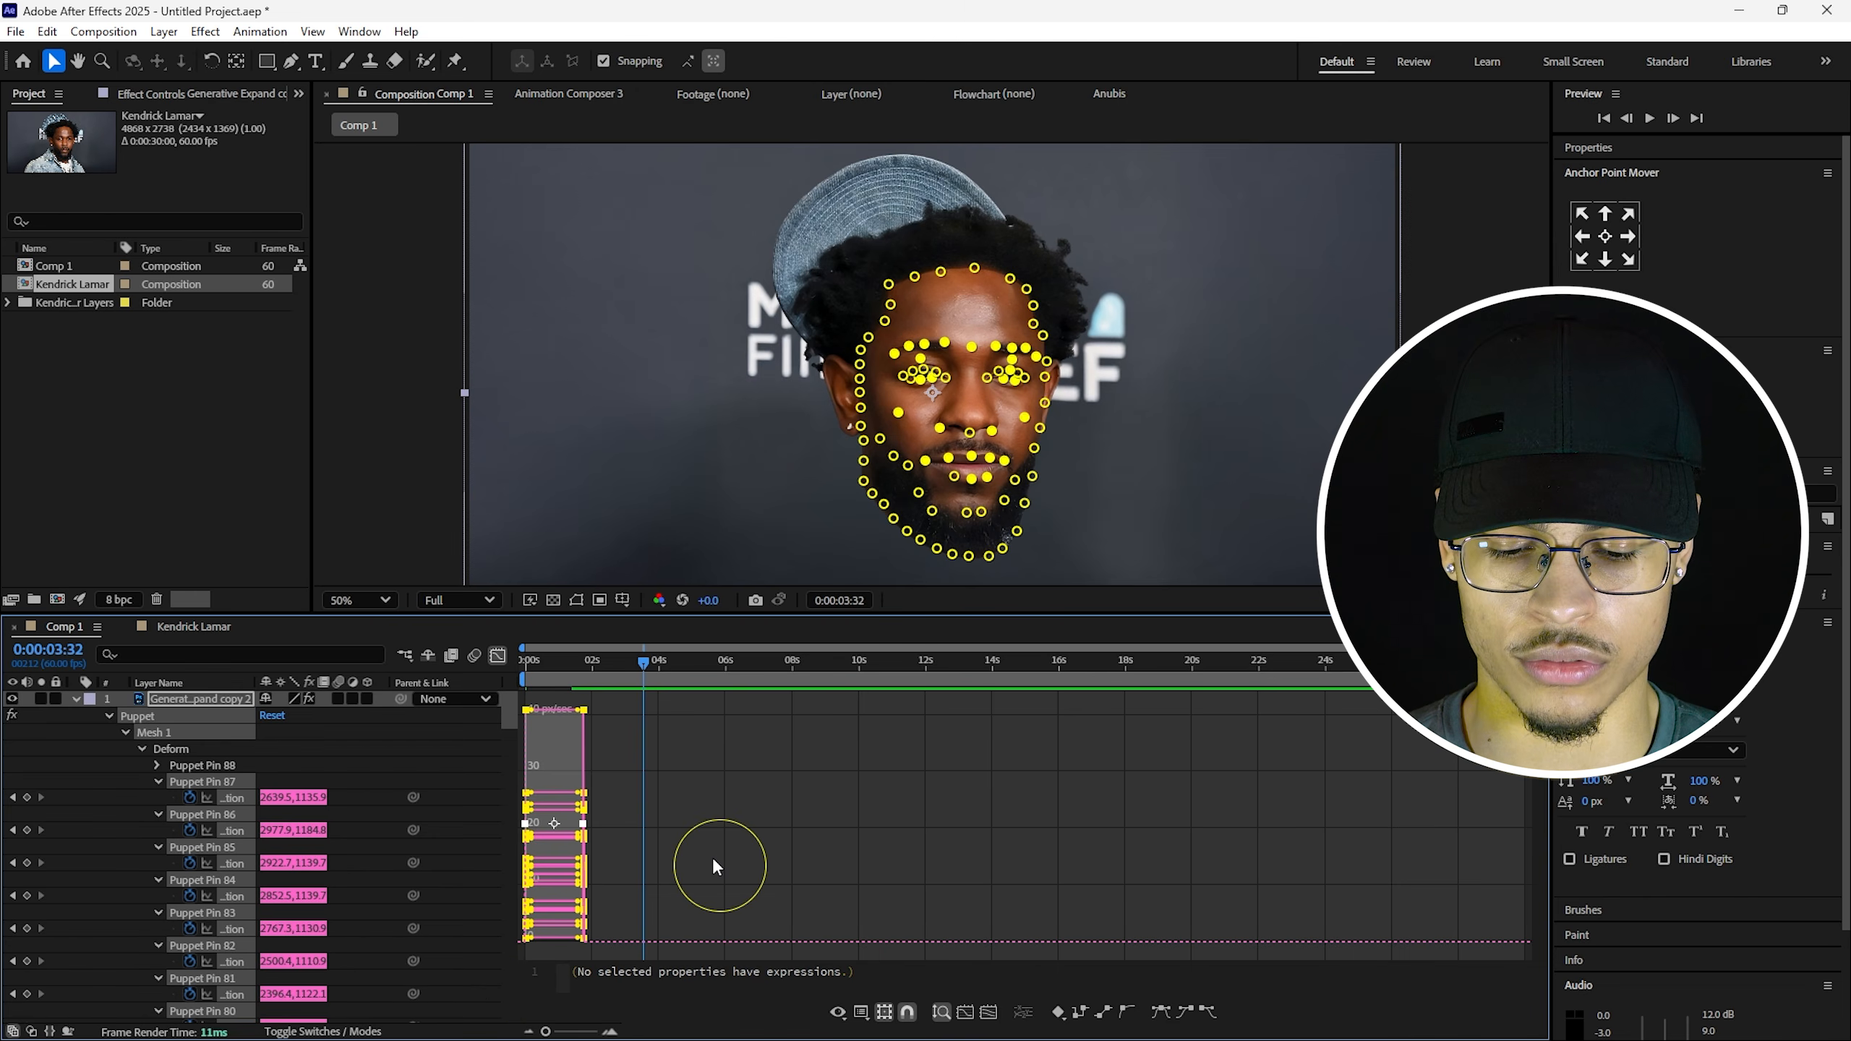
{"action": "key", "text": "F9"}
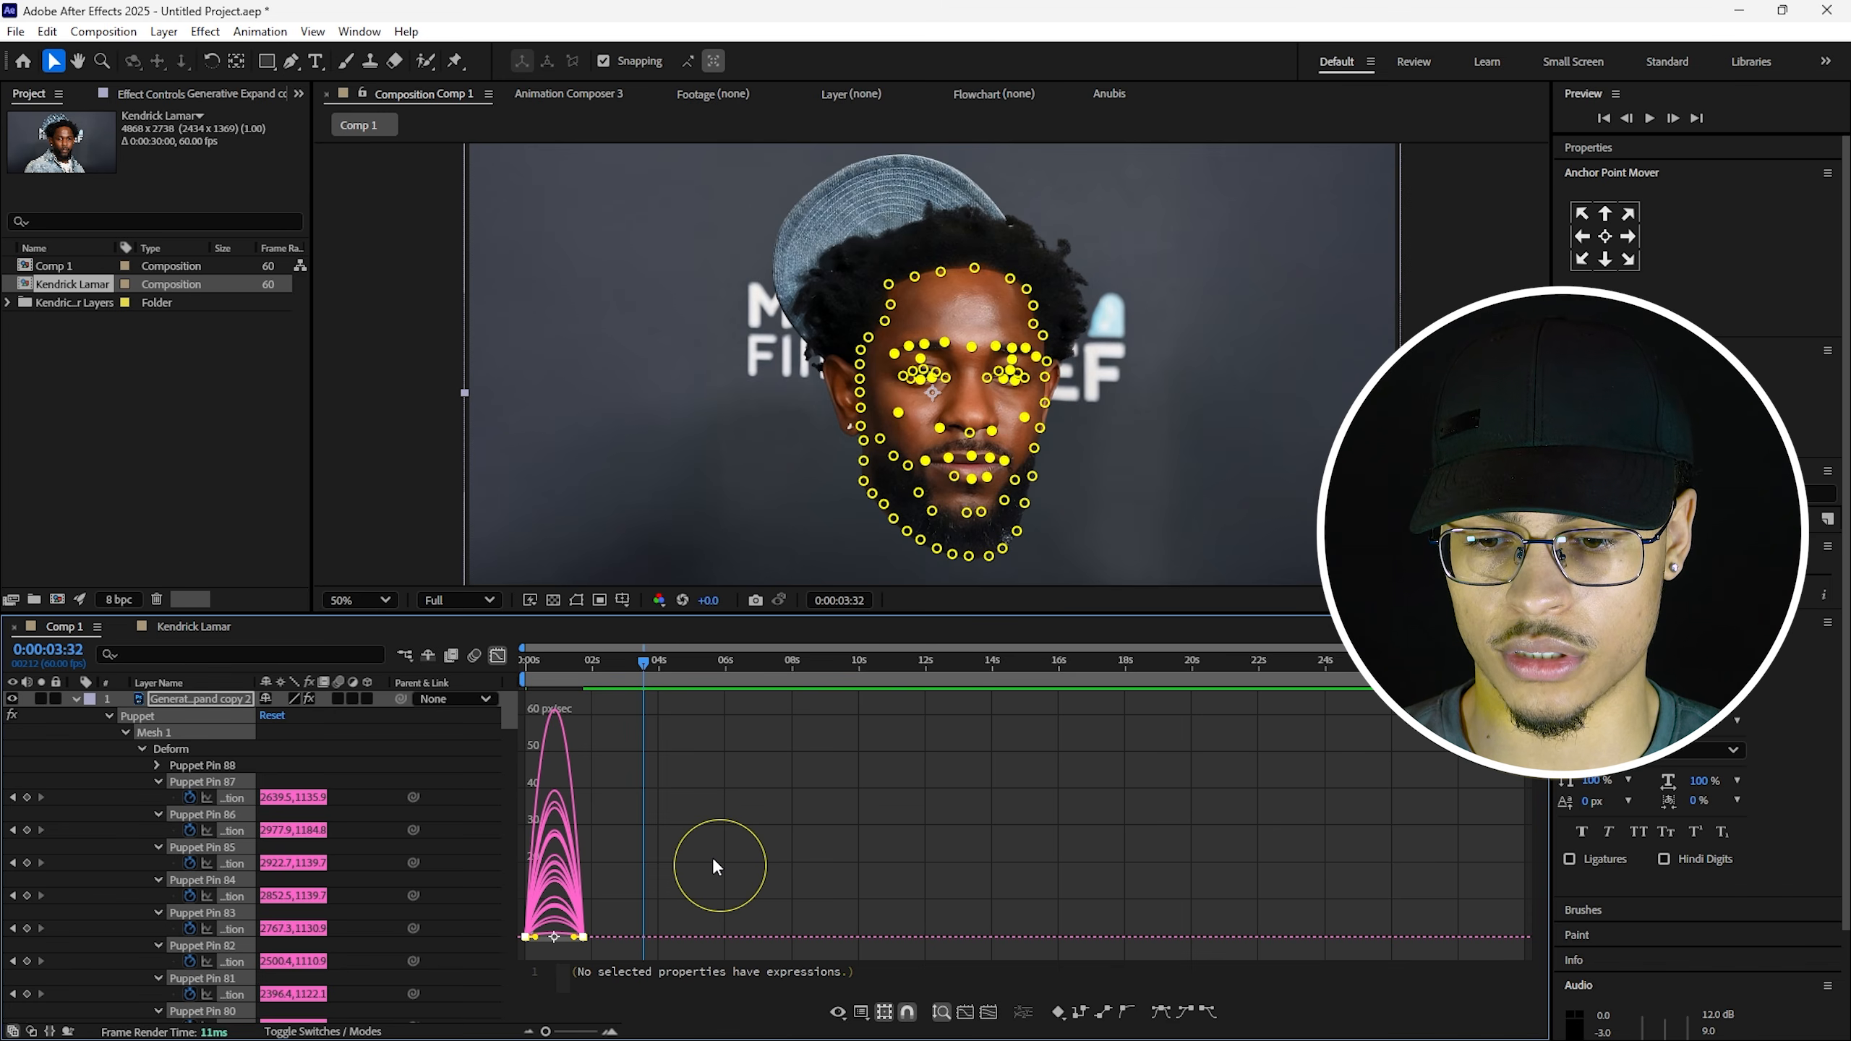
{"action": "left_click", "coordinate": [765, 750]}
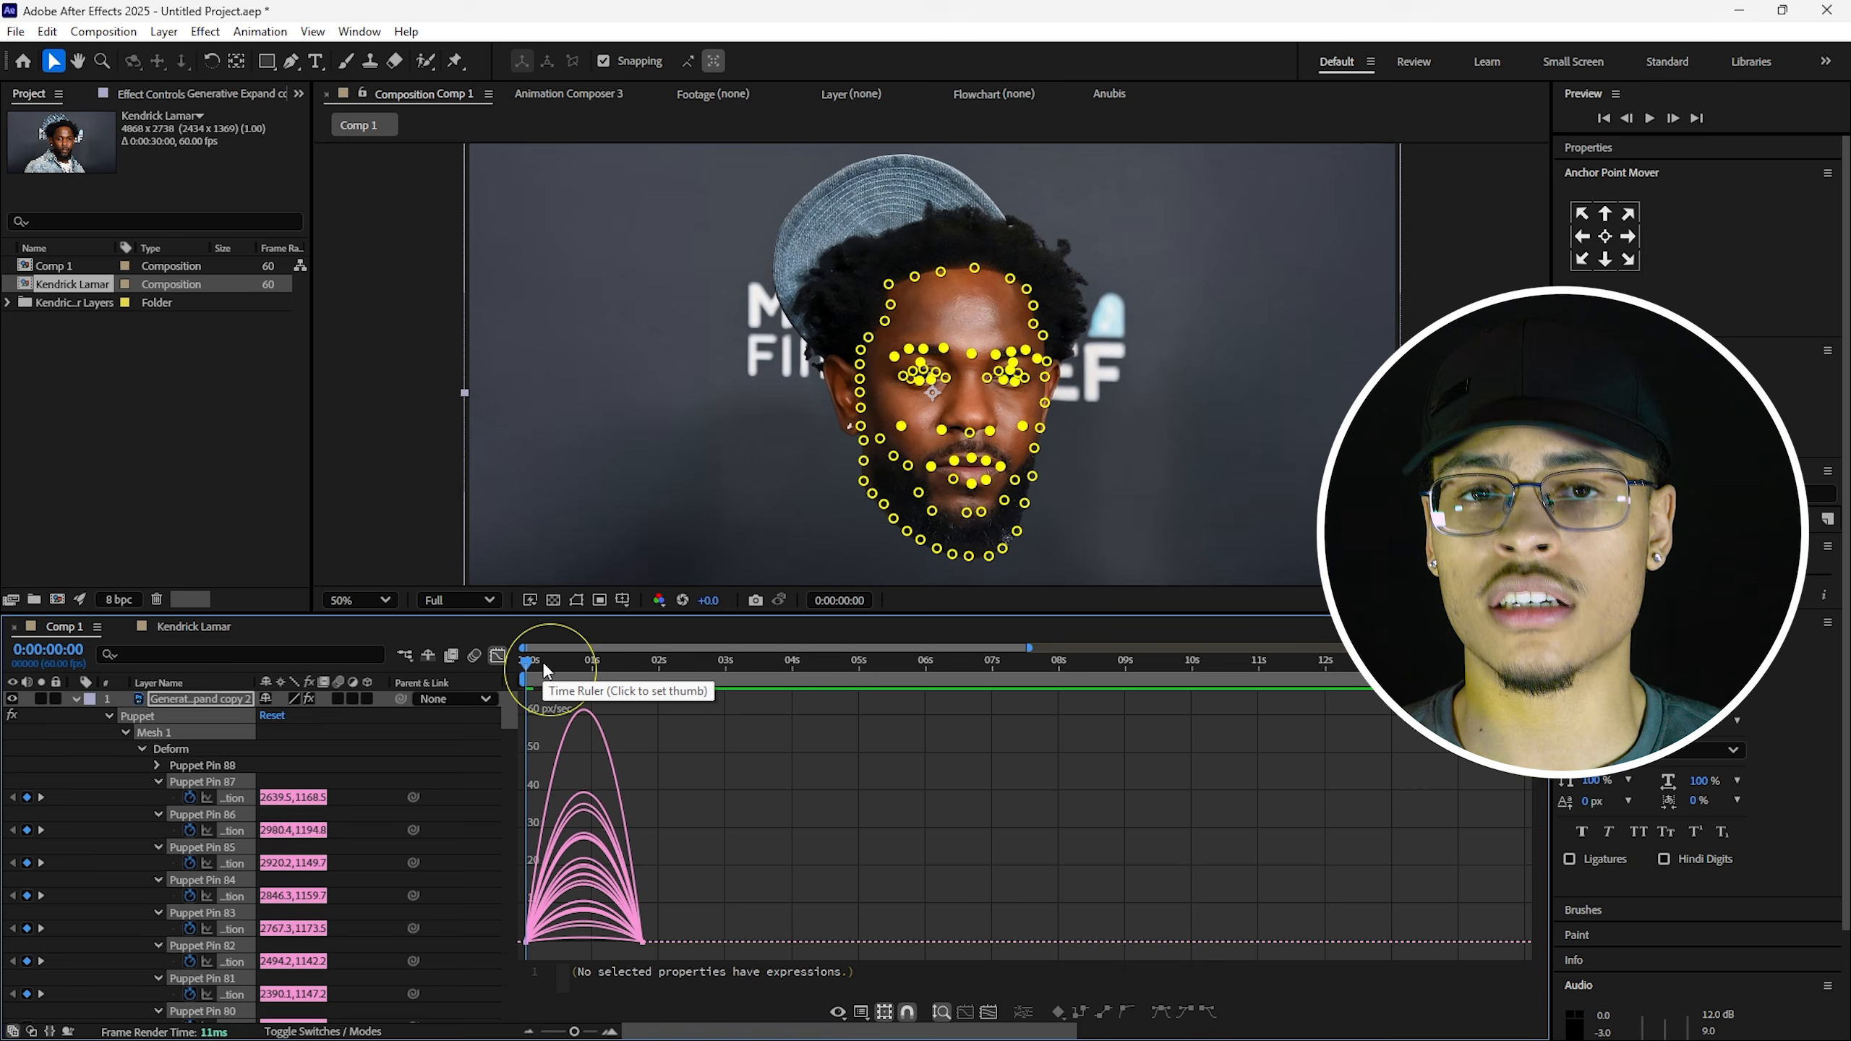
{"action": "left_click", "coordinate": [493, 673]}
{"action": "key", "text": "space"}
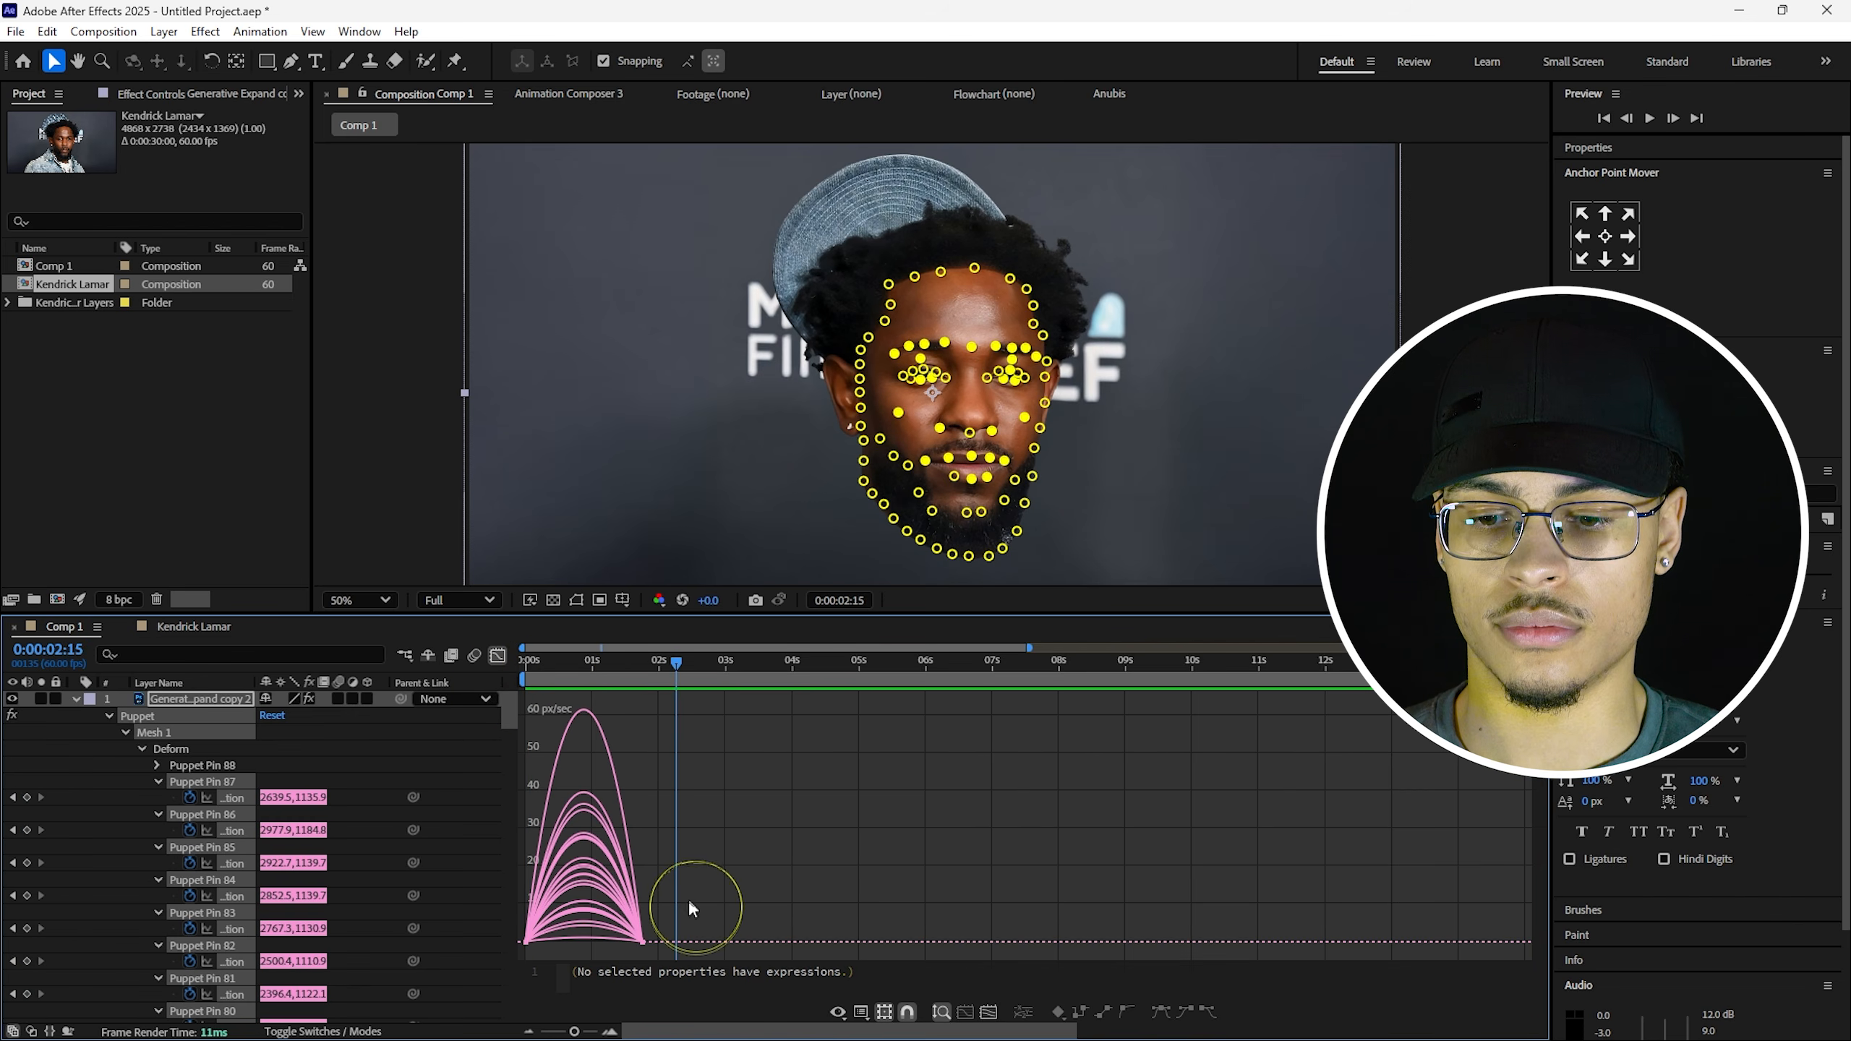
Stretch the final keyframes' ease influence to about 59%, rewind, and leave the Graph Editor.
{"action": "left_click_drag", "start_coordinate": [688, 903], "coordinate": [623, 941]}
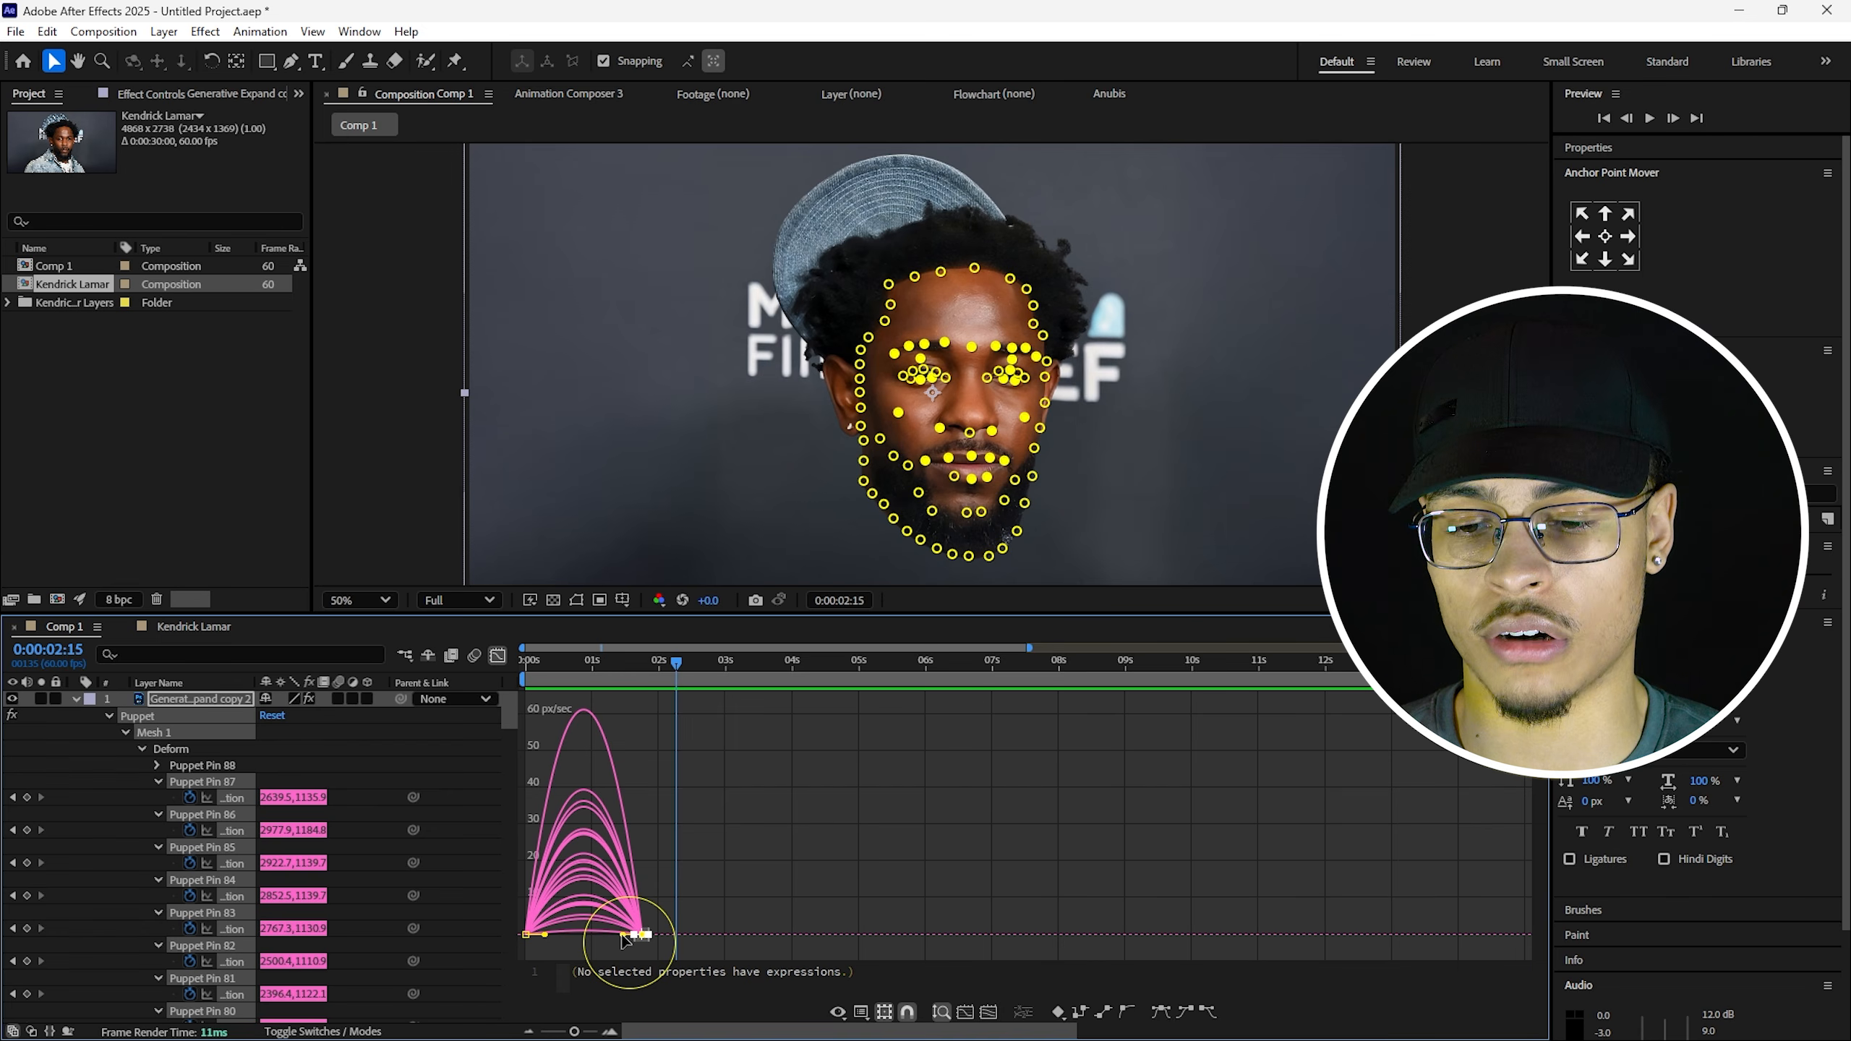
{"action": "left_click", "coordinate": [672, 907]}
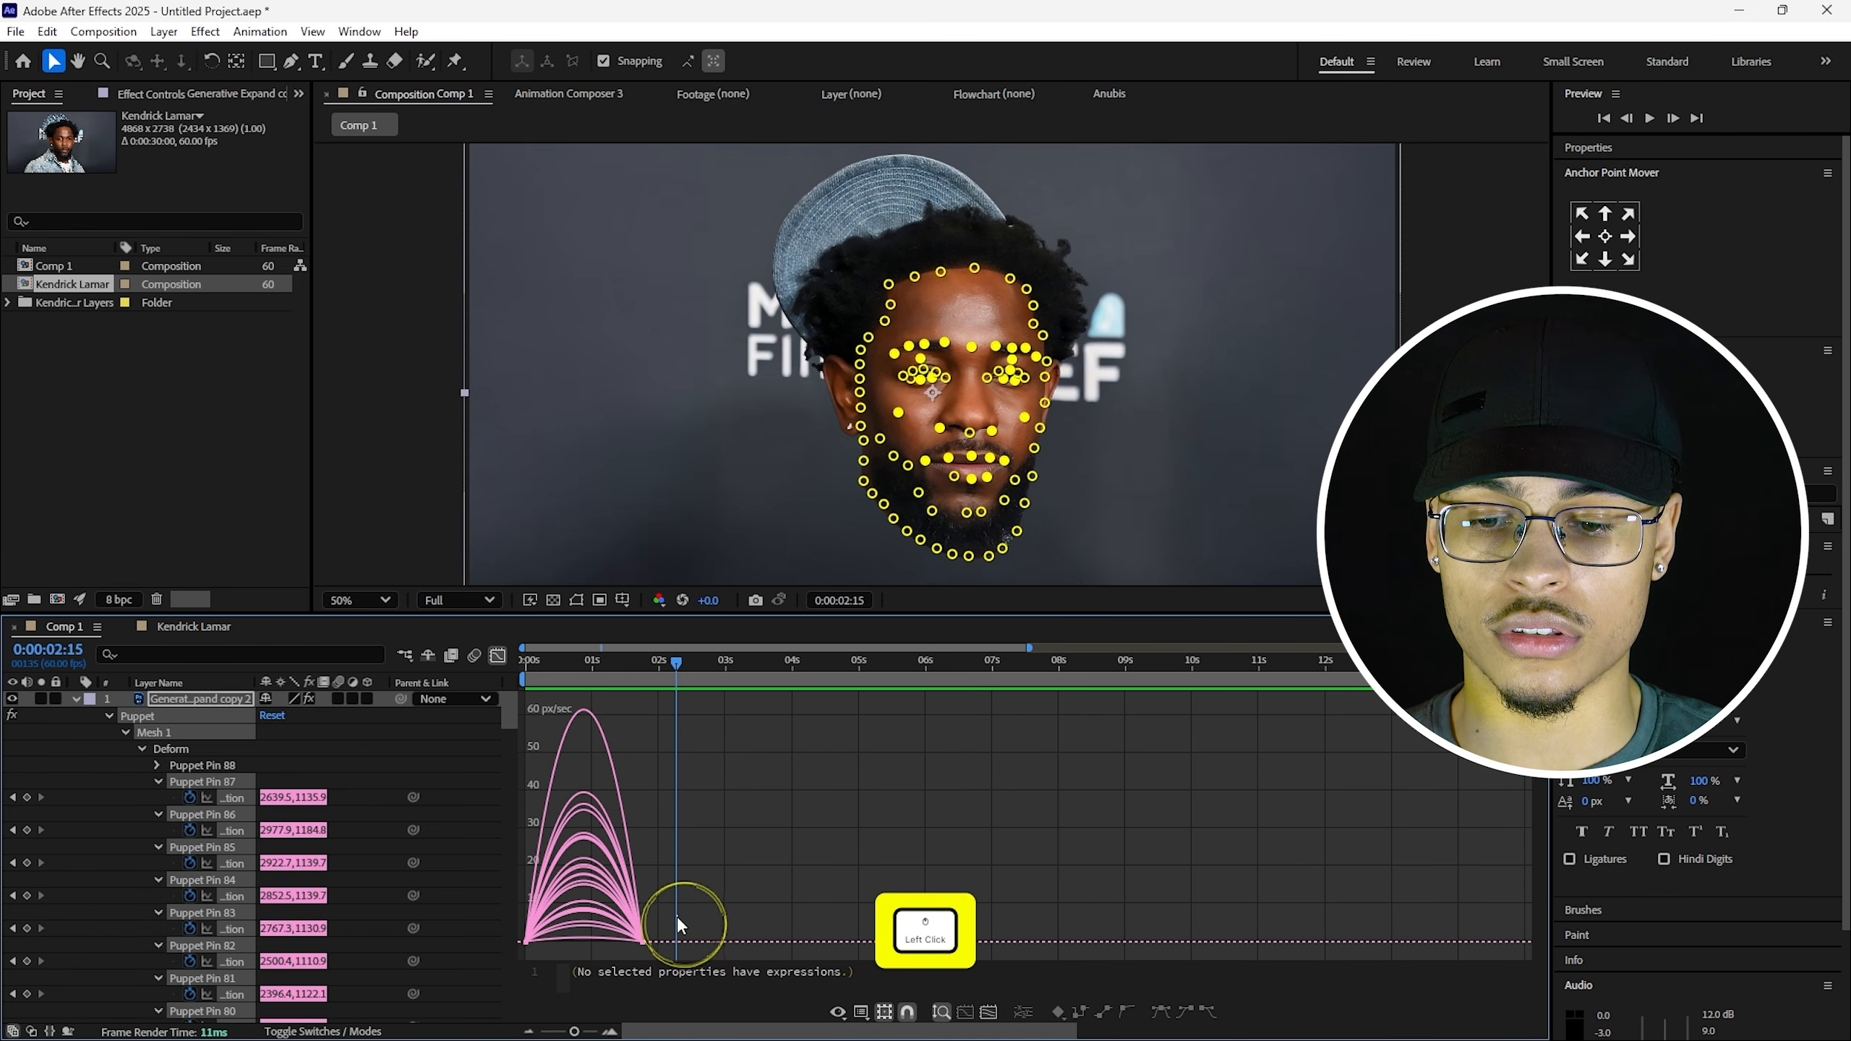
{"action": "left_click_drag", "start_coordinate": [677, 916], "coordinate": [629, 969]}
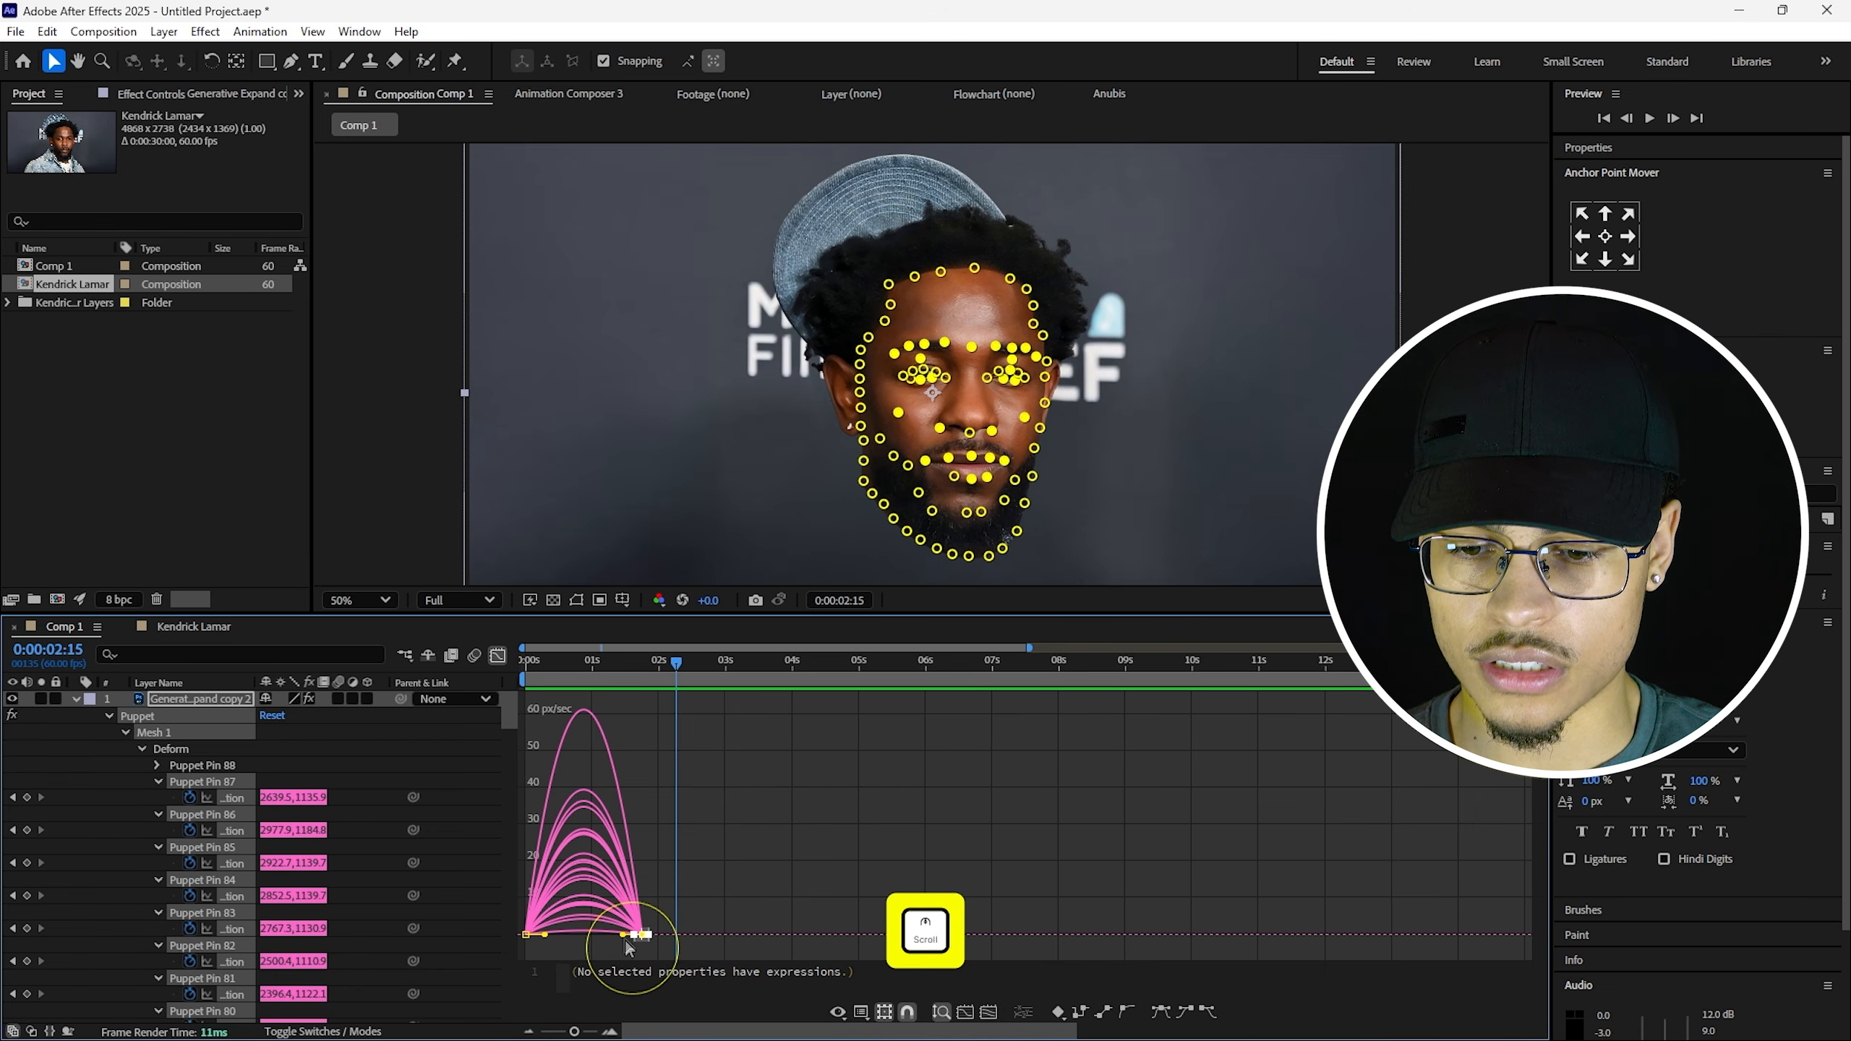
{"action": "left_click_drag", "start_coordinate": [625, 939], "coordinate": [610, 937]}
{"action": "key", "text": "Home"}
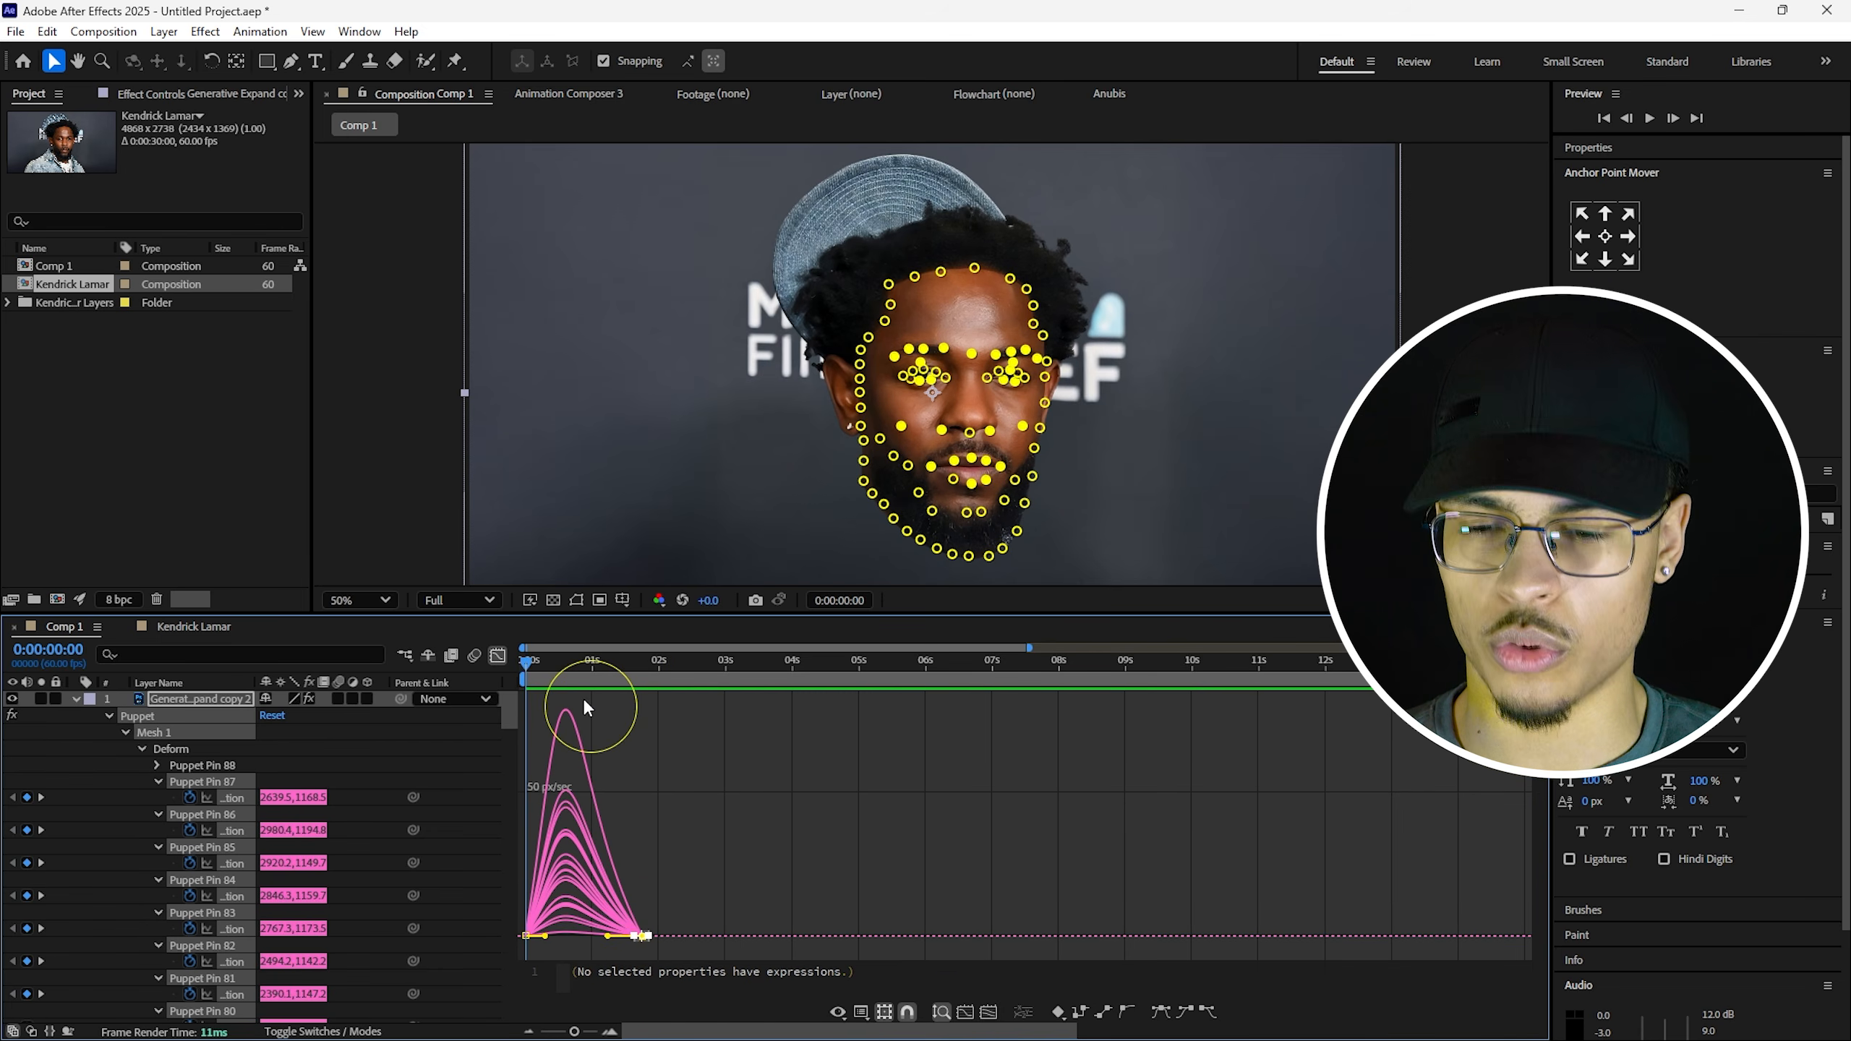
{"action": "key", "text": "shift+F3"}
{"action": "left_click", "coordinate": [564, 746]}
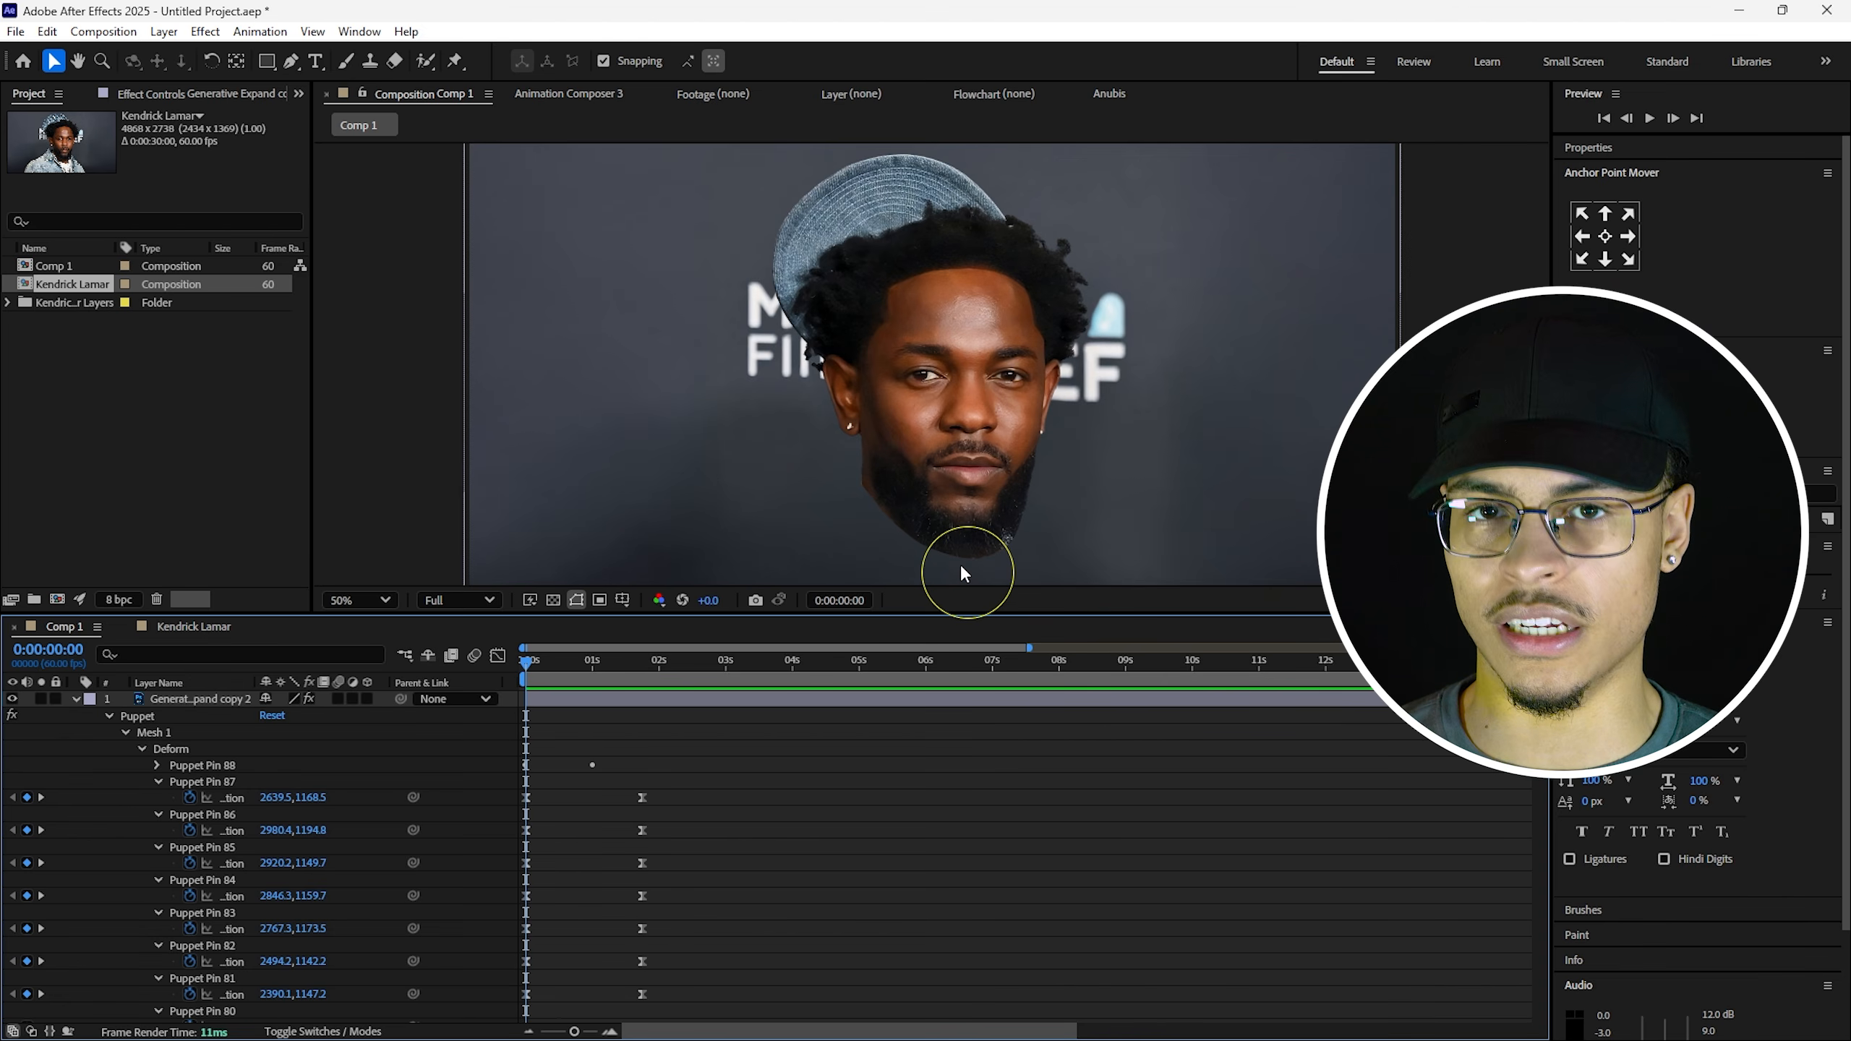
Lower the brow, cheek and nose puppet pins slightly on the face.
{"action": "scroll", "coordinate": [991, 470], "scroll_direction": "up", "scroll_amount": 1}
{"action": "left_click", "coordinate": [996, 467]}
{"action": "key", "text": "ctrl+z"}
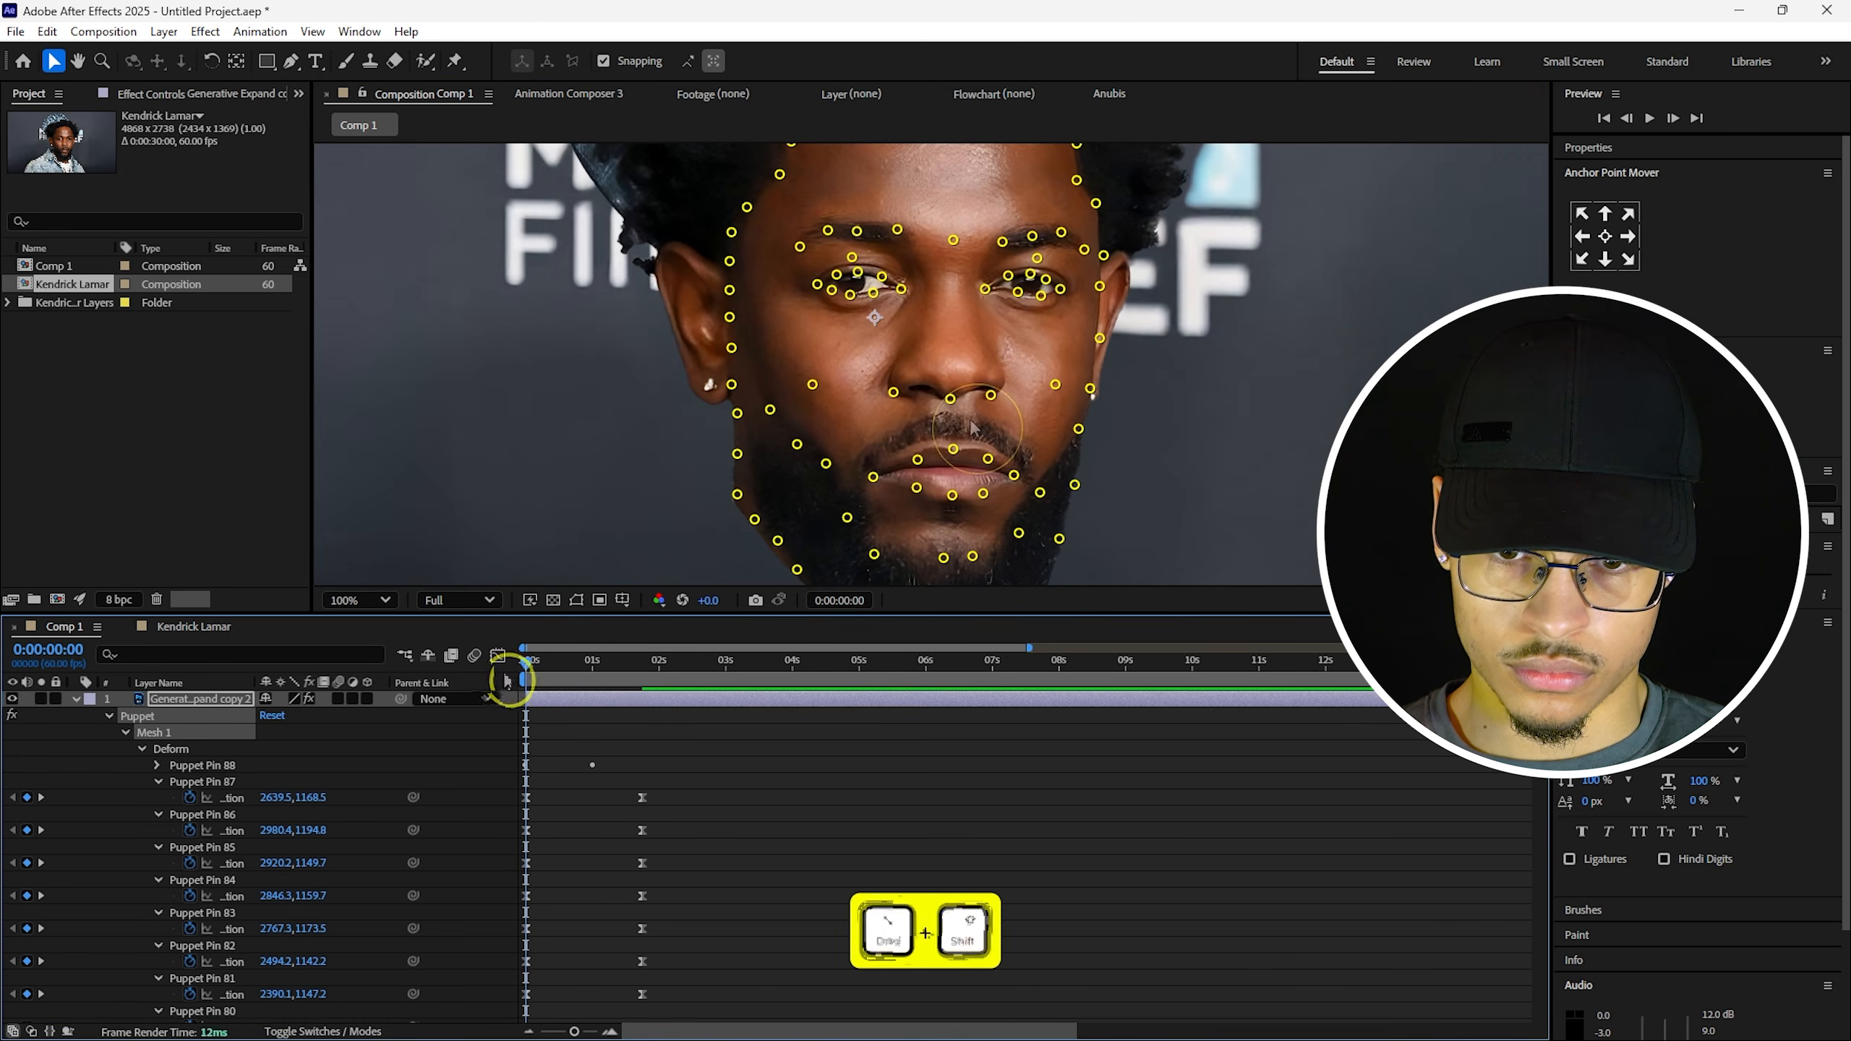
{"action": "left_click_drag", "start_coordinate": [1055, 384], "coordinate": [1053, 397]}
{"action": "left_click_drag", "start_coordinate": [991, 395], "coordinate": [991, 398]}
{"action": "left_click_drag", "start_coordinate": [894, 392], "coordinate": [894, 397]}
{"action": "left_click_drag", "start_coordinate": [813, 384], "coordinate": [814, 397]}
{"action": "left_click_drag", "start_coordinate": [897, 230], "coordinate": [897, 237]}
{"action": "left_click_drag", "start_coordinate": [1003, 241], "coordinate": [1002, 247]}
{"action": "left_click_drag", "start_coordinate": [953, 240], "coordinate": [954, 248]}
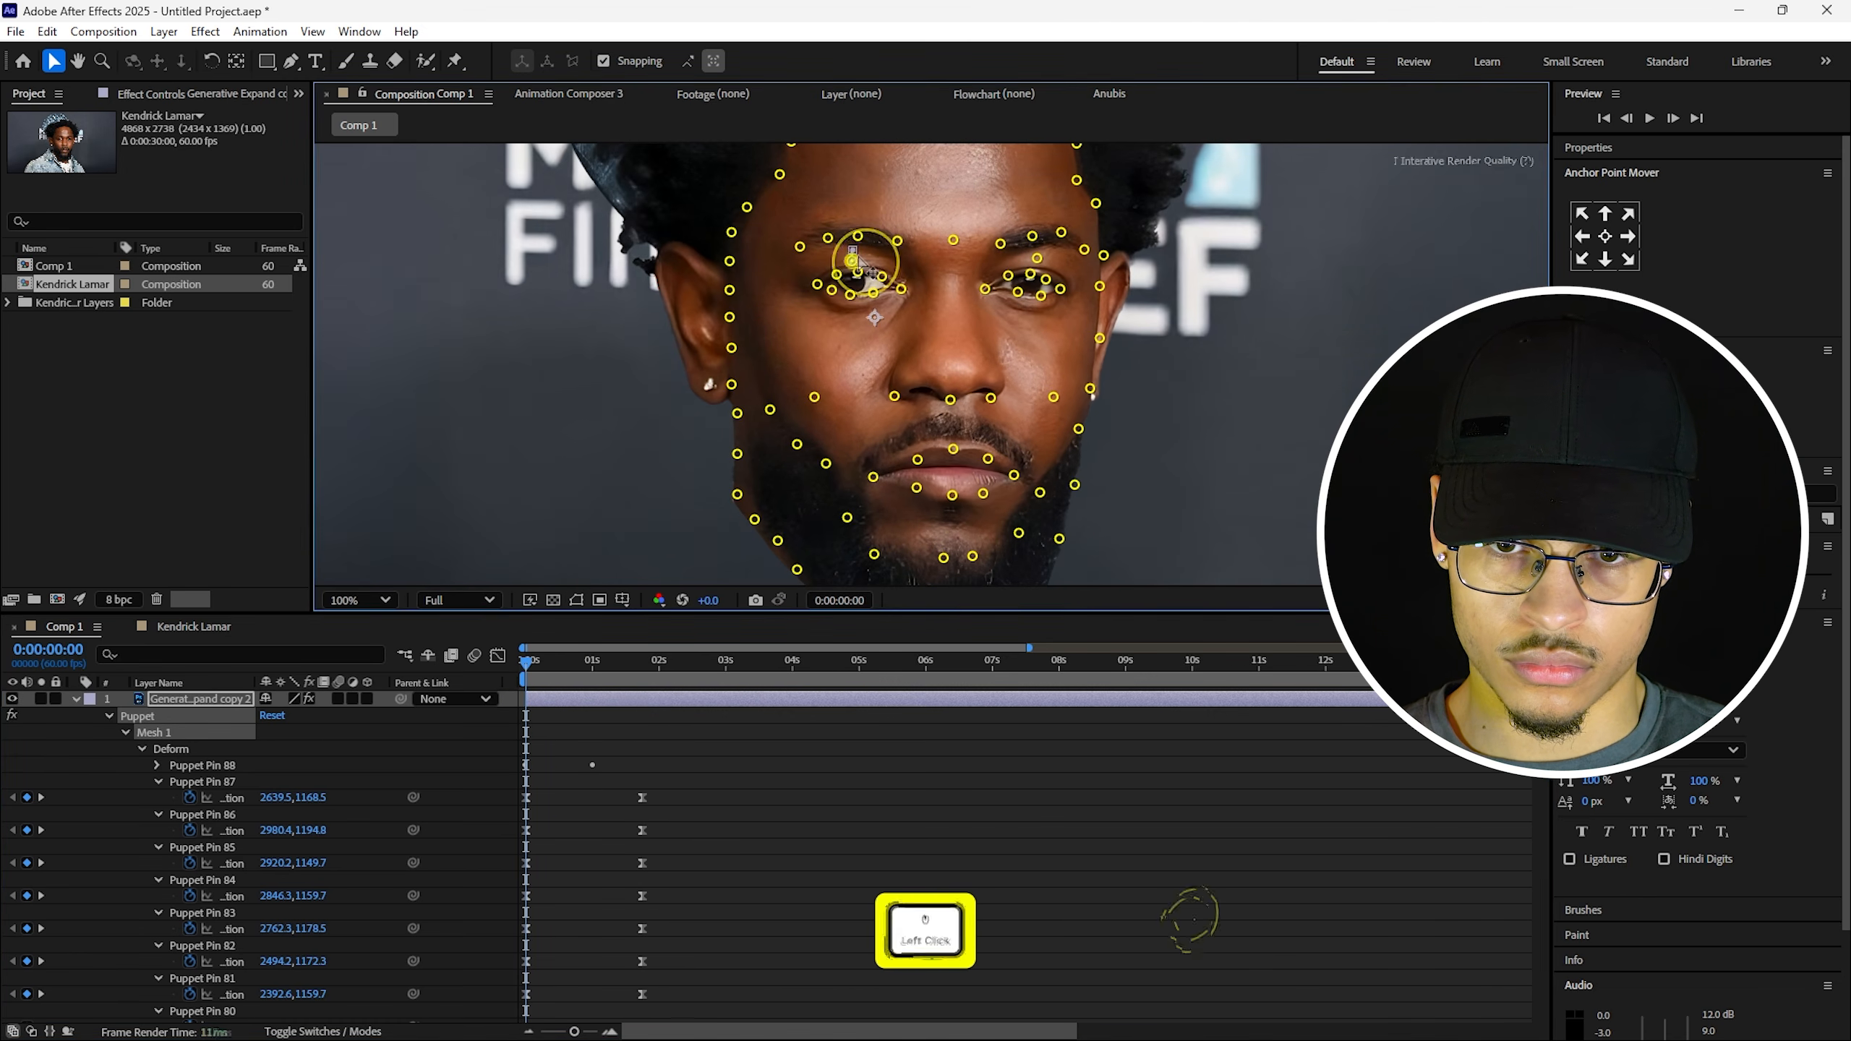
{"action": "left_click", "coordinate": [1116, 744]}
Add a new puppet pin at the lower lip and nudge a cheek pin into place.
{"action": "scroll", "coordinate": [910, 297], "scroll_direction": "up", "scroll_amount": 1}
{"action": "scroll", "coordinate": [820, 376], "scroll_direction": "down", "scroll_amount": 1}
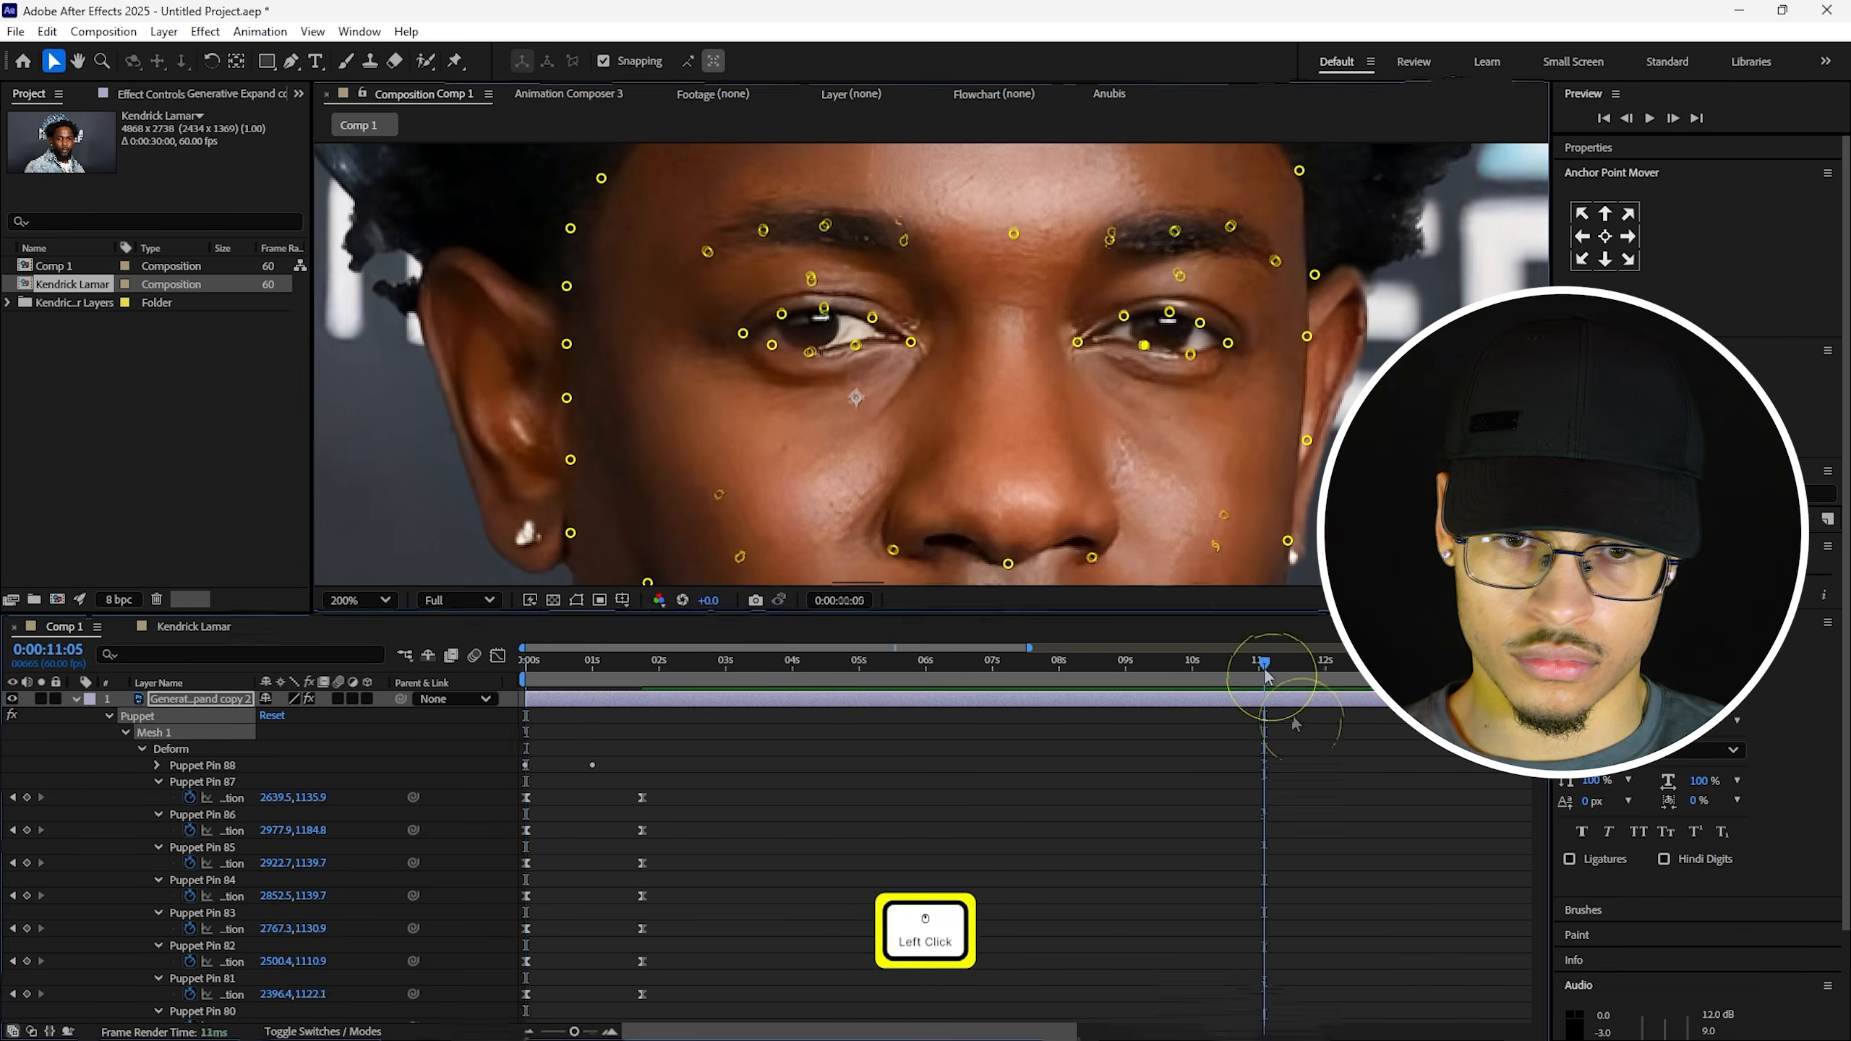
{"action": "left_click", "coordinate": [961, 470]}
{"action": "left_click", "coordinate": [198, 814]}
{"action": "left_click", "coordinate": [1024, 410]}
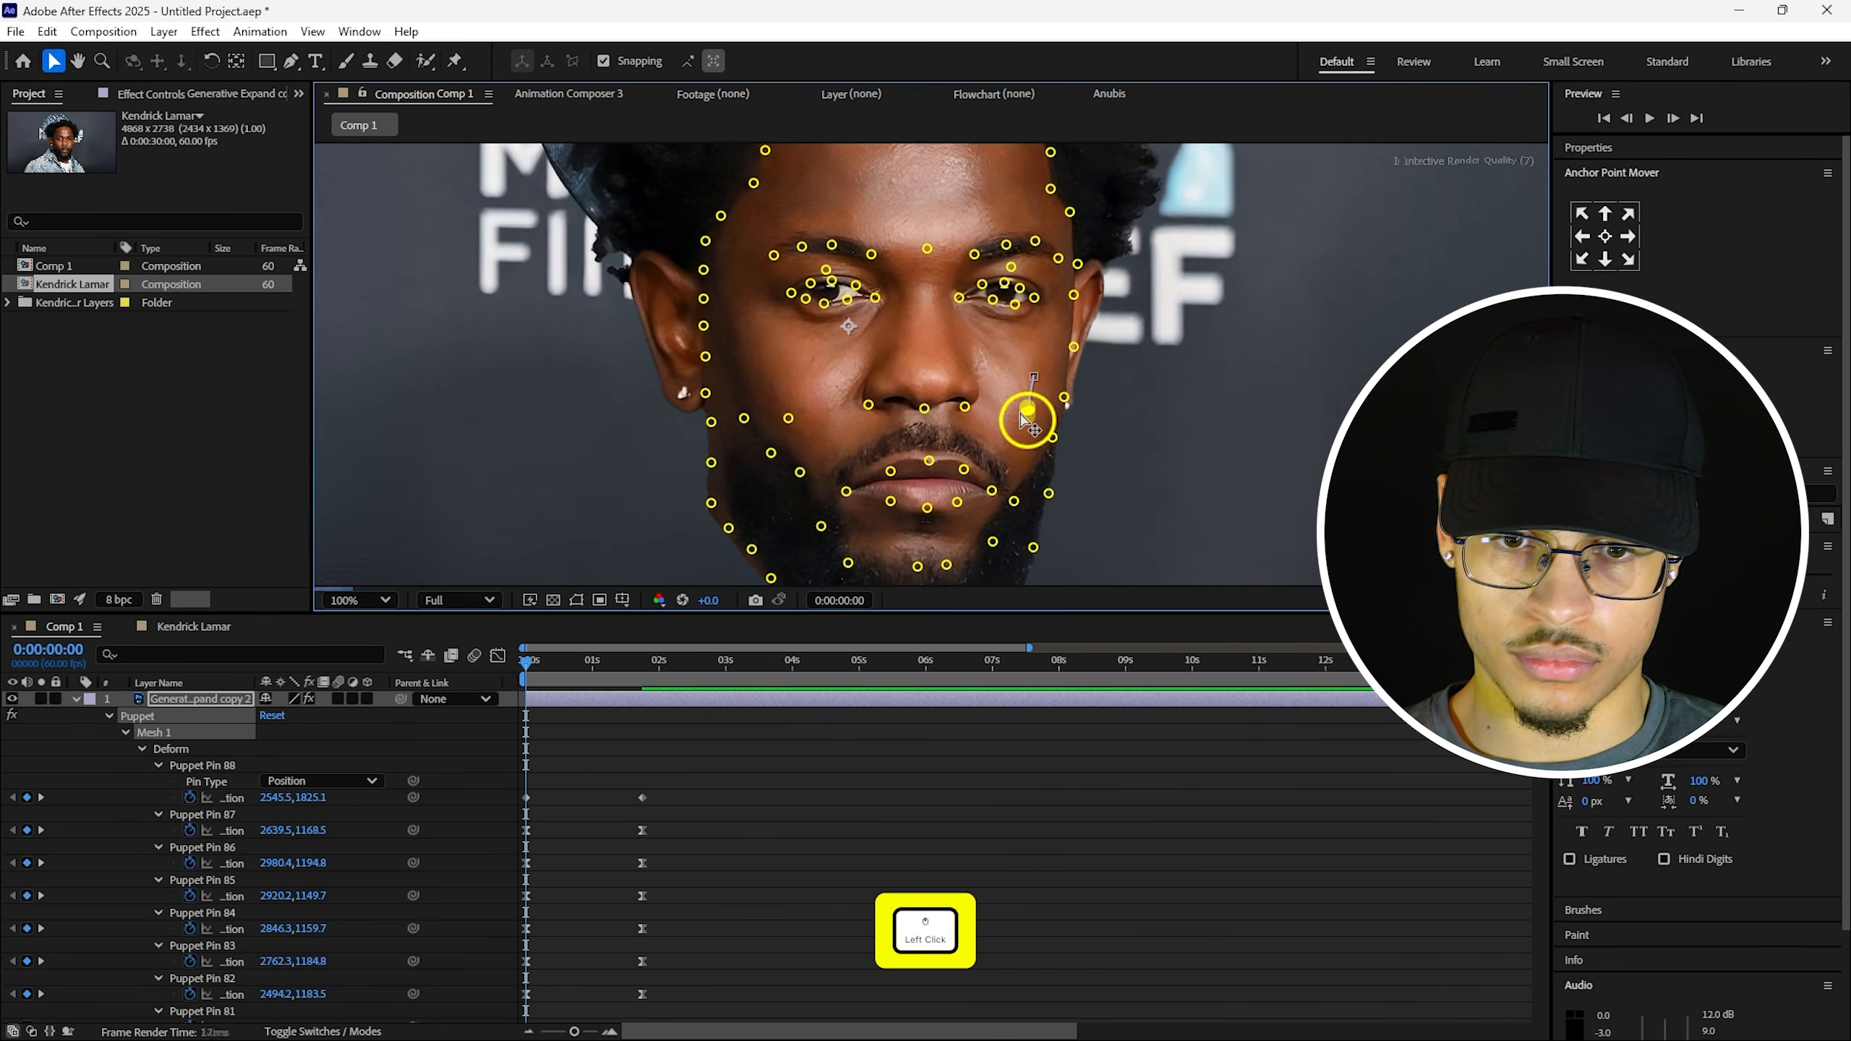
{"action": "left_click_drag", "start_coordinate": [806, 297], "coordinate": [804, 307]}
Preview the finished smile animation and select the puppet-deformed head layer.
{"action": "scroll", "coordinate": [809, 306], "scroll_direction": "down", "scroll_amount": 1}
{"action": "left_click", "coordinate": [1024, 722]}
{"action": "key", "text": "space"}
{"action": "key", "text": "space"}
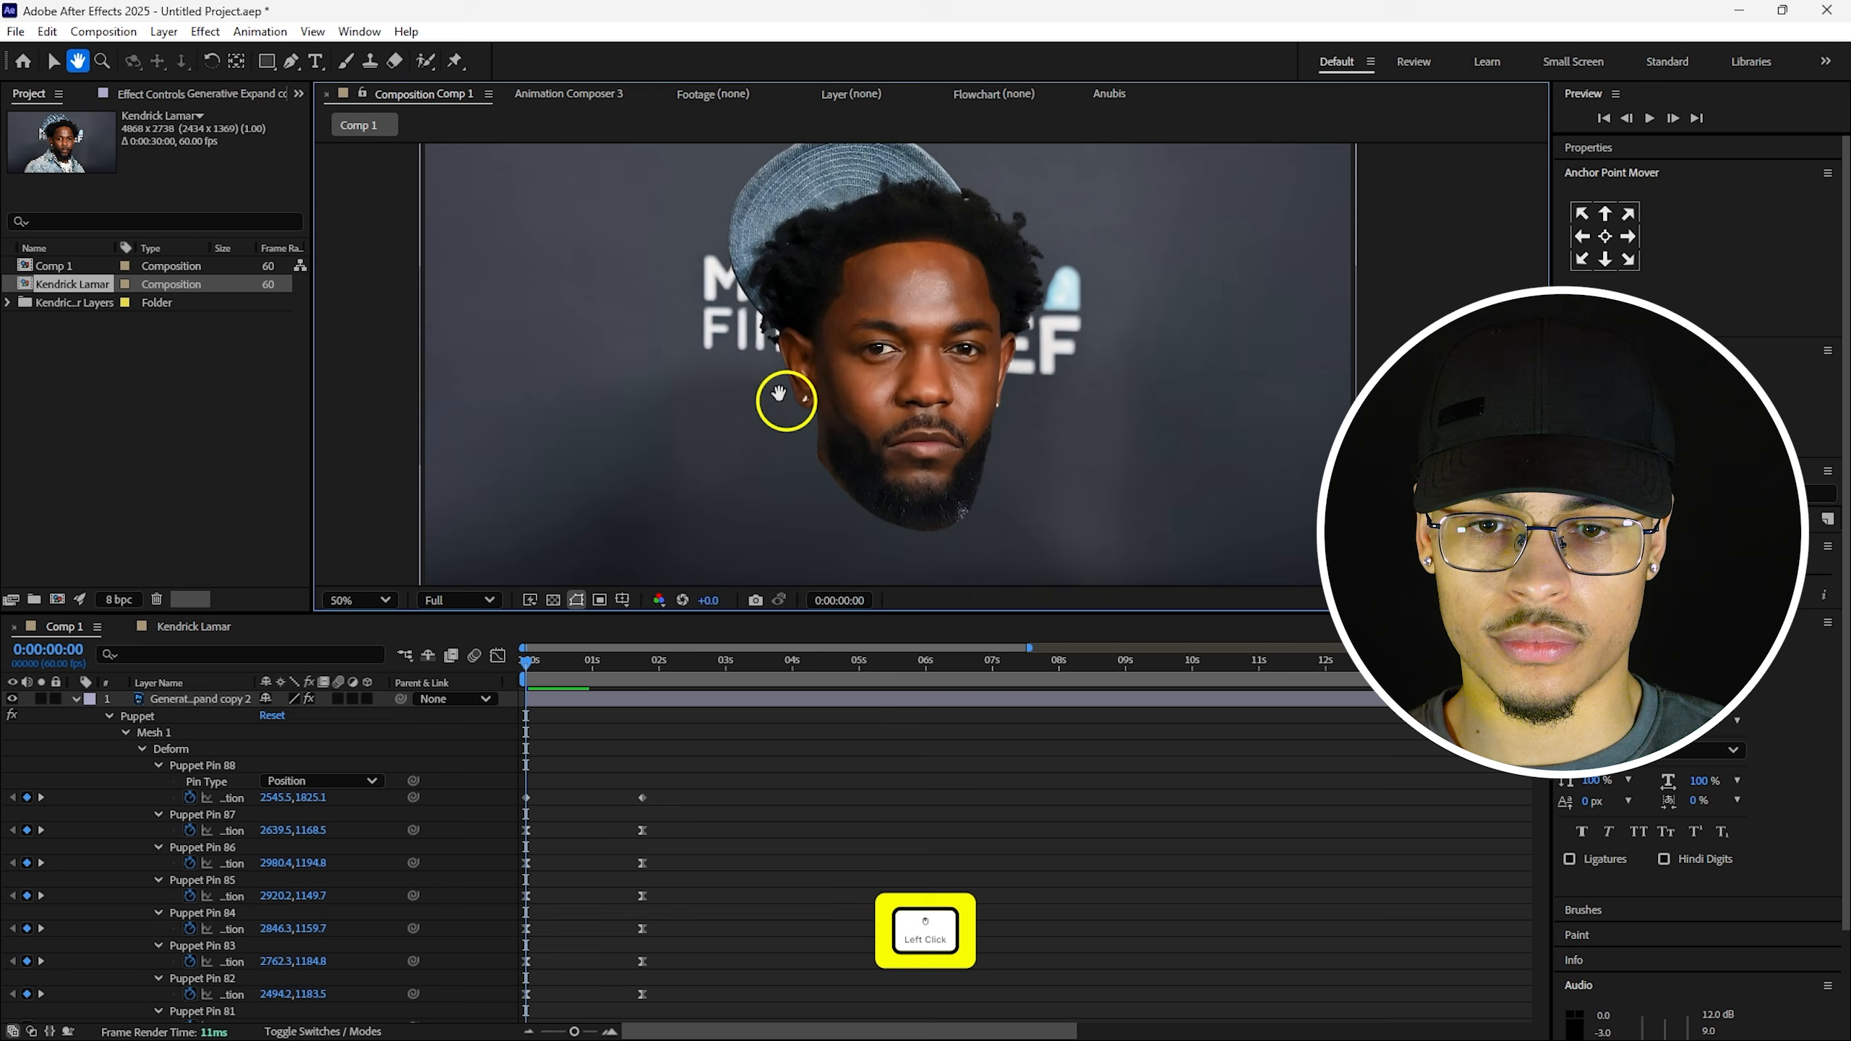
{"action": "left_click_drag", "start_coordinate": [785, 401], "coordinate": [758, 400]}
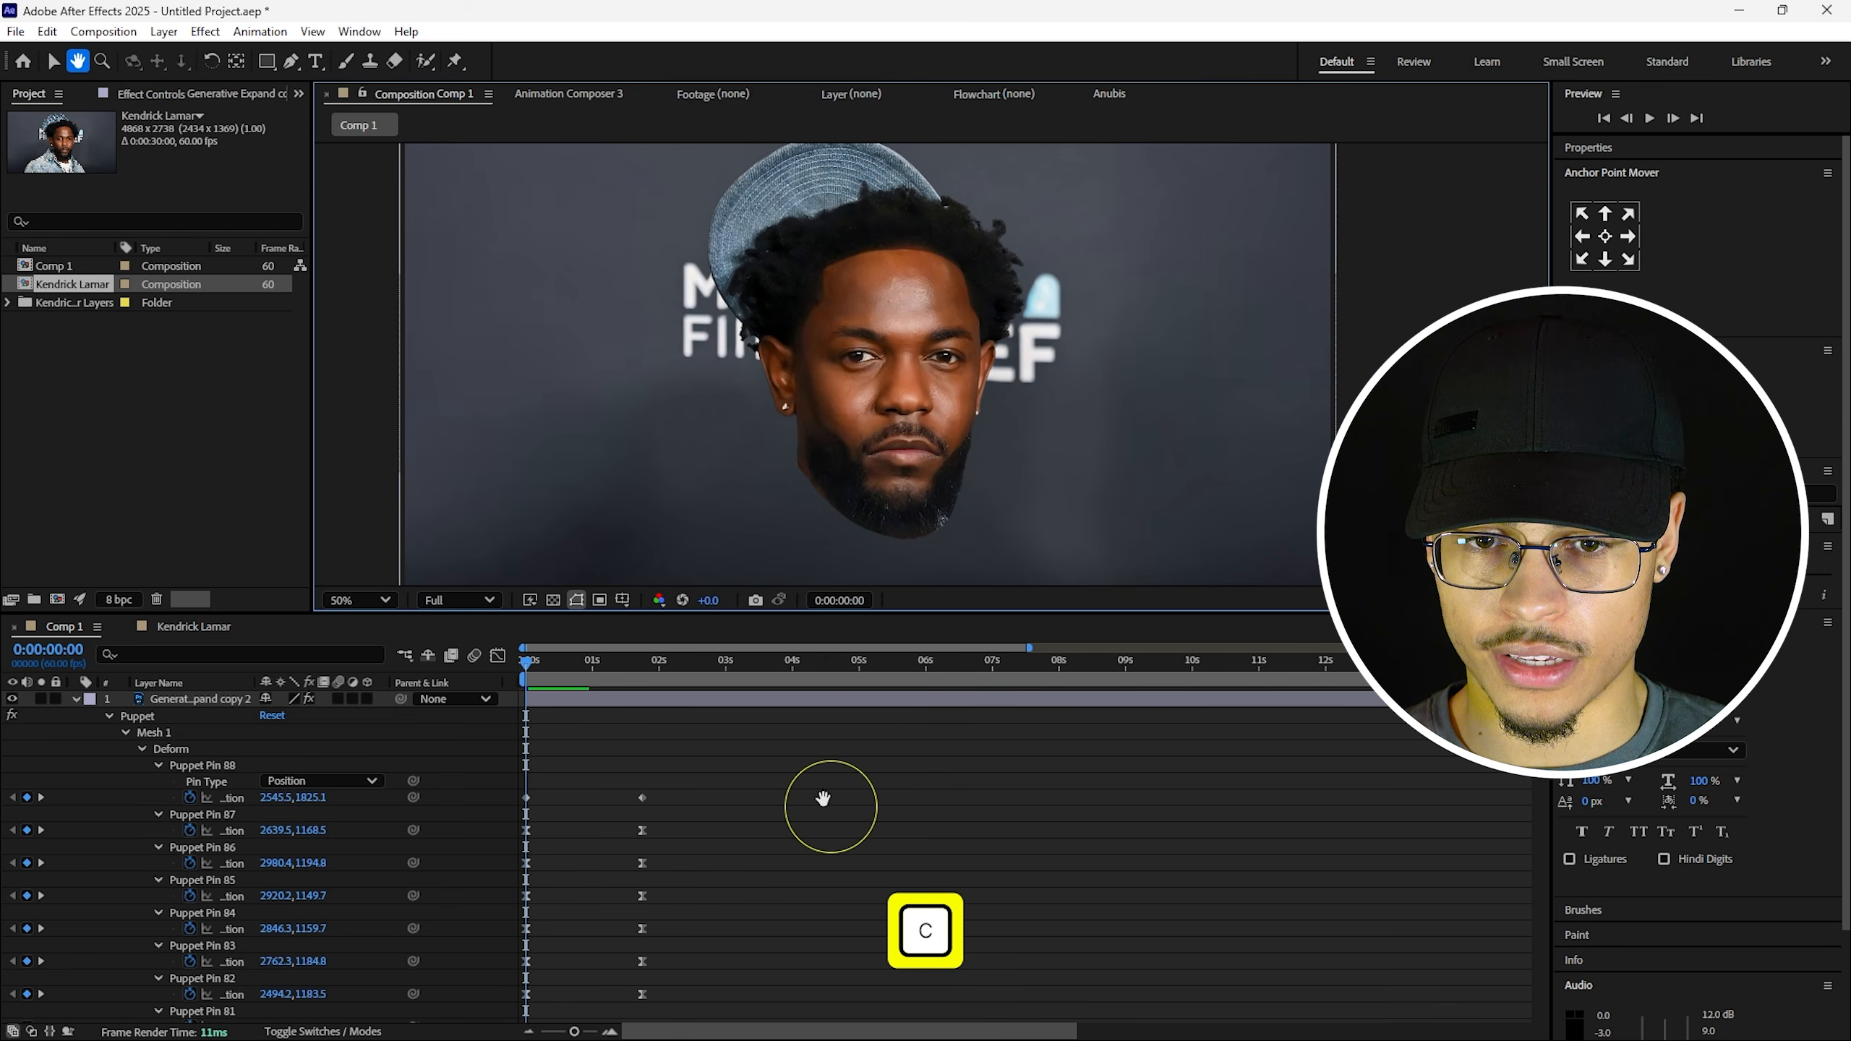
{"action": "left_click", "coordinate": [633, 780]}
{"action": "left_click", "coordinate": [549, 680]}
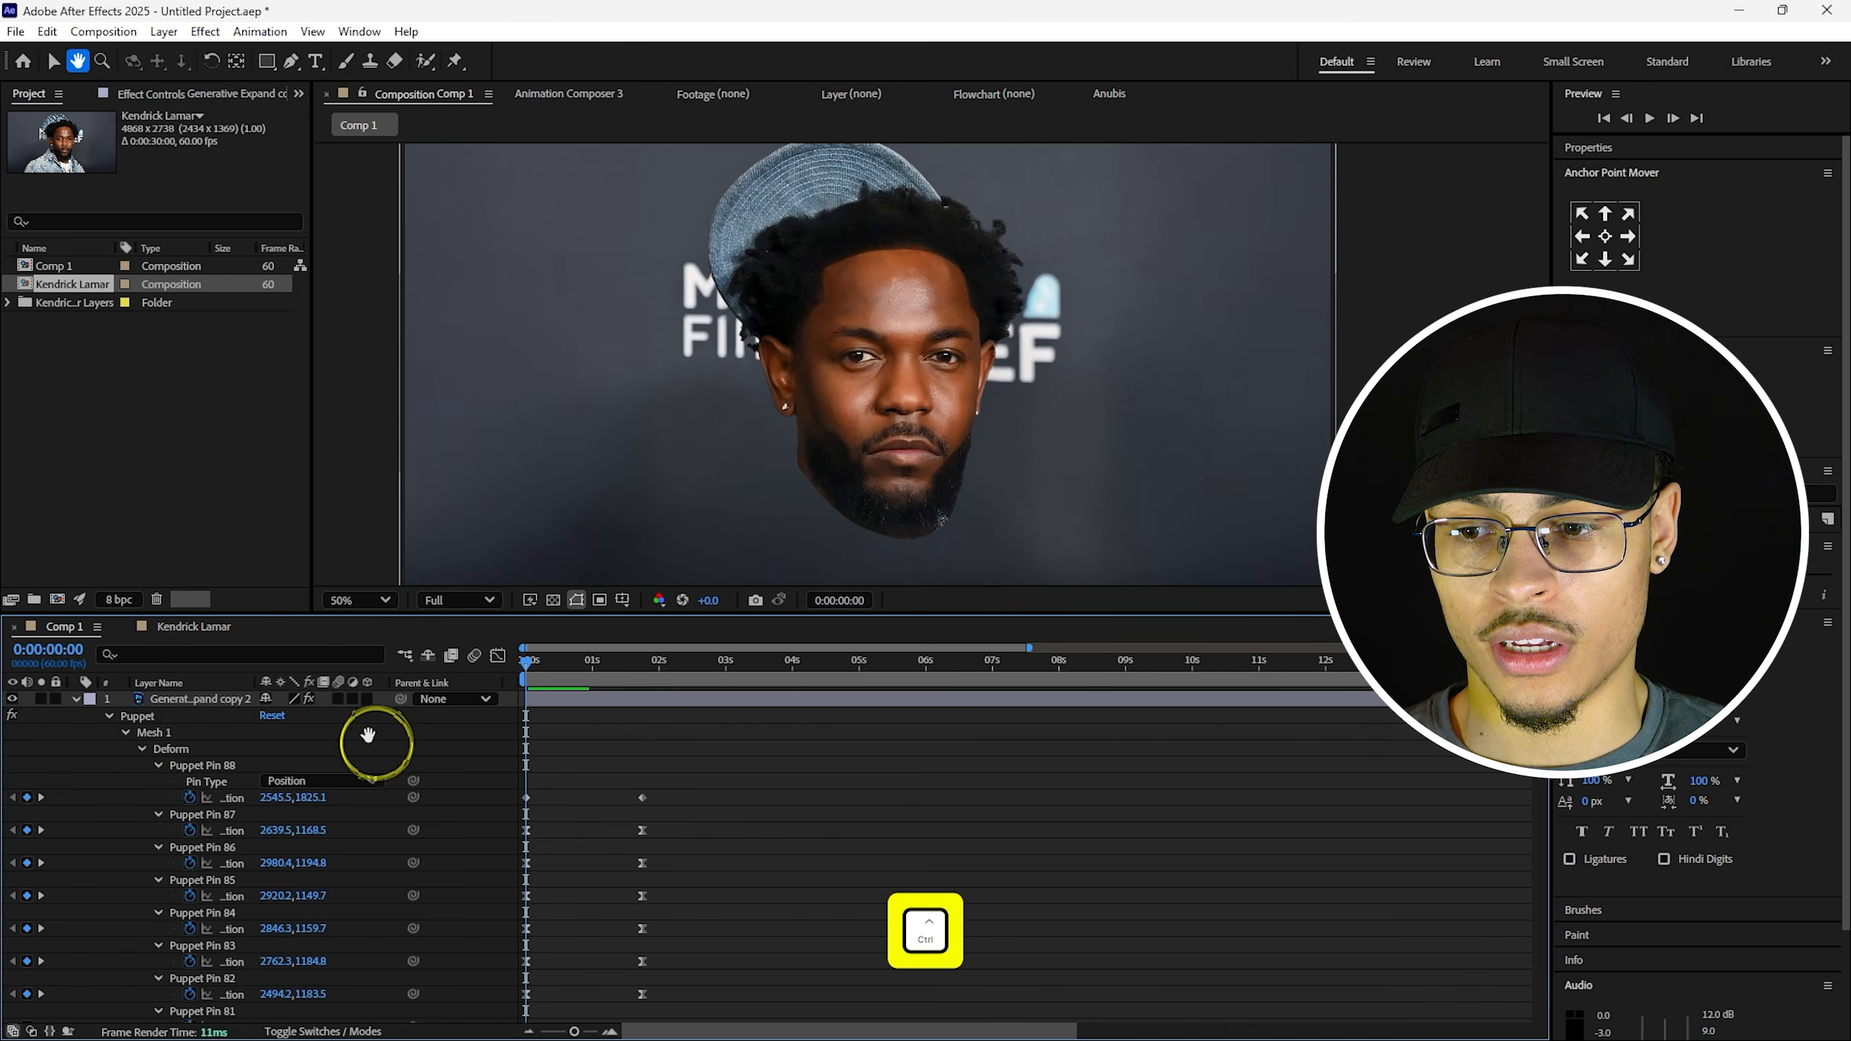
{"action": "left_click", "coordinate": [197, 700]}
Duplicate the head layer, hide the top copy, and make the second layer visible again.
{"action": "key", "text": "ctrl+d"}
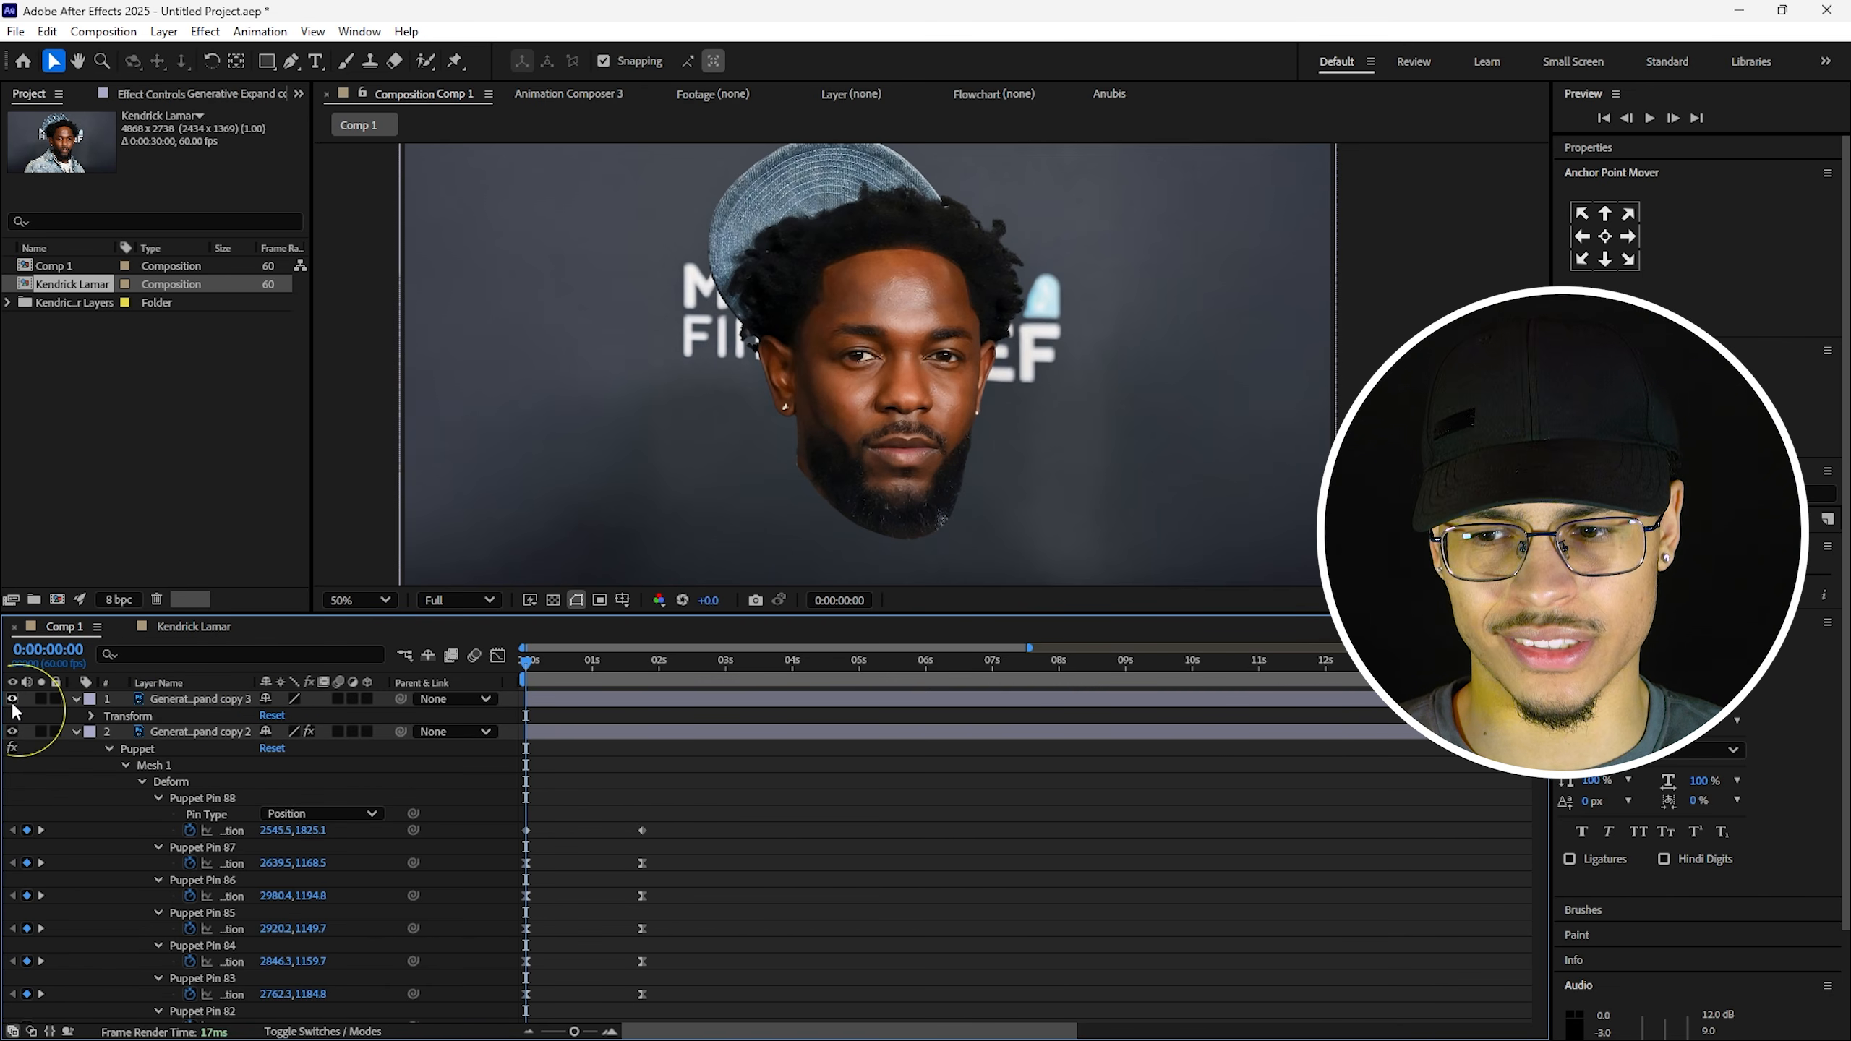
{"action": "left_click", "coordinate": [12, 702]}
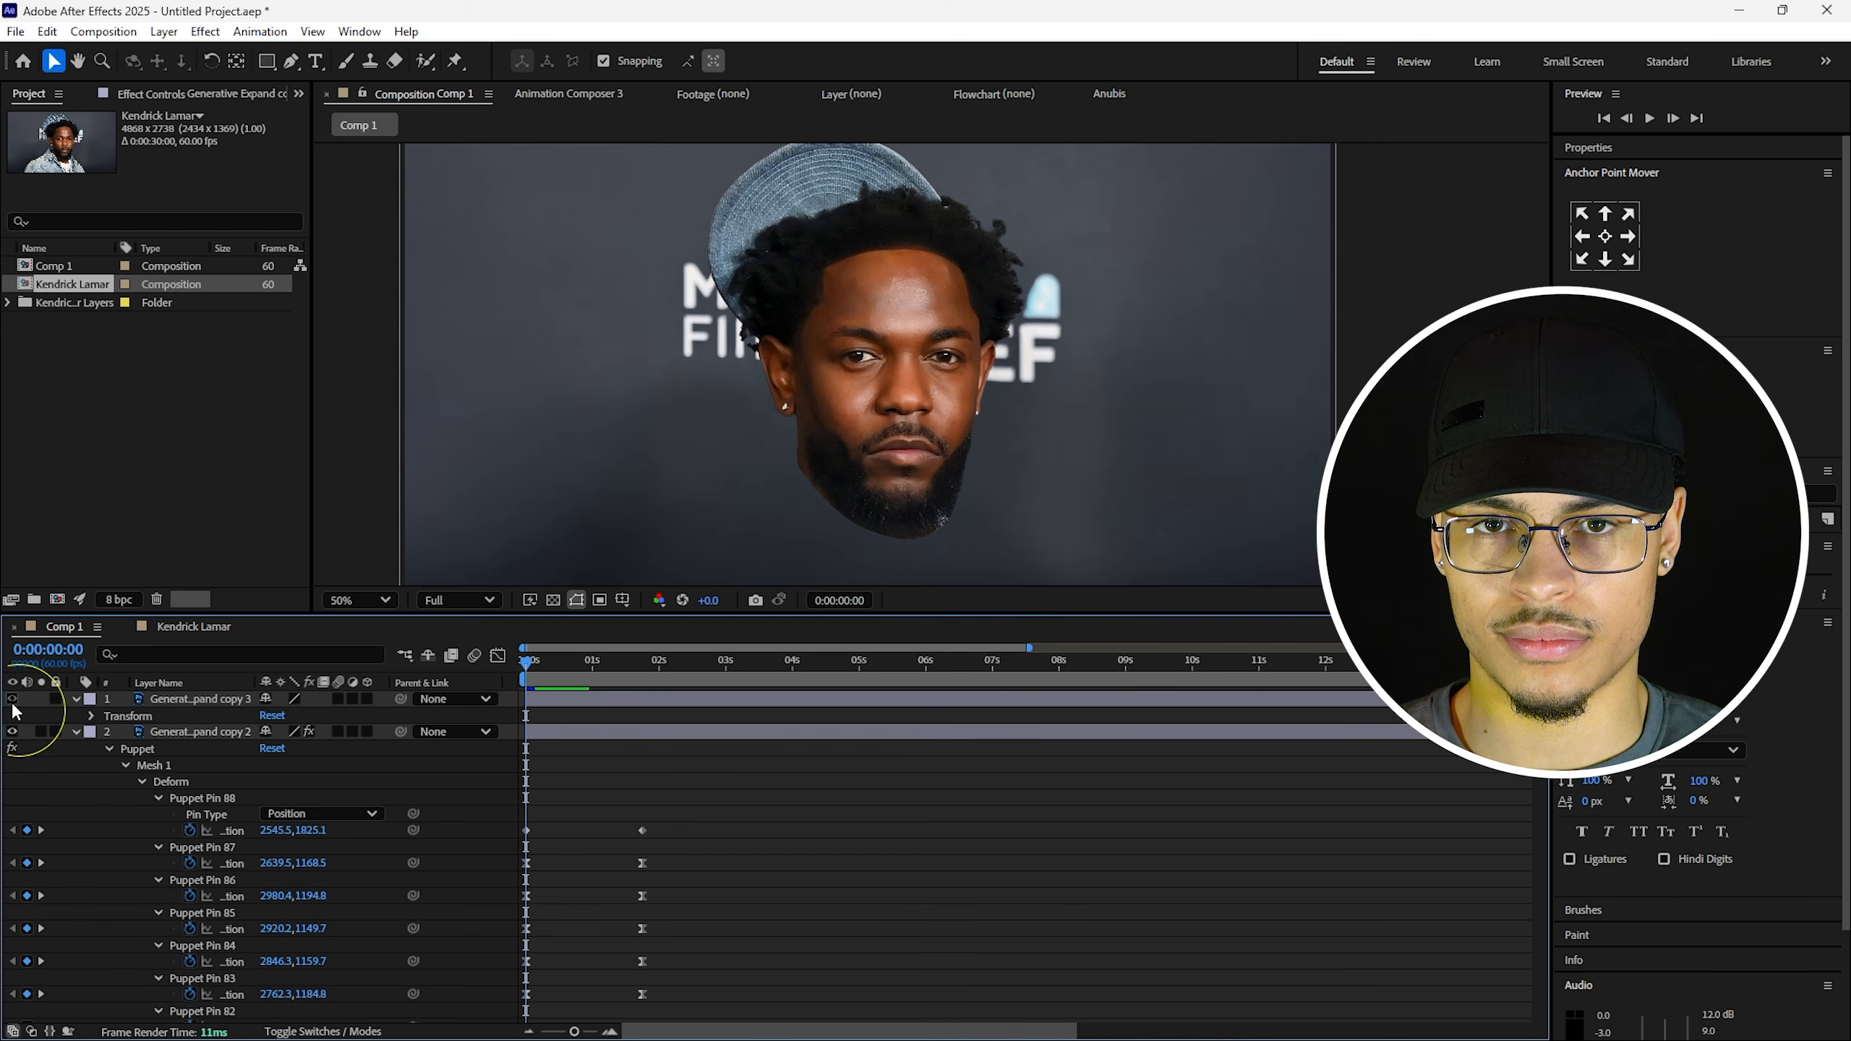
{"action": "key", "text": "space"}
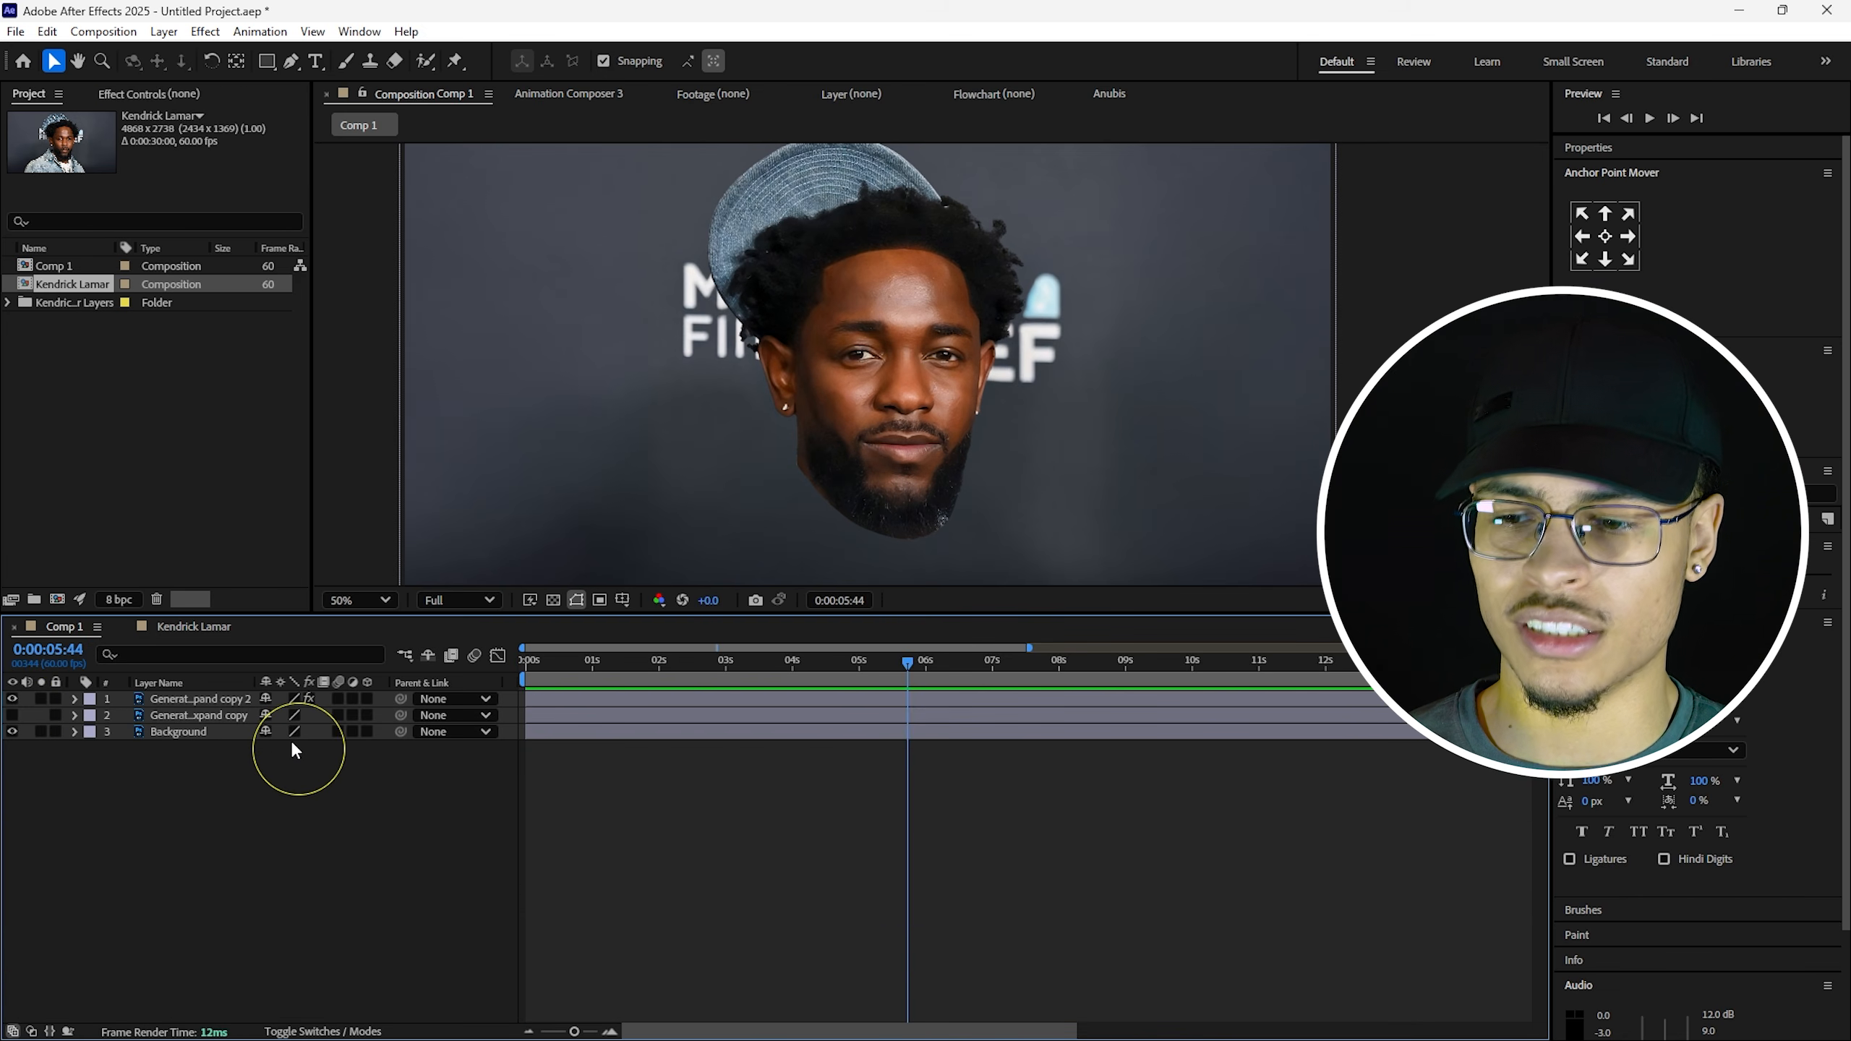
{"action": "left_click", "coordinate": [12, 715]}
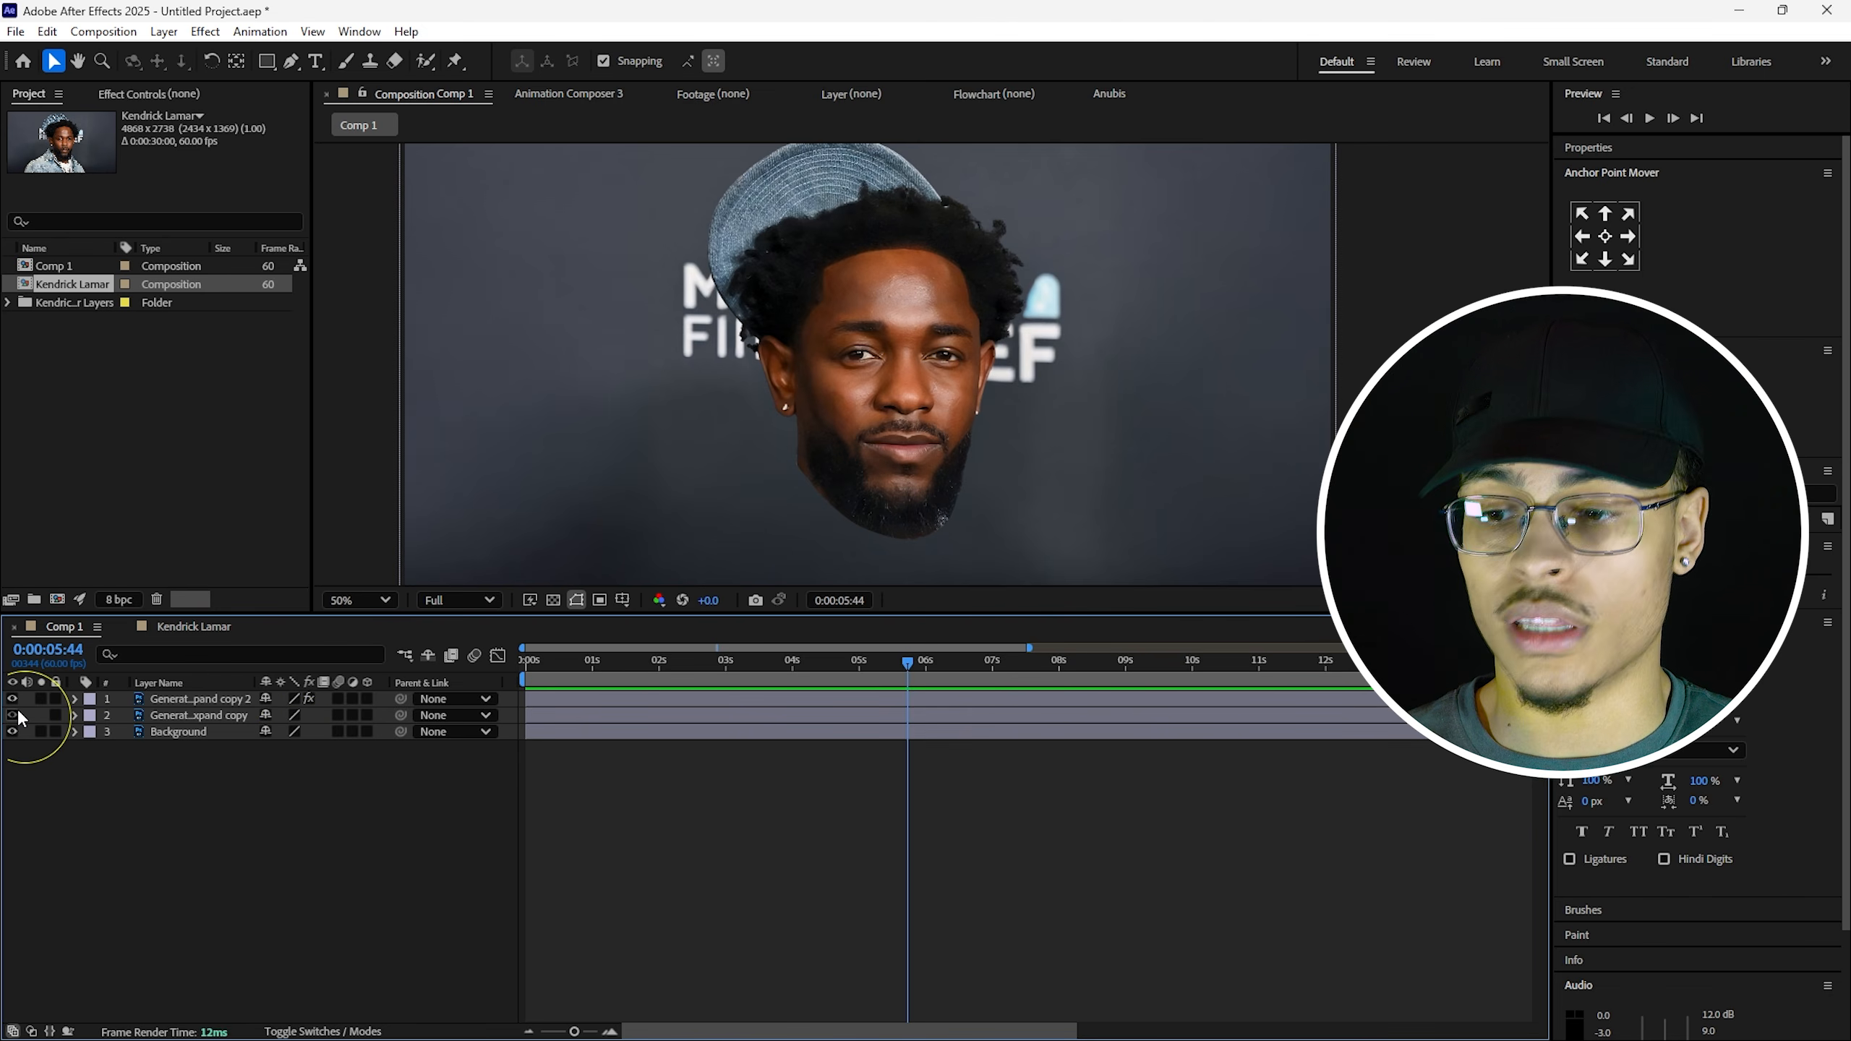
{"action": "left_click", "coordinate": [195, 702]}
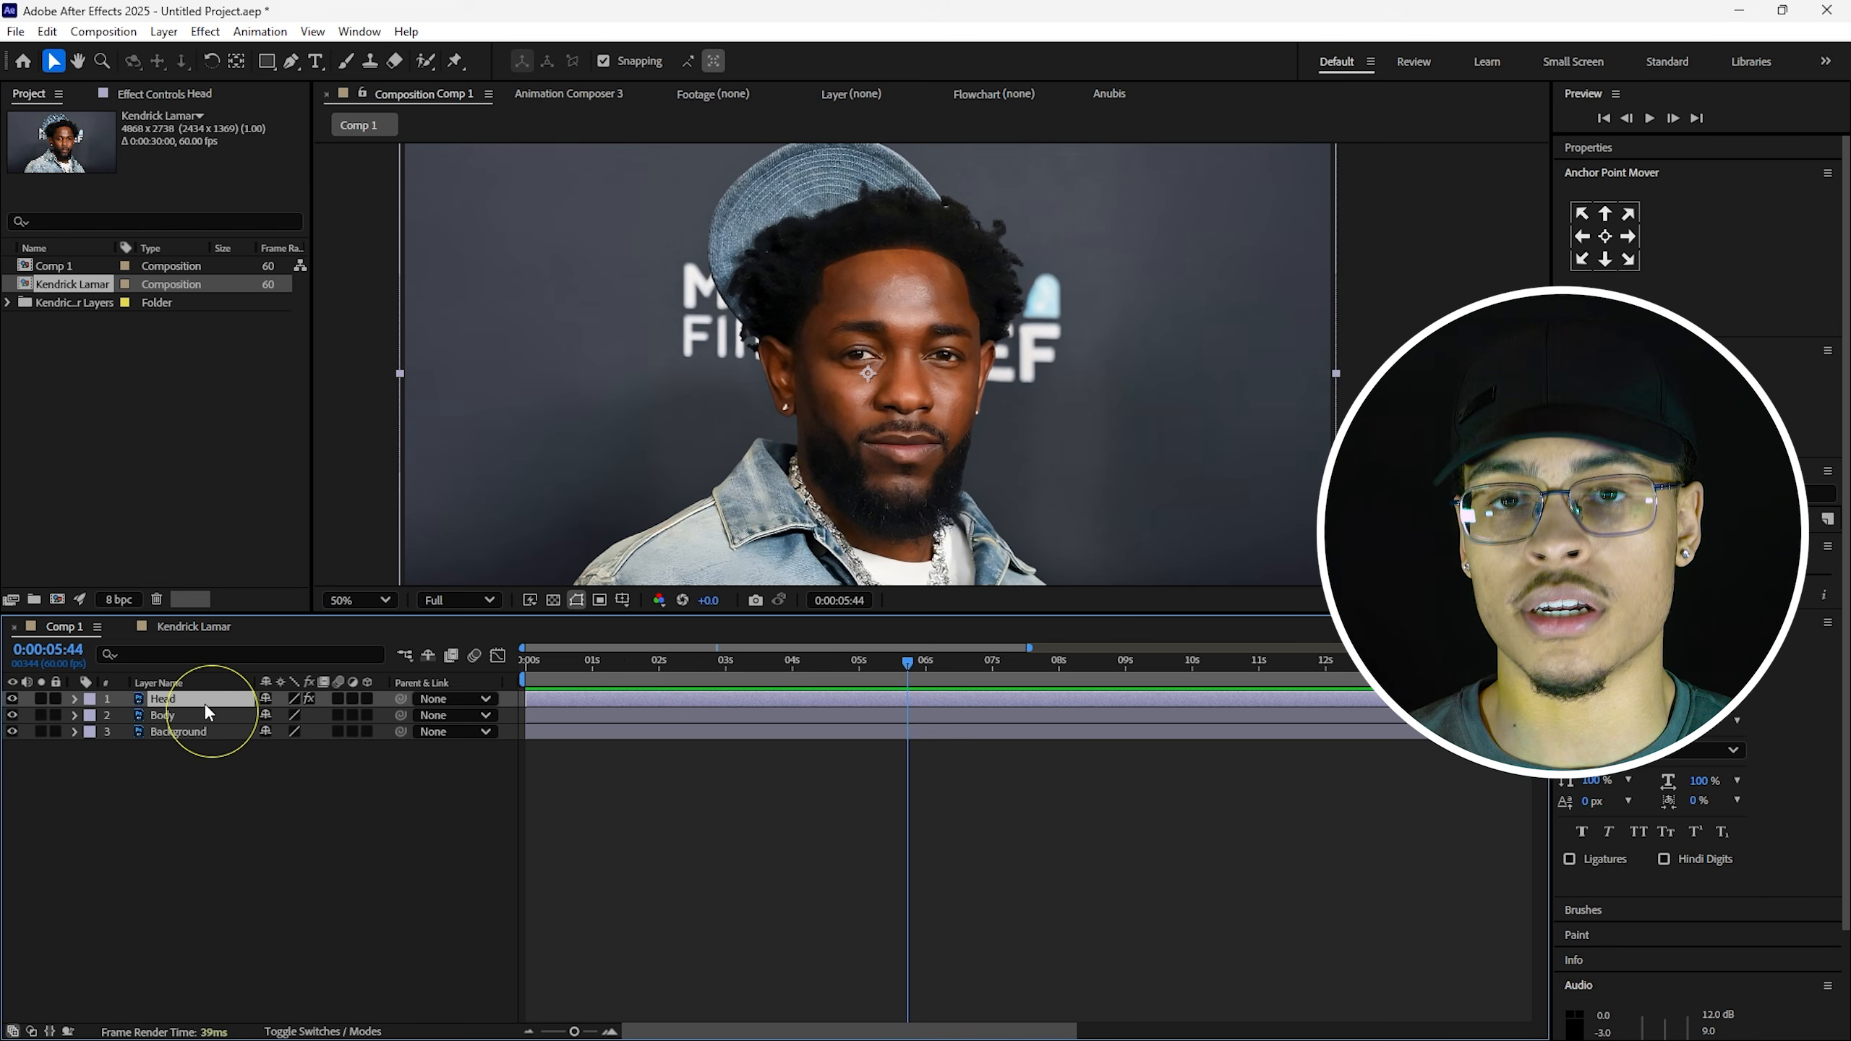
Add a wiggle(1,2) expression to the Head layer's Position and preview the drift.
{"action": "key", "text": "p"}
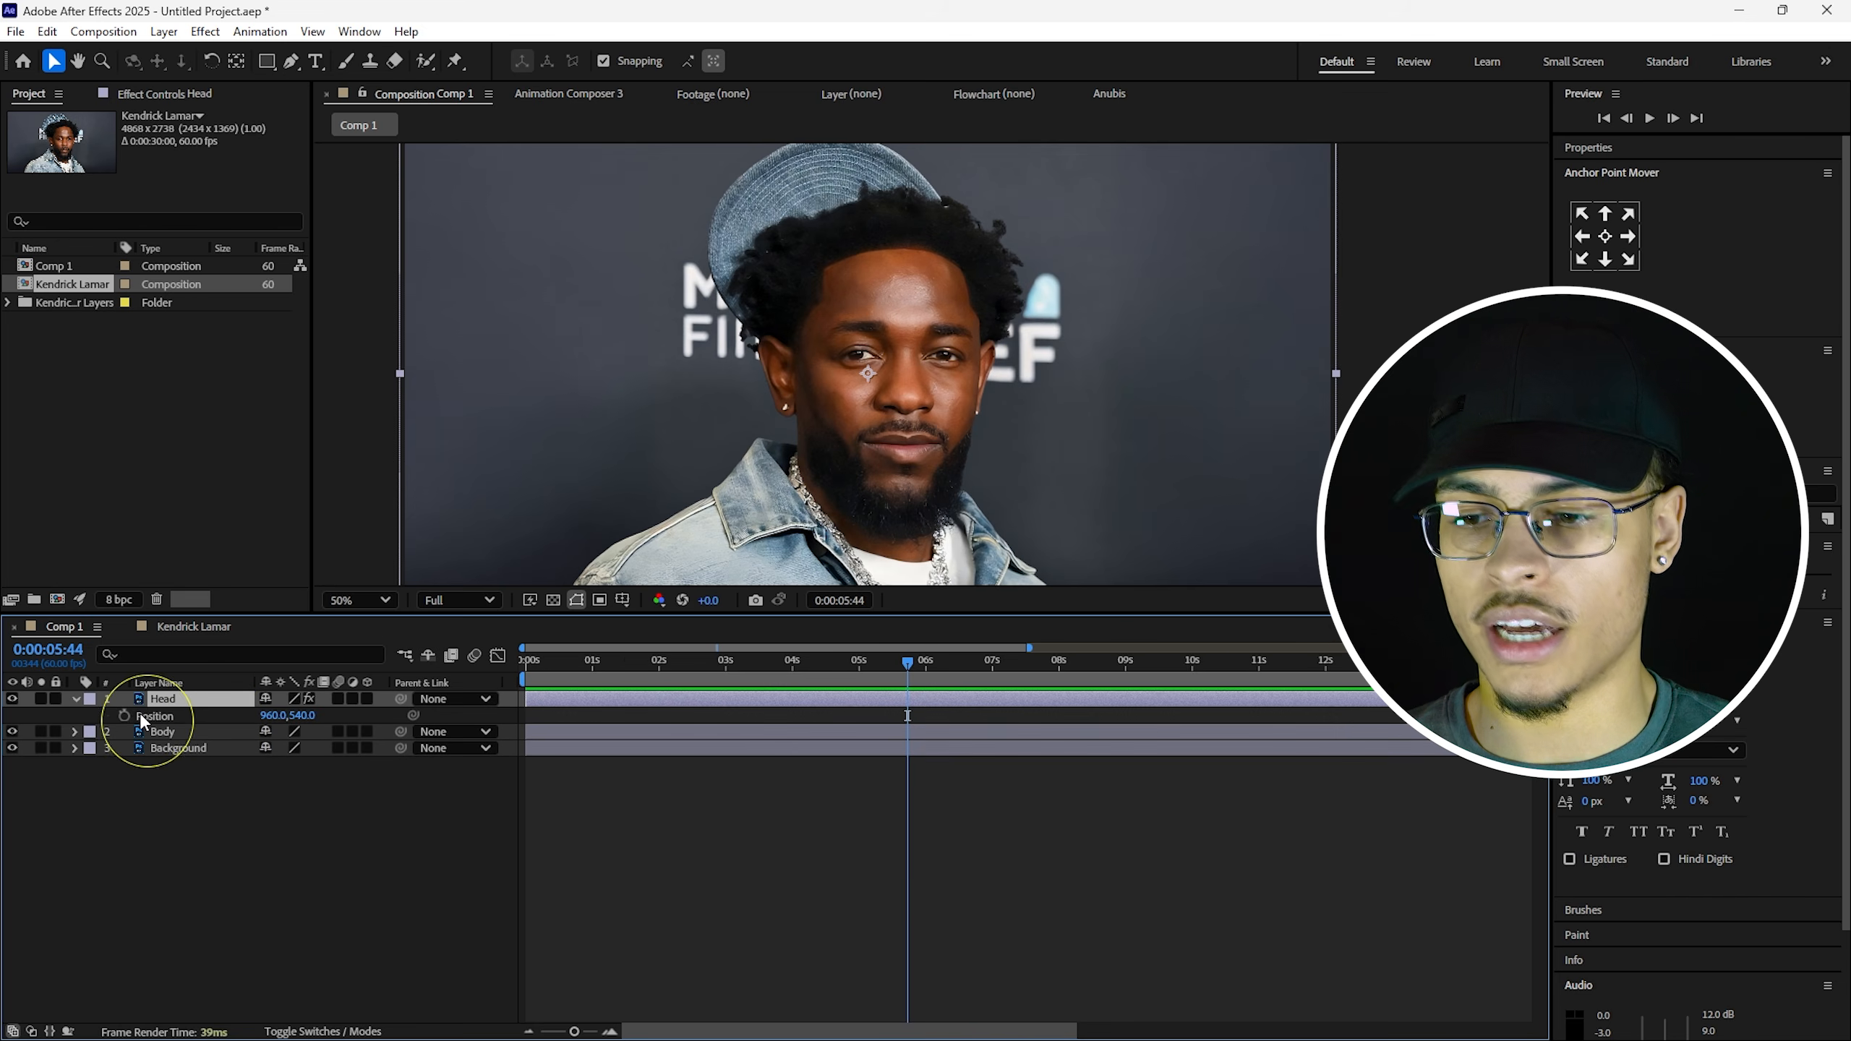
{"action": "left_click", "coordinate": [125, 715], "text": "alt"}
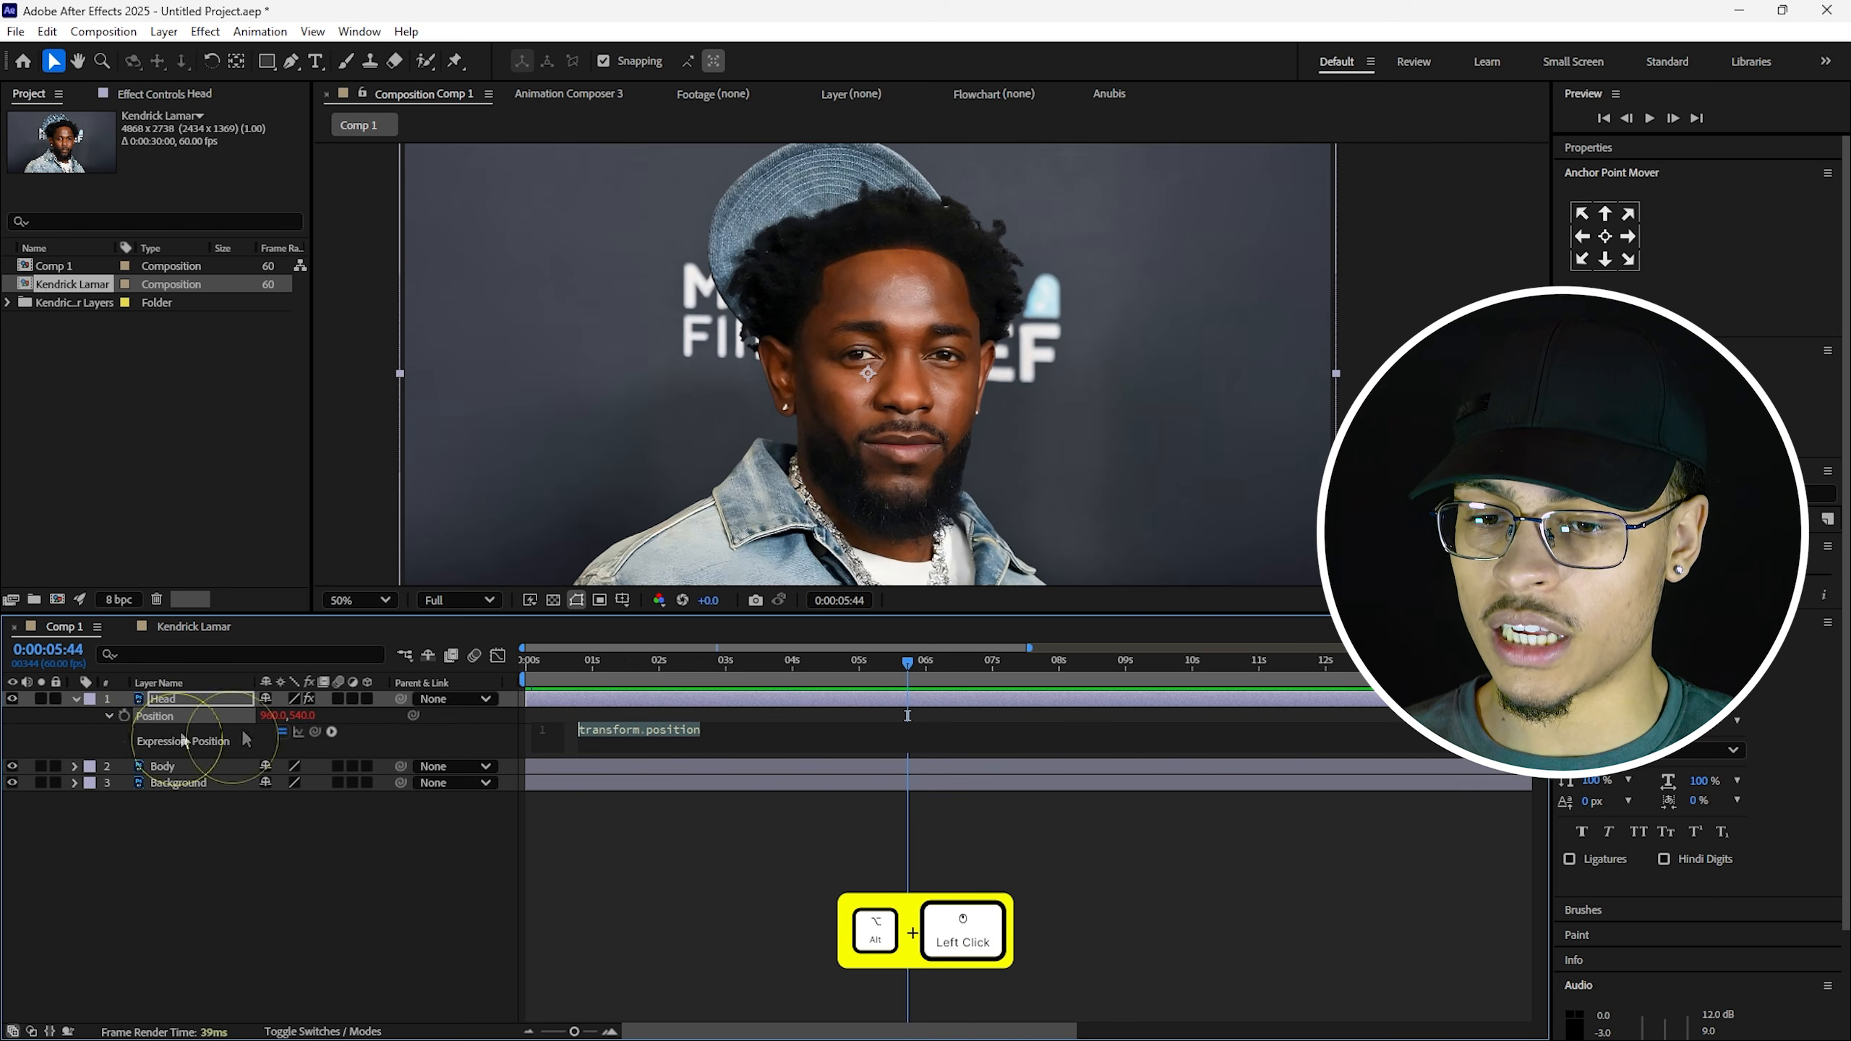
{"action": "key", "text": "BackSpace"}
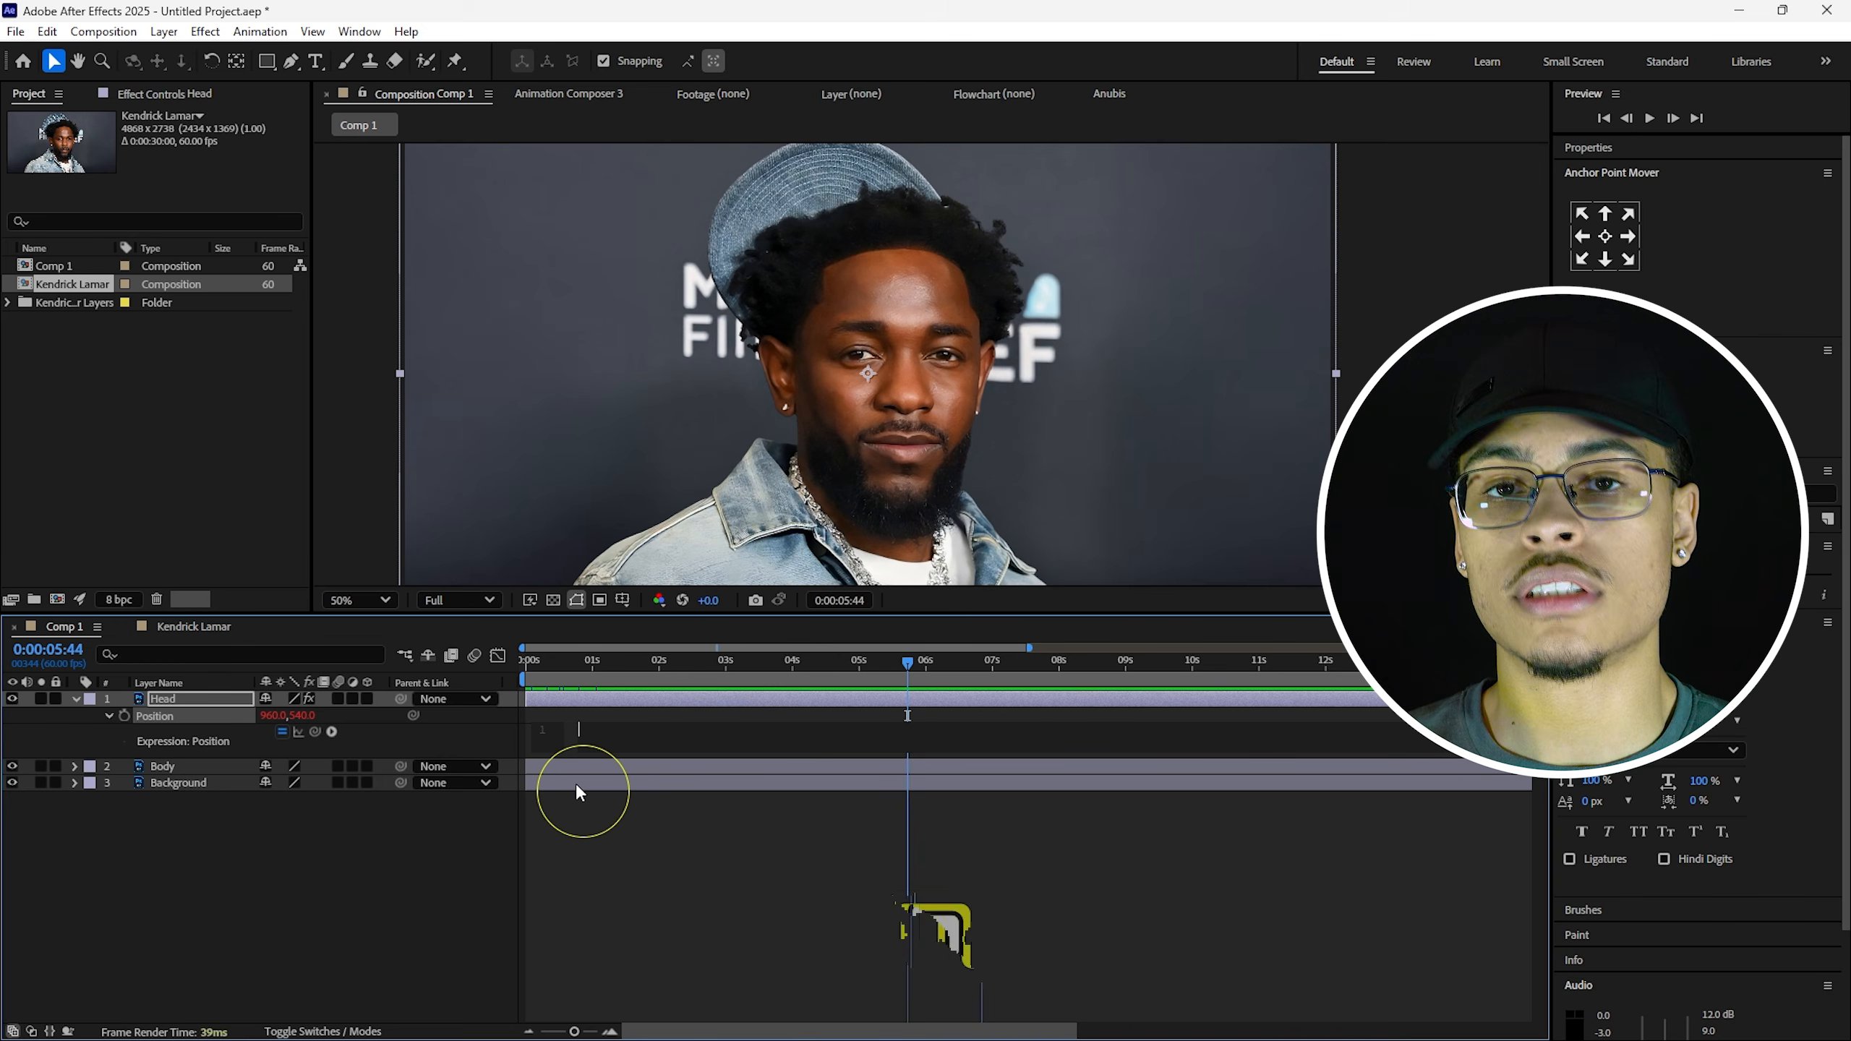
{"action": "type", "text": "wiggle(1"}
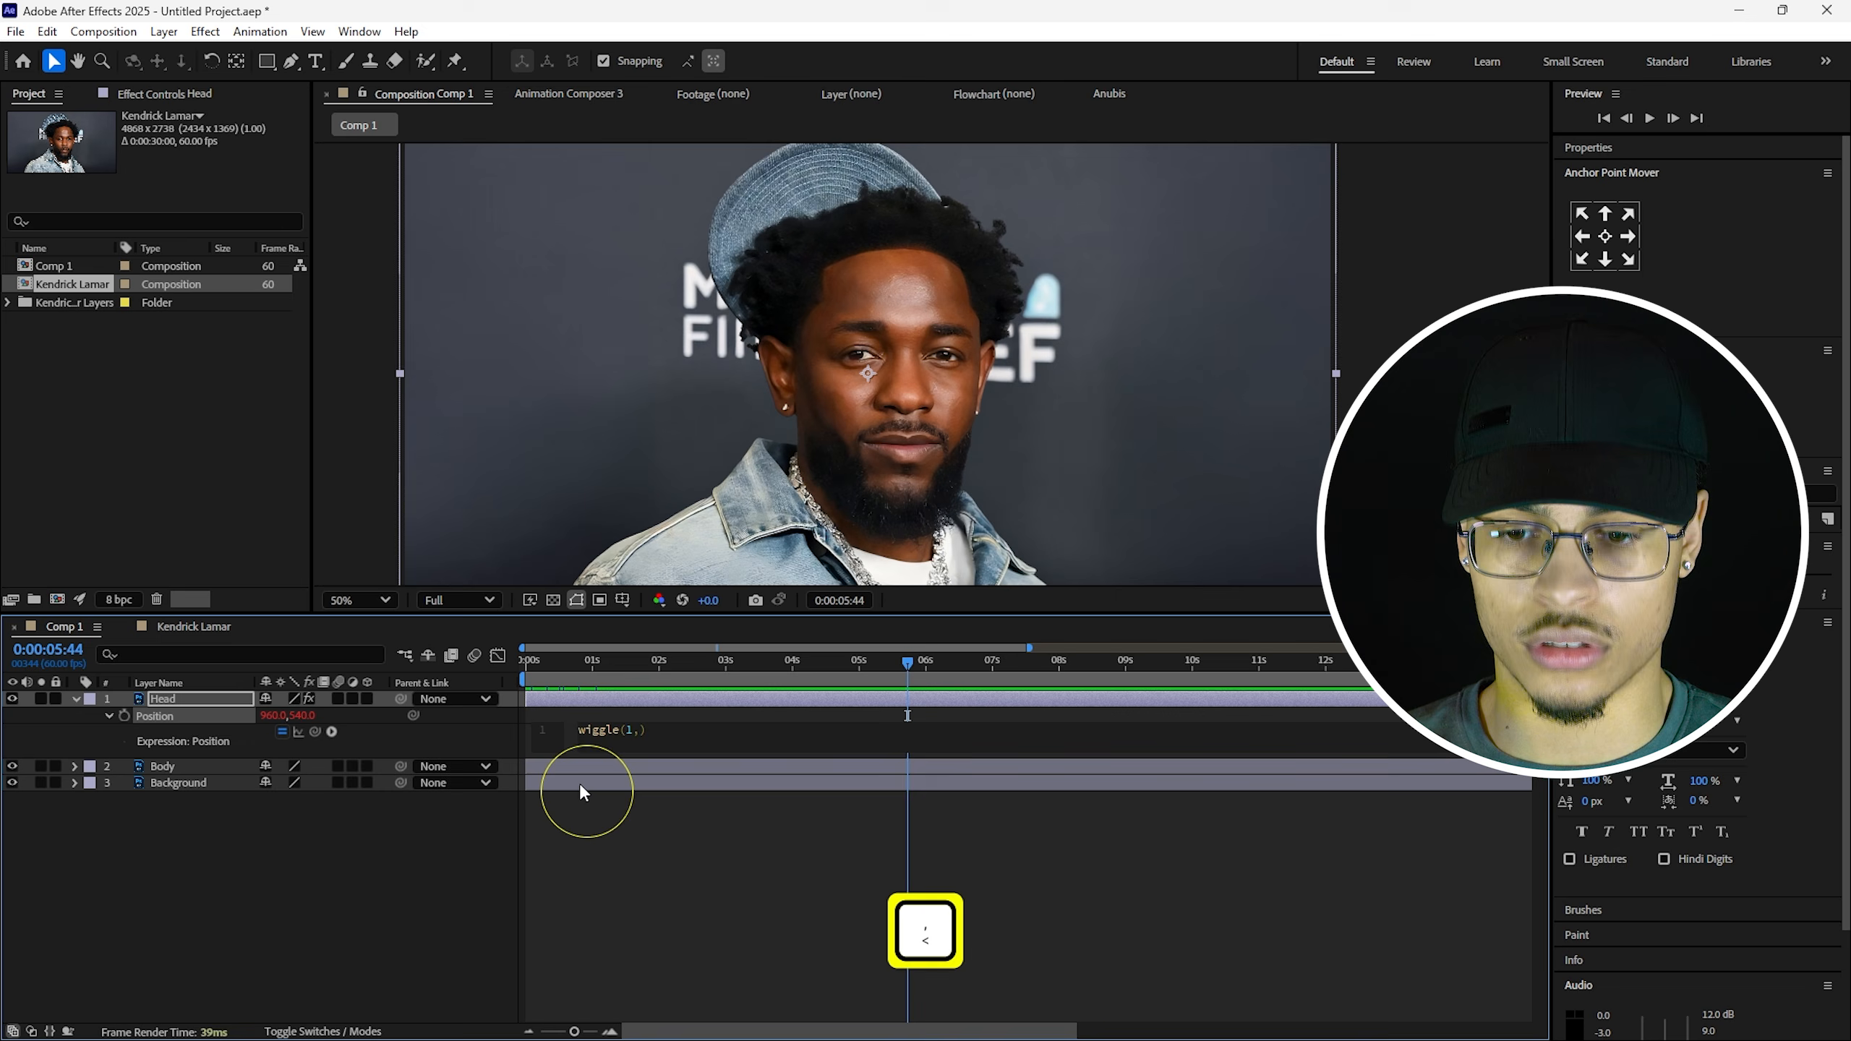
{"action": "type", "text": ",2"}
{"action": "left_click", "coordinate": [632, 839]}
{"action": "key", "text": "space"}
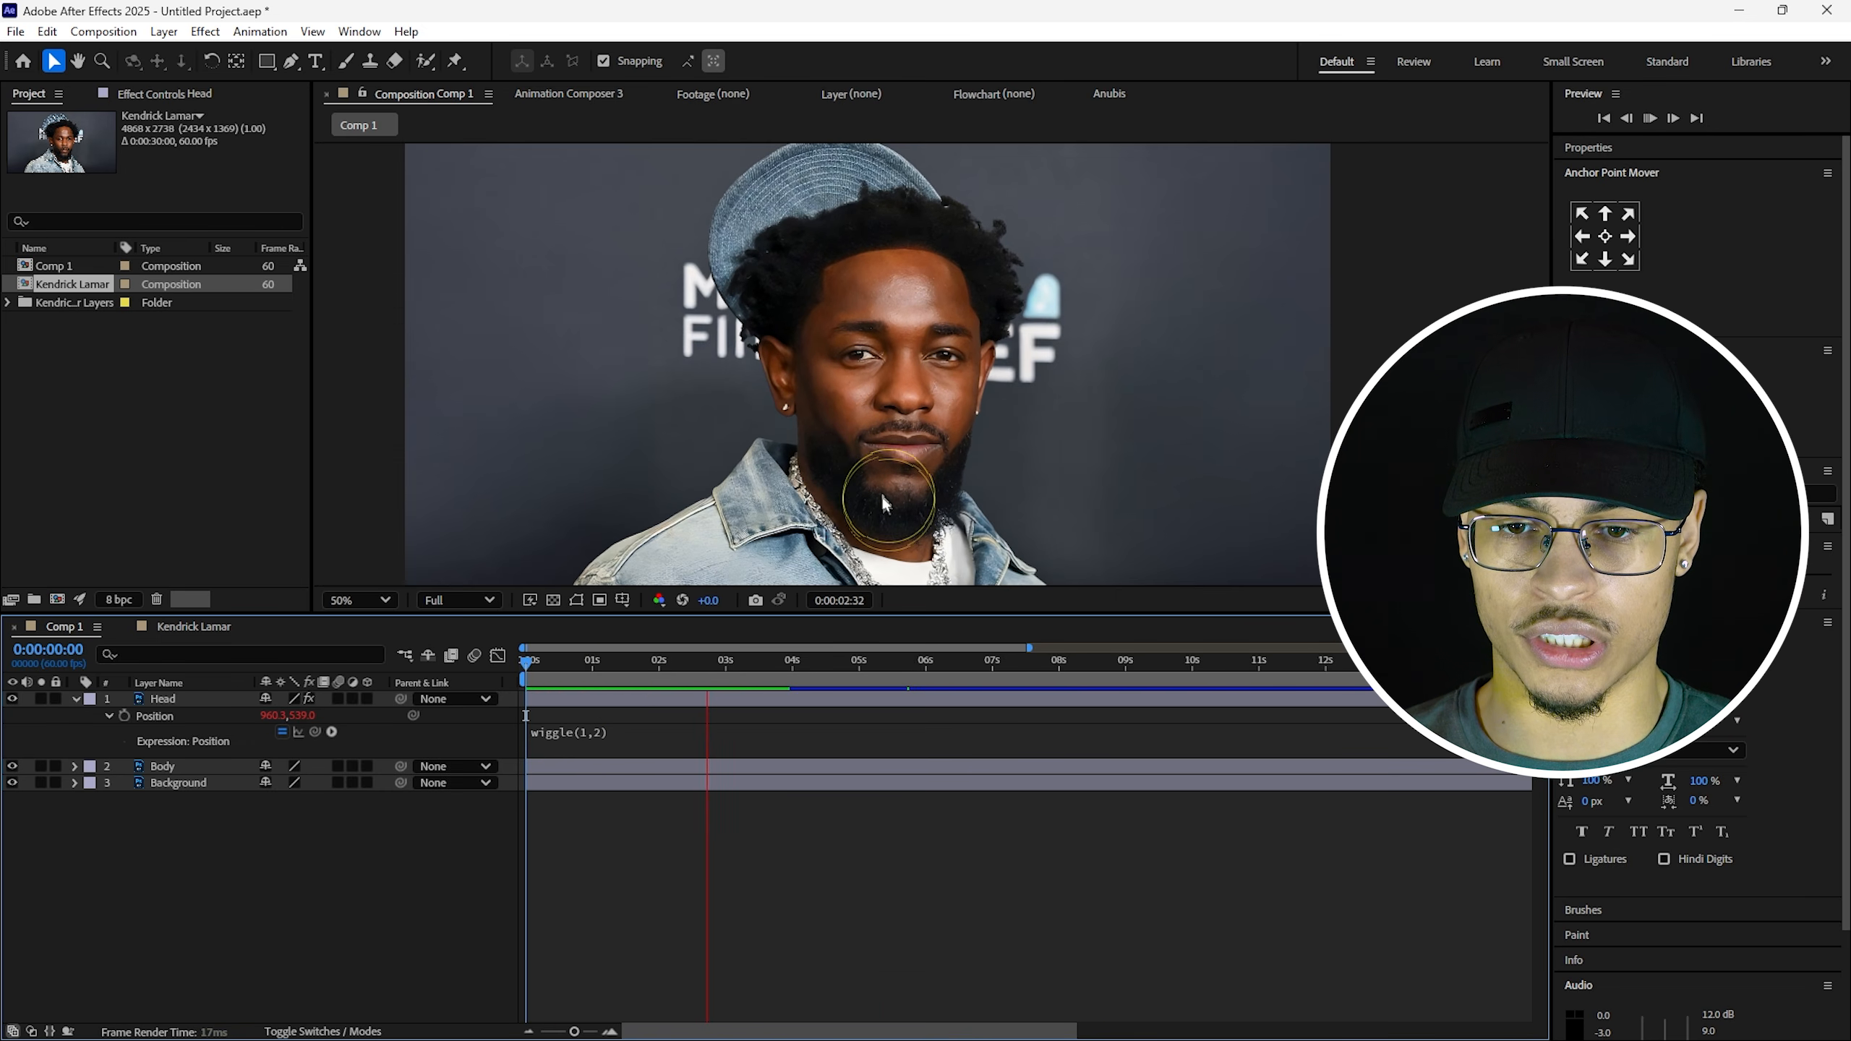
{"action": "left_click", "coordinate": [193, 701]}
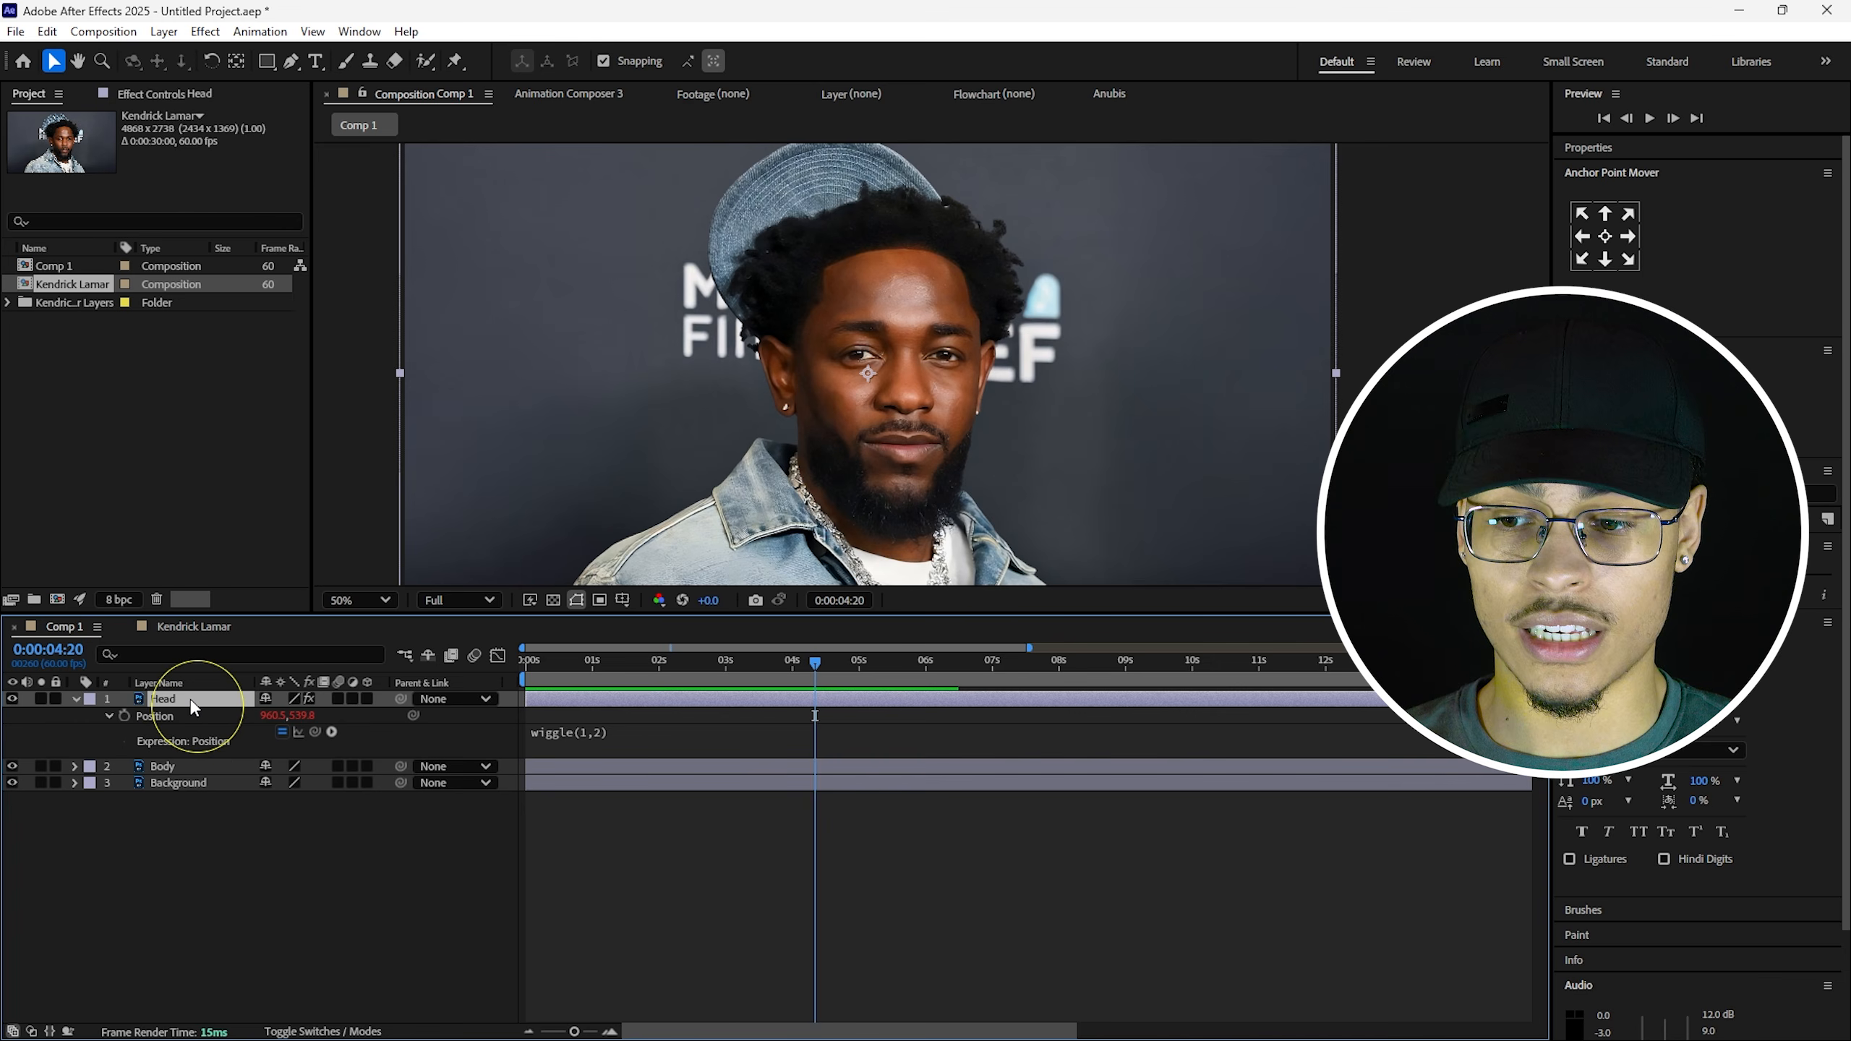
Add a wiggle(1,1.5) expression to the Head layer's Rotation and preview the sway.
{"action": "key", "text": "r"}
{"action": "key", "text": "alt"}
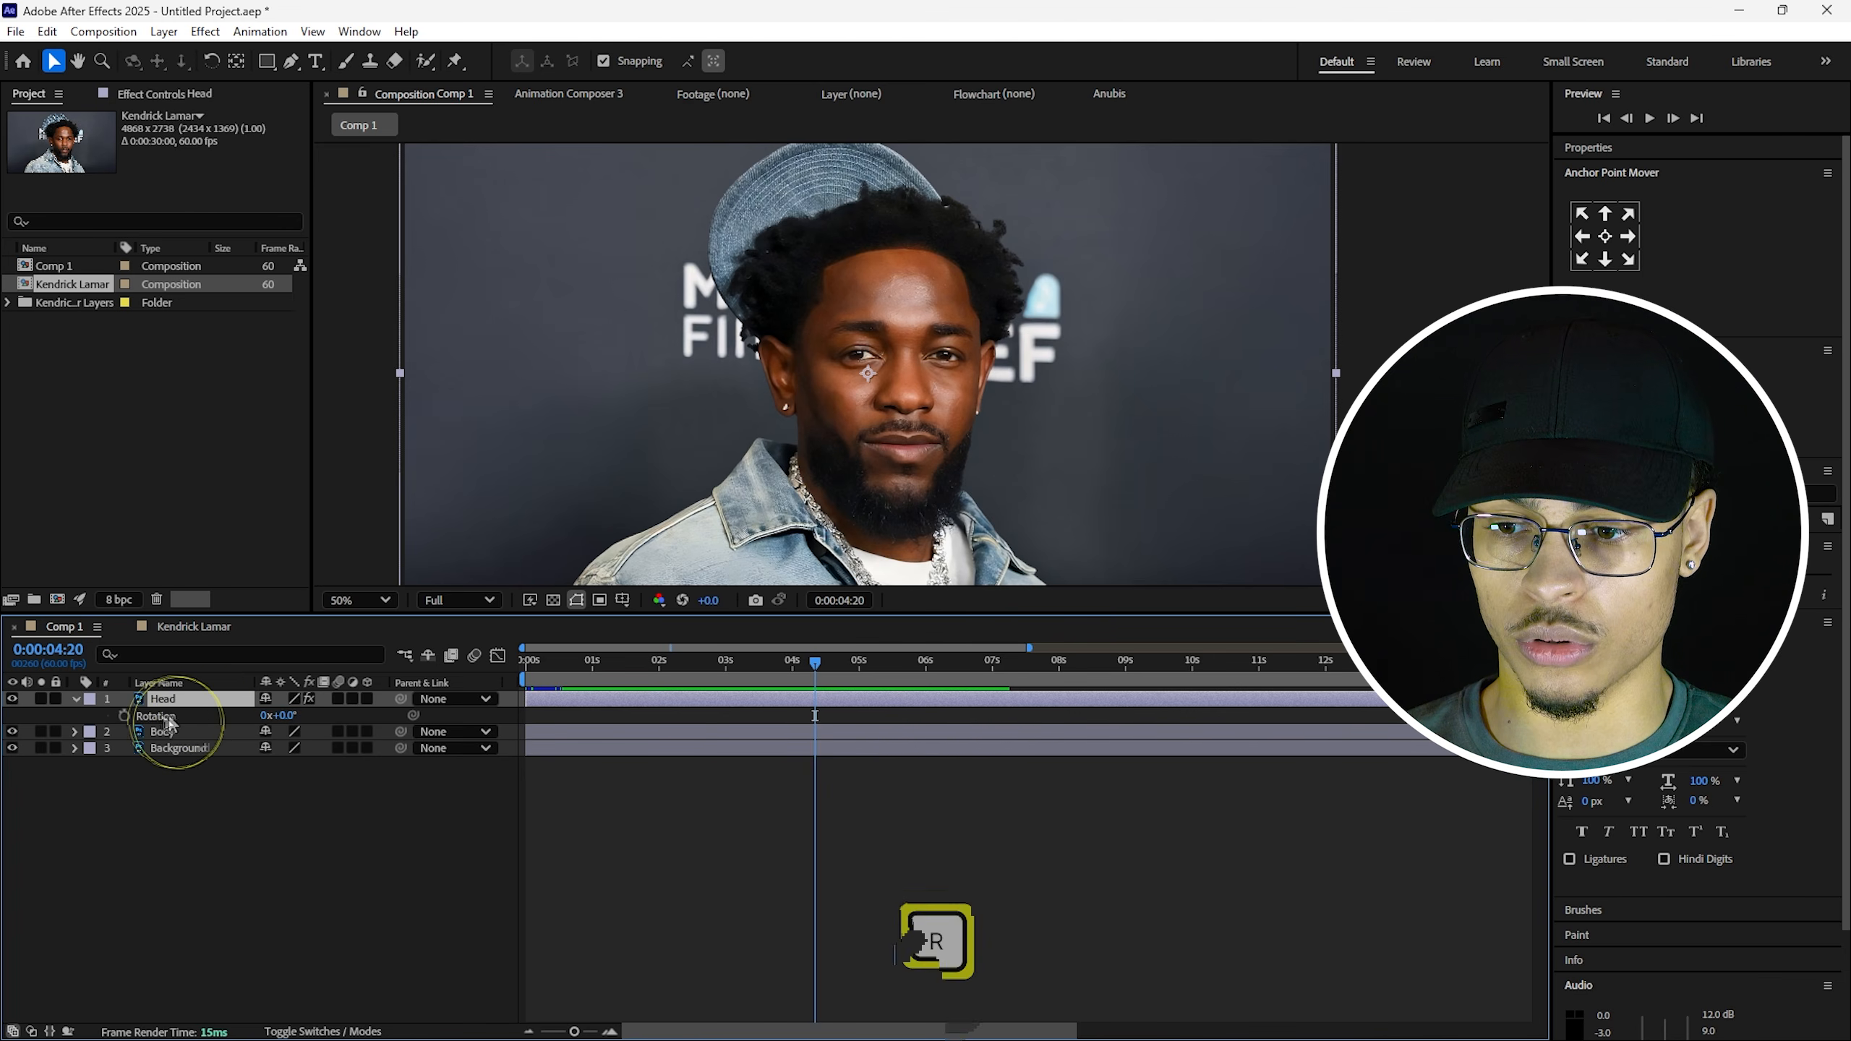
{"action": "left_click", "coordinate": [125, 716], "text": "alt"}
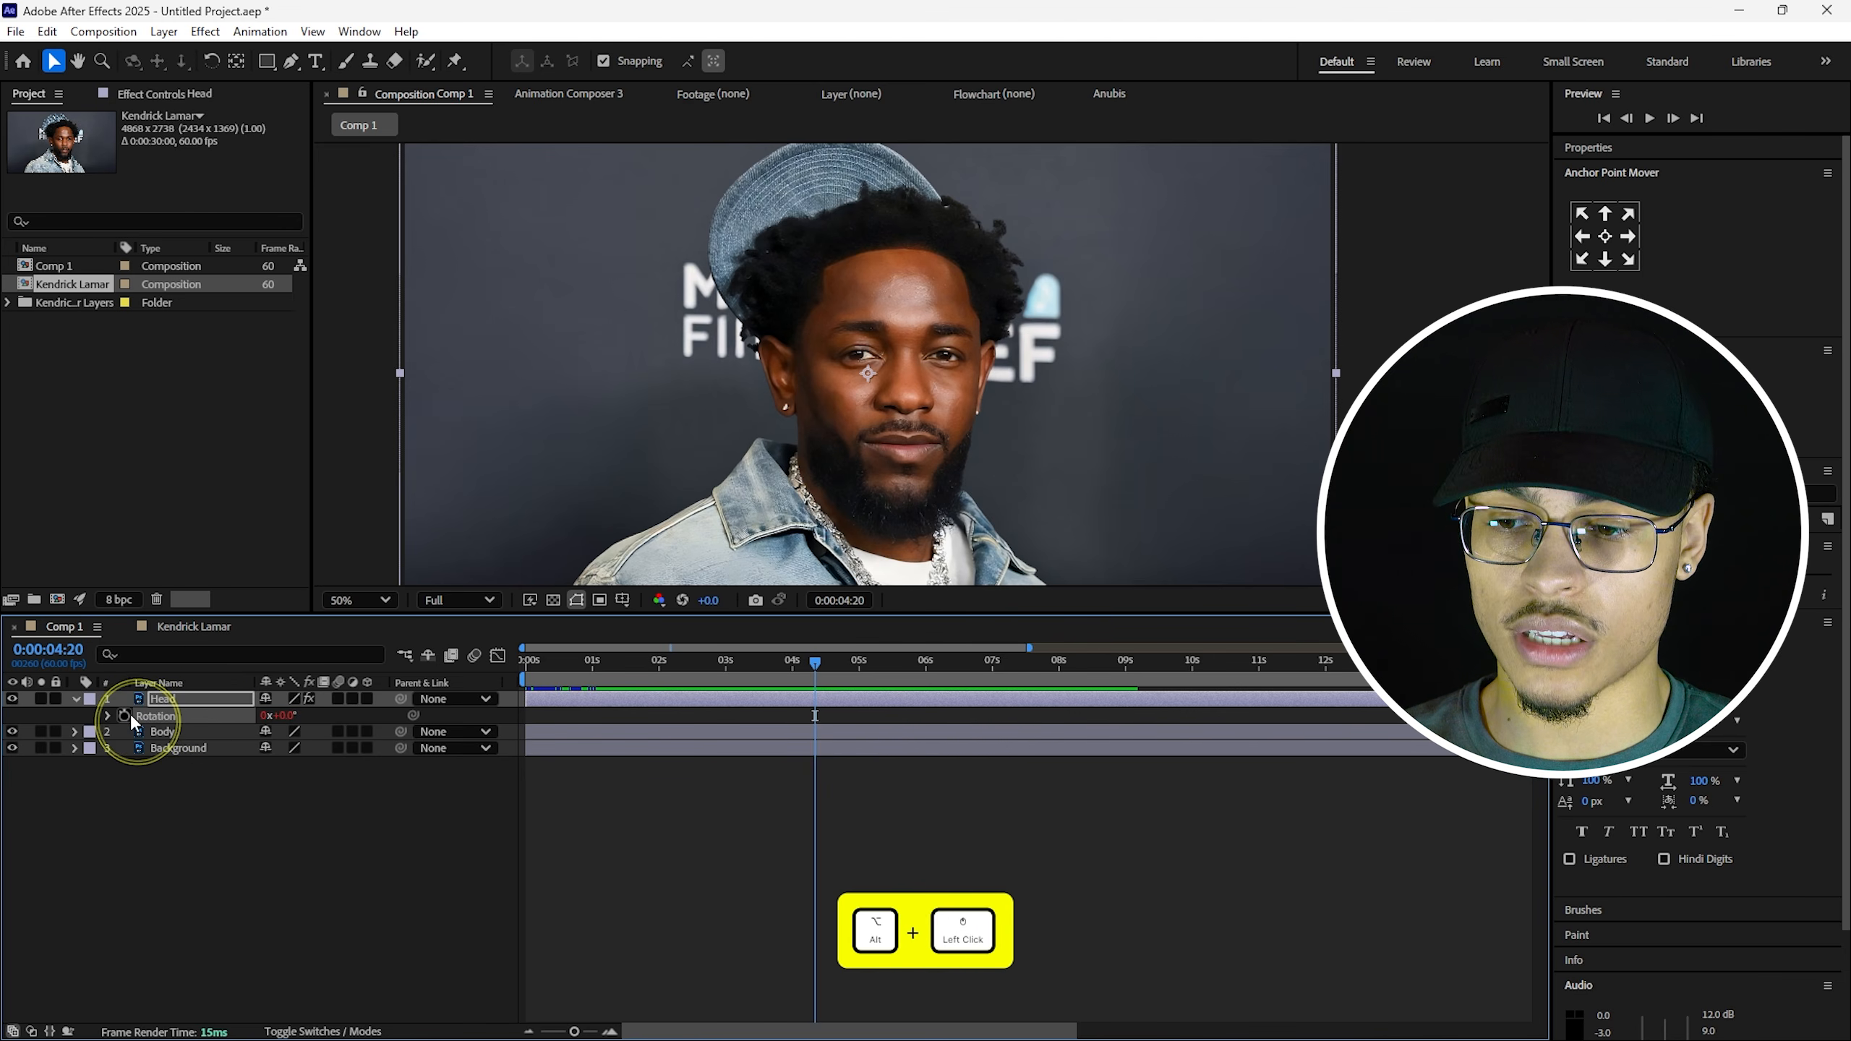
{"action": "key", "text": "BackSpace"}
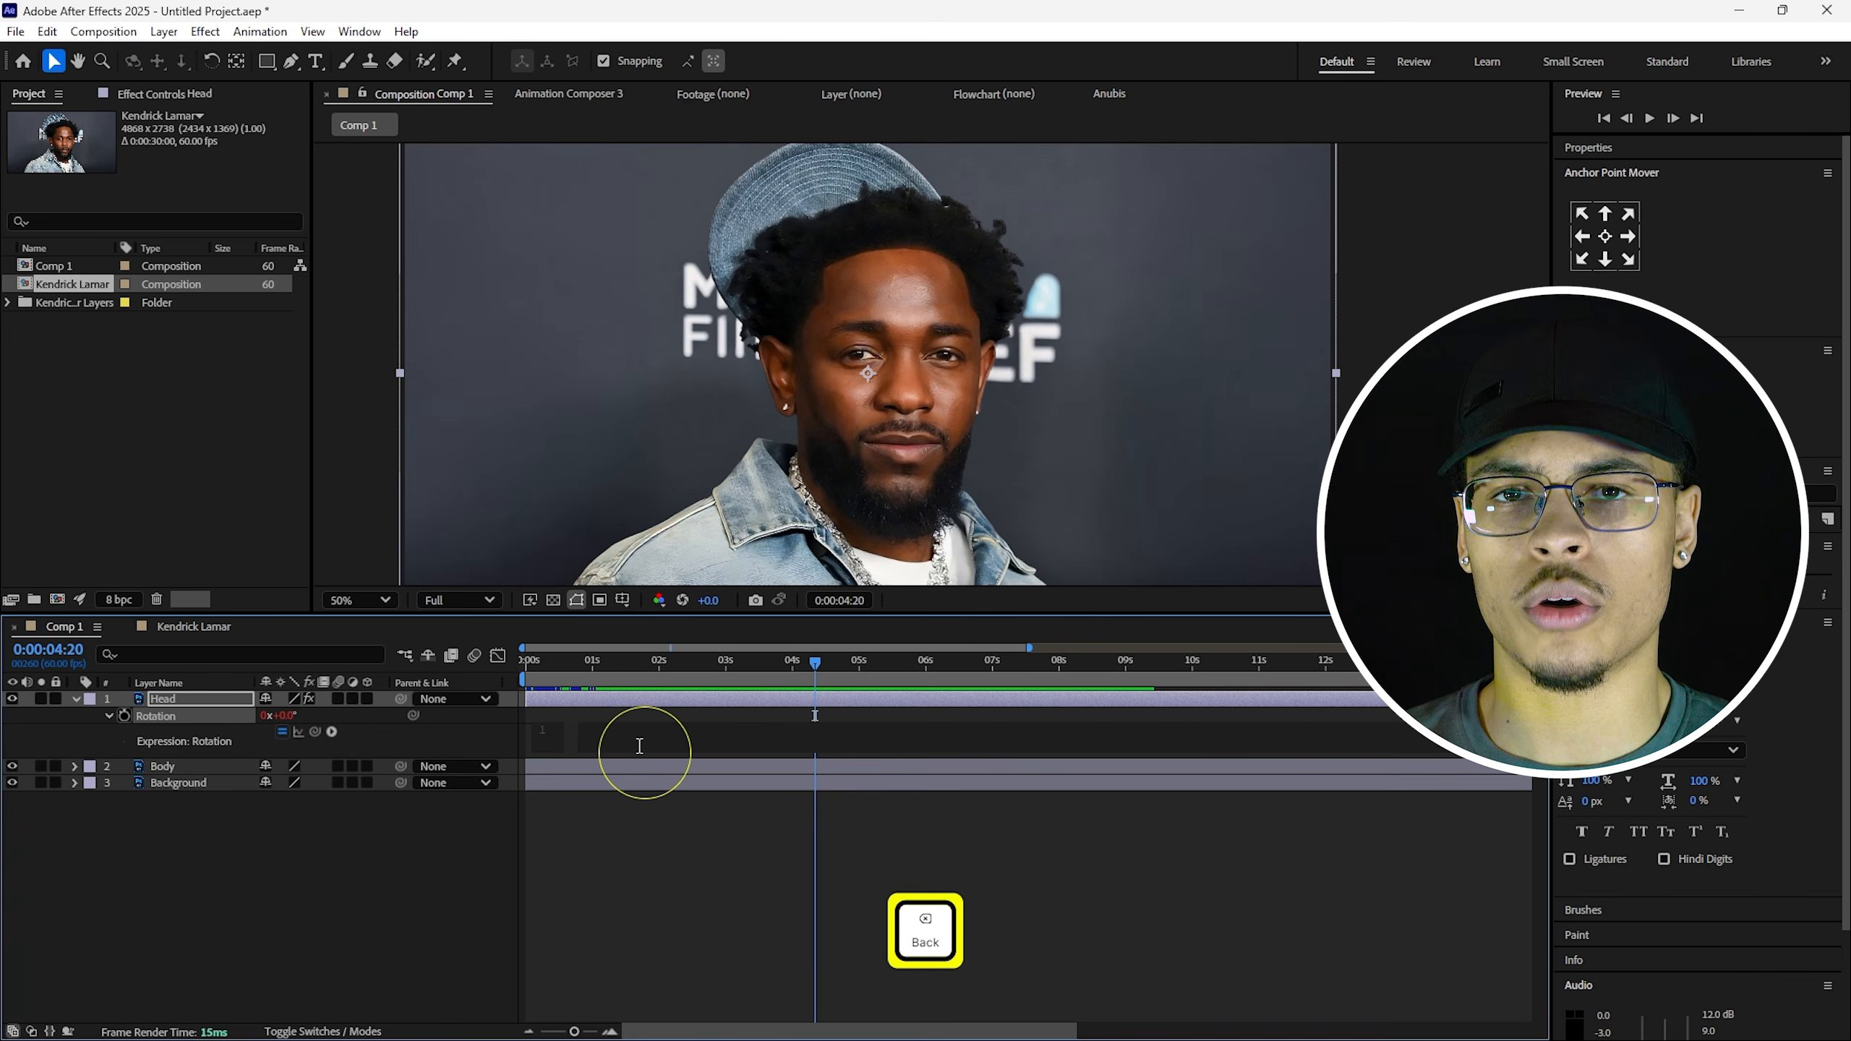
{"action": "type", "text": "wi"}
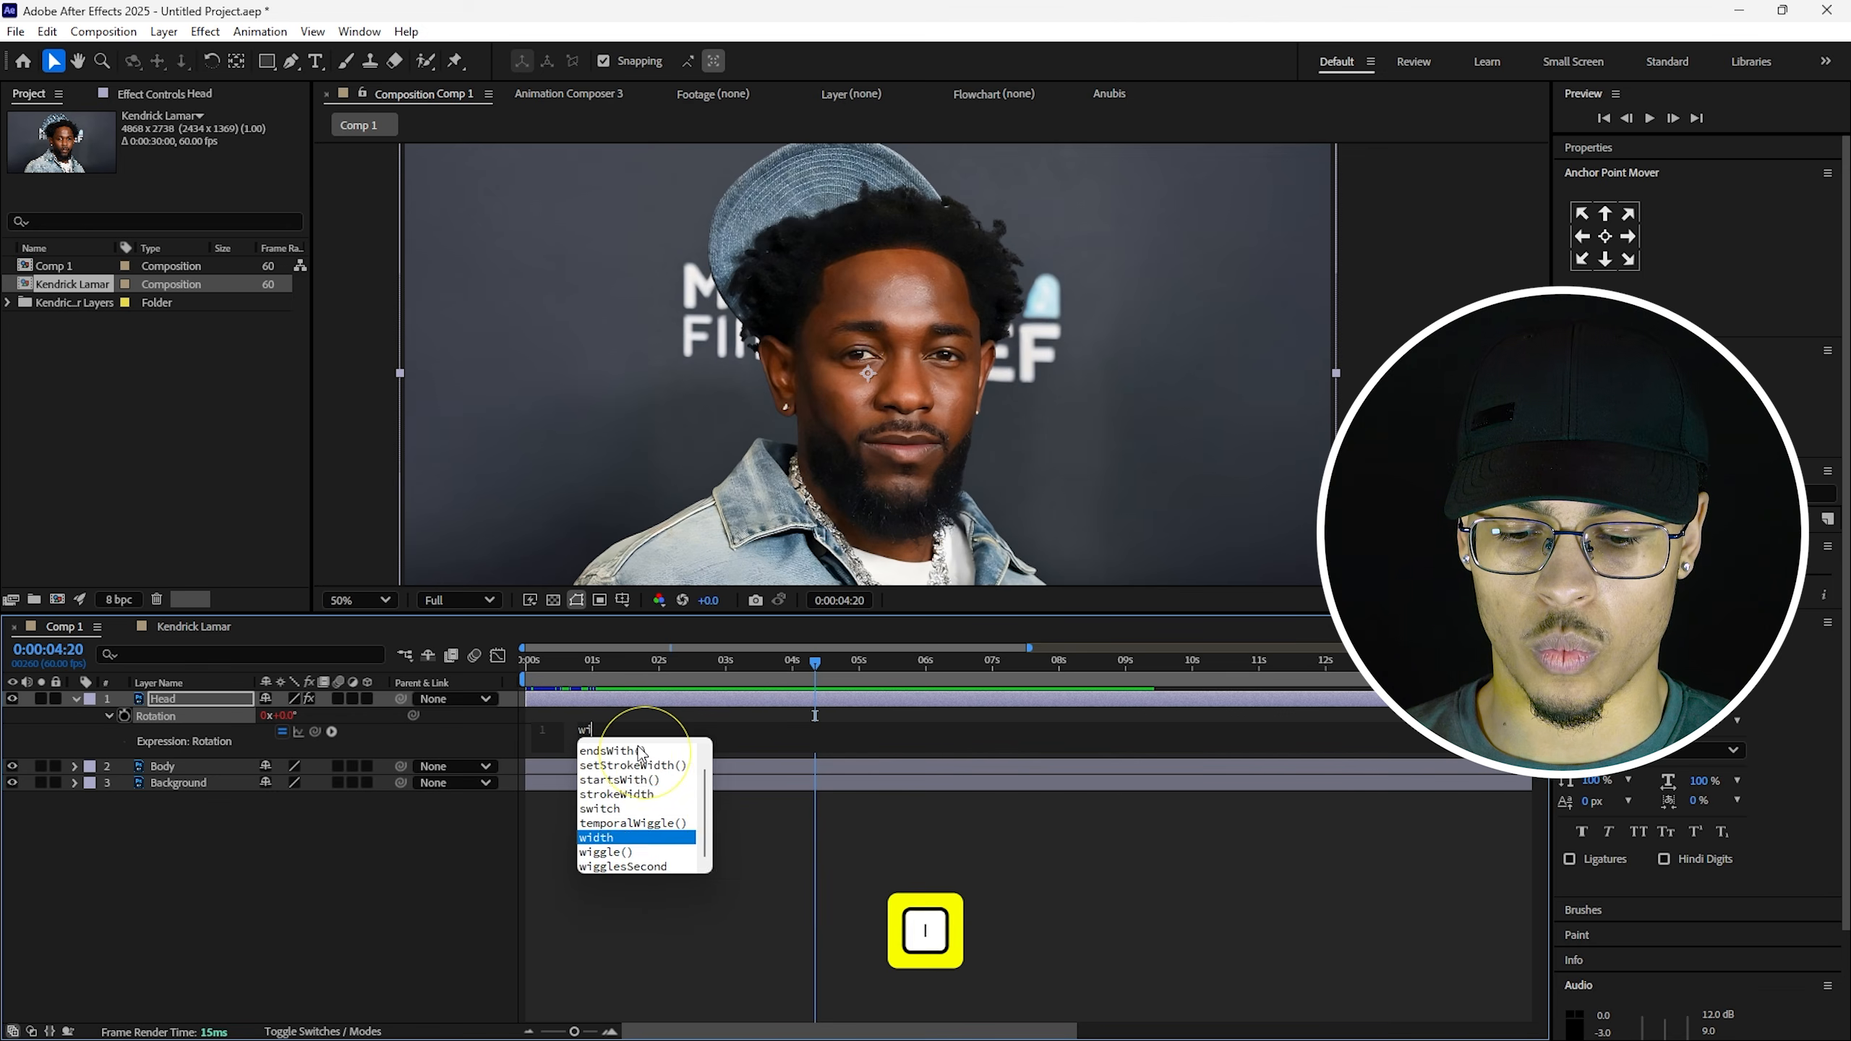
{"action": "type", "text": "ggle(1,1."}
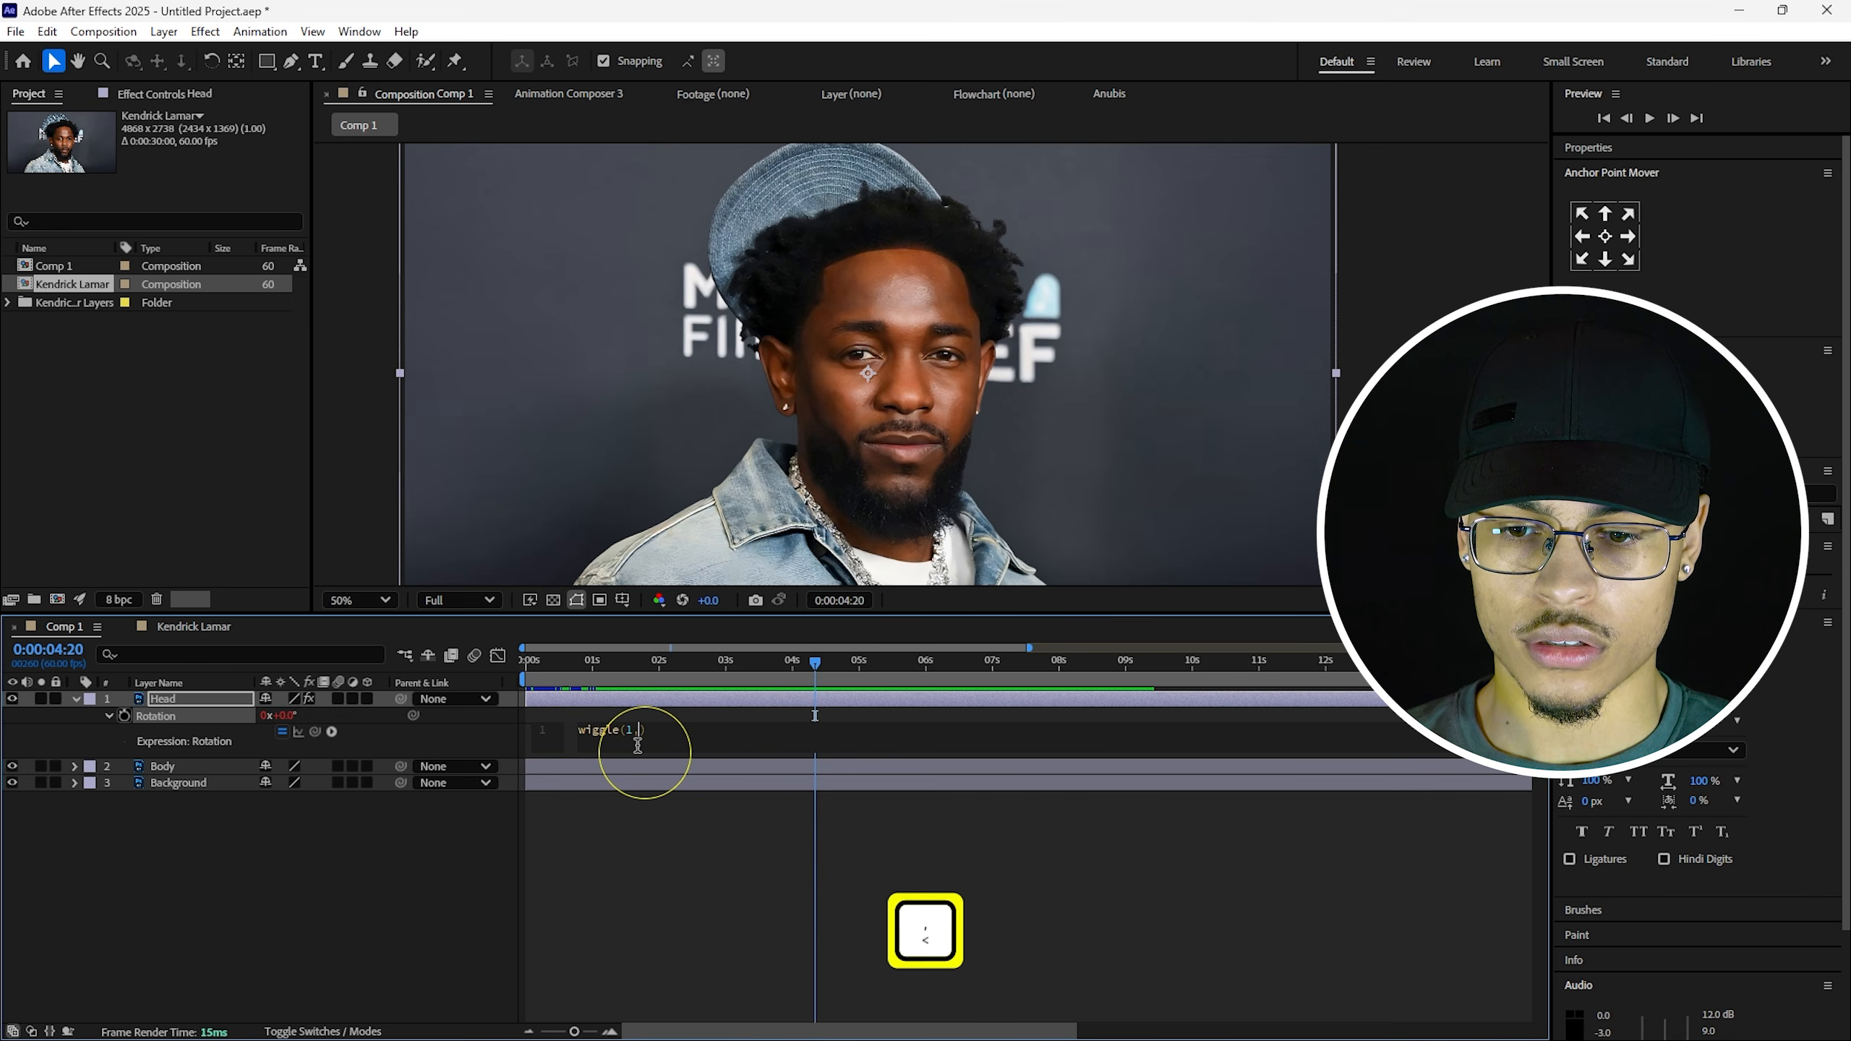
{"action": "type", "text": "5"}
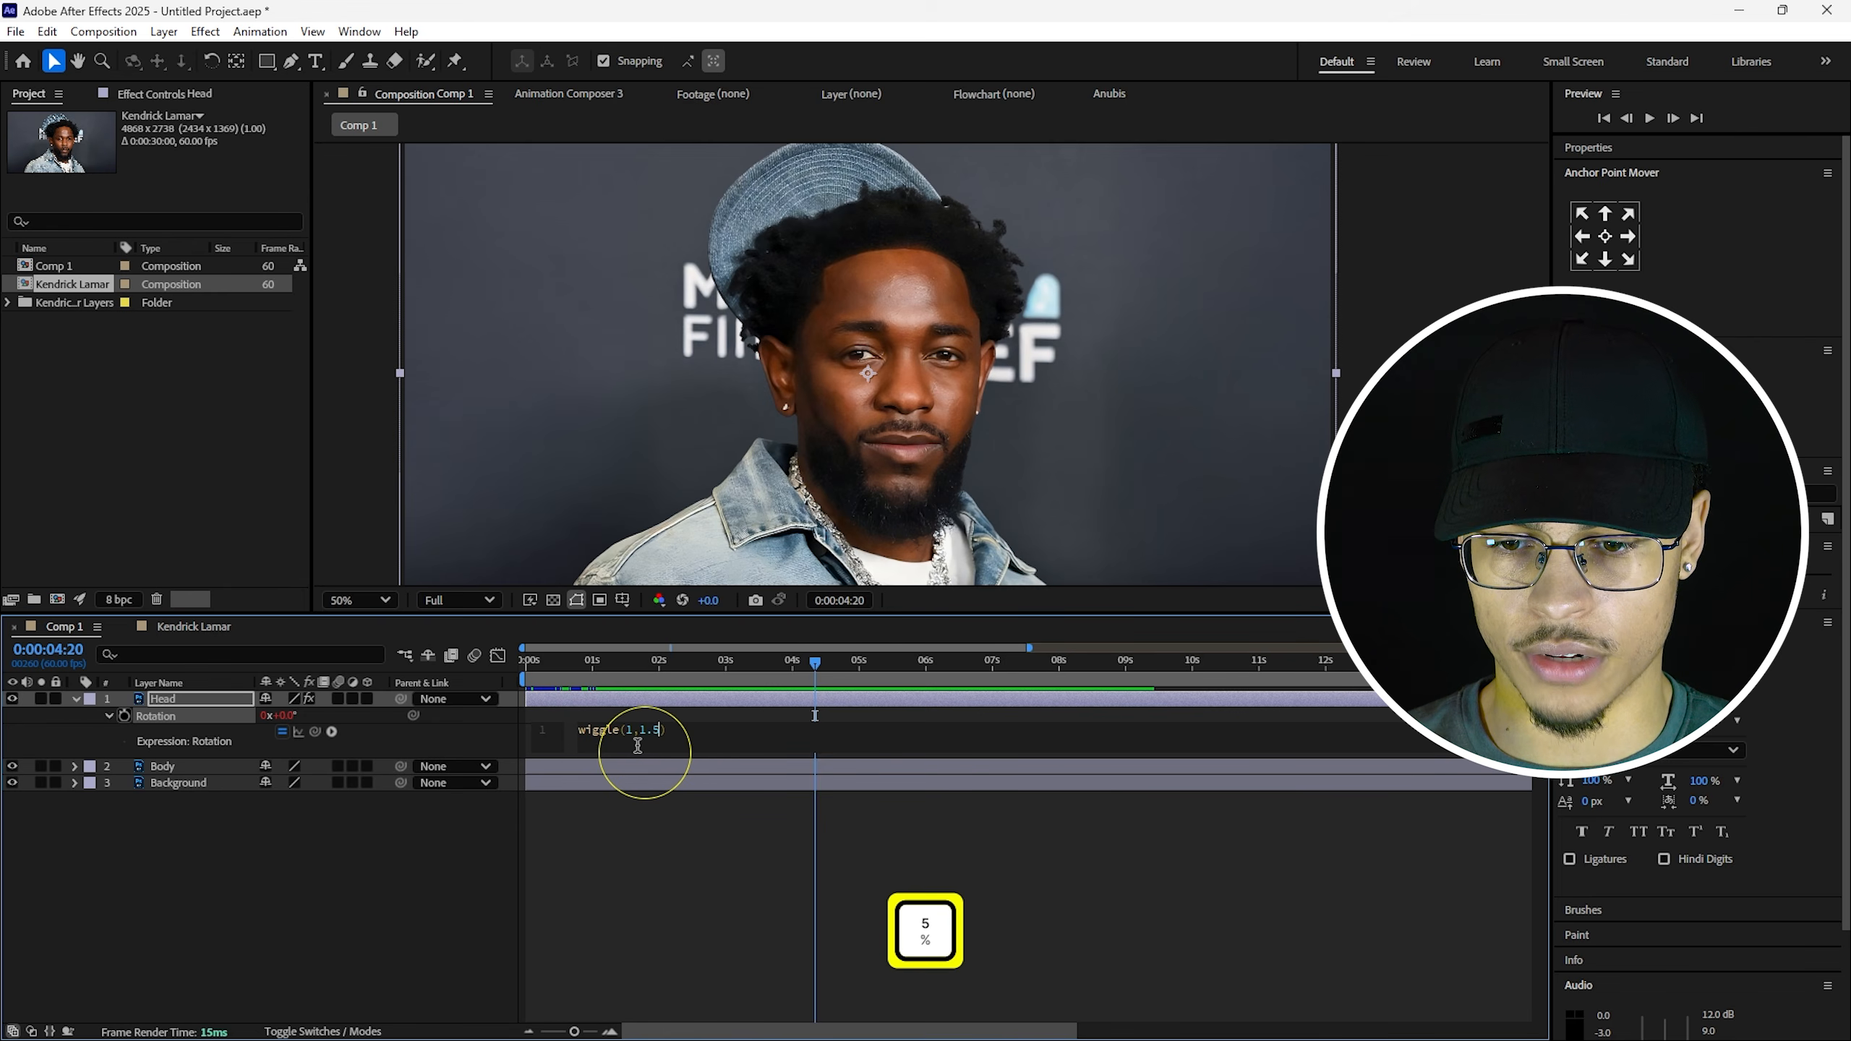
{"action": "left_click", "coordinate": [648, 839]}
{"action": "key", "text": "space"}
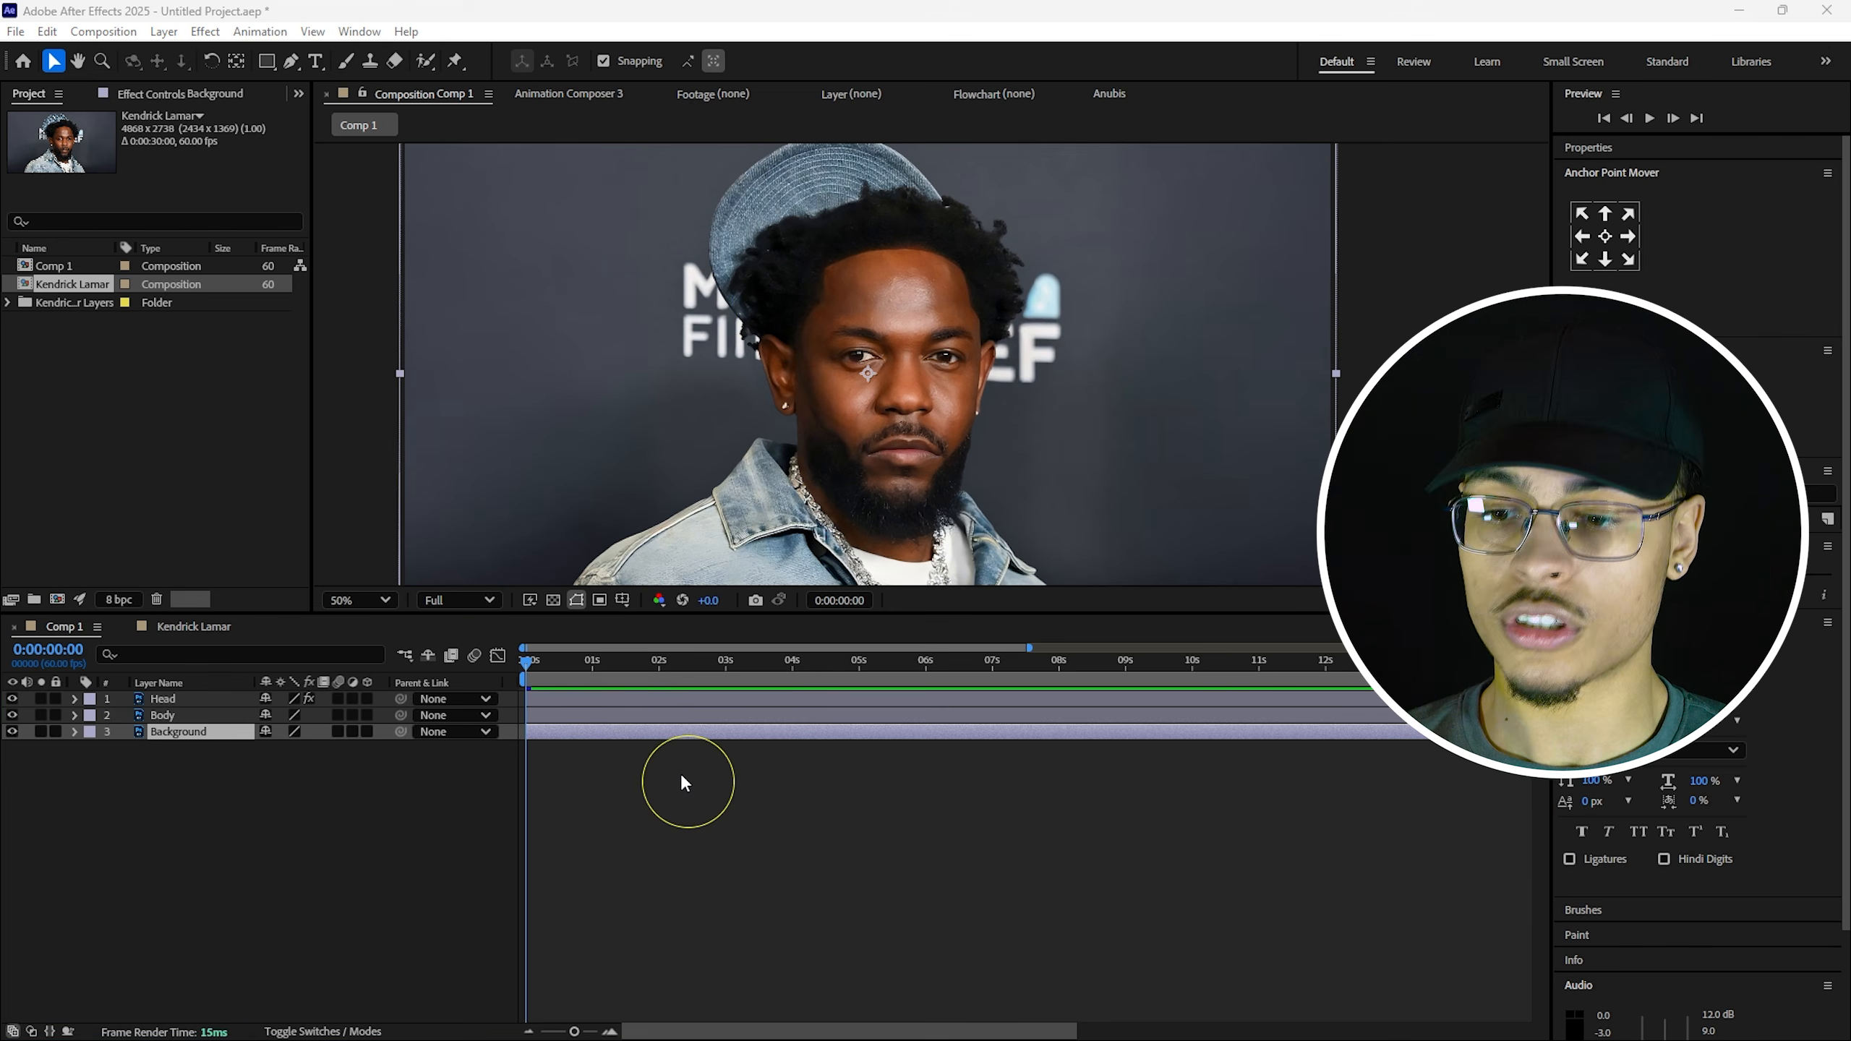
Apply Lumetri Color to the Background layer with Highlights set to -100.
{"action": "left_click_drag", "start_coordinate": [1683, 494], "coordinate": [1578, 494]}
{"action": "key", "text": "BackSpace"}
{"action": "type", "text": "liquify"}
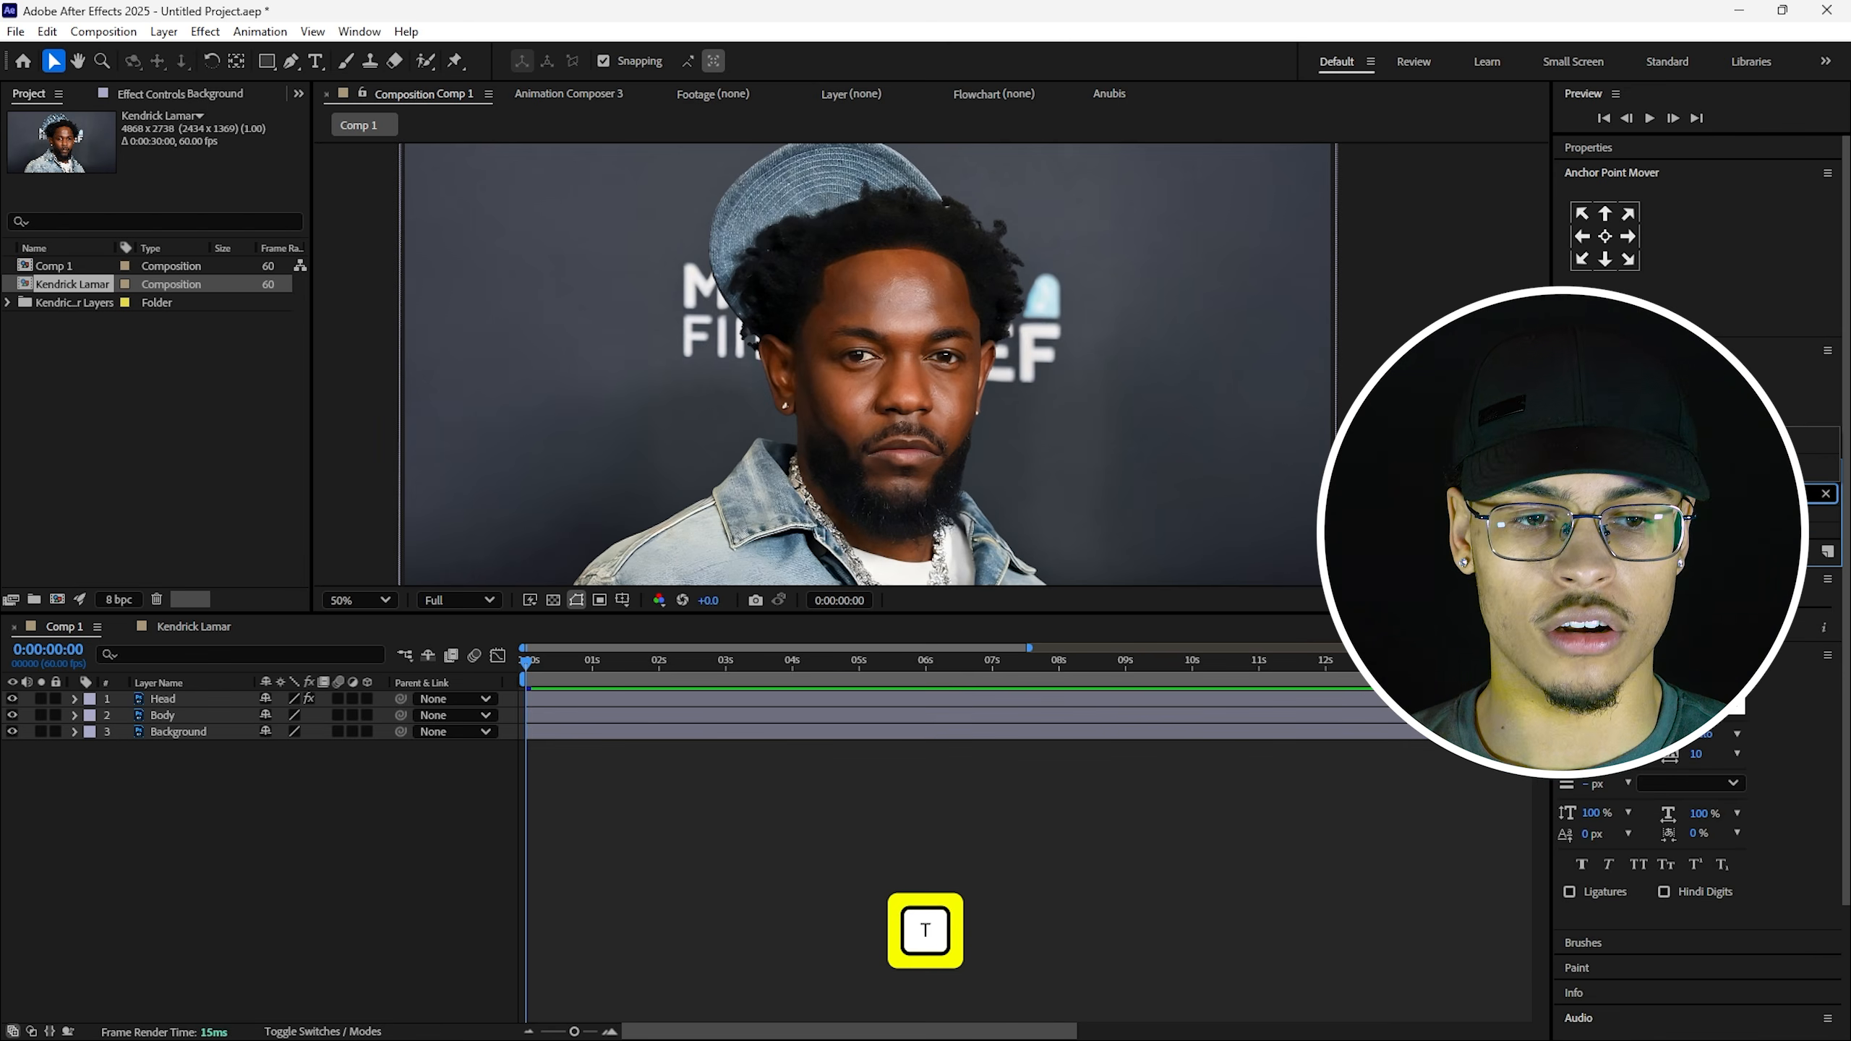
{"action": "left_click_drag", "start_coordinate": [1614, 530], "coordinate": [165, 734]}
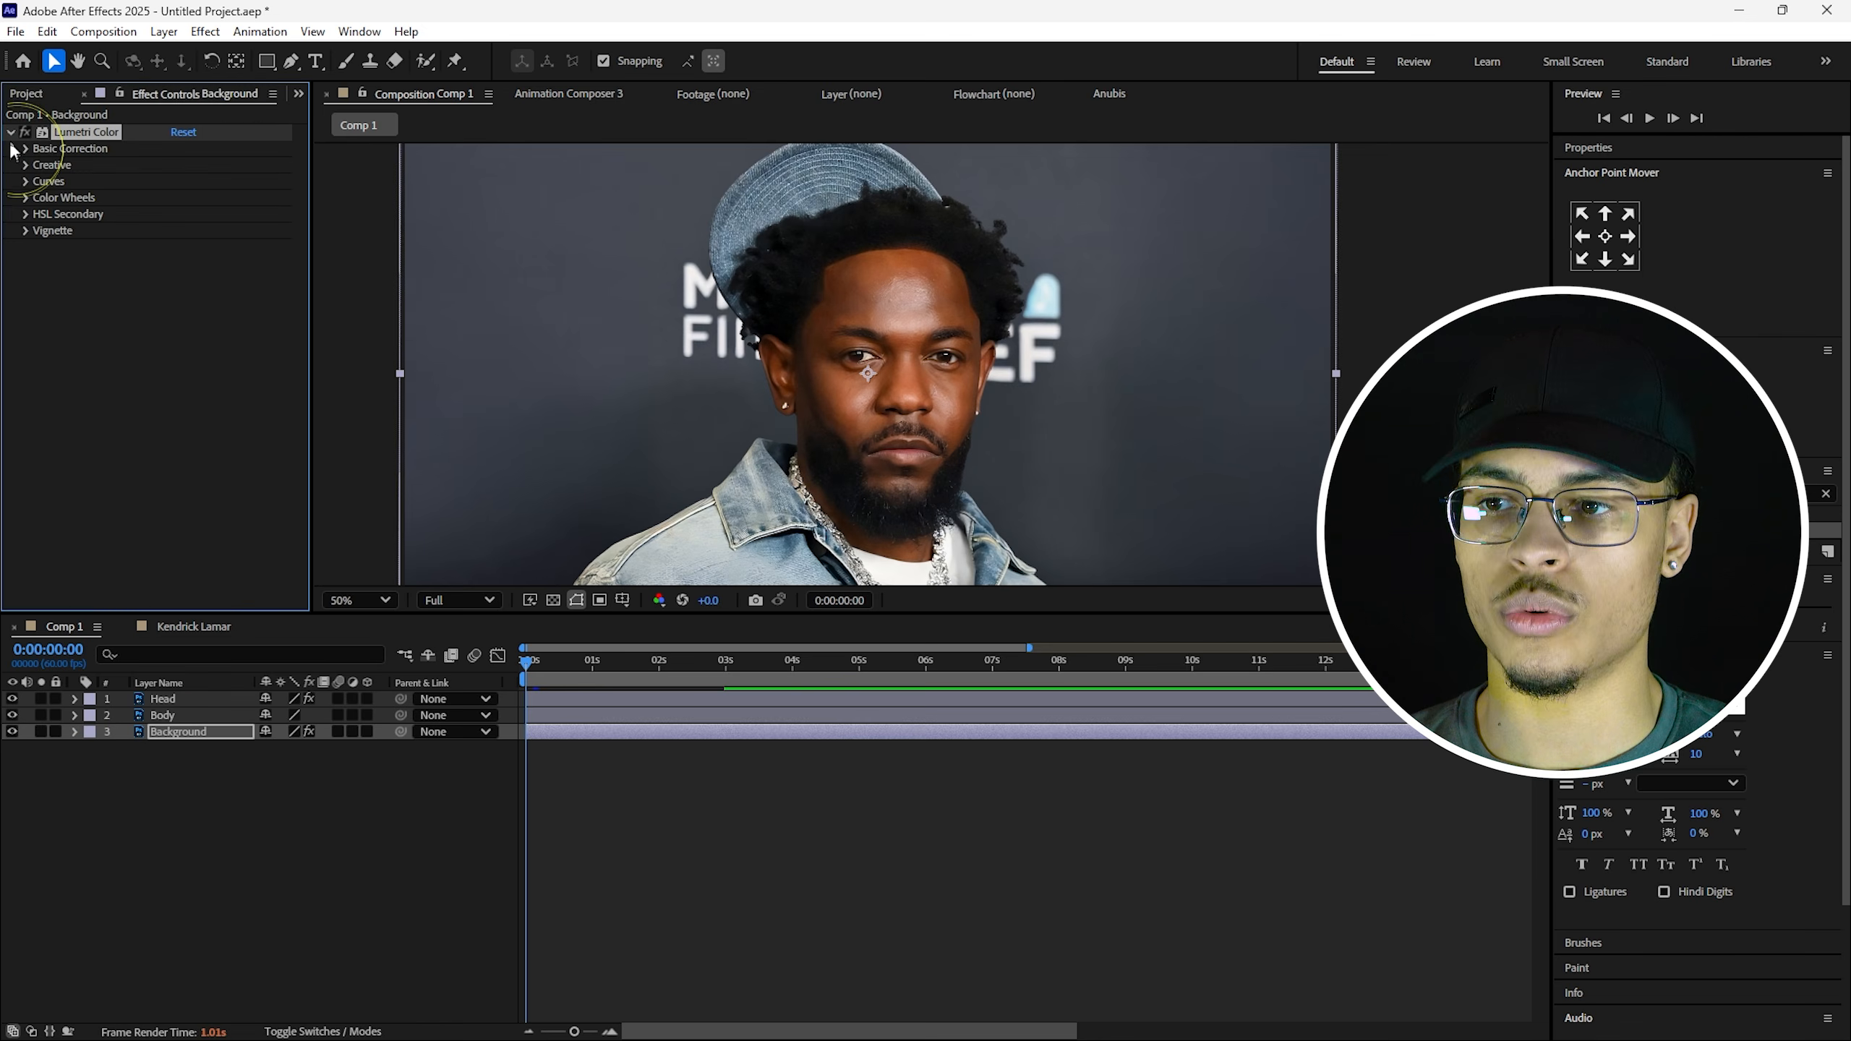
{"action": "left_click", "coordinate": [26, 150]}
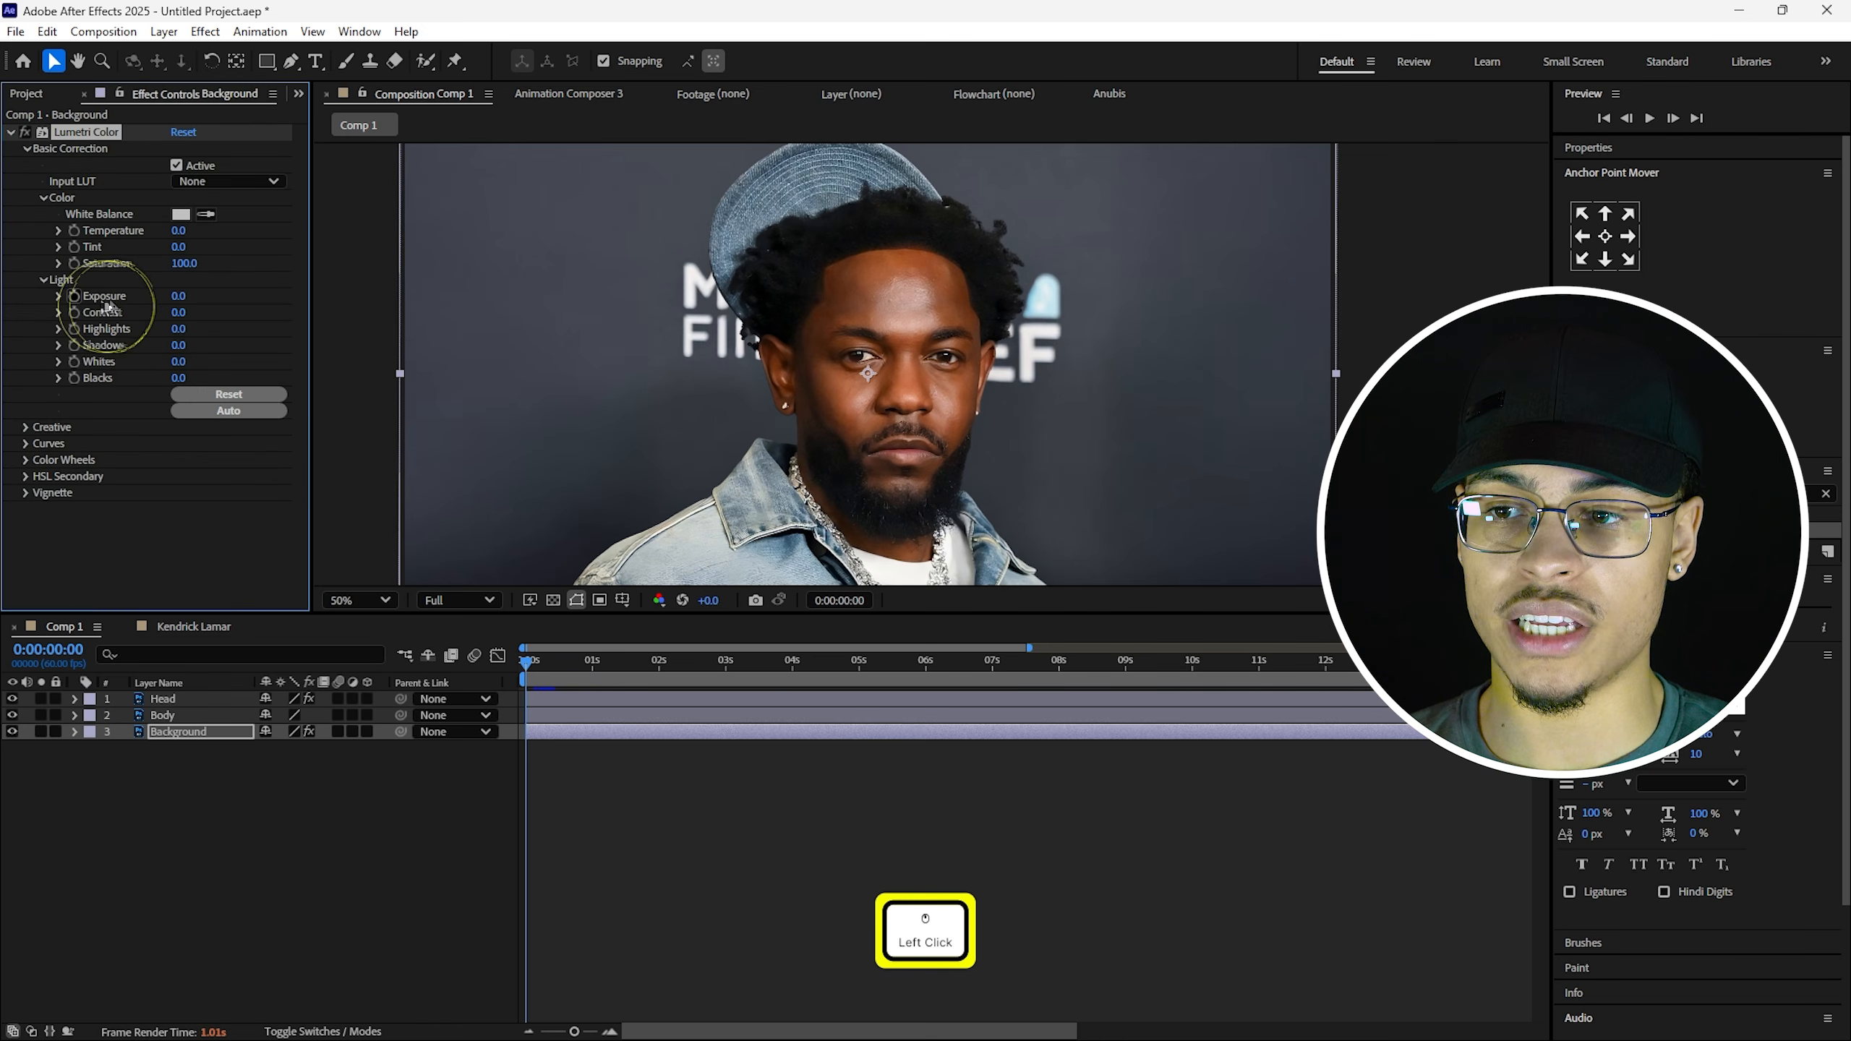
{"action": "left_click", "coordinate": [179, 329]}
{"action": "type", "text": "-100"}
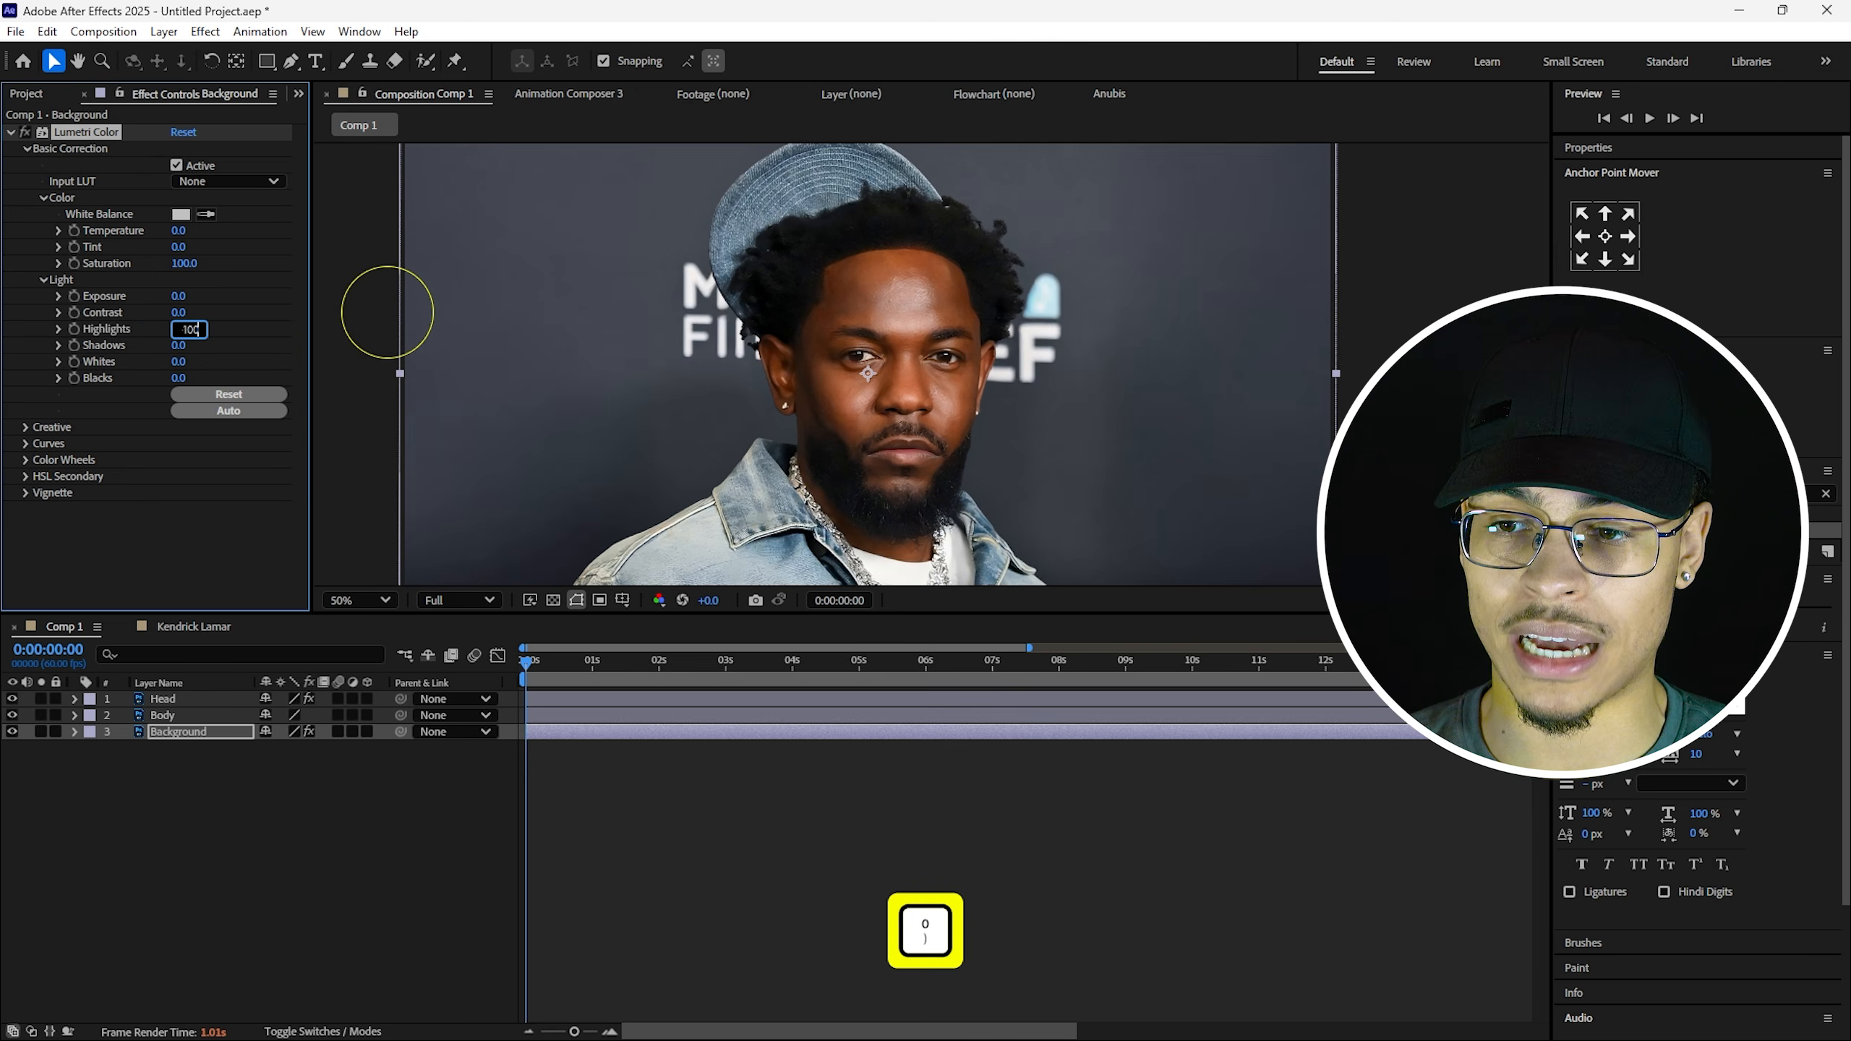
{"action": "key", "text": "Return"}
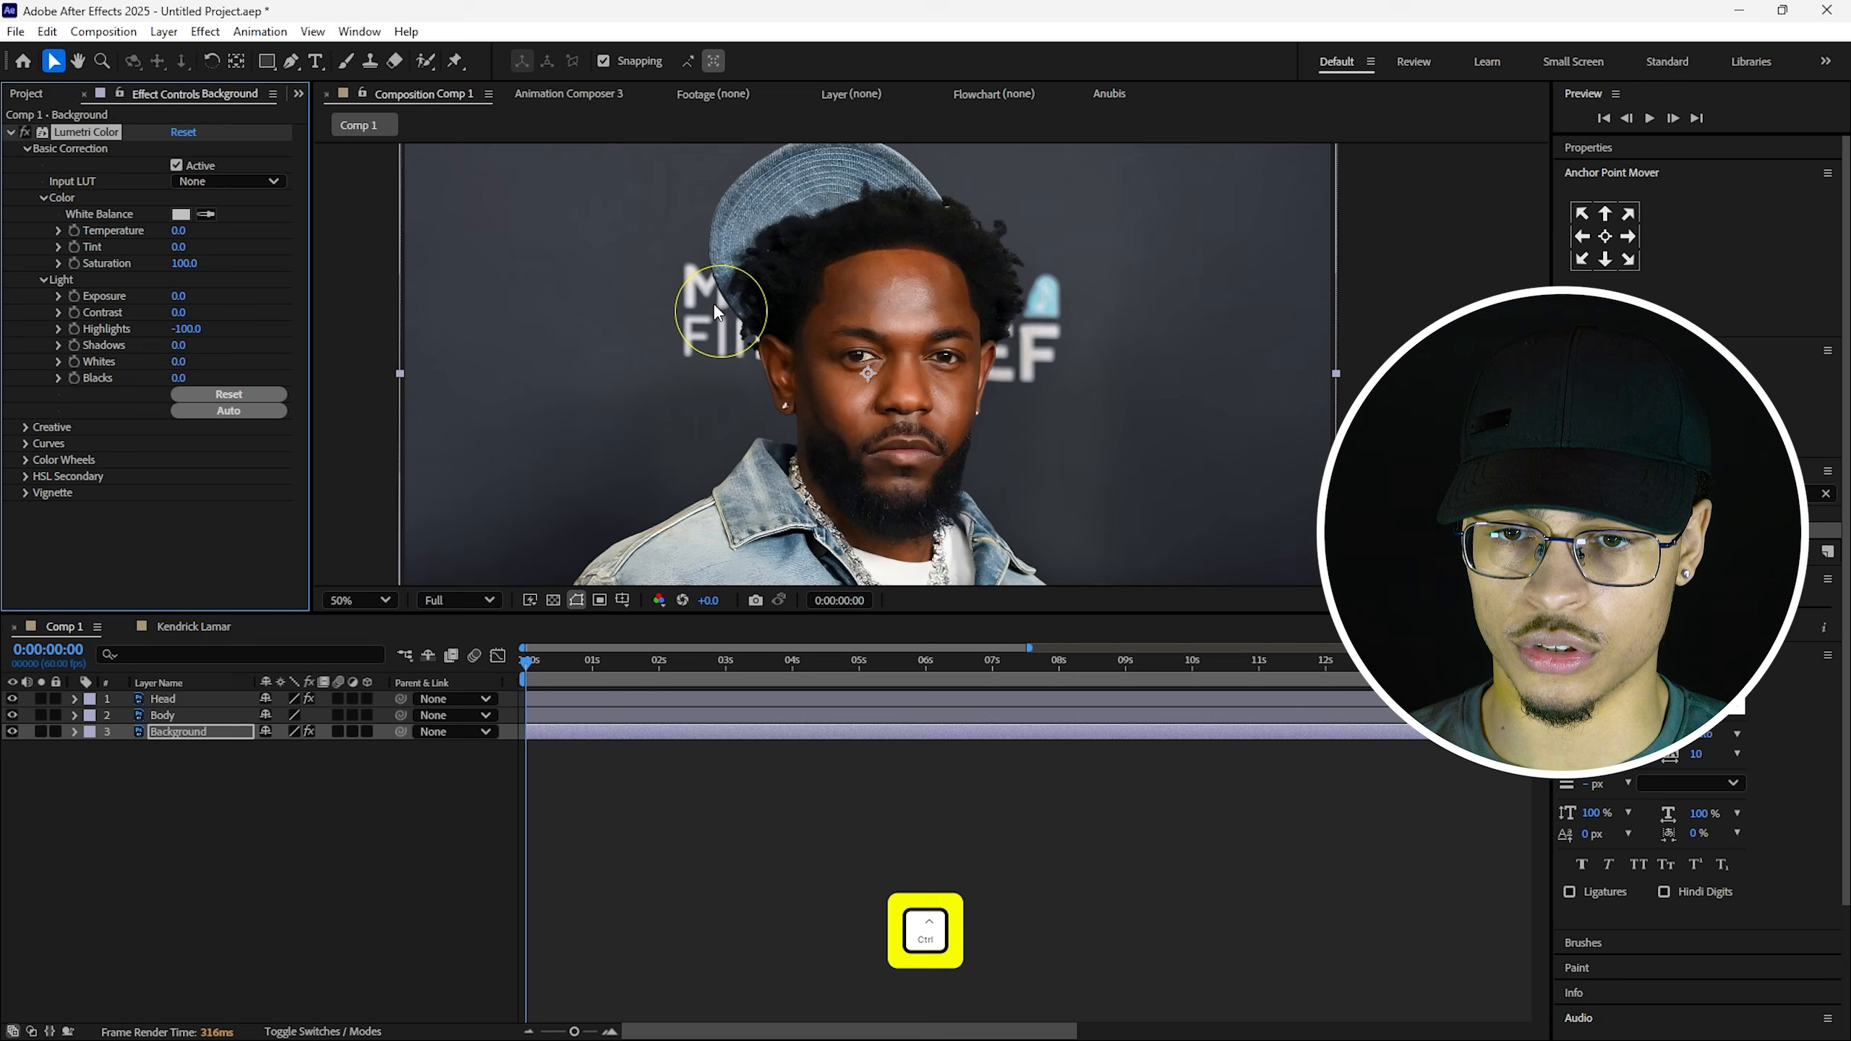
{"action": "key", "text": "ctrl+z"}
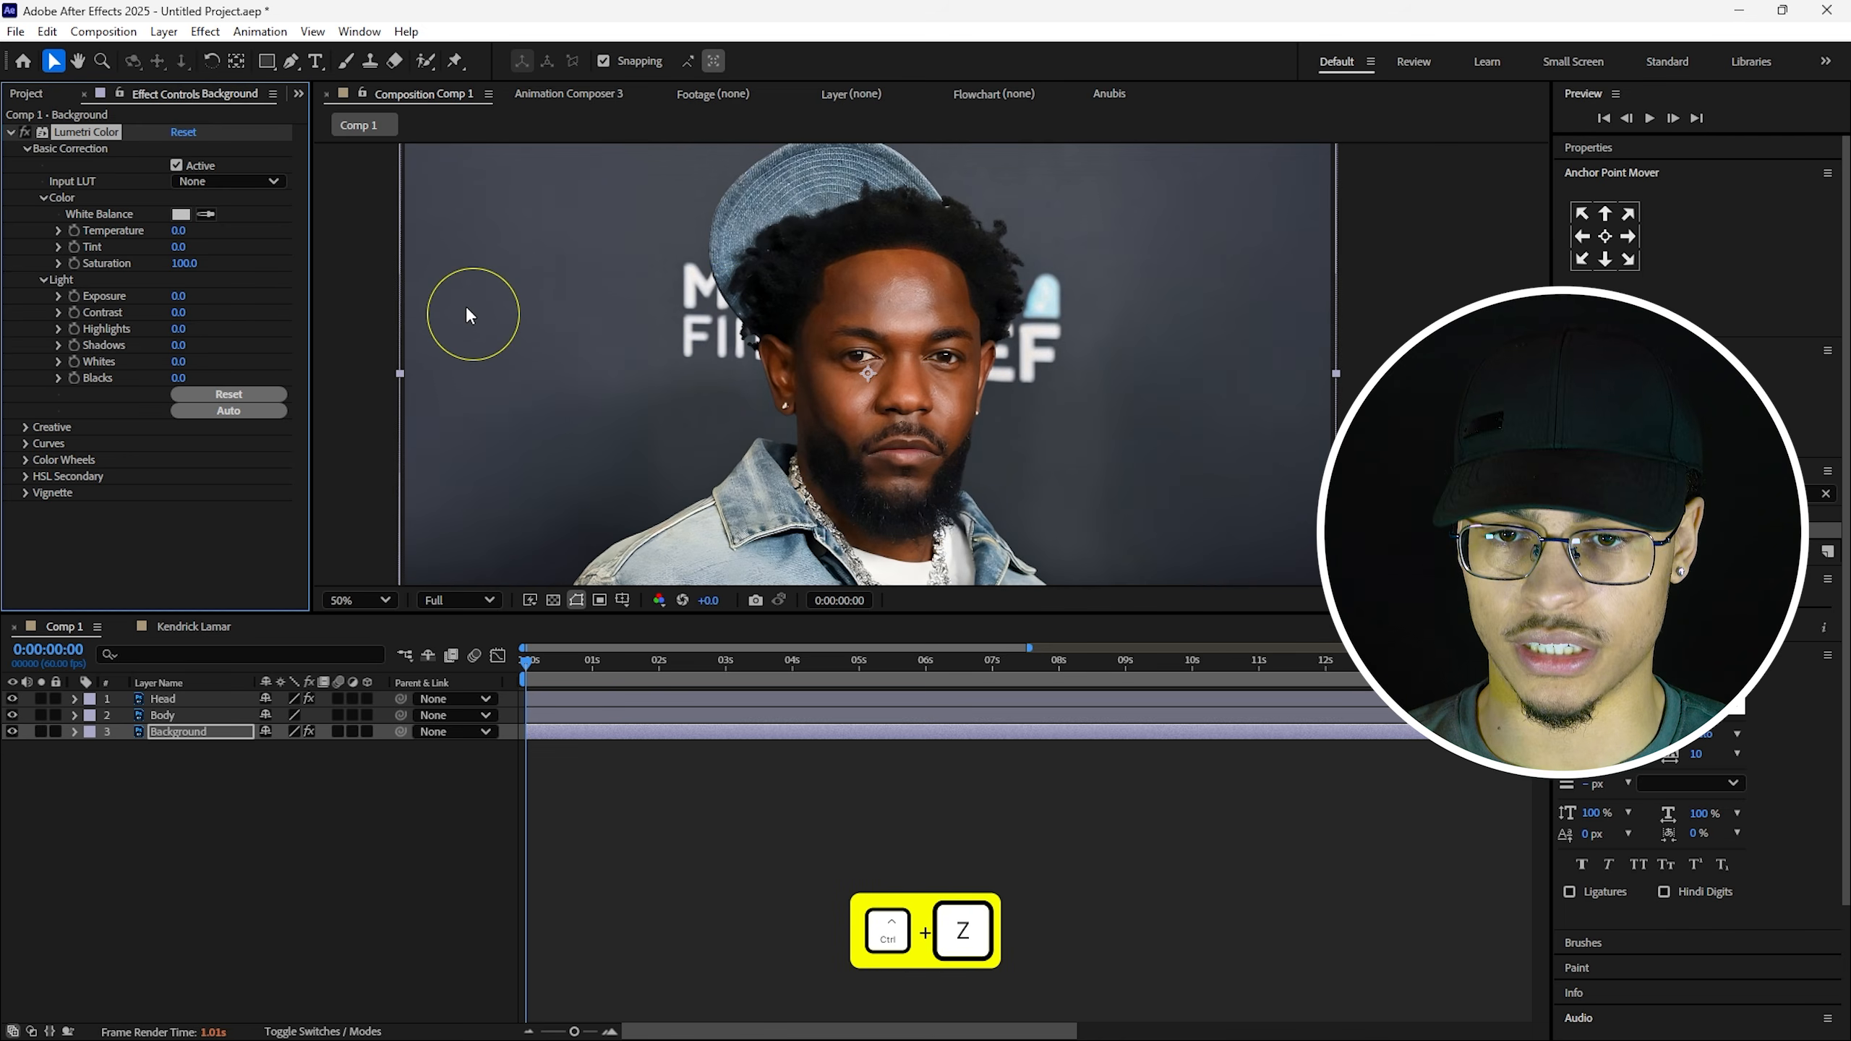
{"action": "key", "text": "ctrl+shift+z"}
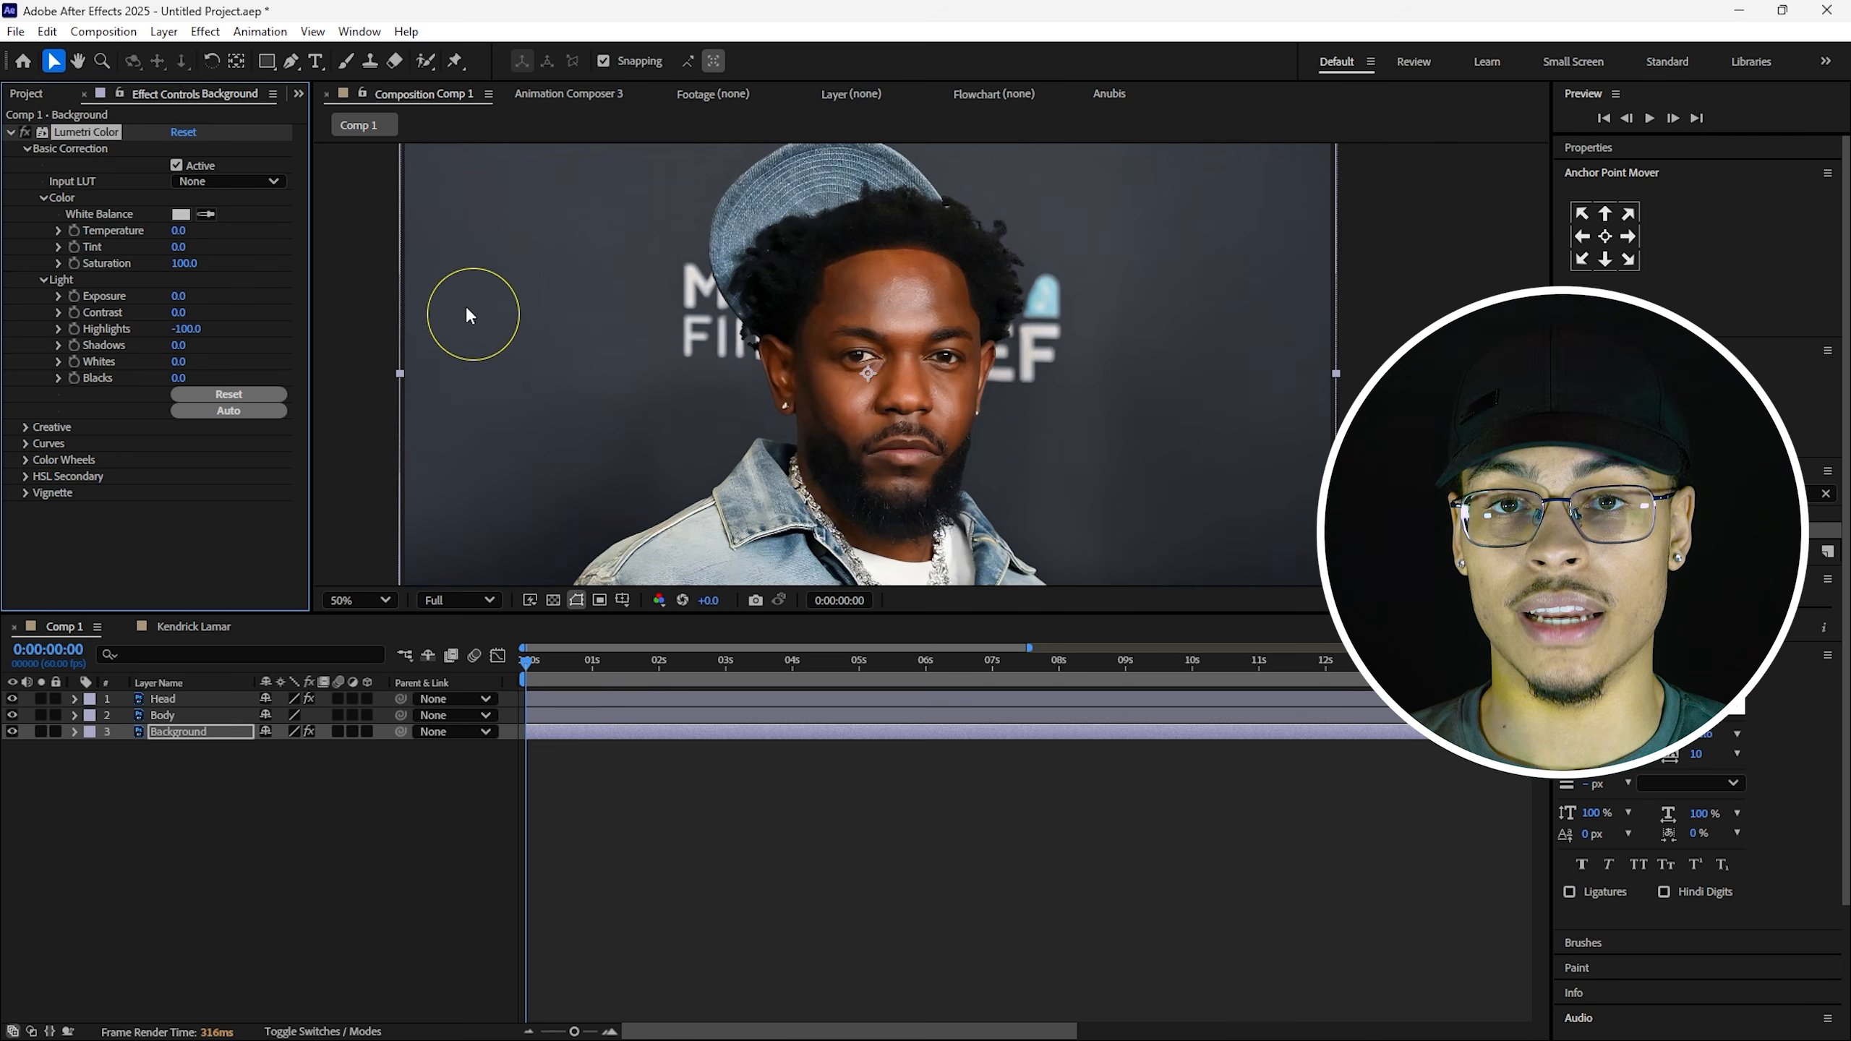
Set the Lumetri Exposure to -0.3 and toggle the effect to compare before and after.
{"action": "left_click", "coordinate": [183, 296]}
{"action": "type", "text": "-0.3"}
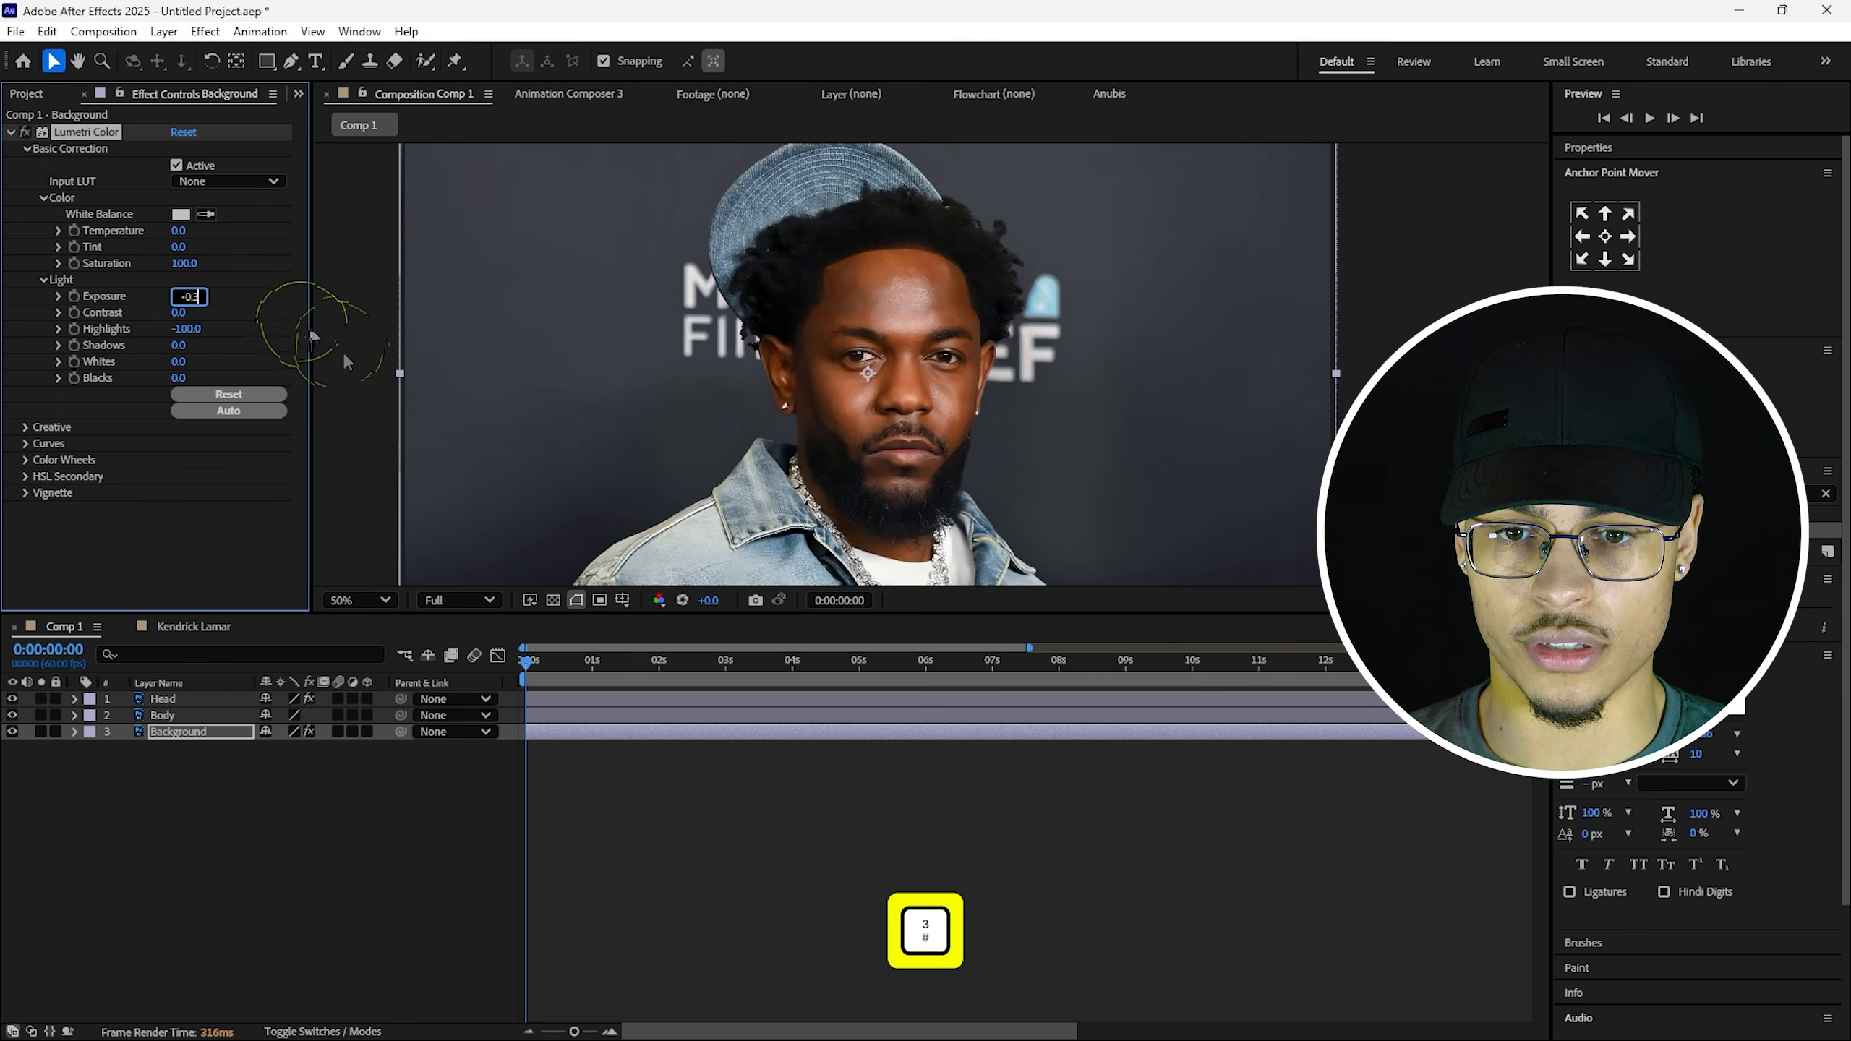
{"action": "left_click", "coordinate": [842, 829]}
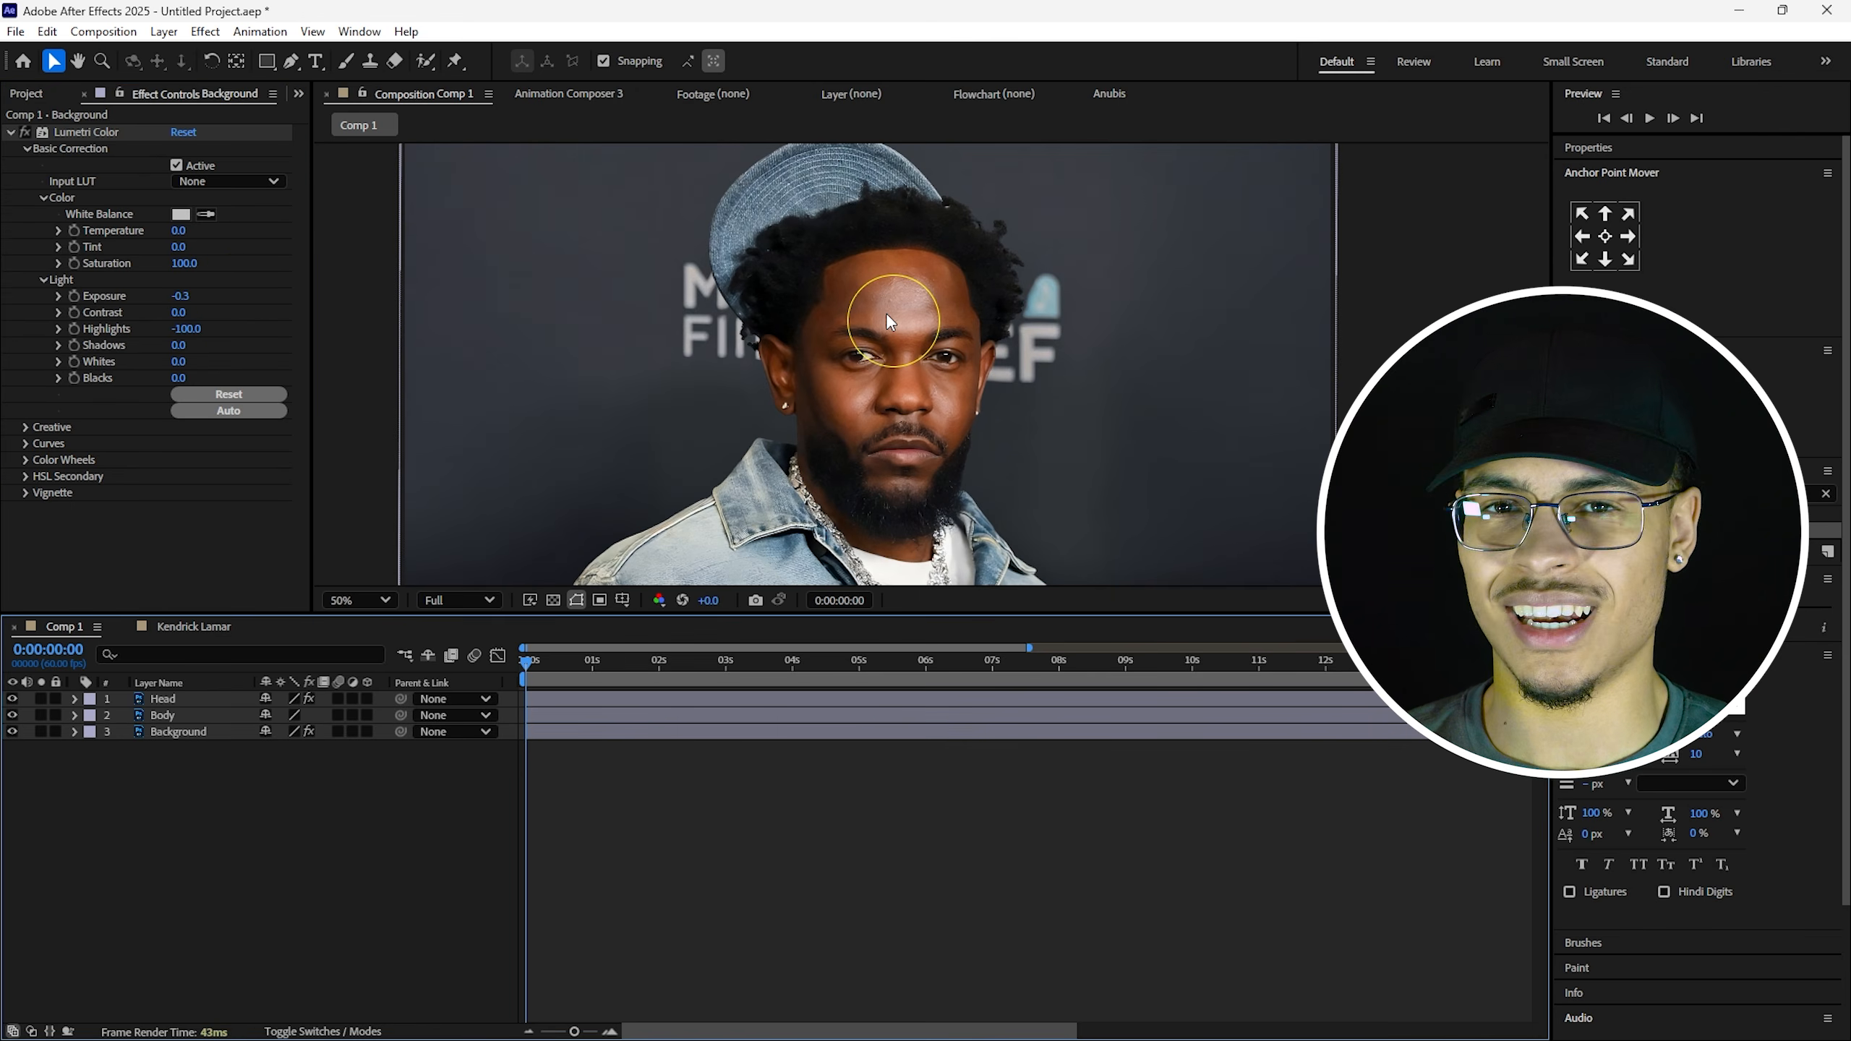
{"action": "left_click", "coordinate": [26, 134]}
{"action": "left_click", "coordinate": [25, 133]}
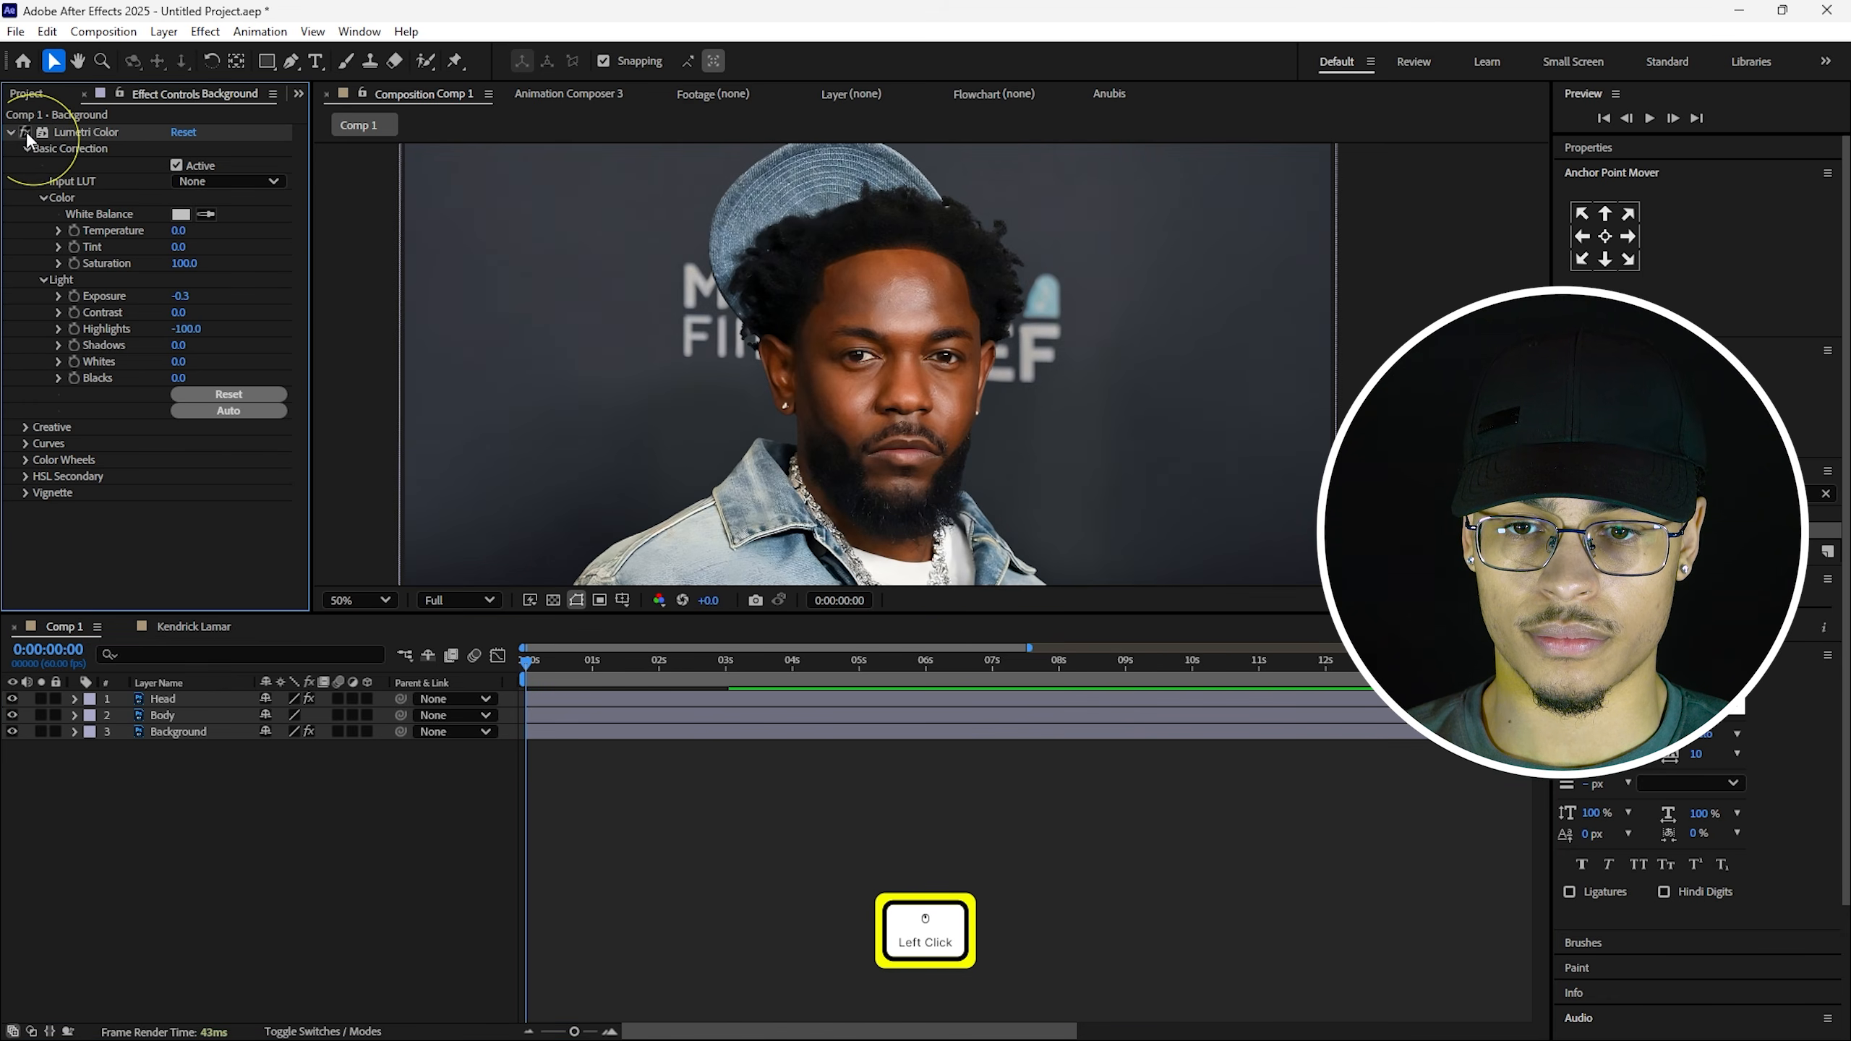
{"action": "left_click", "coordinate": [25, 133]}
{"action": "left_click", "coordinate": [26, 133]}
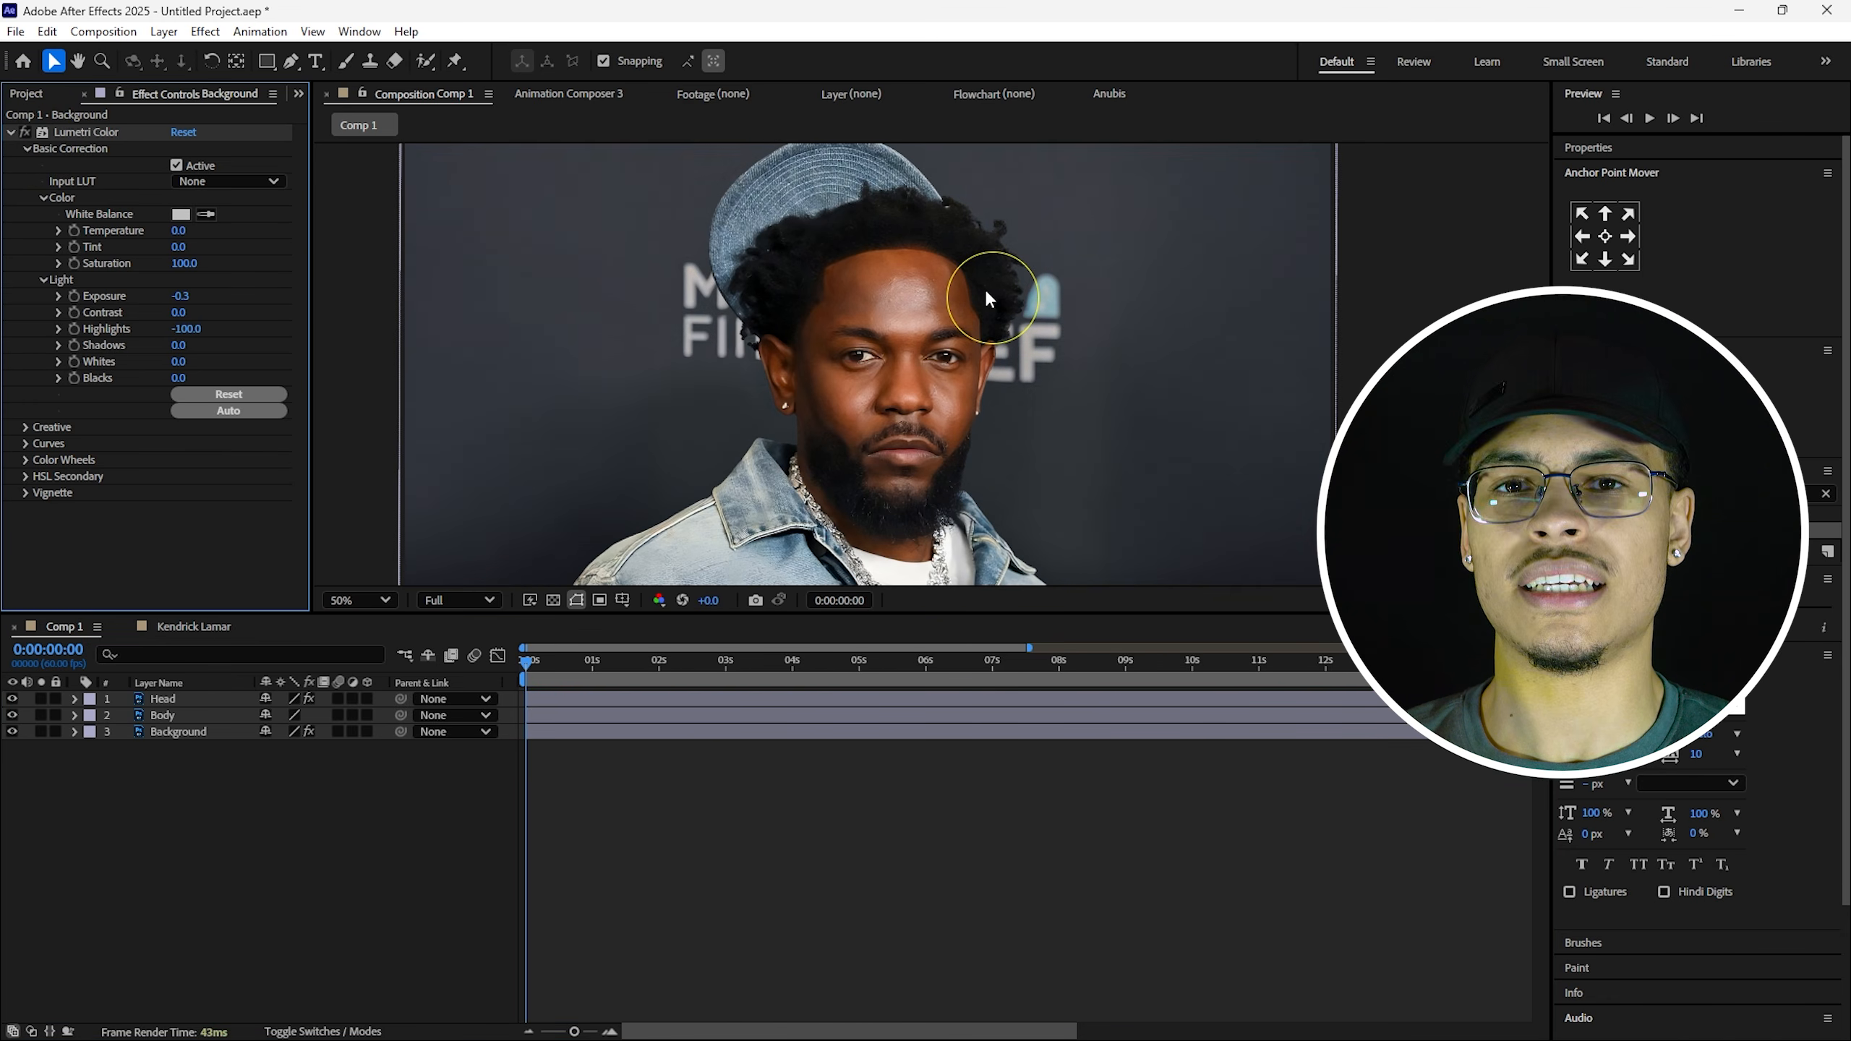
Paste Lumetri Color onto the Head layer and set its Exposure to 0.4.
{"action": "left_click", "coordinate": [204, 698]}
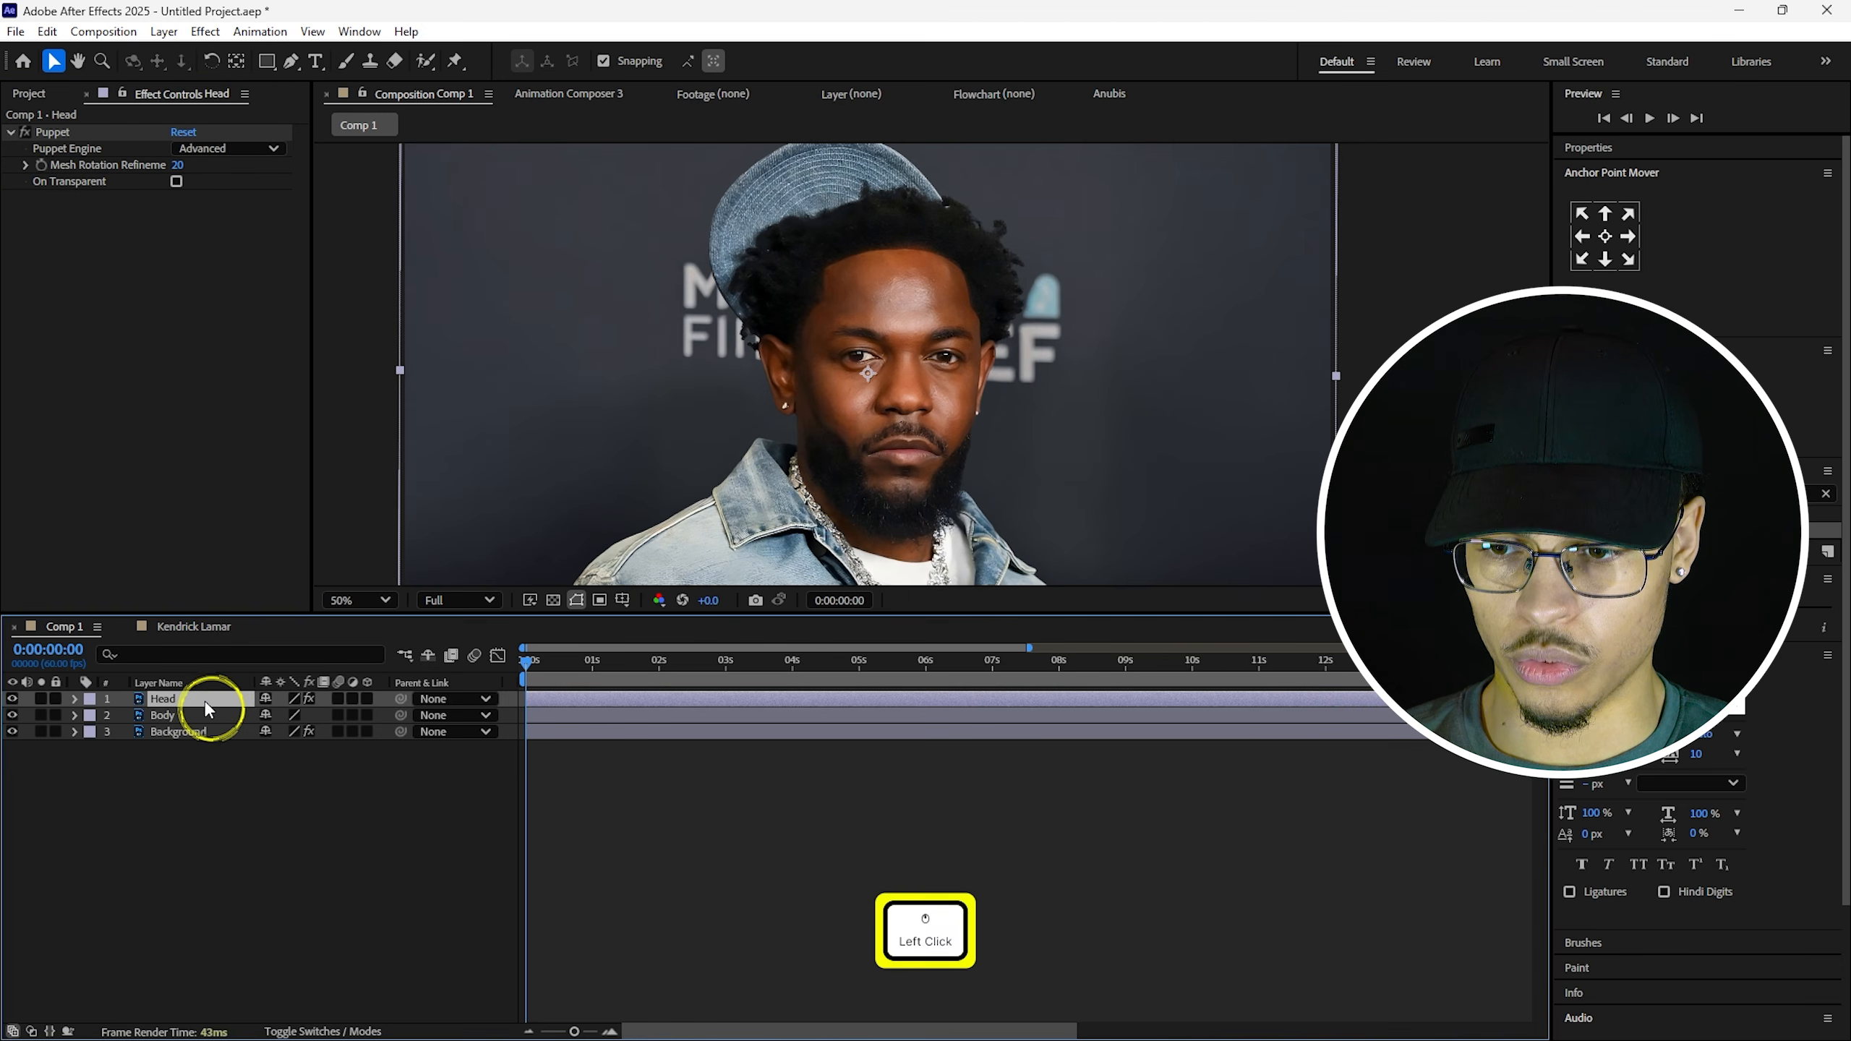
{"action": "key", "text": "ctrl+v"}
{"action": "left_click", "coordinate": [25, 215]}
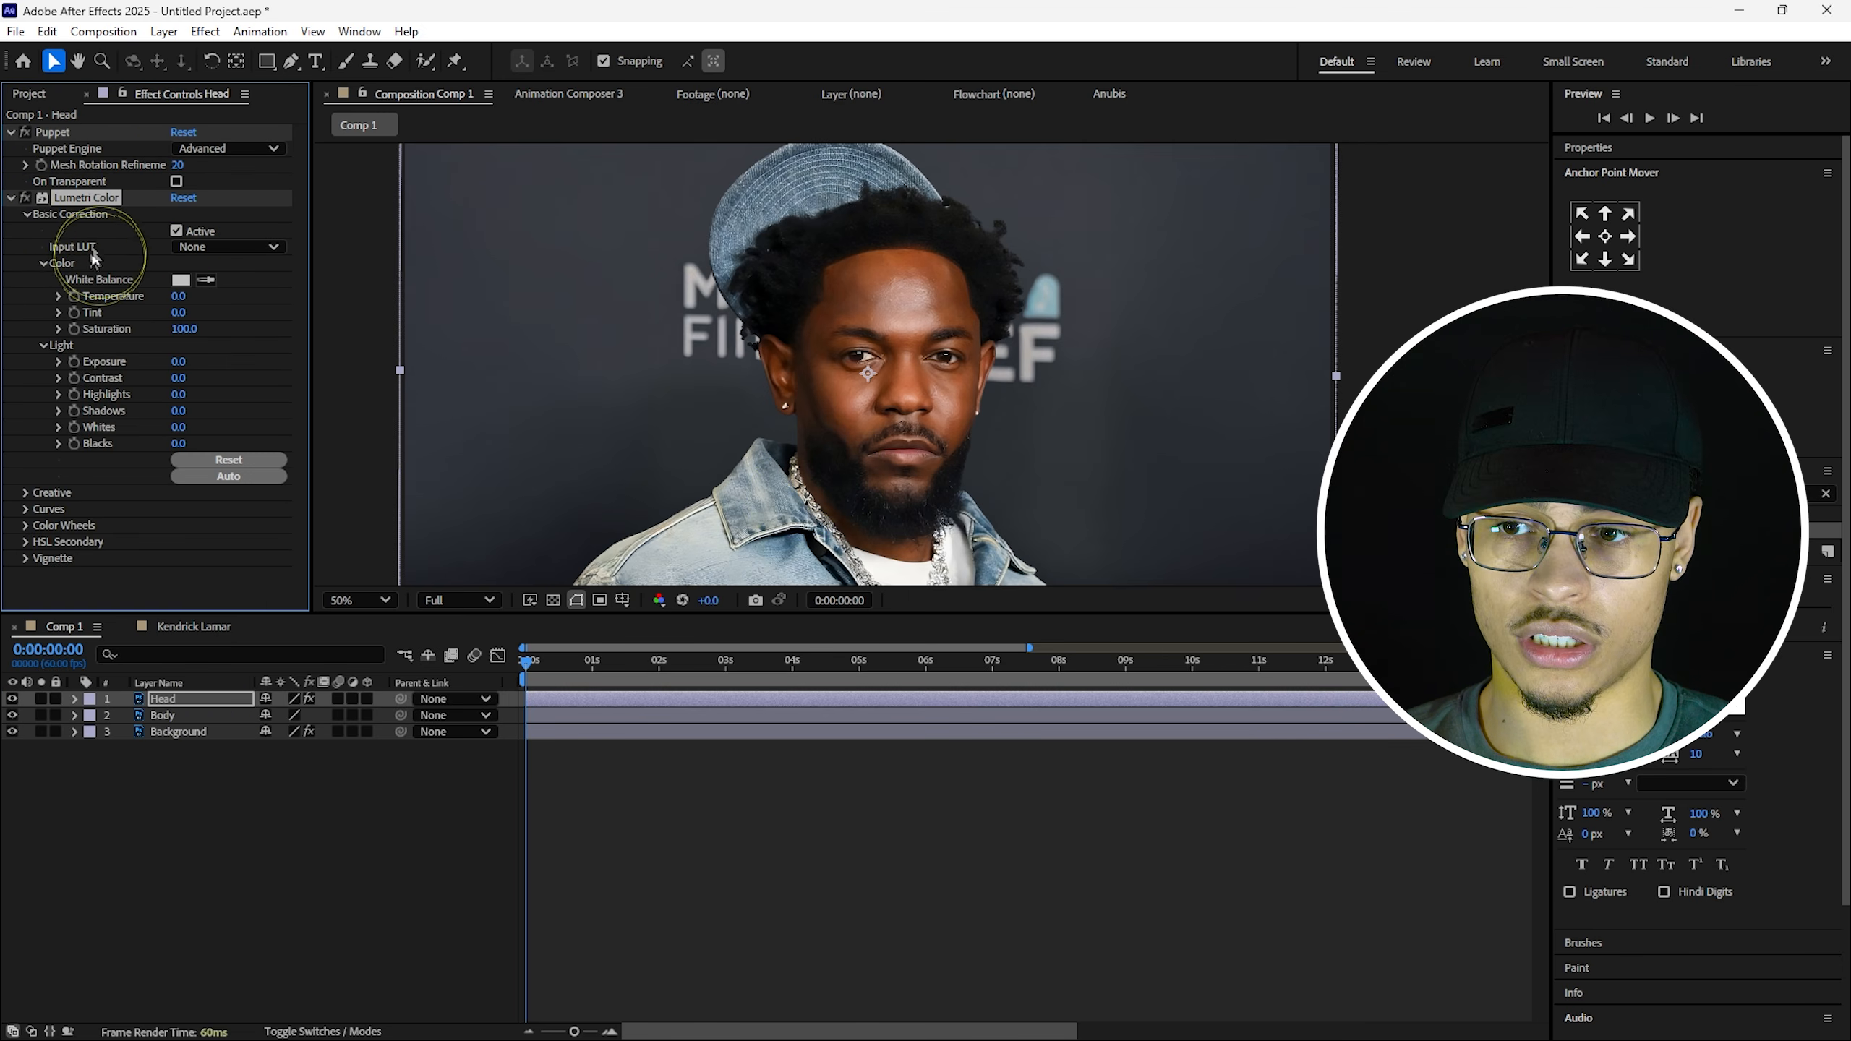
{"action": "left_click_drag", "start_coordinate": [175, 361], "coordinate": [176, 362]}
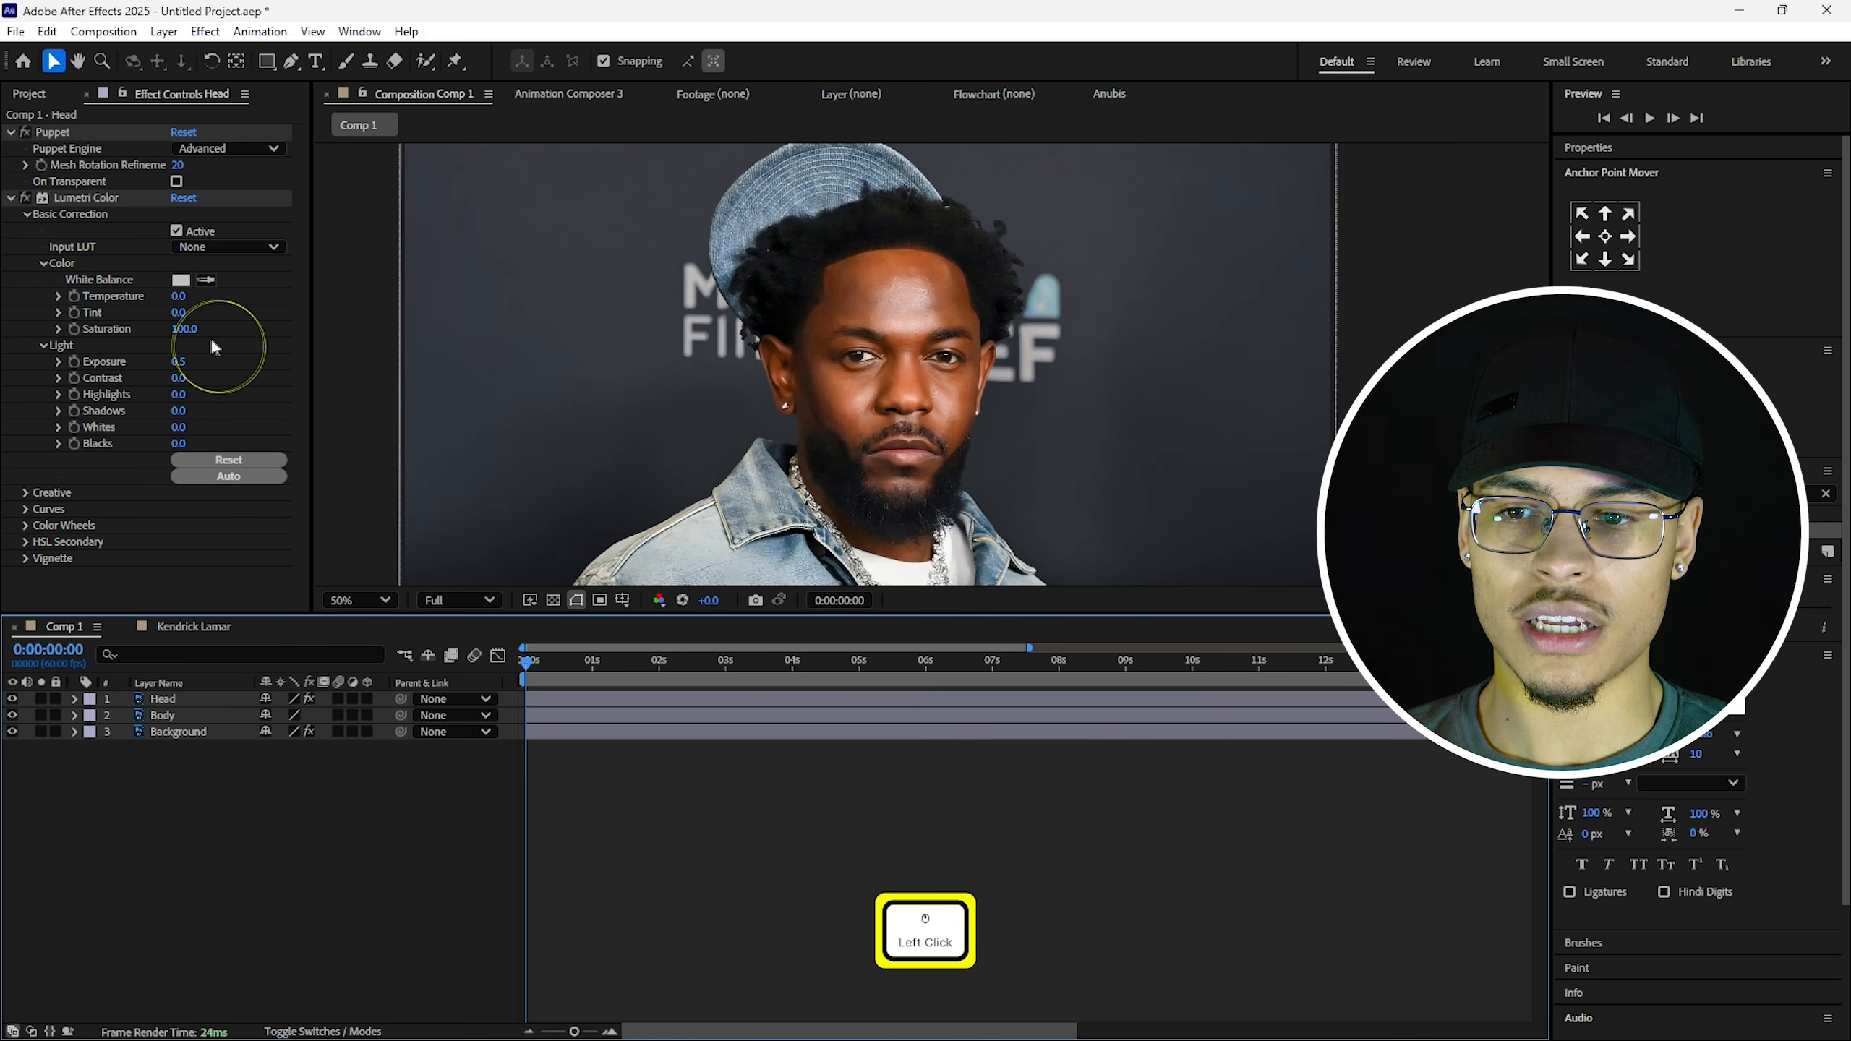
{"action": "left_click", "coordinate": [191, 362]}
{"action": "type", "text": "0.4"}
{"action": "left_click", "coordinate": [809, 822]}
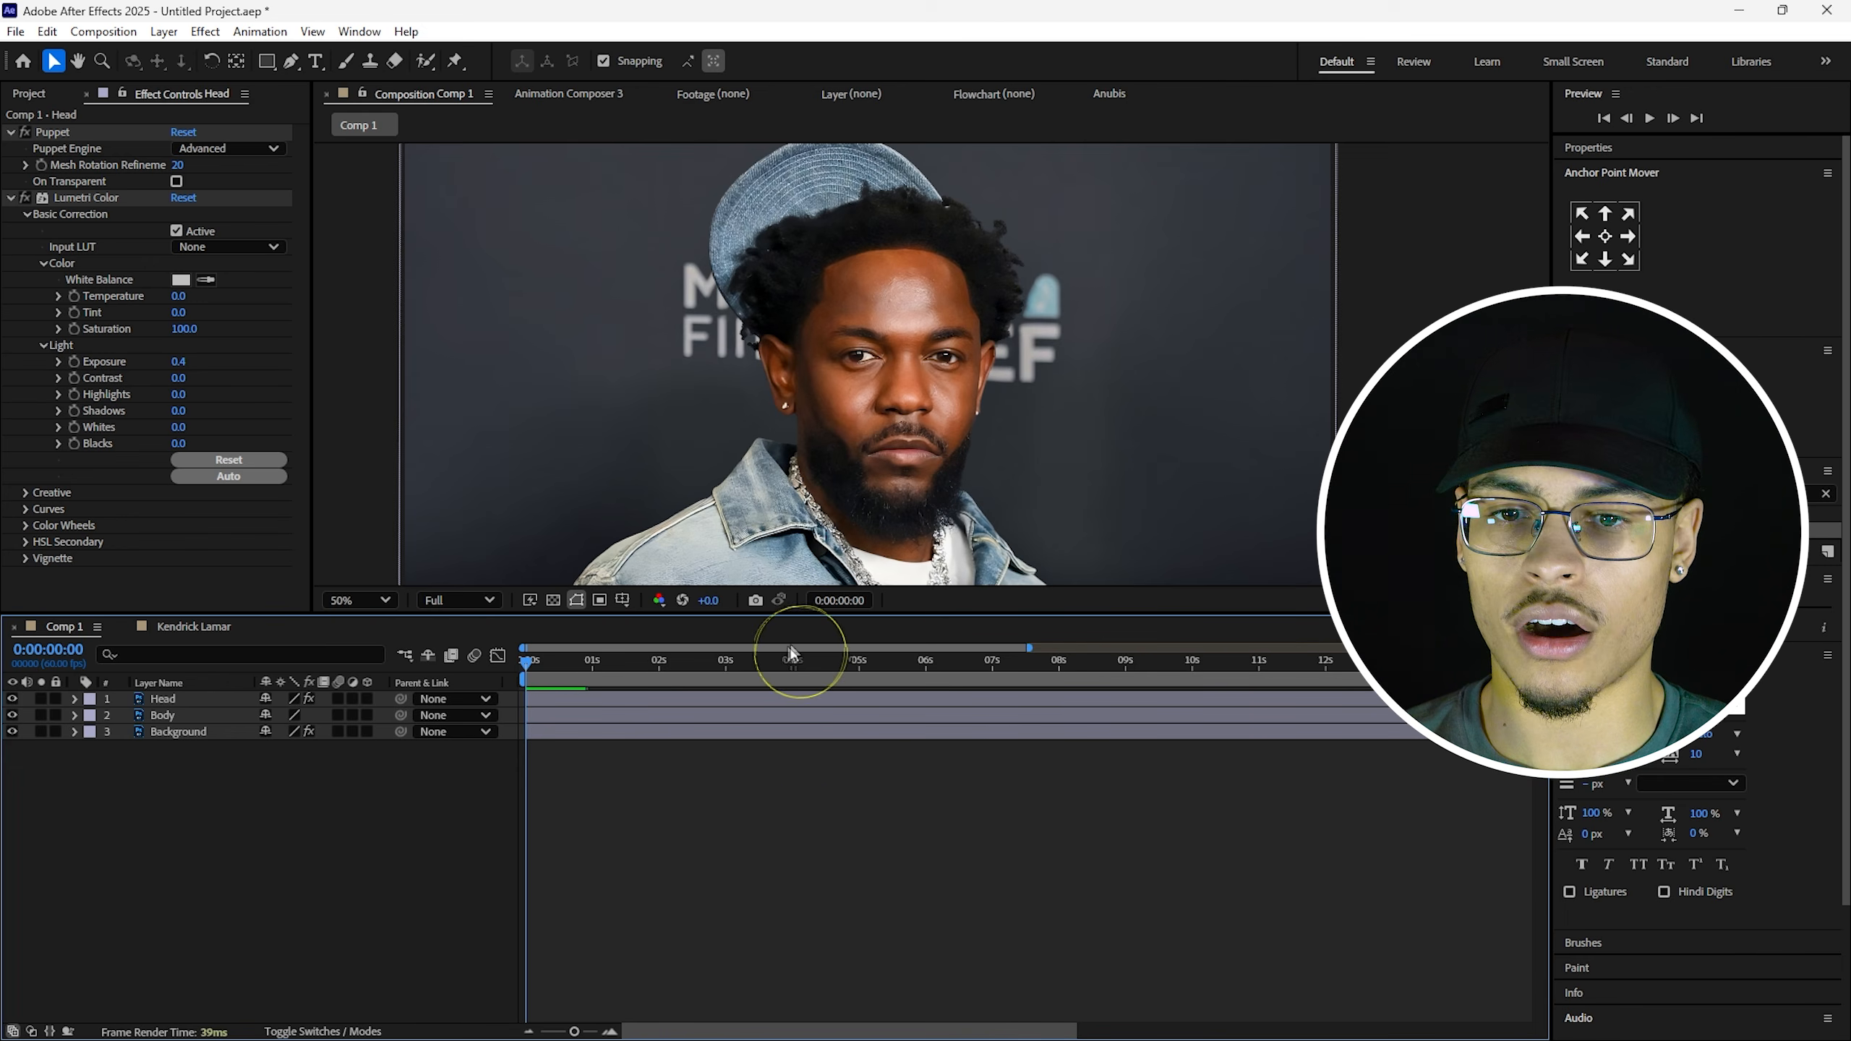
Select the Background layer and undo the last adjustment.
{"action": "scroll", "coordinate": [812, 356], "scroll_direction": "down", "scroll_amount": 2}
{"action": "scroll", "coordinate": [817, 372], "scroll_direction": "up", "scroll_amount": 2}
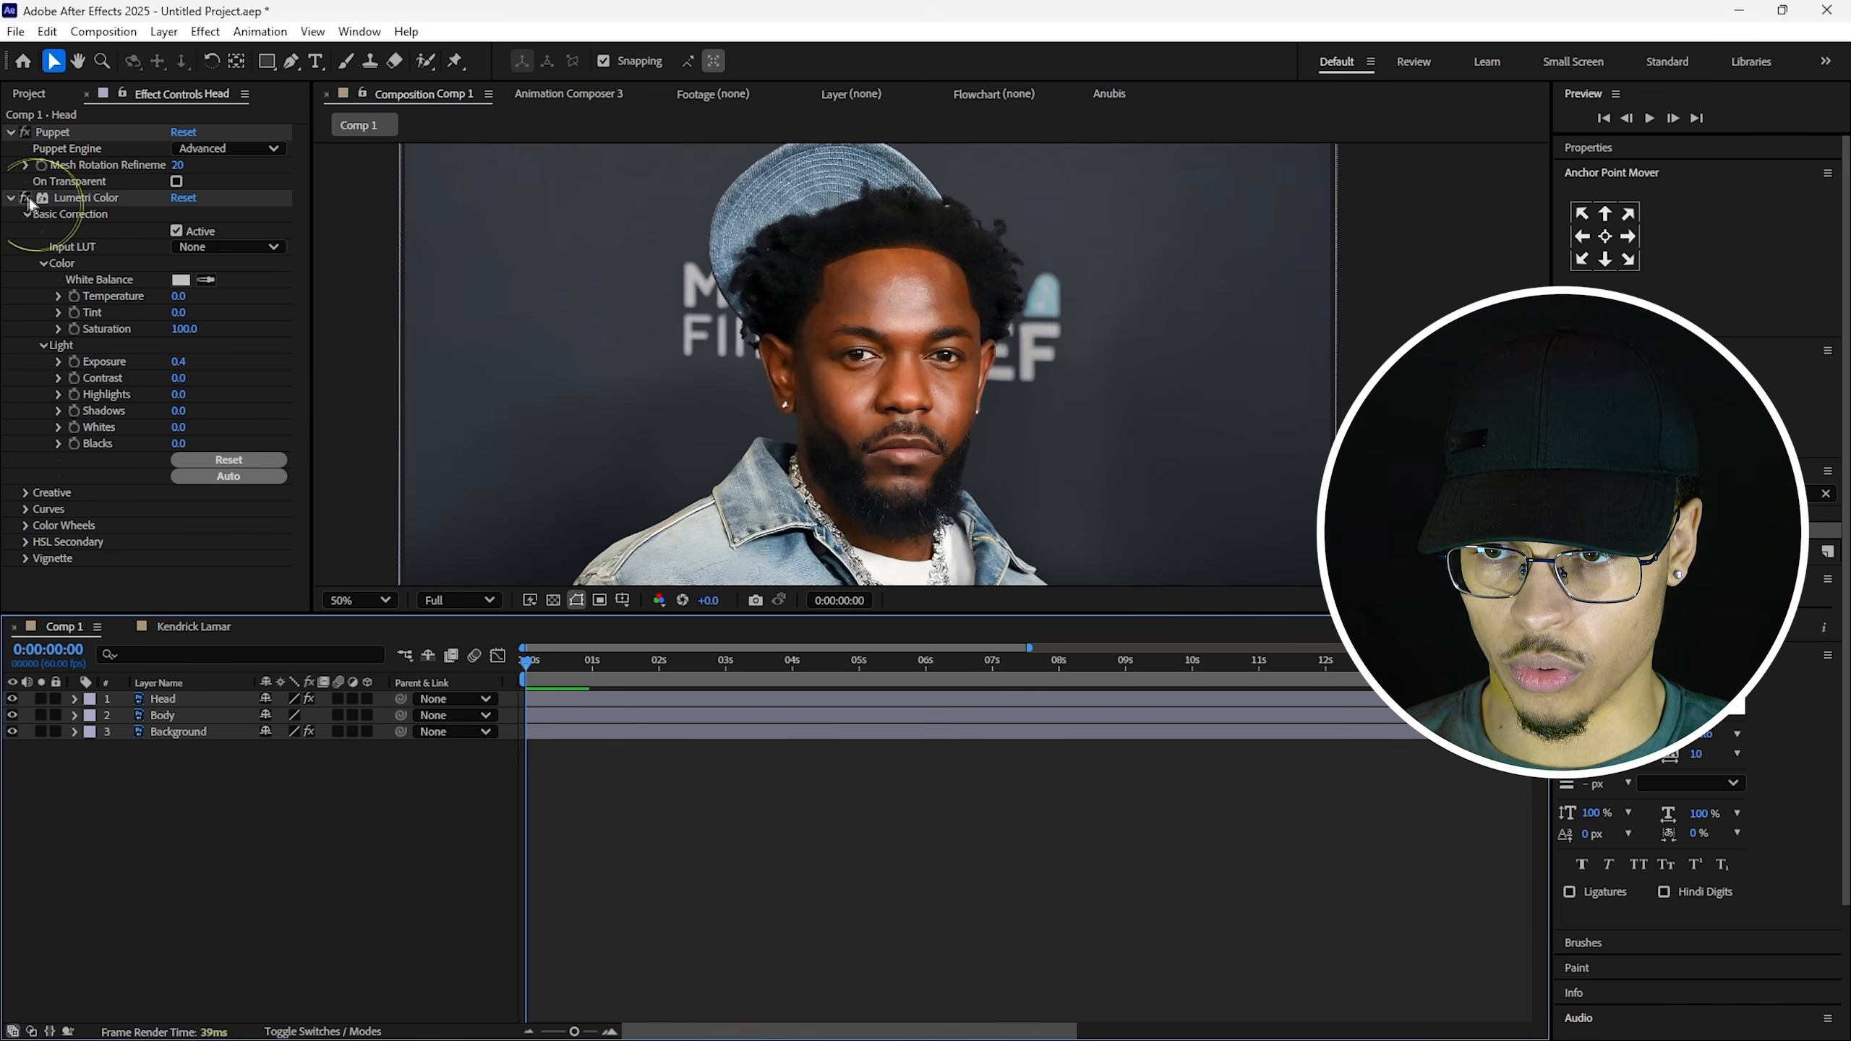
{"action": "left_click", "coordinate": [1067, 507]}
{"action": "key", "text": "ctrl+z"}
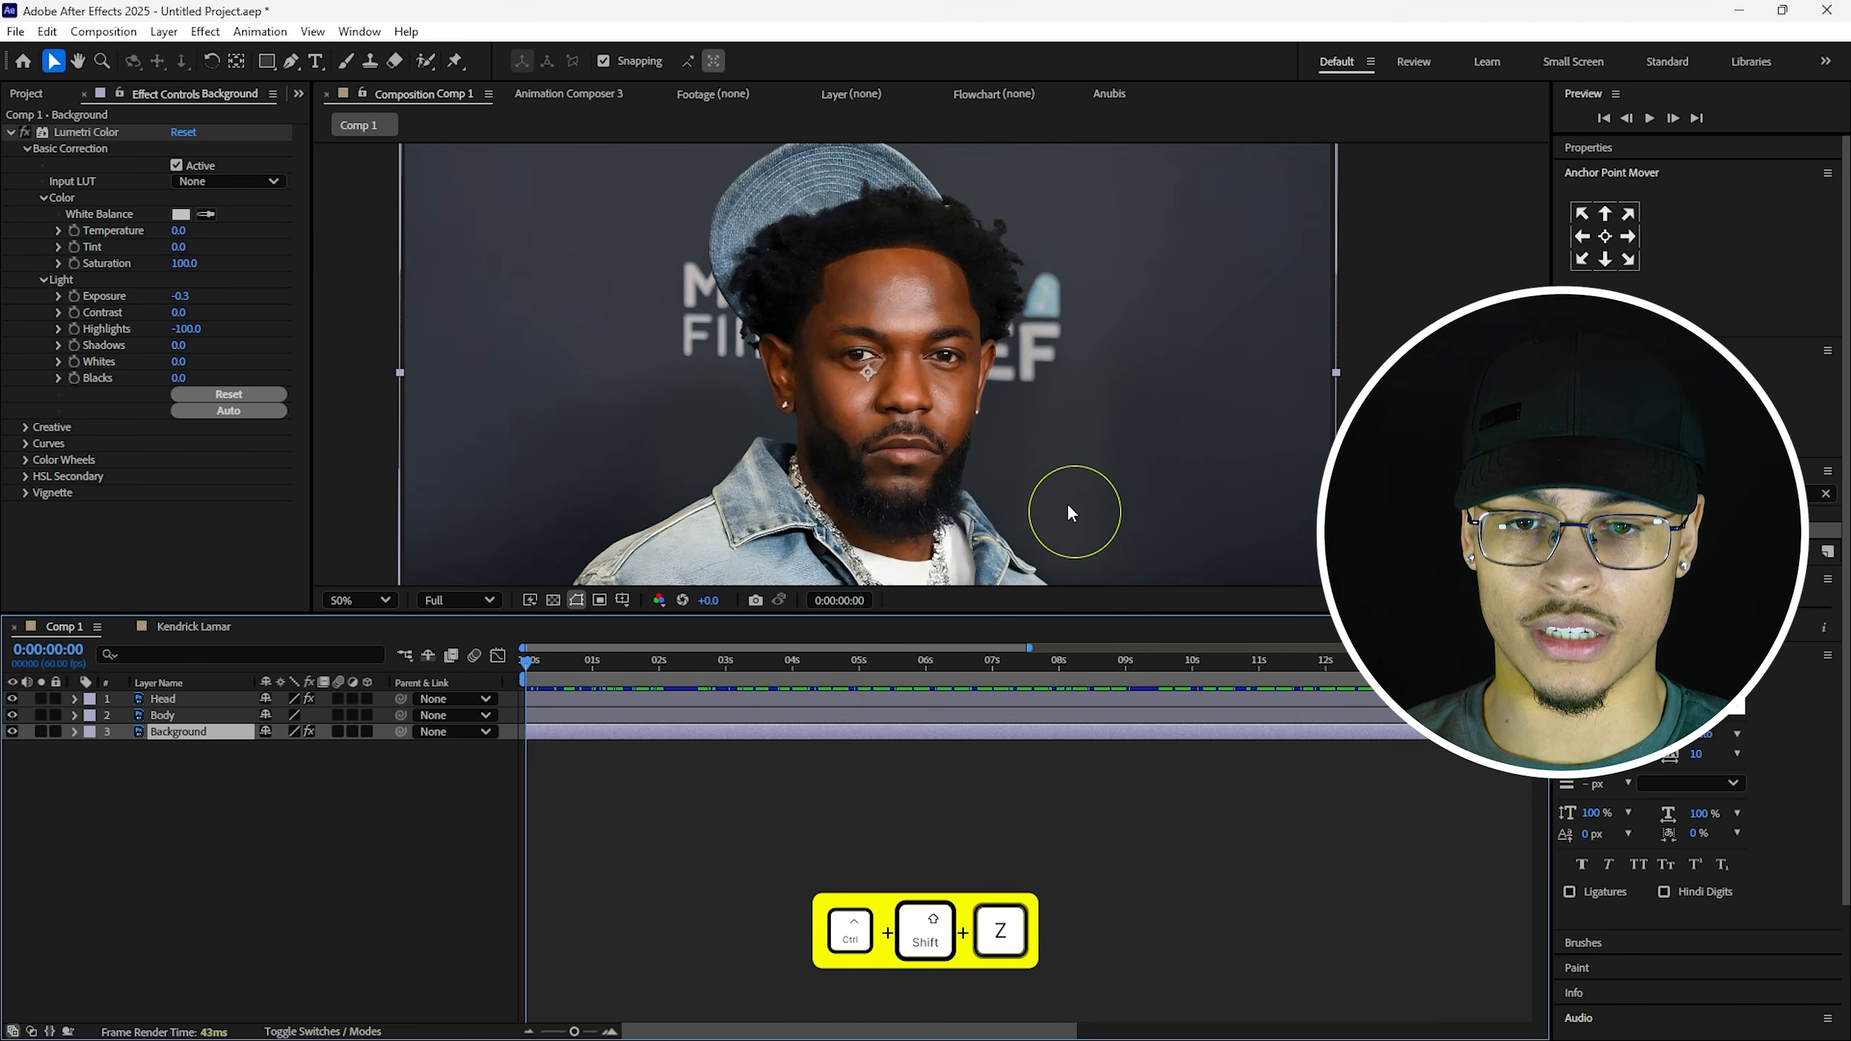
{"action": "left_click", "coordinate": [977, 852]}
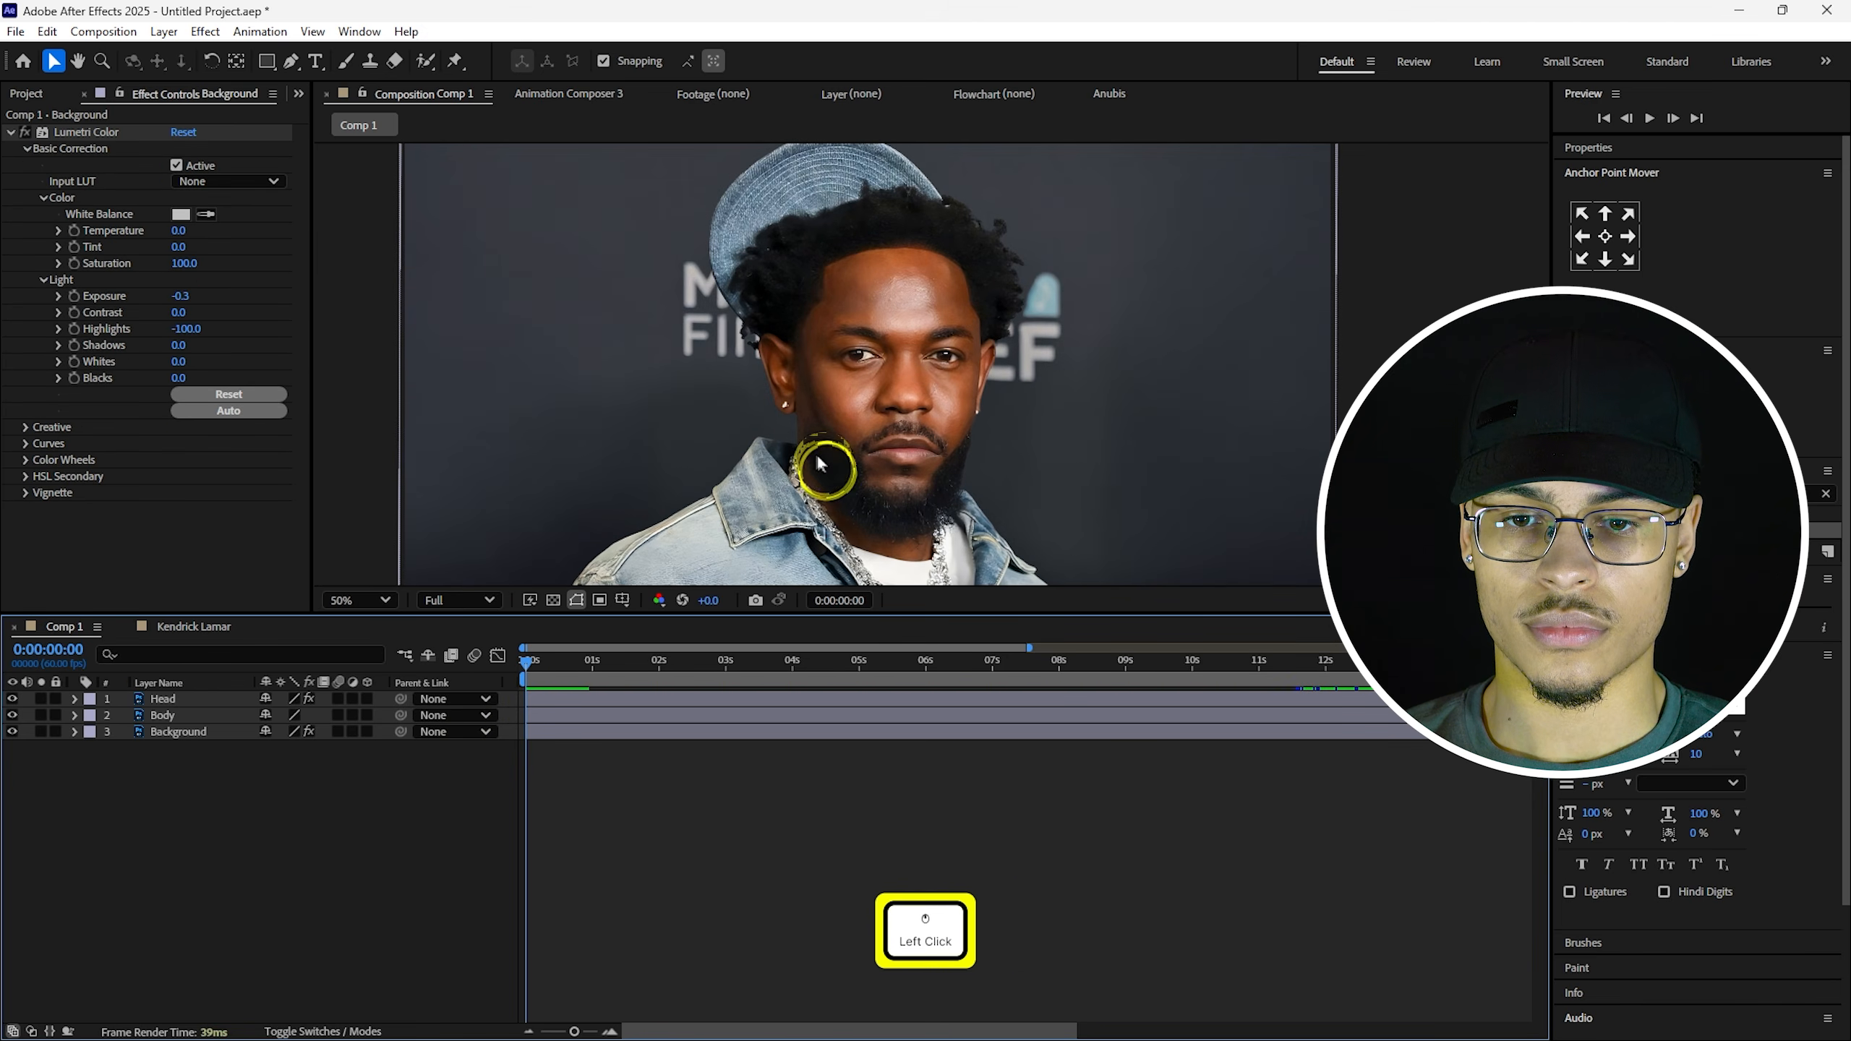
{"action": "key", "text": "alt"}
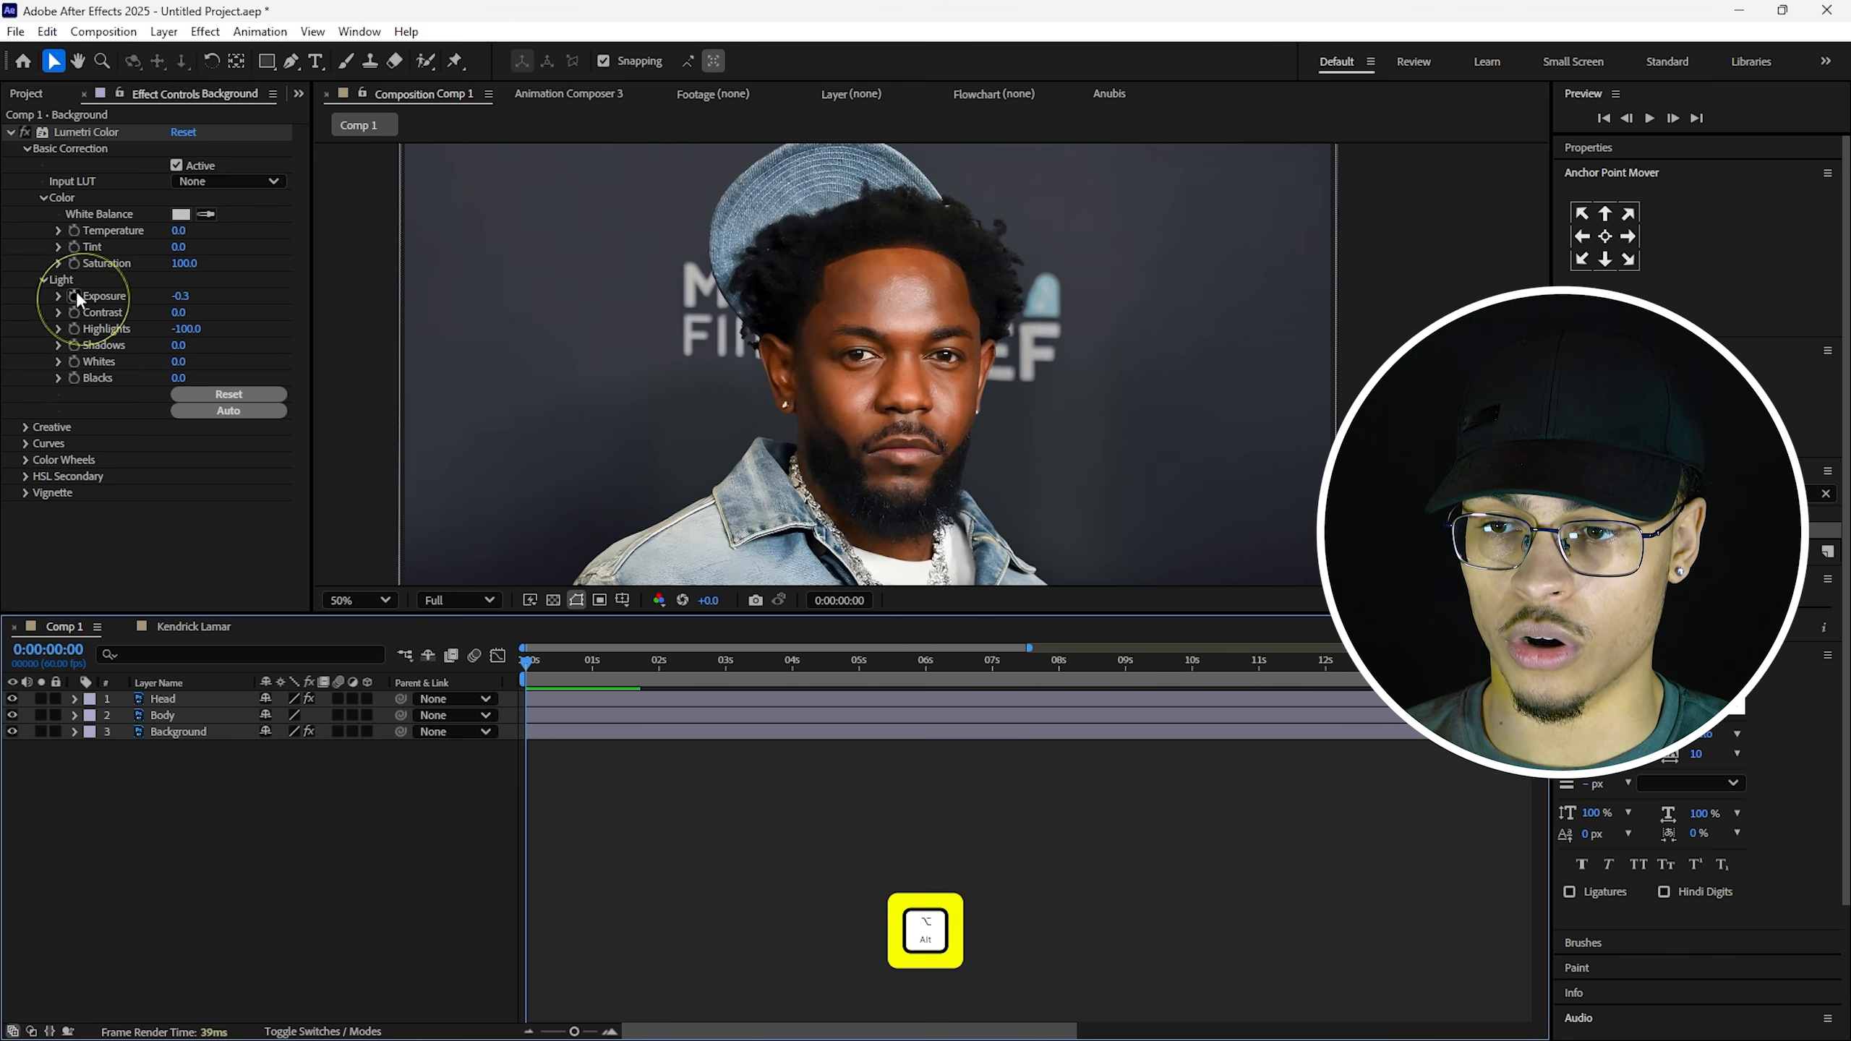
Add the expression wiggle(8,0.125) to the Background exposure and preview the flicker.
{"action": "left_click", "coordinate": [74, 295], "text": "alt"}
{"action": "key", "text": "BackSpace"}
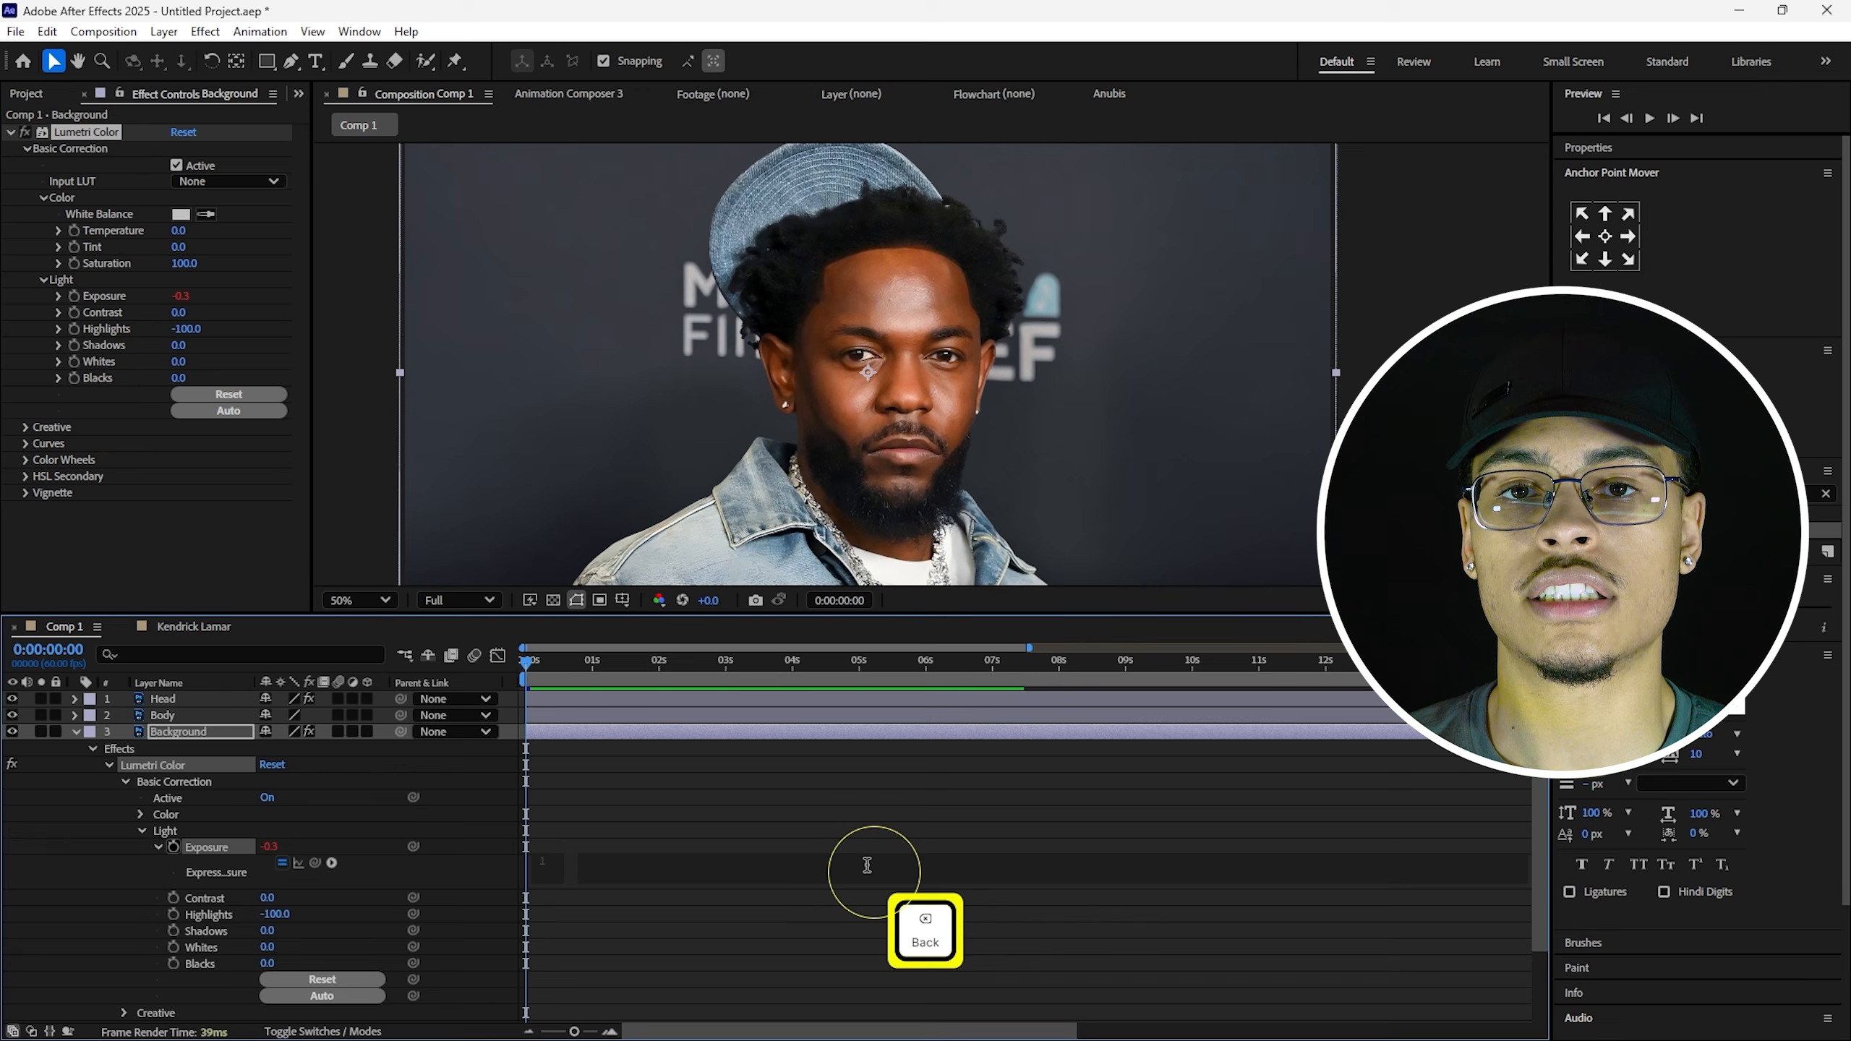
{"action": "type", "text": "wiggle("}
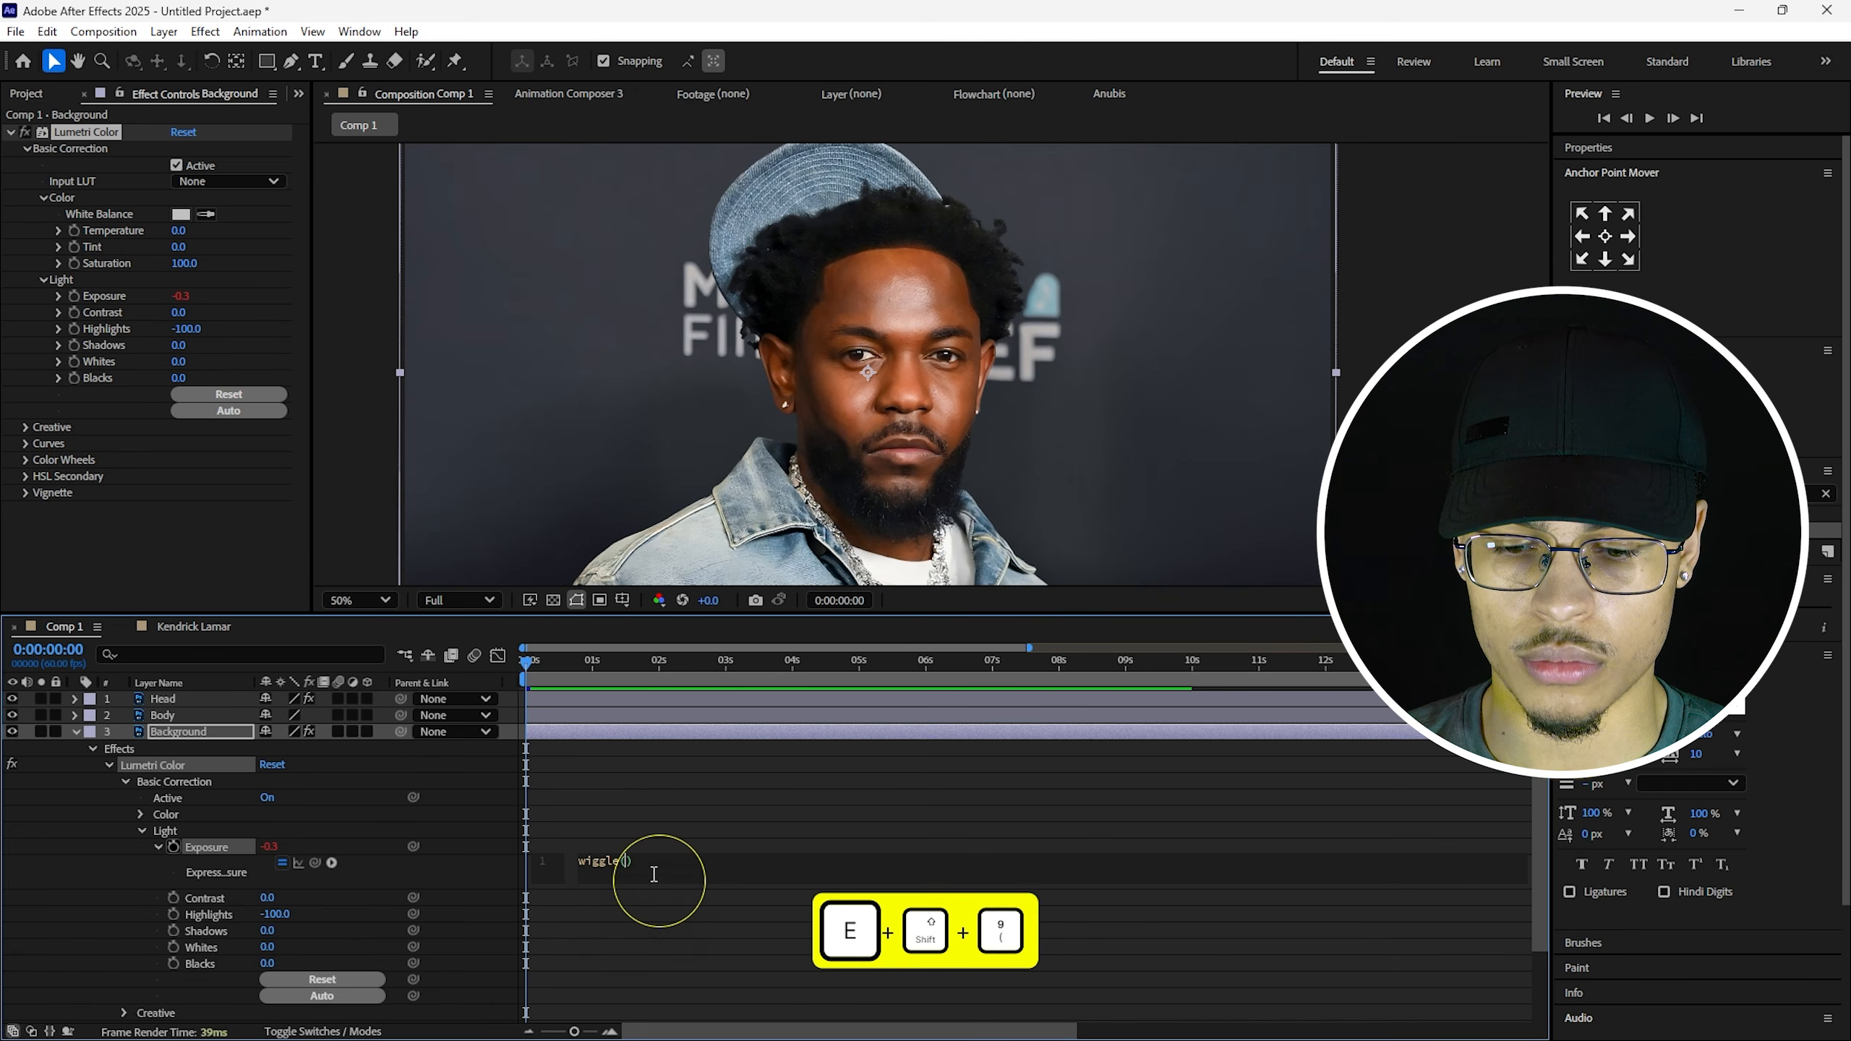
{"action": "type", "text": "8,"}
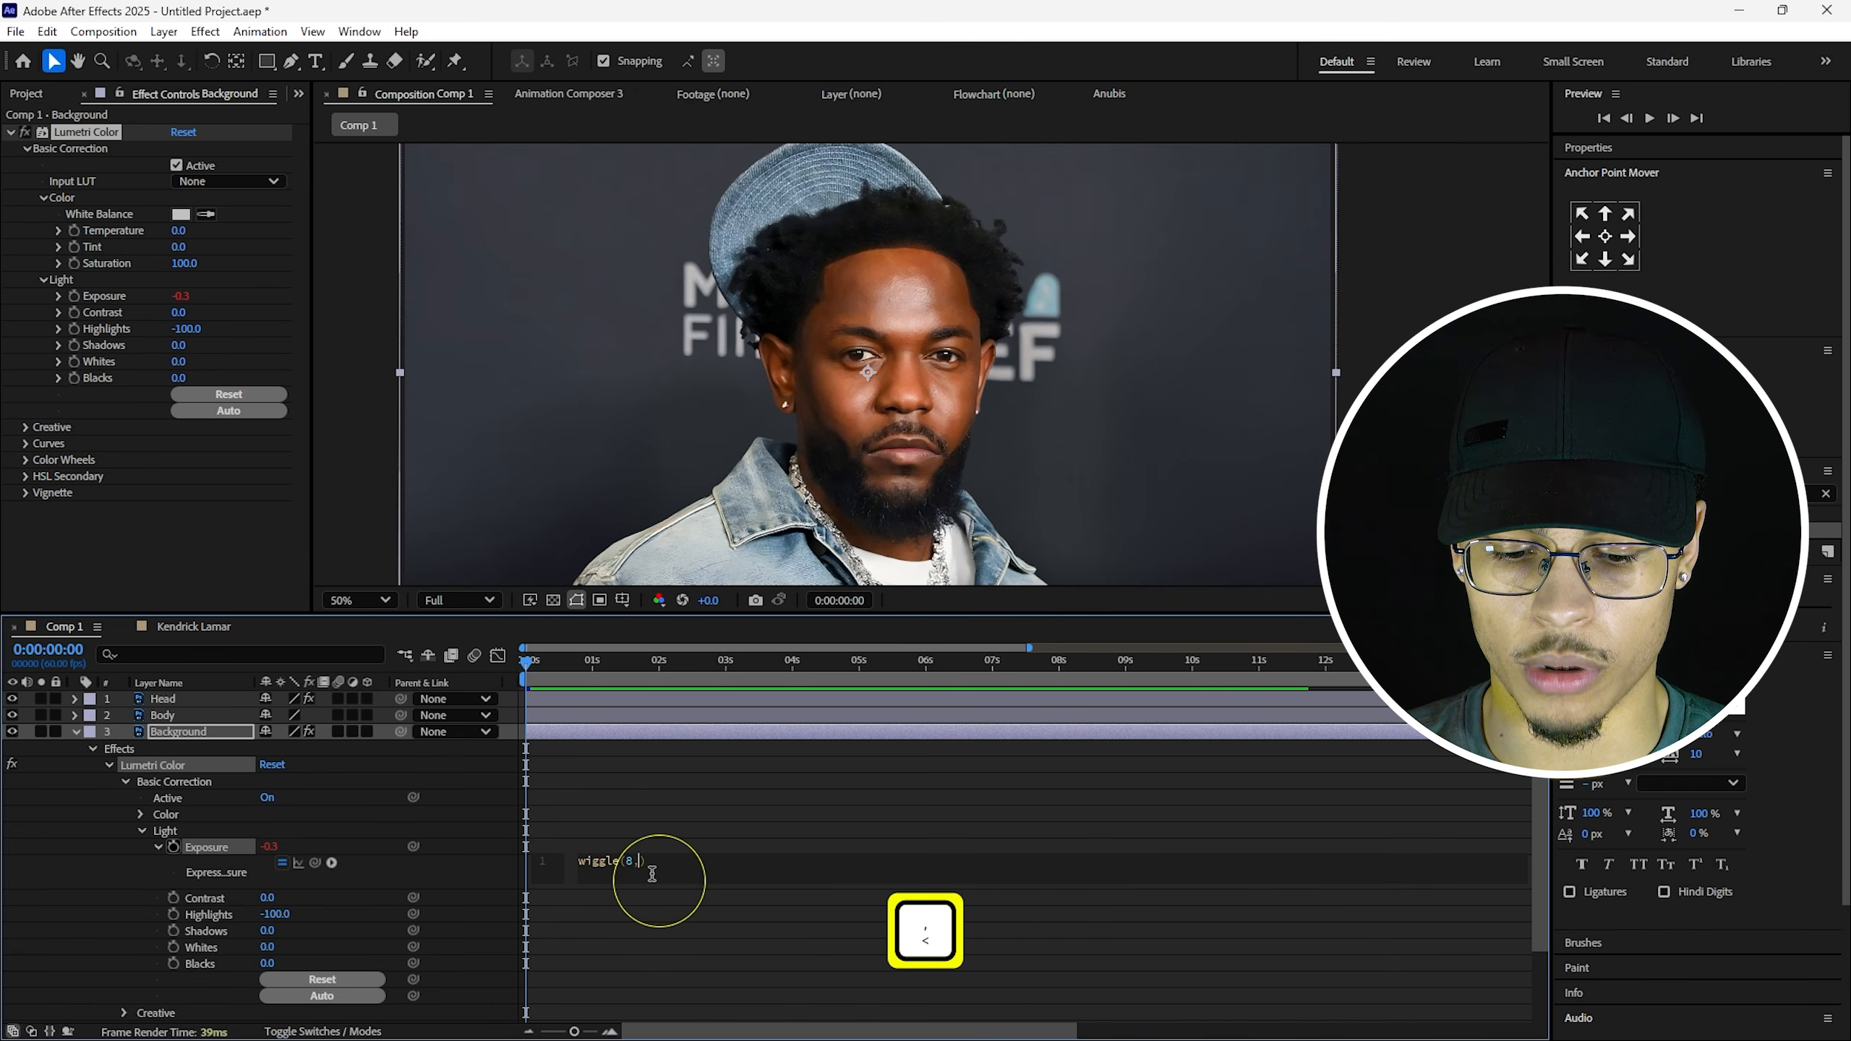
{"action": "type", "text": "0.12"}
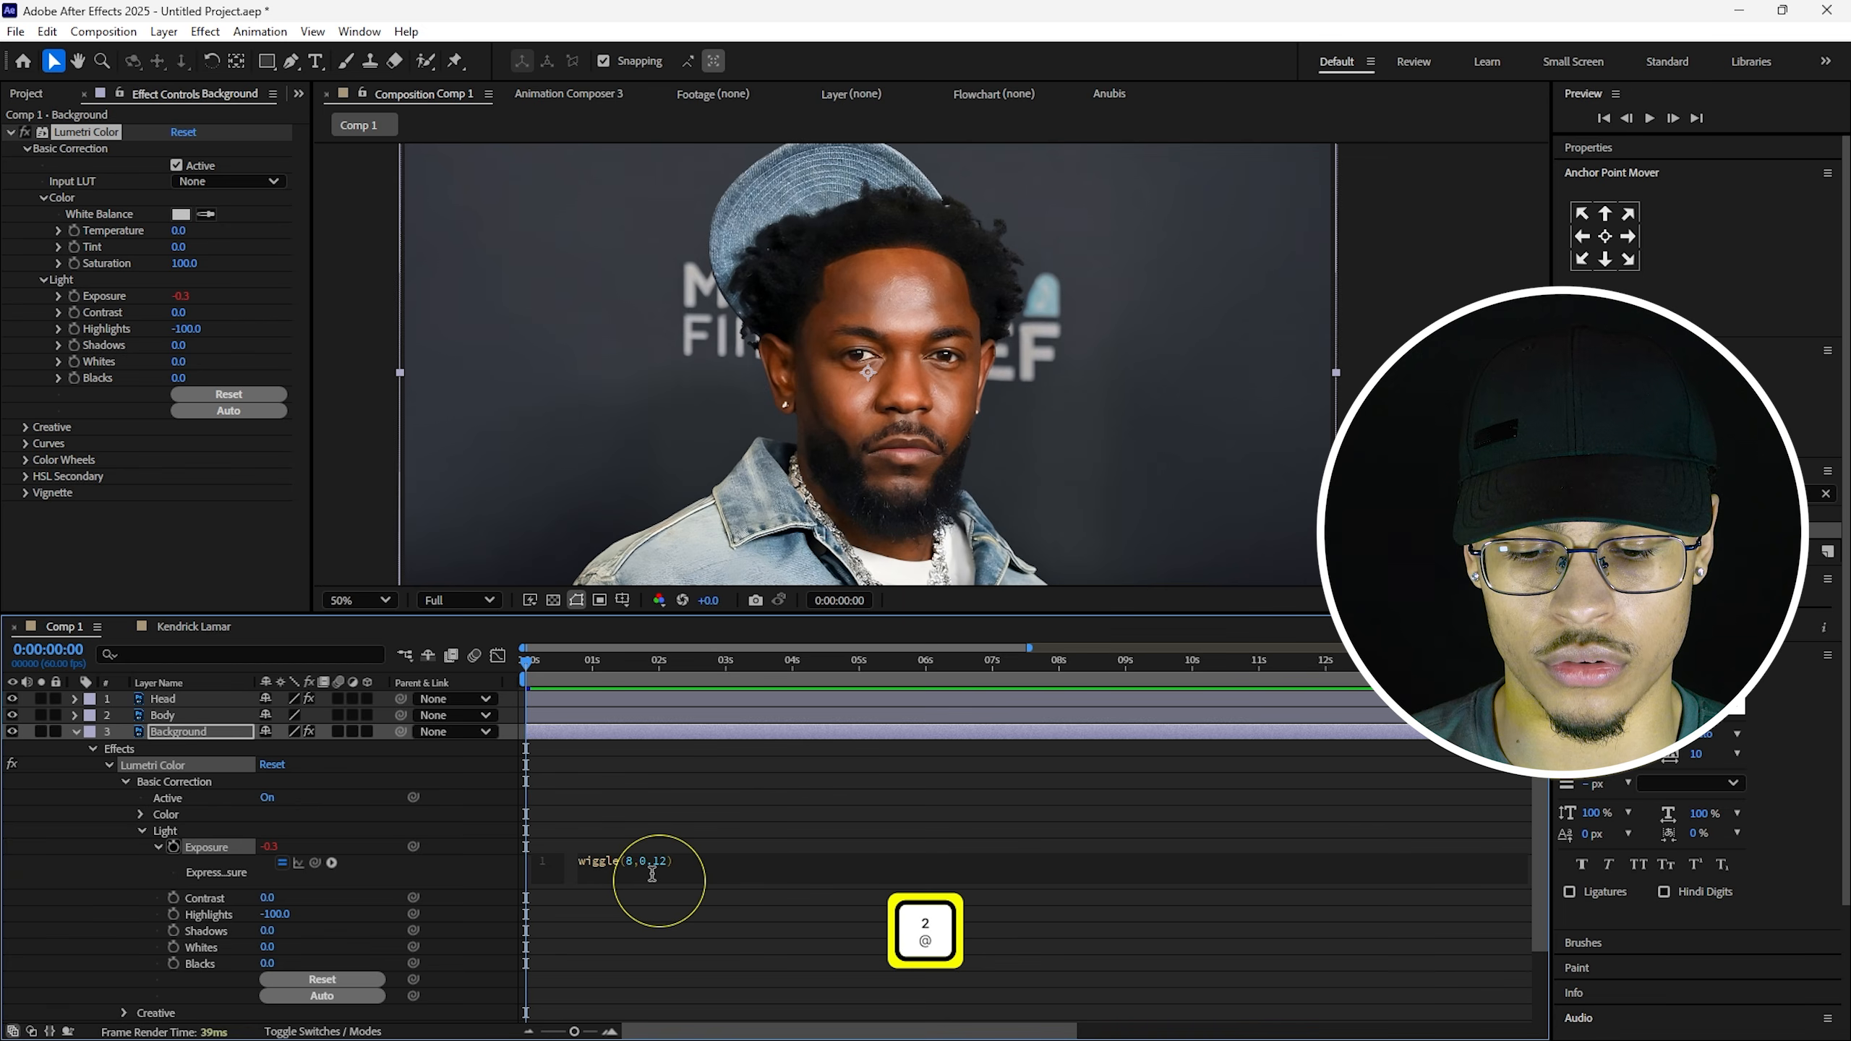
{"action": "type", "text": "5"}
{"action": "left_click", "coordinate": [594, 757]}
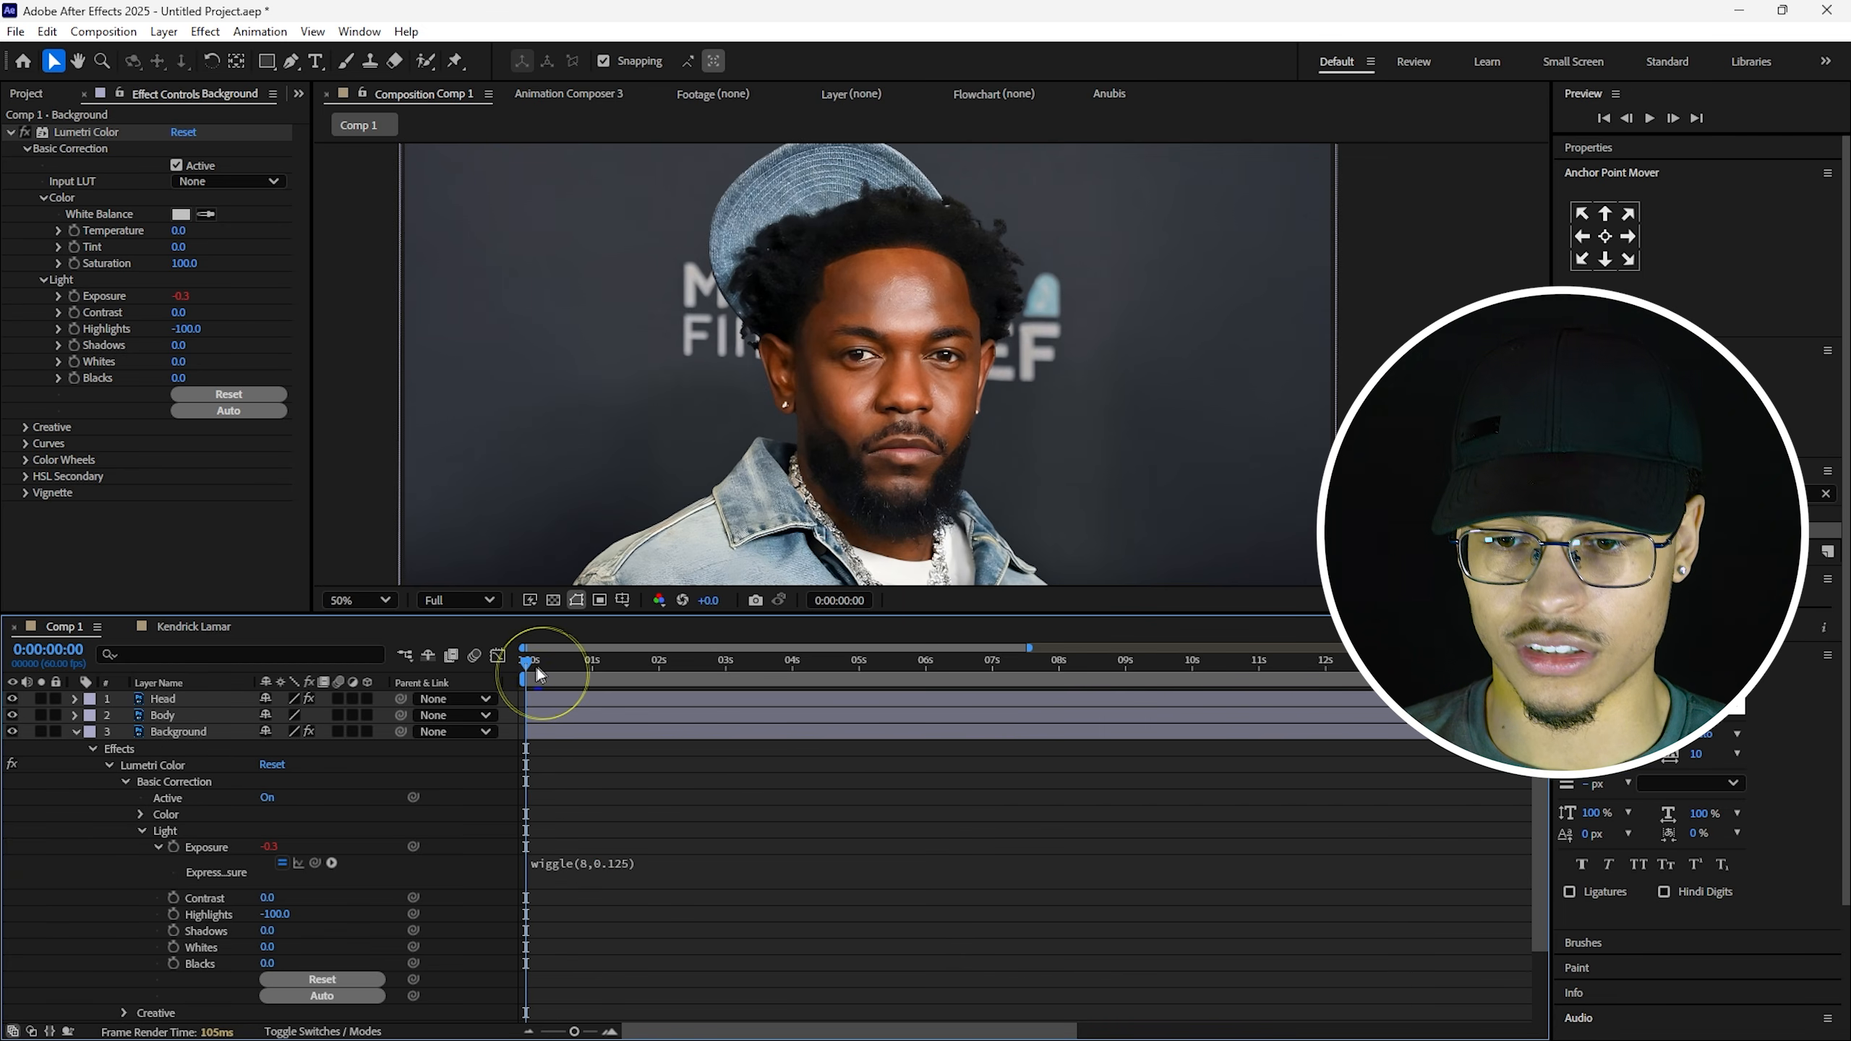
{"action": "key", "text": "space"}
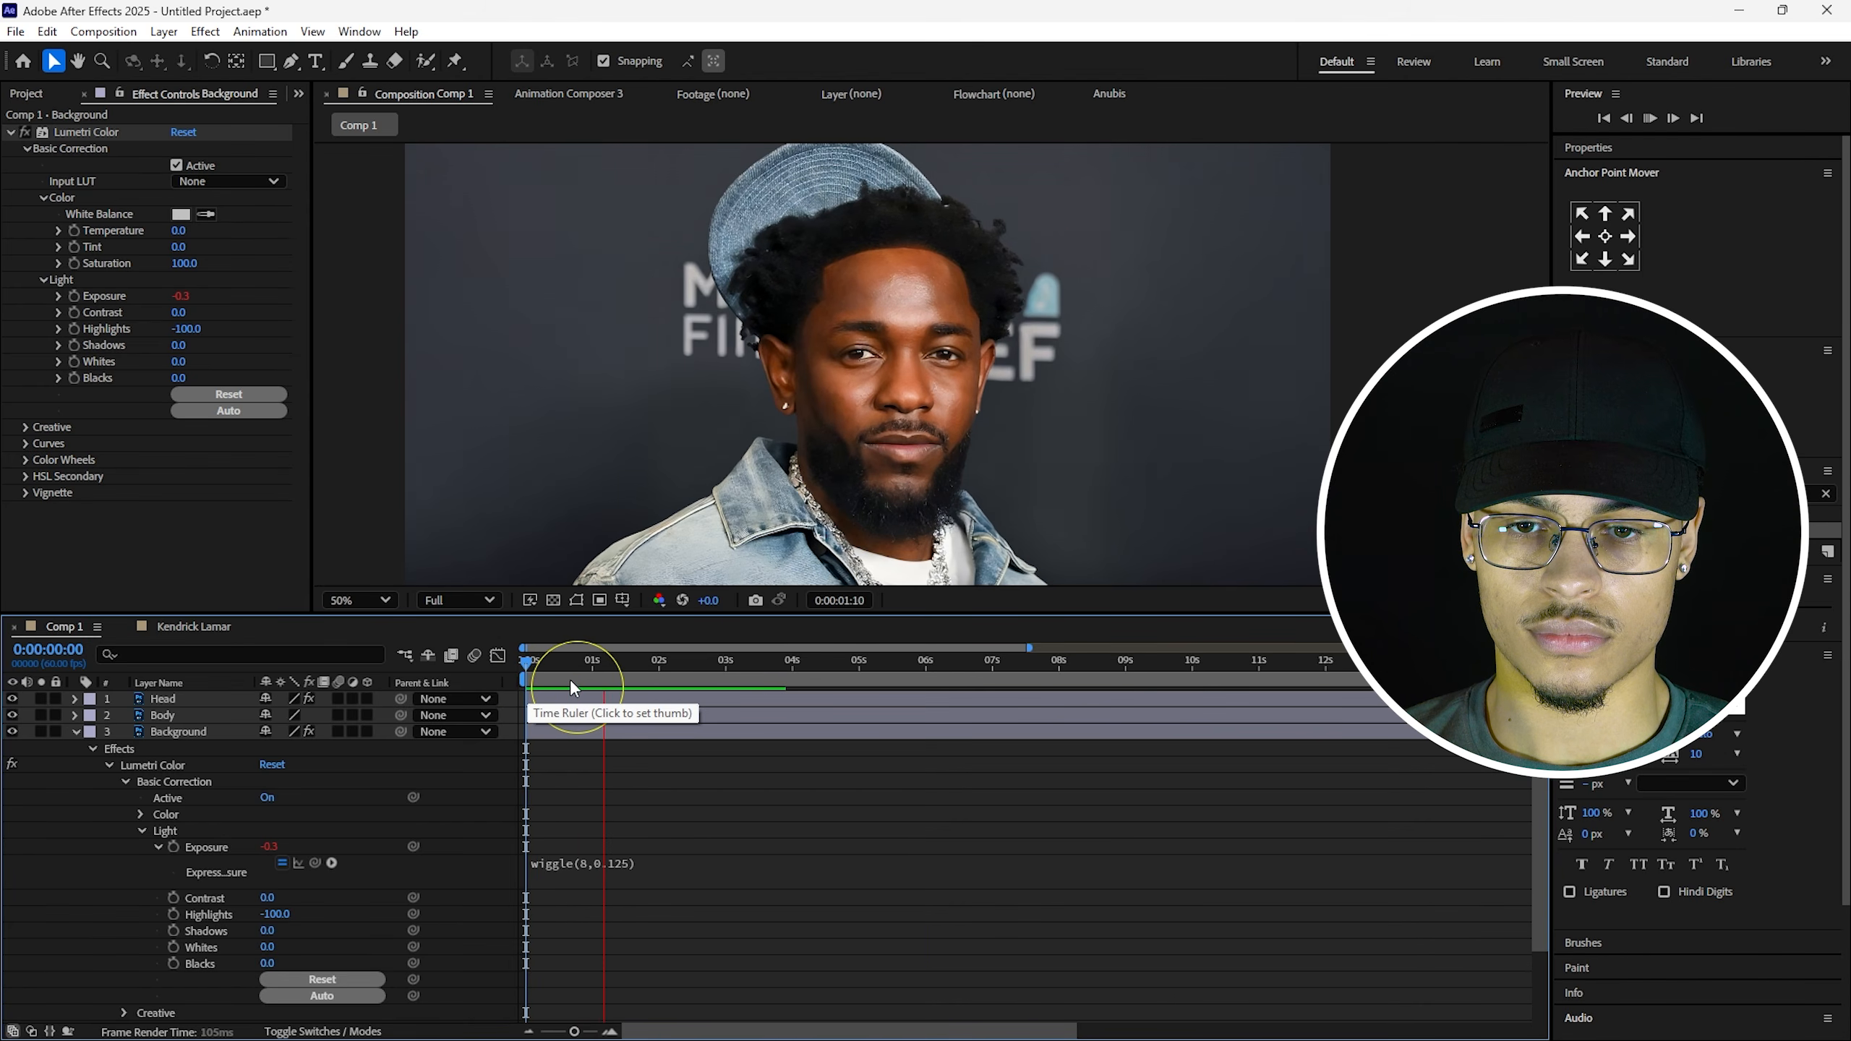
{"action": "key", "text": "space"}
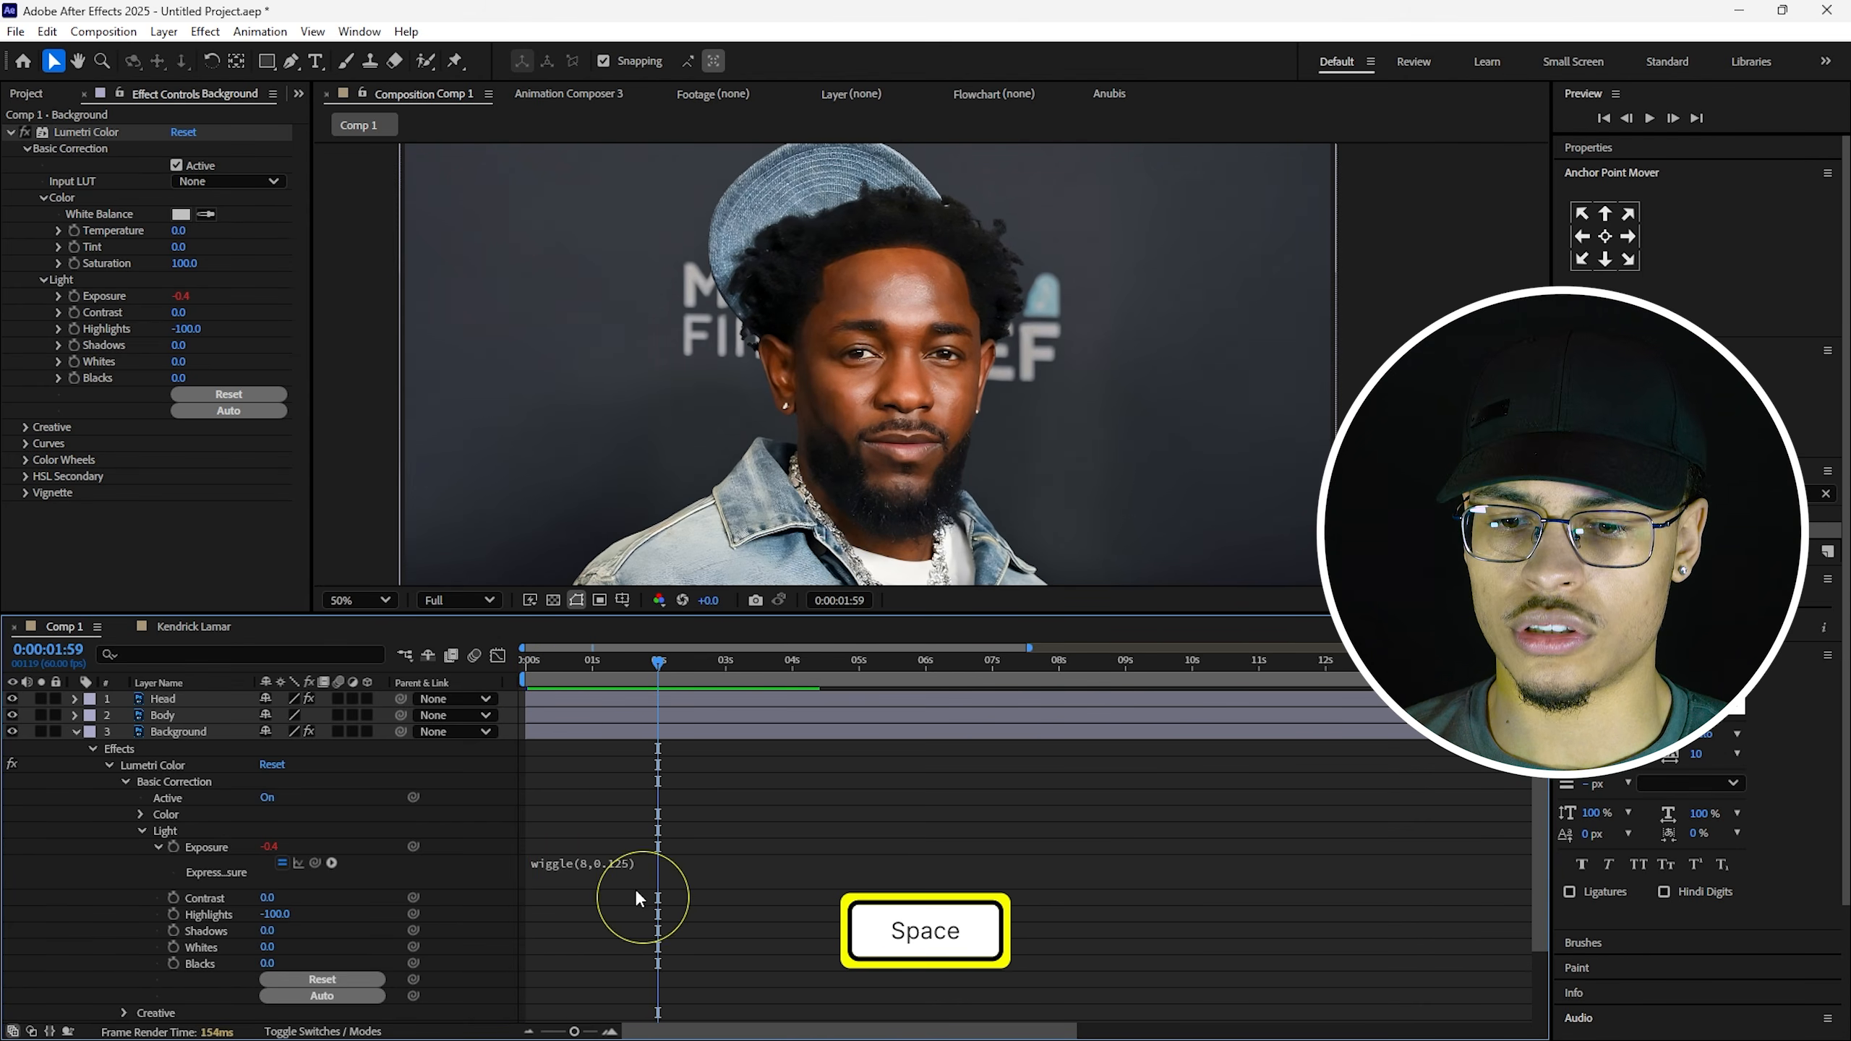
Change the expression to wiggle(8,0.100) and replay it from the start.
{"action": "left_click", "coordinate": [633, 862]}
{"action": "left_click", "coordinate": [667, 863]}
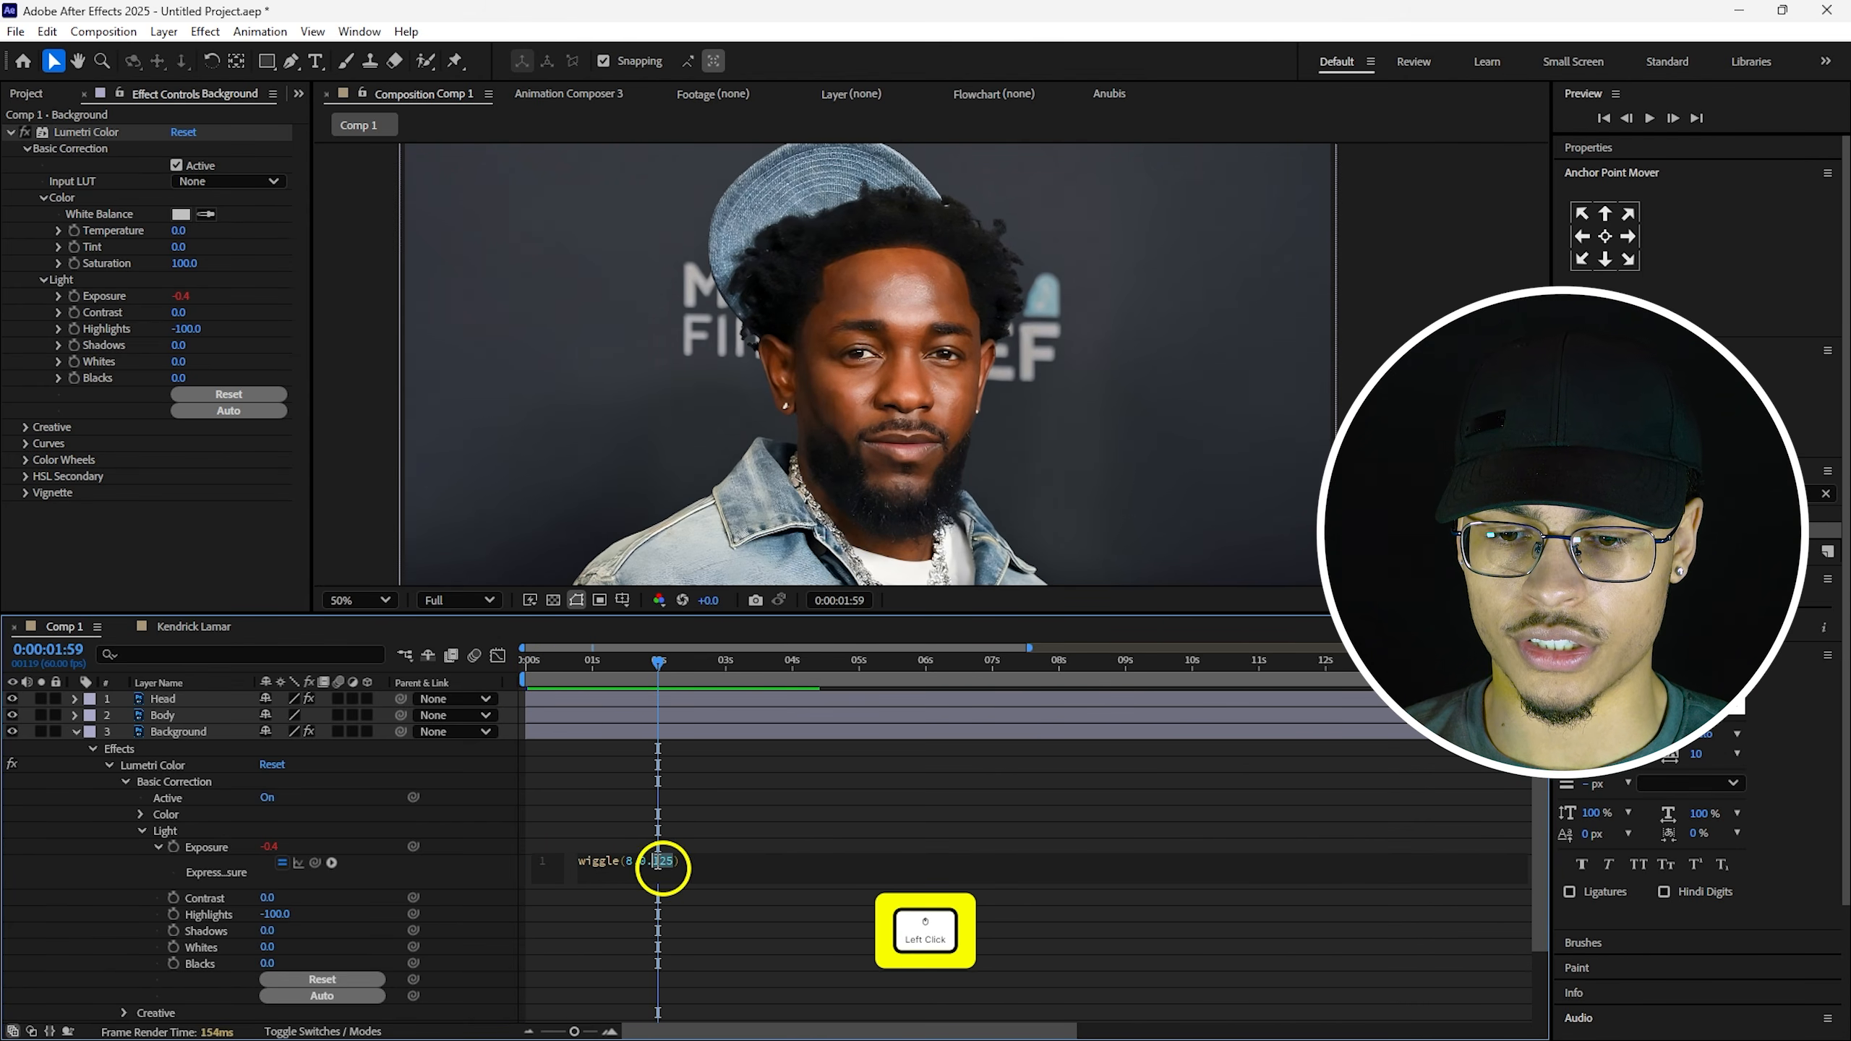
{"action": "key", "text": "BackSpace"}
{"action": "key", "text": "BackSpace"}
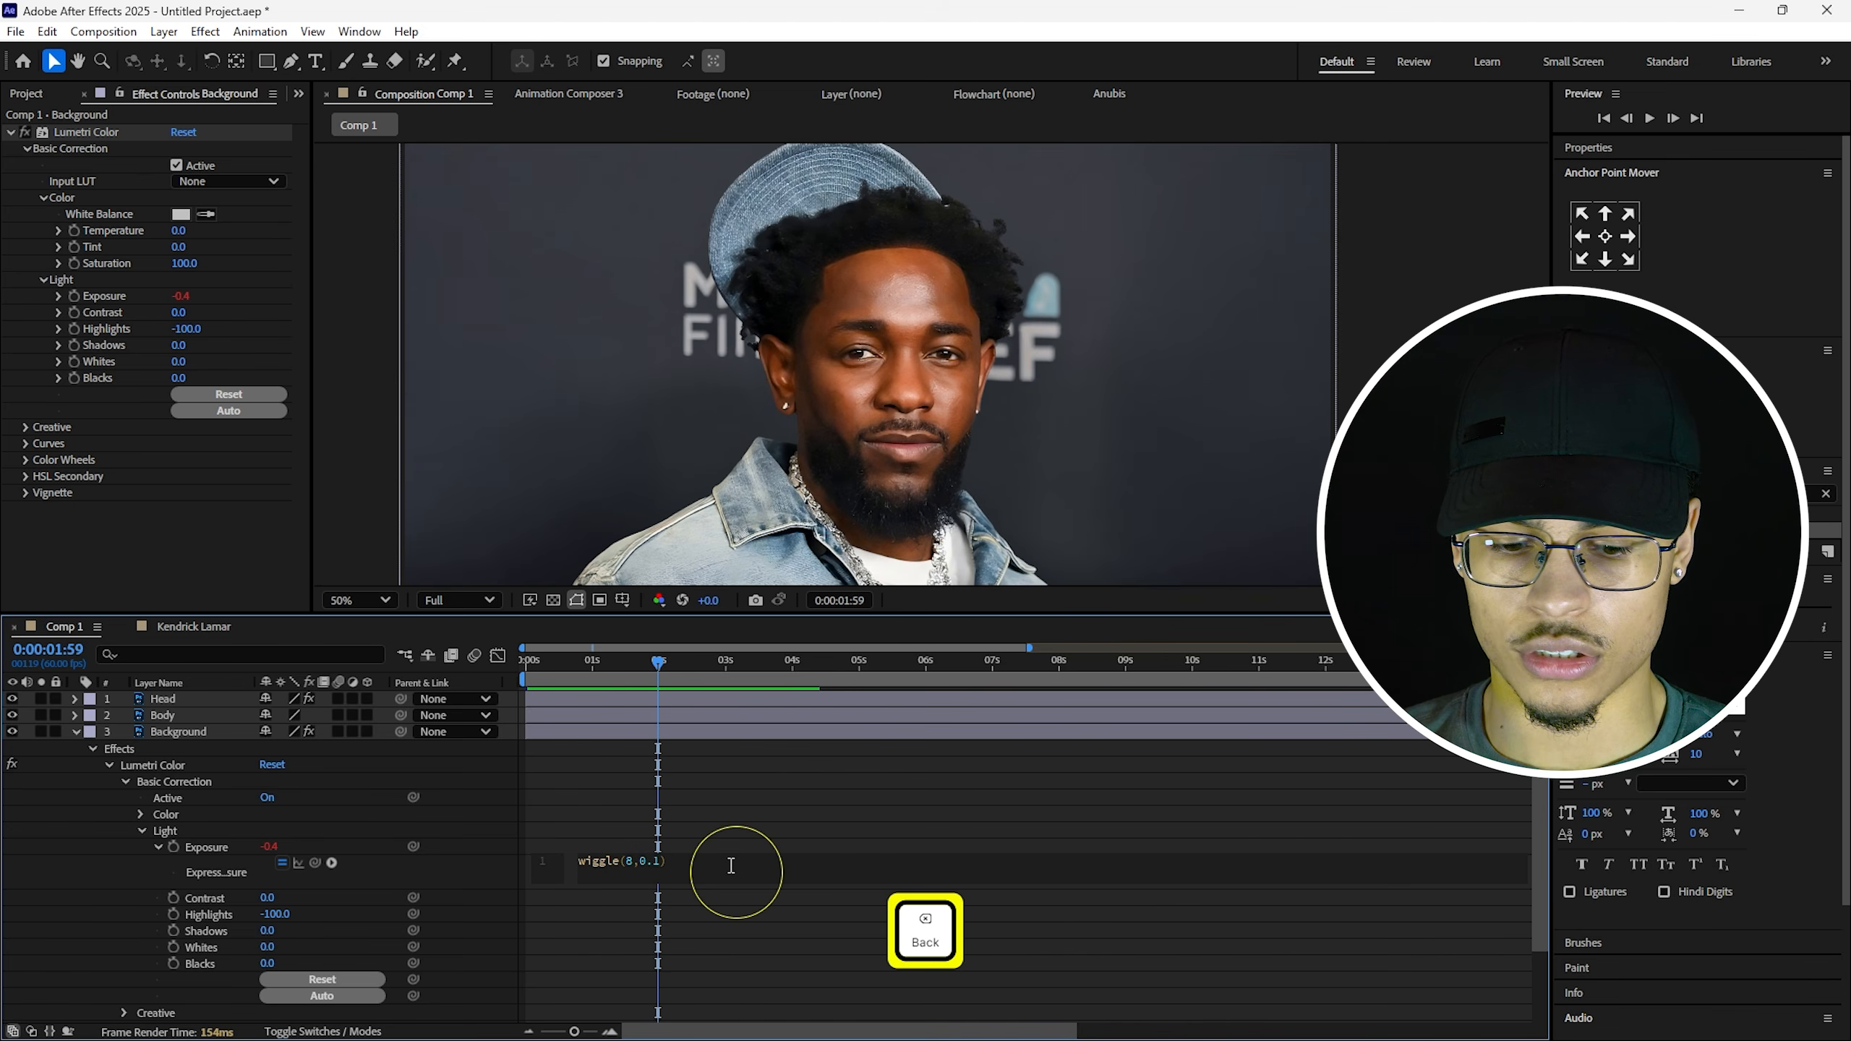
{"action": "type", "text": "00"}
{"action": "left_click_drag", "start_coordinate": [596, 680], "coordinate": [508, 678]}
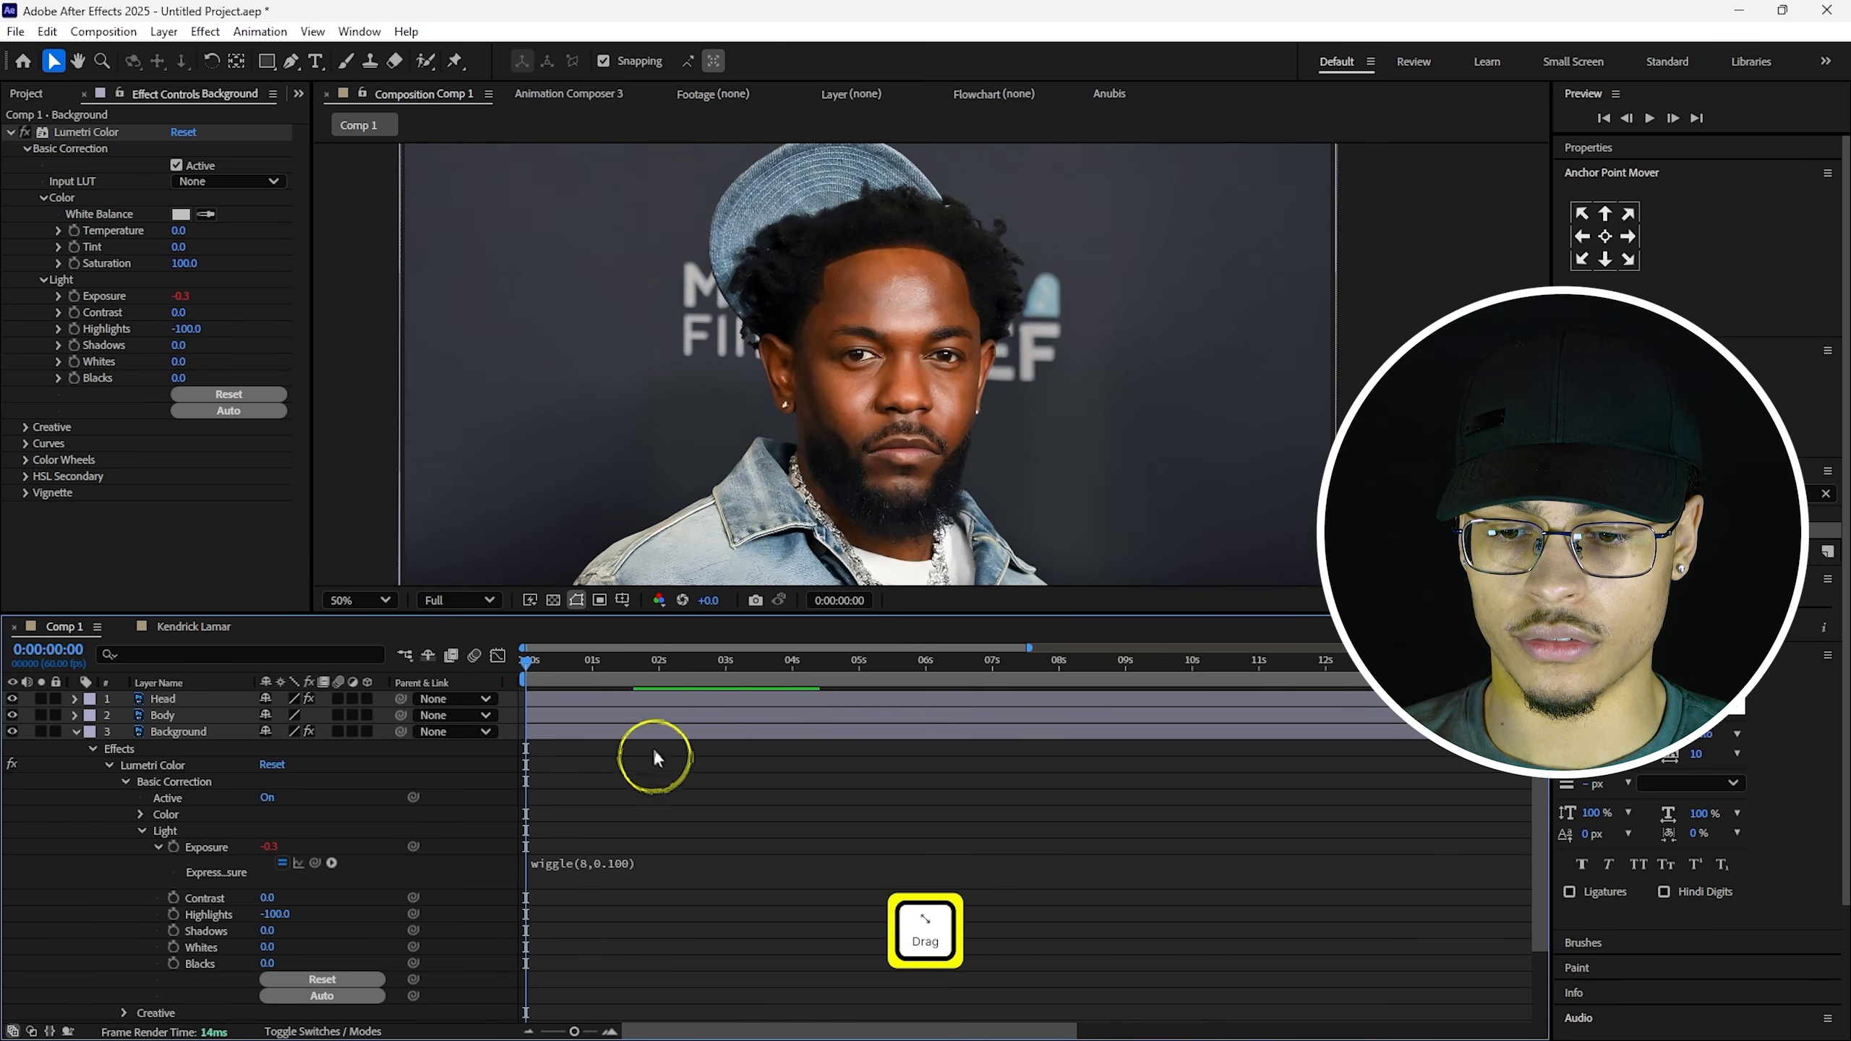
{"action": "key", "text": "space"}
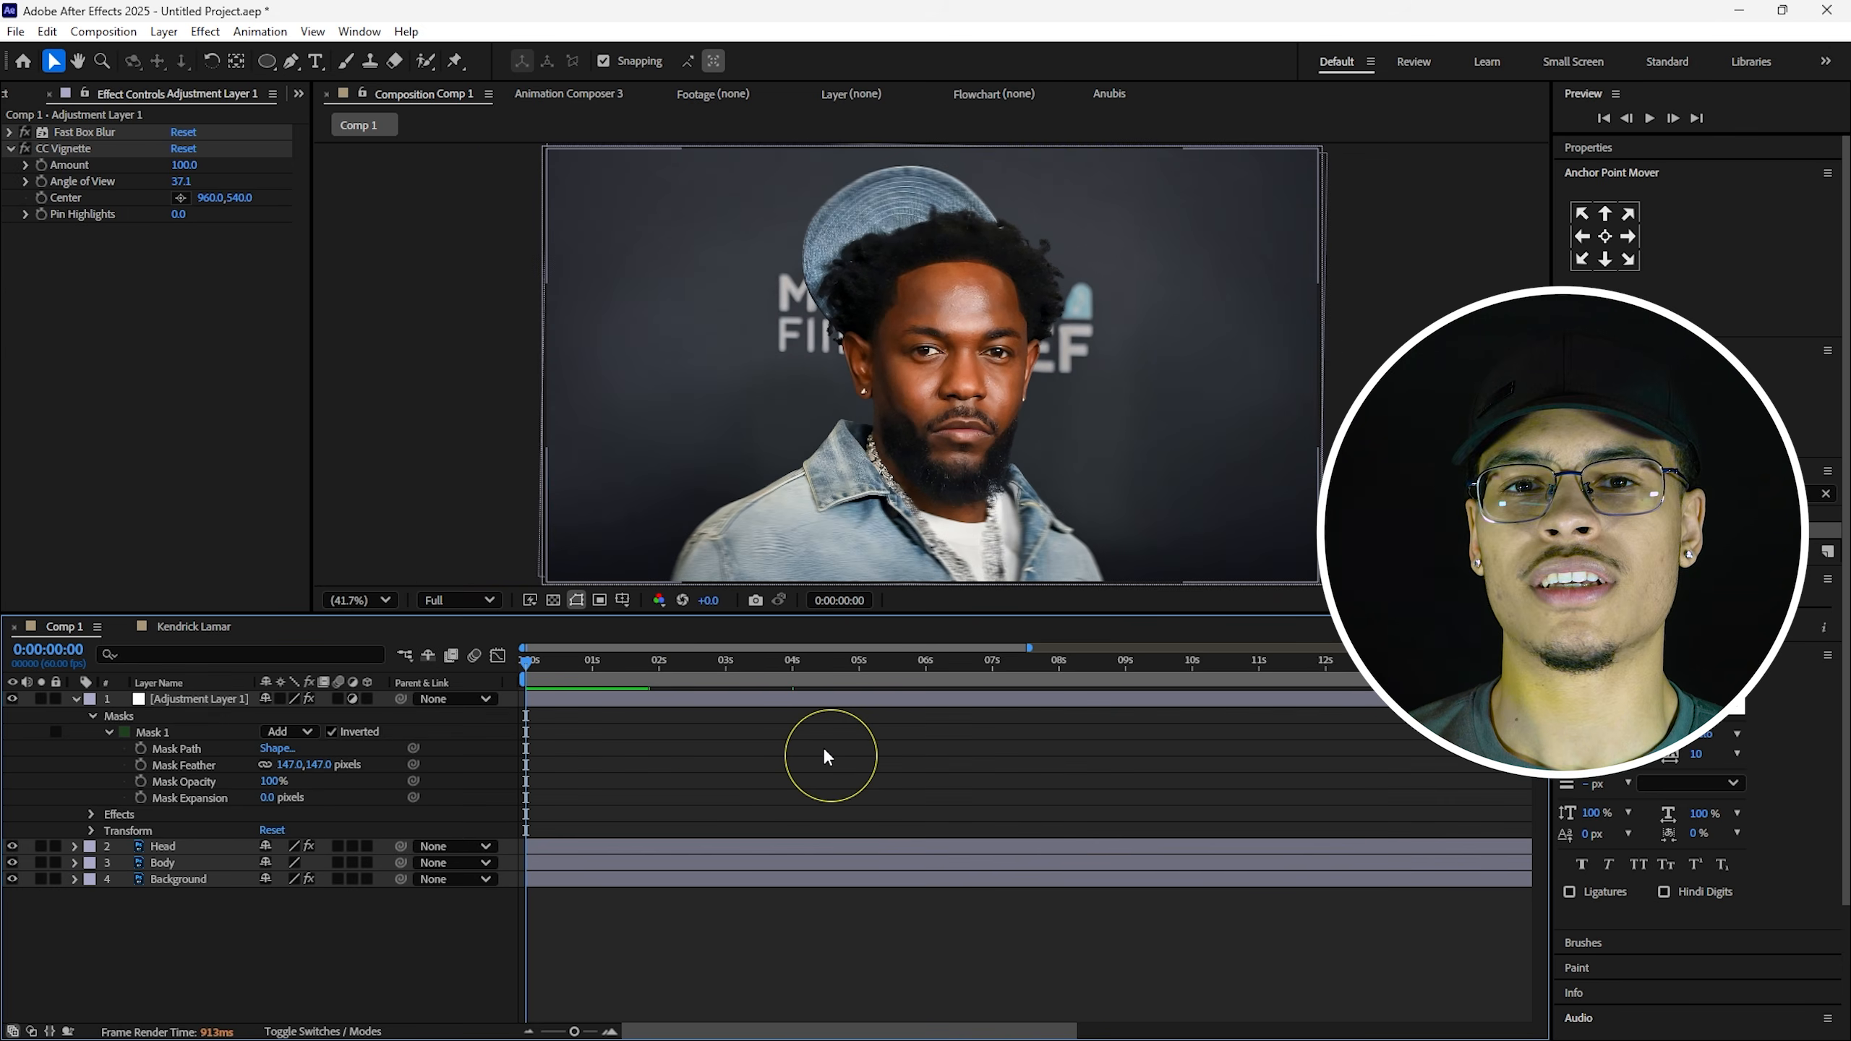
Preview the feathered vignette and blur on the frame edges, then stop playback.
{"action": "key", "text": "space"}
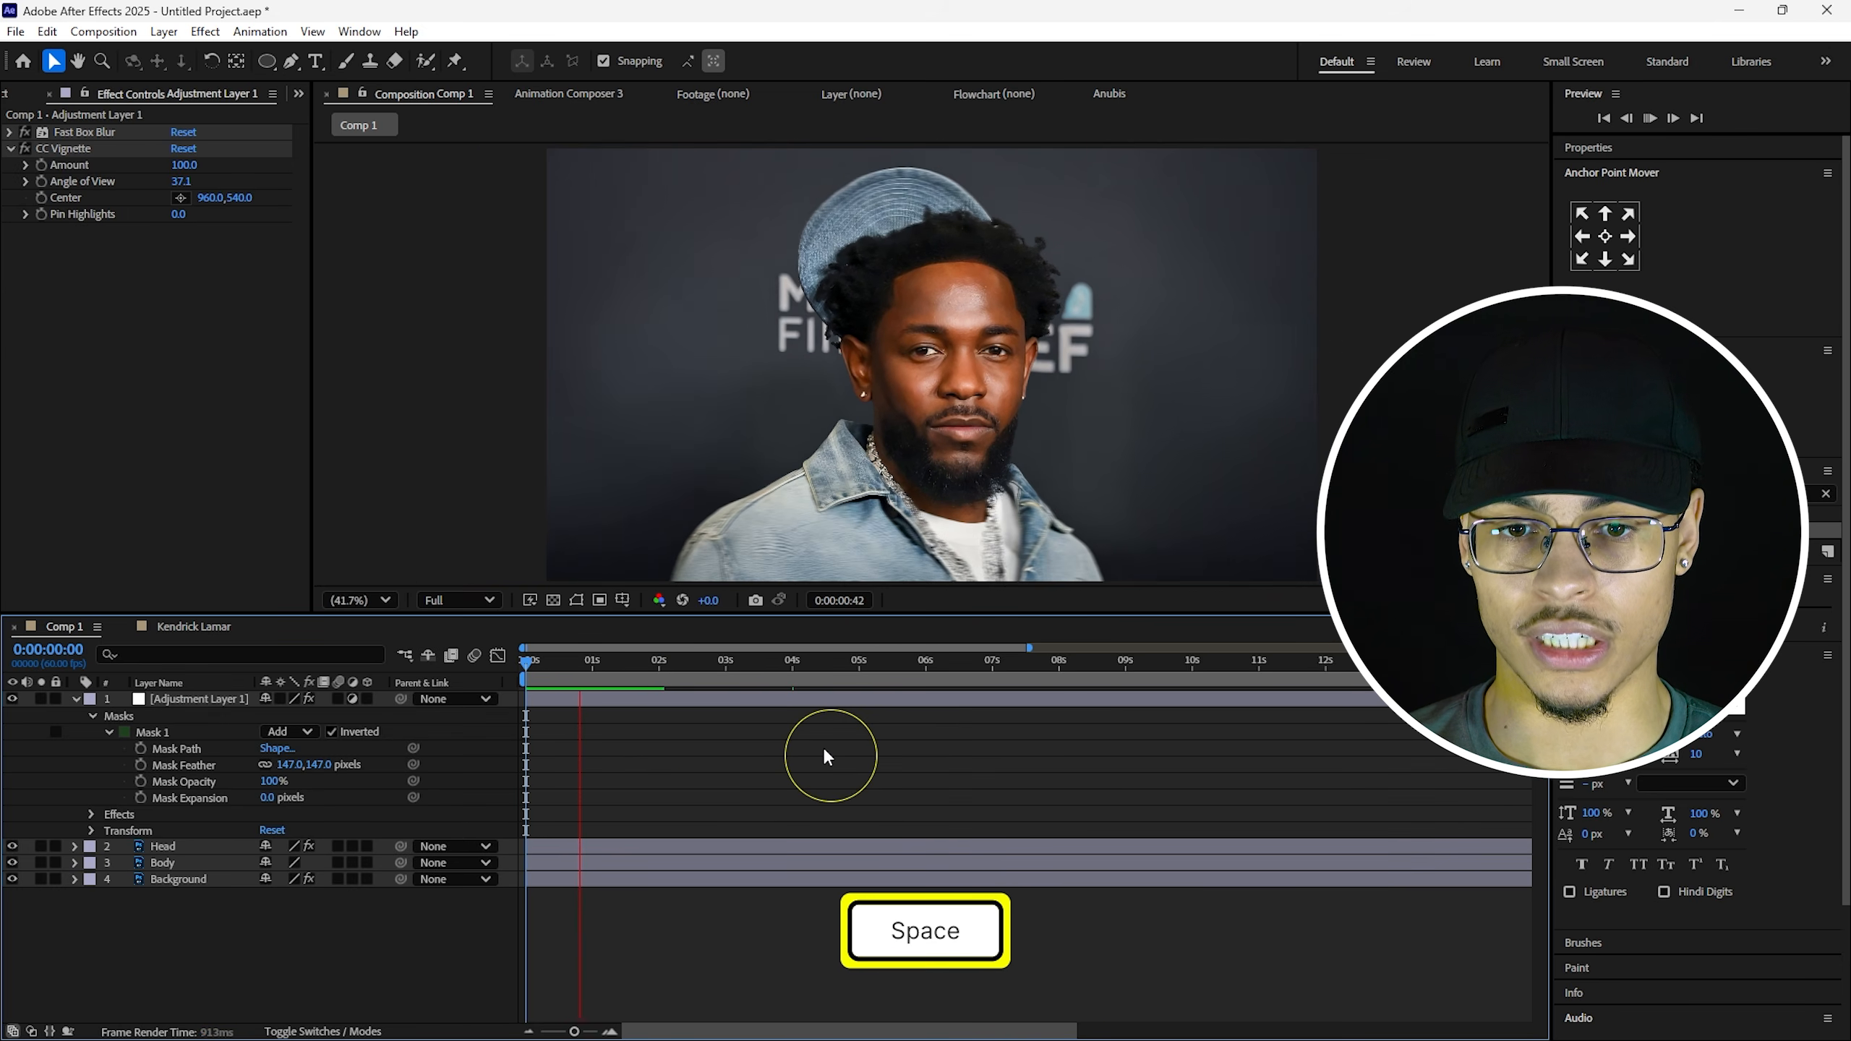
{"action": "key", "text": "space"}
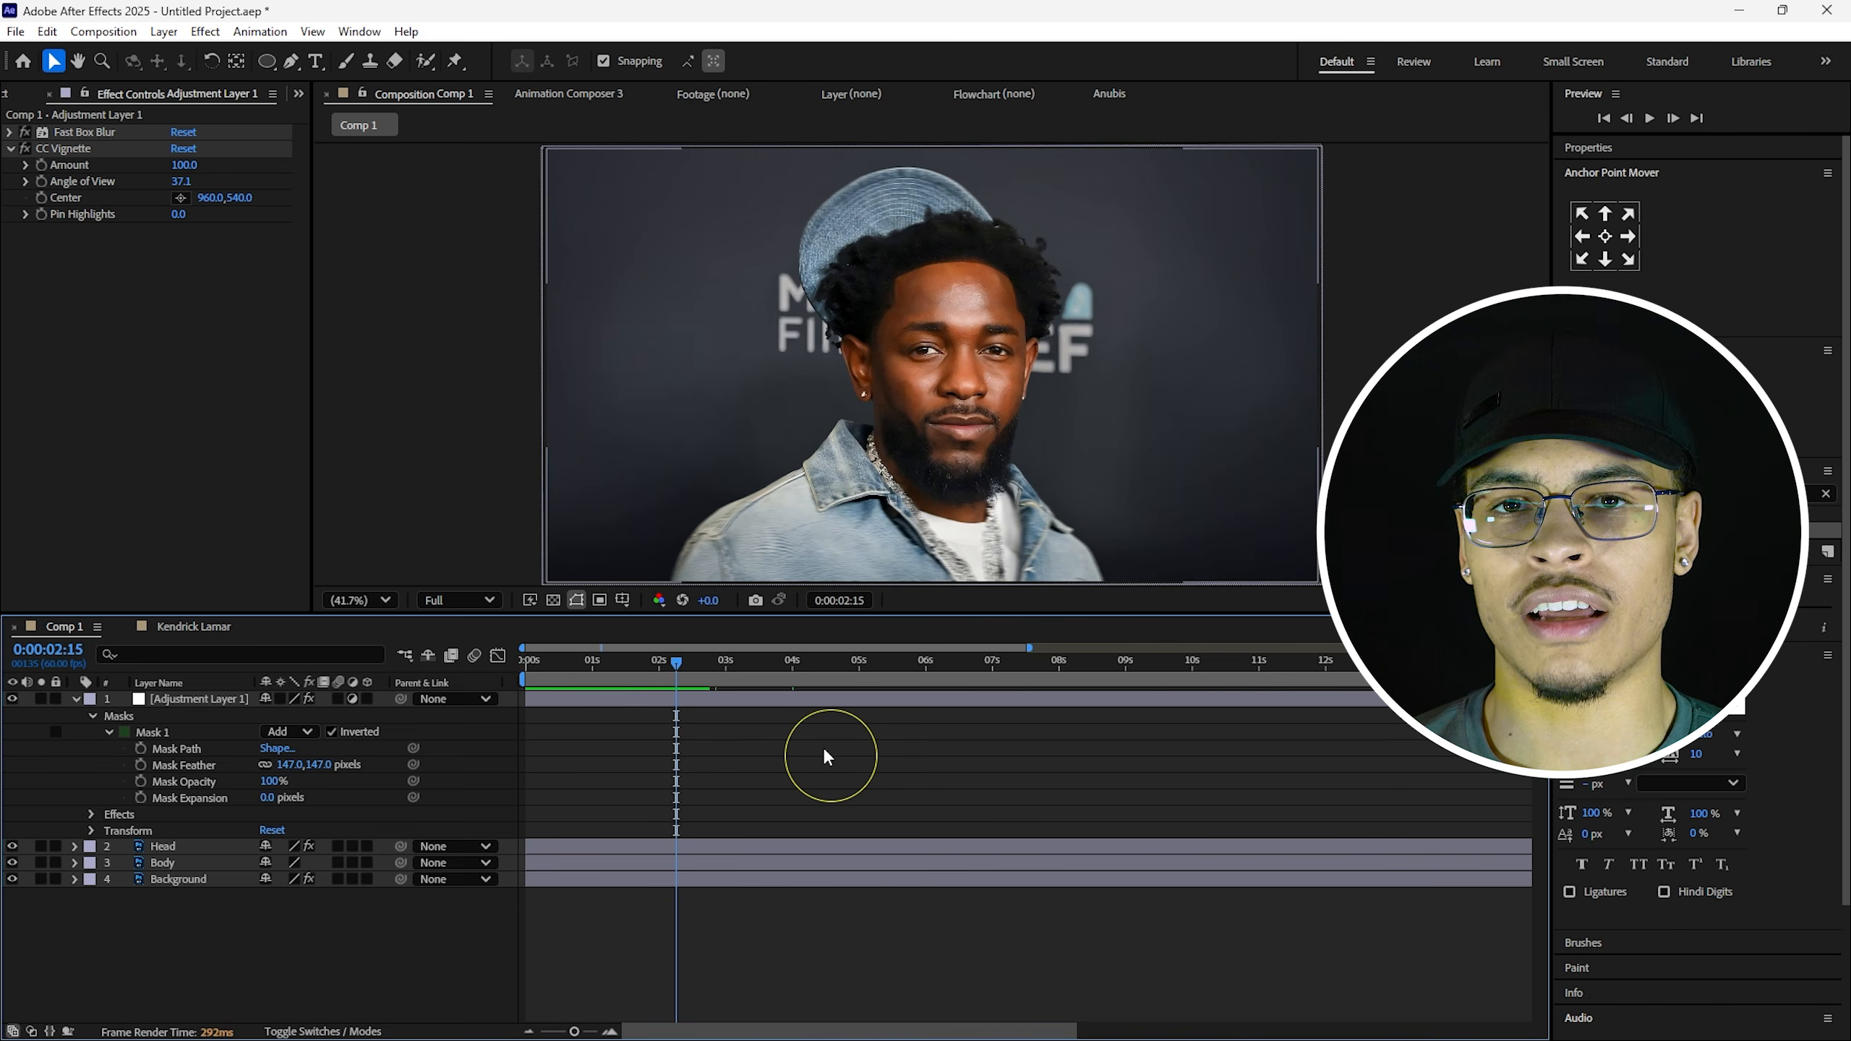